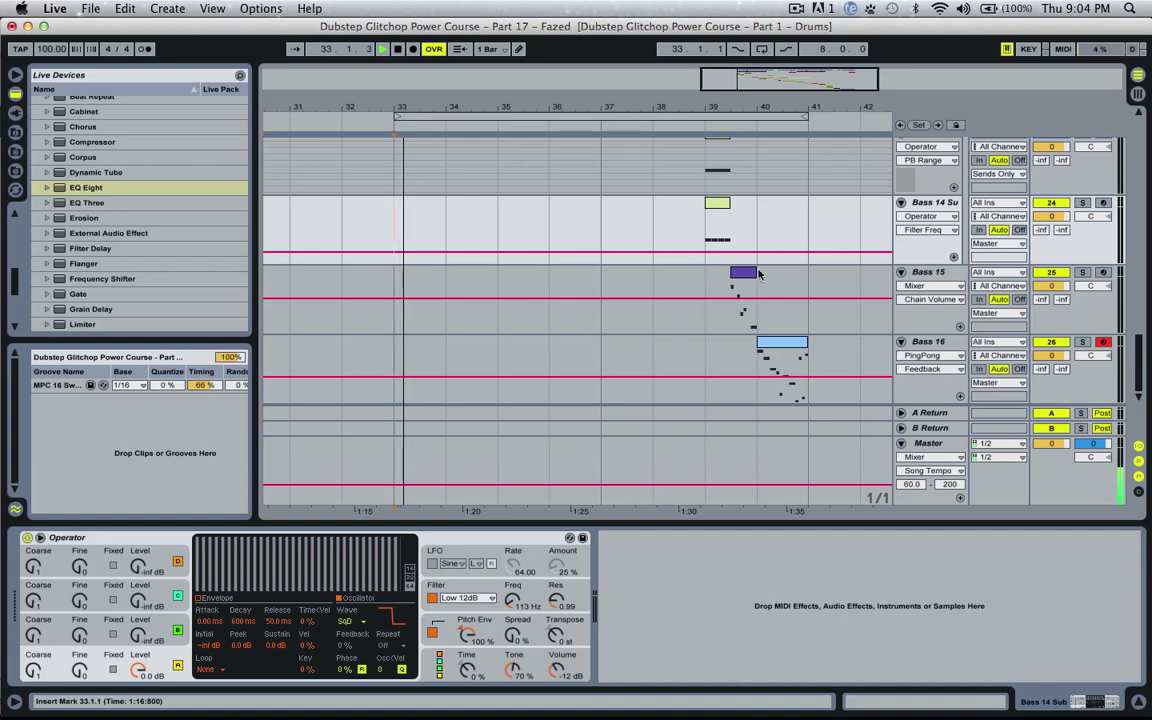
Follow playback through the bass tracks, examine the device chains from Bass 10 to Bass 16, and stop playback.
{"action": "scroll", "coordinate": [931, 344], "scroll_direction": "up", "scroll_amount": 10}
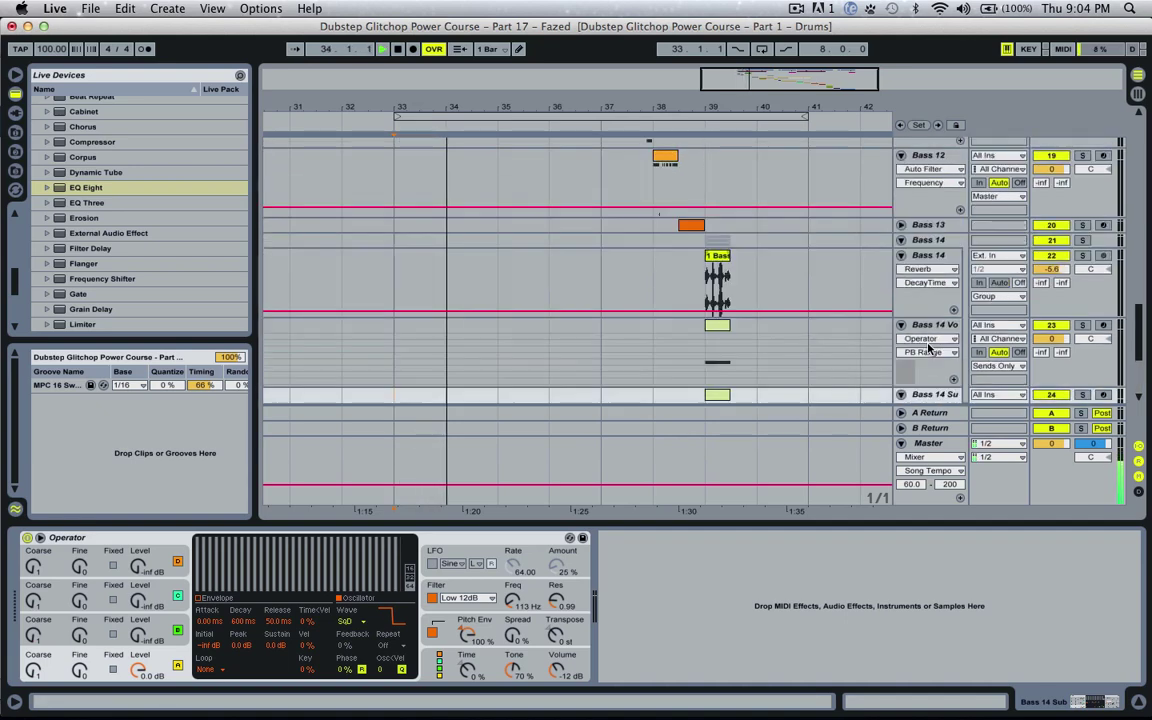
{"action": "scroll", "coordinate": [931, 350], "scroll_direction": "up", "scroll_amount": 4}
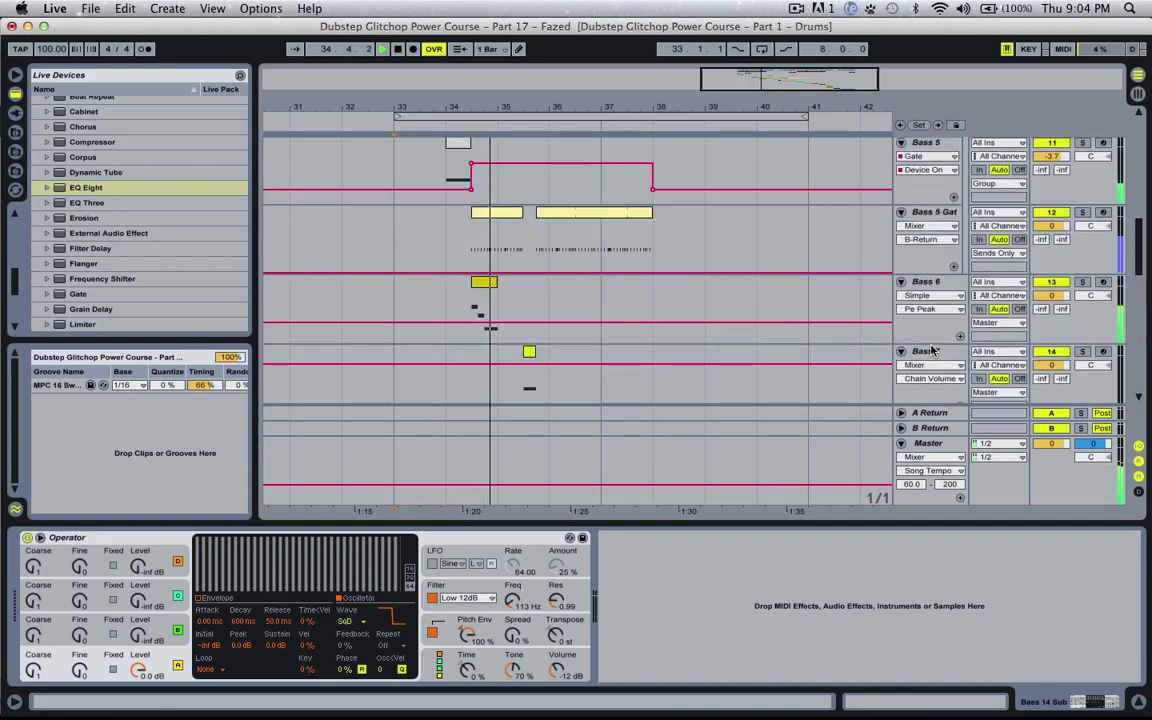
{"action": "scroll", "coordinate": [931, 350], "scroll_direction": "down", "scroll_amount": 5}
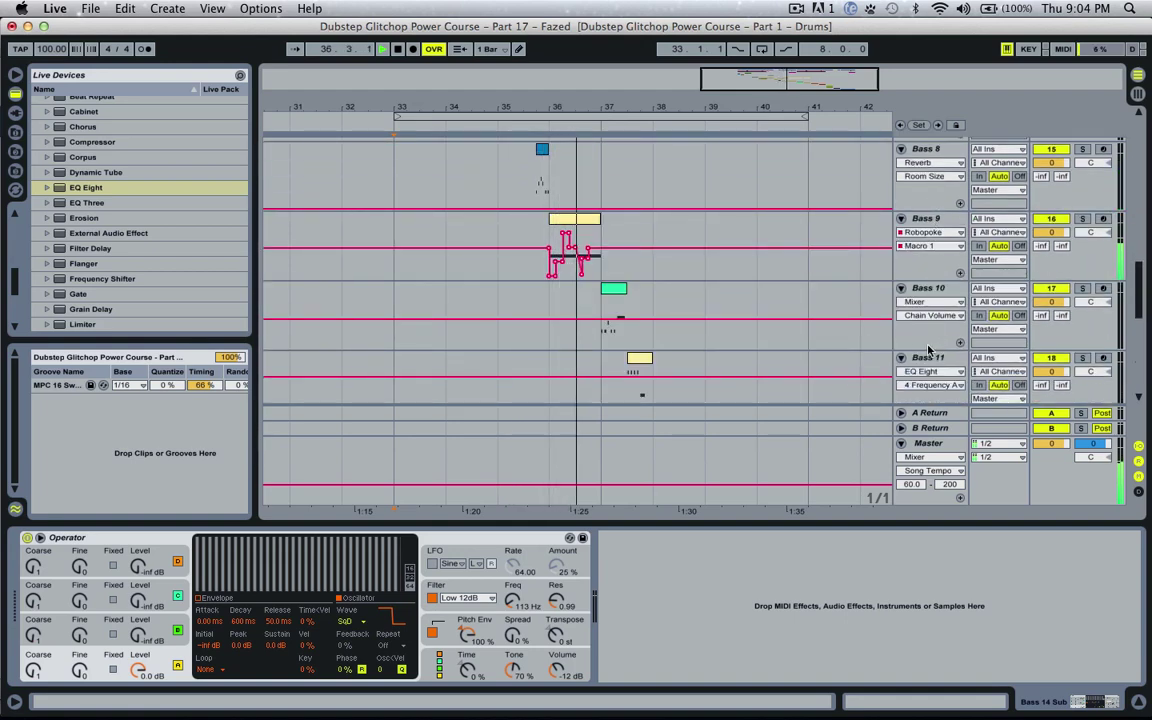
{"action": "left_click", "coordinate": [931, 343]}
{"action": "scroll", "coordinate": [968, 322], "scroll_direction": "down", "scroll_amount": 1}
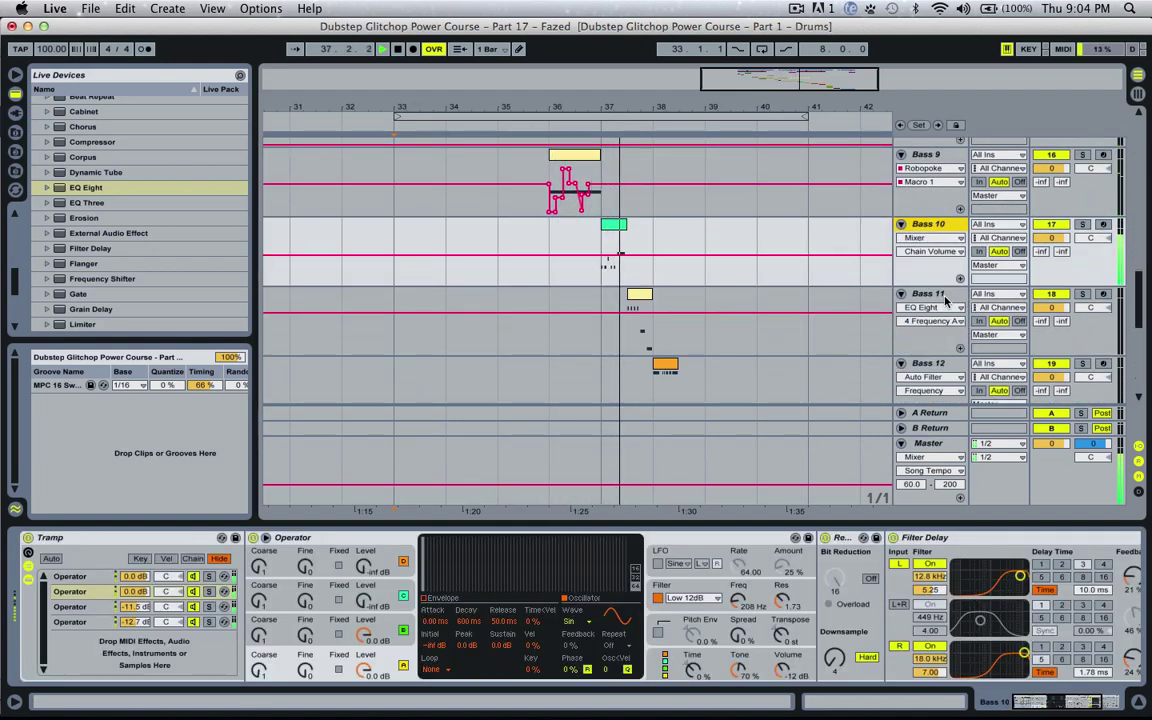
{"action": "left_click", "coordinate": [929, 310]}
{"action": "scroll", "coordinate": [930, 320], "scroll_direction": "down", "scroll_amount": 1}
{"action": "left_click", "coordinate": [929, 331]}
{"action": "scroll", "coordinate": [929, 331], "scroll_direction": "down", "scroll_amount": 2}
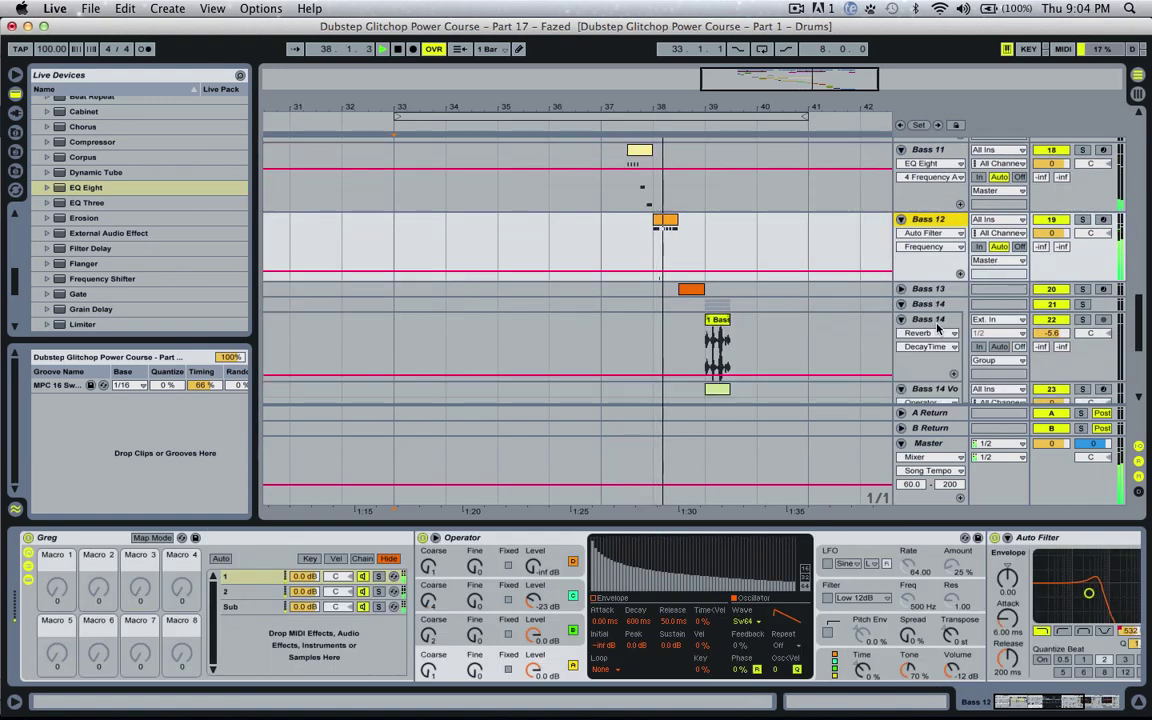
{"action": "left_click", "coordinate": [929, 325]}
{"action": "scroll", "coordinate": [929, 327], "scroll_direction": "down", "scroll_amount": 2}
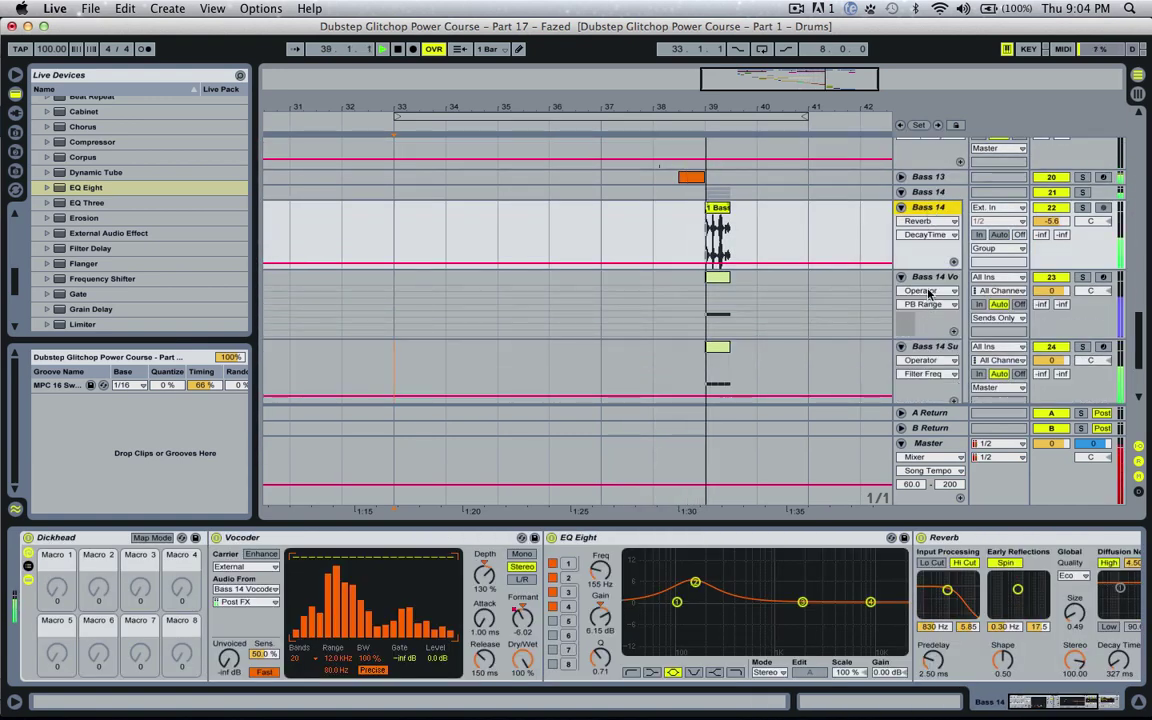
{"action": "left_click", "coordinate": [929, 327]}
{"action": "scroll", "coordinate": [930, 325], "scroll_direction": "down", "scroll_amount": 3}
{"action": "left_click", "coordinate": [940, 333]}
{"action": "scroll", "coordinate": [940, 333], "scroll_direction": "down", "scroll_amount": 1}
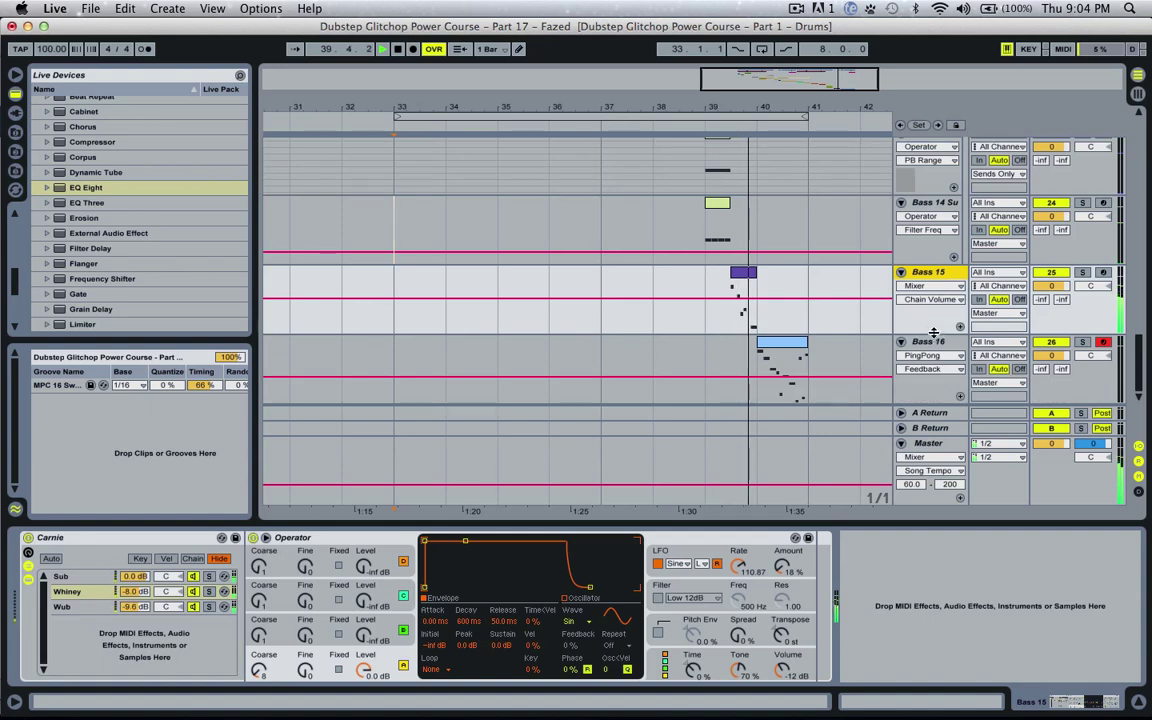
{"action": "left_click", "coordinate": [938, 340]}
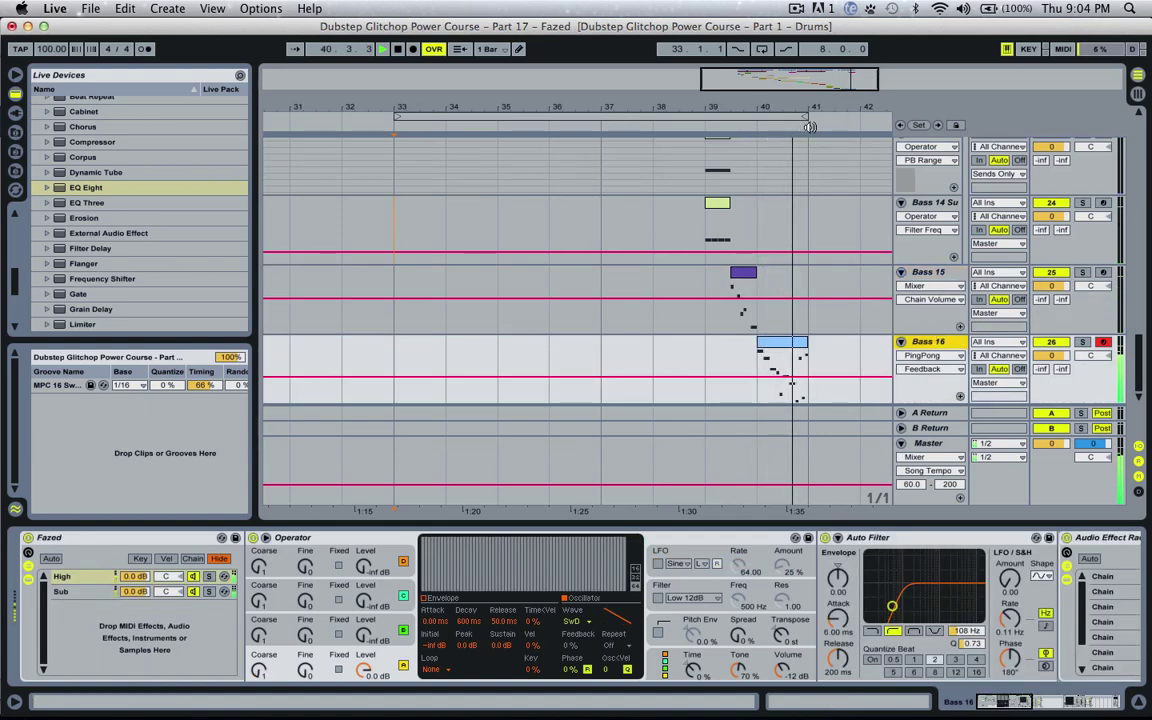
{"action": "key", "text": "space"}
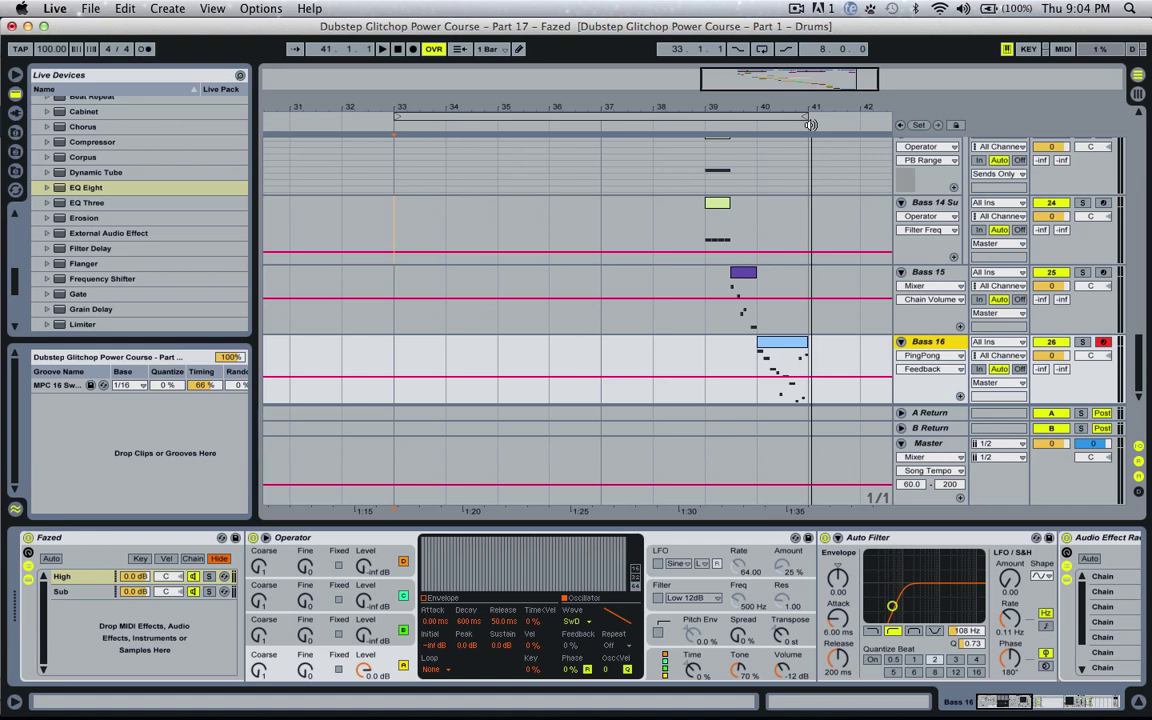
Remove the sidechain Compressor at the end of Bass 1's device chain.
{"action": "left_click_drag", "start_coordinate": [776, 83], "coordinate": [776, 88]}
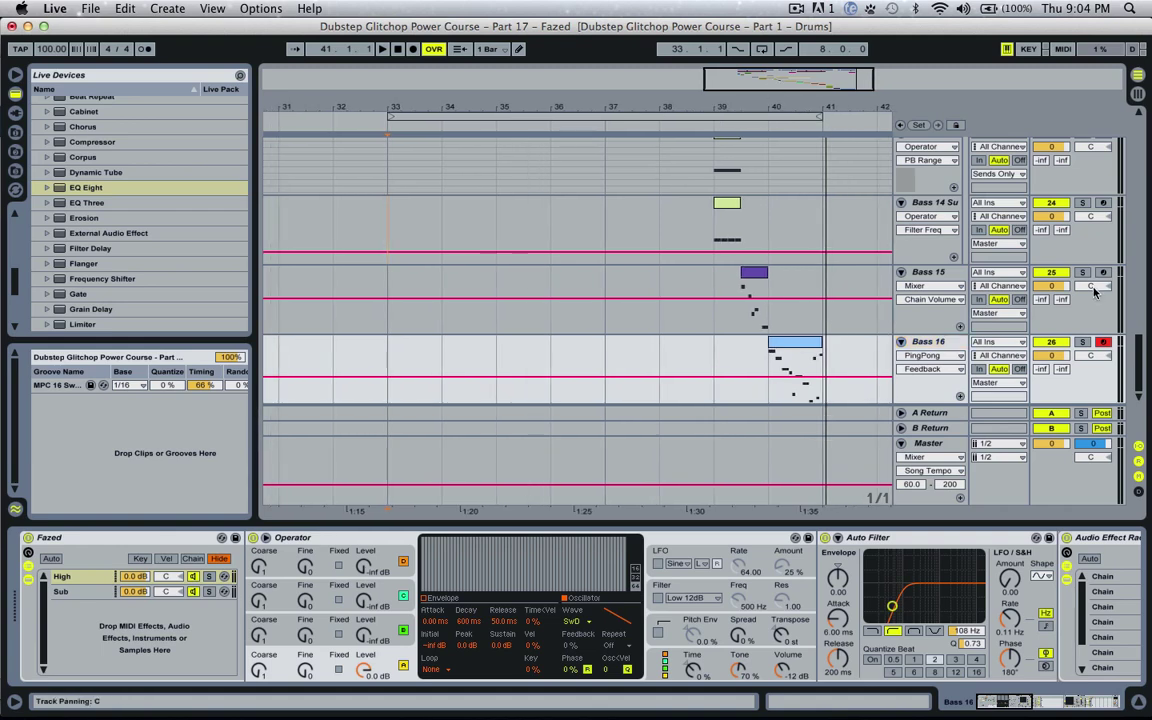
{"action": "scroll", "coordinate": [1145, 368], "scroll_direction": "up", "scroll_amount": 1}
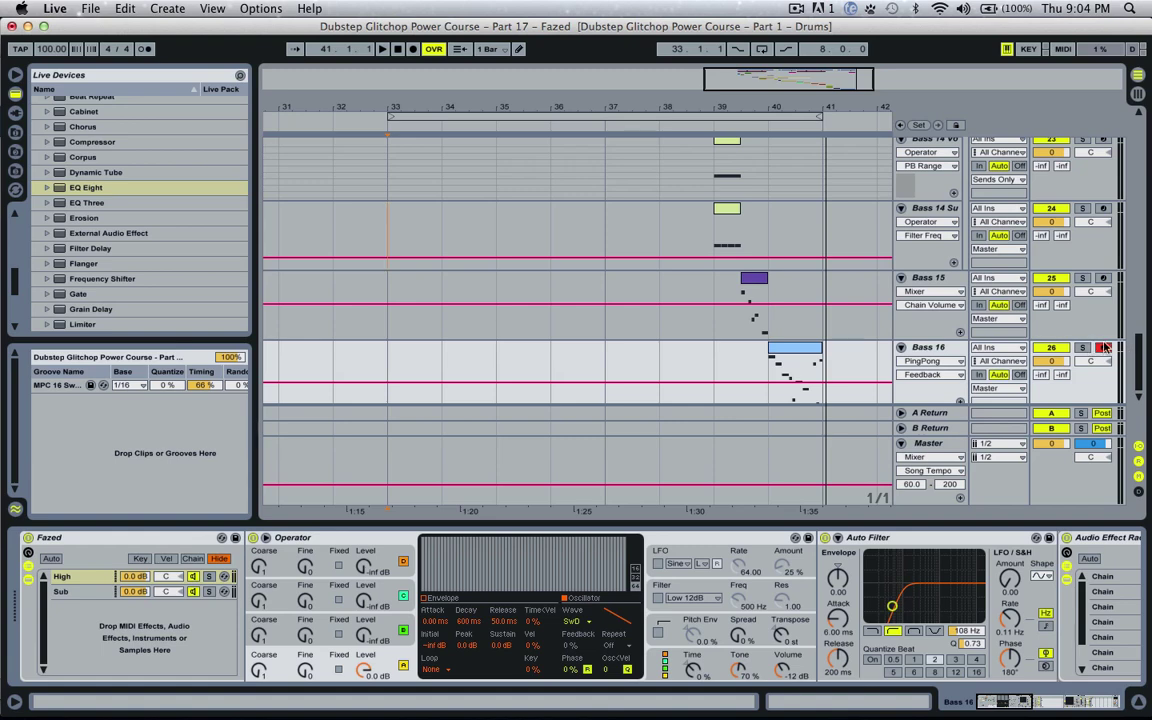
{"action": "left_click_drag", "start_coordinate": [1139, 354], "coordinate": [1122, 160]}
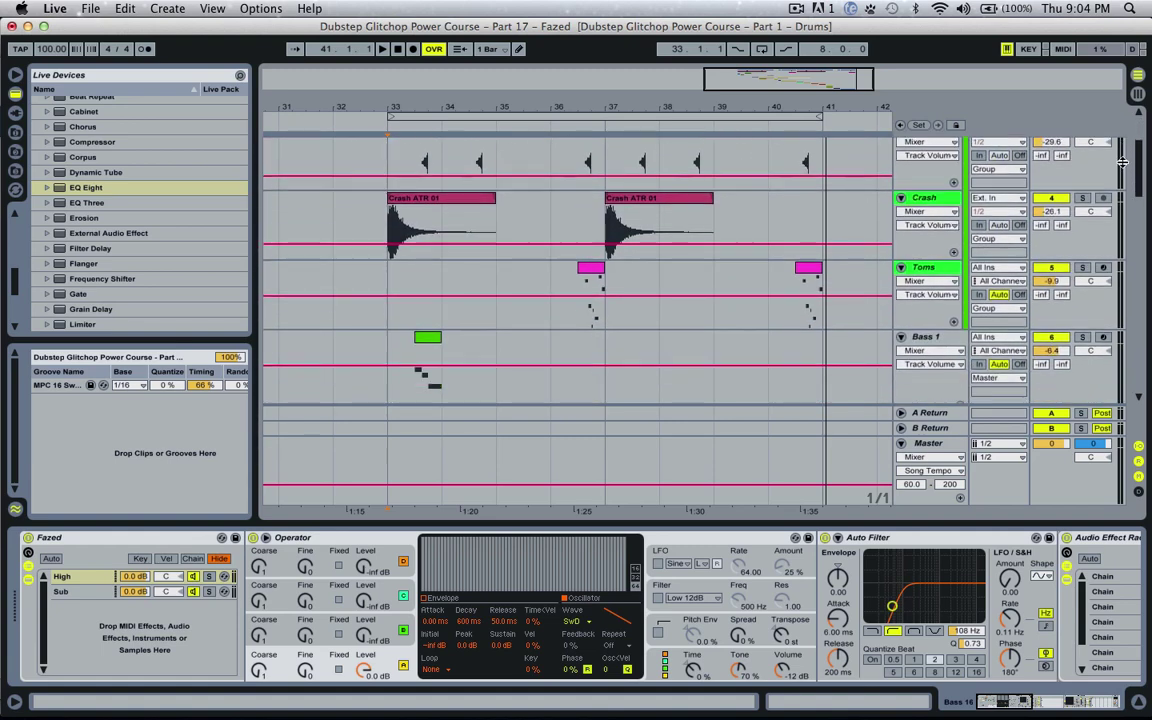
{"action": "left_click", "coordinate": [952, 345]}
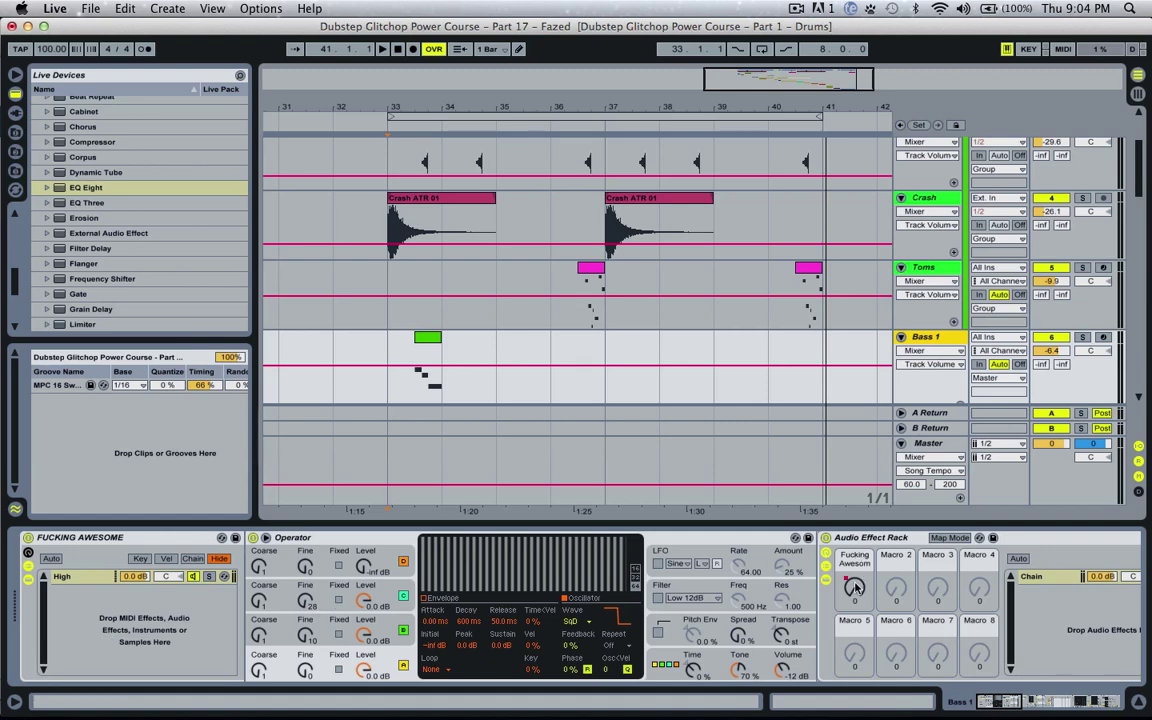
{"action": "scroll", "coordinate": [855, 588], "scroll_direction": "right", "scroll_amount": 15}
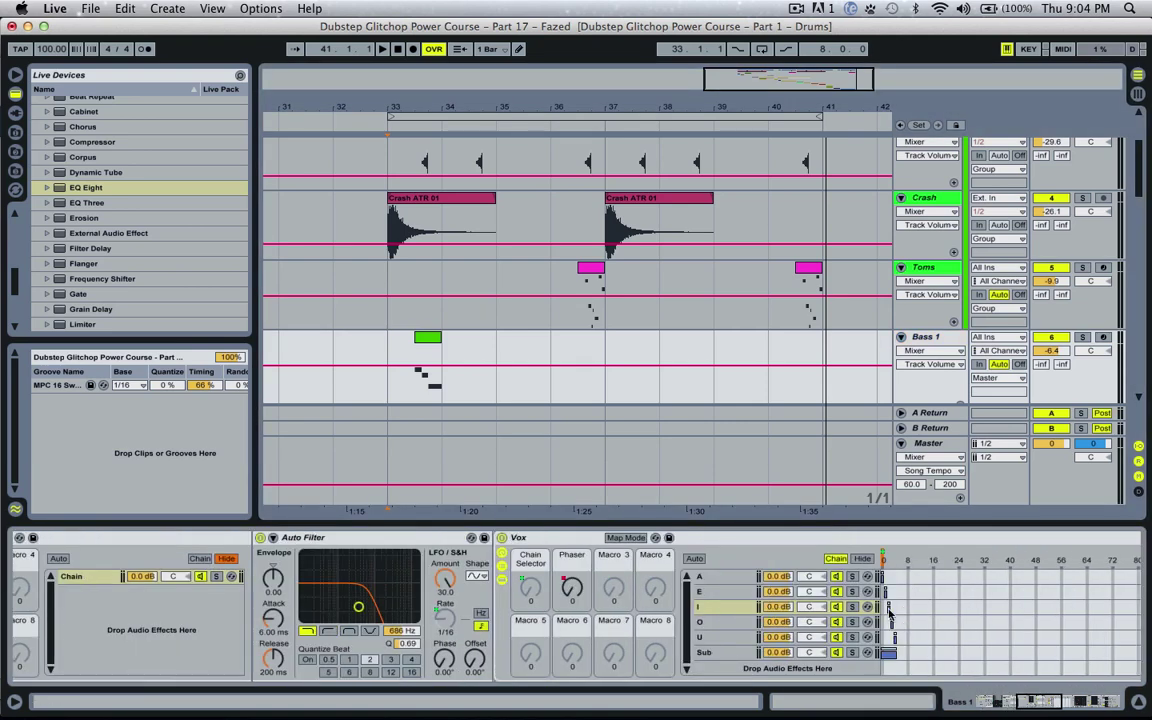
{"action": "scroll", "coordinate": [890, 612], "scroll_direction": "right", "scroll_amount": 15}
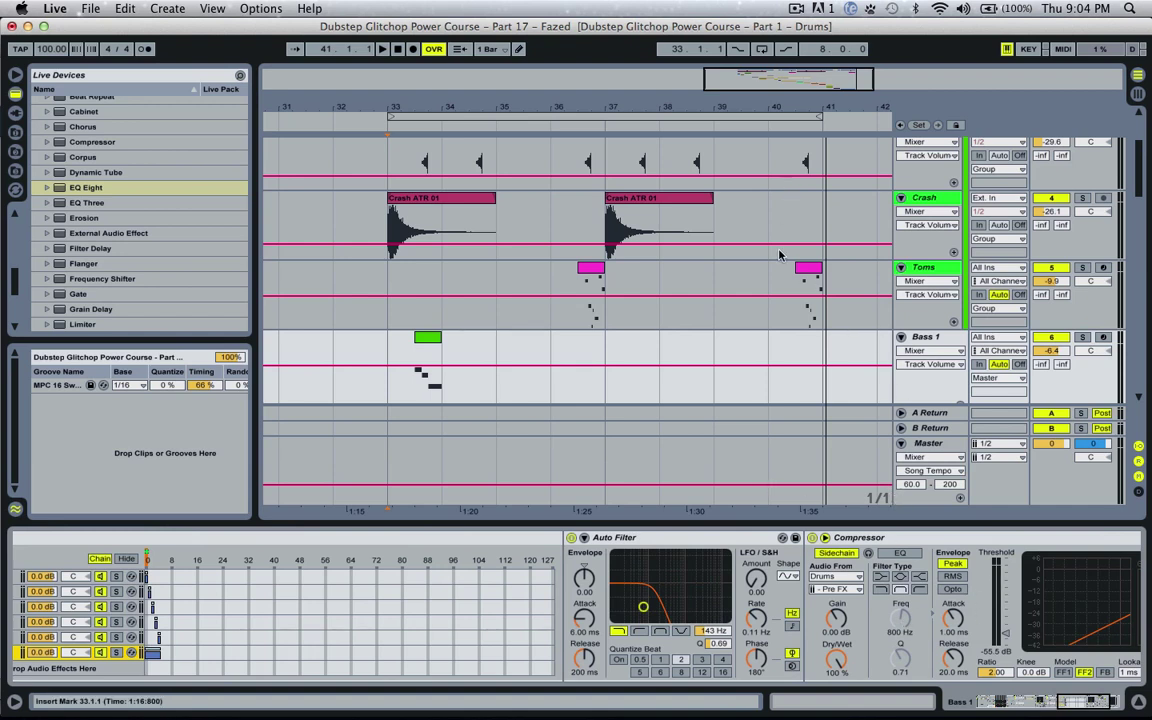
{"action": "left_click", "coordinate": [923, 340]}
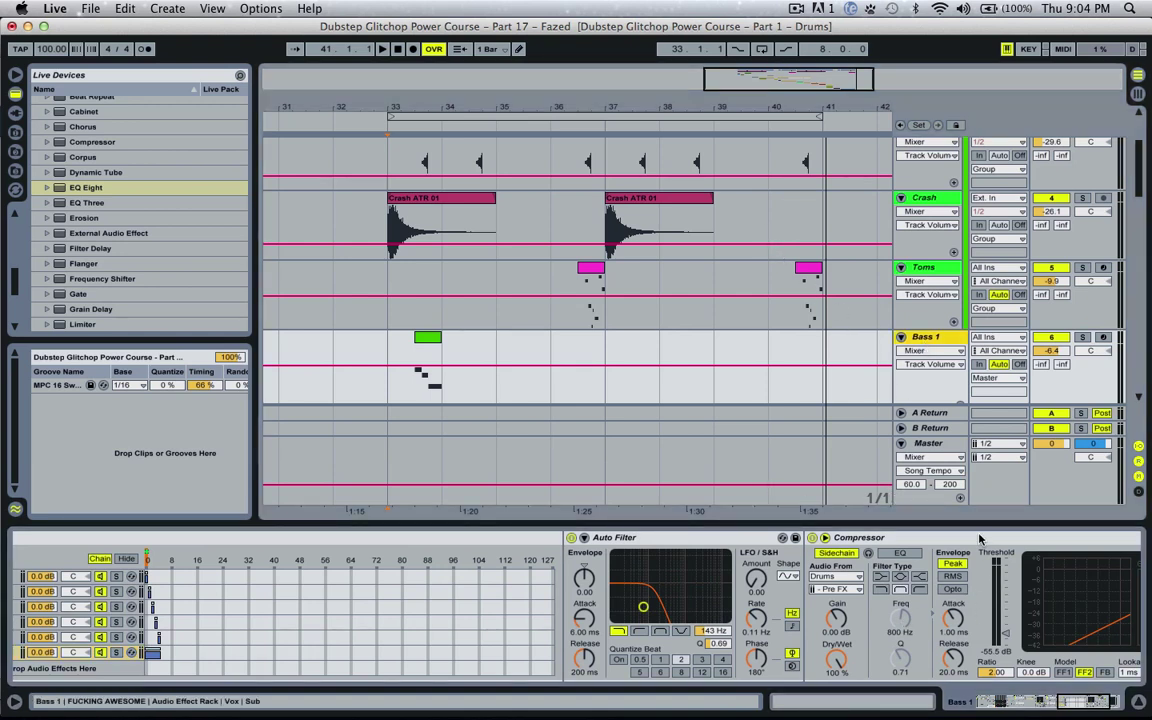
{"action": "scroll", "coordinate": [980, 560], "scroll_direction": "right", "scroll_amount": 5}
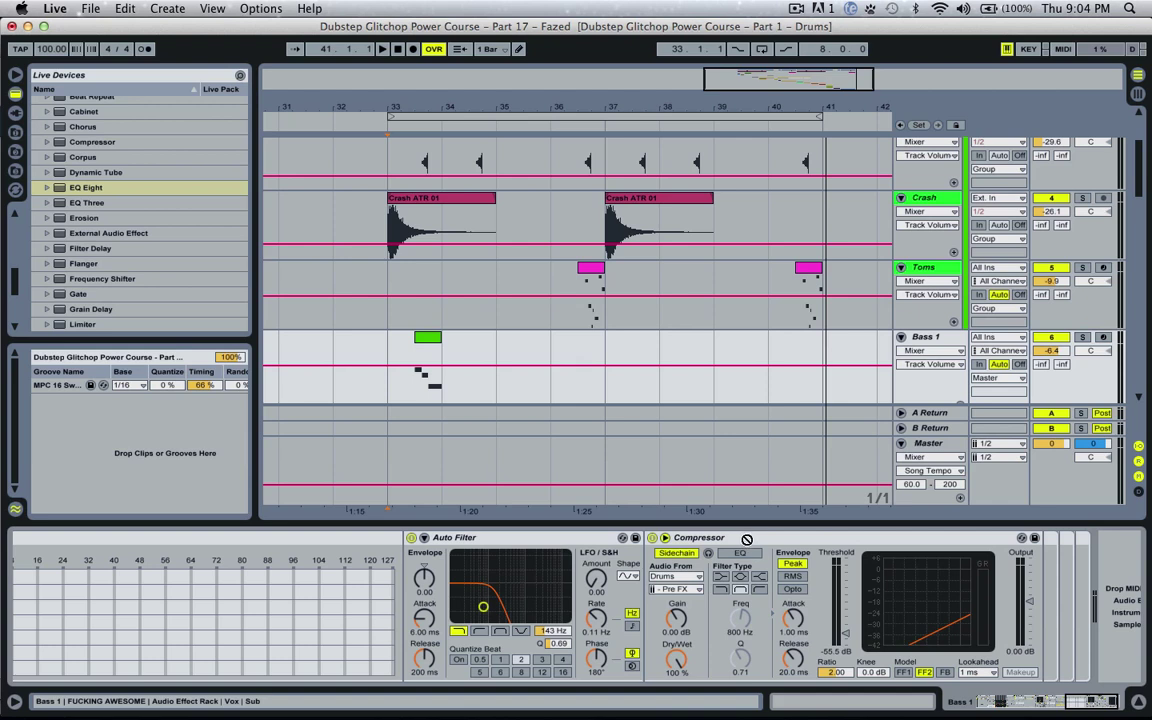
{"action": "left_click", "coordinate": [727, 541]}
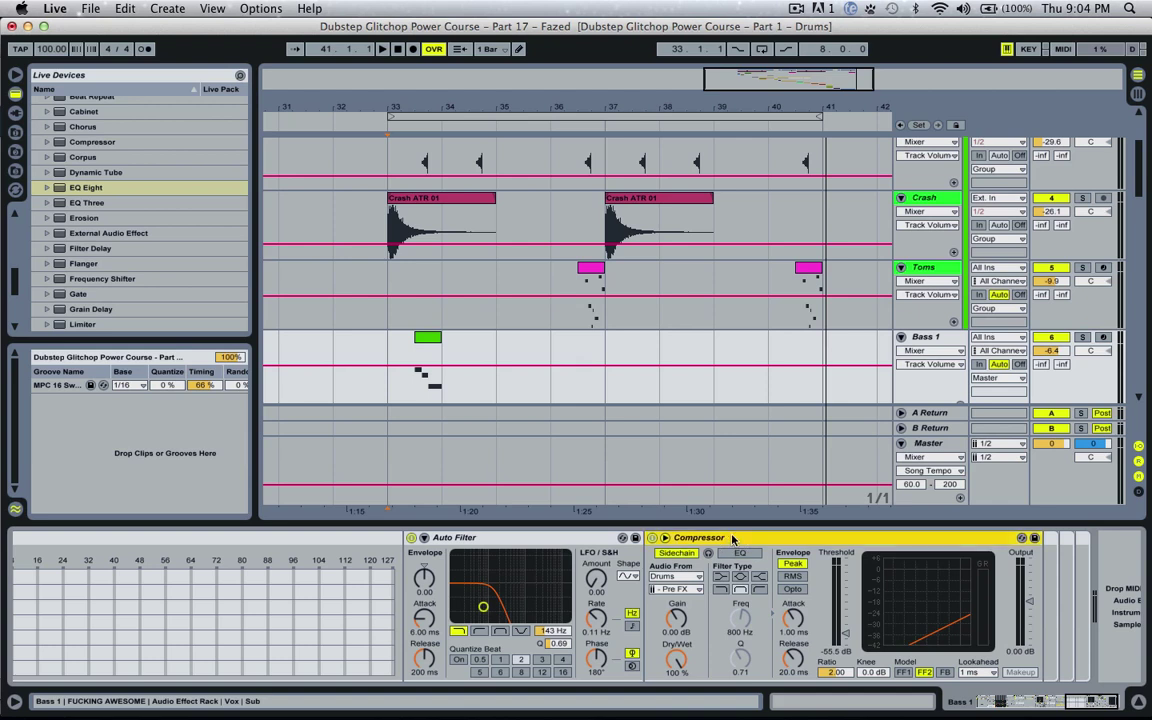
{"action": "key", "text": "Delete"}
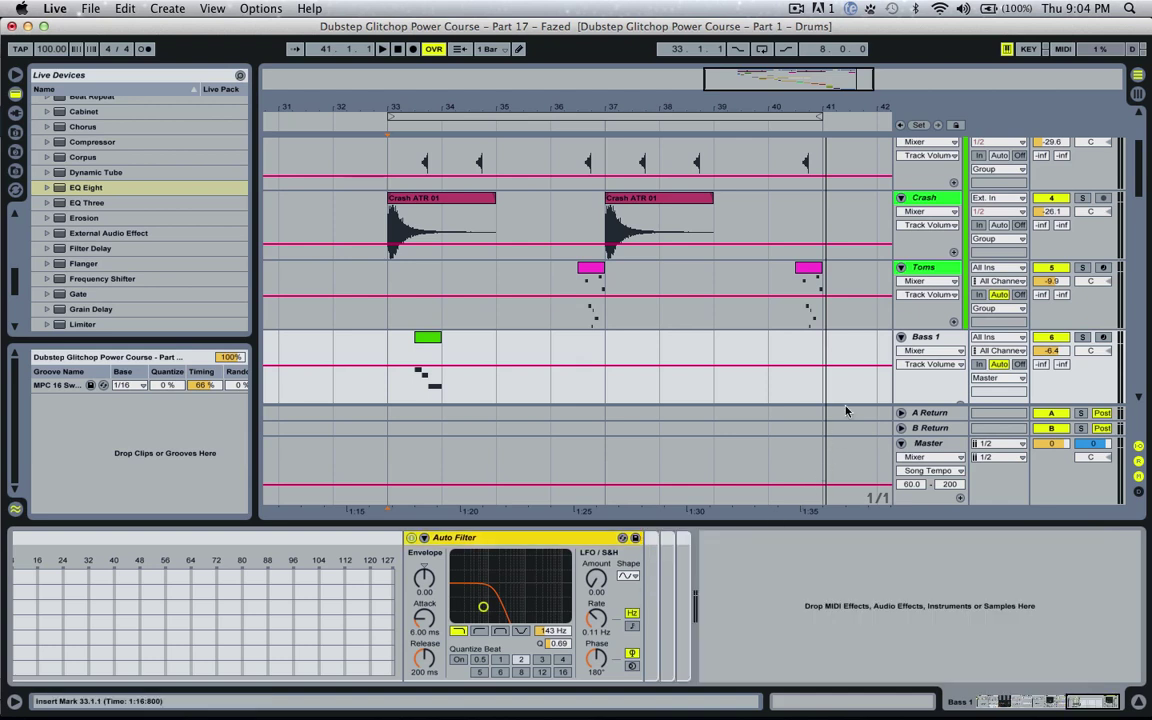
Ungroup the Bass 5 group so its tracks stand on their own.
{"action": "scroll", "coordinate": [951, 262], "scroll_direction": "up", "scroll_amount": 2}
{"action": "scroll", "coordinate": [951, 262], "scroll_direction": "down", "scroll_amount": 10}
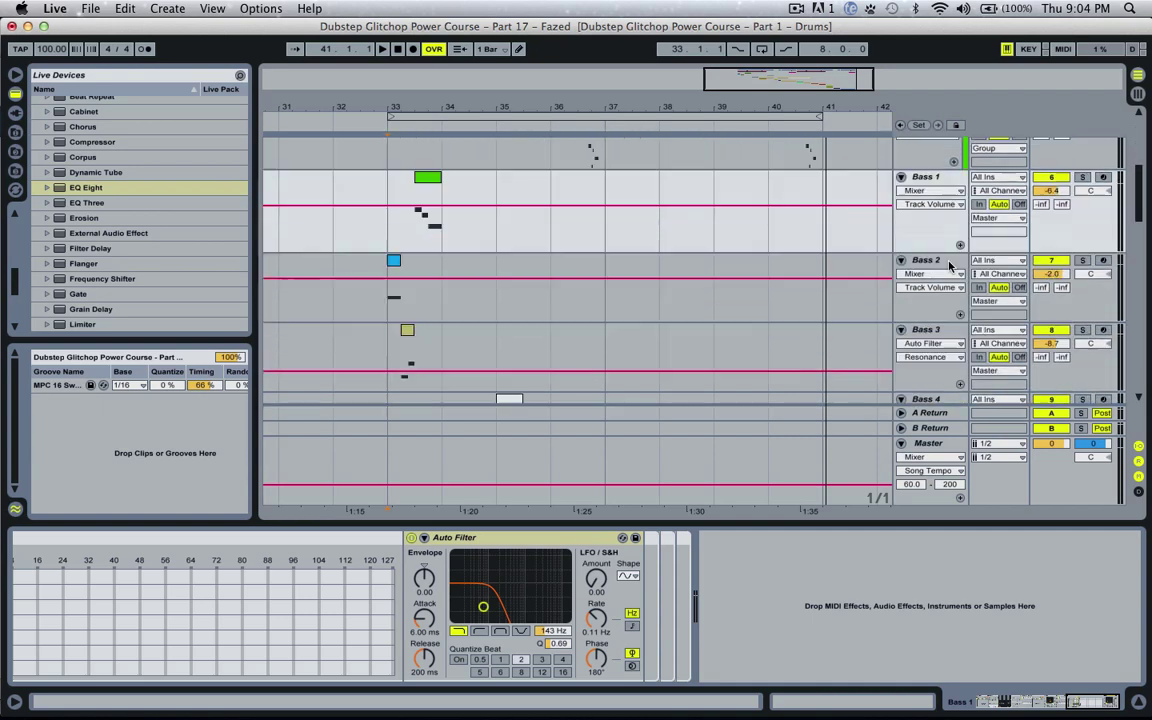
{"action": "left_click", "coordinate": [926, 279]}
{"action": "right_click", "coordinate": [926, 279]}
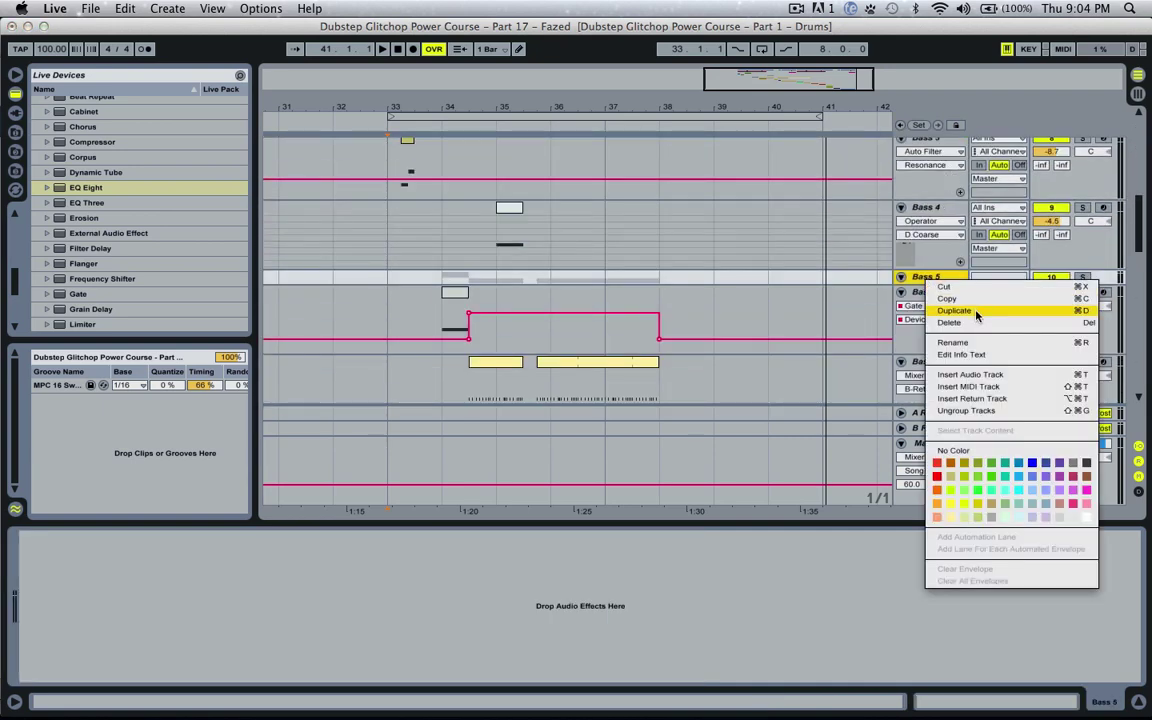
{"action": "left_click", "coordinate": [994, 412]}
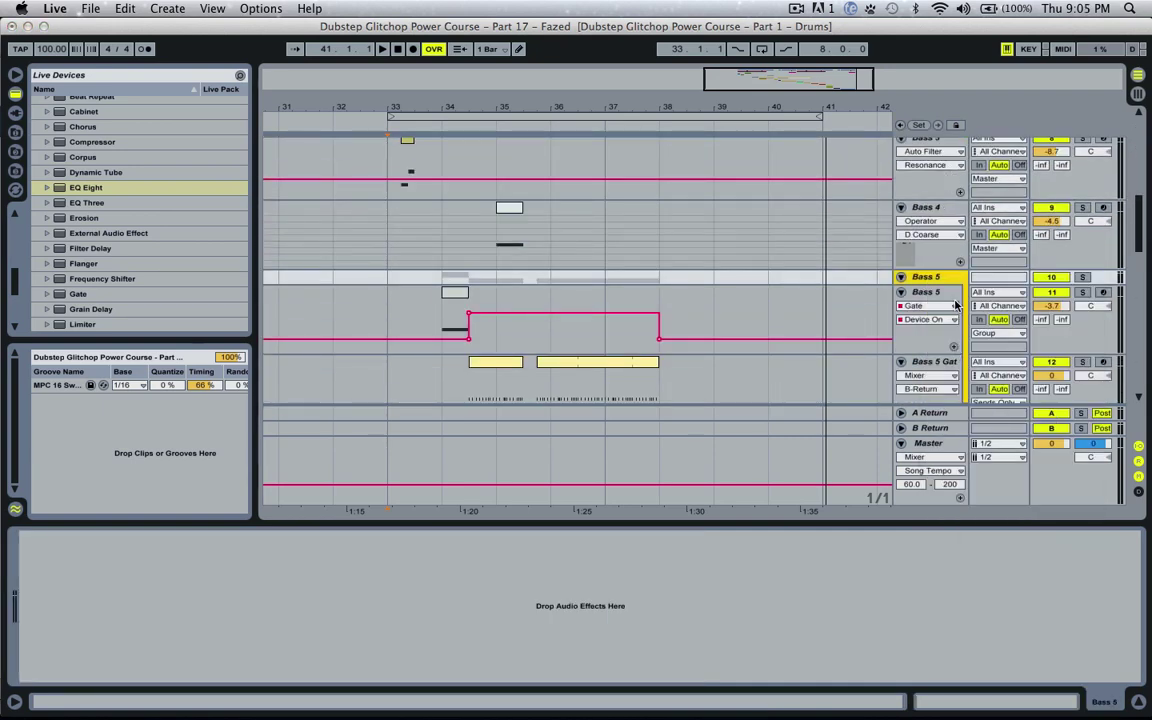
Ungroup the Bass 14 group so its audio and vocoder tracks stand on their own.
{"action": "scroll", "coordinate": [948, 300], "scroll_direction": "down", "scroll_amount": 5}
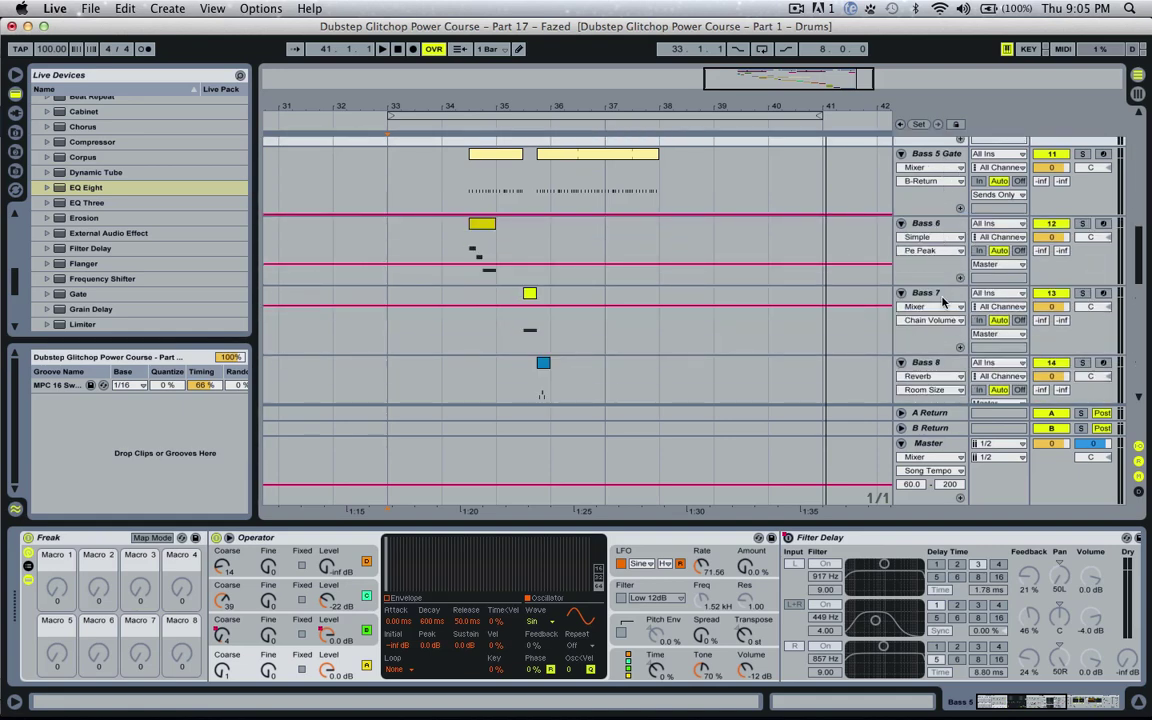
{"action": "scroll", "coordinate": [941, 302], "scroll_direction": "down", "scroll_amount": 6}
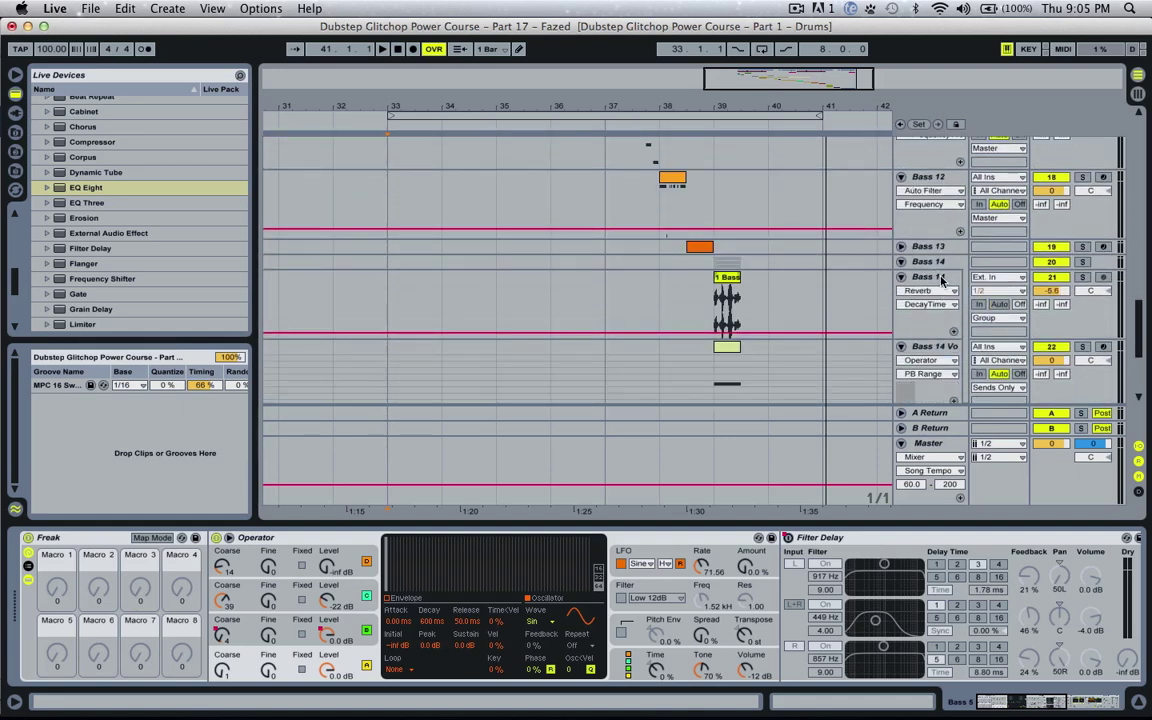
{"action": "left_click", "coordinate": [944, 261]}
{"action": "right_click", "coordinate": [944, 261]}
{"action": "left_click", "coordinate": [990, 392]}
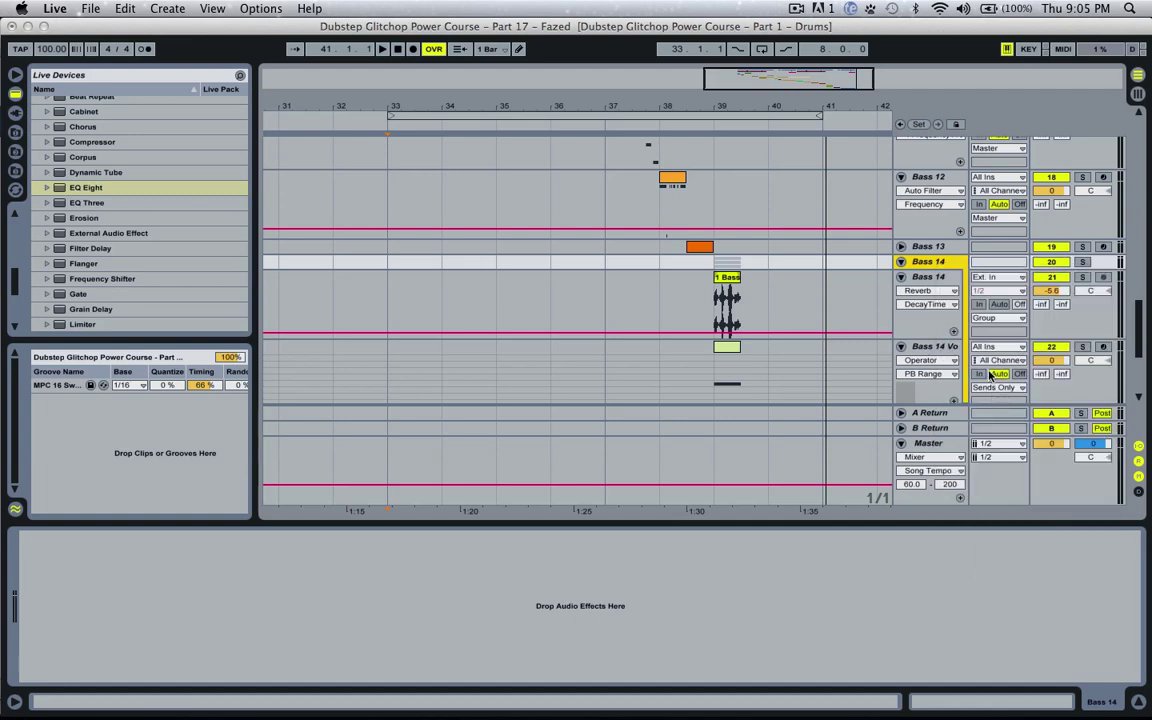
Group all tracks from Bass 1 to Bass 16 and name the group "BASS!".
{"action": "scroll", "coordinate": [978, 293], "scroll_direction": "down", "scroll_amount": 5}
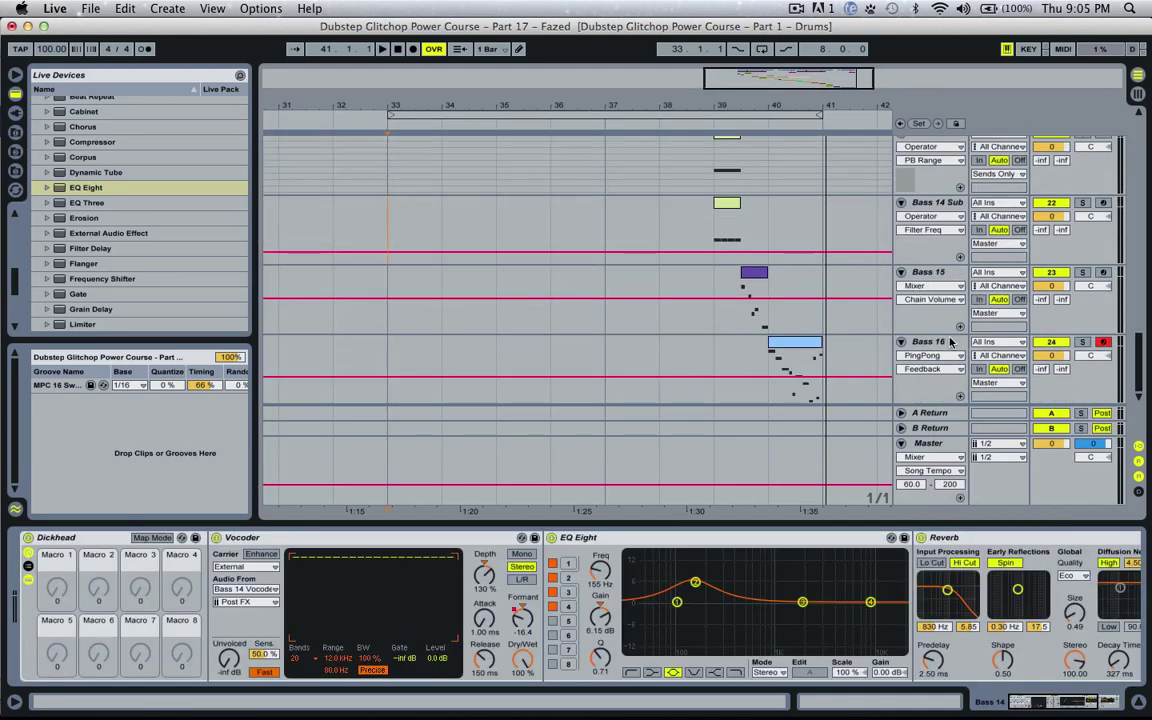
{"action": "left_click", "coordinate": [941, 344]}
{"action": "left_click_drag", "start_coordinate": [1138, 345], "coordinate": [1136, 207]}
{"action": "scroll", "coordinate": [1018, 203], "scroll_direction": "up", "scroll_amount": 4}
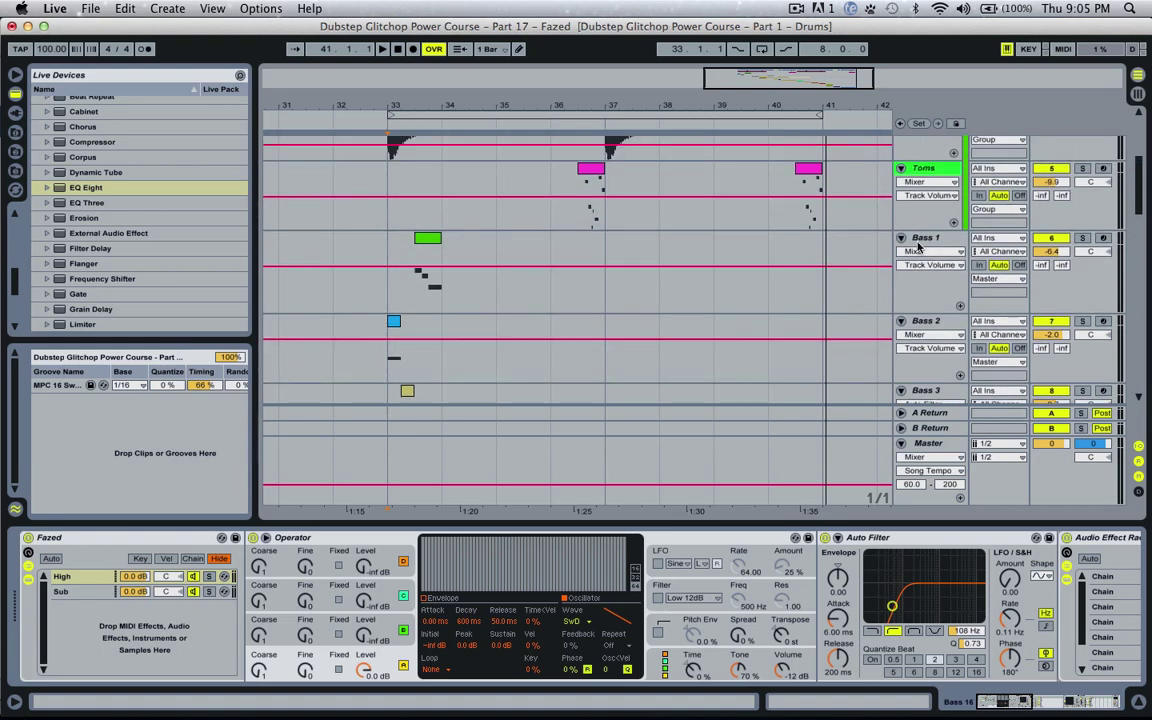
{"action": "right_click", "coordinate": [918, 246]}
{"action": "key", "text": "Escape"}
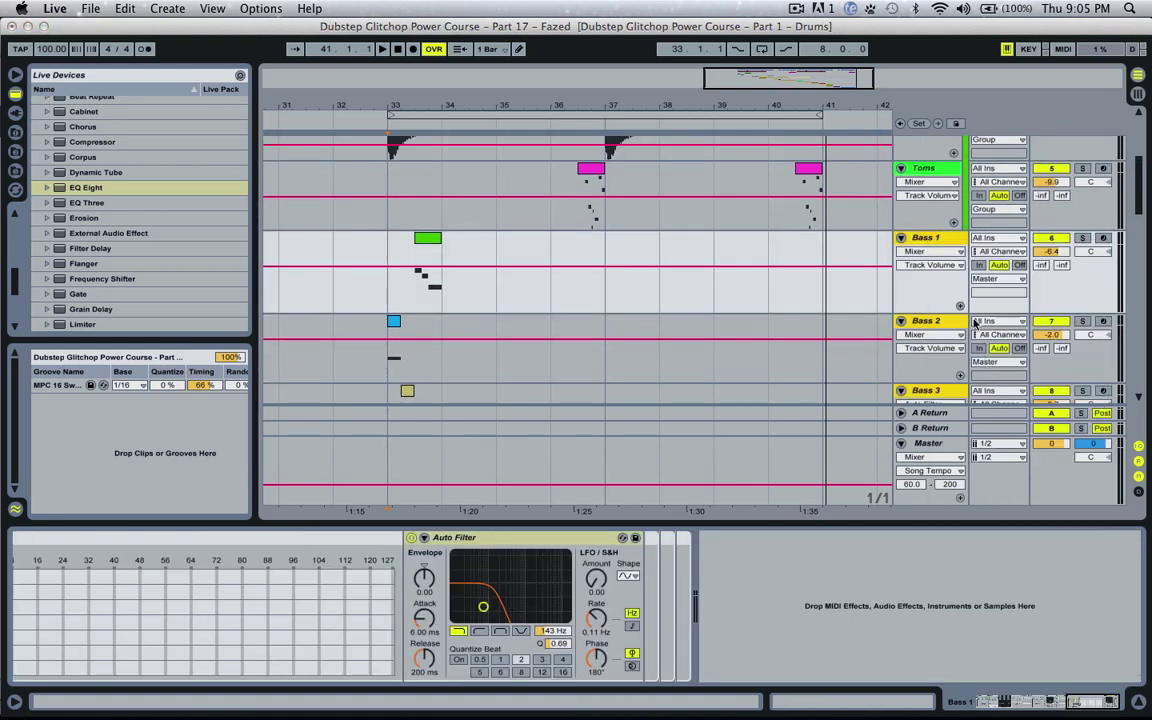
{"action": "key", "text": "super+g"}
{"action": "key", "text": "super+r"}
{"action": "type", "text": "B"}
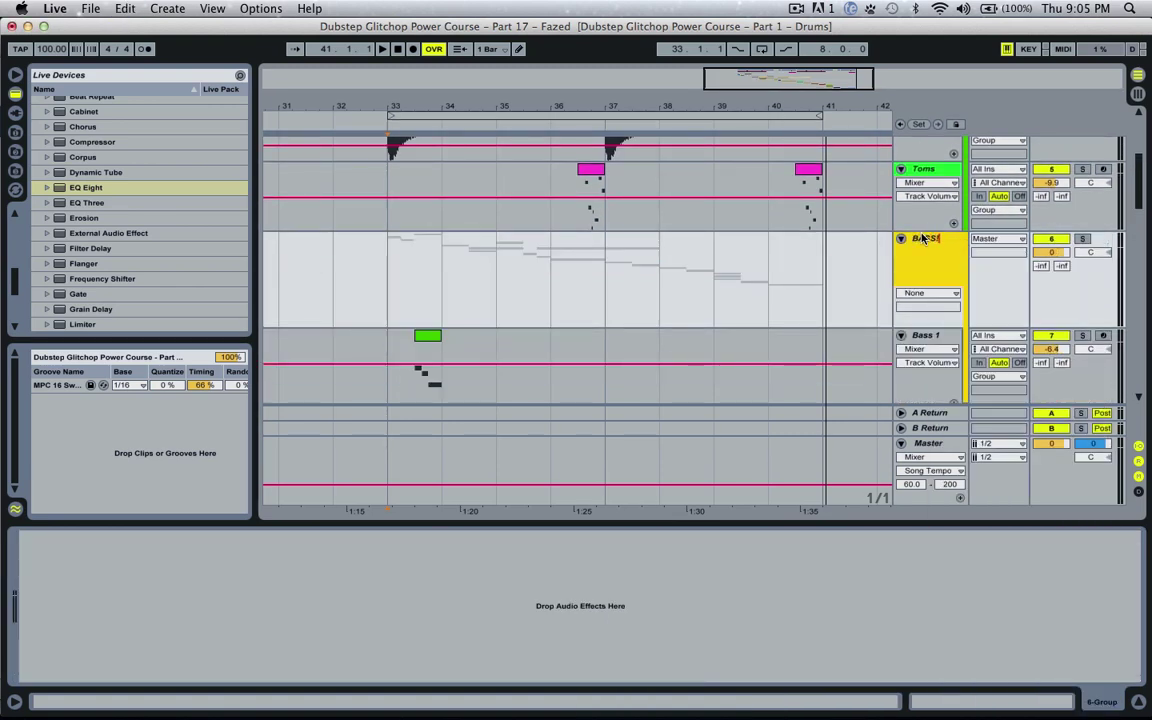
{"action": "key", "text": "Return"}
Colour the tracks Bass 1 to Bass 4 blue.
{"action": "scroll", "coordinate": [962, 240], "scroll_direction": "down", "scroll_amount": 3}
{"action": "left_click", "coordinate": [950, 275]}
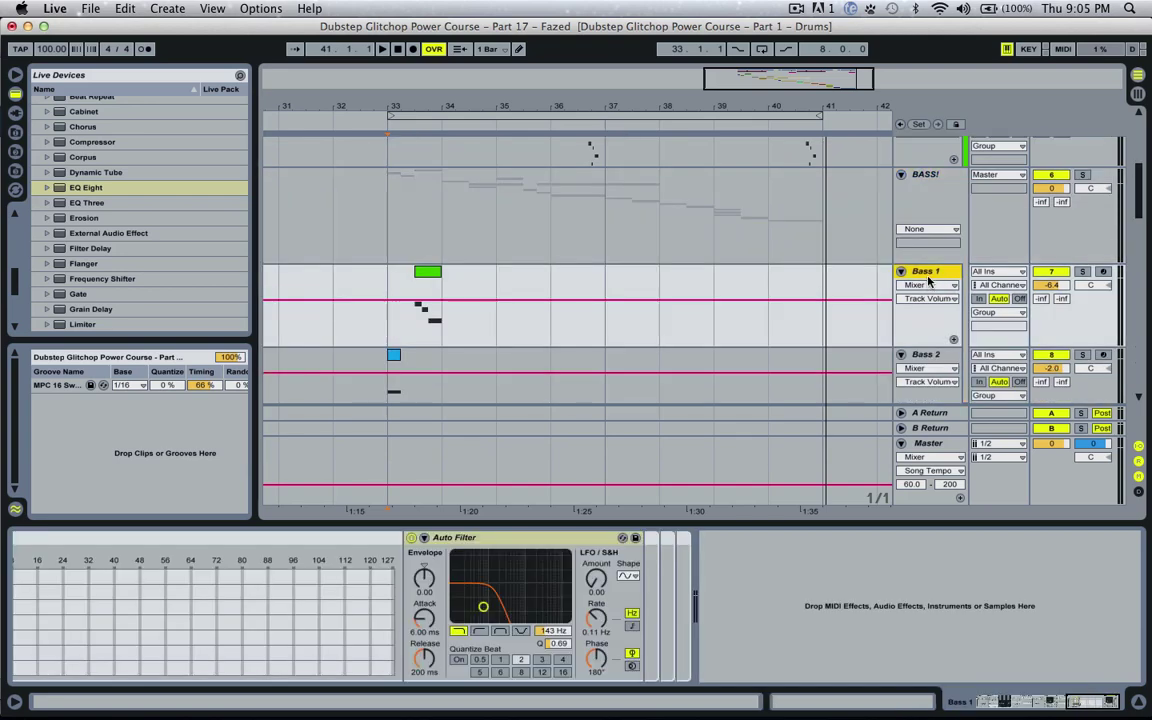
{"action": "scroll", "coordinate": [955, 300], "scroll_direction": "down", "scroll_amount": 5}
{"action": "scroll", "coordinate": [955, 308], "scroll_direction": "down", "scroll_amount": 3}
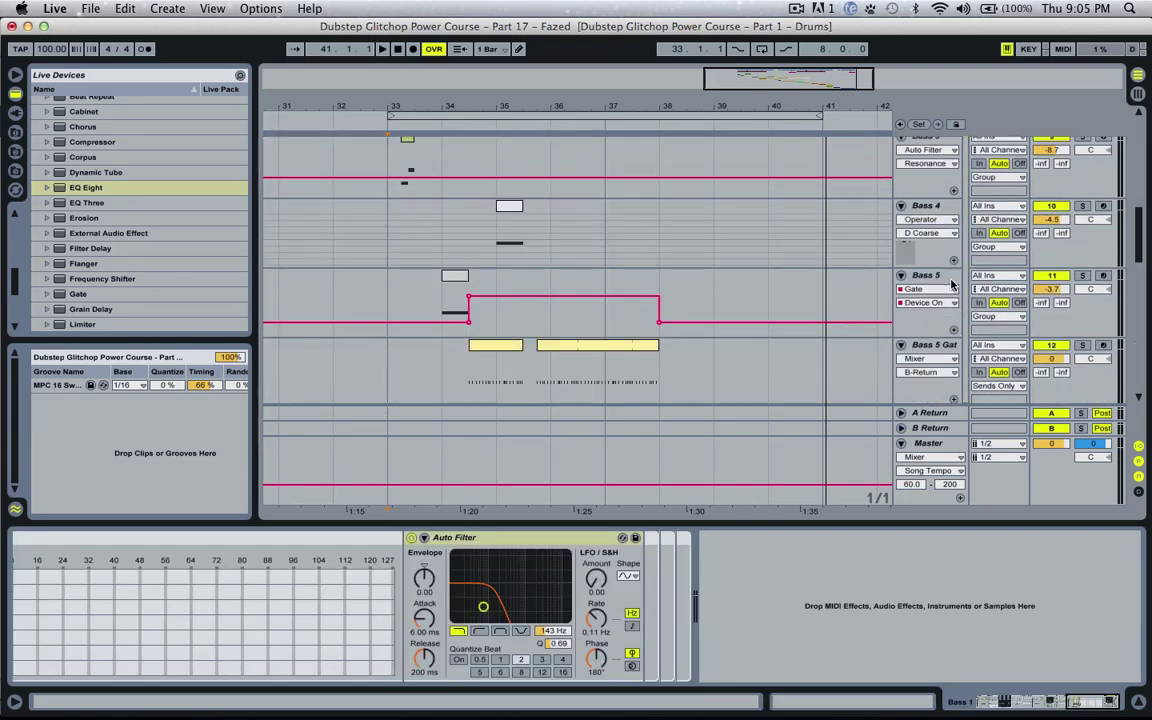
{"action": "right_click", "coordinate": [938, 206]}
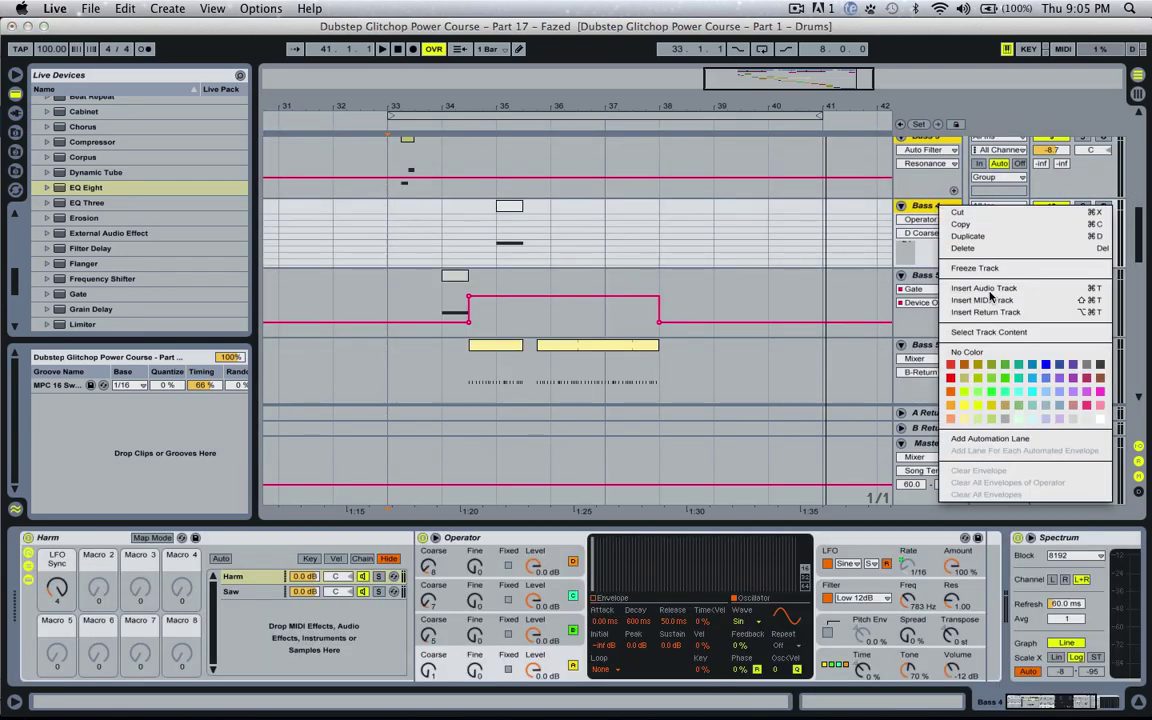
{"action": "left_click", "coordinate": [1034, 380]}
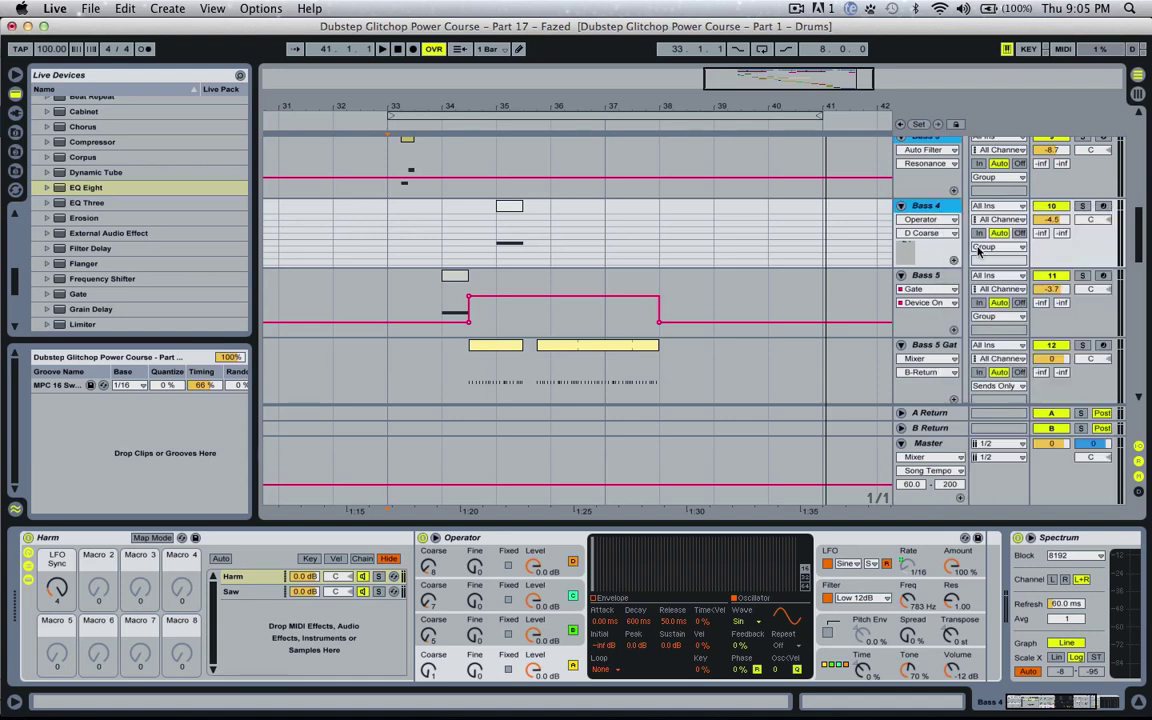
Colour the Bass 5 and Bass 5 Gate tracks cyan.
{"action": "left_click", "coordinate": [932, 277]}
{"action": "scroll", "coordinate": [932, 277], "scroll_direction": "down", "scroll_amount": 2}
{"action": "right_click", "coordinate": [930, 250]}
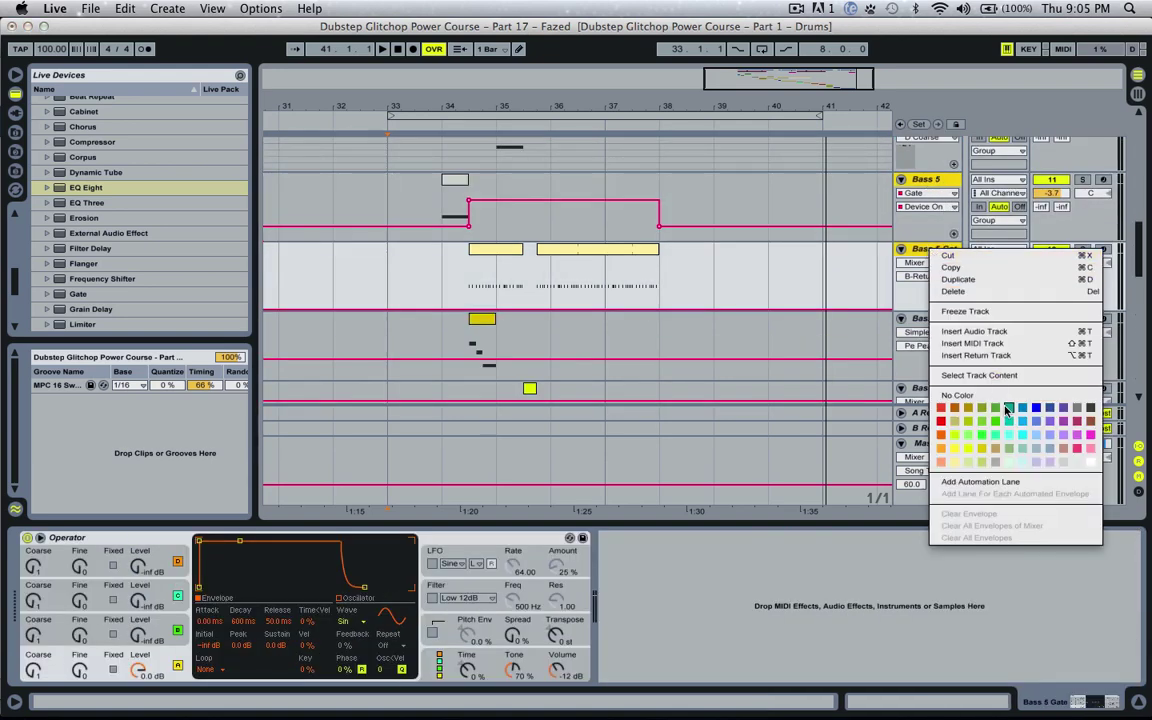
{"action": "left_click", "coordinate": [1020, 424]}
{"action": "scroll", "coordinate": [948, 300], "scroll_direction": "down", "scroll_amount": 1}
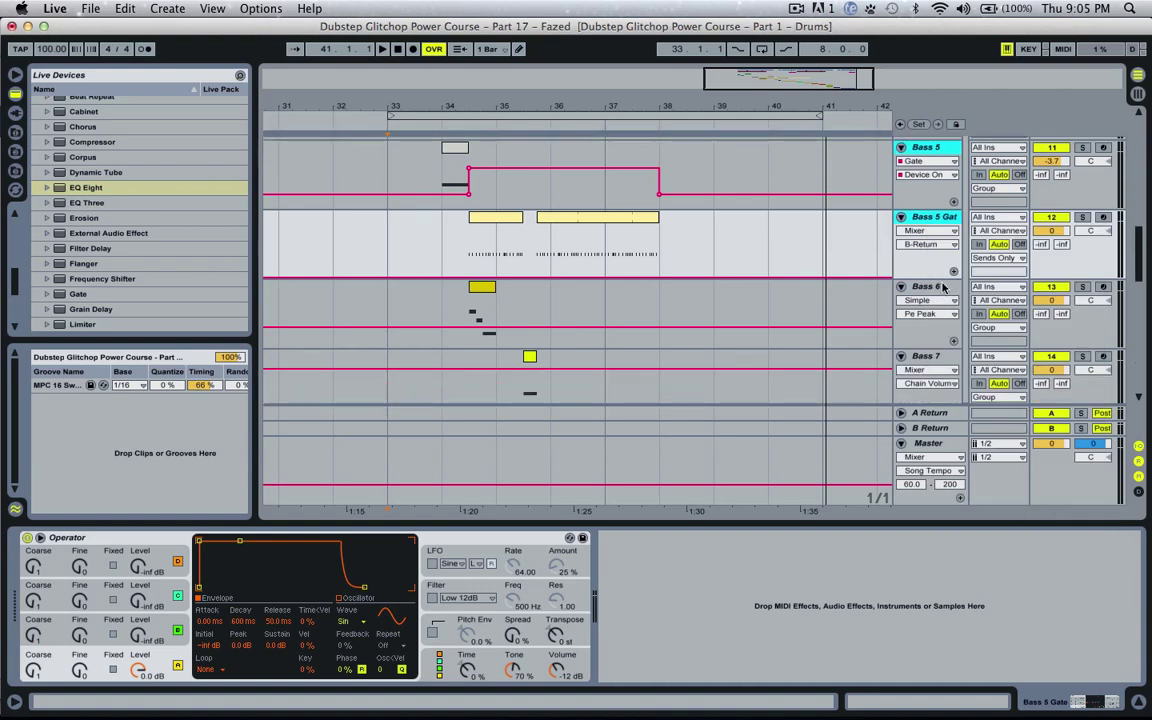
Colour the tracks Bass 6 to Bass 13 blue.
{"action": "left_click", "coordinate": [942, 287]}
{"action": "scroll", "coordinate": [955, 295], "scroll_direction": "down", "scroll_amount": 8}
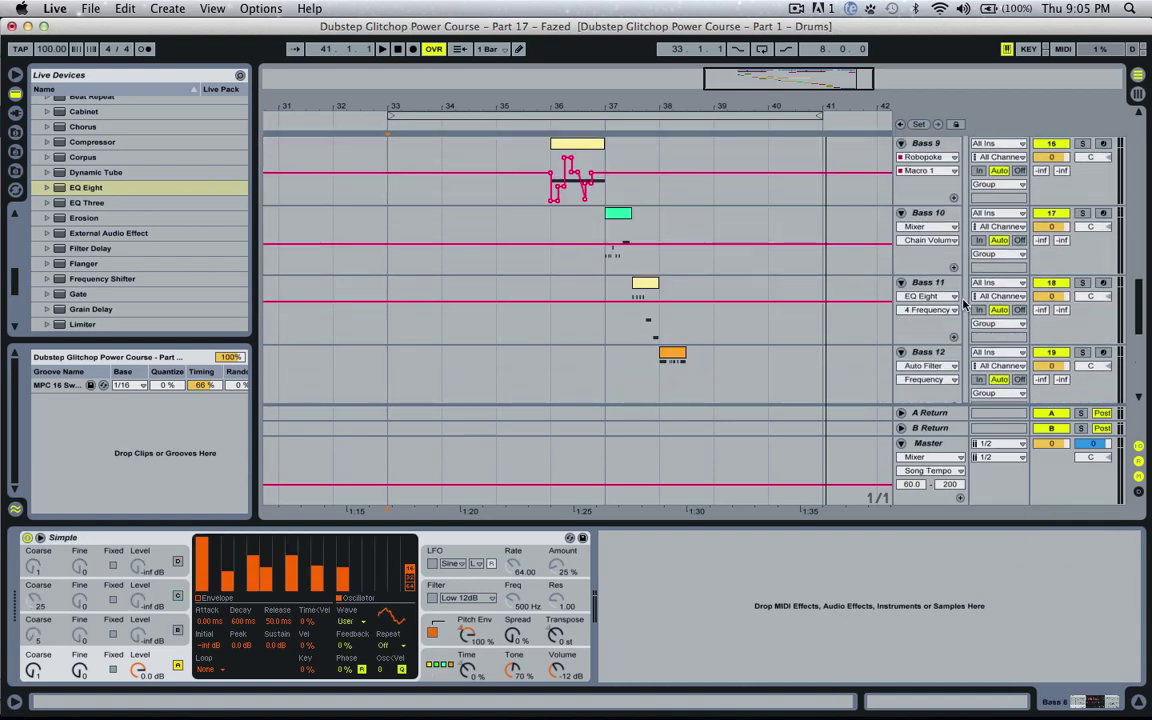
{"action": "scroll", "coordinate": [965, 305], "scroll_direction": "down", "scroll_amount": 4}
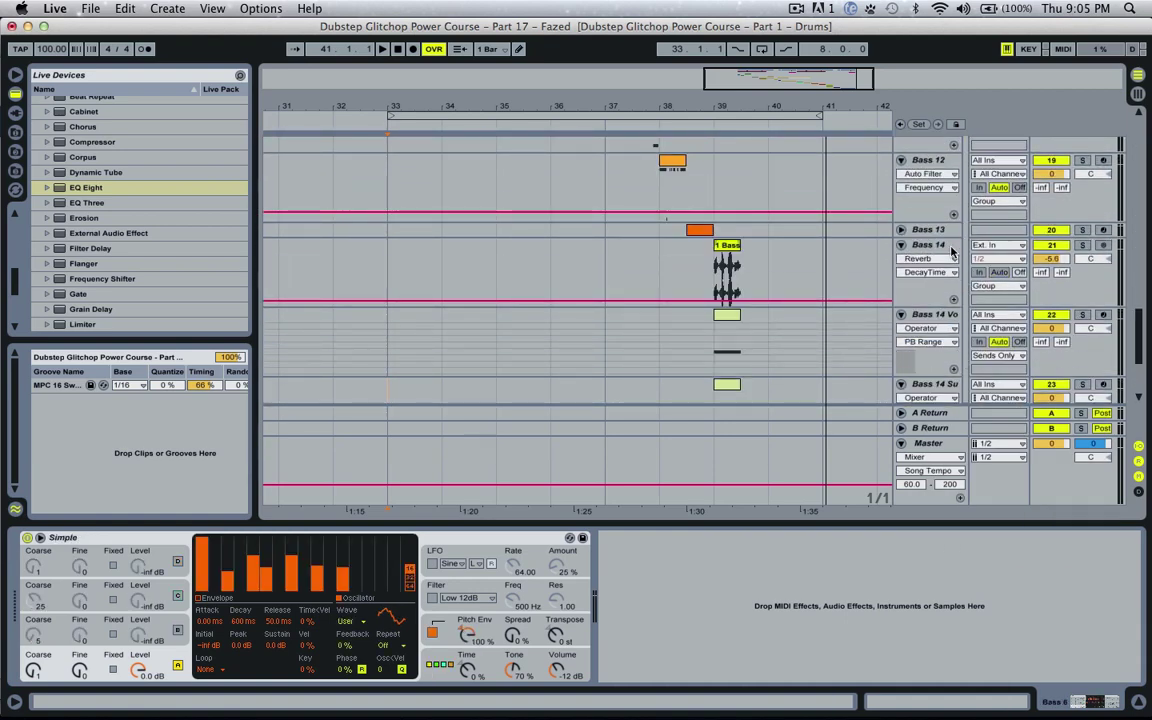
{"action": "left_click", "coordinate": [941, 231]}
{"action": "right_click", "coordinate": [941, 231]}
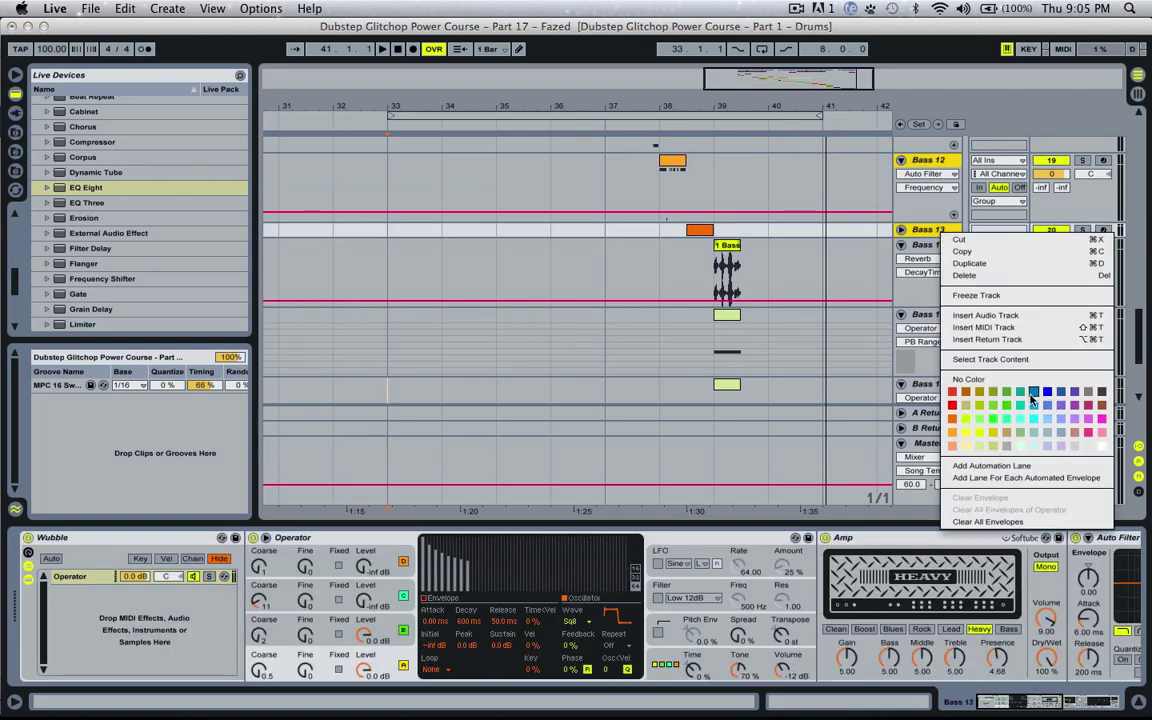
{"action": "left_click", "coordinate": [1033, 396]}
Colour the Bass 14, Bass 14 Vocoder and Bass 14 Sub tracks turquoise.
{"action": "scroll", "coordinate": [975, 285], "scroll_direction": "down", "scroll_amount": 5}
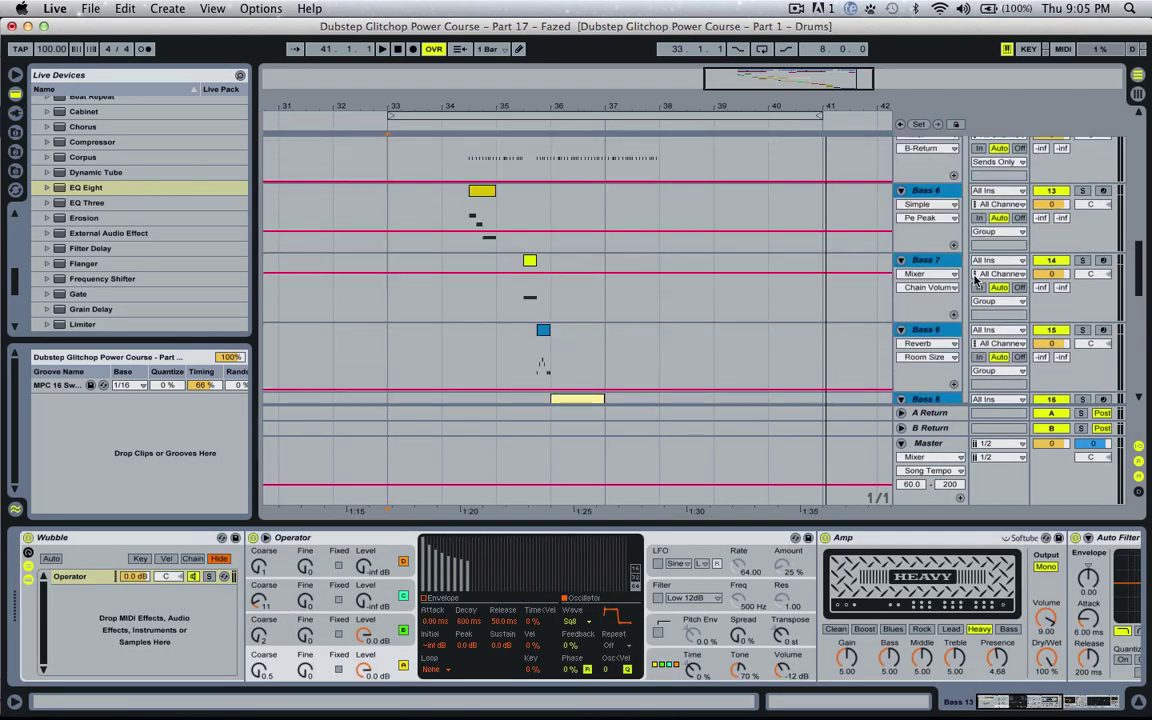
{"action": "scroll", "coordinate": [946, 207], "scroll_direction": "up", "scroll_amount": 2}
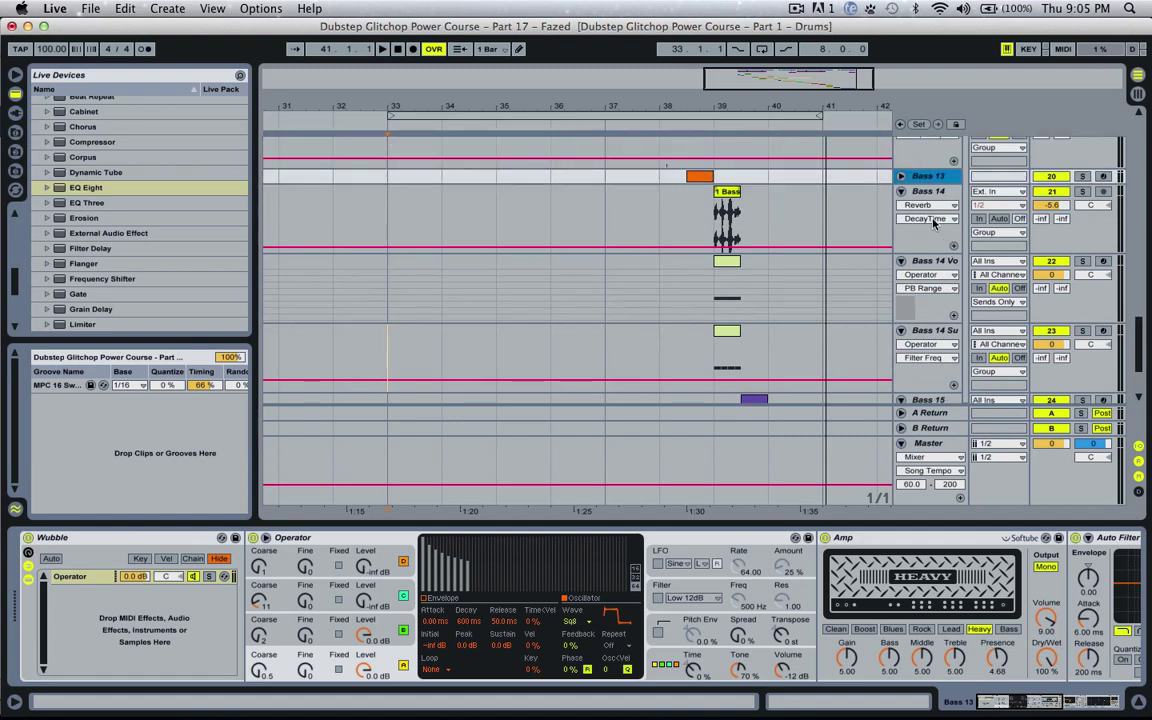
{"action": "left_click", "coordinate": [940, 205]}
{"action": "left_click", "coordinate": [941, 280]}
{"action": "right_click", "coordinate": [944, 285]}
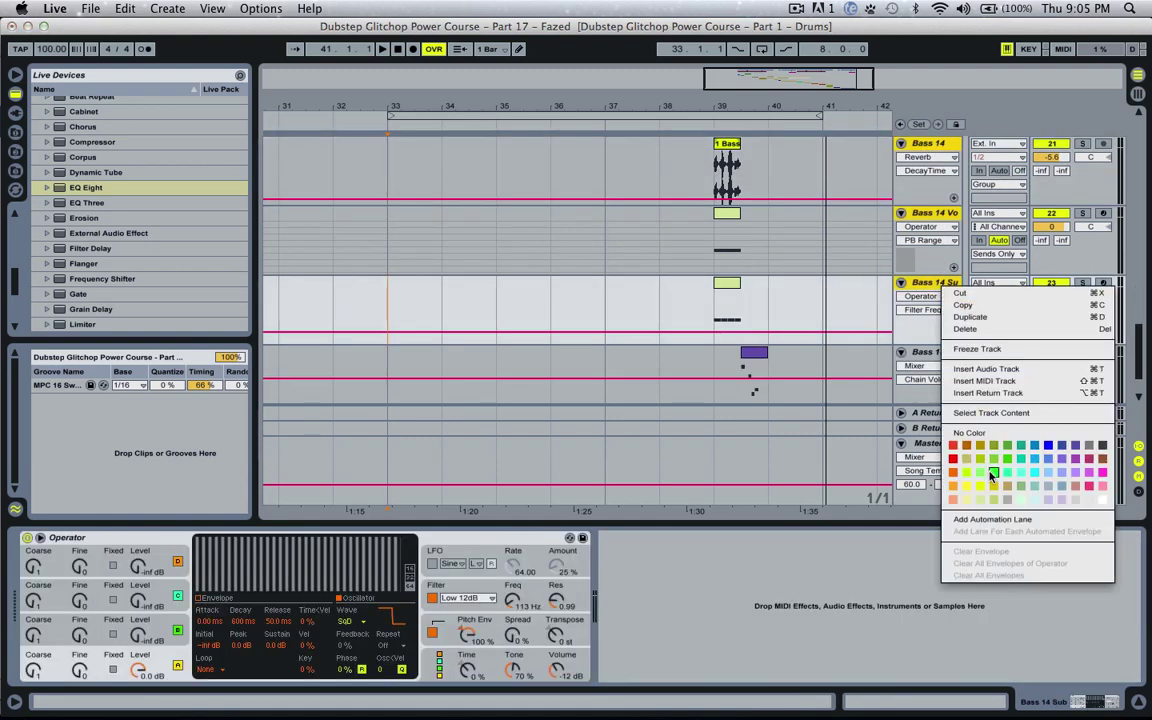
{"action": "left_click", "coordinate": [1027, 471]}
Colour the Bass 15 and Bass 16 tracks the same blue as Bass 6 to Bass 13.
{"action": "scroll", "coordinate": [942, 340], "scroll_direction": "down", "scroll_amount": 2}
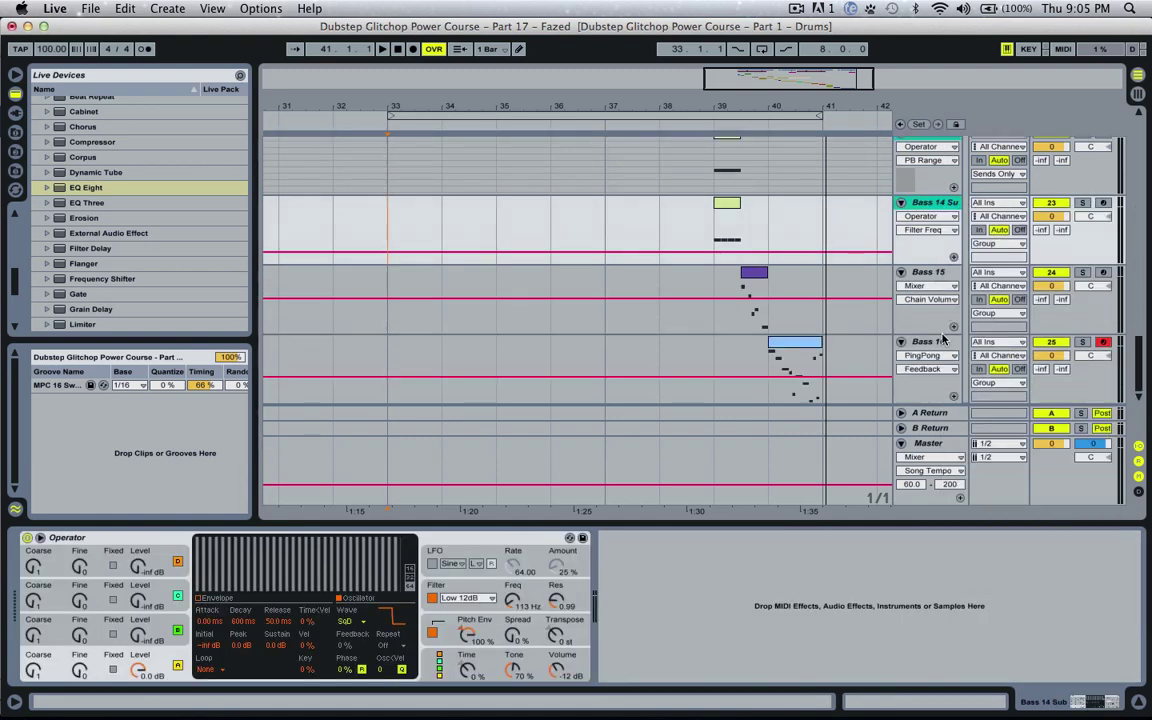
{"action": "left_click", "coordinate": [935, 273]}
{"action": "right_click", "coordinate": [932, 343]}
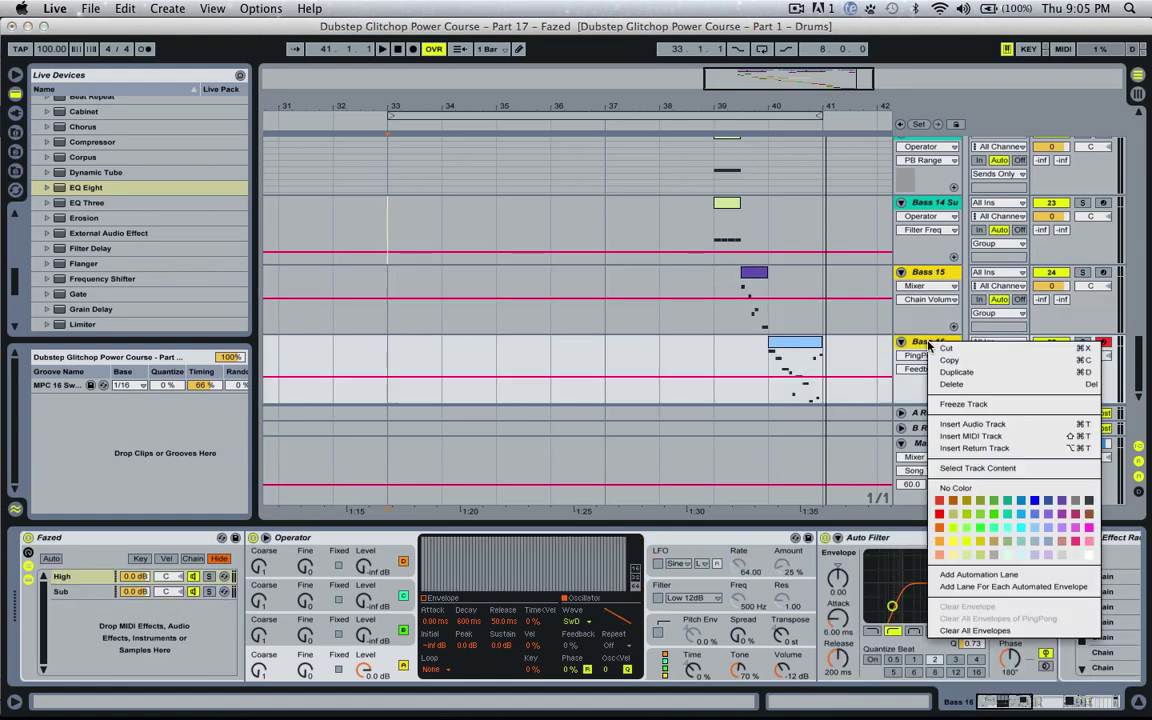
{"action": "left_click", "coordinate": [1021, 500]}
Colour the BASS! group track periwinkle blue.
{"action": "left_click_drag", "start_coordinate": [1141, 365], "coordinate": [1150, 49]}
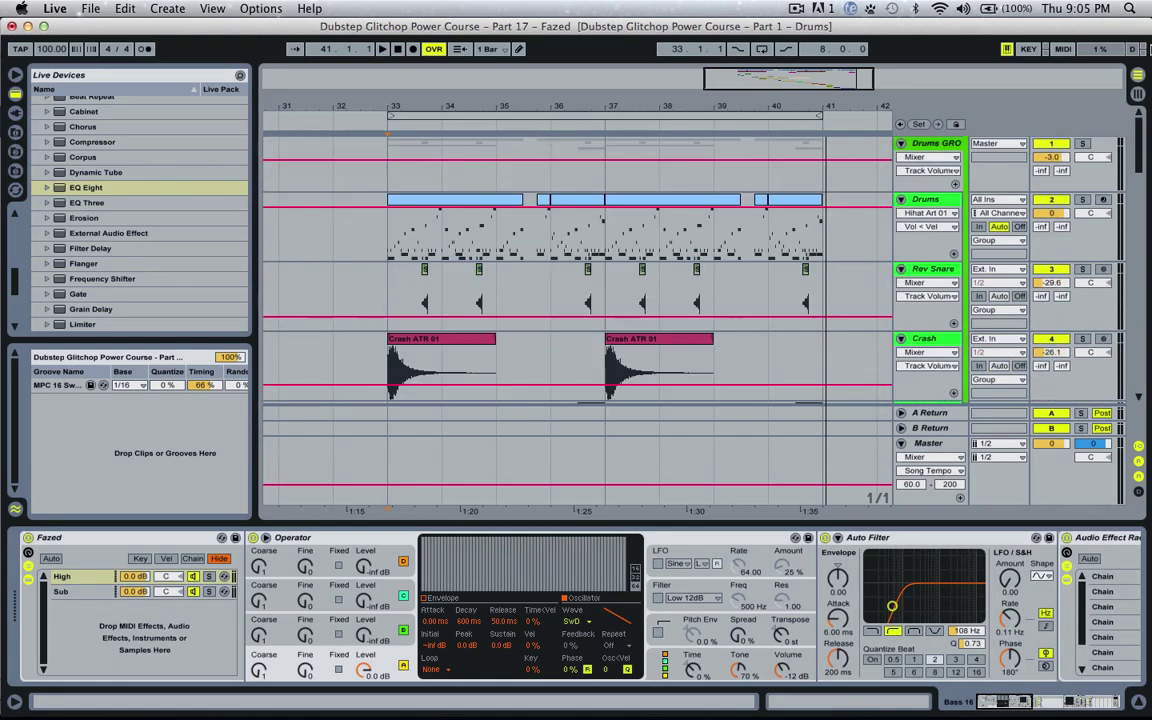
{"action": "scroll", "coordinate": [988, 226], "scroll_direction": "down", "scroll_amount": 5}
{"action": "right_click", "coordinate": [928, 309]}
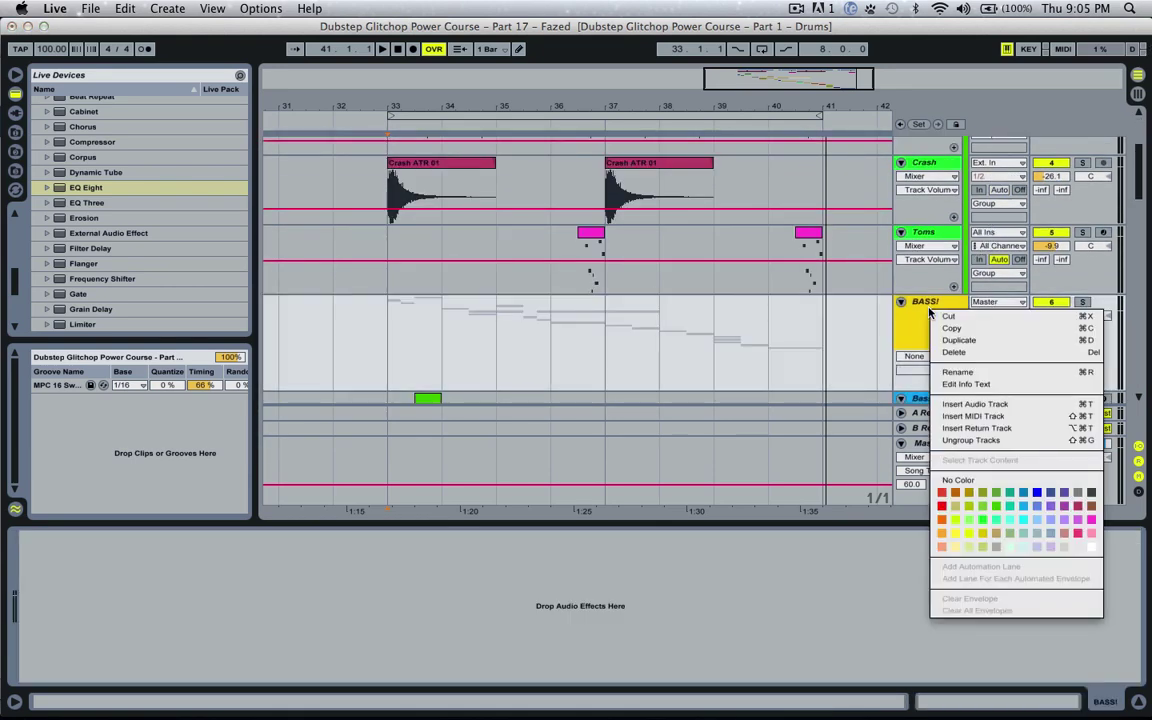
{"action": "left_click", "coordinate": [1041, 516]}
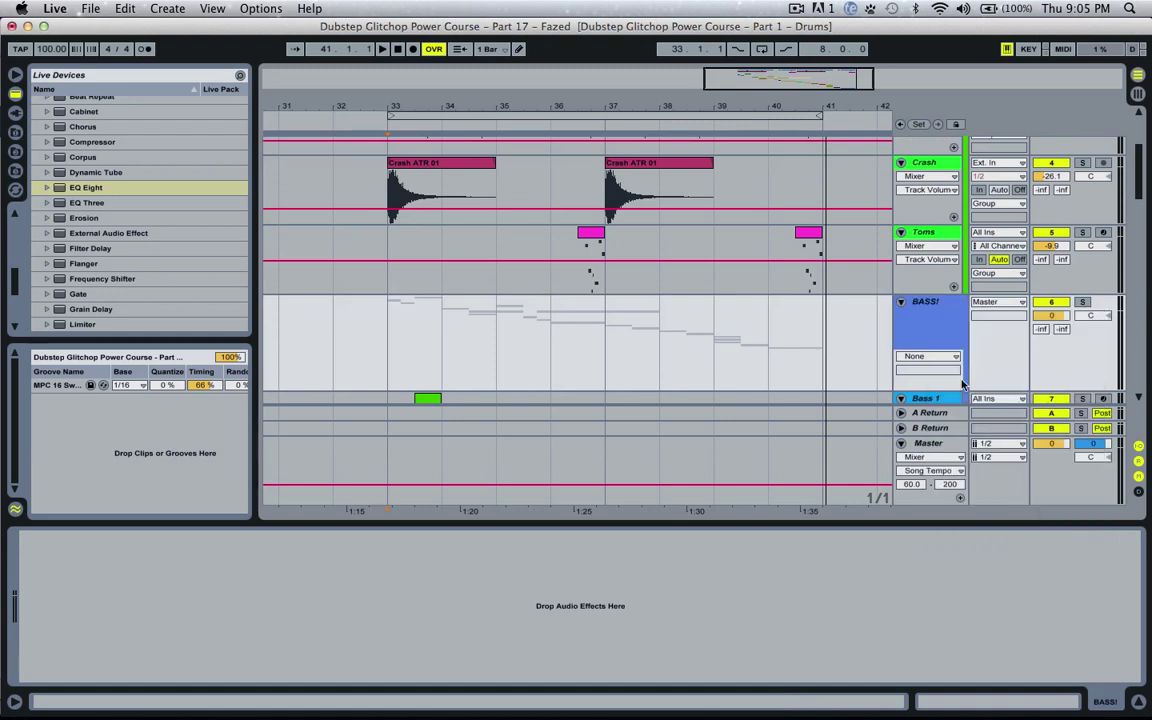
Play the arrangement from bar 33 and solo the BASS! group to hear the basses alone.
{"action": "left_click", "coordinate": [382, 331]}
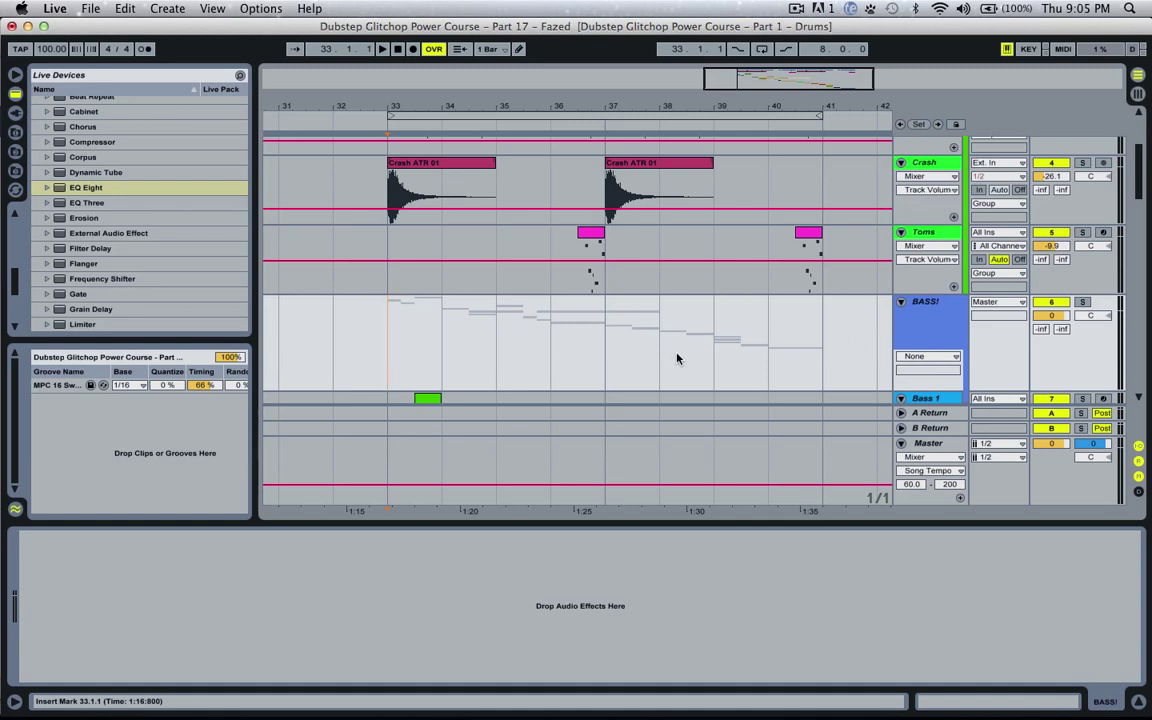
{"action": "key", "text": "space"}
{"action": "left_click", "coordinate": [1082, 302]}
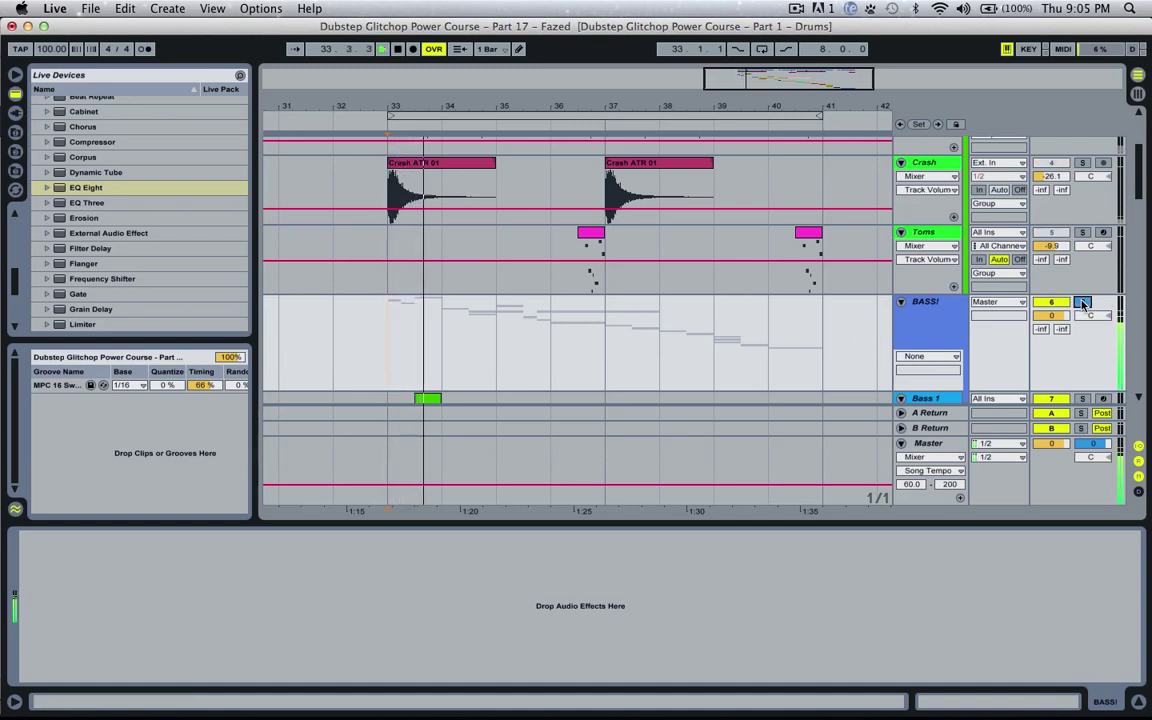
{"action": "key", "text": "space"}
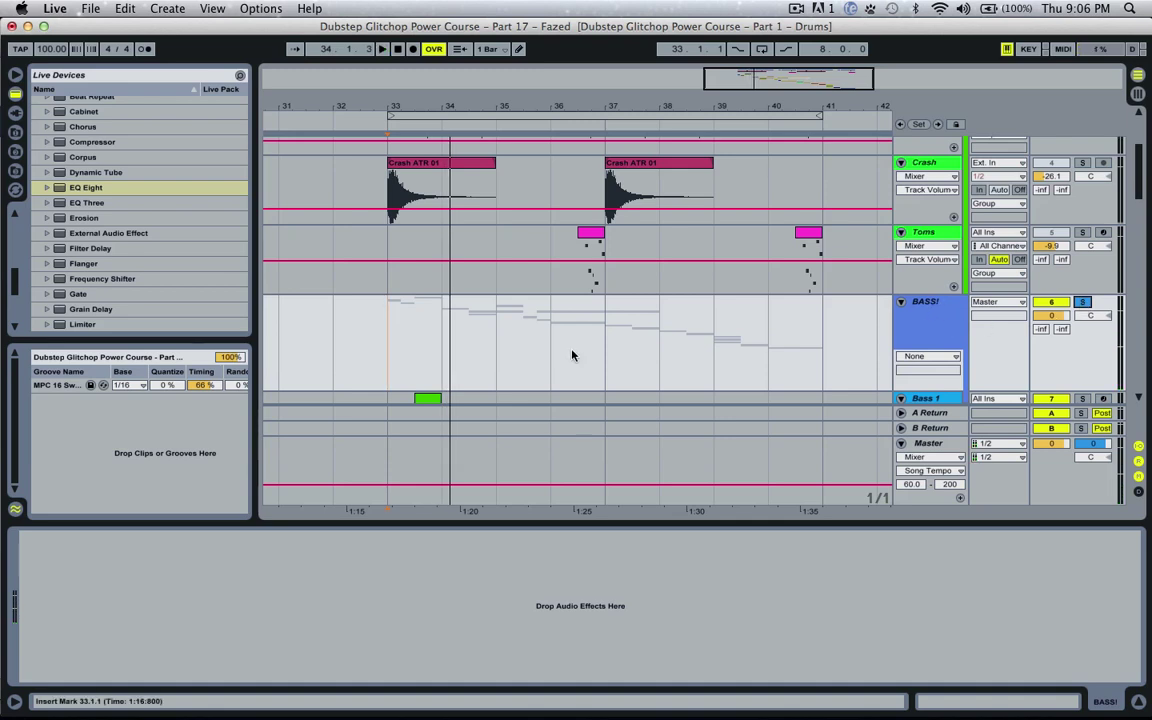
Add an EQ Eight to the BASS! group and make band 1 a low-cut filter at 108 Hz with Q 0.91.
{"action": "scroll", "coordinate": [127, 192], "scroll_direction": "up", "scroll_amount": 3}
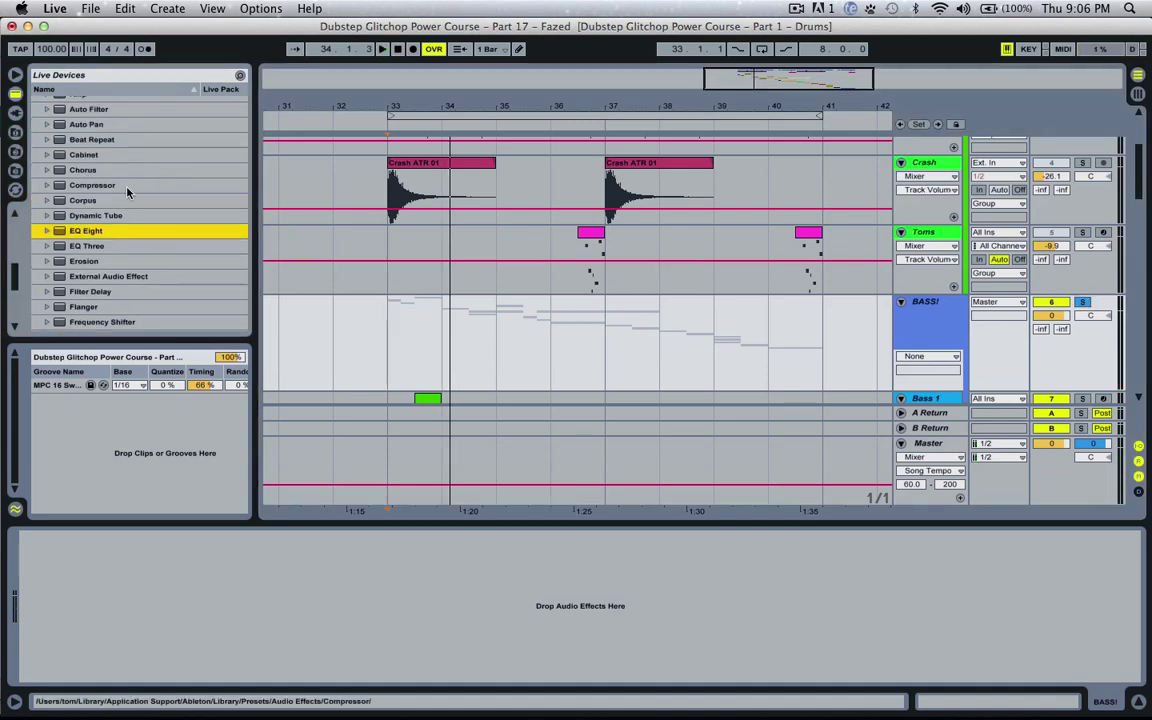
{"action": "left_click_drag", "start_coordinate": [97, 231], "coordinate": [295, 370]}
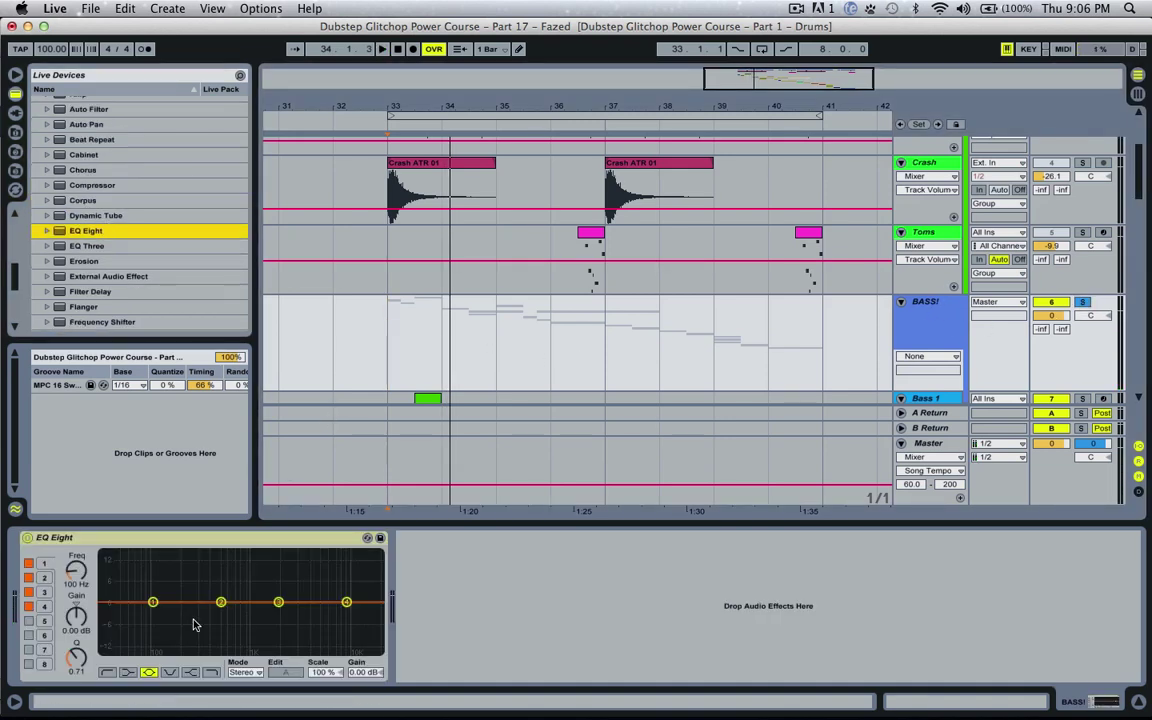
{"action": "left_click", "coordinate": [152, 605]}
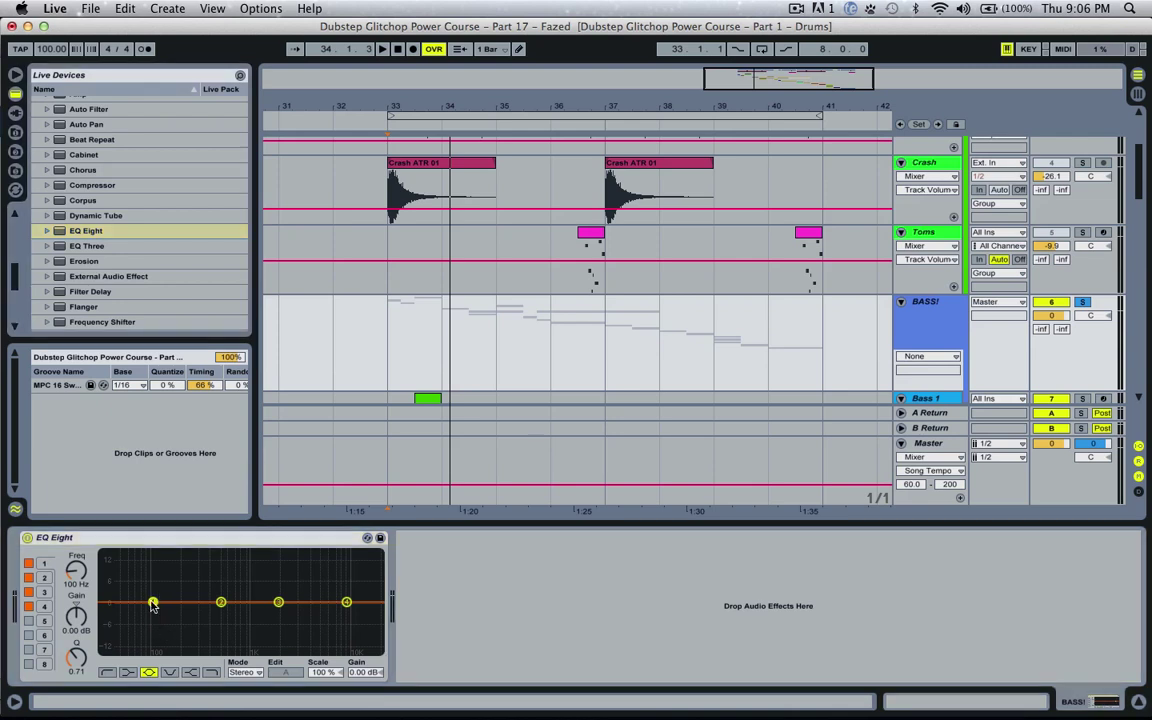
{"action": "left_click", "coordinate": [107, 673]}
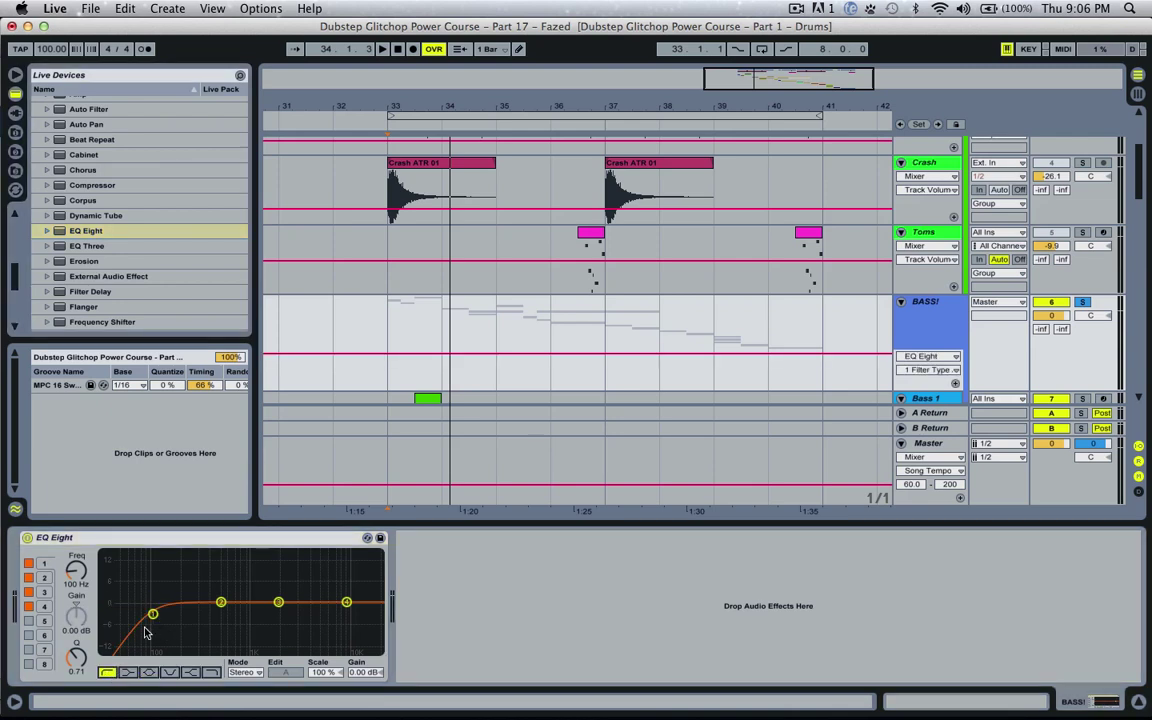
{"action": "left_click_drag", "start_coordinate": [152, 615], "coordinate": [156, 609]}
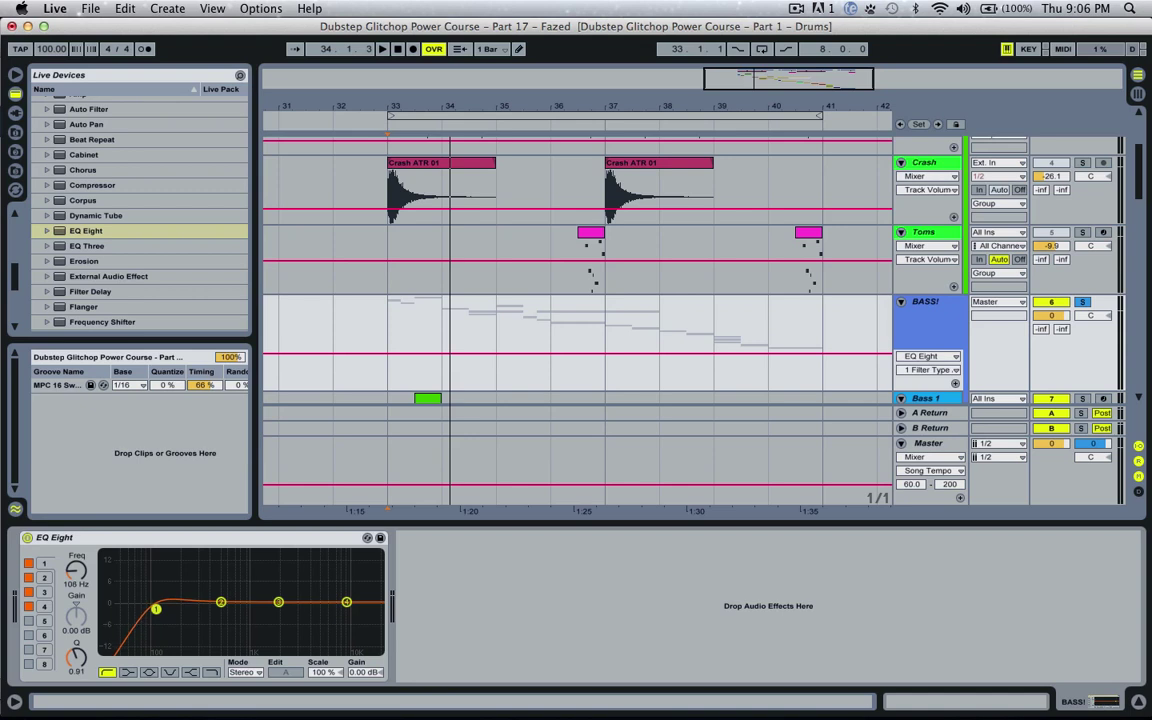
Group the EQ Eight into an Audio Effect Rack, duplicate its chain and name the two chains High and Low.
{"action": "right_click", "coordinate": [150, 550]}
{"action": "left_click", "coordinate": [180, 374]}
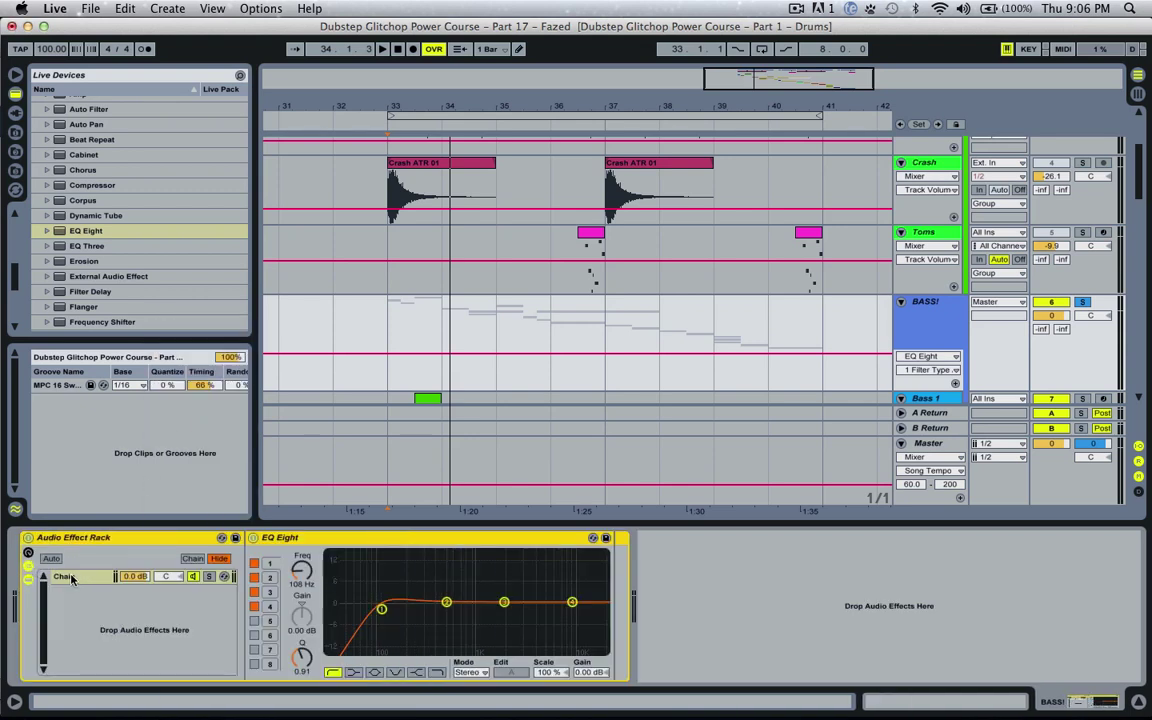
{"action": "left_click", "coordinate": [73, 578]}
{"action": "key", "text": "super+d"}
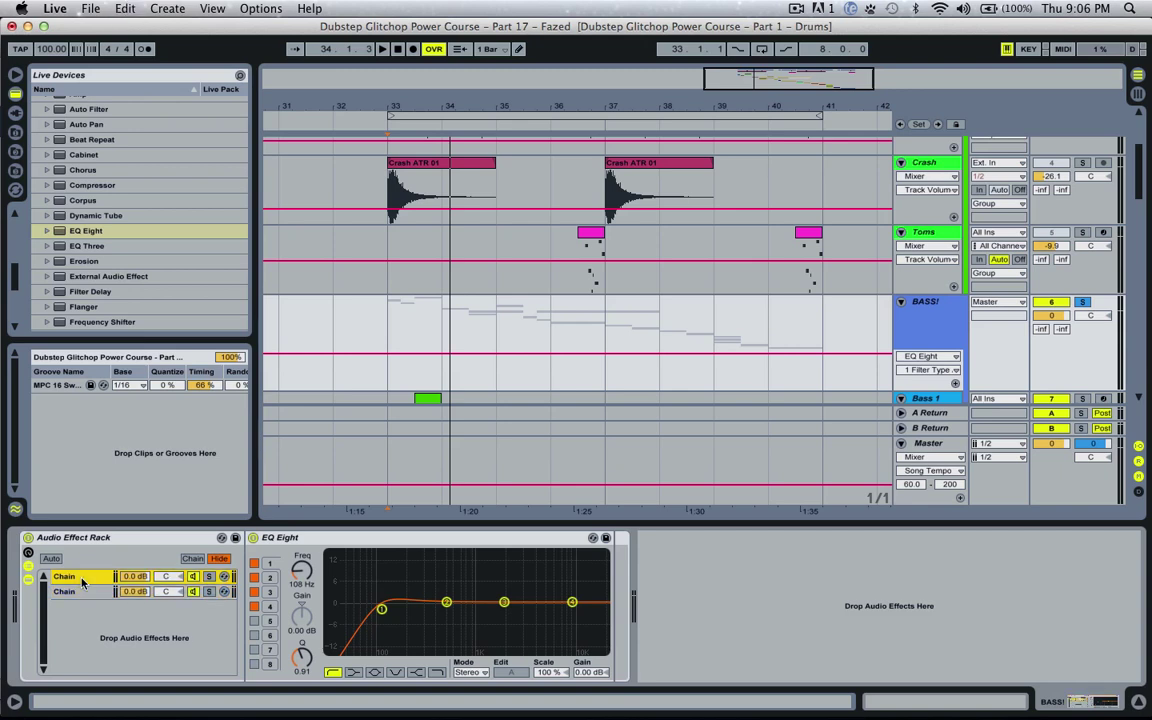
{"action": "left_click", "coordinate": [77, 592]}
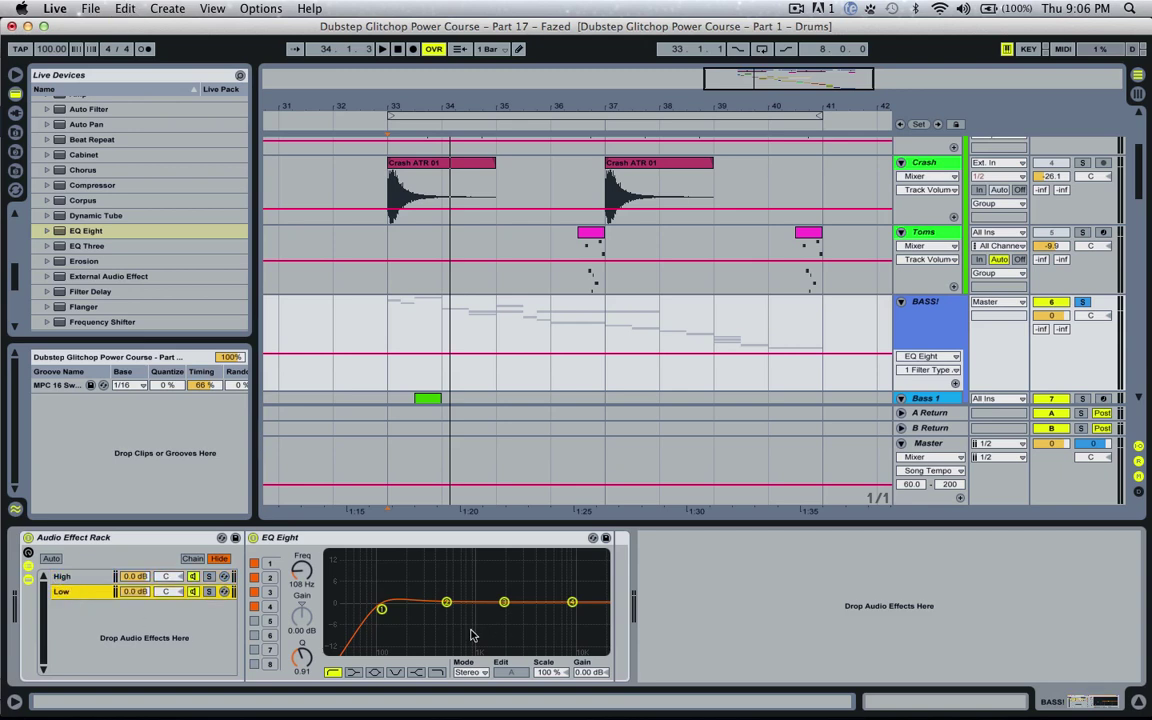
In the Low chain's EQ Eight, return band 1 to a bell and make band 4 a high-cut filter at 123 Hz with Q 0.88.
{"action": "left_click", "coordinate": [375, 673]}
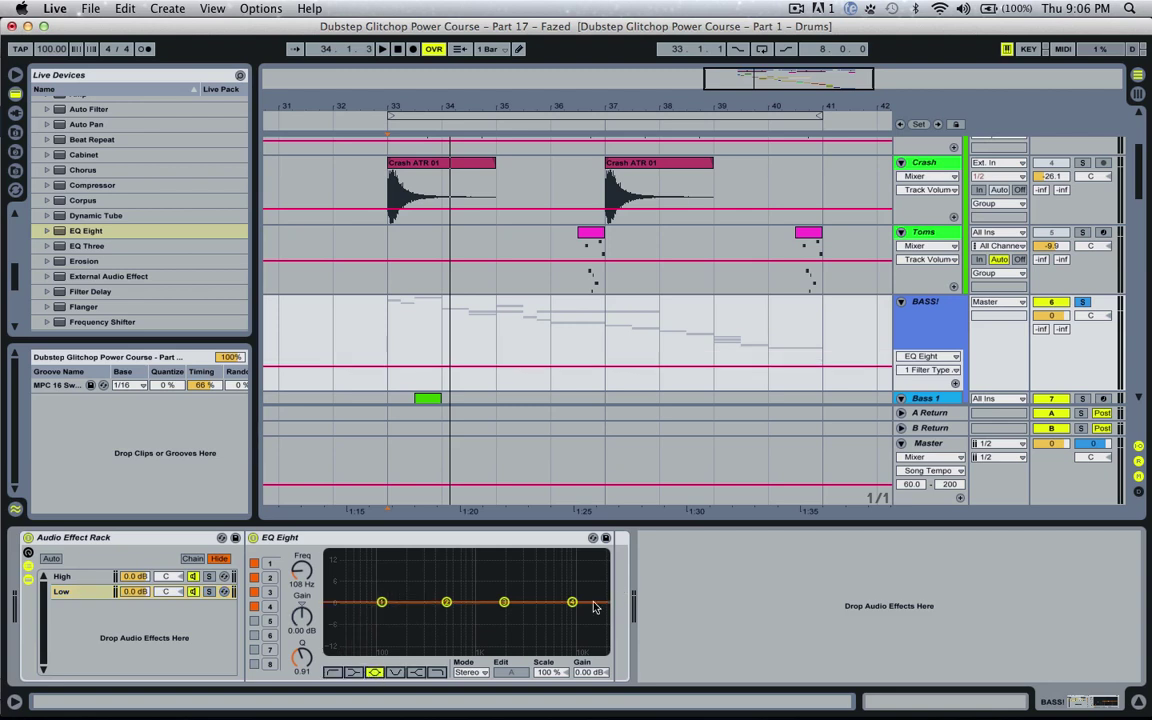
{"action": "left_click", "coordinate": [572, 603]}
{"action": "left_click", "coordinate": [438, 673]}
{"action": "left_click_drag", "start_coordinate": [566, 604], "coordinate": [387, 612]}
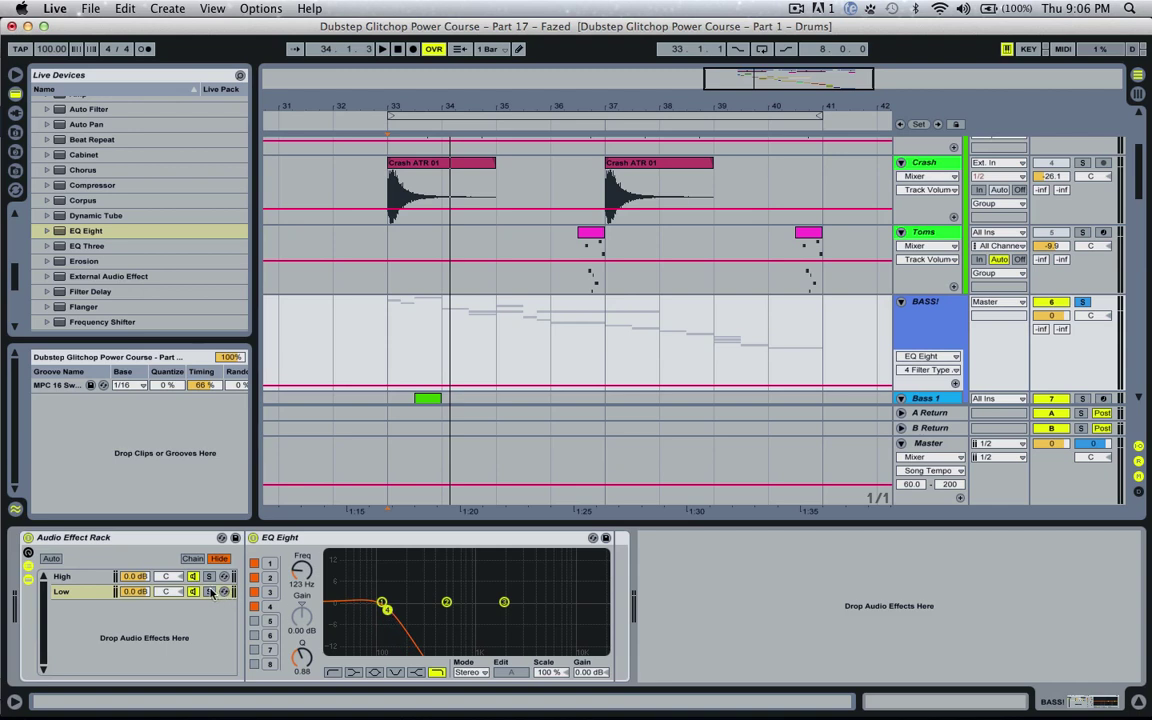
Audition the Low and High chains in solo and shift the High chain's low-cut band slightly lower in frequency during playback.
{"action": "key", "text": "space"}
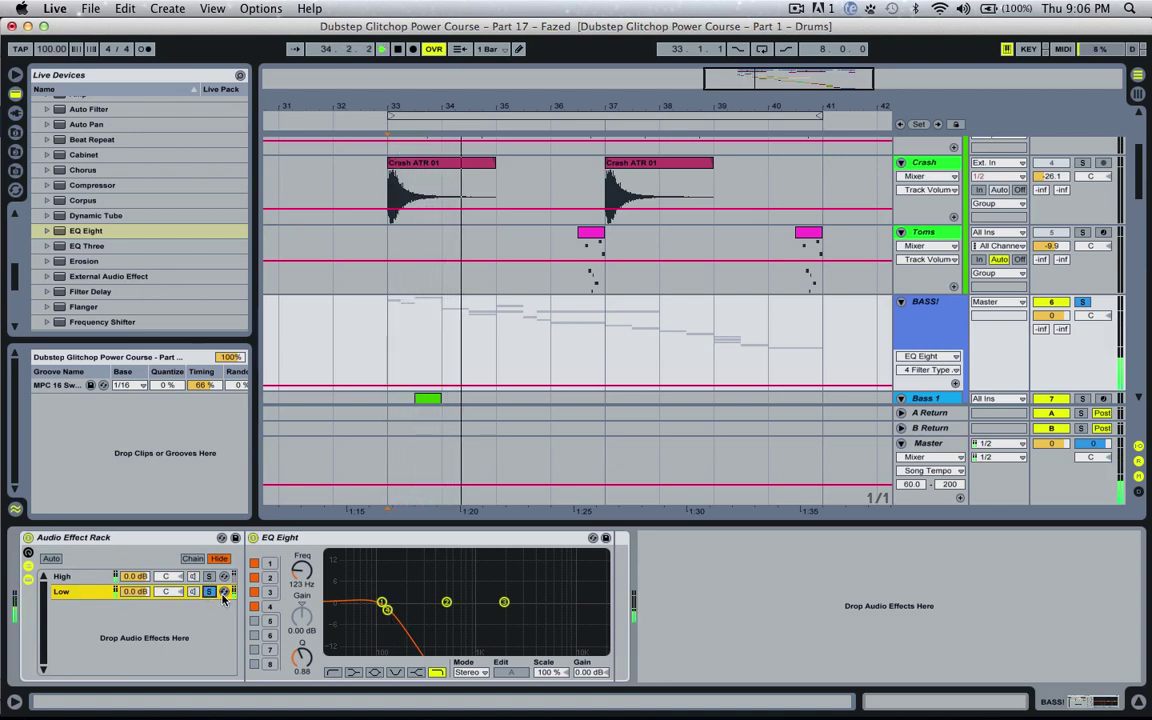
{"action": "left_click", "coordinate": [209, 576]}
{"action": "key", "text": "space"}
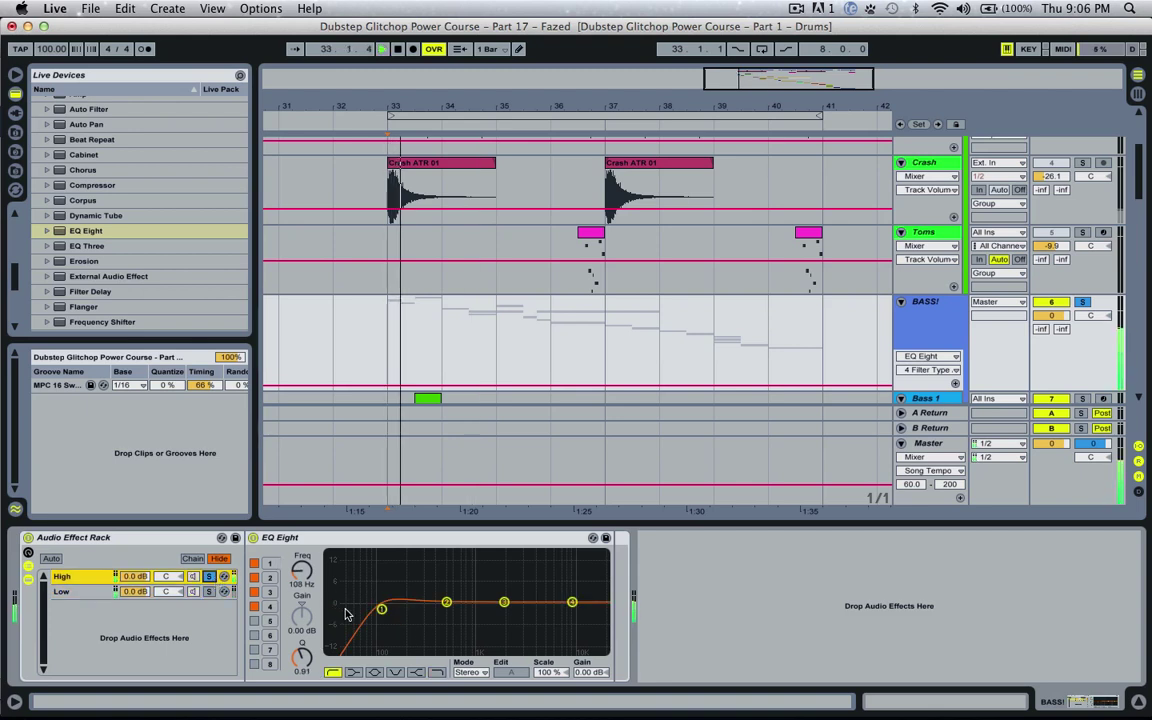
{"action": "left_click_drag", "start_coordinate": [381, 610], "coordinate": [383, 612]}
{"action": "key", "text": "space"}
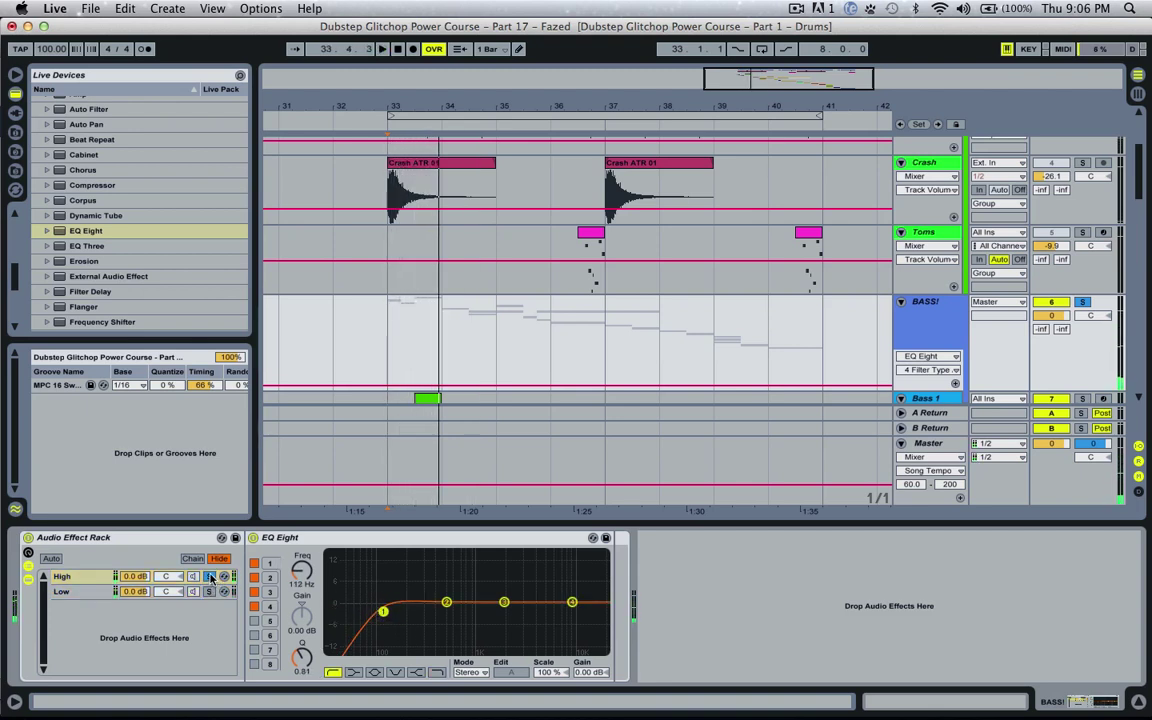
{"action": "key", "text": "space"}
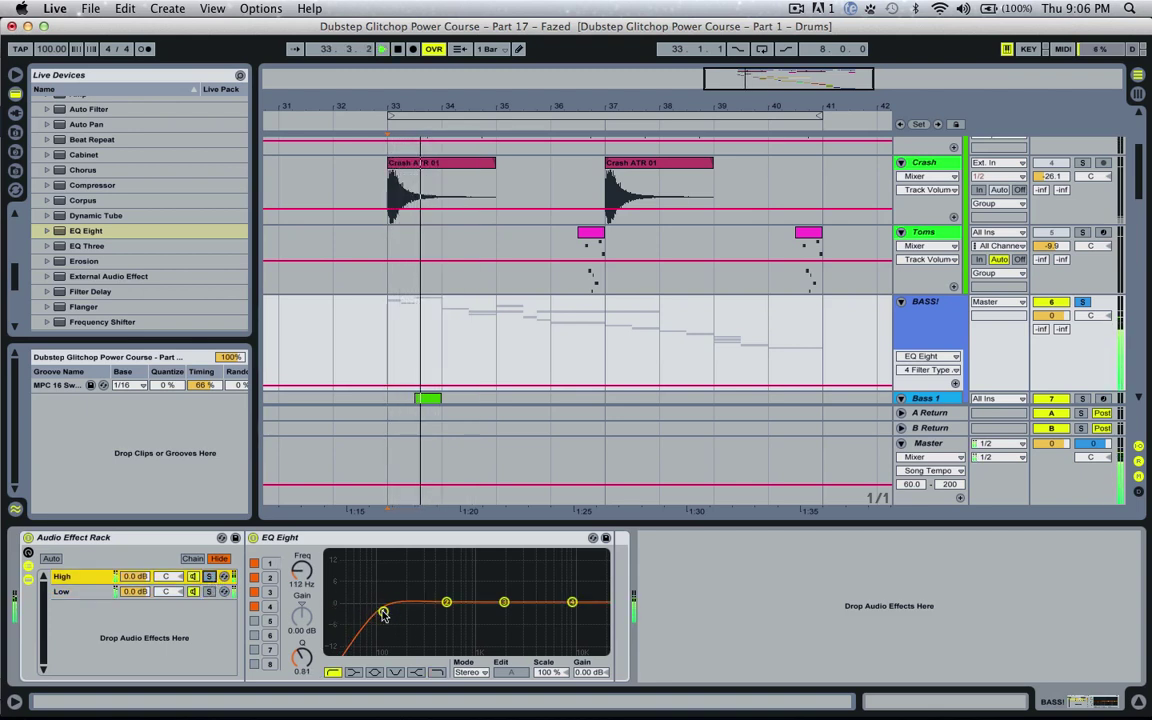
{"action": "left_click_drag", "start_coordinate": [383, 611], "coordinate": [376, 608]}
{"action": "key", "text": "space"}
Add a Compressor after the EQ Eight in the Low chain and set its threshold to -21.5 dB.
{"action": "left_click", "coordinate": [62, 591]}
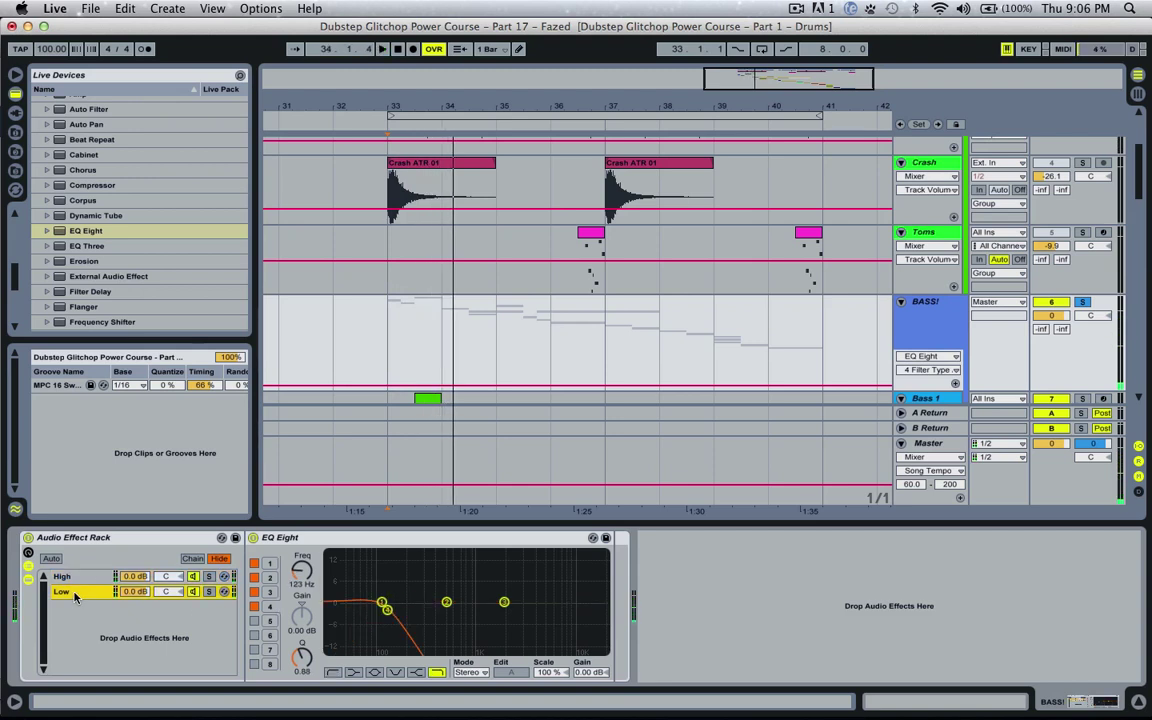
{"action": "left_click_drag", "start_coordinate": [92, 185], "coordinate": [625, 544]}
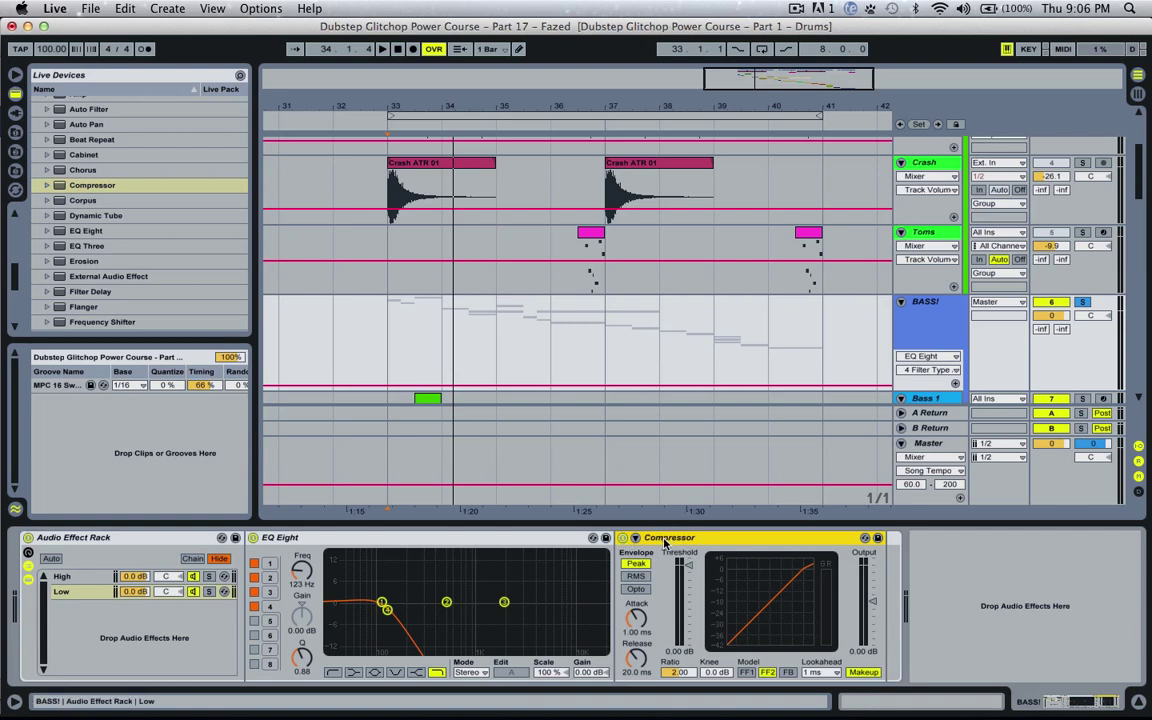
{"action": "left_click_drag", "start_coordinate": [689, 590], "coordinate": [688, 594]}
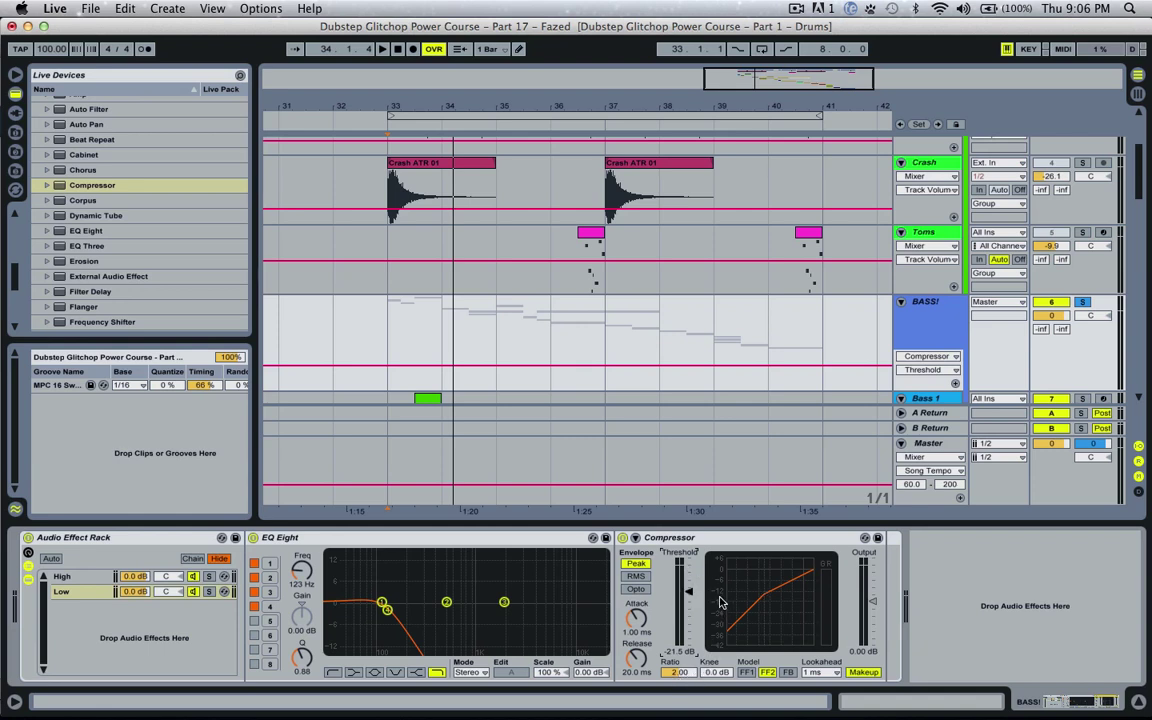
Set the Low chain Compressor's sidechain input to the Drums track, taking the signal from Kick FRI 04 Pre FX.
{"action": "left_click", "coordinate": [635, 539]}
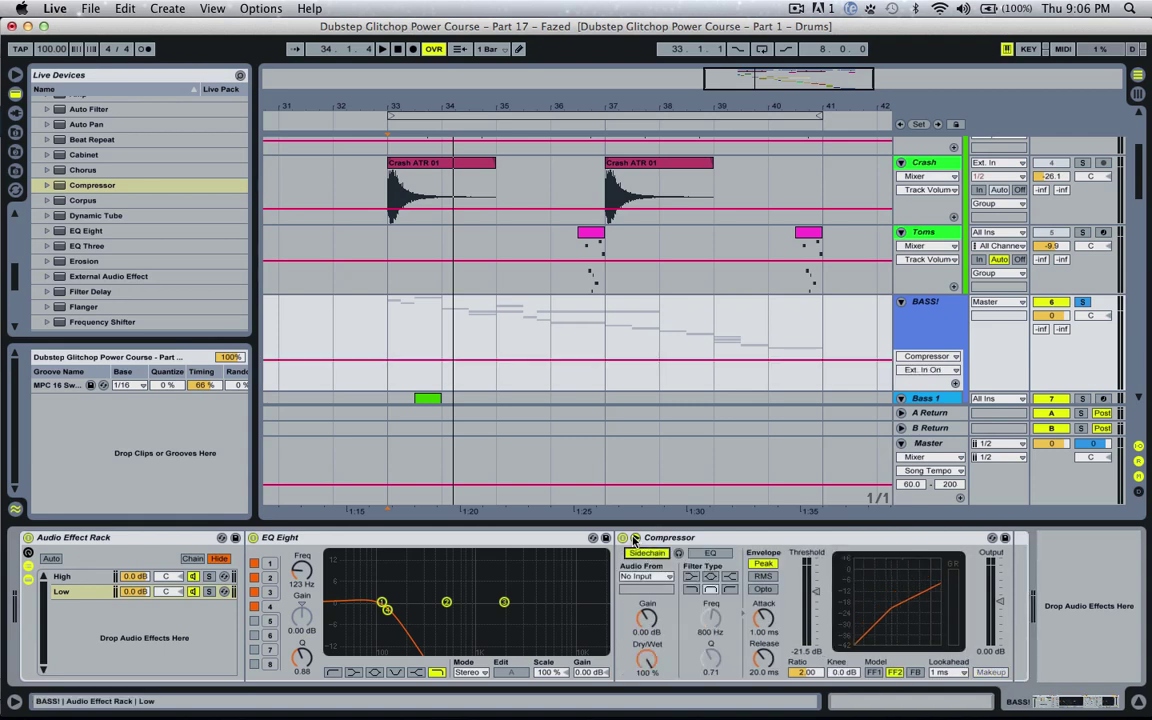
{"action": "left_click", "coordinate": [660, 578]}
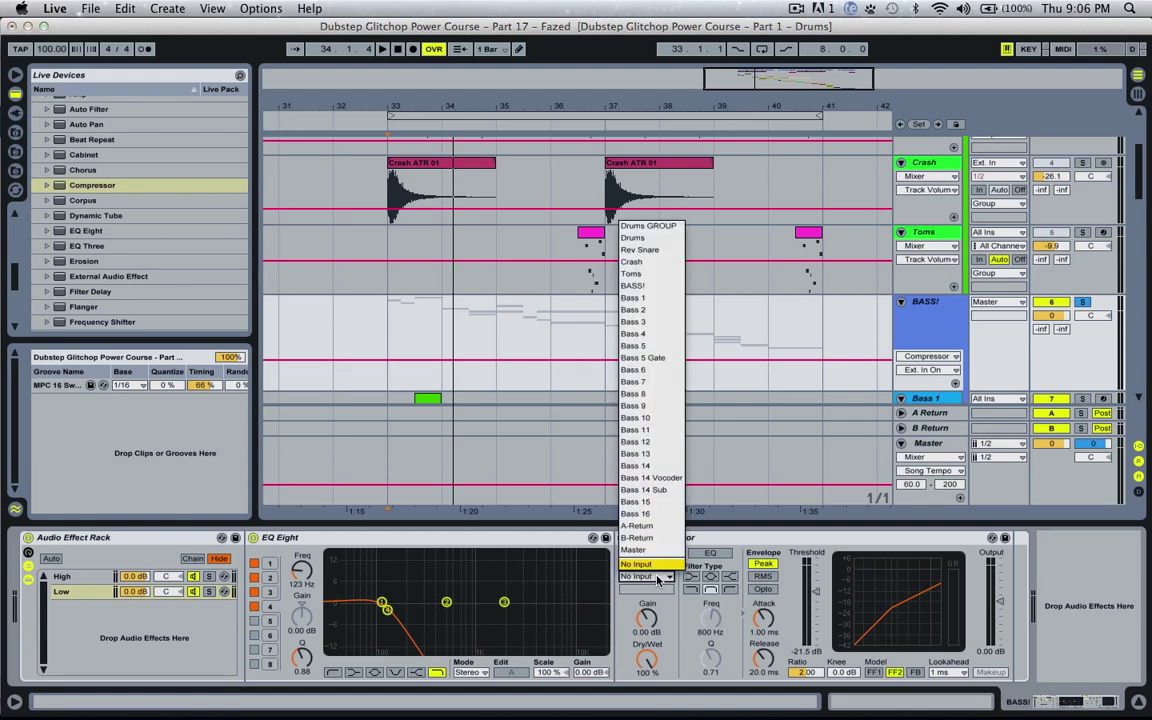
{"action": "left_click", "coordinate": [634, 238]}
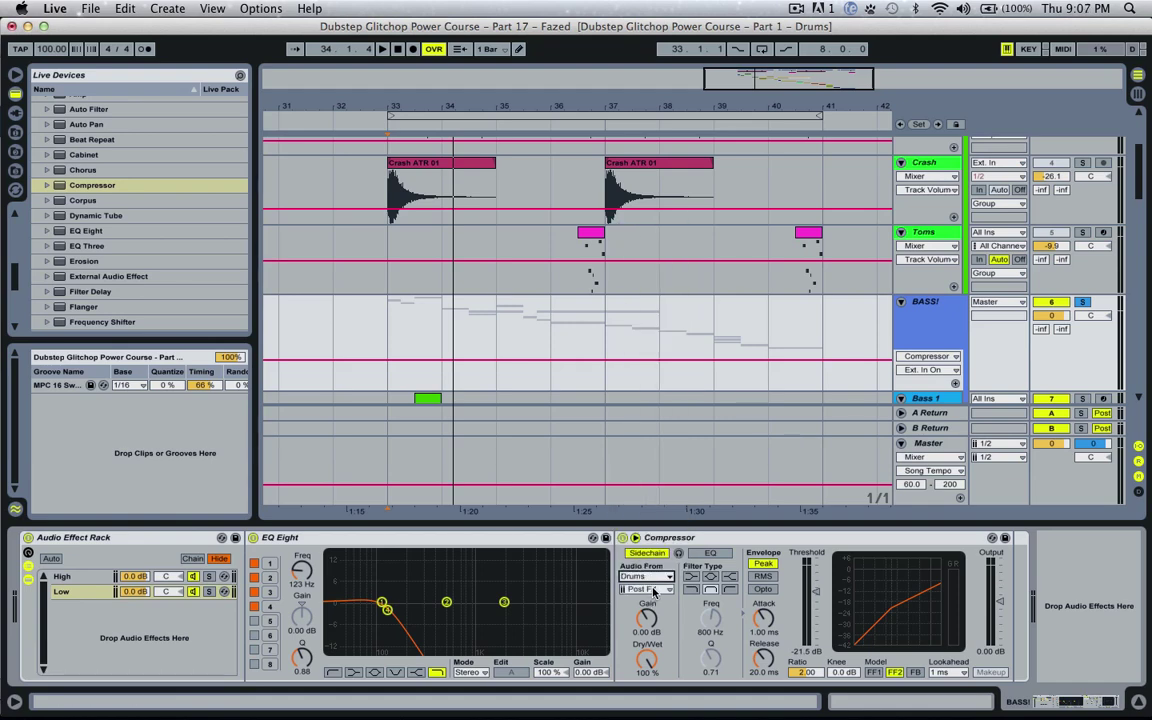
{"action": "left_click", "coordinate": [654, 591]}
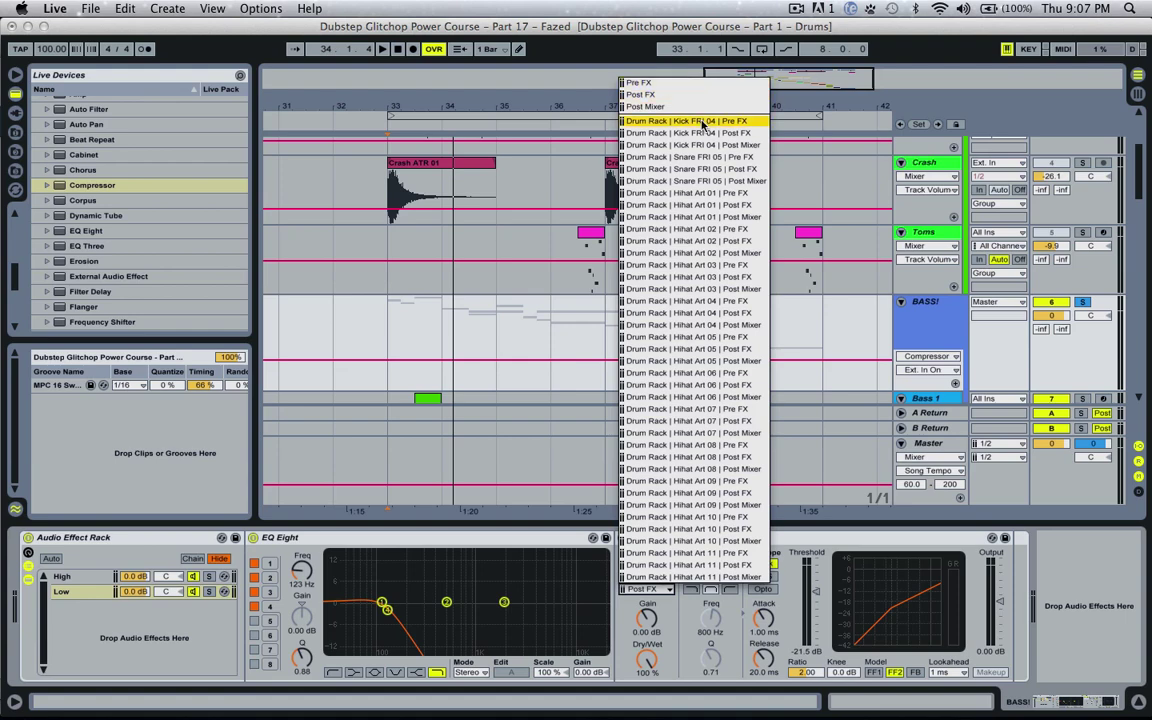
{"action": "left_click", "coordinate": [704, 122]}
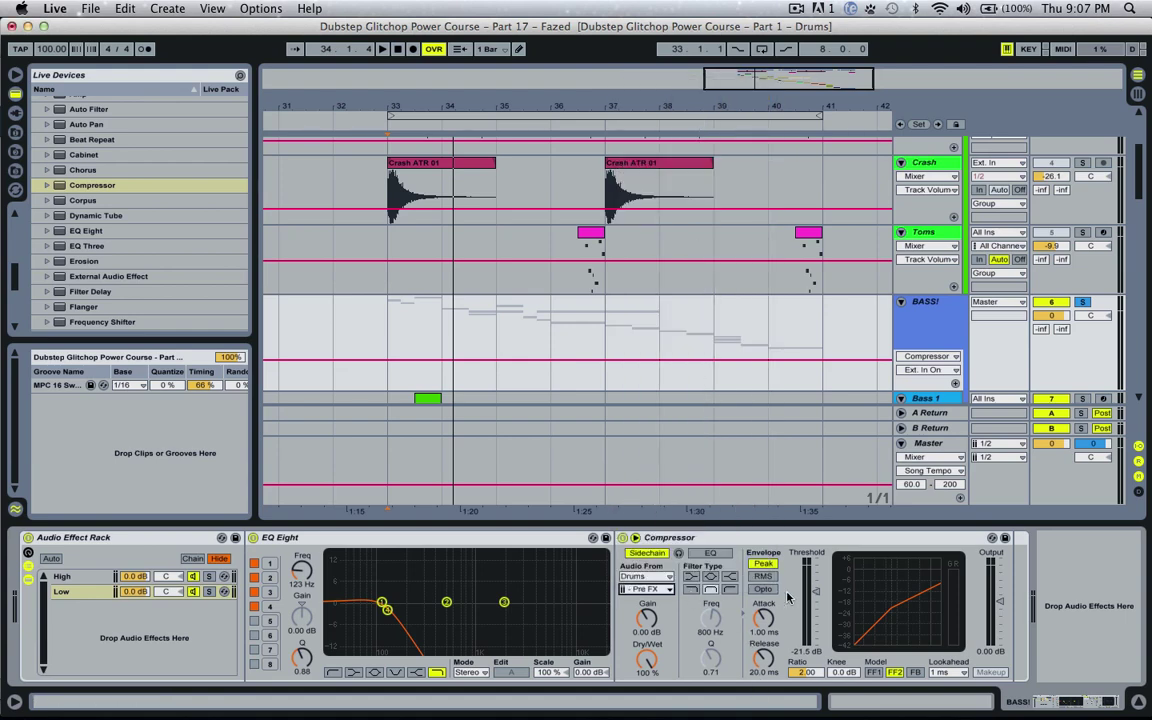
Lower the sidechained Compressor's threshold to -60.0 dB while playing back the bass from bar 33.
{"action": "left_click_drag", "start_coordinate": [813, 592], "coordinate": [813, 621]}
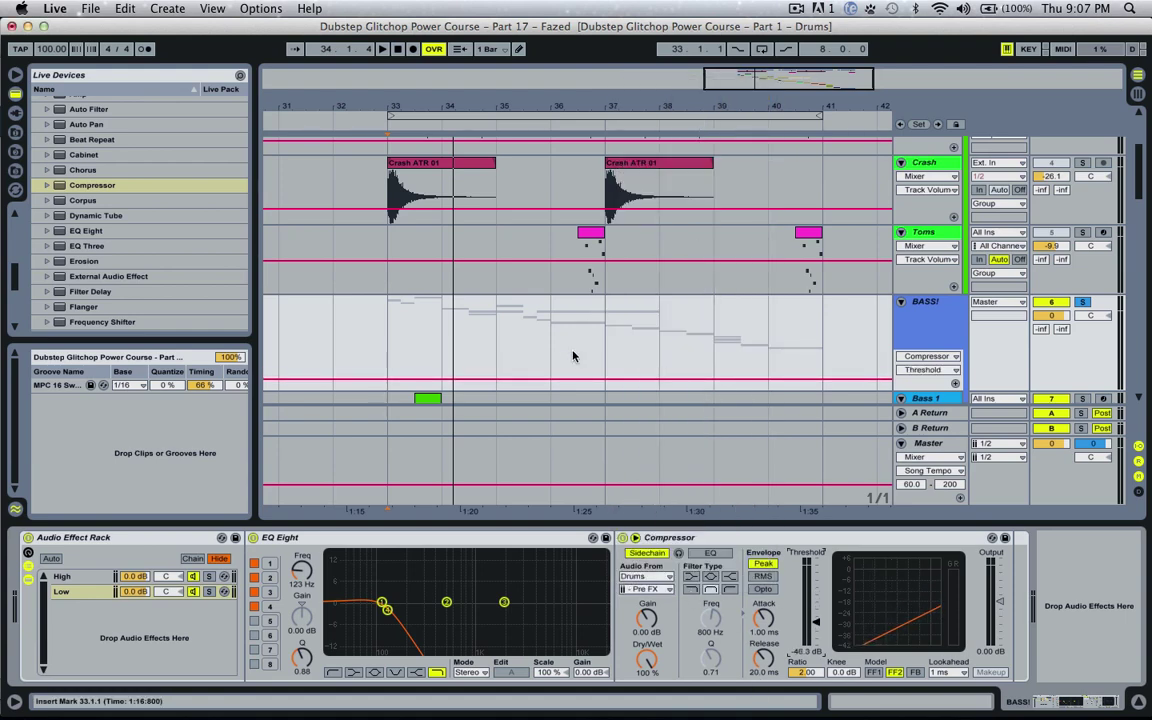
{"action": "key", "text": "space"}
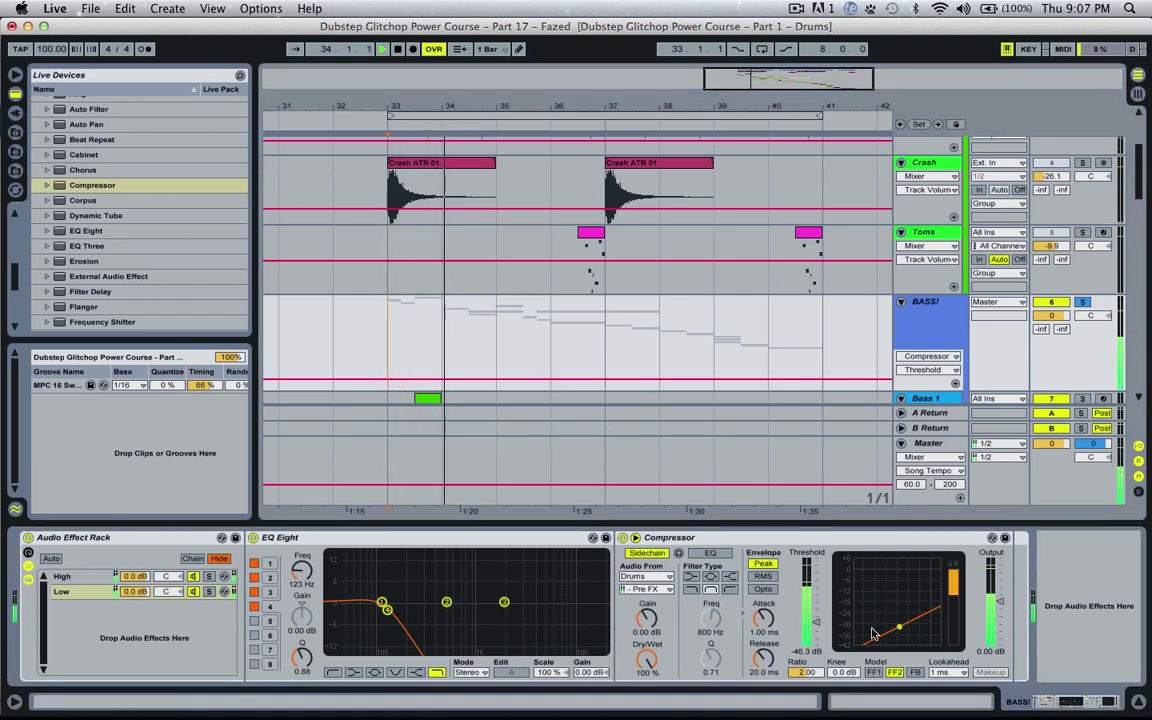
{"action": "left_click_drag", "start_coordinate": [818, 627], "coordinate": [815, 637]}
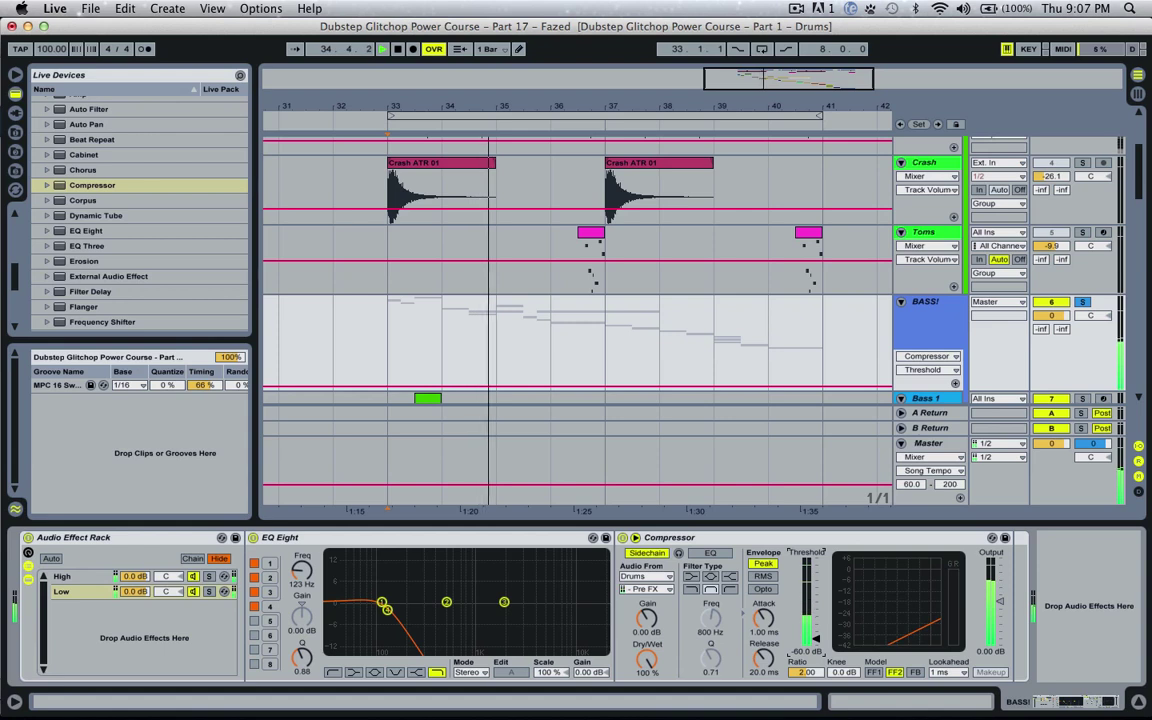
Take the BASS! group out of solo and audition the soloed Low chain against the drums, then release the chain's solo.
{"action": "left_click", "coordinate": [209, 591]}
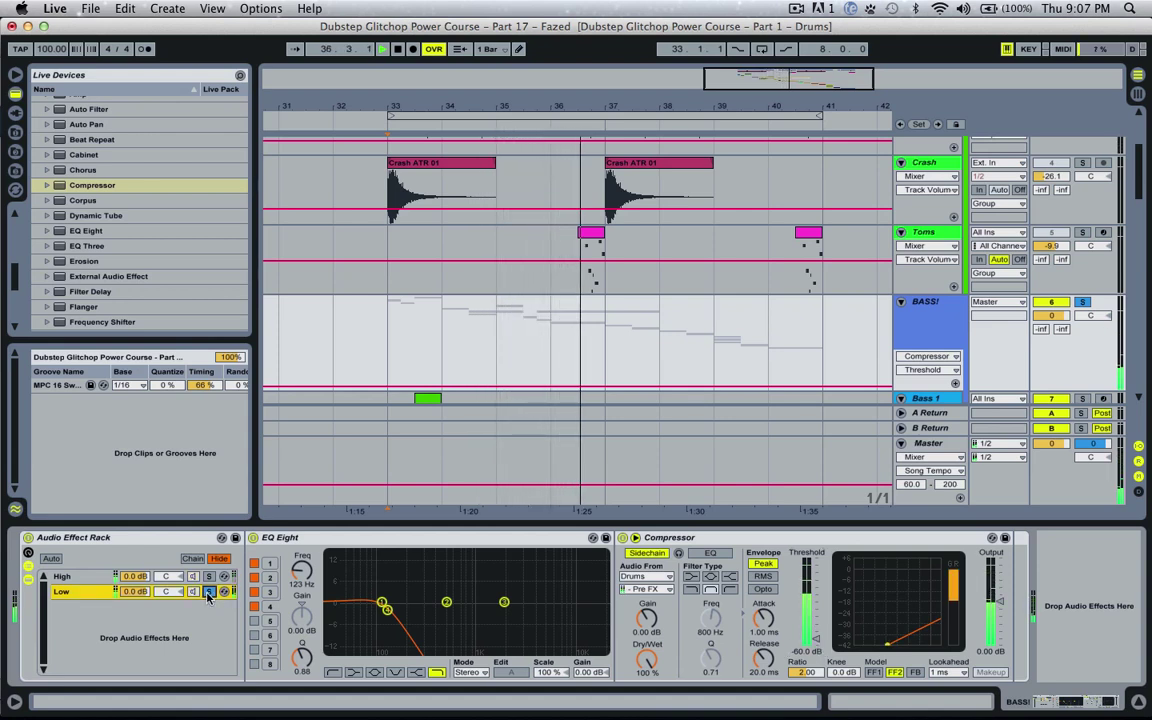
{"action": "key", "text": "space"}
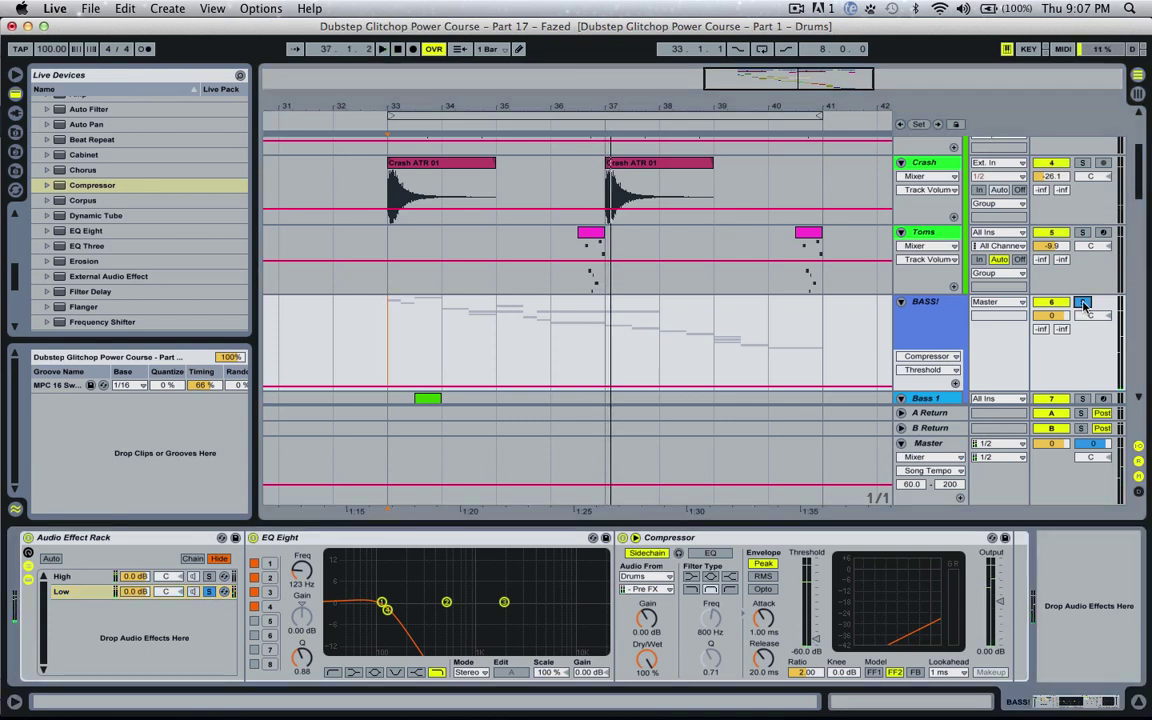
{"action": "key", "text": "space"}
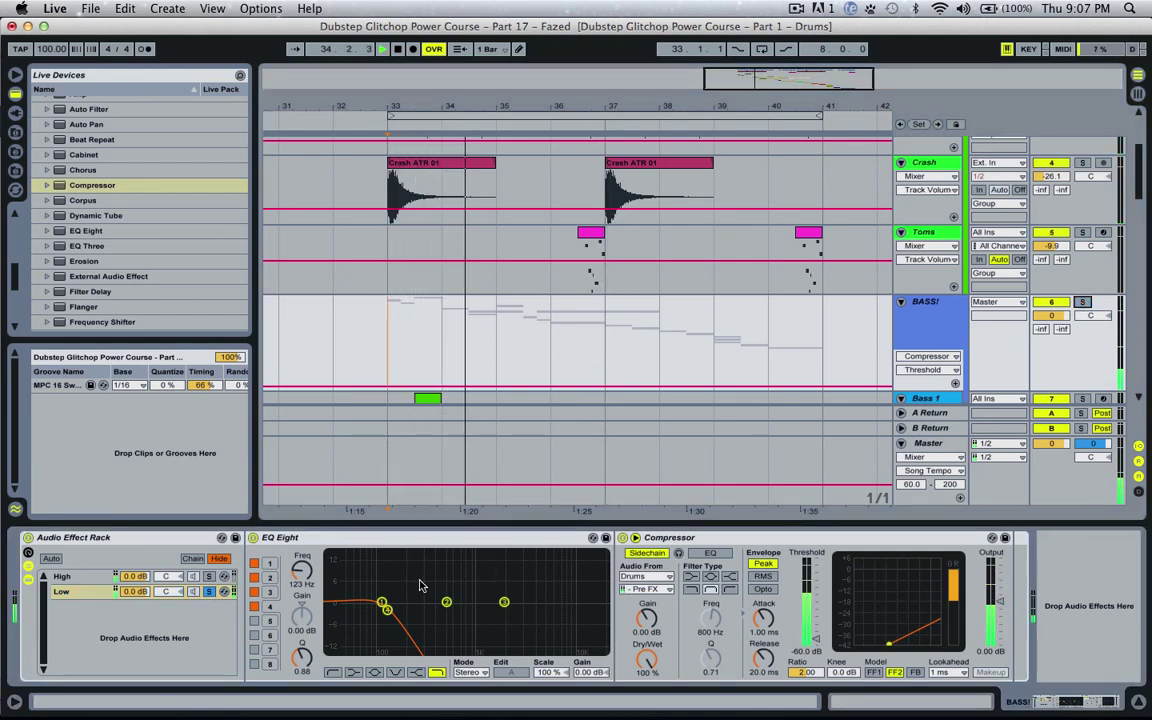
{"action": "left_click", "coordinate": [209, 592]}
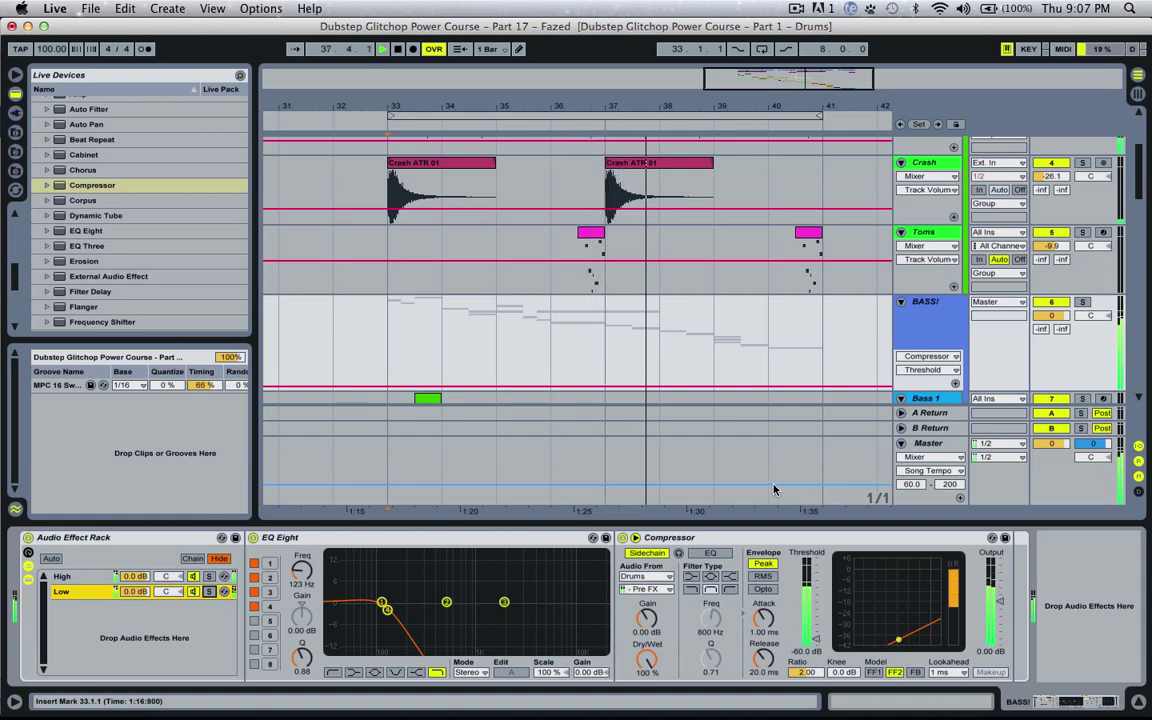
Raise the volume of the Kick FRI 04 pad in the Drums track's Drum Rack to -5.62 dB and play it back.
{"action": "scroll", "coordinate": [1147, 126], "scroll_direction": "up", "scroll_amount": 3}
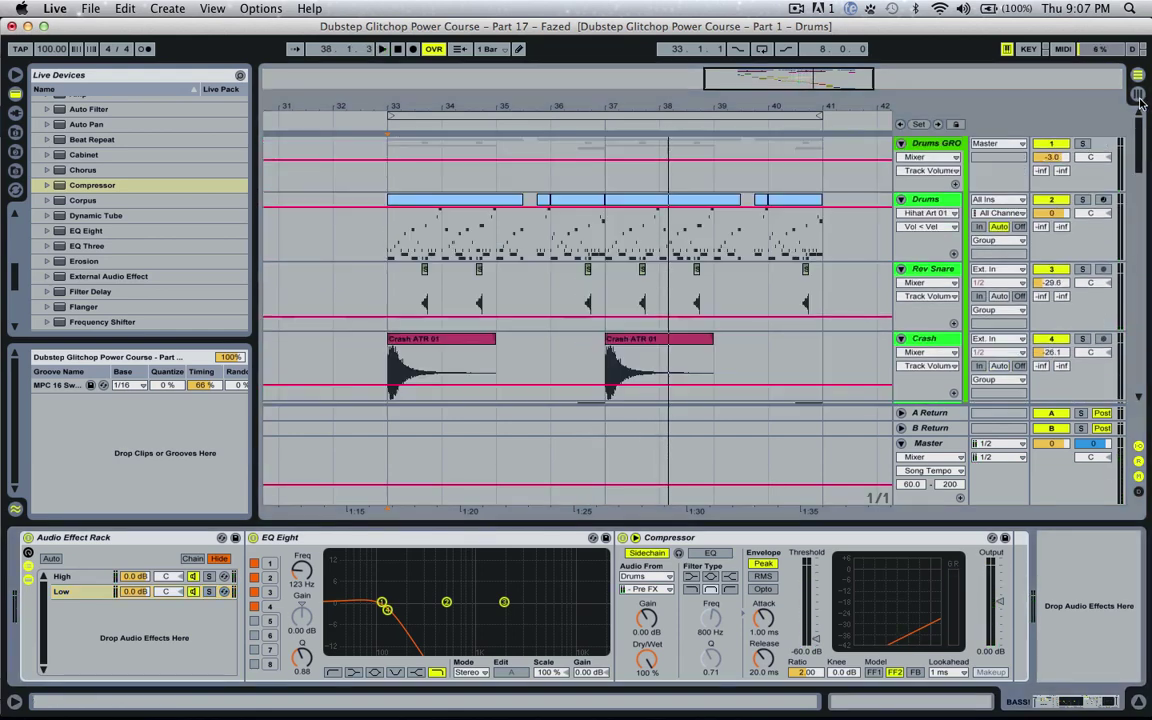
{"action": "left_click", "coordinate": [906, 213]}
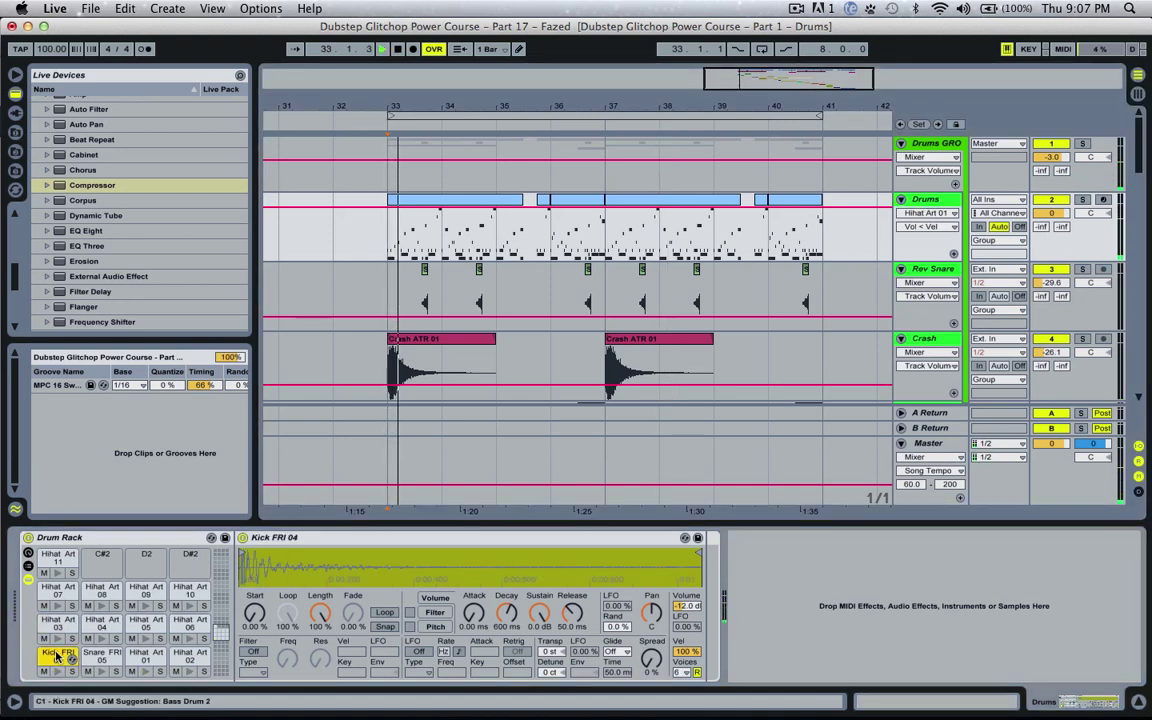
{"action": "key", "text": "space"}
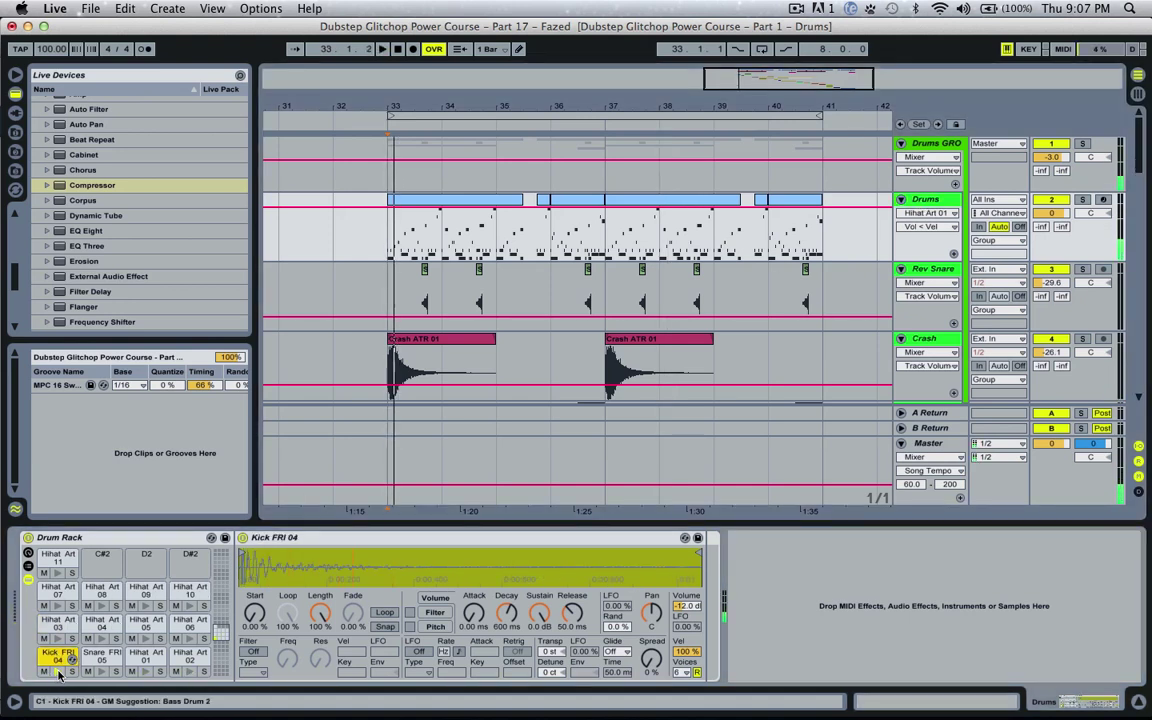
{"action": "left_click_drag", "start_coordinate": [686, 608], "coordinate": [686, 590]}
{"action": "key", "text": "space"}
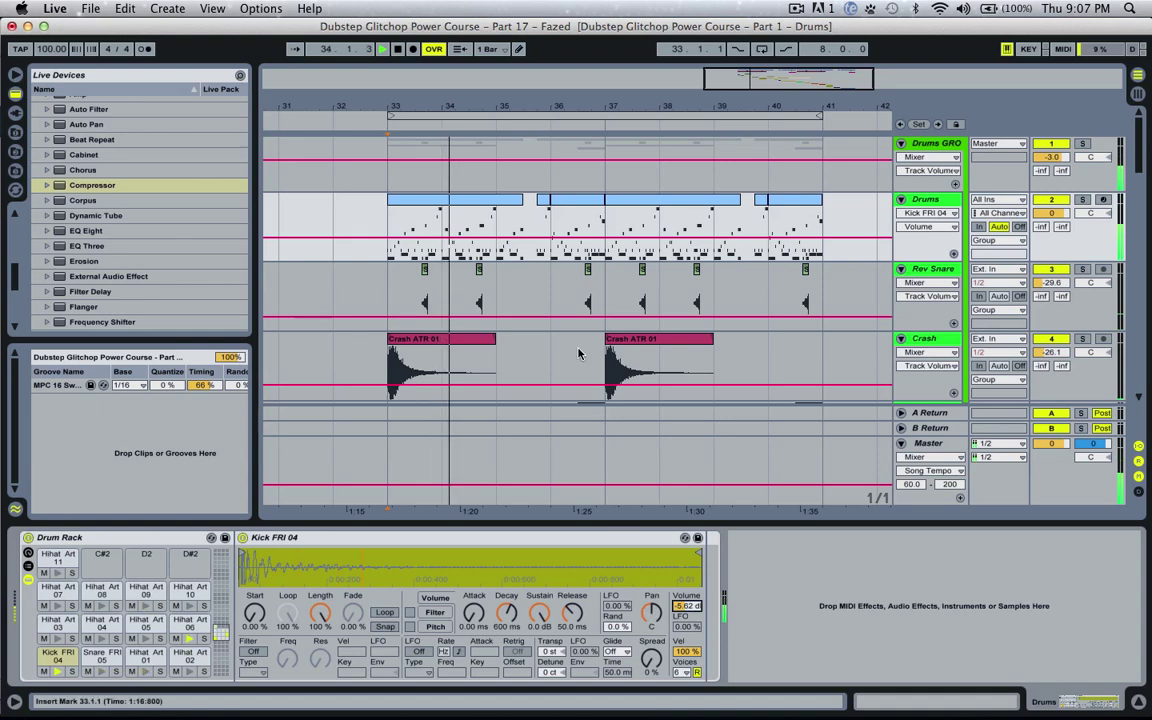
In the first Drums clip, lower the velocity of the louder Kick FRI 04 note at 2.3 to 70.
{"action": "double_click", "coordinate": [489, 216]}
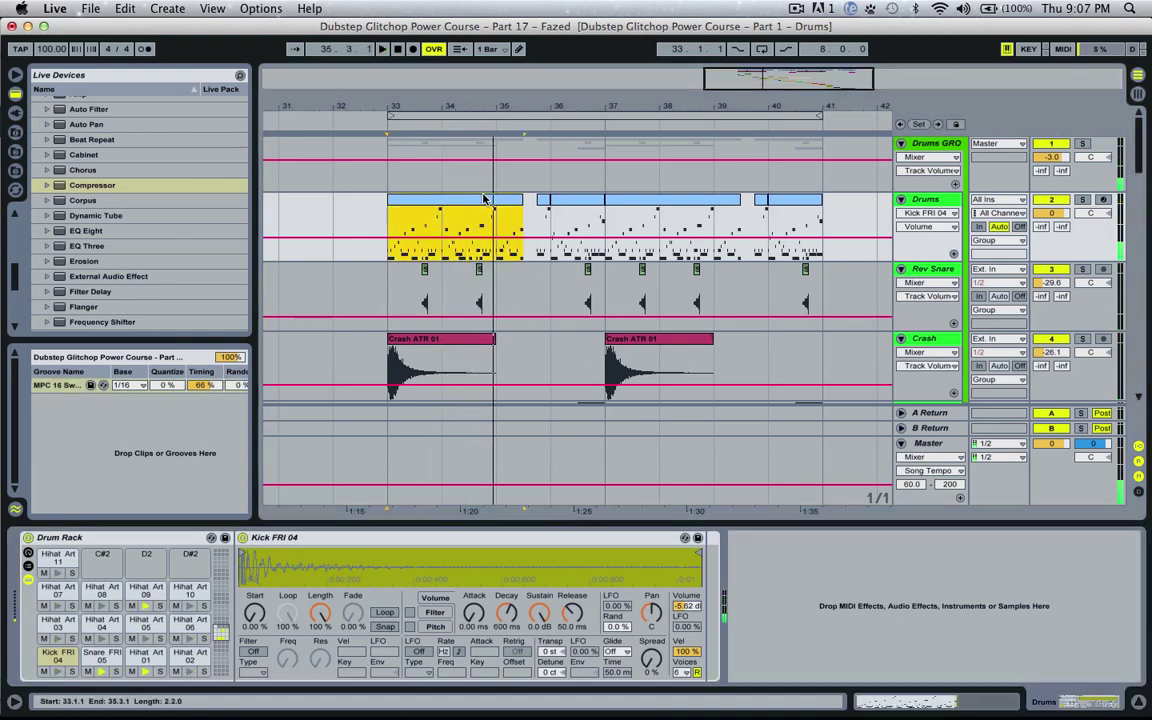
{"action": "scroll", "coordinate": [866, 607], "scroll_direction": "down", "scroll_amount": 1}
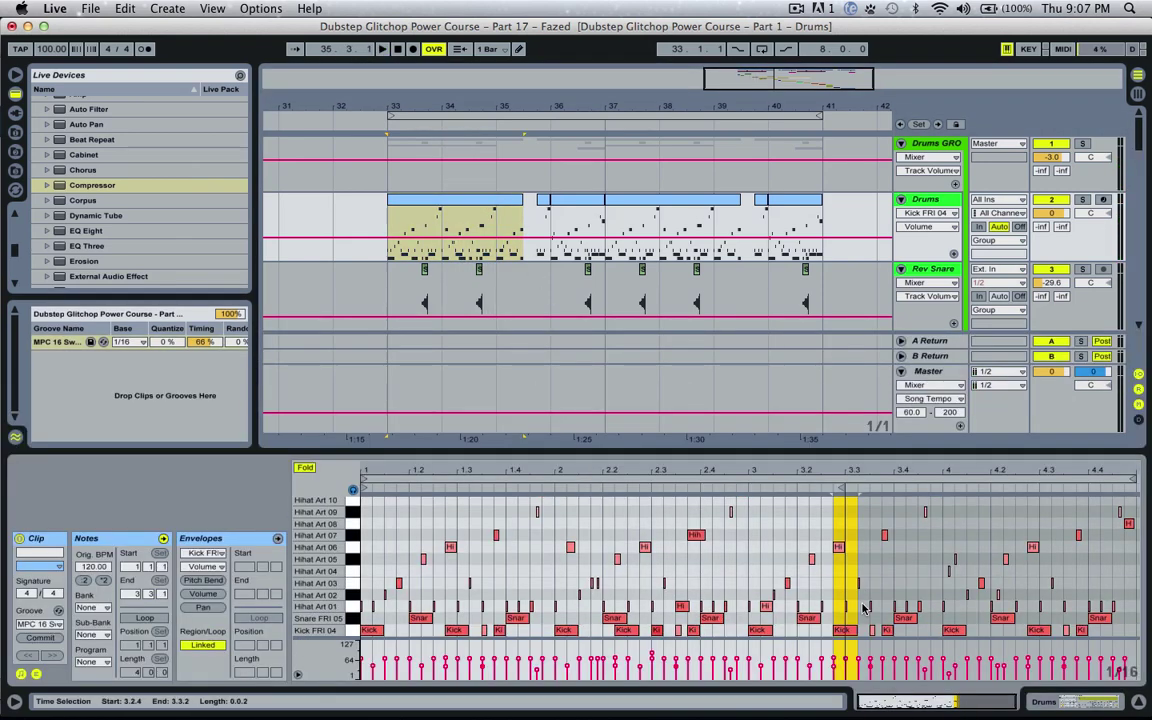
{"action": "left_click", "coordinate": [652, 658]}
{"action": "key", "text": "XF86AudioRaiseVolume"}
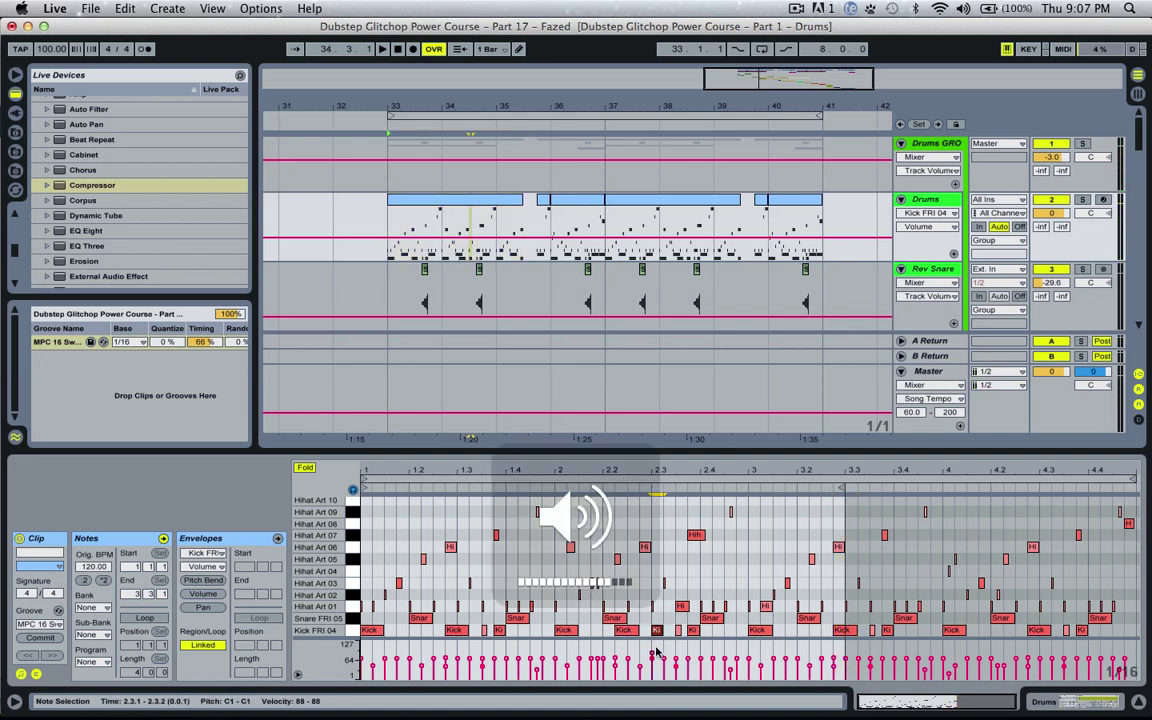
{"action": "left_click_drag", "start_coordinate": [652, 653], "coordinate": [652, 657]}
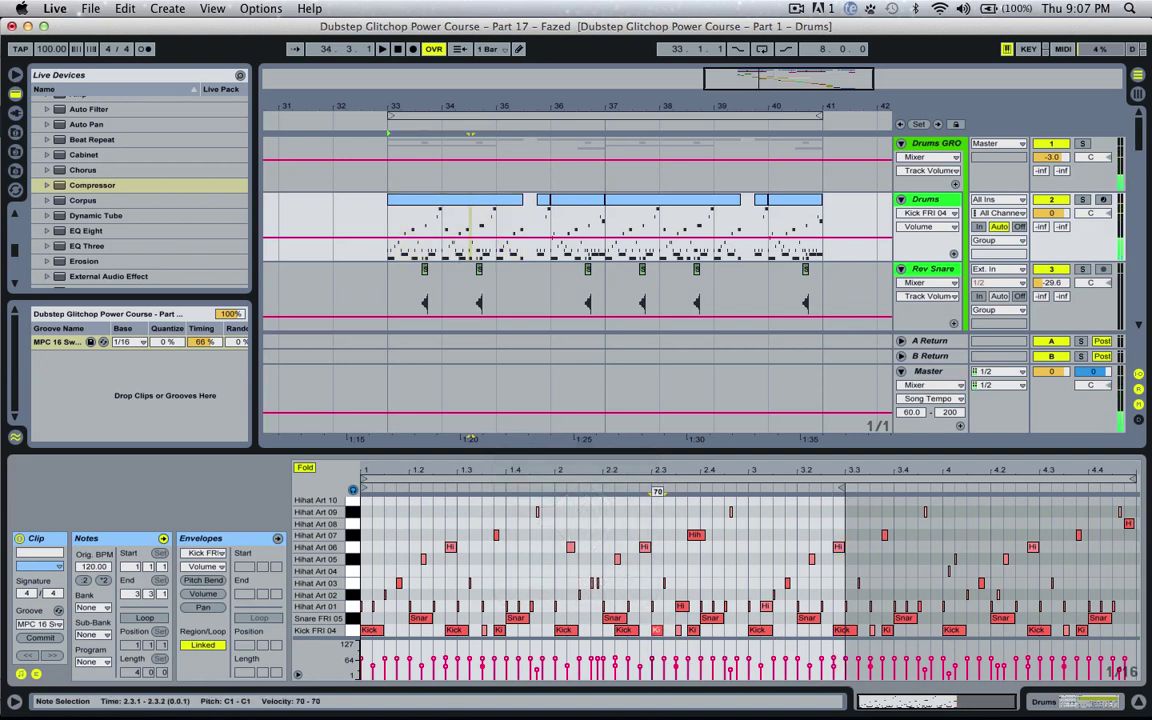
Even out the louder kick velocities in the remaining Drums clips, setting the 2.3 note in the bar 37 clip to 70.
{"action": "left_click", "coordinate": [540, 208]}
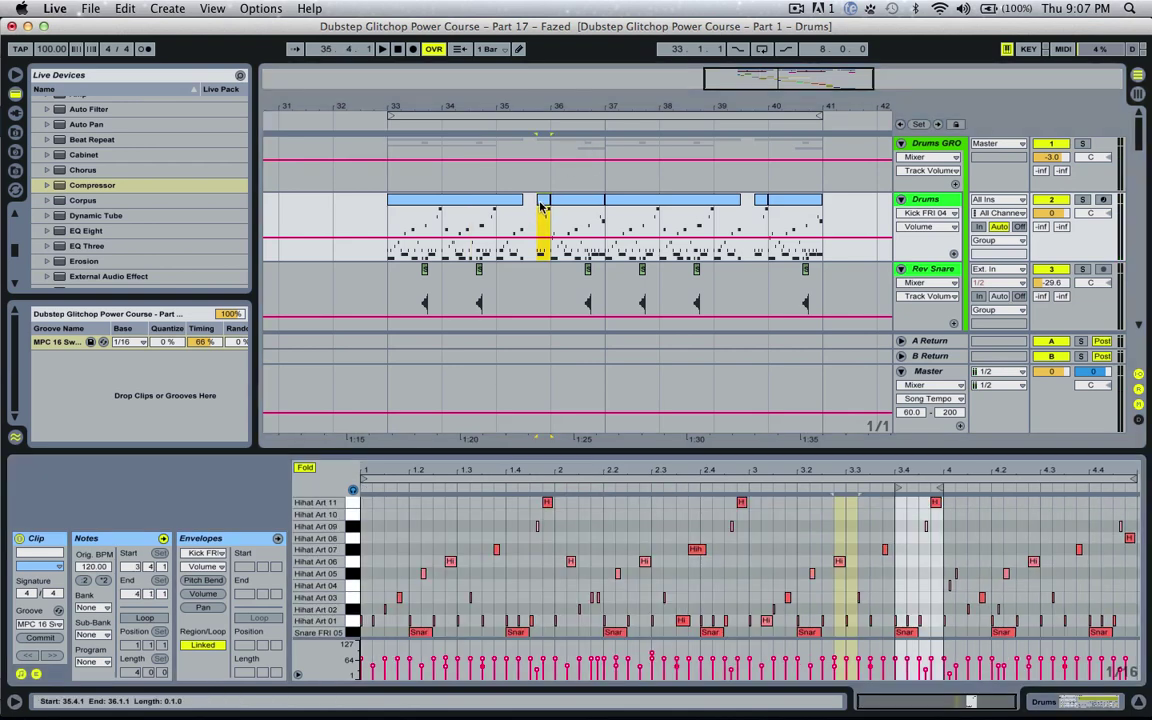
{"action": "left_click", "coordinate": [653, 657]}
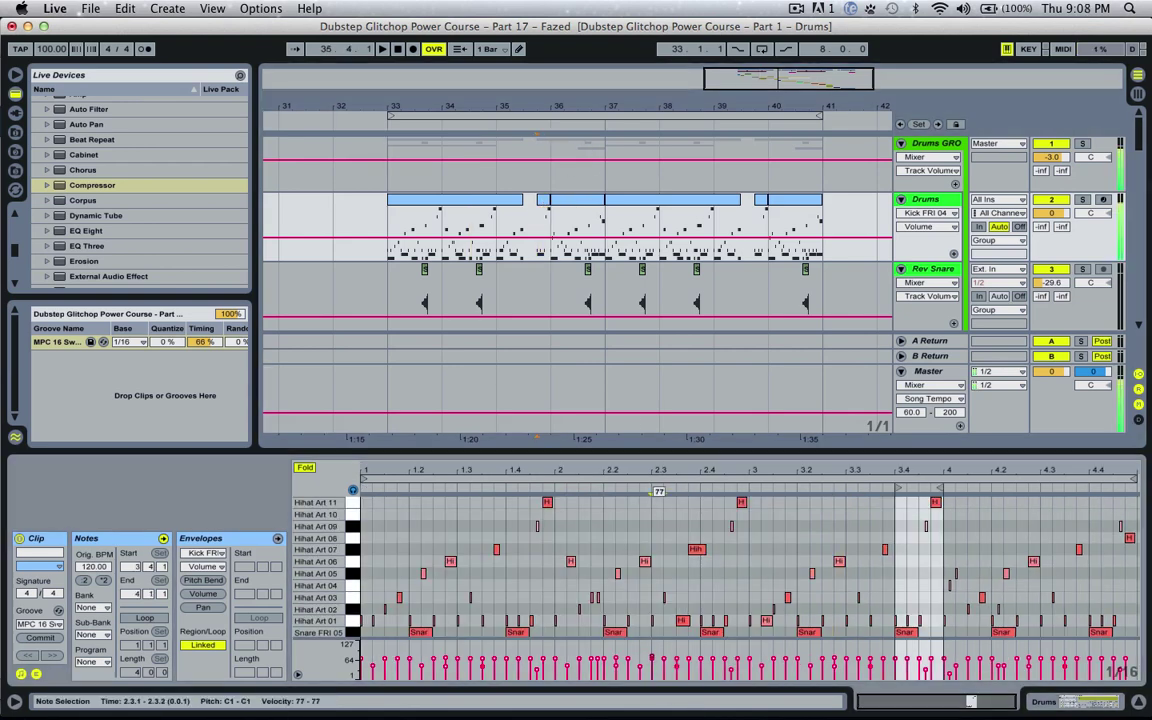
{"action": "left_click", "coordinate": [576, 208]}
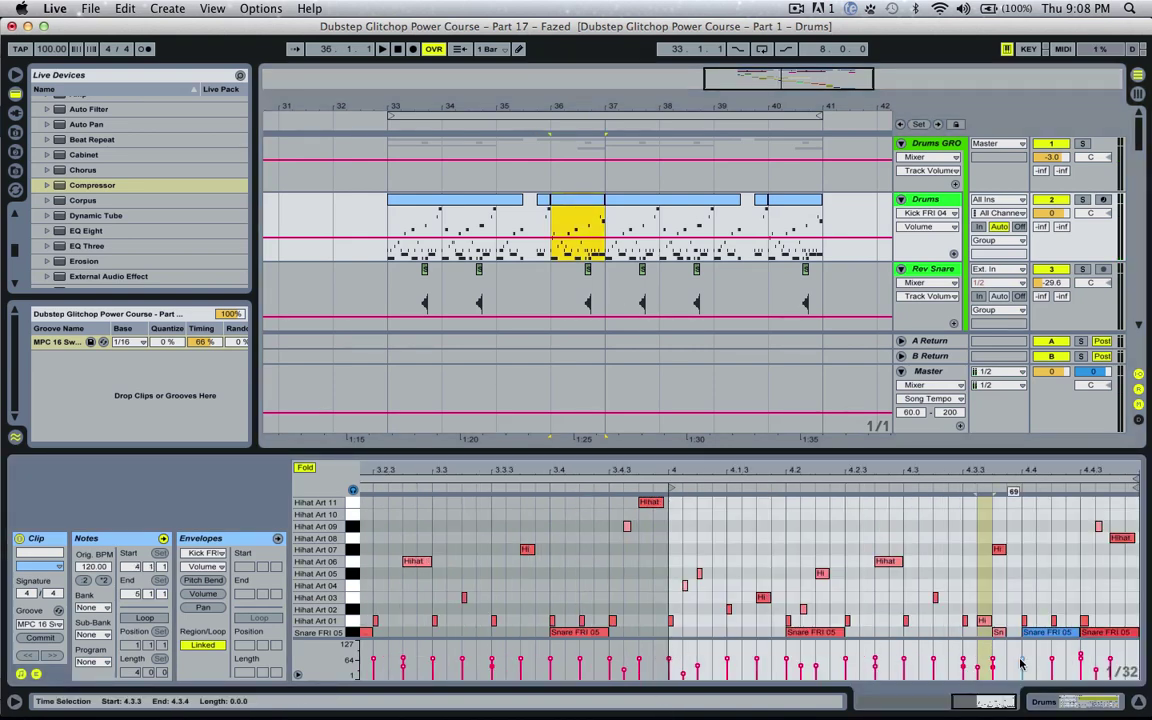
{"action": "left_click", "coordinate": [1082, 657]}
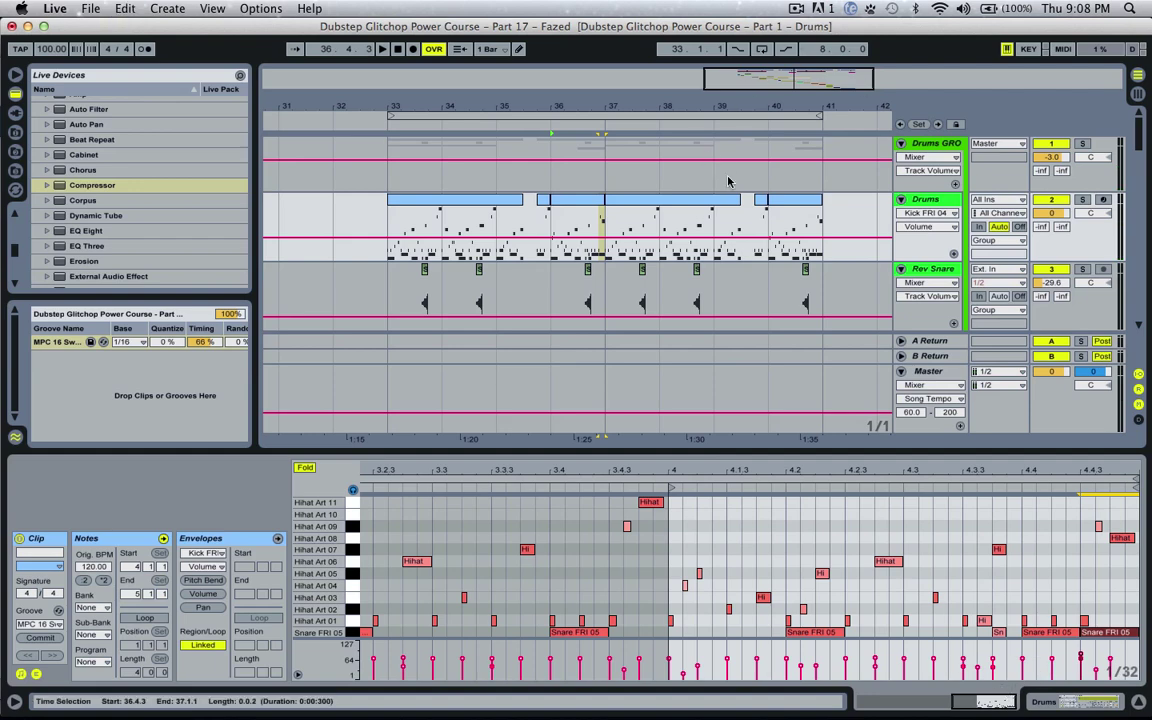
{"action": "left_click", "coordinate": [670, 206]}
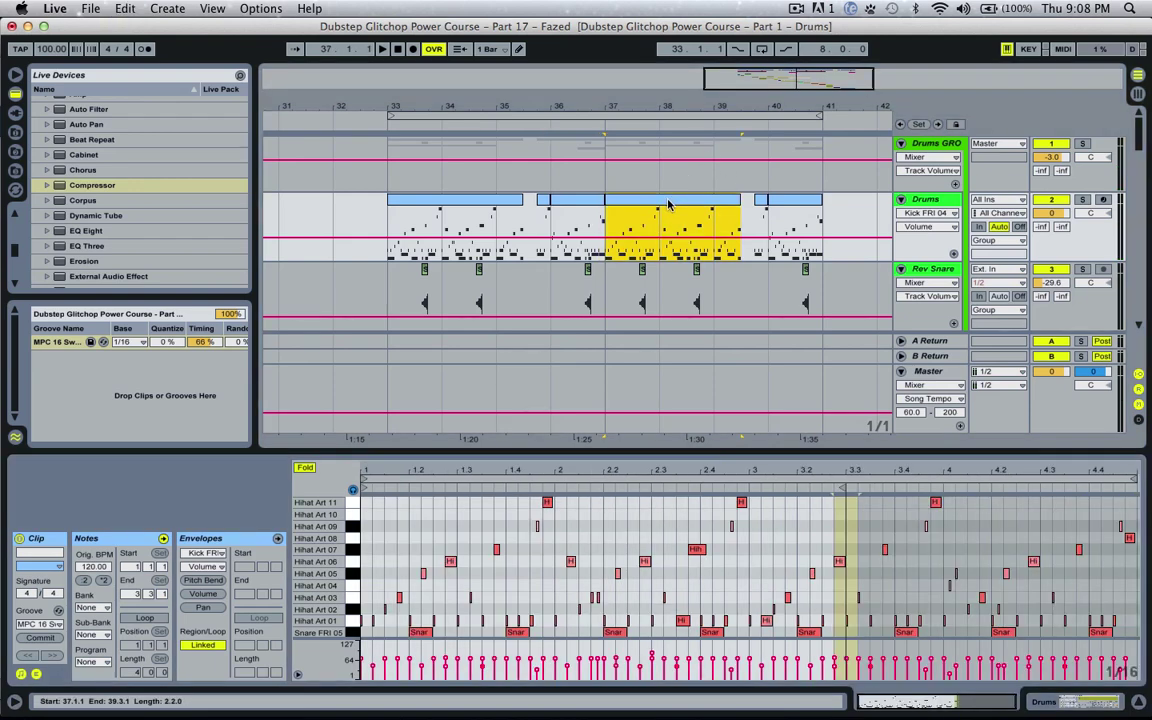
{"action": "left_click", "coordinate": [654, 658]}
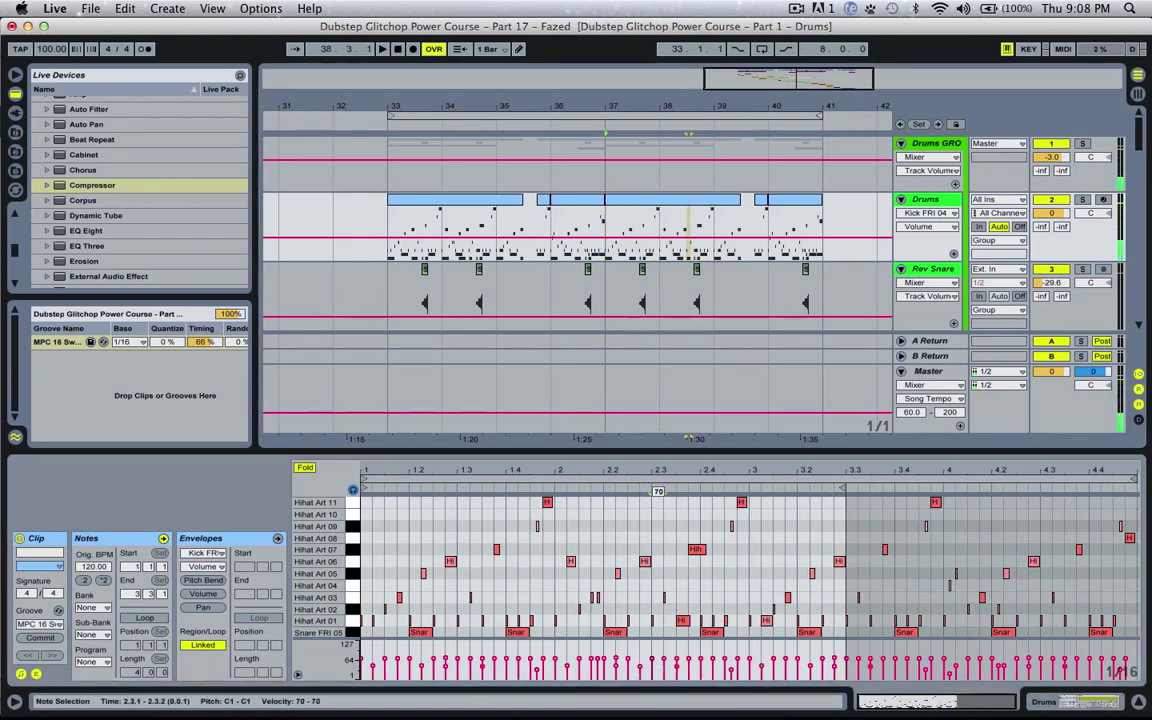
{"action": "left_click", "coordinate": [785, 201]}
{"action": "left_click", "coordinate": [653, 659]}
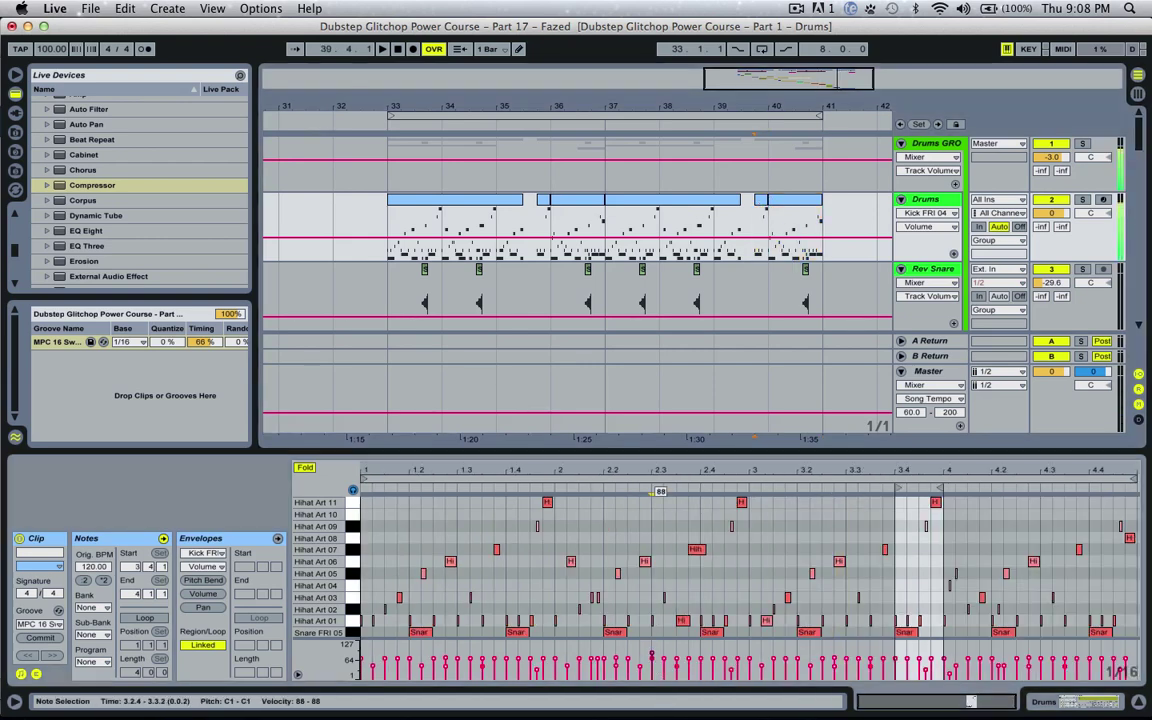
Play the arrangement from bar 33 to check the adjusted kick against the rest of the mix.
{"action": "left_click", "coordinate": [388, 226]}
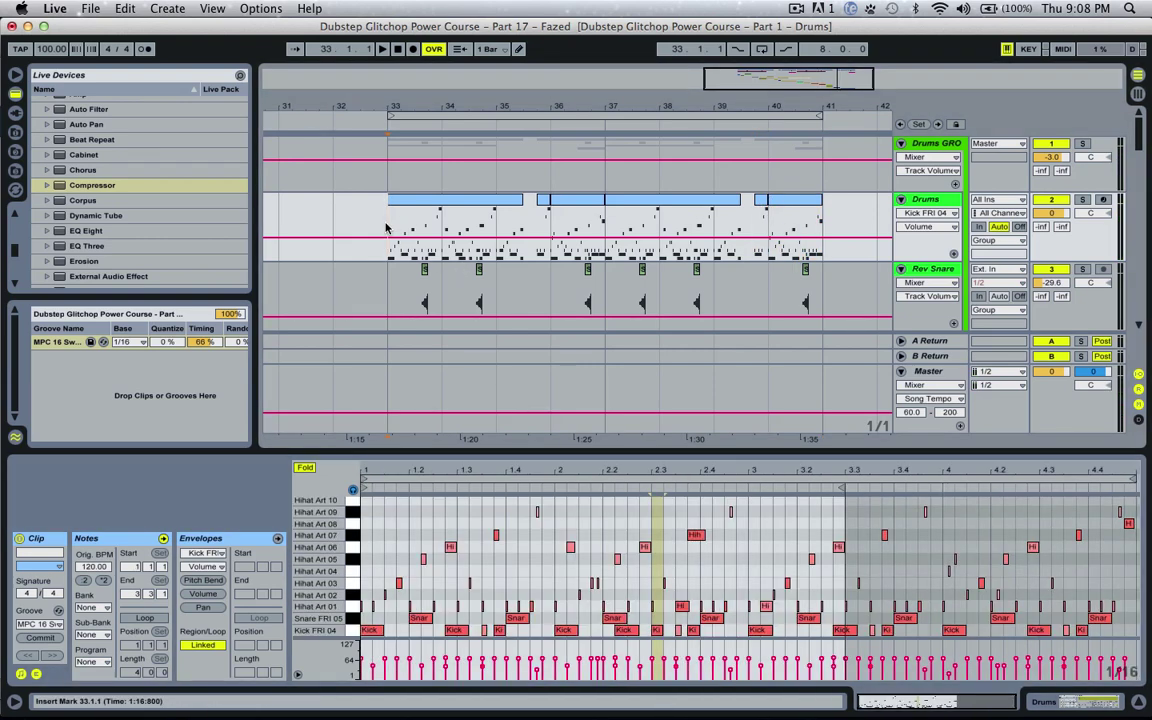
{"action": "key", "text": "space"}
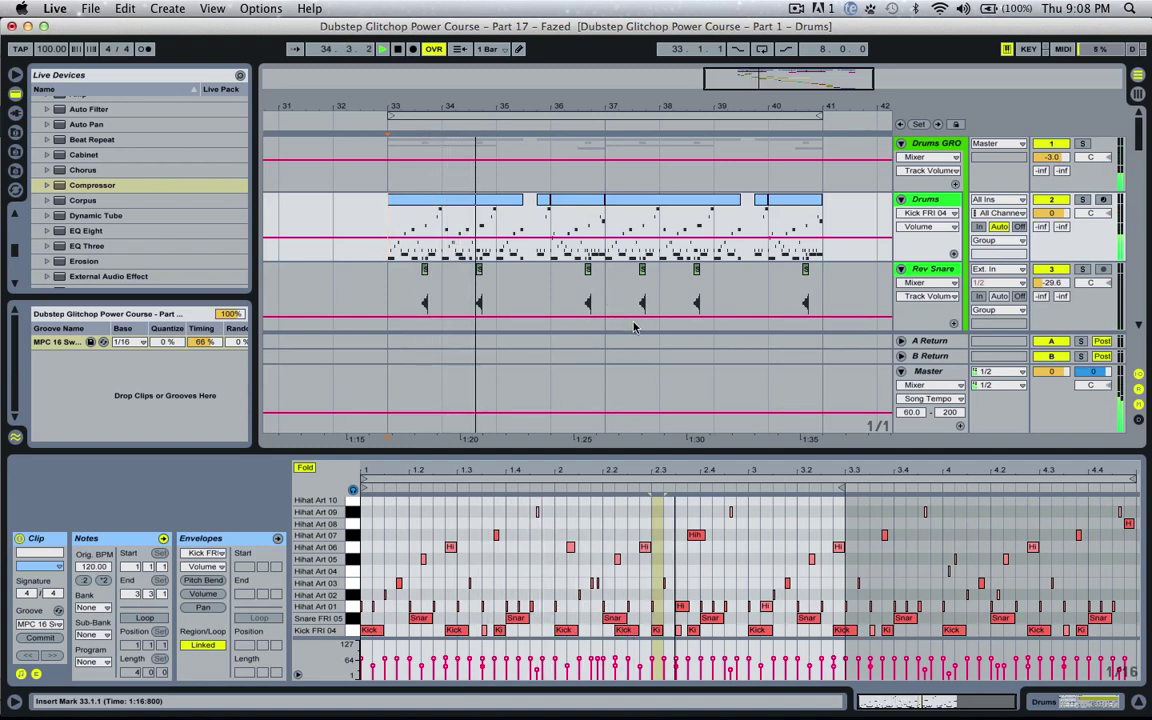
{"action": "key", "text": "space"}
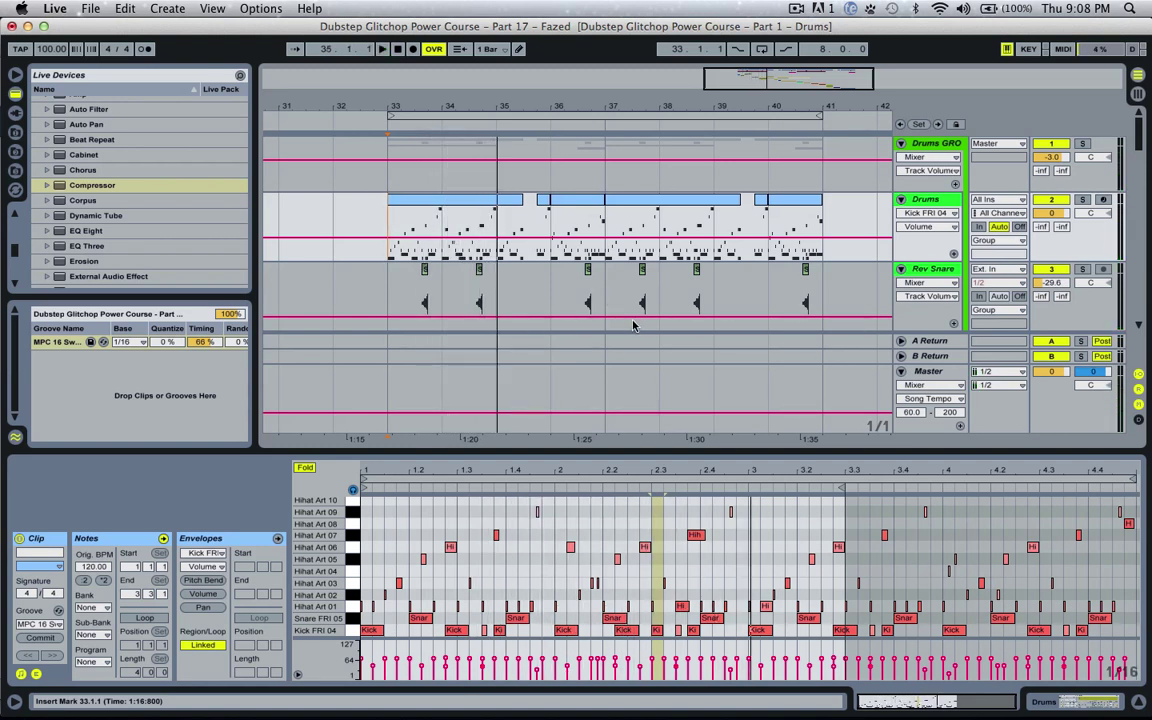
Show the Drums track's Drum Rack and browse the library's KJ BEETZ individual drum hits to the Snares samples.
{"action": "left_click", "coordinate": [938, 203]}
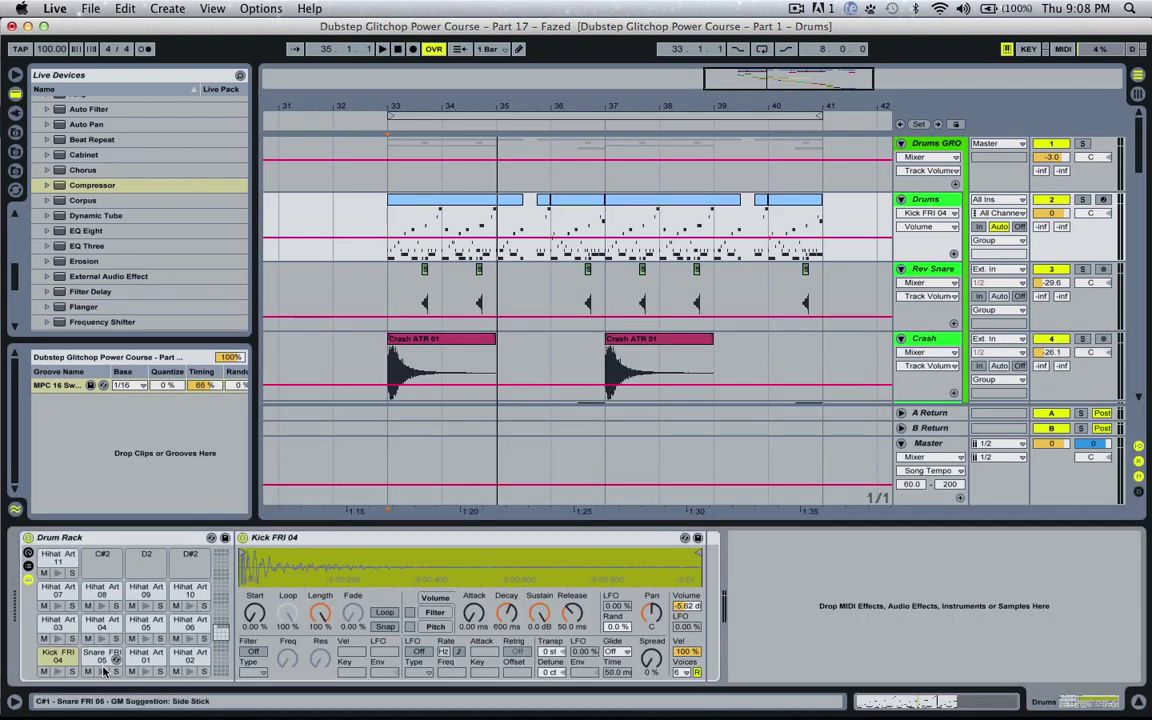
{"action": "left_click", "coordinate": [15, 151]}
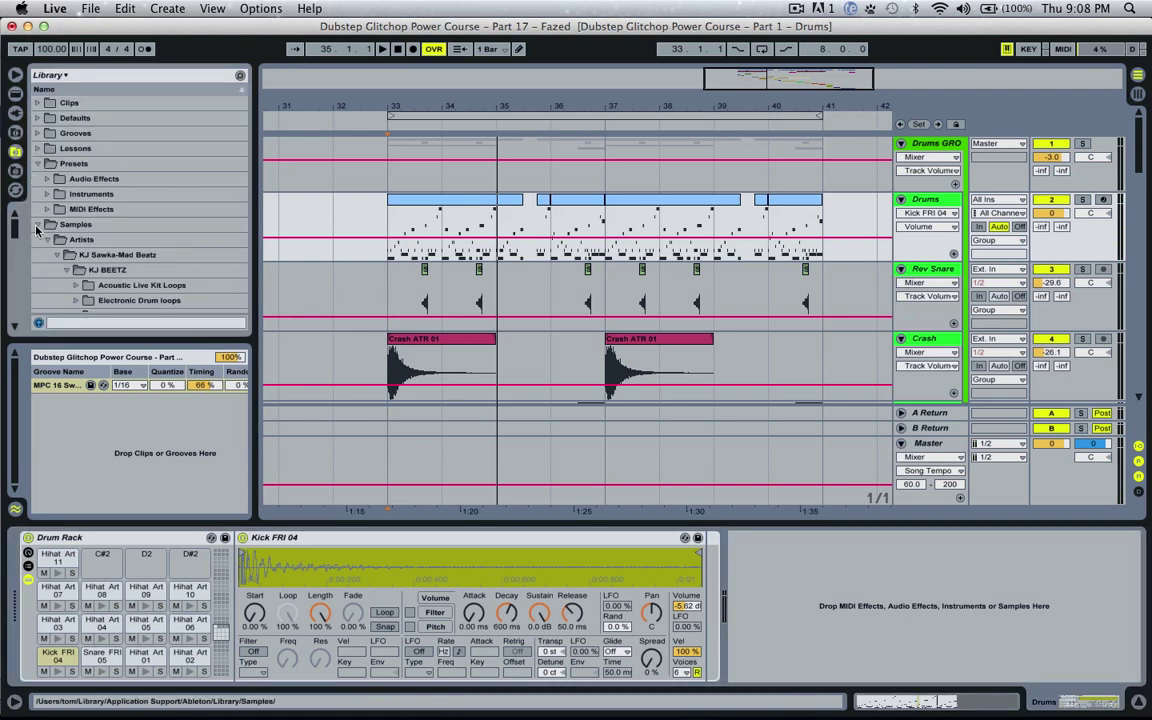
{"action": "left_click", "coordinate": [38, 163]}
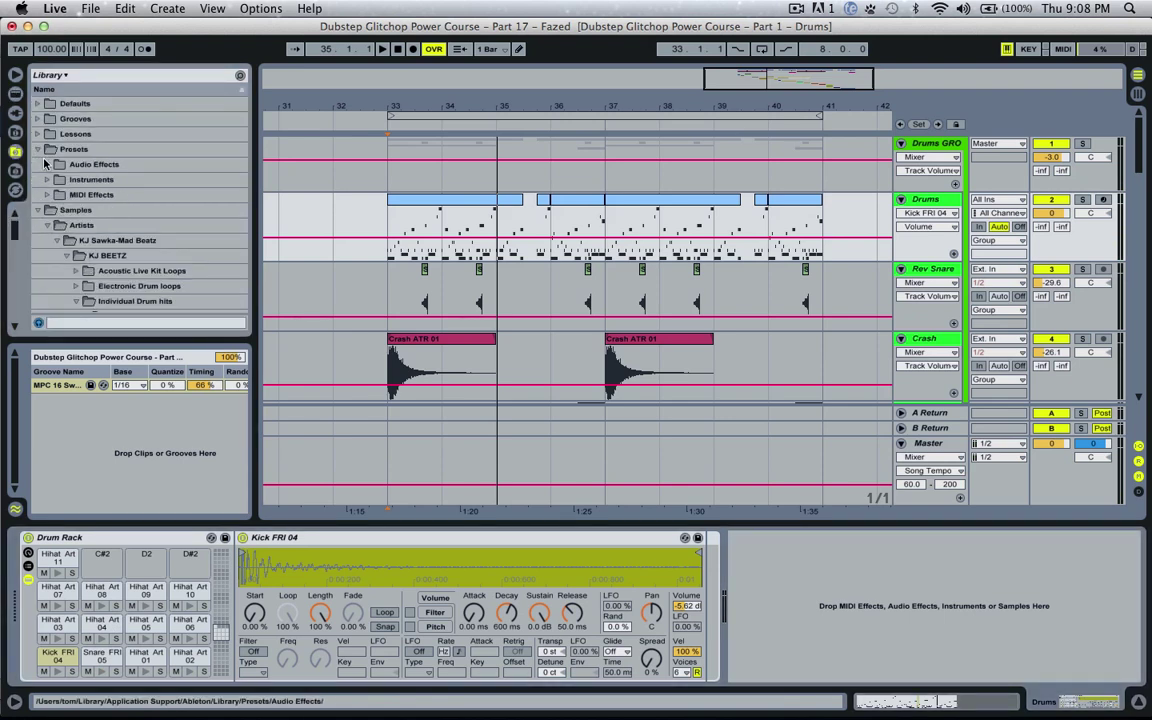
{"action": "left_click", "coordinate": [52, 75]}
{"action": "left_click", "coordinate": [50, 96]}
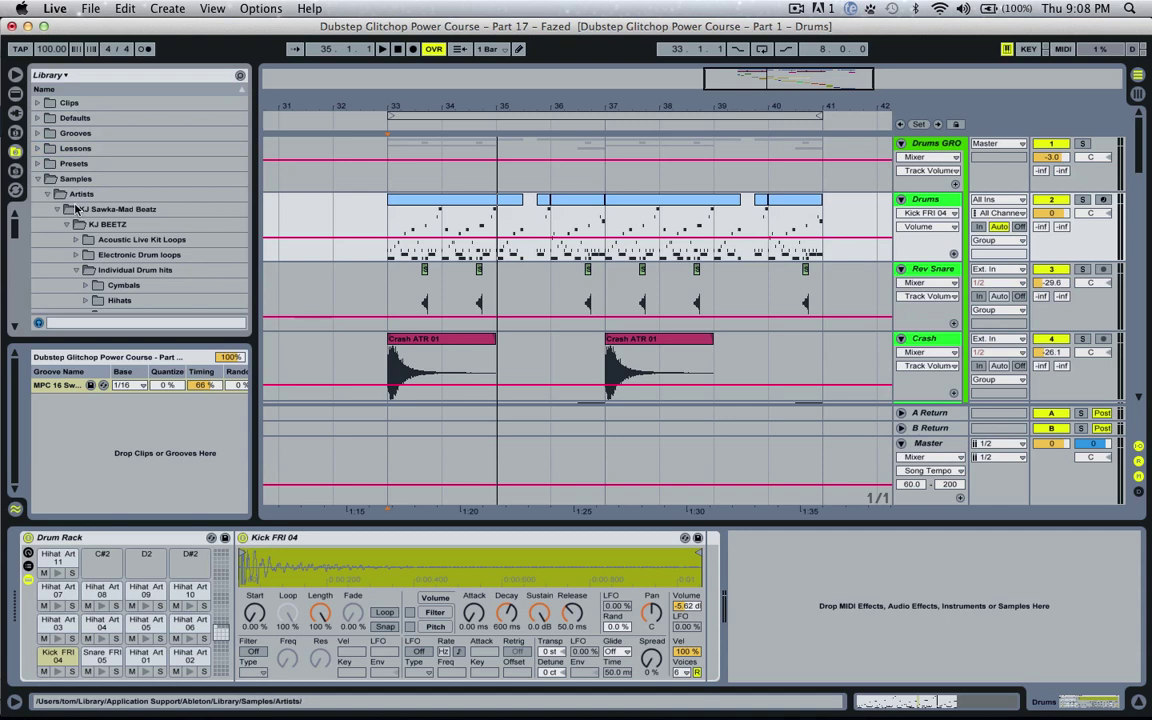
{"action": "scroll", "coordinate": [120, 223], "scroll_direction": "down", "scroll_amount": 6}
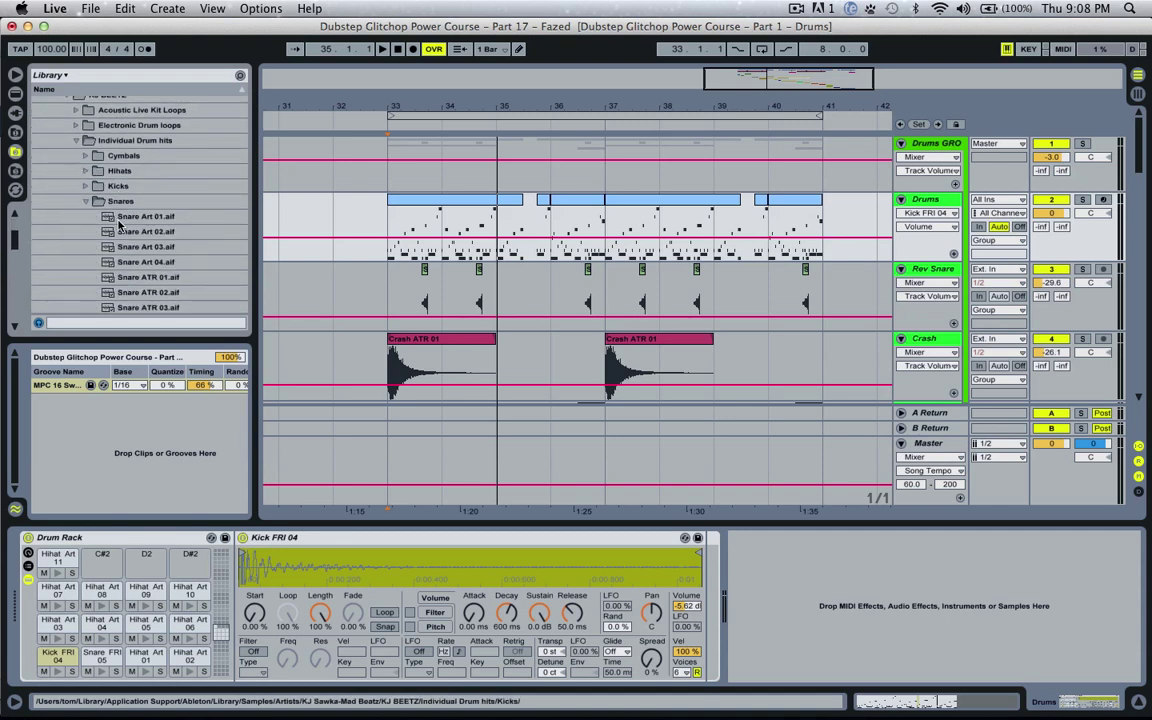
{"action": "scroll", "coordinate": [140, 223], "scroll_direction": "down", "scroll_amount": 10}
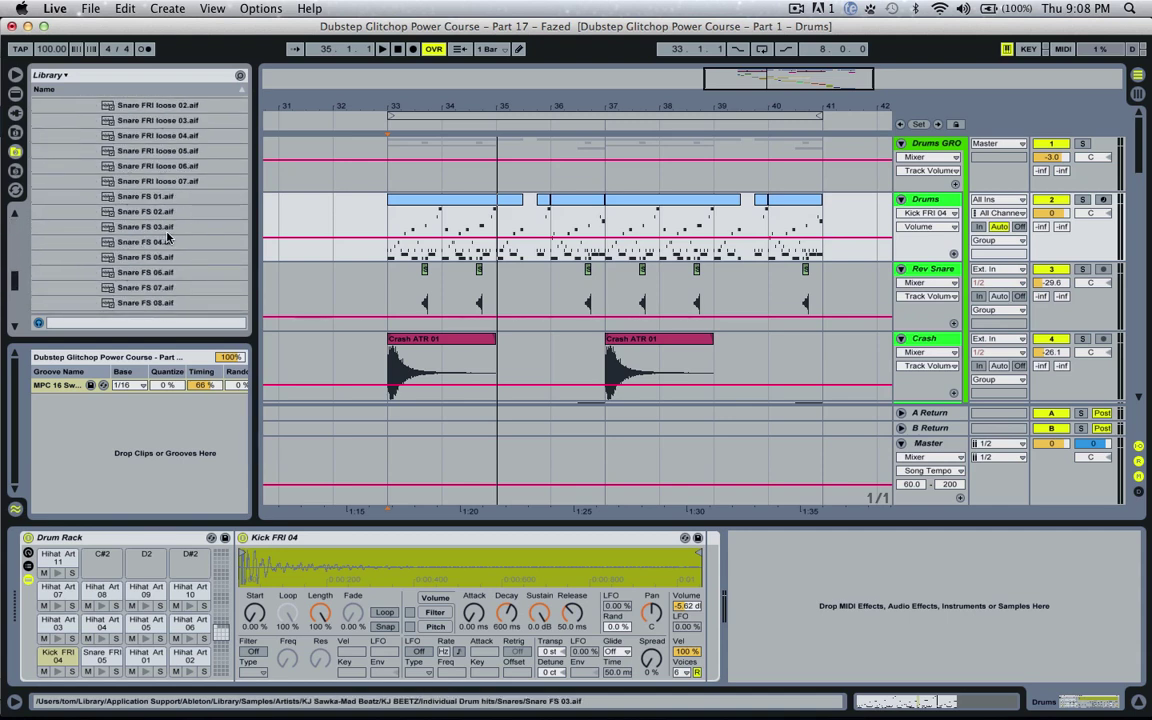
Audition the Snare TT, Snare Roy short, Snare Roy and Snare HP samples, comparing them with the current snare pad.
{"action": "left_click", "coordinate": [157, 243]}
{"action": "key", "text": "Up"}
{"action": "key", "text": "Up"}
{"action": "key", "text": "Up"}
{"action": "key", "text": "Up"}
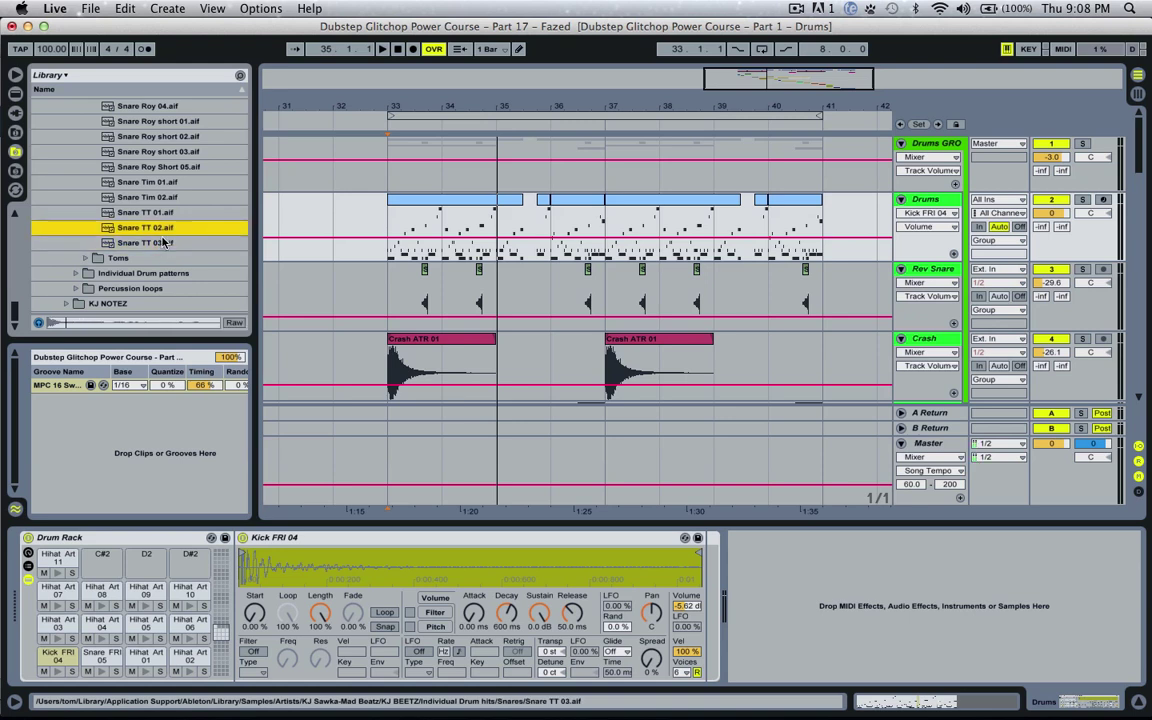
{"action": "scroll", "coordinate": [197, 261], "scroll_direction": "up", "scroll_amount": 3}
{"action": "key", "text": "Up"}
{"action": "key", "text": "Up"}
{"action": "key", "text": "Up"}
{"action": "key", "text": "Up"}
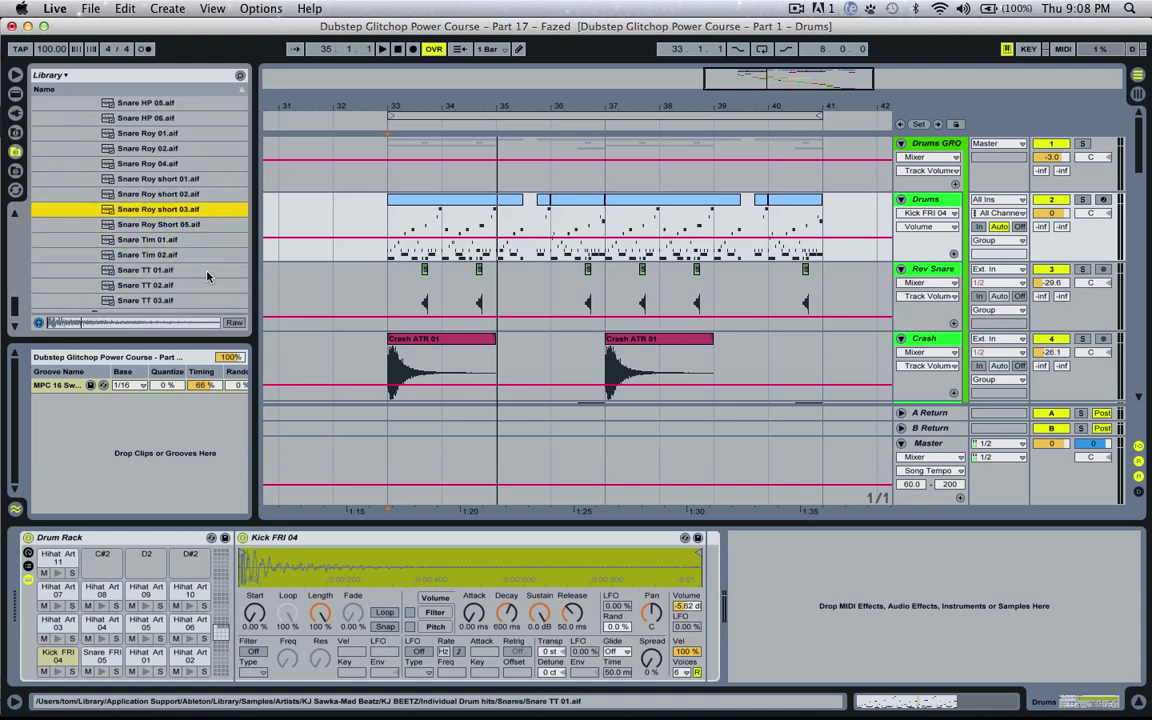
{"action": "key", "text": "Down"}
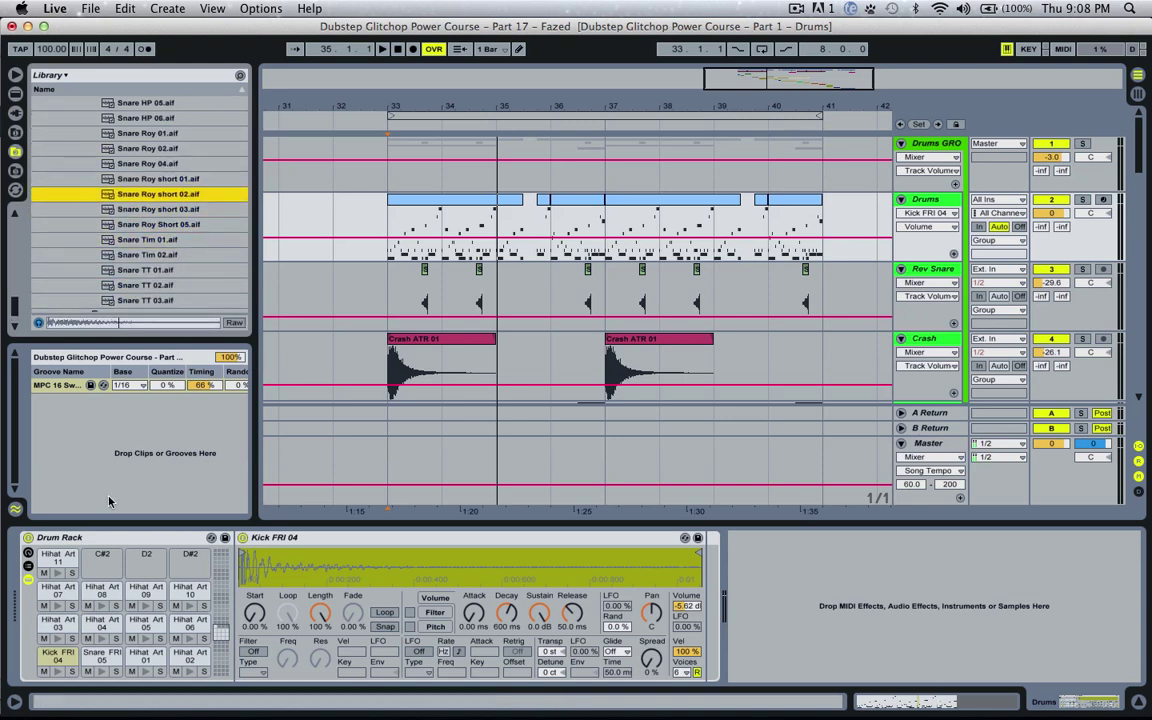
{"action": "left_click", "coordinate": [100, 671]}
{"action": "left_click", "coordinate": [154, 179]}
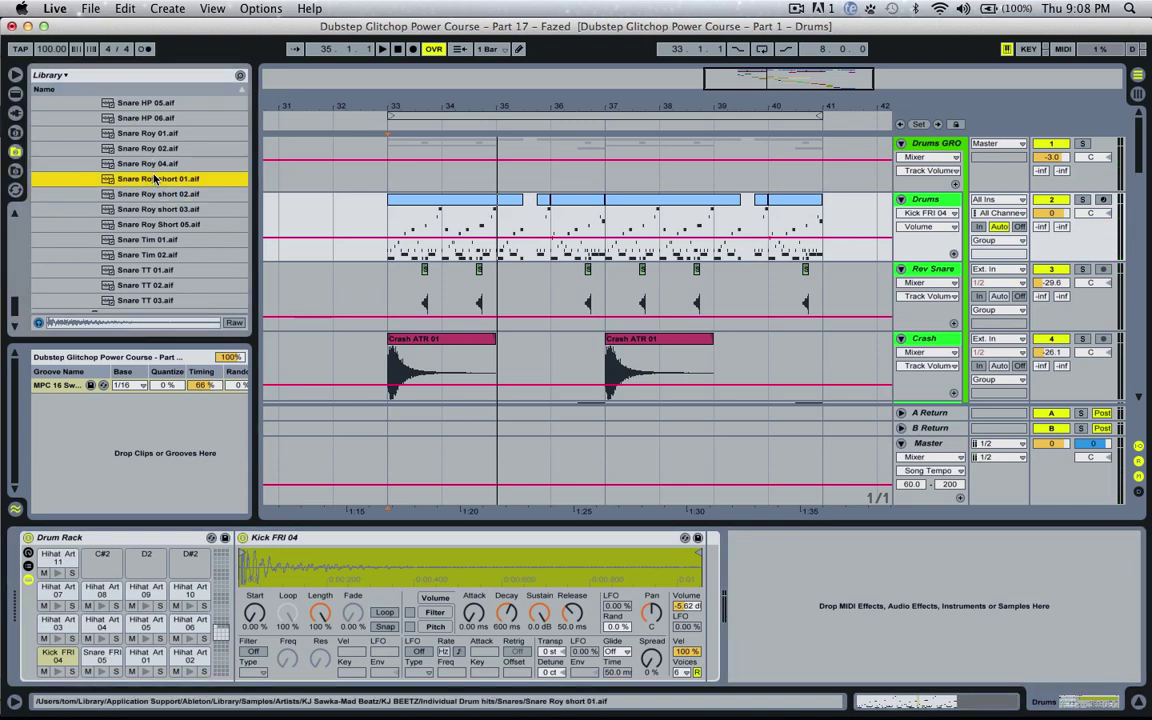
{"action": "key", "text": "Up"}
{"action": "scroll", "coordinate": [158, 180], "scroll_direction": "up", "scroll_amount": 3}
{"action": "key", "text": "Up"}
{"action": "key", "text": "Up"}
{"action": "key", "text": "Up"}
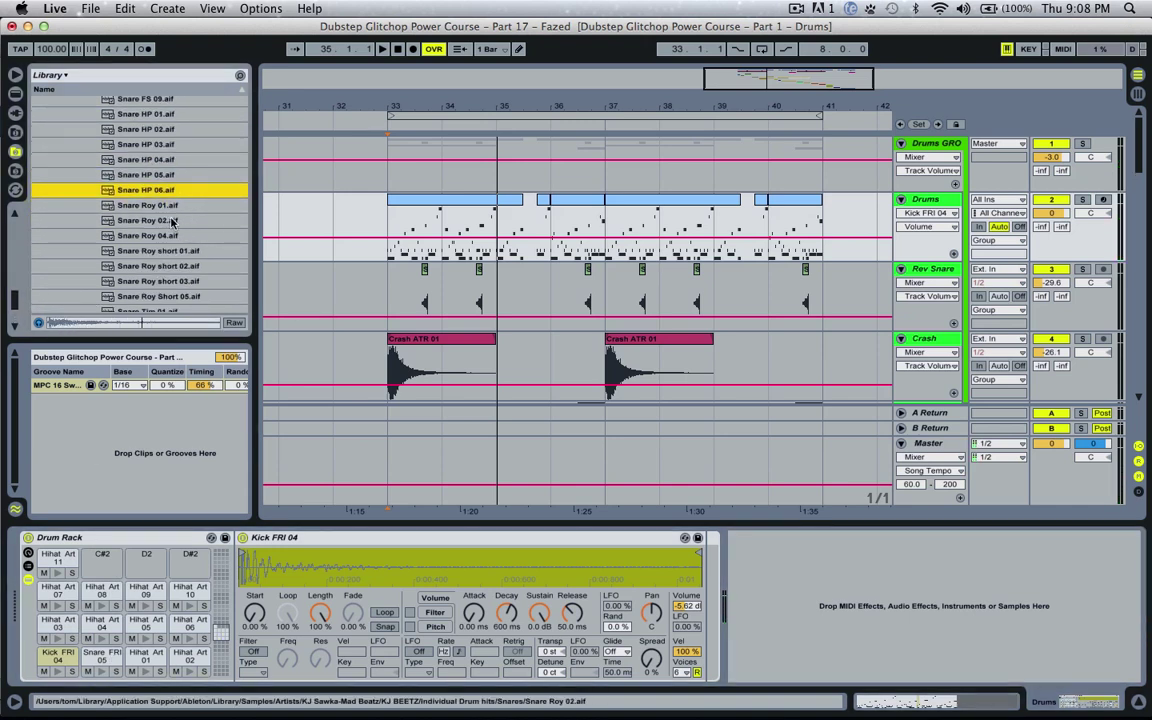
Replace the sample on the Snare FRI 05 pad with Snare Roy 01.aif.
{"action": "left_click", "coordinate": [162, 209]}
{"action": "left_click", "coordinate": [102, 669]}
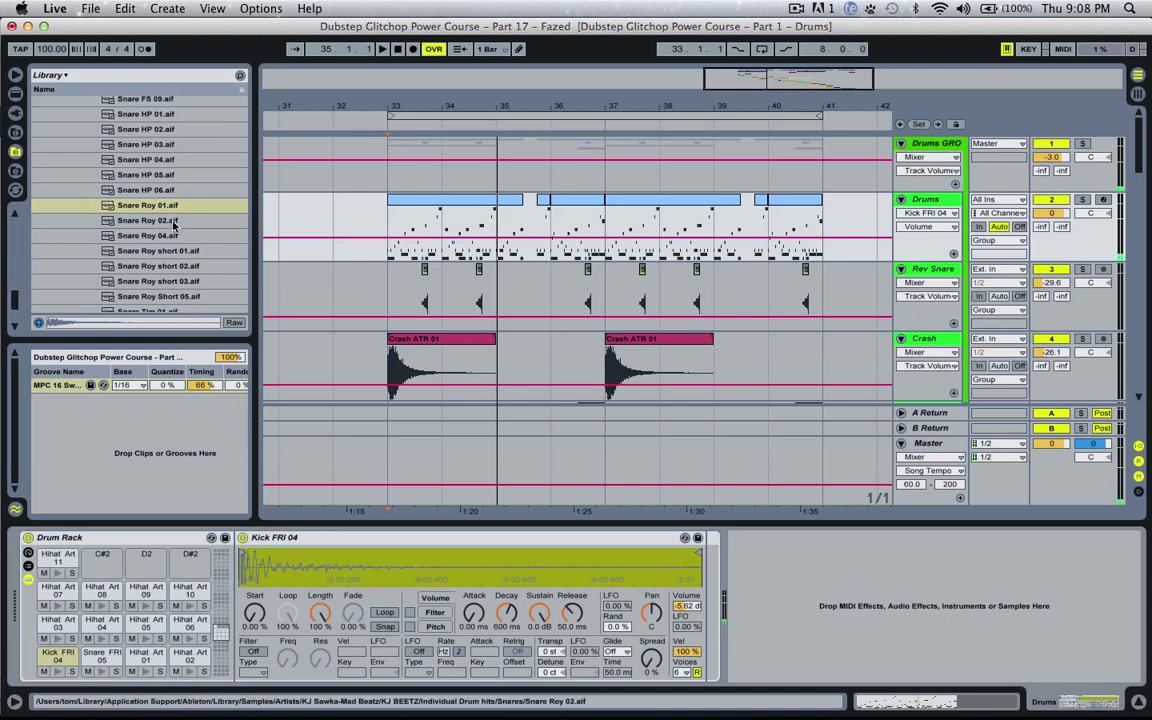
{"action": "left_click", "coordinate": [145, 206]}
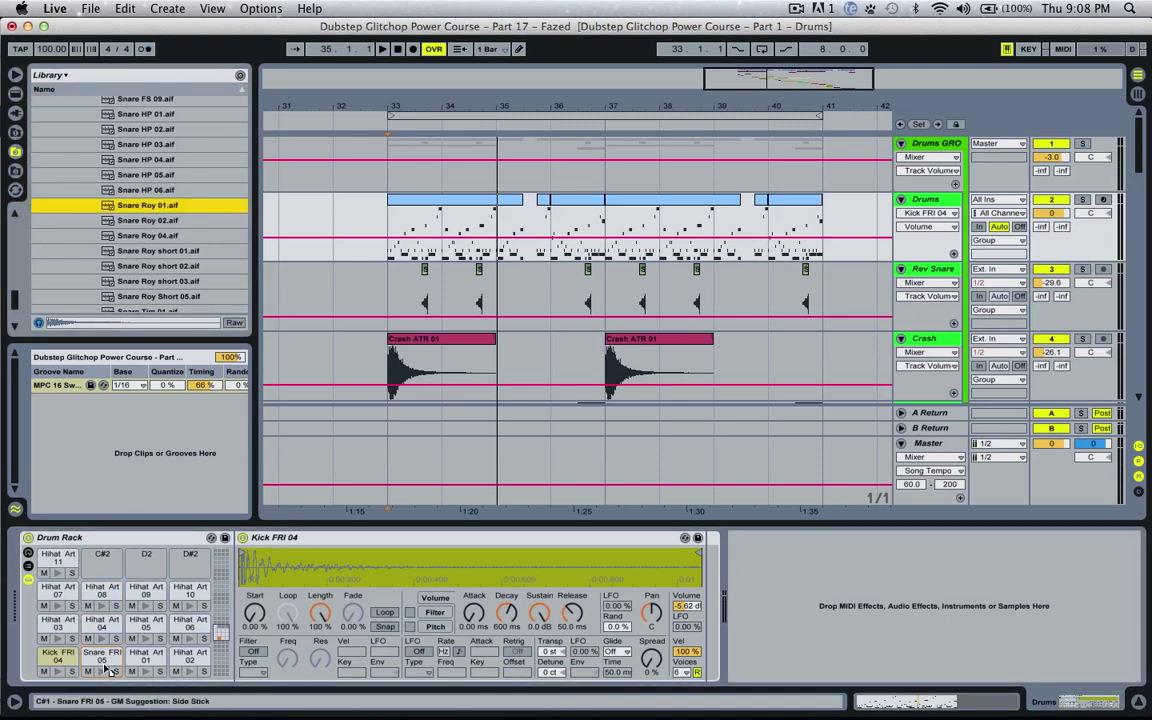
{"action": "key", "text": "space"}
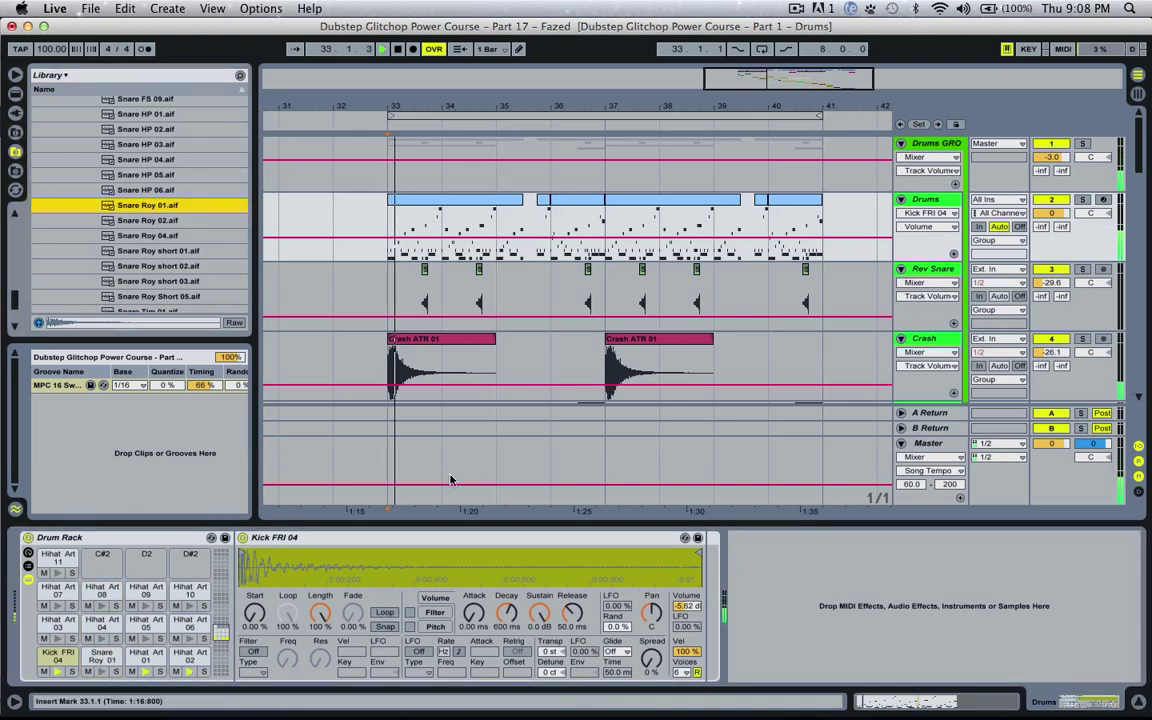
{"action": "left_click_drag", "start_coordinate": [686, 606], "coordinate": [686, 598]}
{"action": "key", "text": "space"}
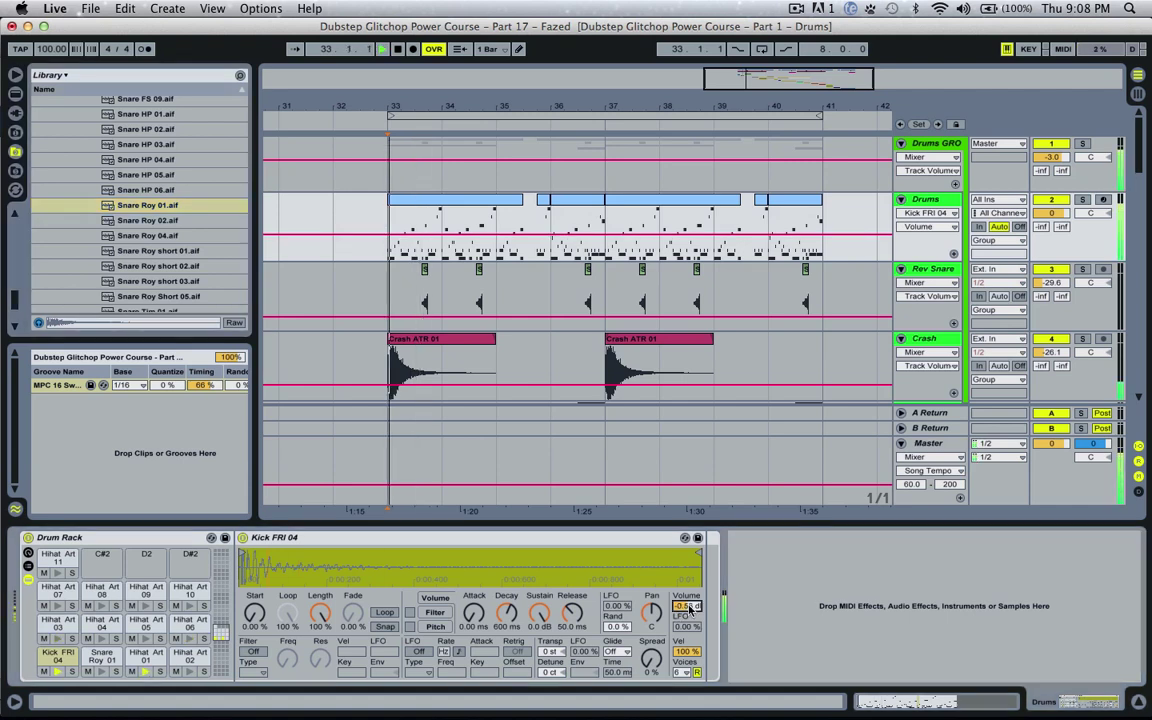
{"action": "key", "text": "space"}
{"action": "key", "text": "super+z"}
Raise the volume of the Snare Roy 01 pad to -1.12 dB during playback from bar 33.
{"action": "left_click", "coordinate": [100, 657]}
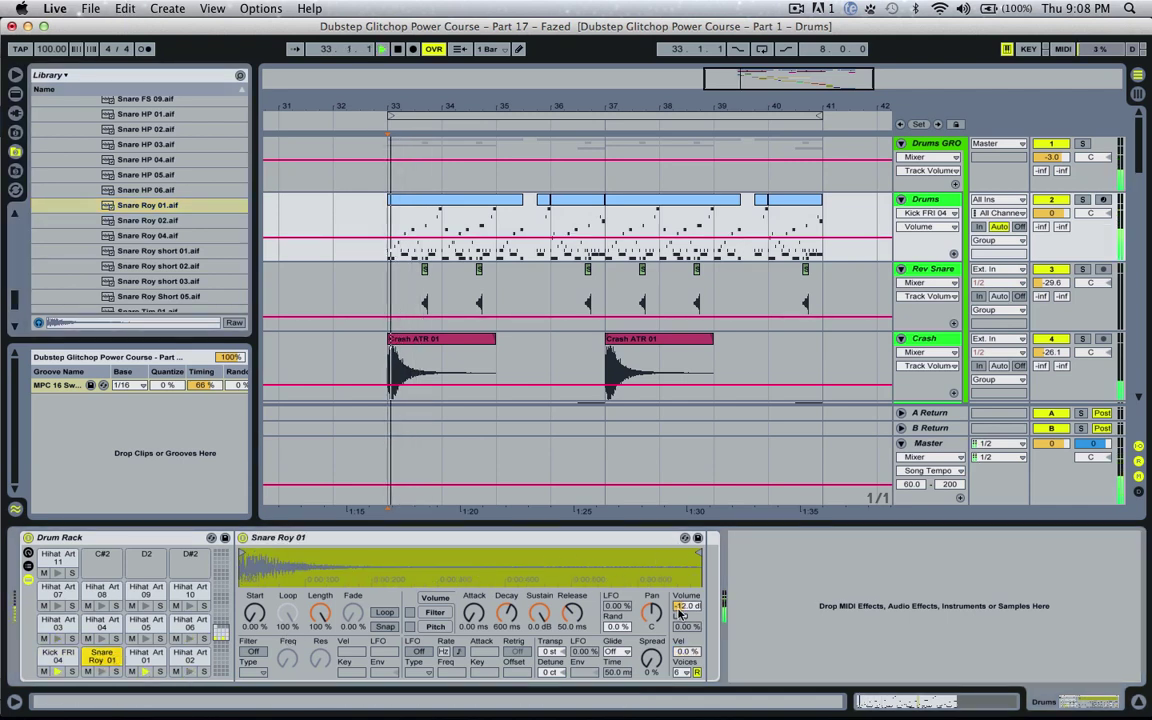
{"action": "key", "text": "space"}
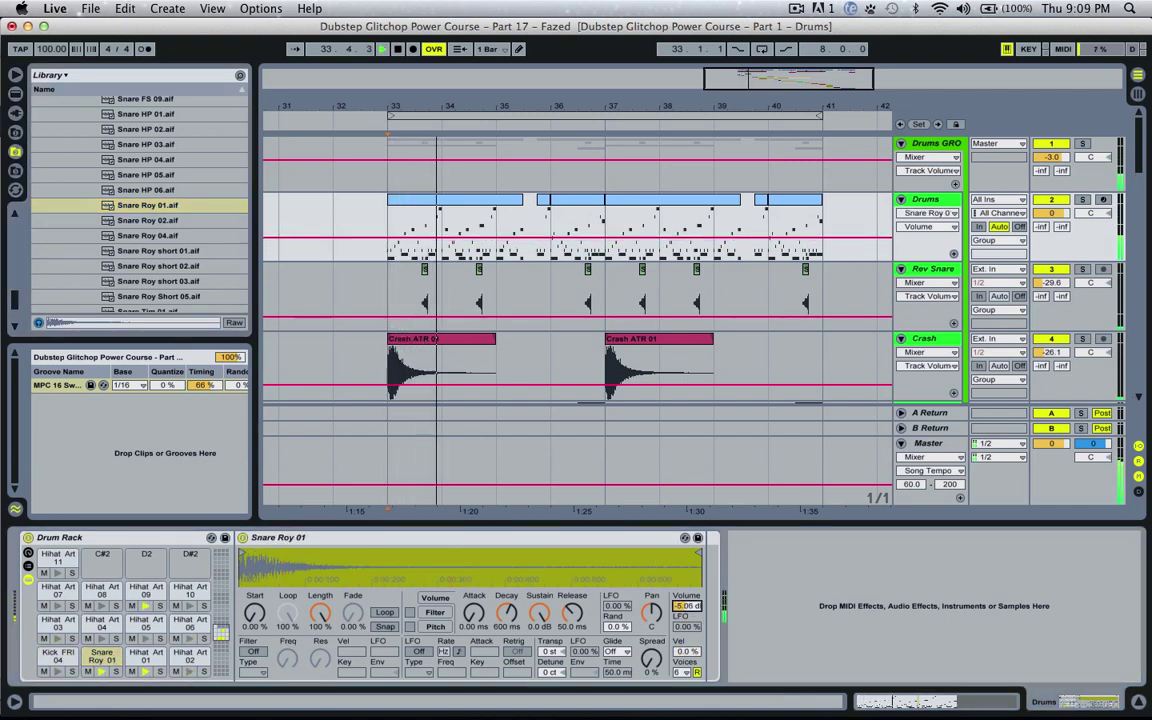
{"action": "left_click_drag", "start_coordinate": [688, 606], "coordinate": [688, 582]}
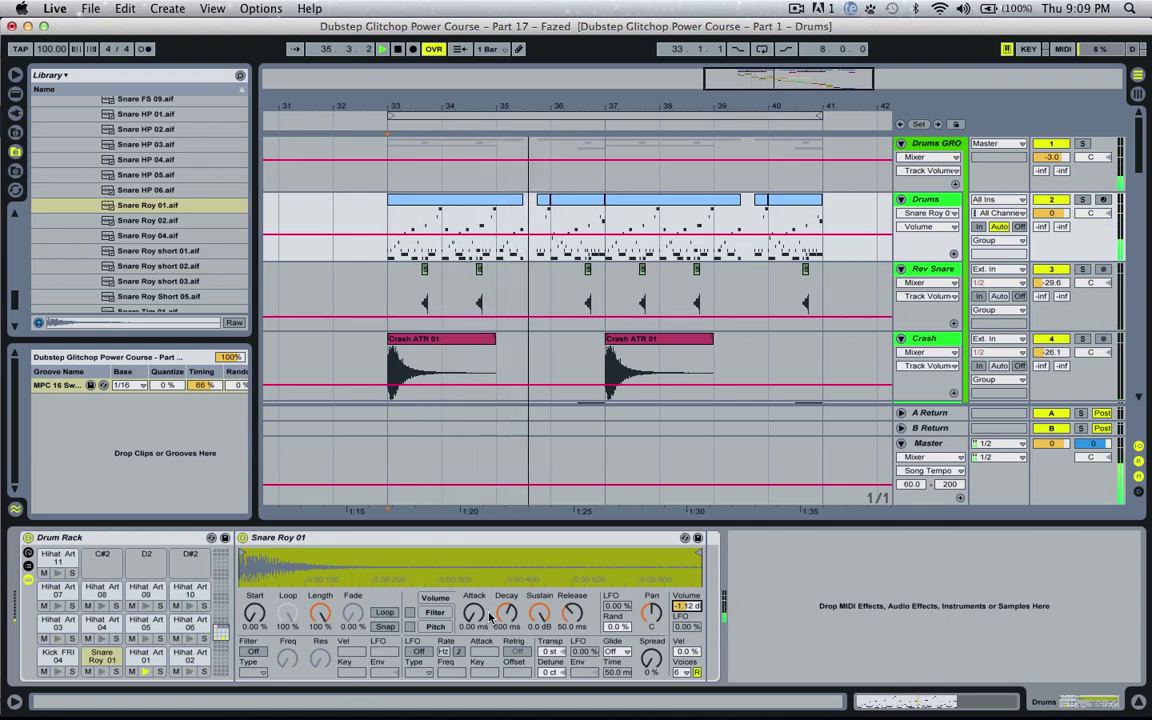
{"action": "key", "text": "space"}
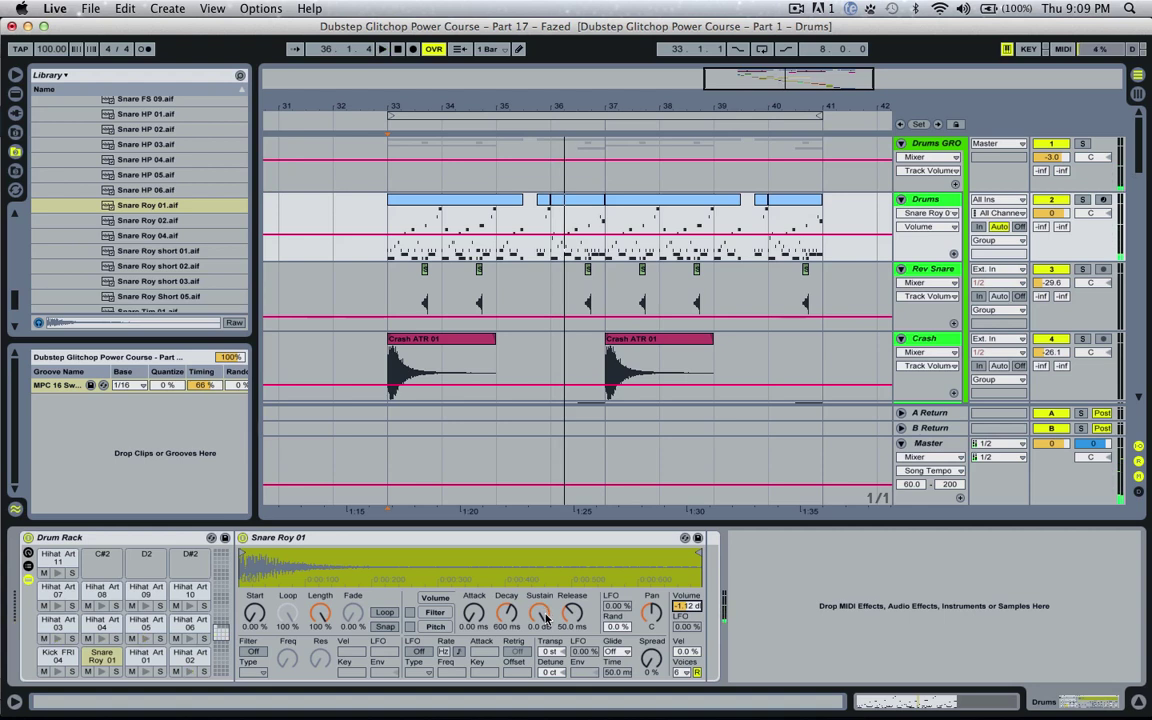
Lower the sustain of the Snare Roy 01 pad's volume envelope to -inf dB.
{"action": "left_click", "coordinate": [503, 621]}
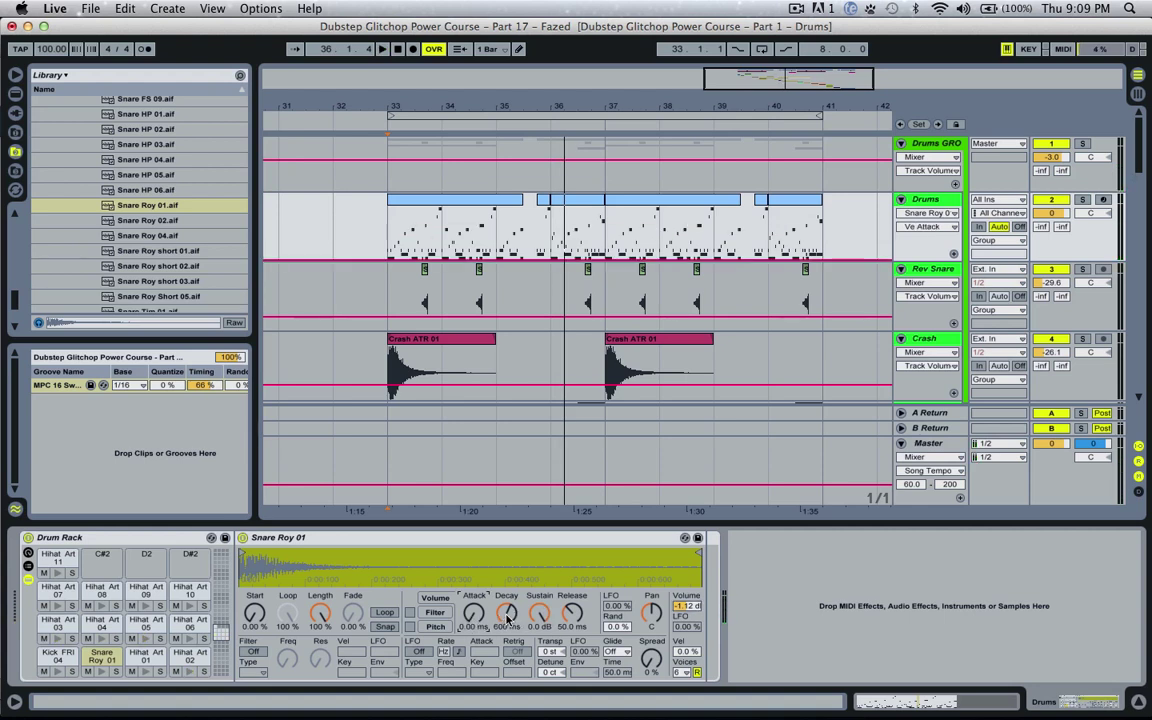
{"action": "left_click", "coordinate": [506, 618]}
{"action": "left_click", "coordinate": [544, 610]}
{"action": "left_click", "coordinate": [579, 612]}
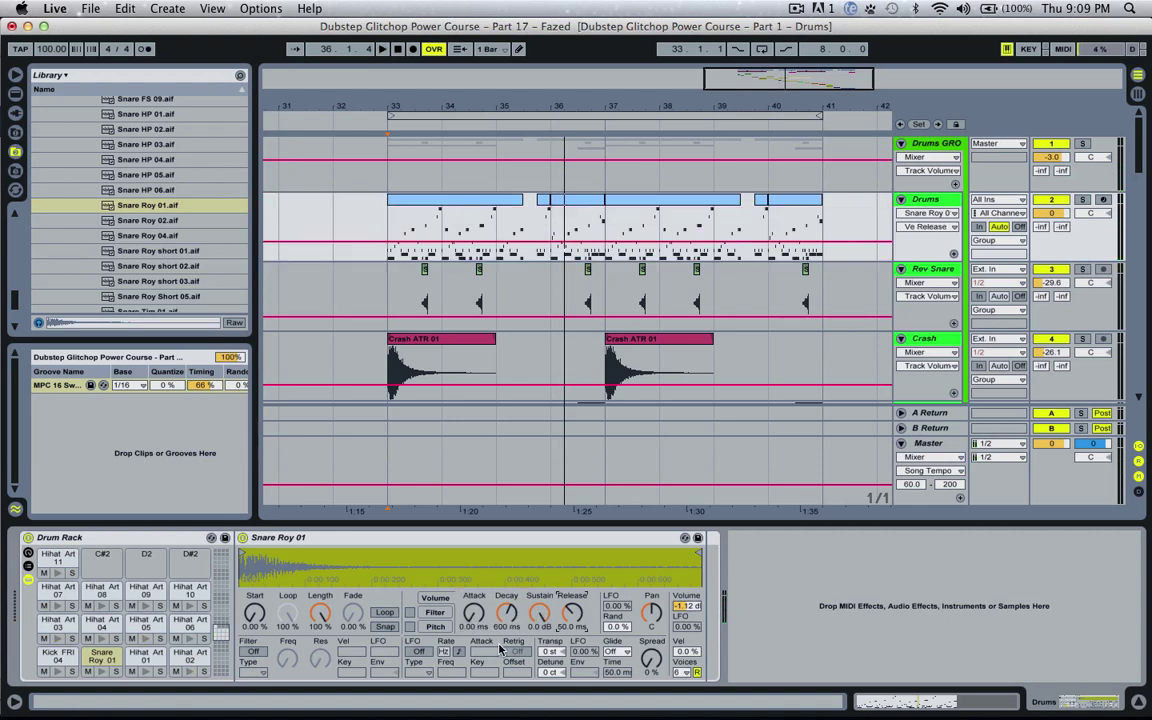
{"action": "left_click", "coordinate": [538, 600]}
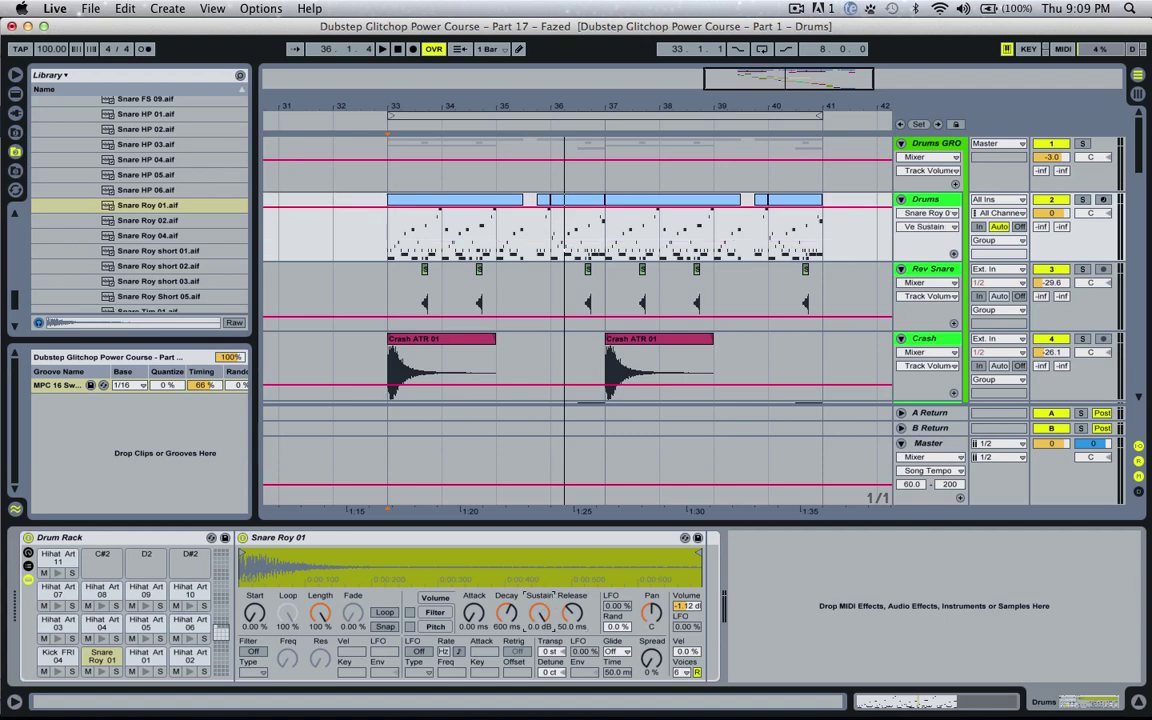
{"action": "left_click_drag", "start_coordinate": [538, 613], "coordinate": [533, 680]}
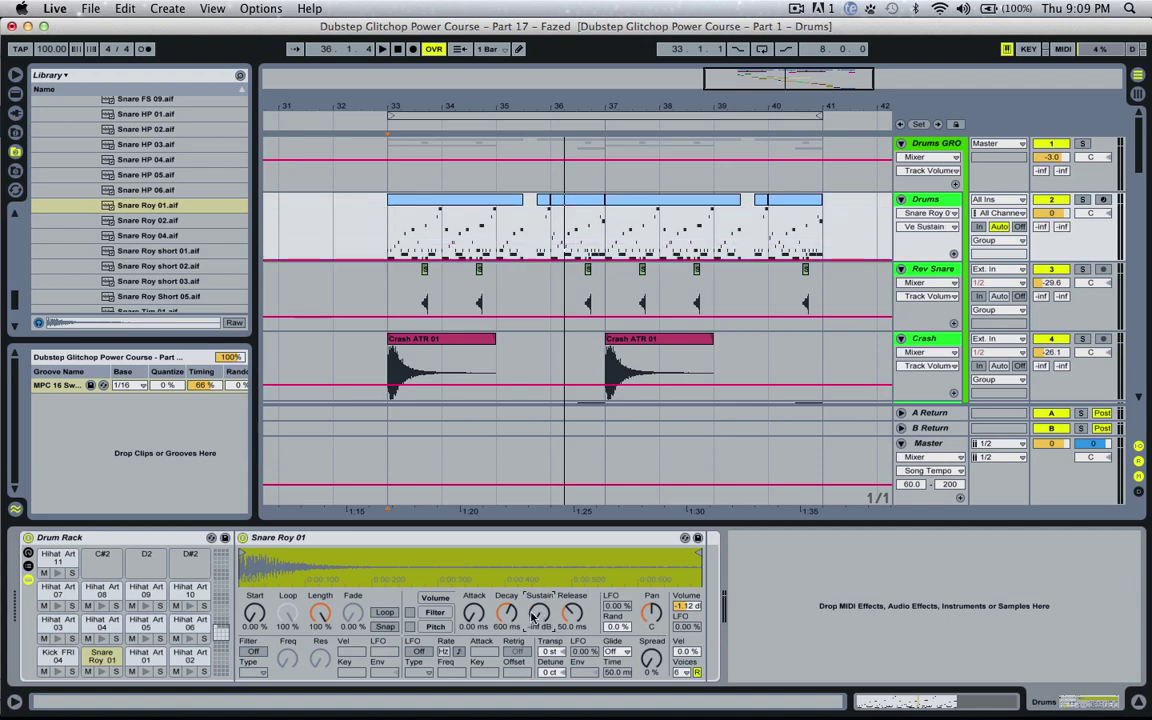
Arm the Drums track and set Snare Roy 01's decay to 451 ms while auditioning the snare.
{"action": "left_click_drag", "start_coordinate": [508, 611], "coordinate": [508, 598]}
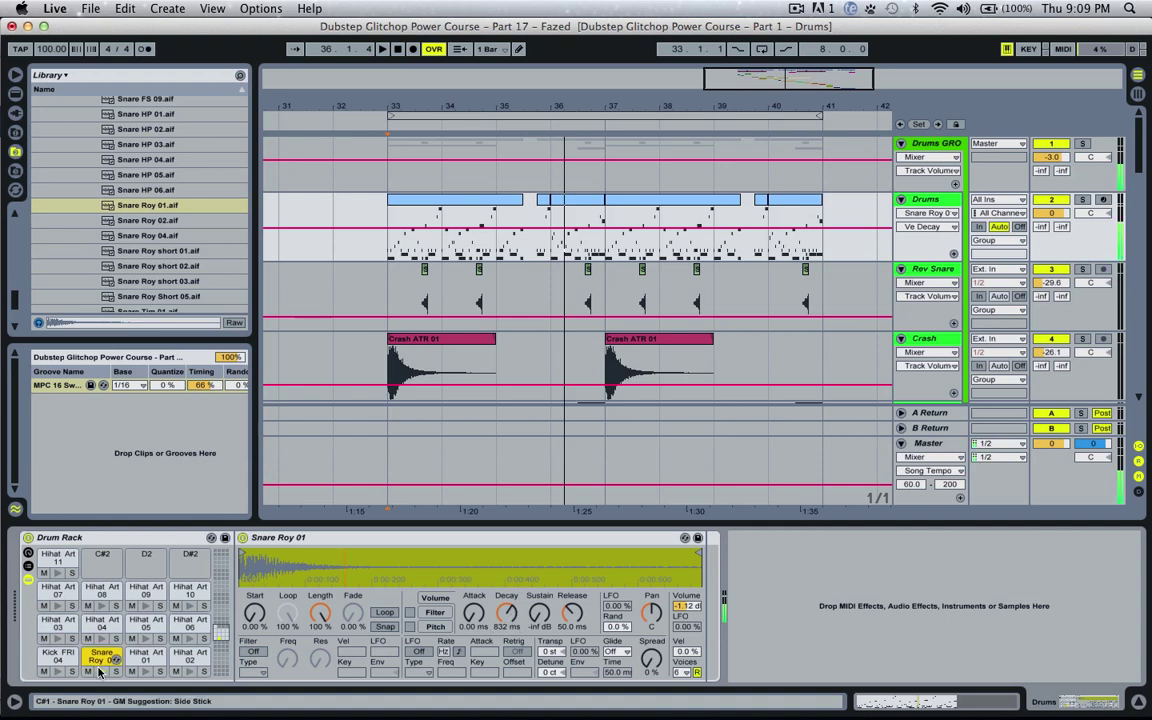
{"action": "left_click", "coordinate": [1103, 200]}
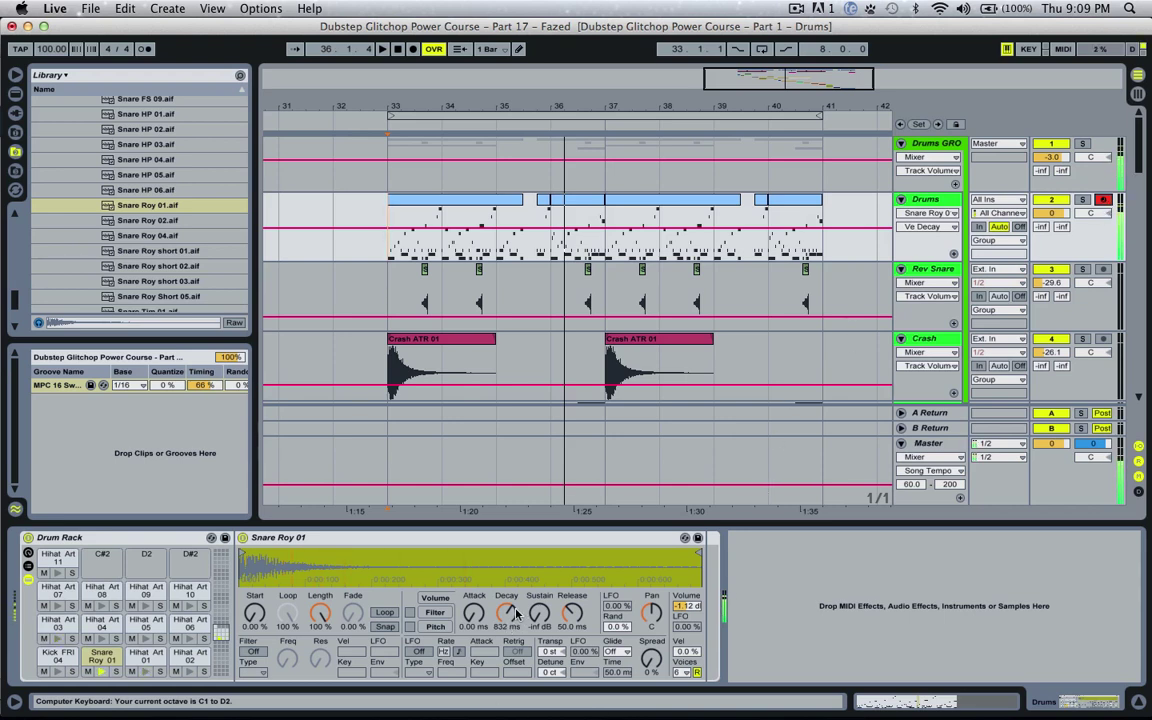
{"action": "mouse_move", "coordinate": [516, 613]}
{"action": "left_mouse_down"}
{"action": "mouse_move", "coordinate": [516, 585]}
{"action": "mouse_move", "coordinate": [516, 615]}
{"action": "left_mouse_up"}
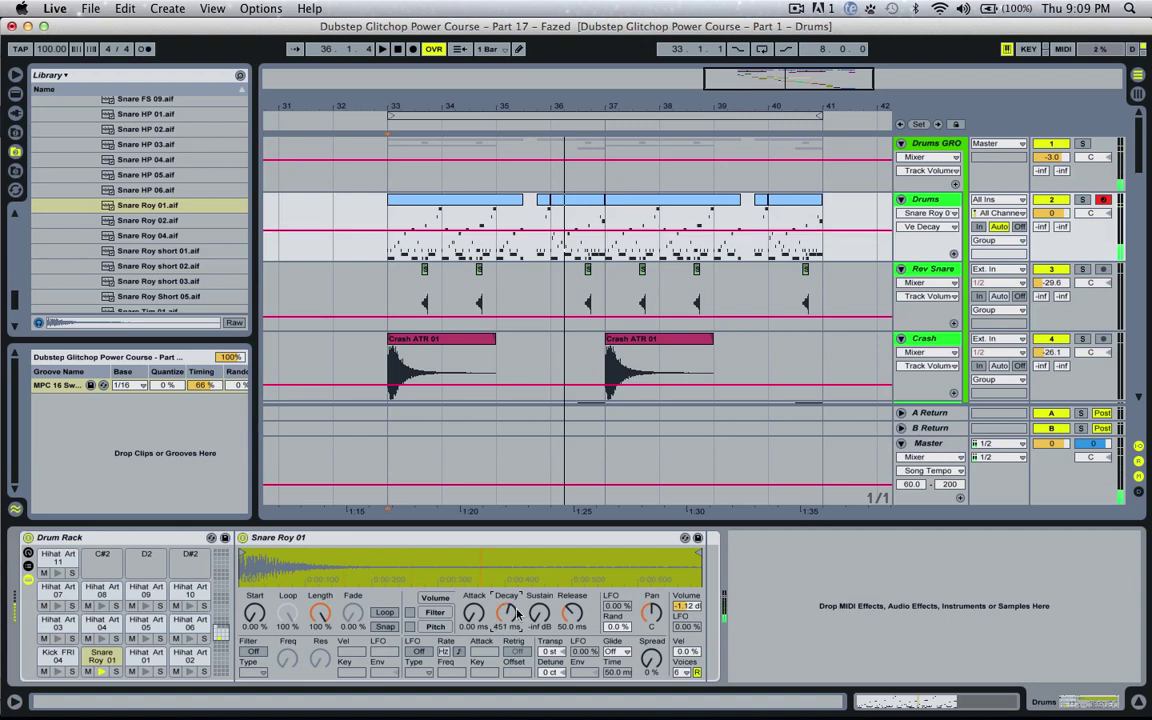
Play the arrangement from bar 33, briefly soloing the Drums track to compare the new snare with the mix.
{"action": "key", "text": "space"}
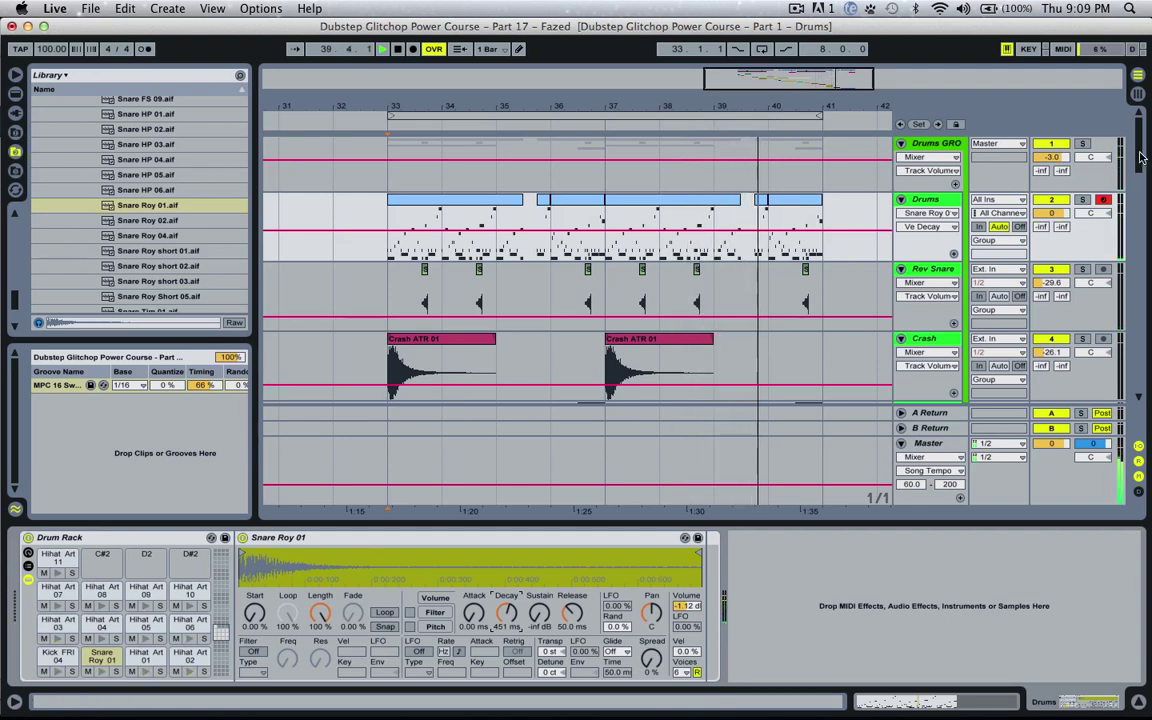
{"action": "left_click", "coordinate": [1080, 200]}
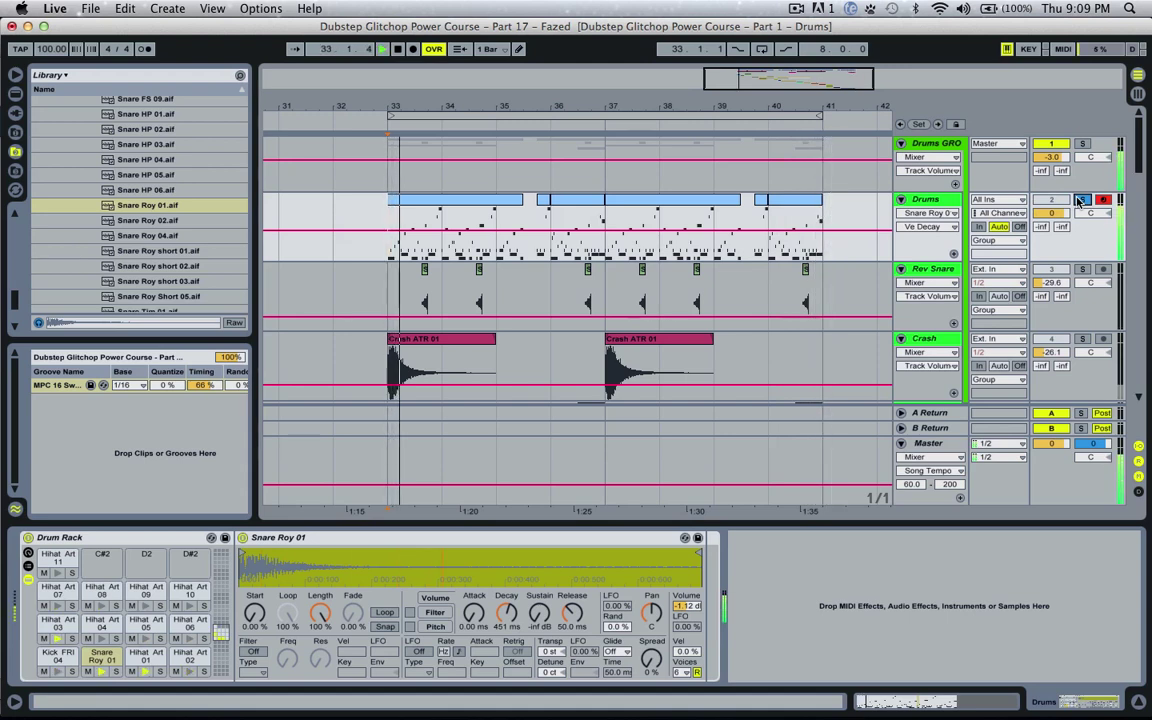
{"action": "left_click", "coordinate": [1079, 200]}
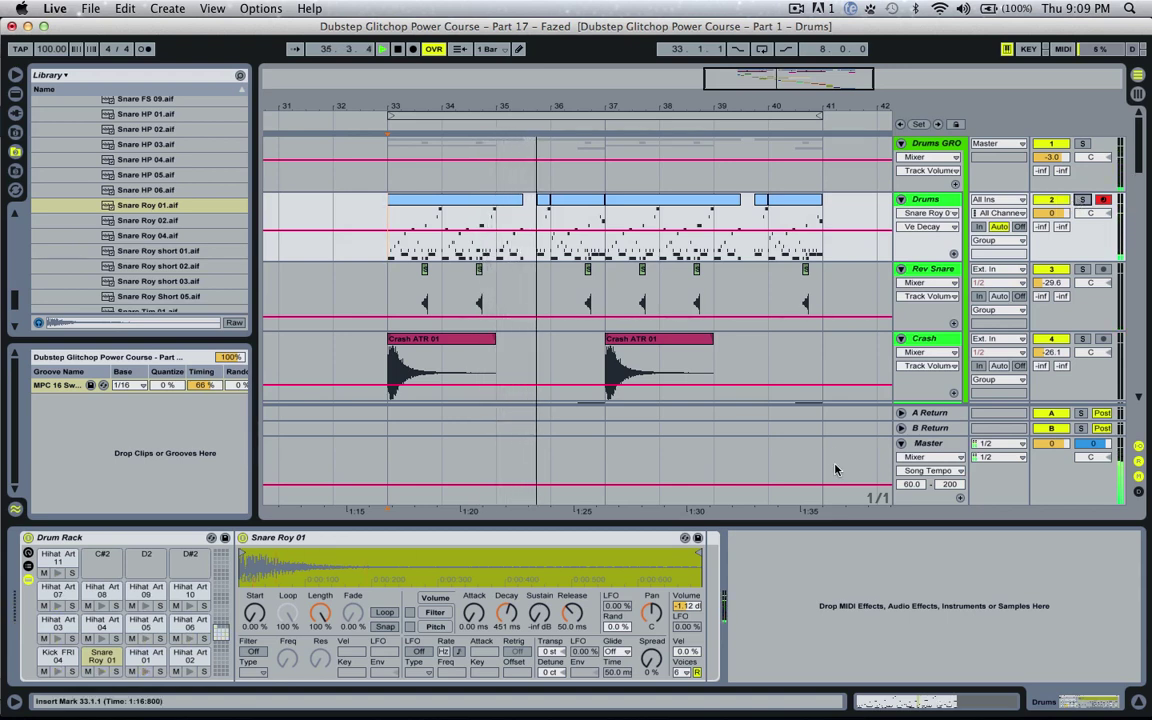
{"action": "key", "text": "space"}
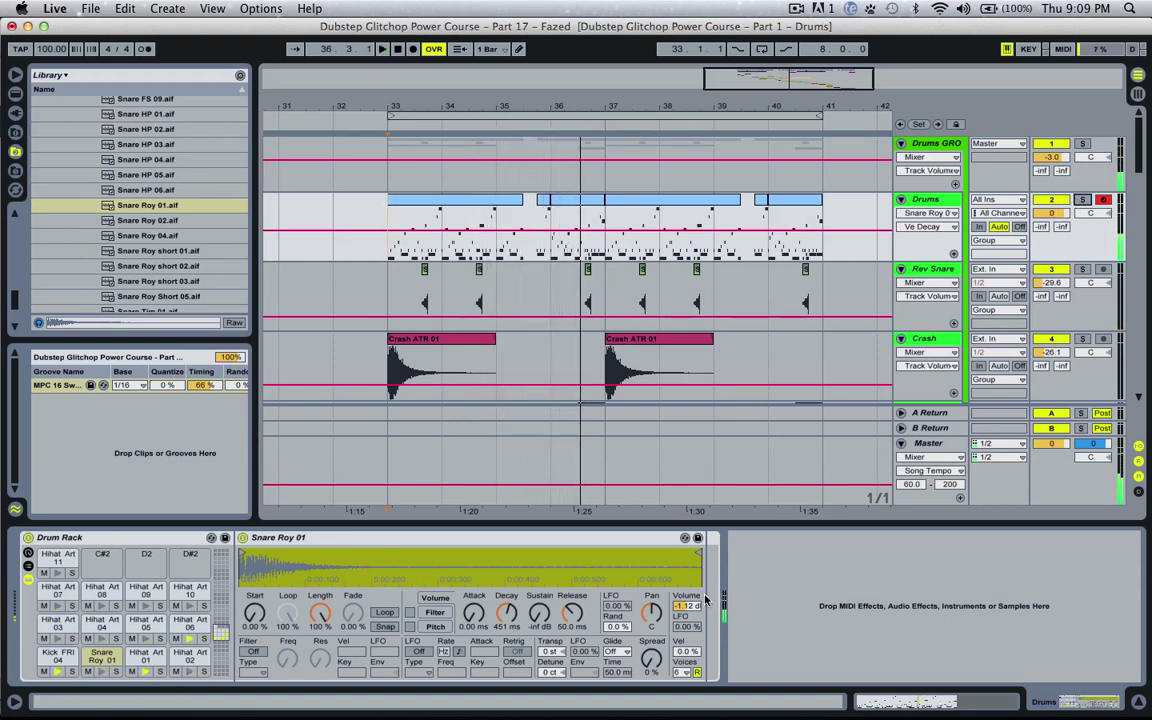
Set the Snare Roy 01 pad's volume to 0.00 dB and check it in playback.
{"action": "left_click", "coordinate": [687, 606]}
{"action": "key", "text": "space"}
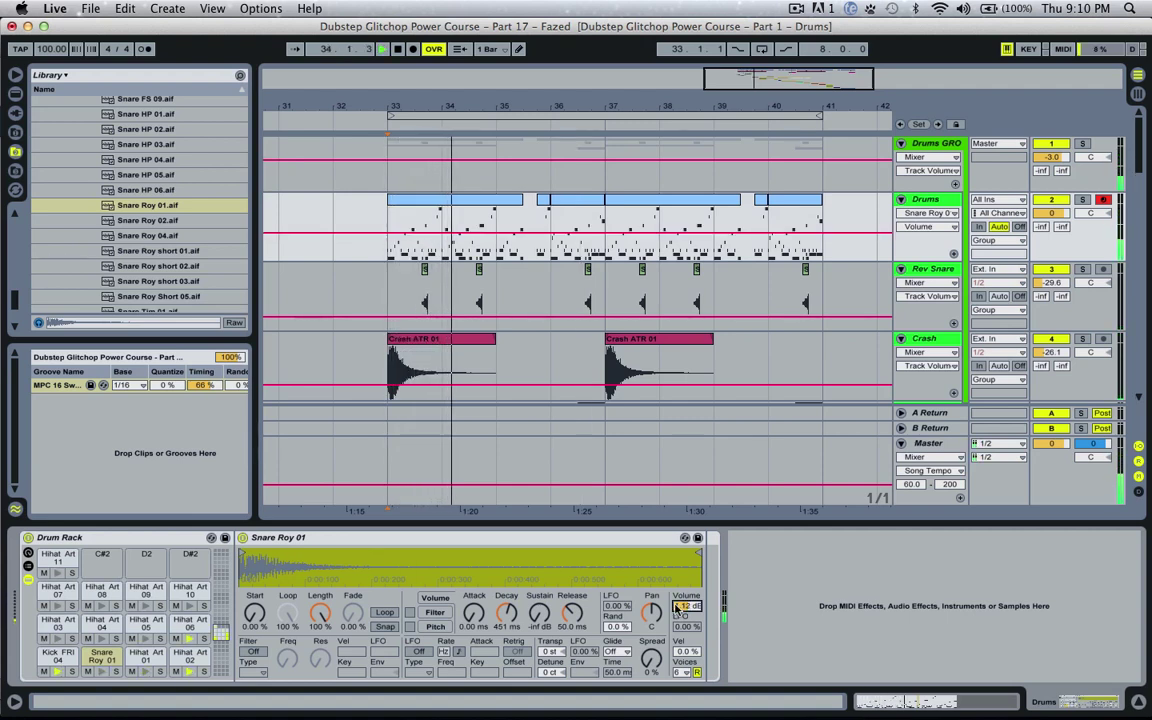
{"action": "key", "text": "space"}
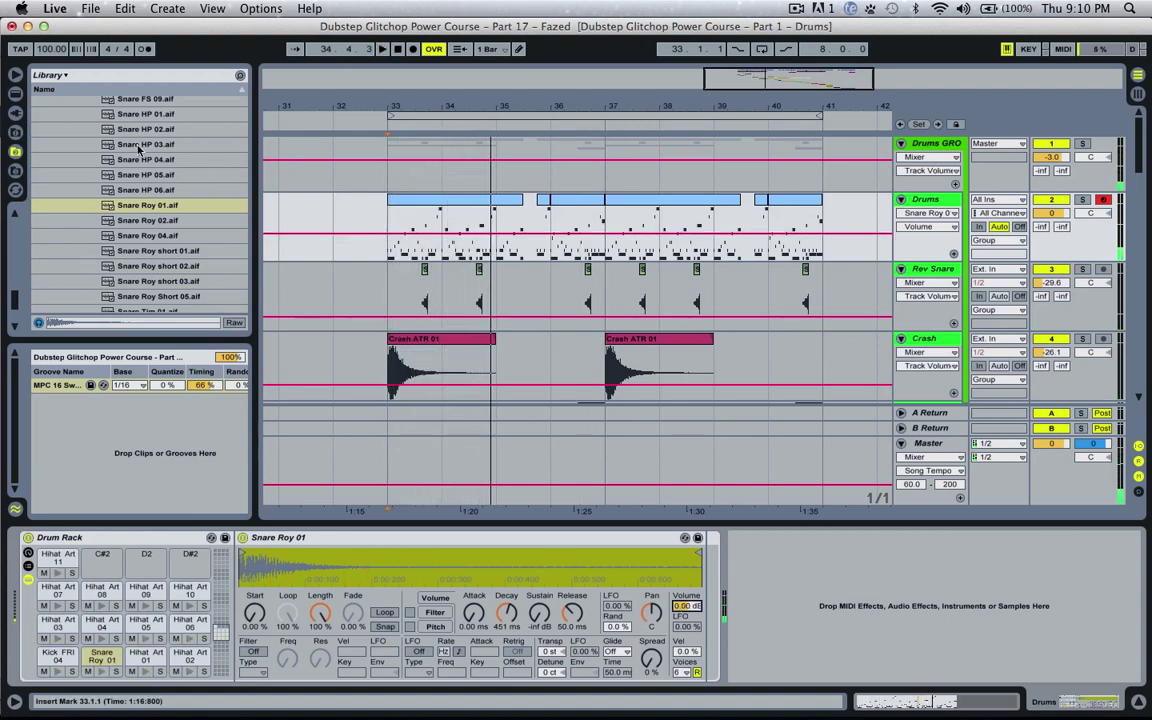
Add a Limiter after the Drum Rack on the Drums track.
{"action": "left_click", "coordinate": [15, 94]}
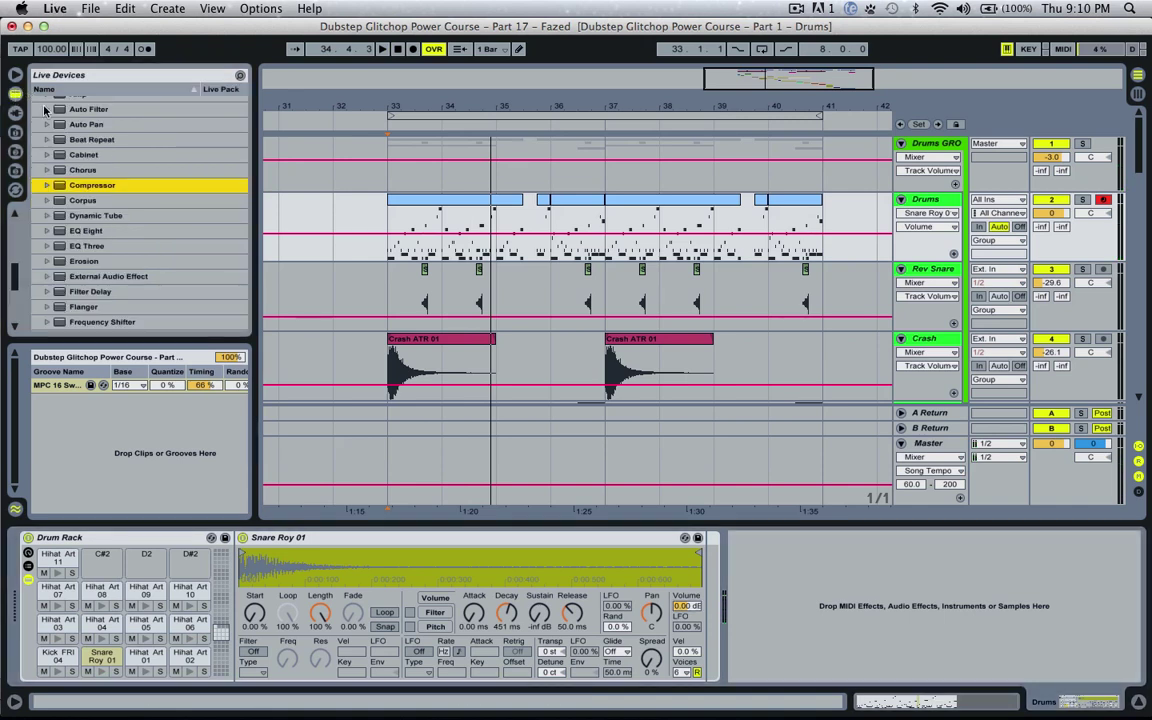
{"action": "scroll", "coordinate": [70, 180], "scroll_direction": "up", "scroll_amount": 2}
{"action": "scroll", "coordinate": [100, 240], "scroll_direction": "down", "scroll_amount": 5}
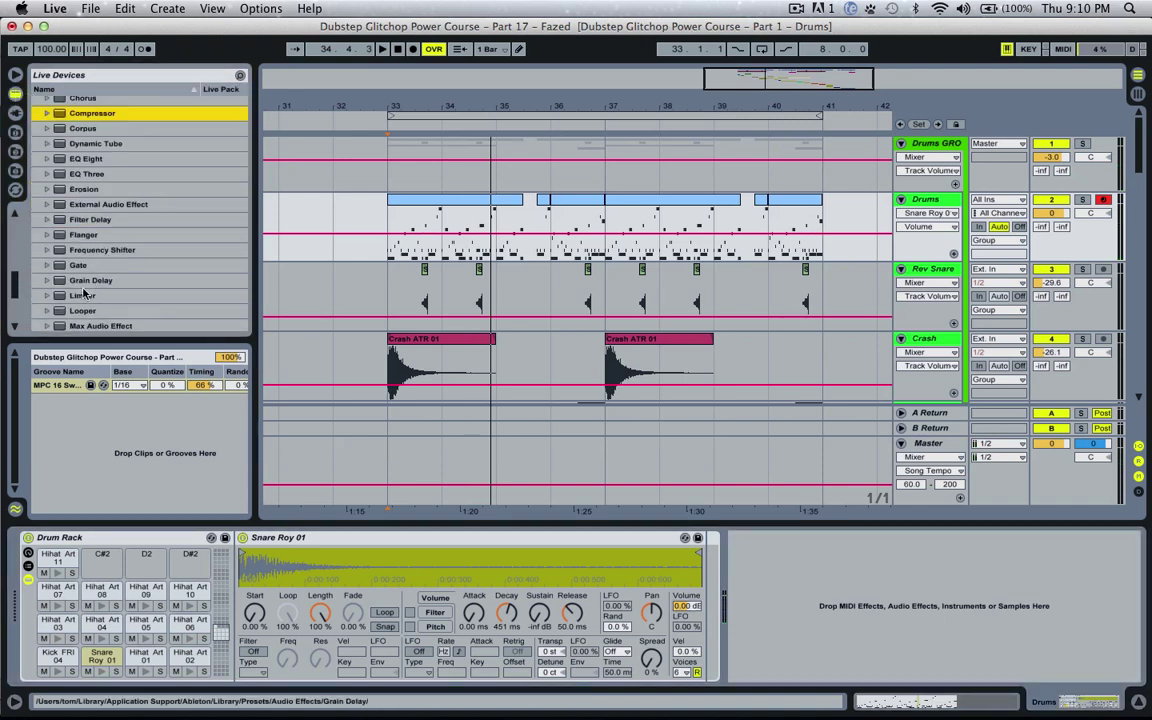
{"action": "double_click", "coordinate": [84, 295]}
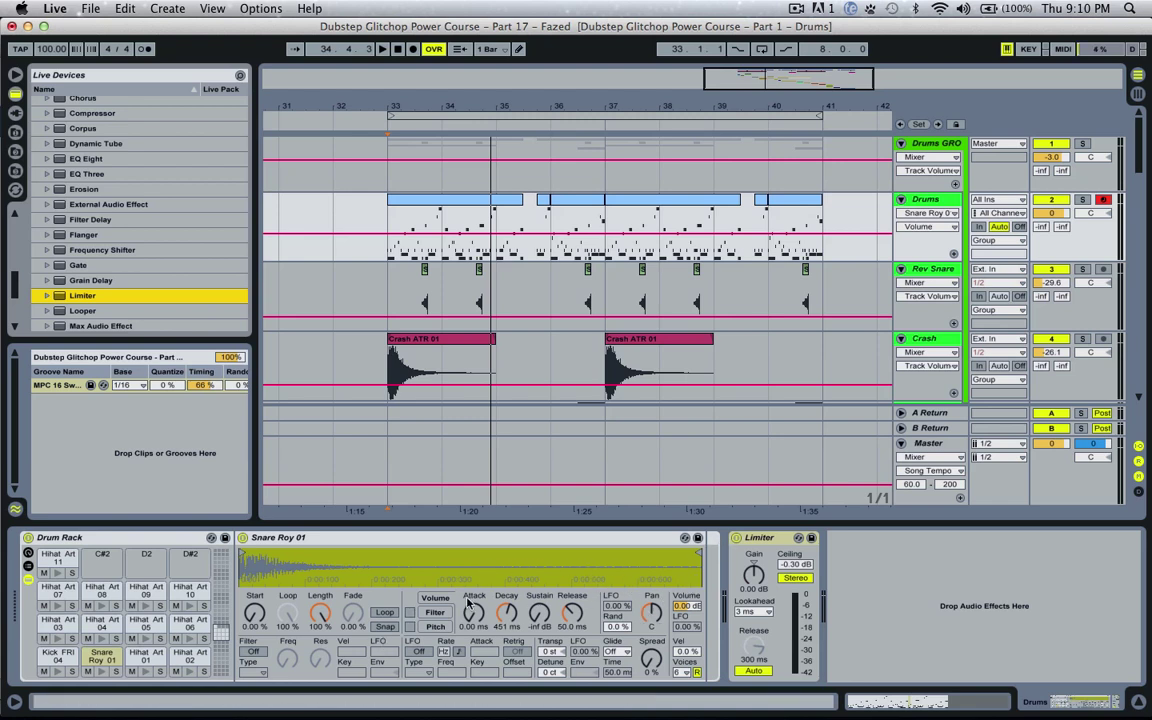
Set the Drums track Limiter's gain to 1.70 dB while playing the arrangement from bar 33, raising the system volume for monitoring.
{"action": "left_click", "coordinate": [756, 578]}
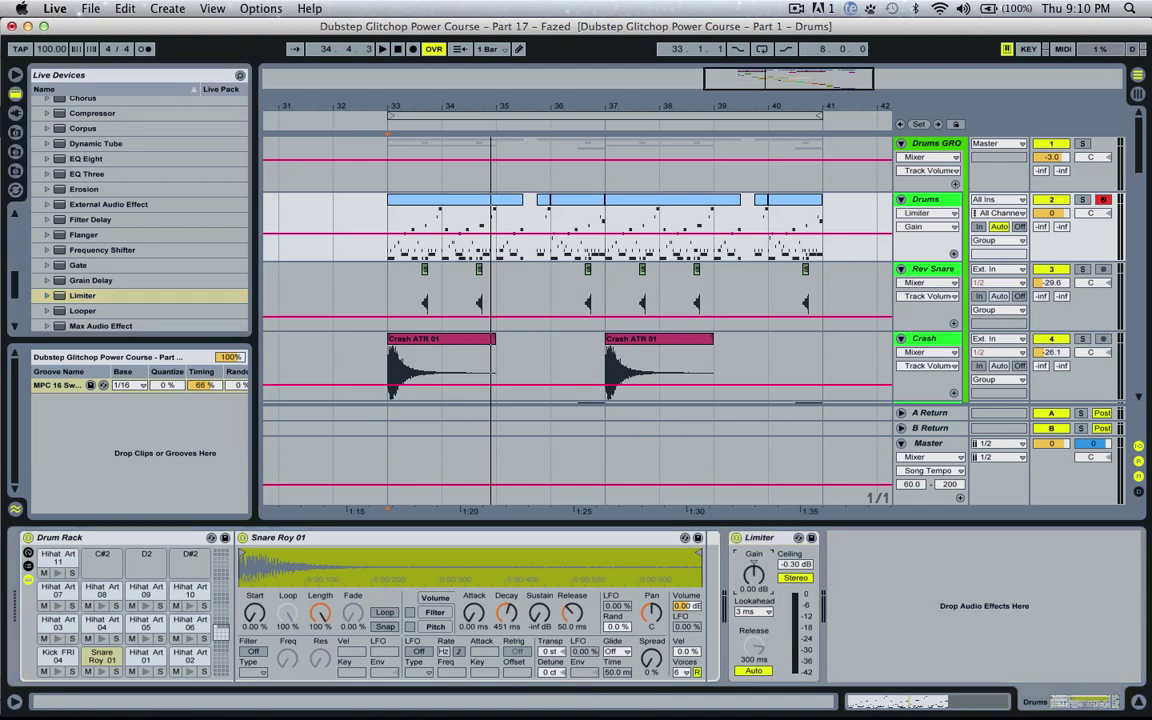
{"action": "left_click_drag", "start_coordinate": [756, 578], "coordinate": [756, 567]}
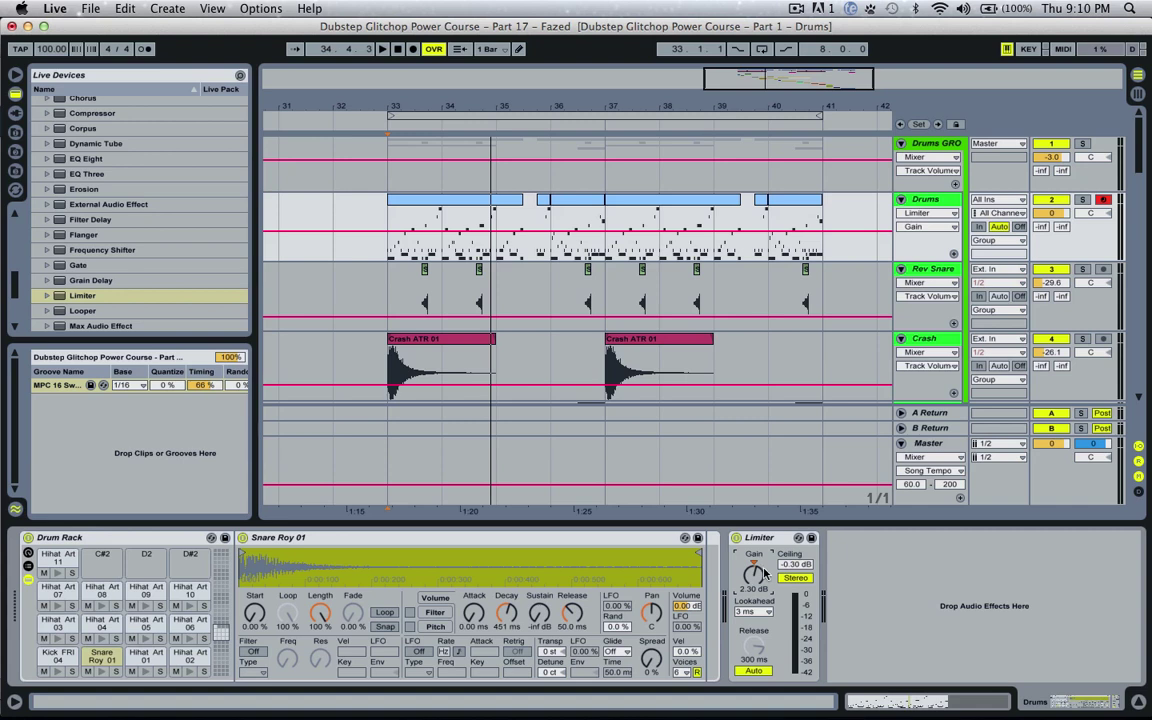
{"action": "left_click_drag", "start_coordinate": [756, 564], "coordinate": [757, 575]}
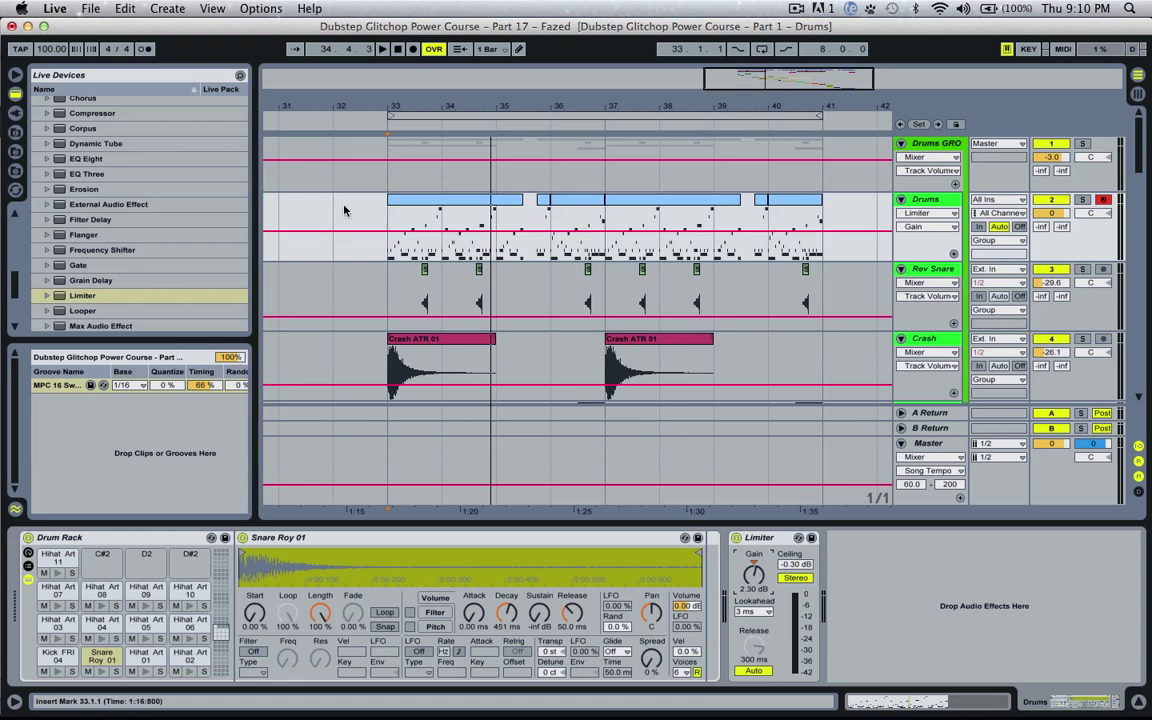
{"action": "key", "text": "space"}
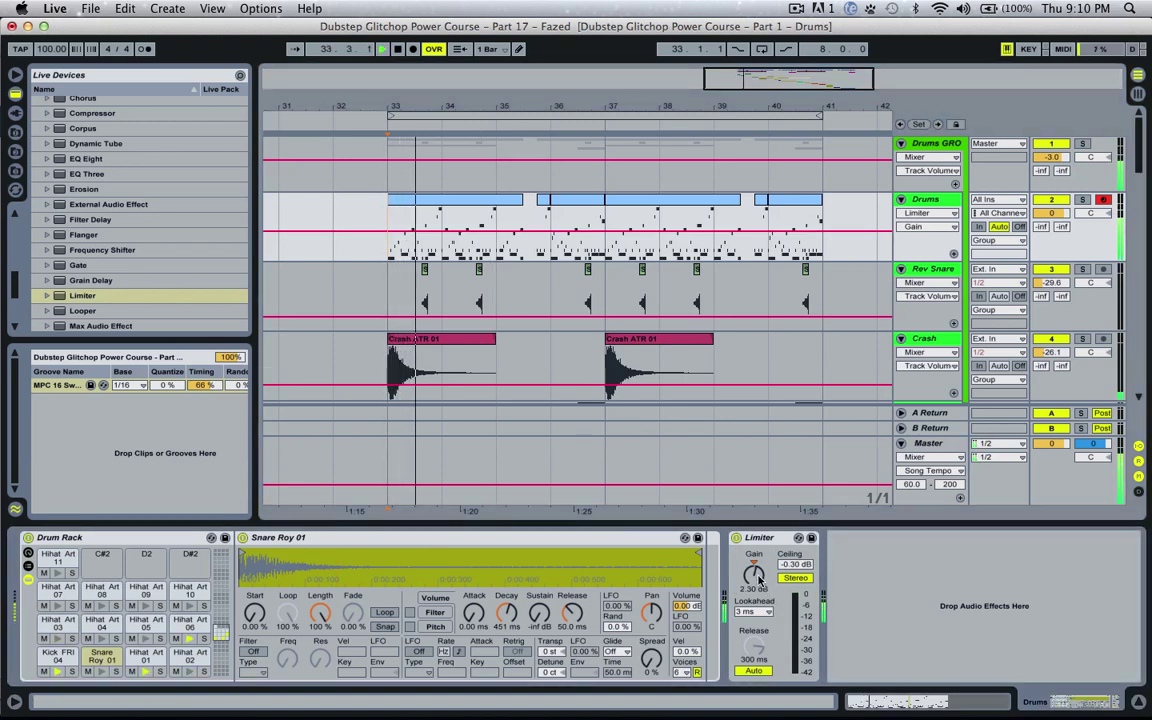
{"action": "left_click_drag", "start_coordinate": [757, 577], "coordinate": [756, 583]}
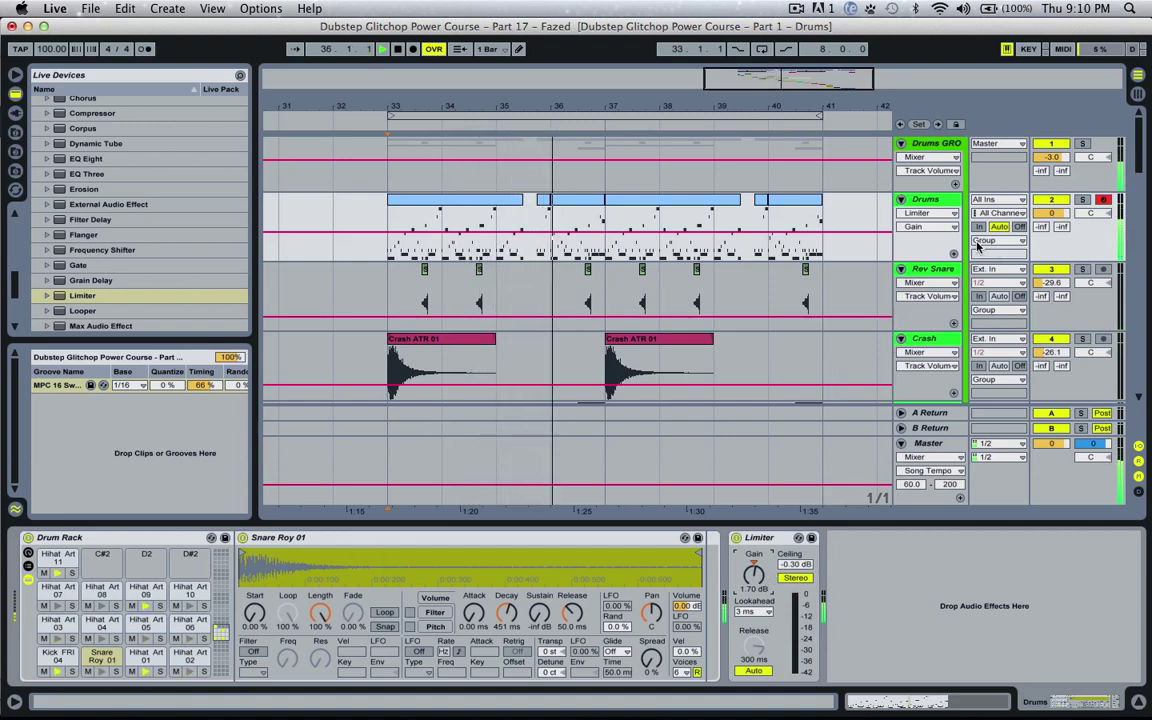
{"action": "key", "text": "XF86AudioRaiseVolume"}
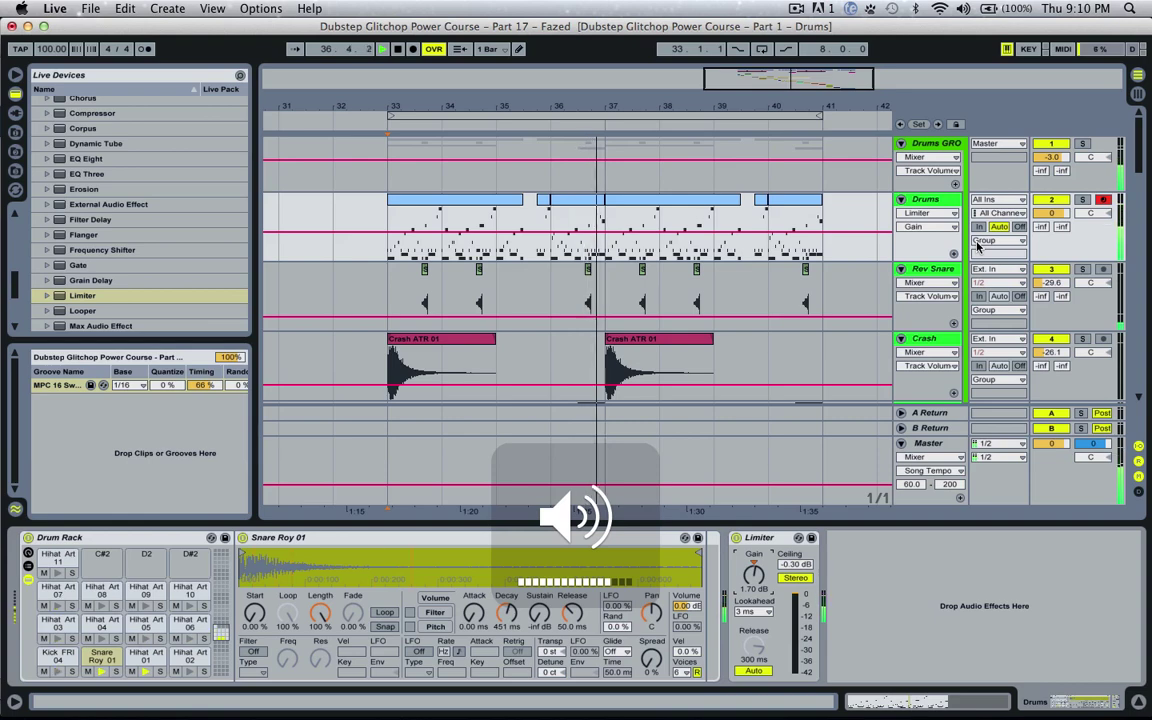
Look over the drum and bass tracks during playback, and turn on the arrangement loop for bars 33 to 41.
{"action": "scroll", "coordinate": [868, 234], "scroll_direction": "down", "scroll_amount": 5}
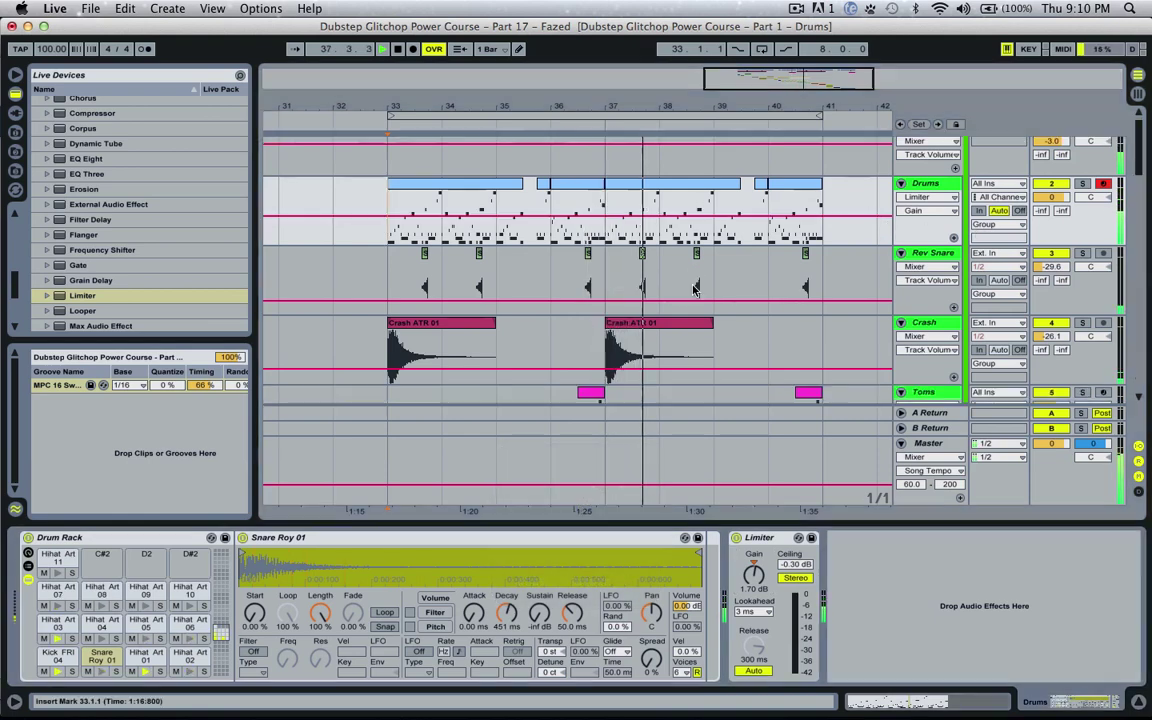
{"action": "scroll", "coordinate": [735, 290], "scroll_direction": "down", "scroll_amount": 2}
{"action": "scroll", "coordinate": [735, 290], "scroll_direction": "down", "scroll_amount": 3}
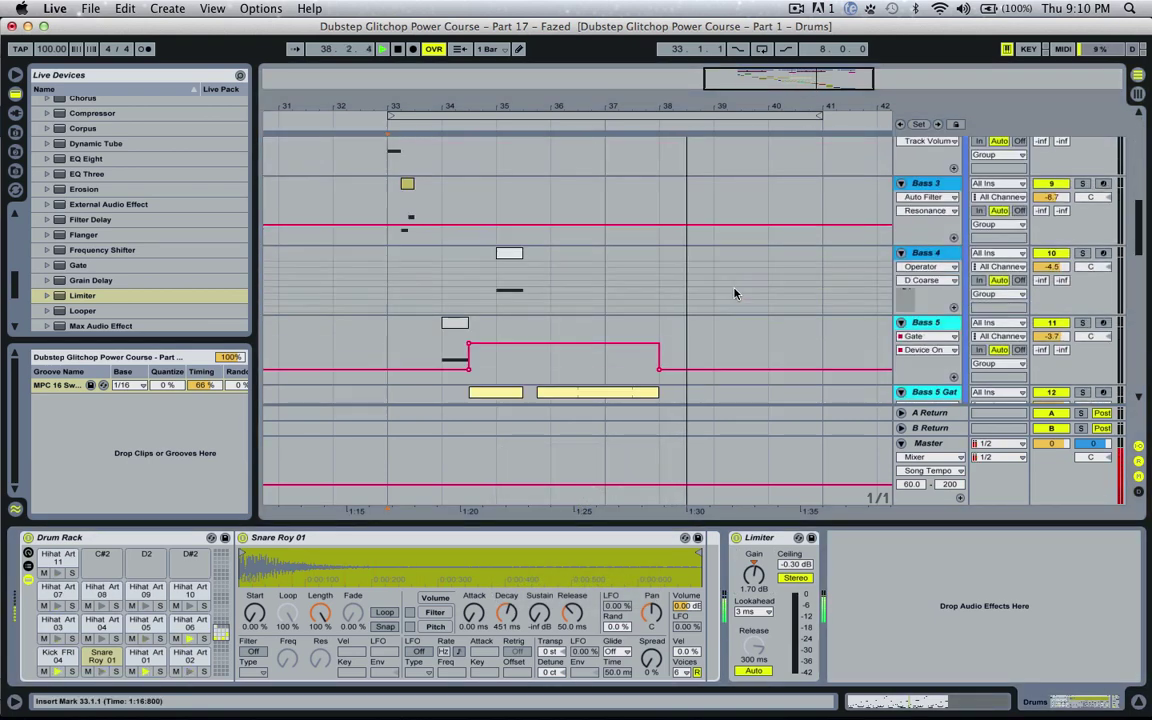
{"action": "scroll", "coordinate": [735, 290], "scroll_direction": "up", "scroll_amount": 8}
{"action": "scroll", "coordinate": [735, 292], "scroll_direction": "down", "scroll_amount": 4}
{"action": "scroll", "coordinate": [735, 295], "scroll_direction": "up", "scroll_amount": 2}
{"action": "scroll", "coordinate": [735, 295], "scroll_direction": "up", "scroll_amount": 3}
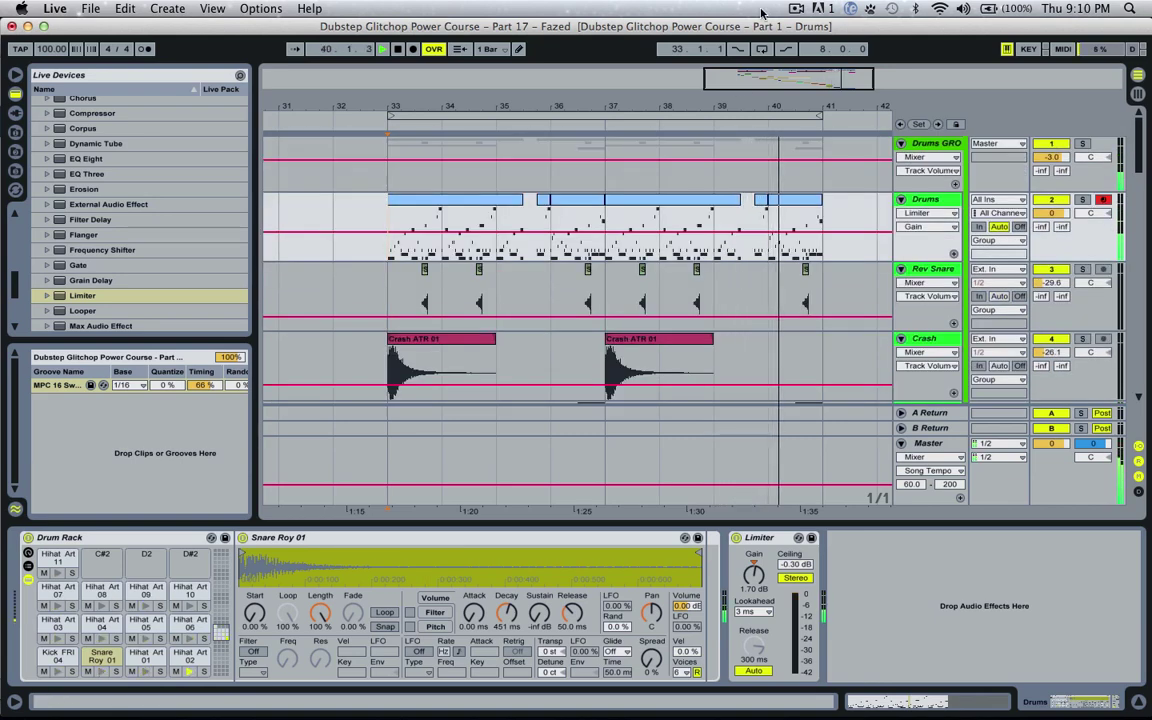
{"action": "key", "text": "super+l"}
{"action": "key", "text": "space"}
Insert a MIDI track below Bass 16, name it Synth 1, unfold it and colour it orange.
{"action": "scroll", "coordinate": [818, 252], "scroll_direction": "down", "scroll_amount": 4}
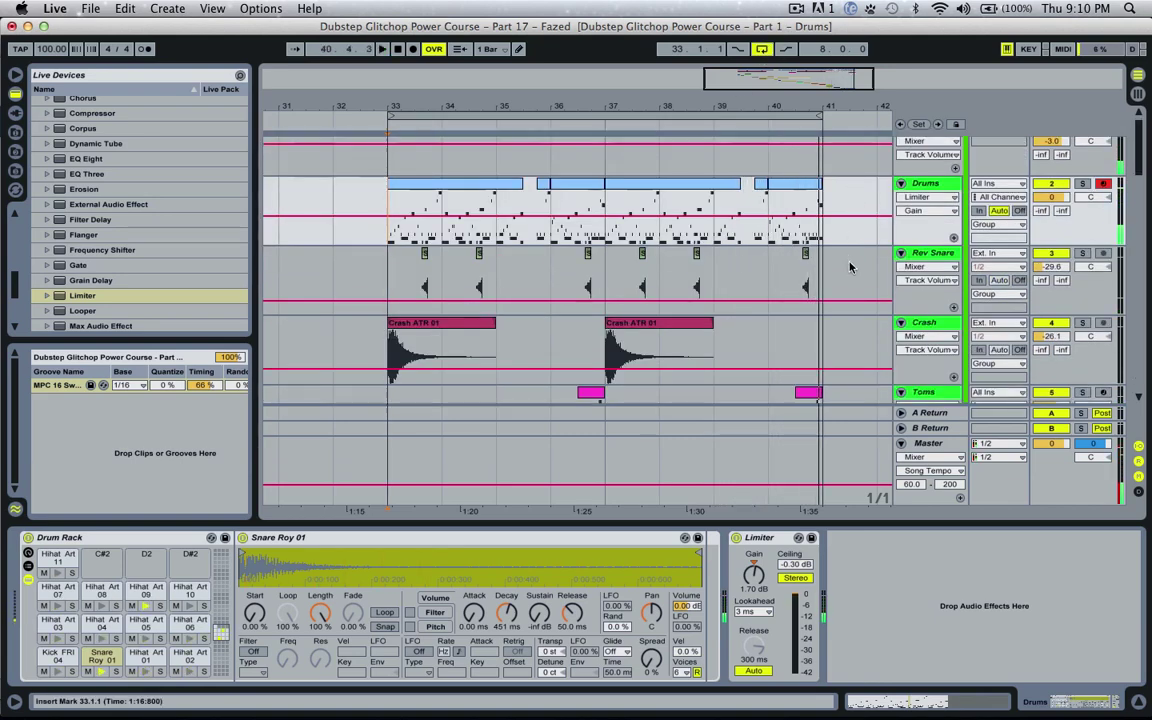
{"action": "left_click", "coordinate": [928, 292]}
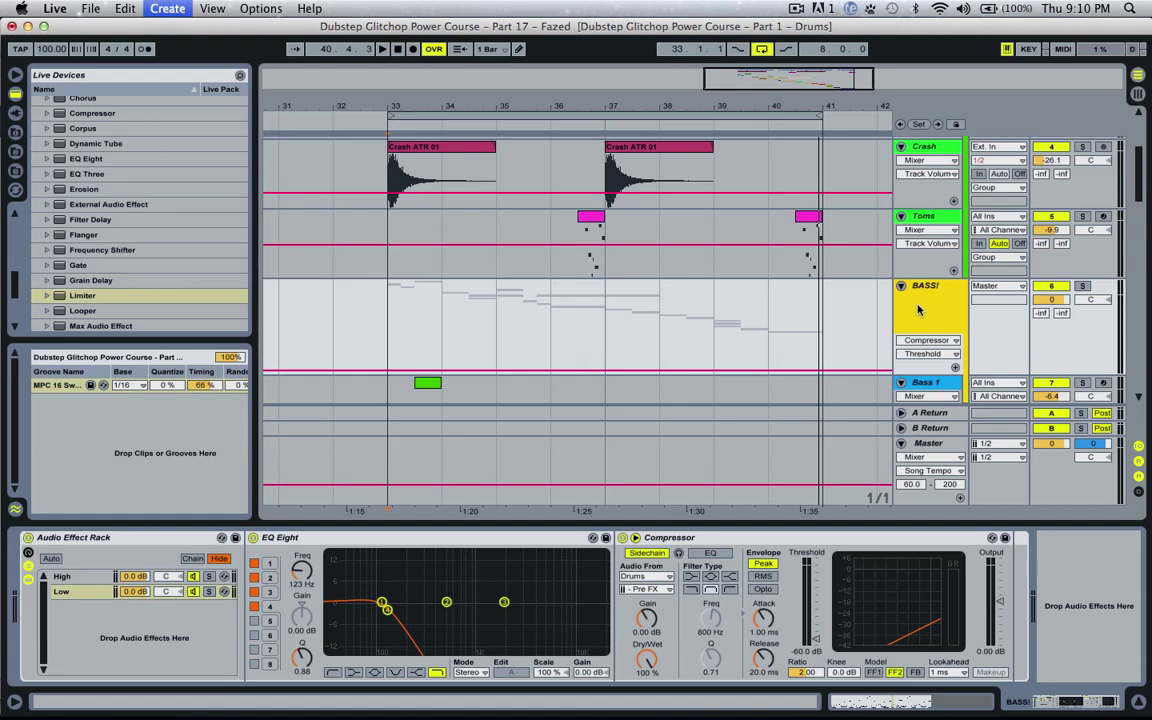
{"action": "key", "text": "super+shift+t"}
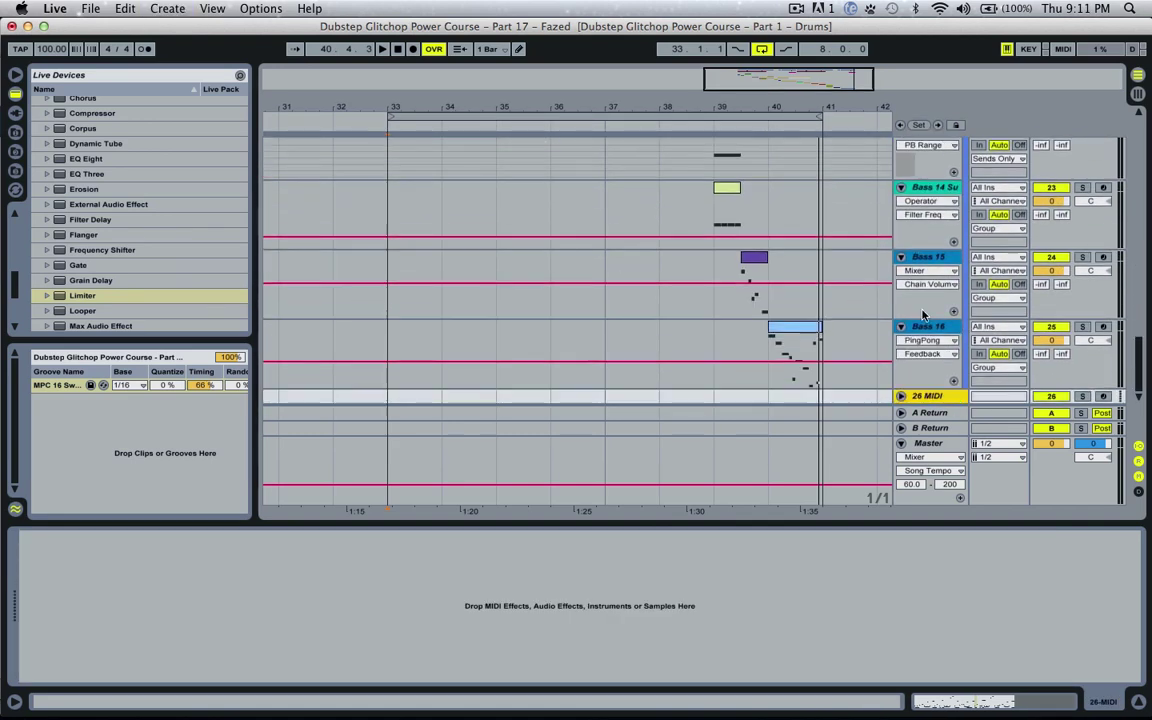
{"action": "left_click", "coordinate": [901, 396]}
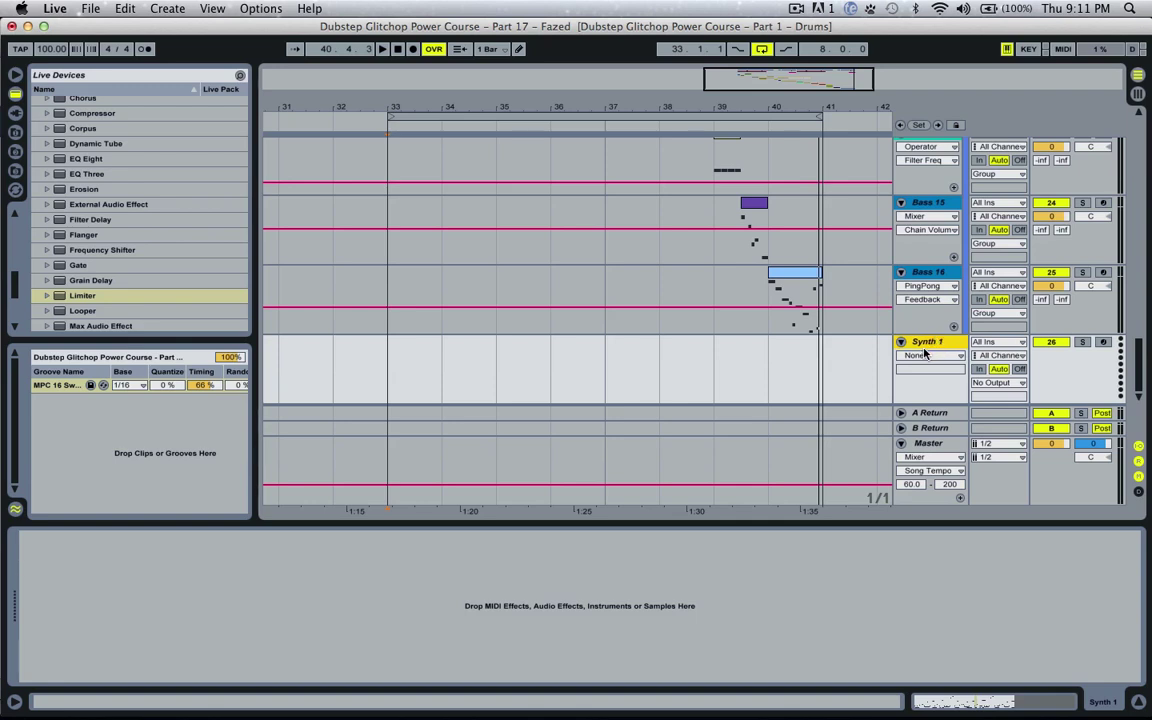
{"action": "right_click", "coordinate": [938, 351]}
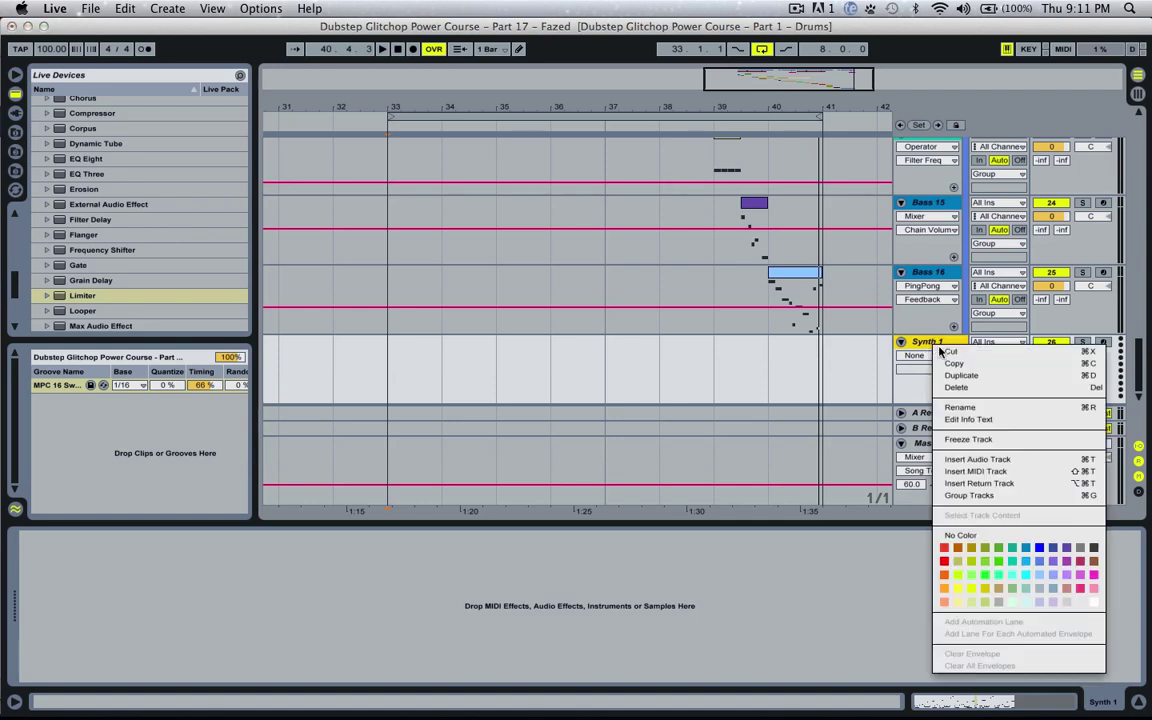
{"action": "left_click", "coordinate": [946, 575]}
Insert a one-bar MIDI clip at bar 33 on Synth 1 and extend it to bar 41.
{"action": "left_click", "coordinate": [390, 357]}
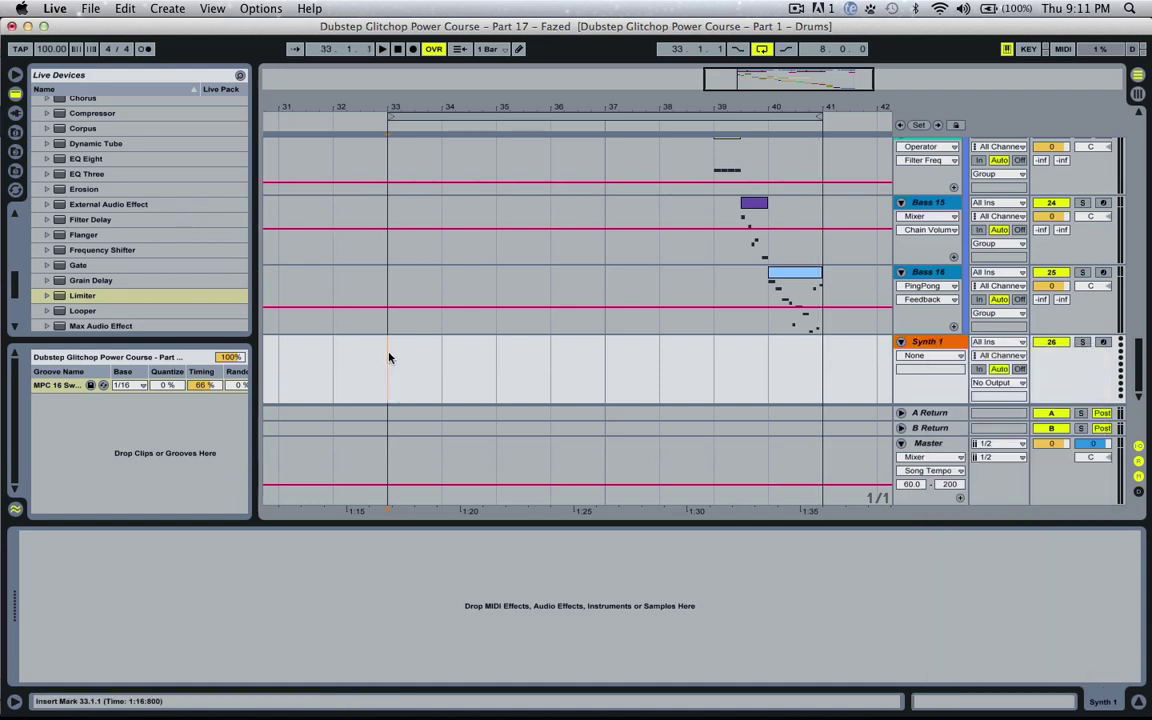
{"action": "left_click_drag", "start_coordinate": [390, 357], "coordinate": [423, 366]}
{"action": "key", "text": "super+shift+m"}
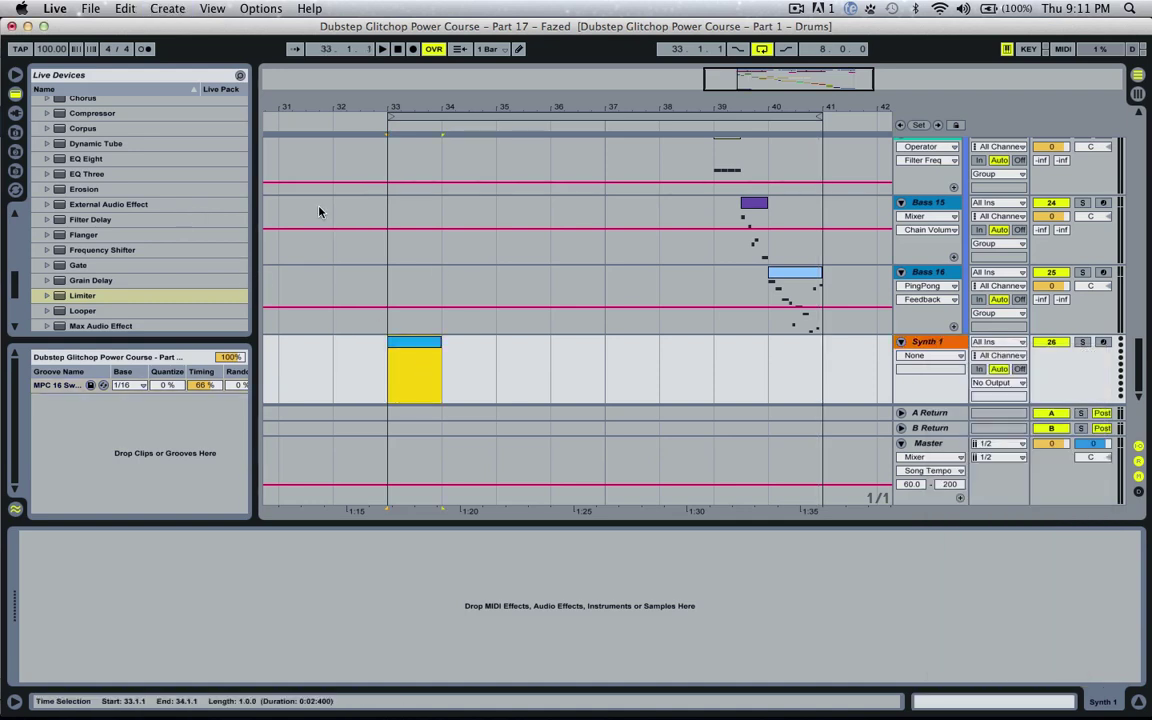
{"action": "left_click_drag", "start_coordinate": [442, 347], "coordinate": [814, 352]}
Load Operator on Synth 1 and set oscillator A's wave to Saw D.
{"action": "scroll", "coordinate": [68, 170], "scroll_direction": "up", "scroll_amount": 10}
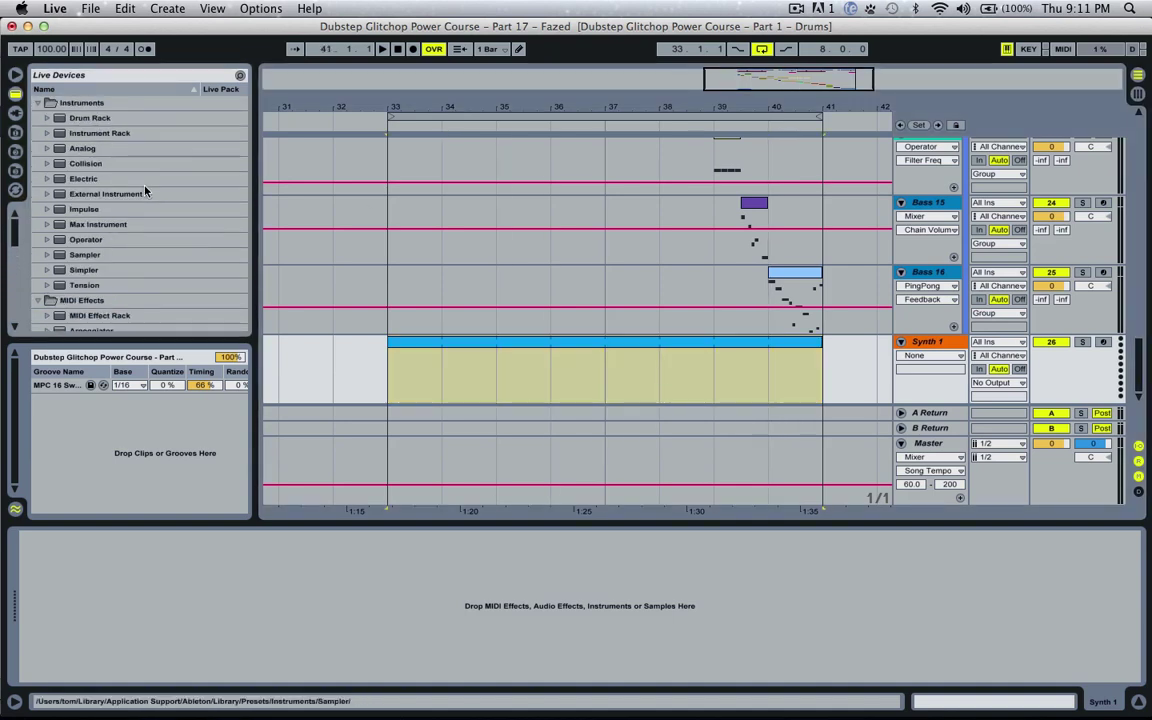
{"action": "left_click", "coordinate": [100, 240]}
{"action": "double_click", "coordinate": [101, 240]}
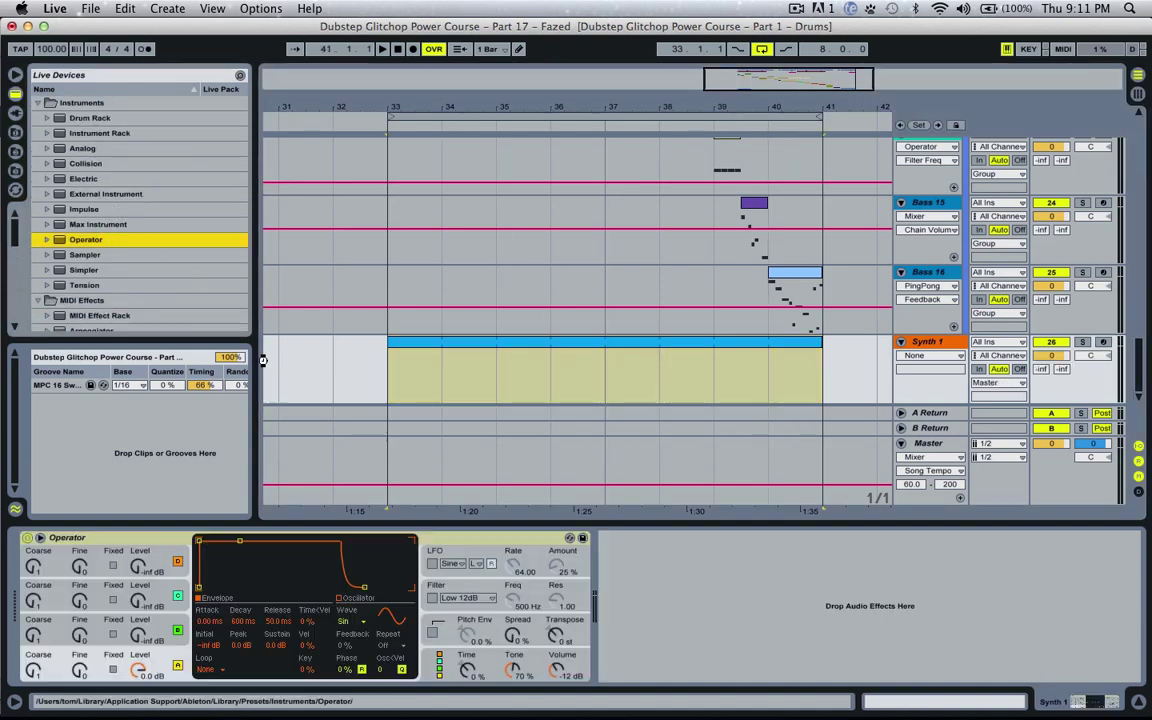
{"action": "left_click", "coordinate": [354, 621]}
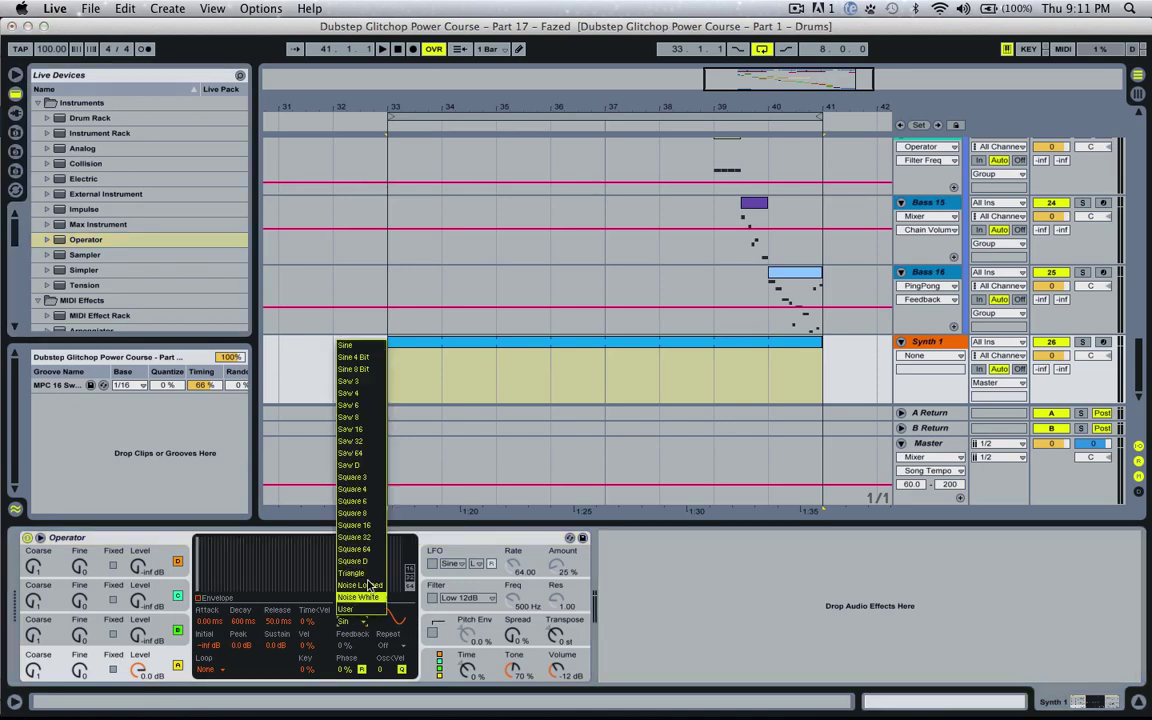
{"action": "left_click", "coordinate": [380, 466]}
Add a short three-note chord at 1.1.3 in the Synth 1 clip and raise it an octave to span D3 to A3.
{"action": "double_click", "coordinate": [398, 372]}
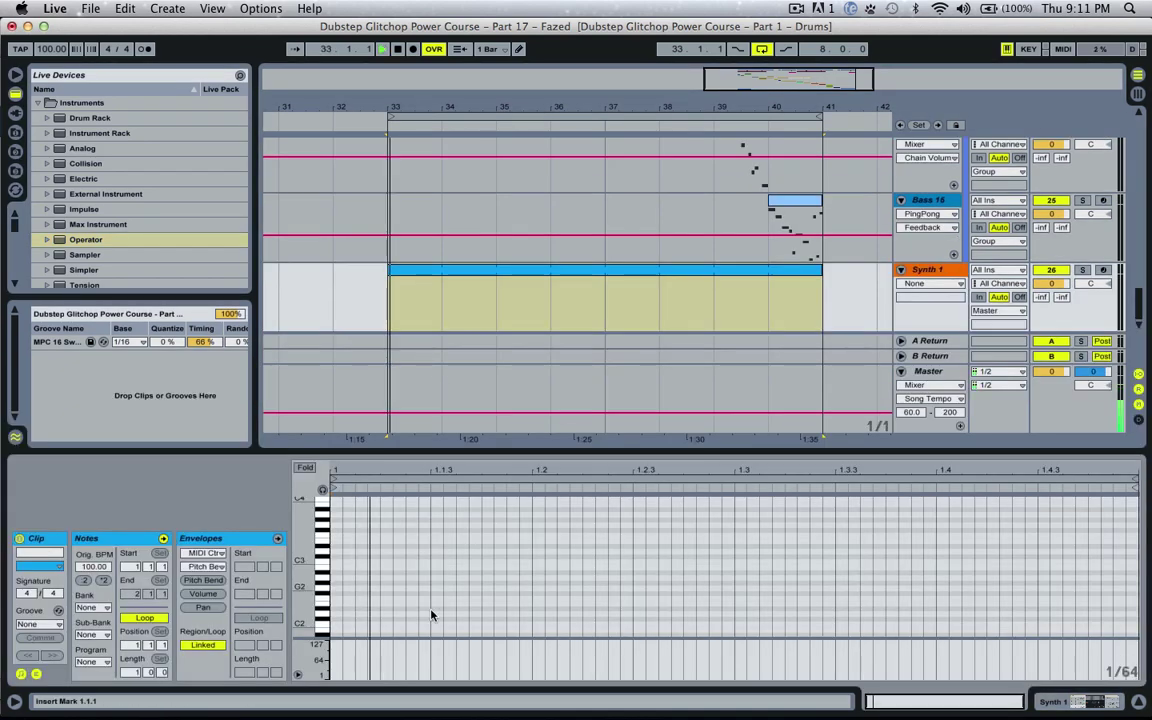
{"action": "key", "text": "space"}
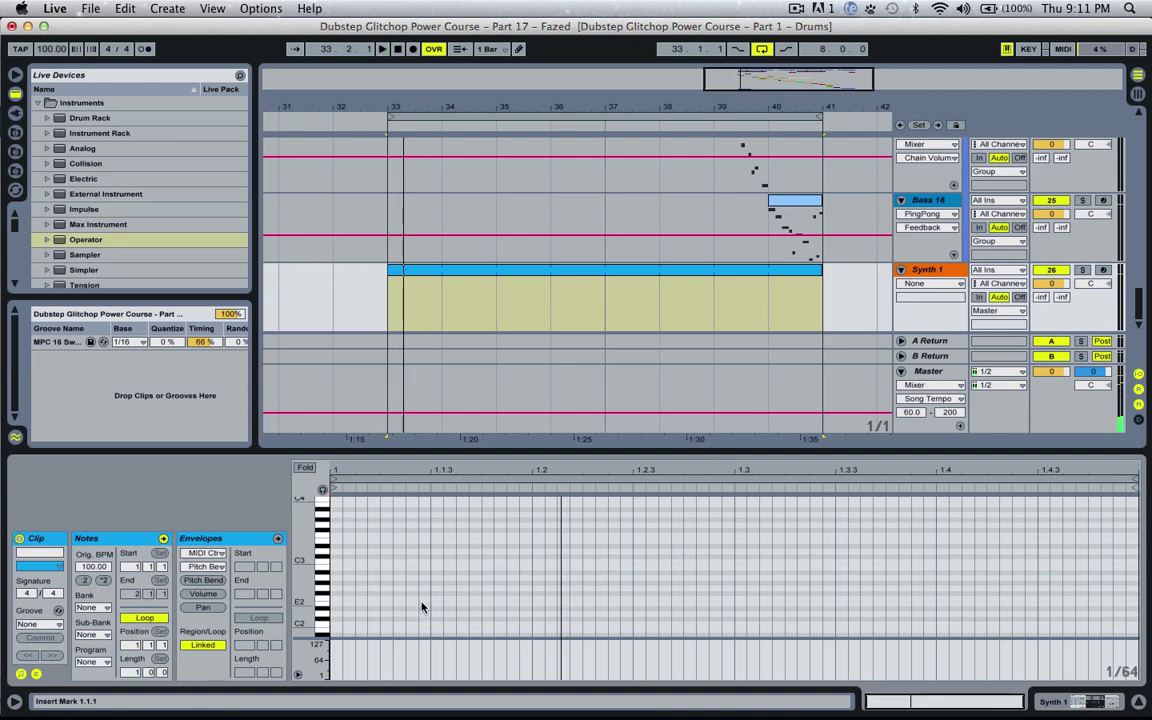
{"action": "double_click", "coordinate": [437, 615]}
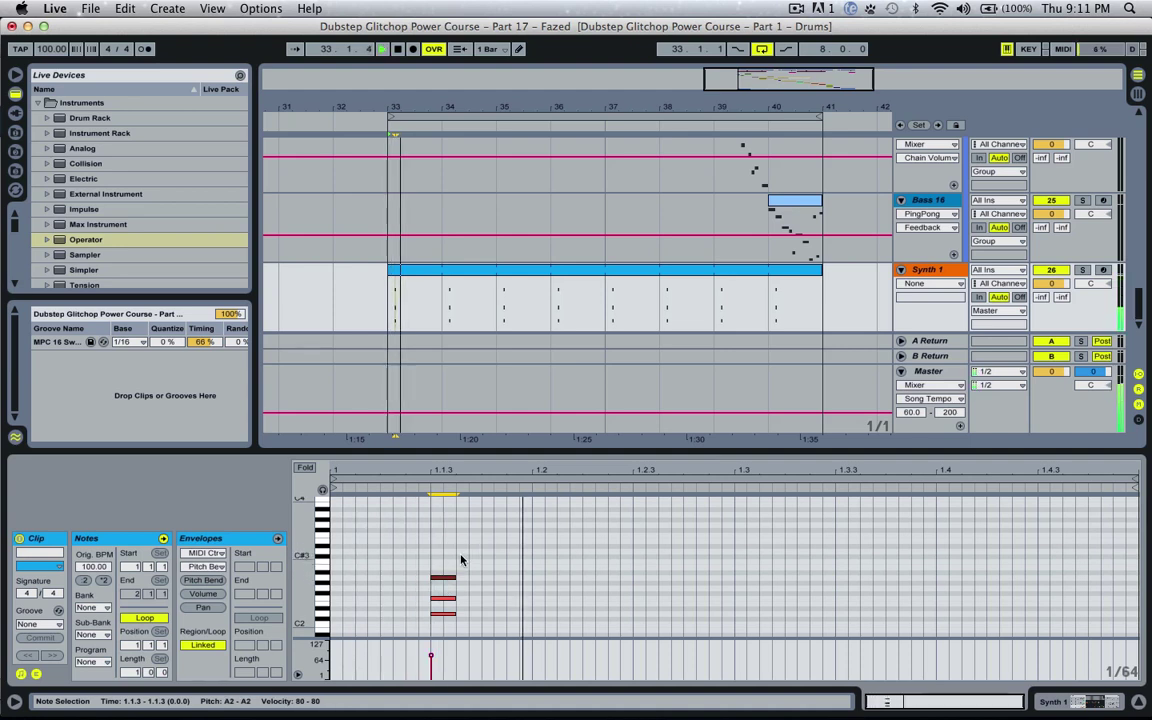
{"action": "left_click_drag", "start_coordinate": [409, 558], "coordinate": [459, 628]}
{"action": "key", "text": "space"}
{"action": "key", "text": "super+l"}
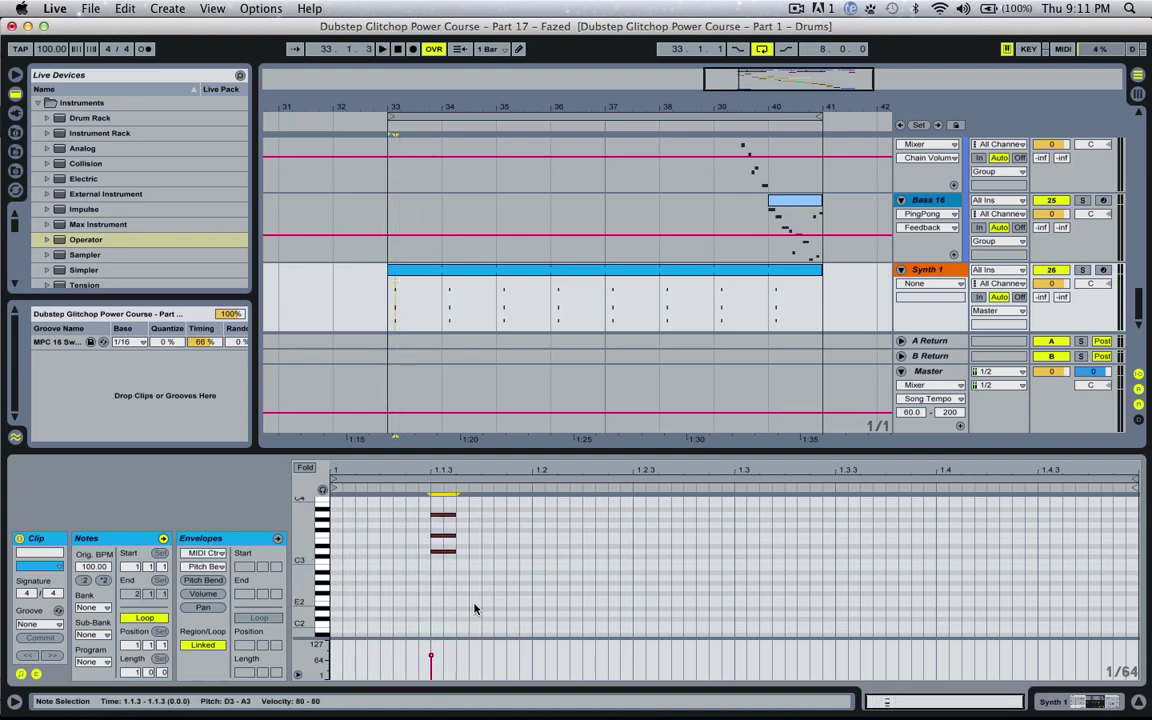
Use a 1/16 grid to copy the chord to 1.2.3, 1.3.3, 1.4.2 and 1.4.3, lowering the 1.4.2 copy an octave.
{"action": "key", "text": "super+2"}
{"action": "key", "text": "super+2"}
{"action": "key", "text": "super+2"}
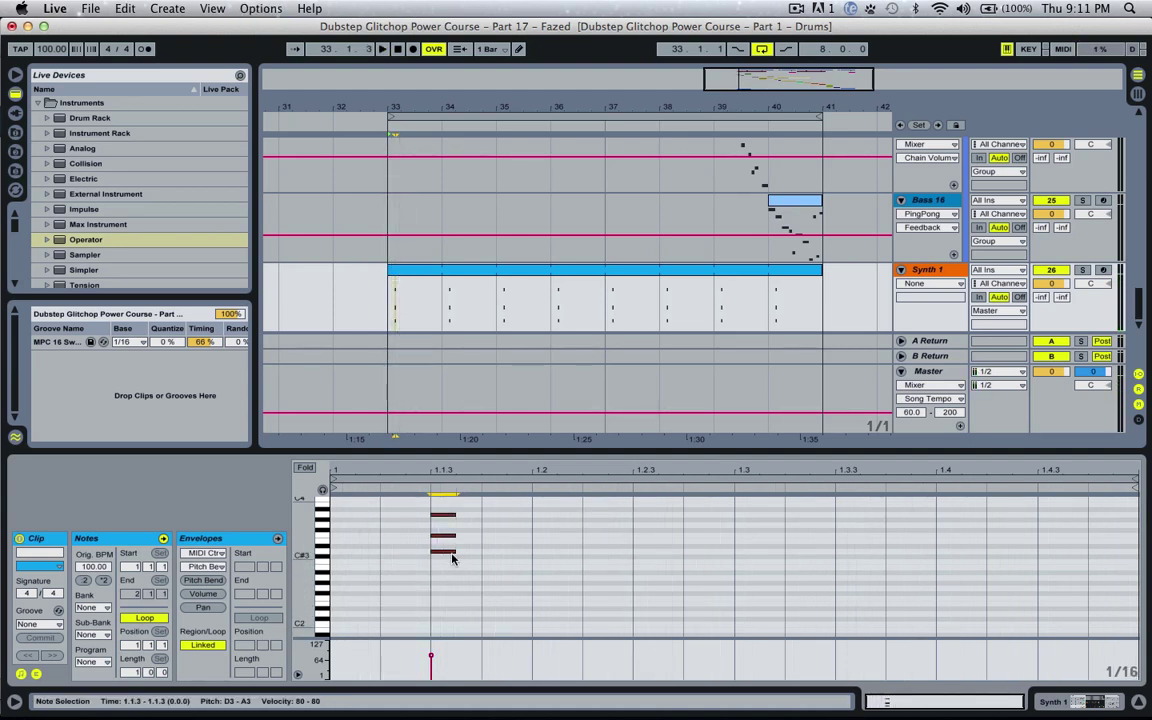
{"action": "left_click_drag", "start_coordinate": [450, 555], "coordinate": [1005, 557]}
{"action": "key", "text": "super+1"}
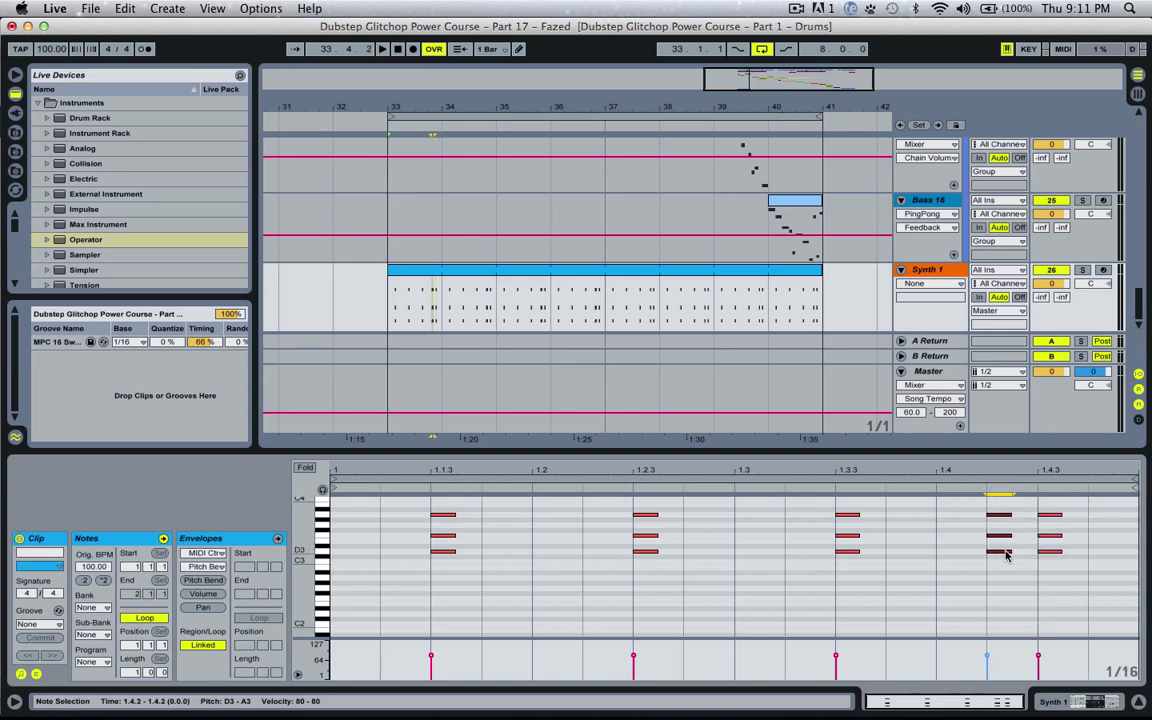
Apply the MPC 16 Swing groove to the Synth 1 clip and set the track volume to -10.0 dB during playback.
{"action": "left_click_drag", "start_coordinate": [68, 345], "coordinate": [432, 295]}
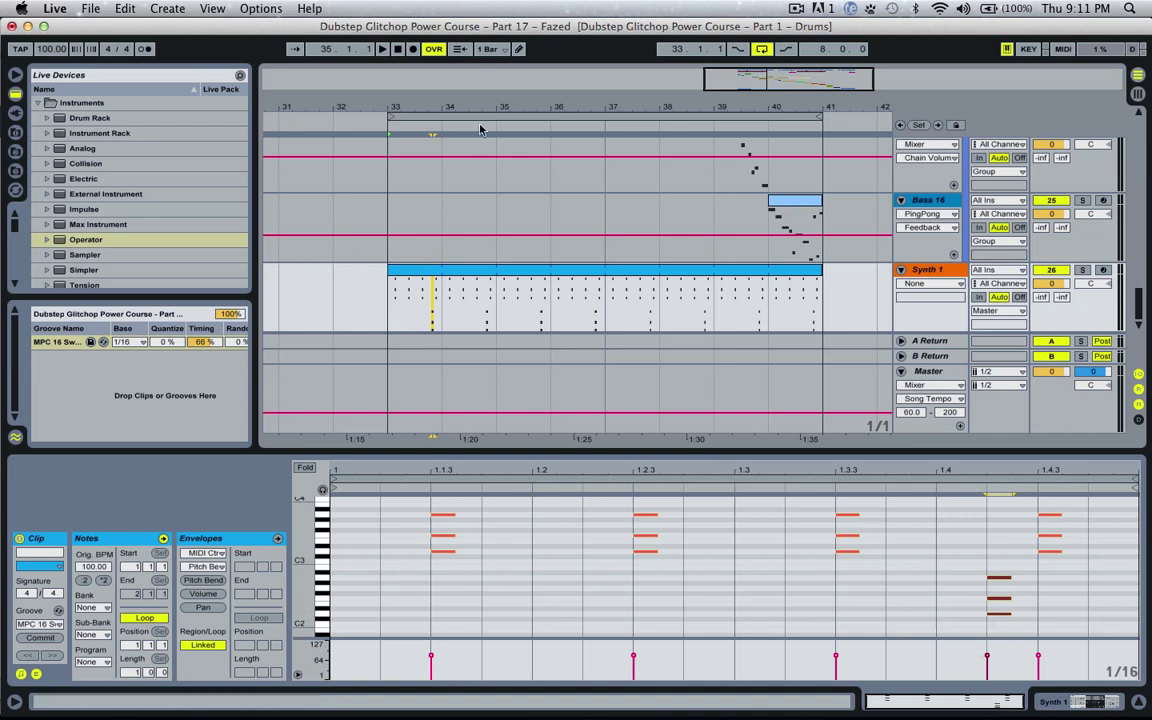
{"action": "key", "text": "space"}
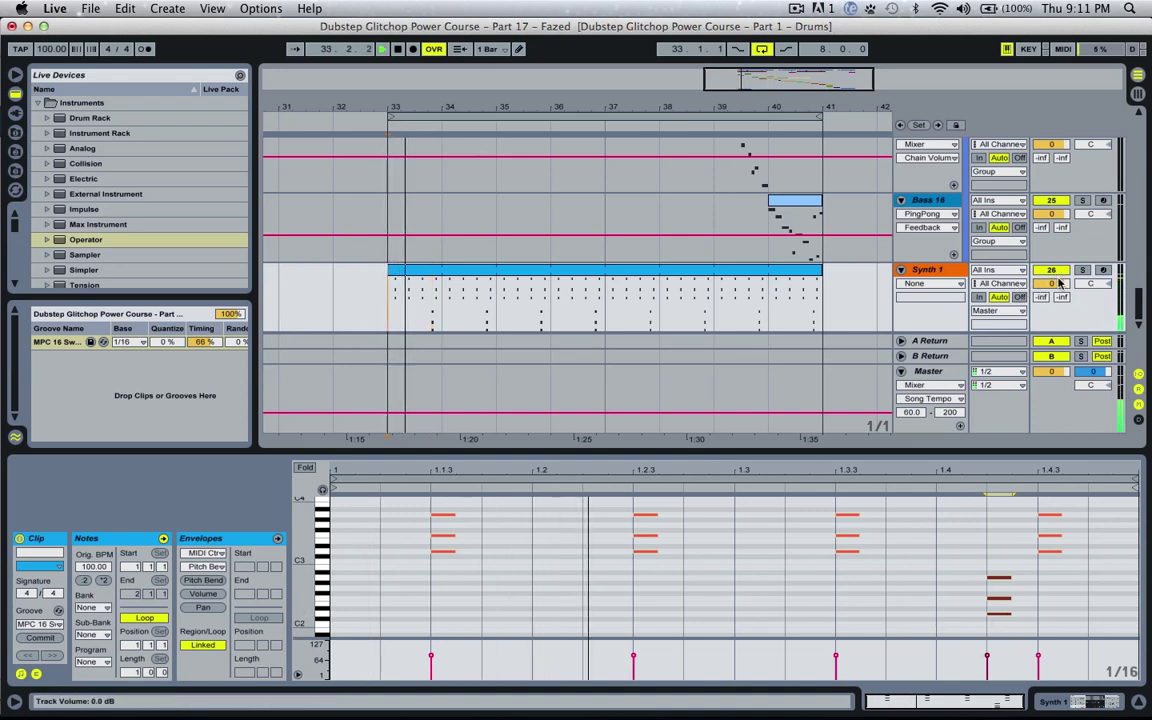
{"action": "left_click_drag", "start_coordinate": [1051, 283], "coordinate": [1051, 304]}
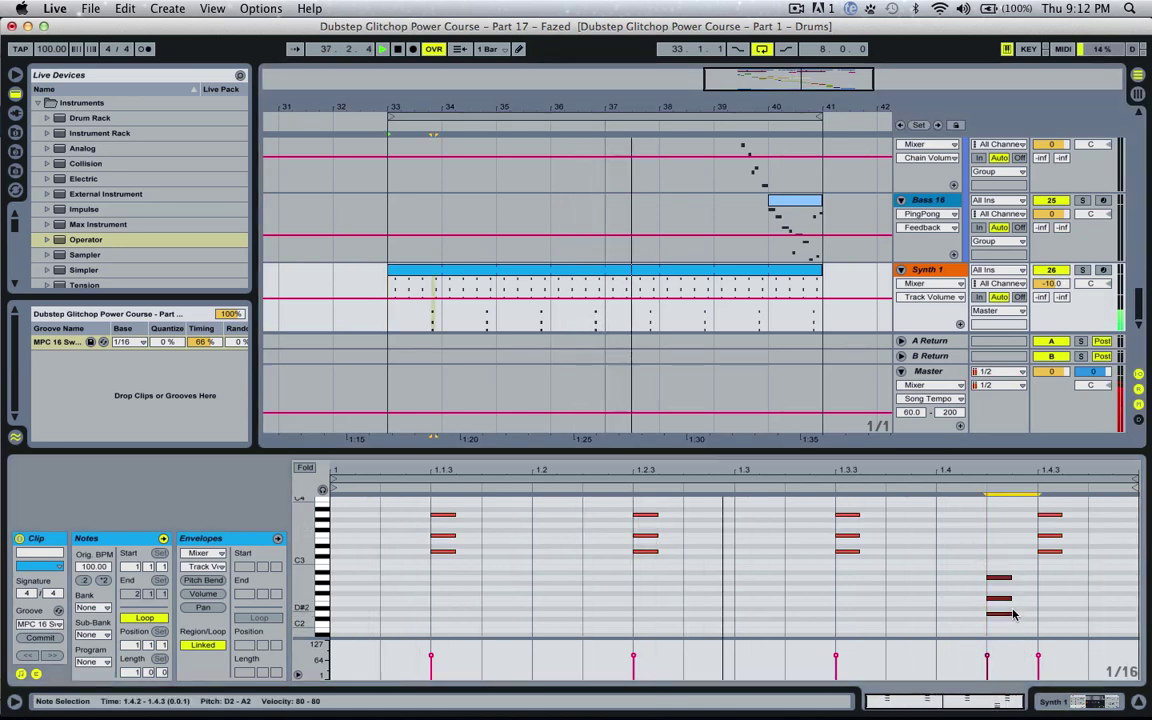
Shorten the low chord at 1.4.2, copy it to 1.4.4 at the same pitches, and play the pattern.
{"action": "left_click", "coordinate": [980, 562]}
{"action": "left_click_drag", "start_coordinate": [980, 562], "coordinate": [1097, 623]}
{"action": "key", "text": "space"}
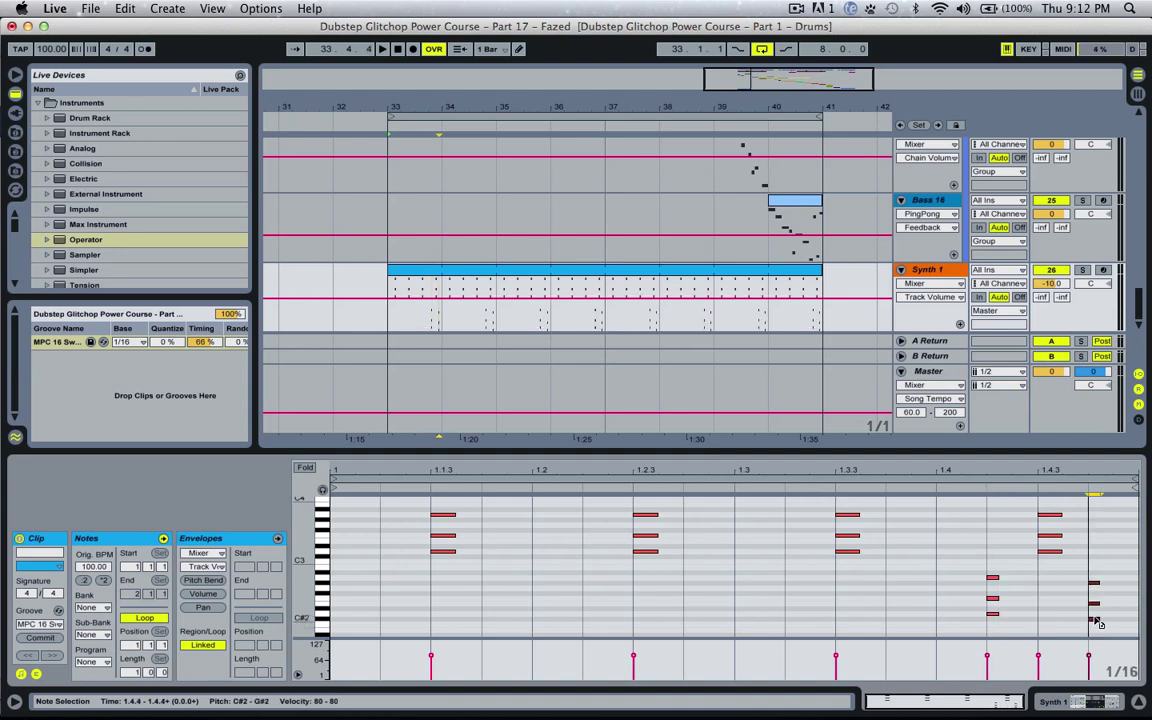
{"action": "key", "text": "space"}
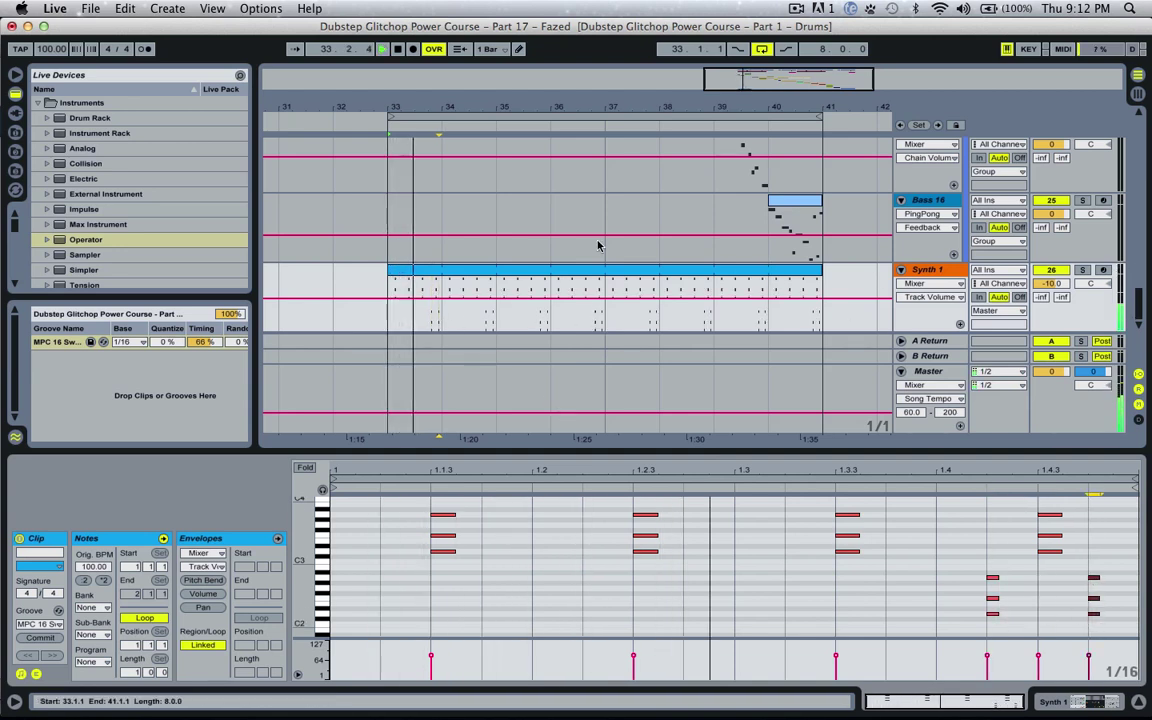
Add a Reverb after Operator on Synth 1 with decay time 344 ms, size 0.46 and dry/wet 37% while listening.
{"action": "scroll", "coordinate": [125, 228], "scroll_direction": "down", "scroll_amount": 5}
{"action": "scroll", "coordinate": [125, 228], "scroll_direction": "down", "scroll_amount": 10}
{"action": "left_click_drag", "start_coordinate": [82, 188], "coordinate": [985, 577]}
{"action": "left_click_drag", "start_coordinate": [761, 612], "coordinate": [761, 716]}
{"action": "key", "text": "space"}
{"action": "left_click_drag", "start_coordinate": [805, 660], "coordinate": [805, 710]}
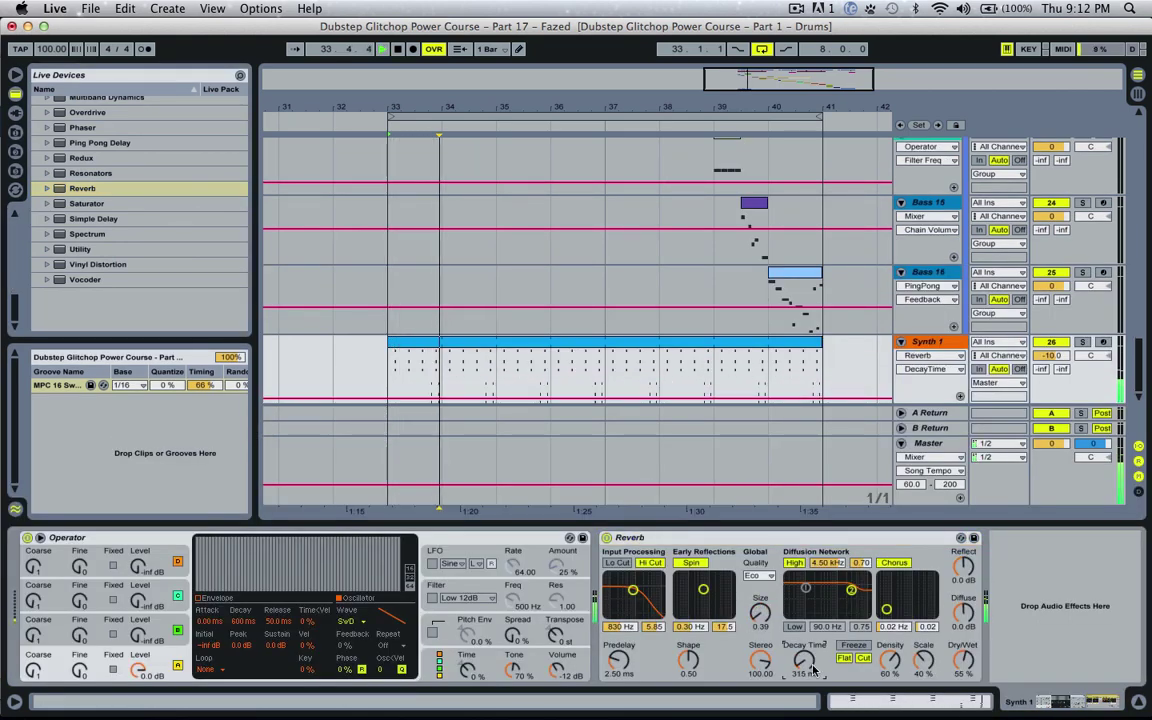
{"action": "left_click_drag", "start_coordinate": [960, 660], "coordinate": [960, 695]}
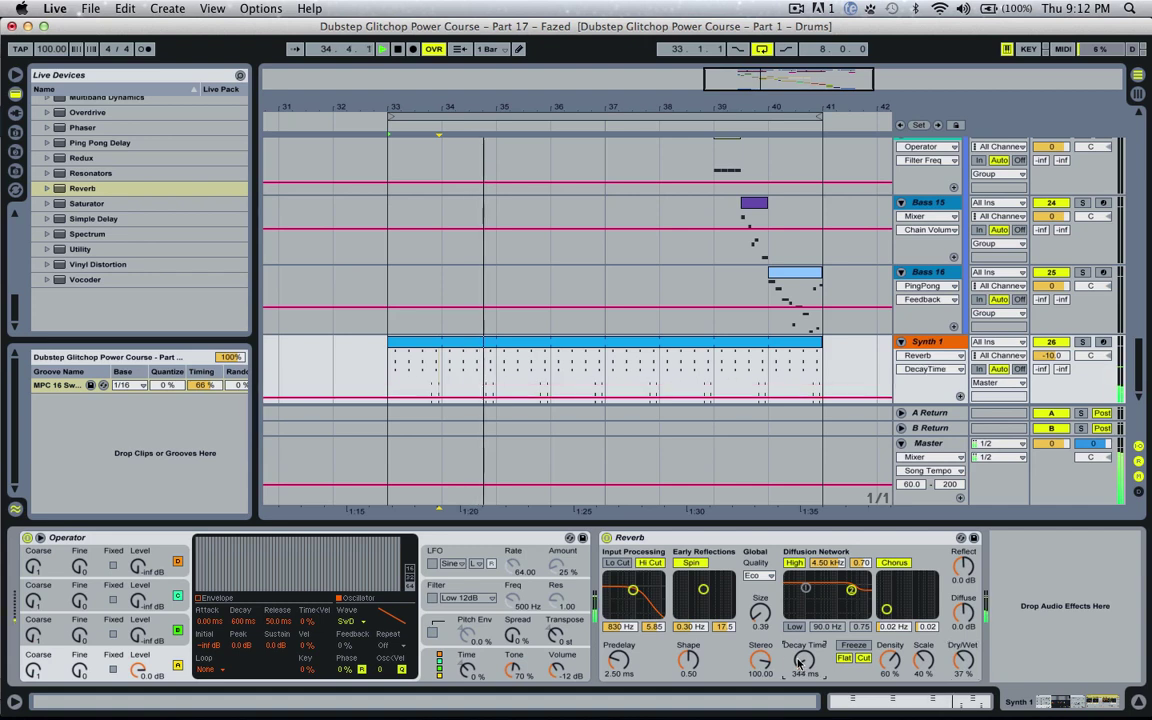
{"action": "left_click_drag", "start_coordinate": [760, 612], "coordinate": [768, 625]}
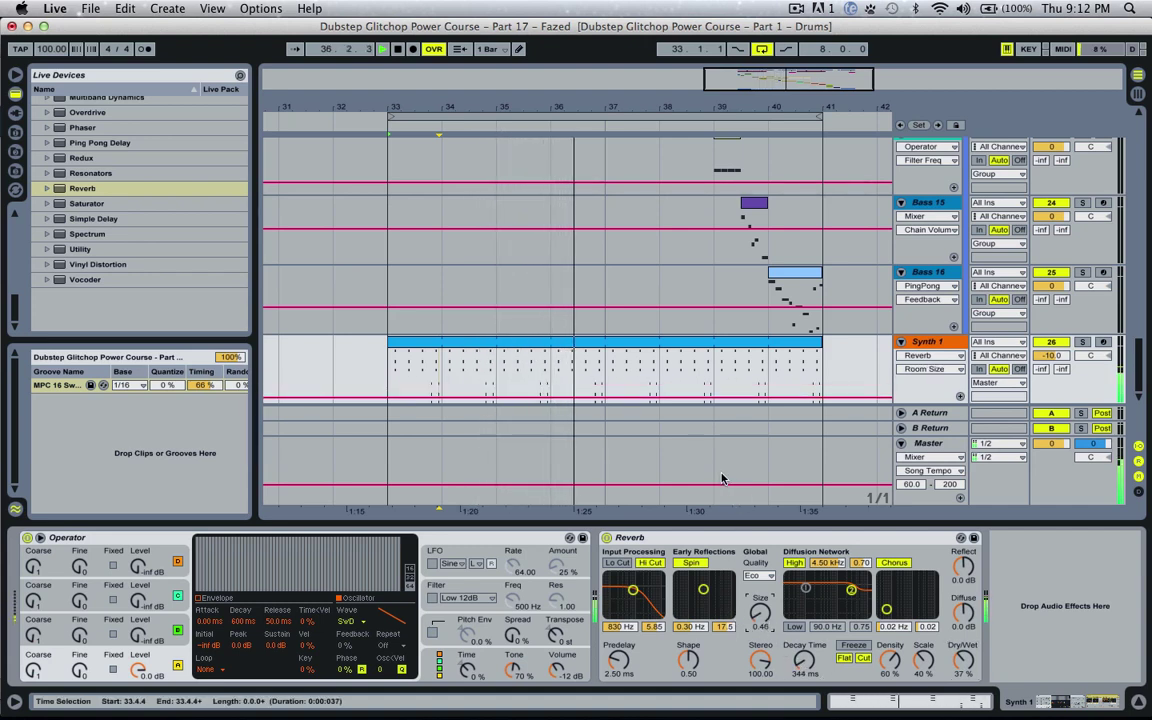
Turn on Operator's Low 12dB filter on Synth 1 and control playback to audition it.
{"action": "left_click", "coordinate": [466, 590]}
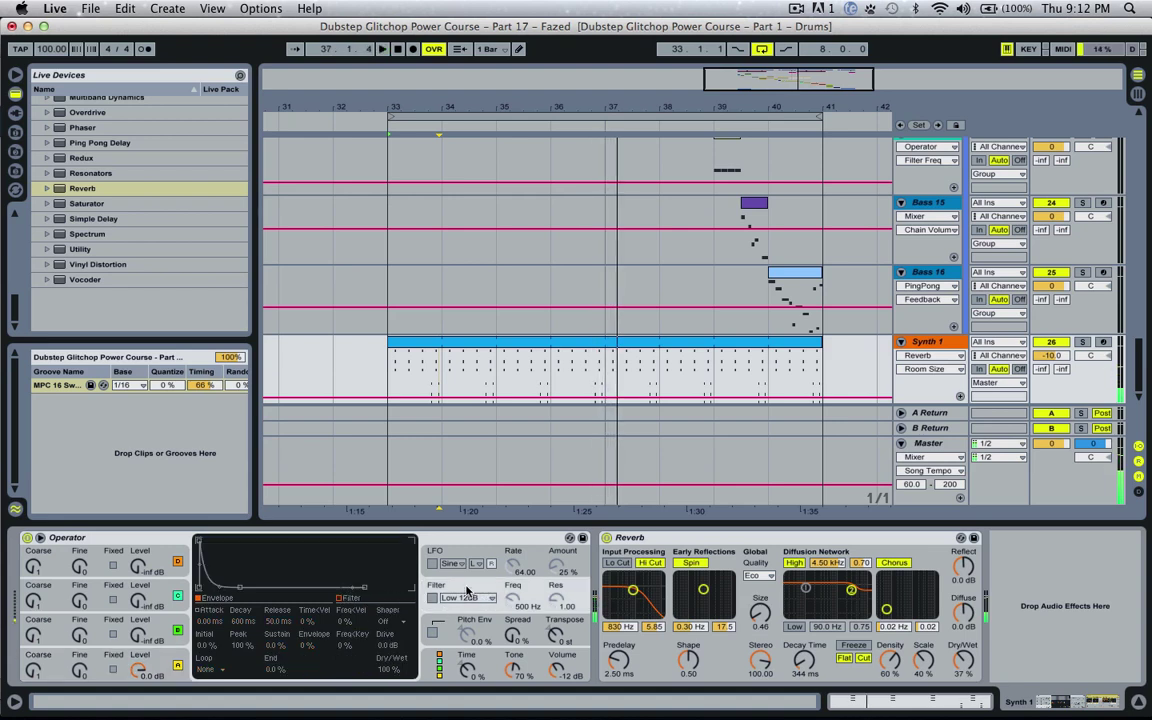
{"action": "left_click", "coordinate": [433, 599]}
{"action": "key", "text": "space"}
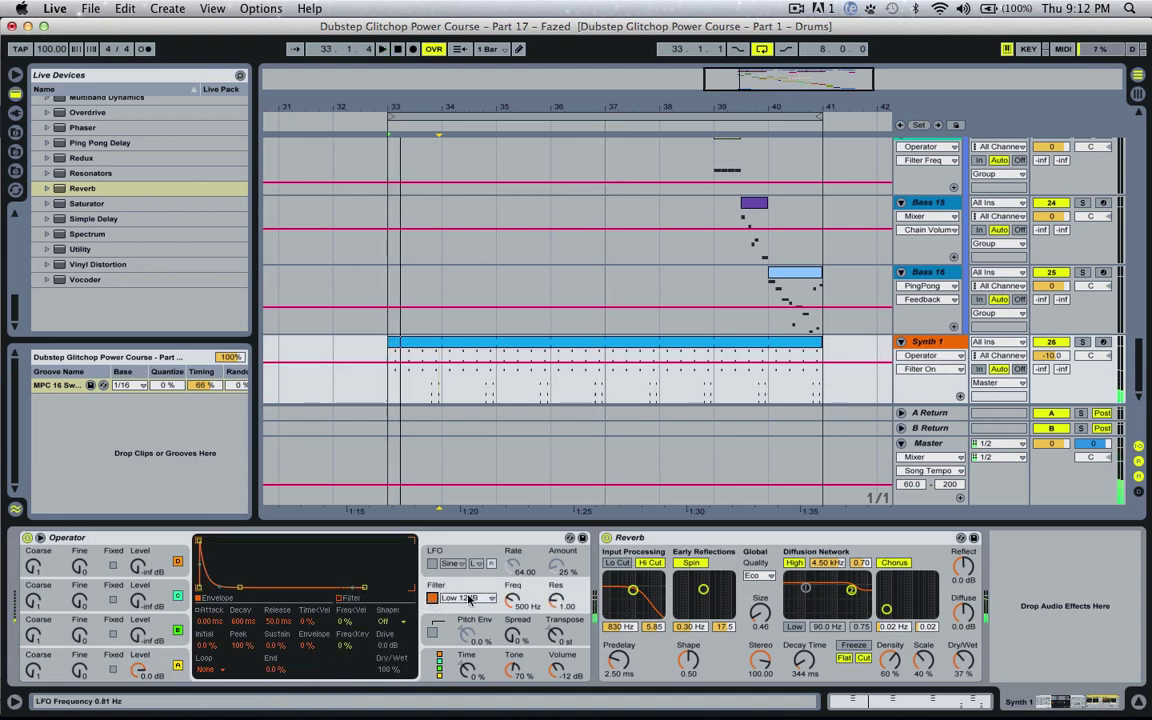
Shape Operator's filter on Synth 1 with envelope amount 100%, envelope decay 345 ms, frequency 95.2 Hz and resonance 1.35 during playback.
{"action": "key", "text": "space"}
{"action": "key", "text": "space"}
{"action": "key", "text": "space"}
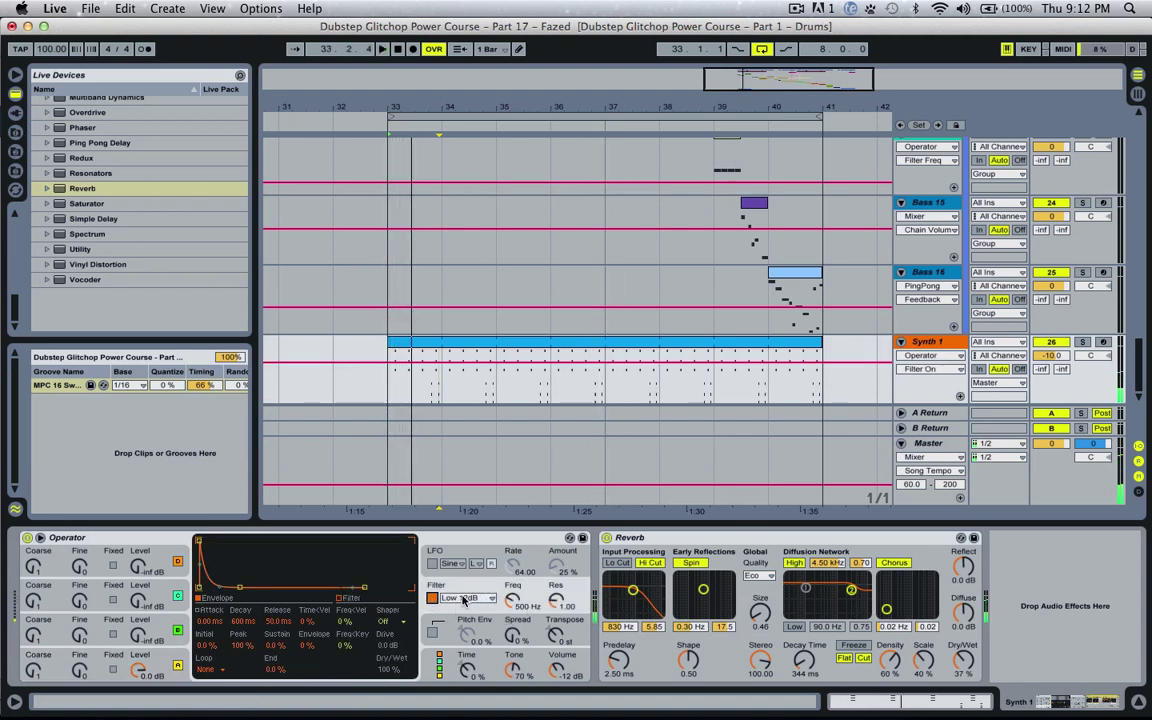
{"action": "left_click_drag", "start_coordinate": [316, 642], "coordinate": [316, 570]}
{"action": "key", "text": "space"}
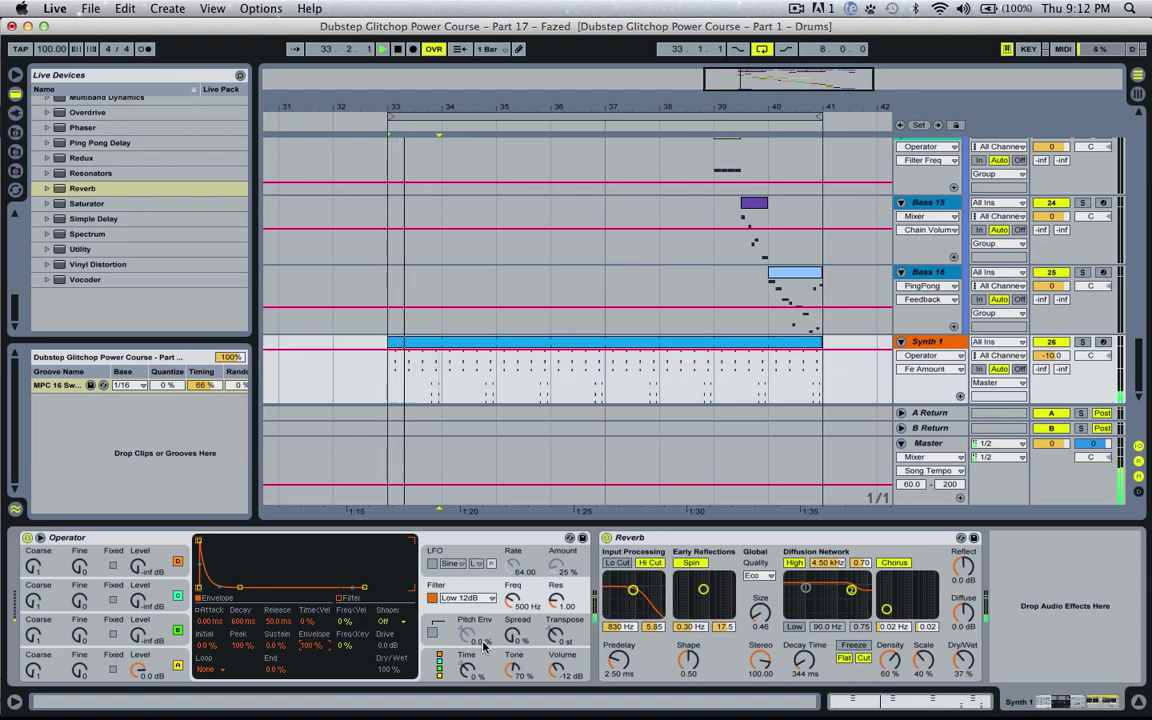
{"action": "left_click_drag", "start_coordinate": [512, 600], "coordinate": [512, 640]}
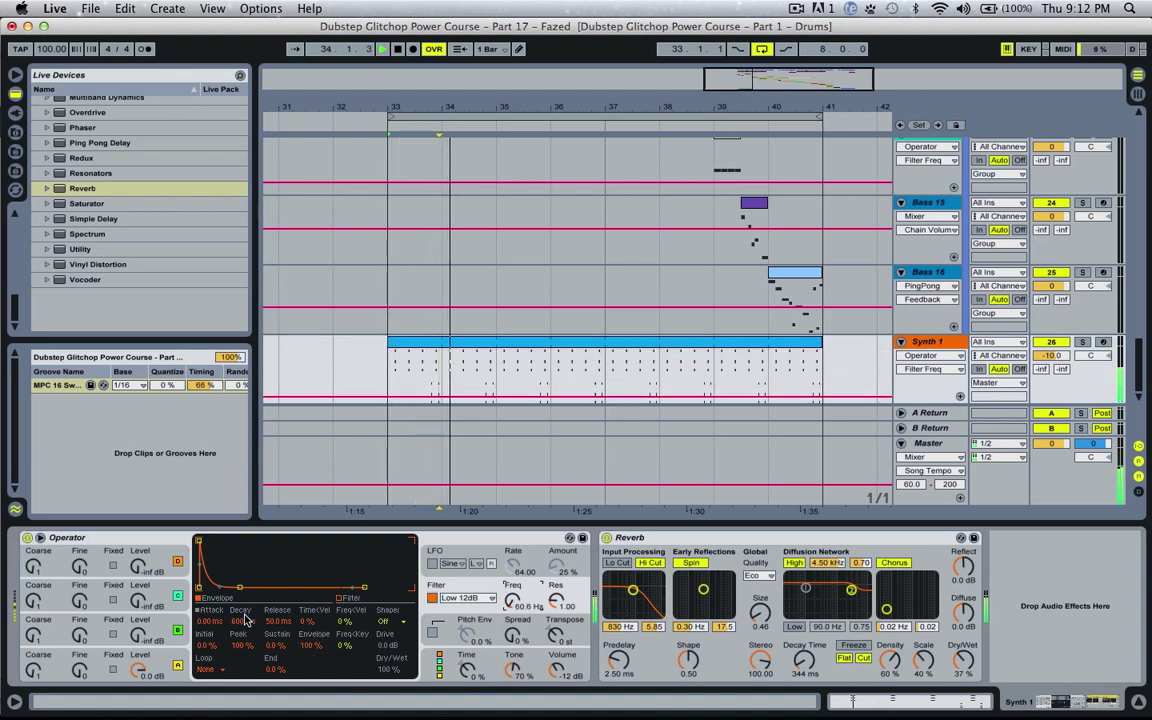
{"action": "left_click_drag", "start_coordinate": [243, 621], "coordinate": [243, 634]}
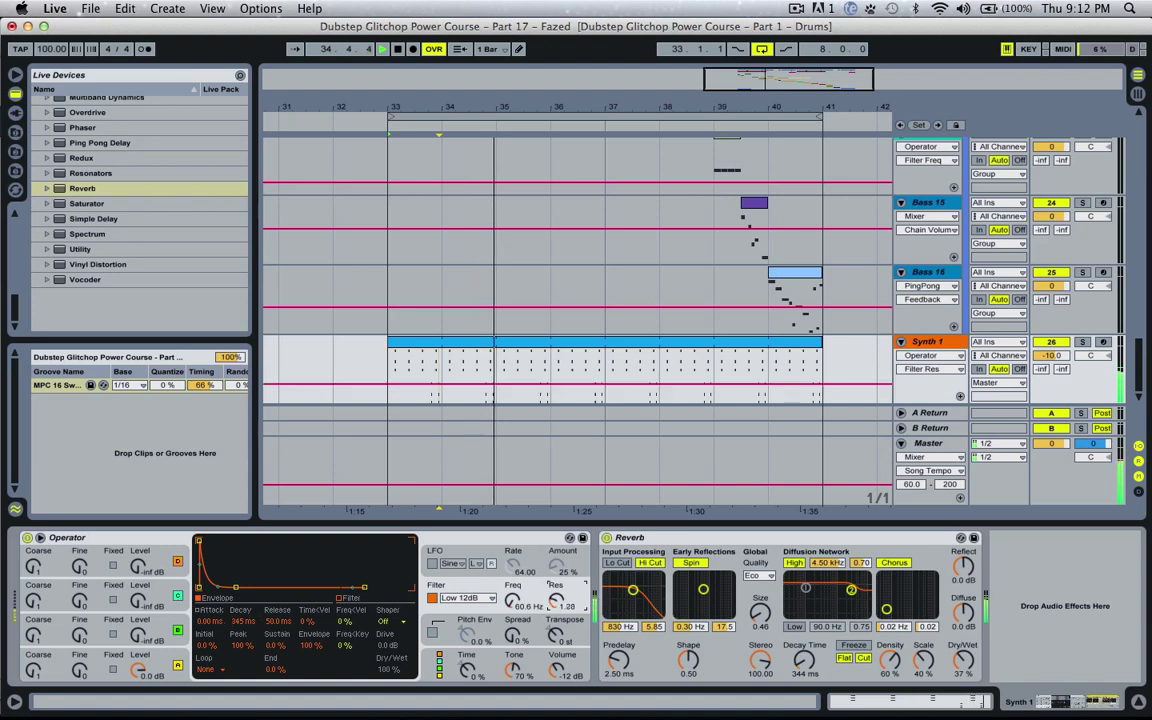
{"action": "left_click_drag", "start_coordinate": [552, 584], "coordinate": [513, 590]}
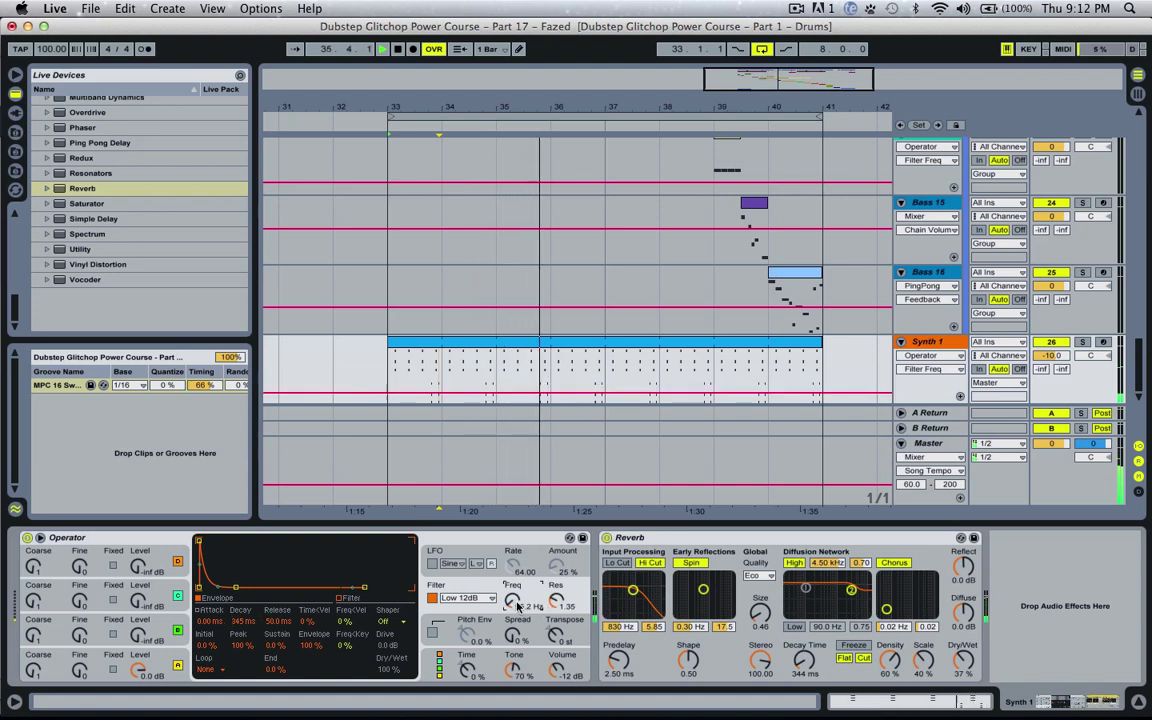
{"action": "key", "text": "space"}
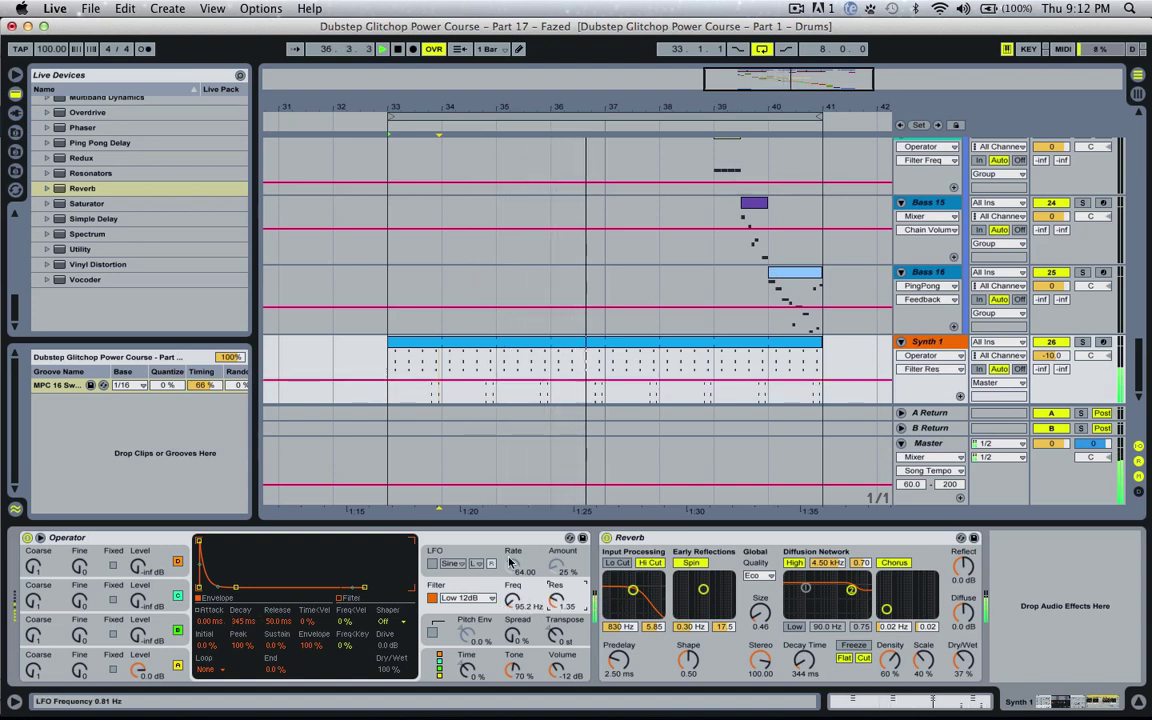
Turn on Operator's LFO, route it to the filter, and set its rate to 36.29 and amount to 100% while listening.
{"action": "left_click", "coordinate": [432, 563]}
{"action": "left_click", "coordinate": [346, 621]}
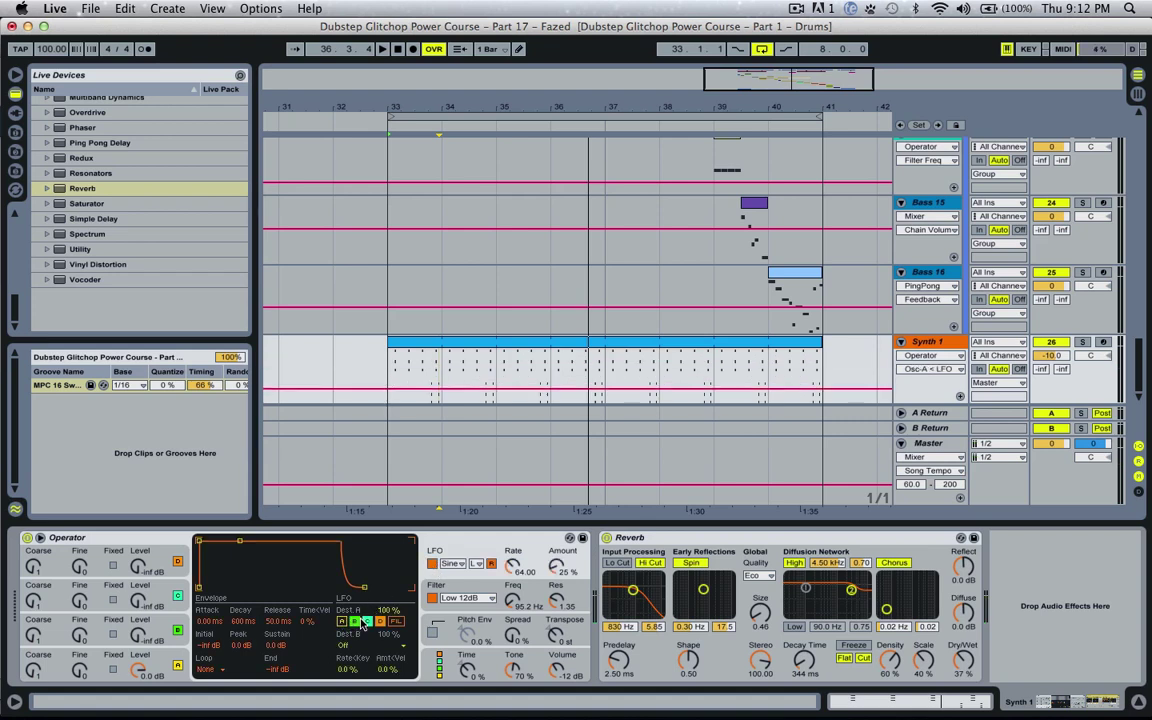
{"action": "left_click", "coordinate": [395, 621]}
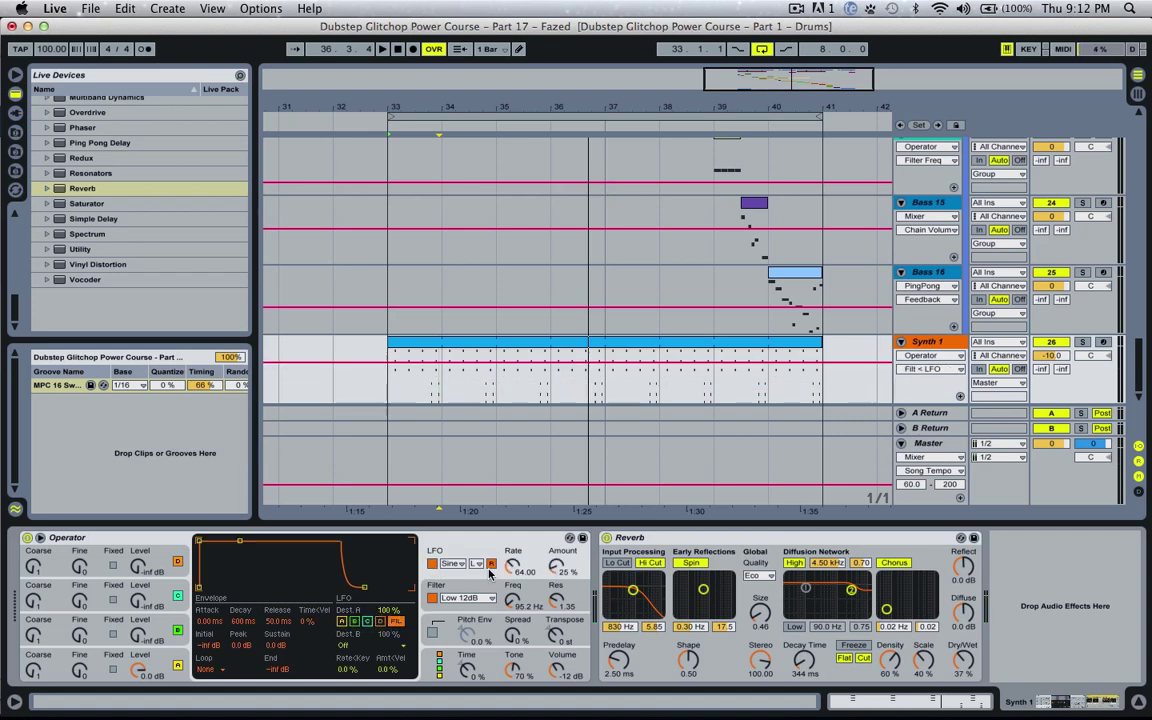
{"action": "left_click_drag", "start_coordinate": [511, 566], "coordinate": [510, 598]}
{"action": "left_click_drag", "start_coordinate": [574, 567], "coordinate": [567, 571]}
{"action": "key", "text": "space"}
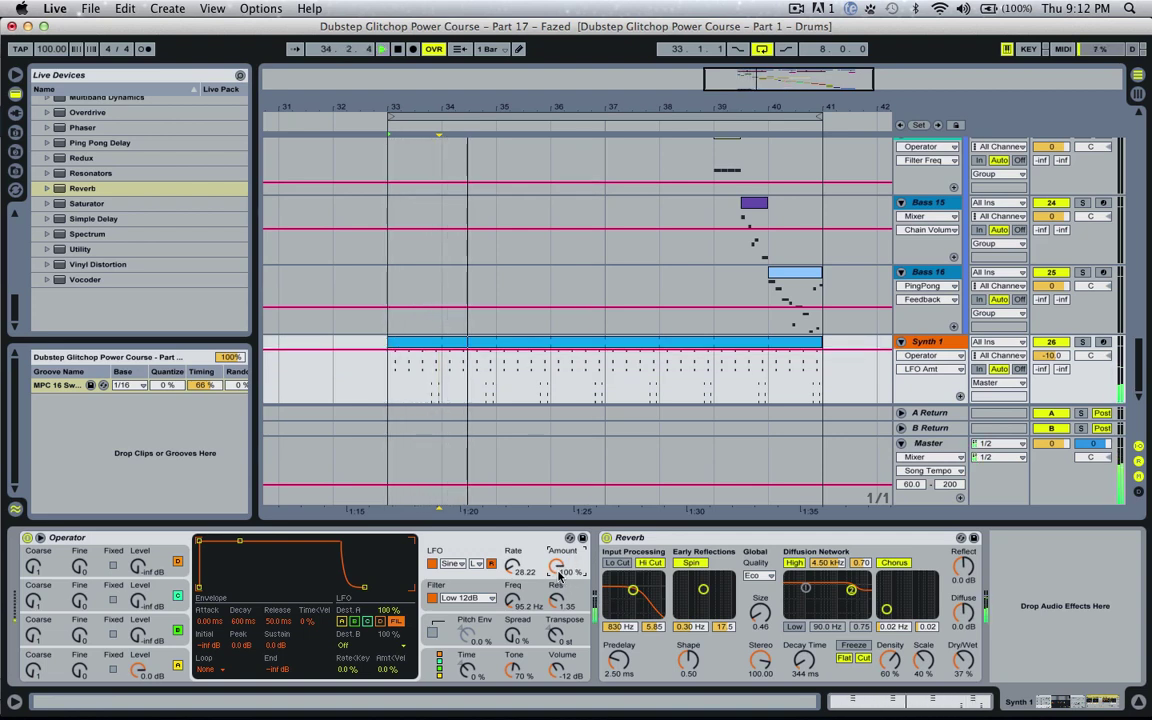
{"action": "left_click", "coordinate": [515, 567]}
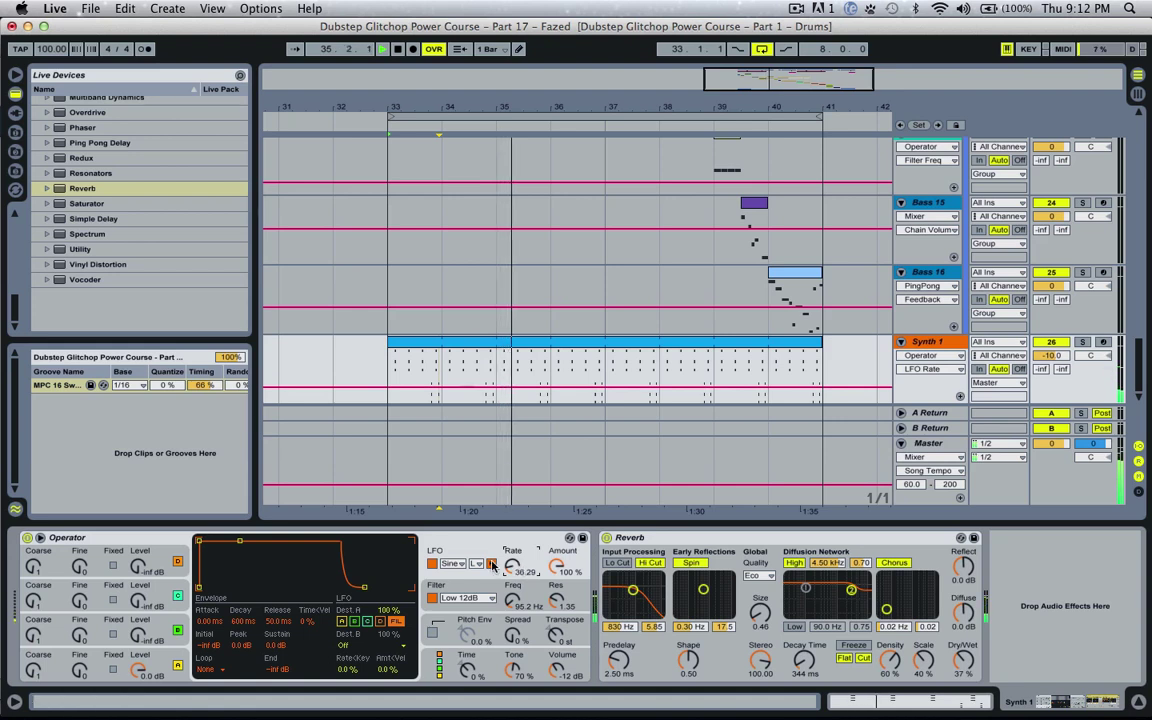
{"action": "key", "text": "space"}
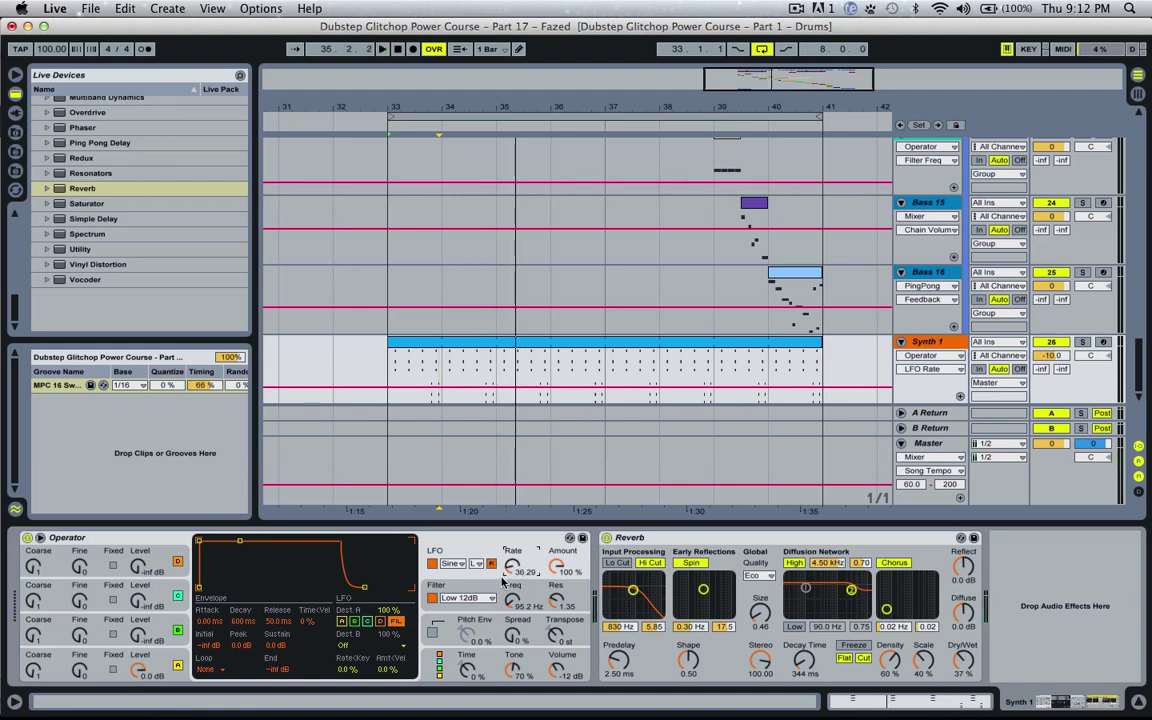
Switch off the LFO's retrigger in Synth 1's Operator.
{"action": "left_click", "coordinate": [491, 565]}
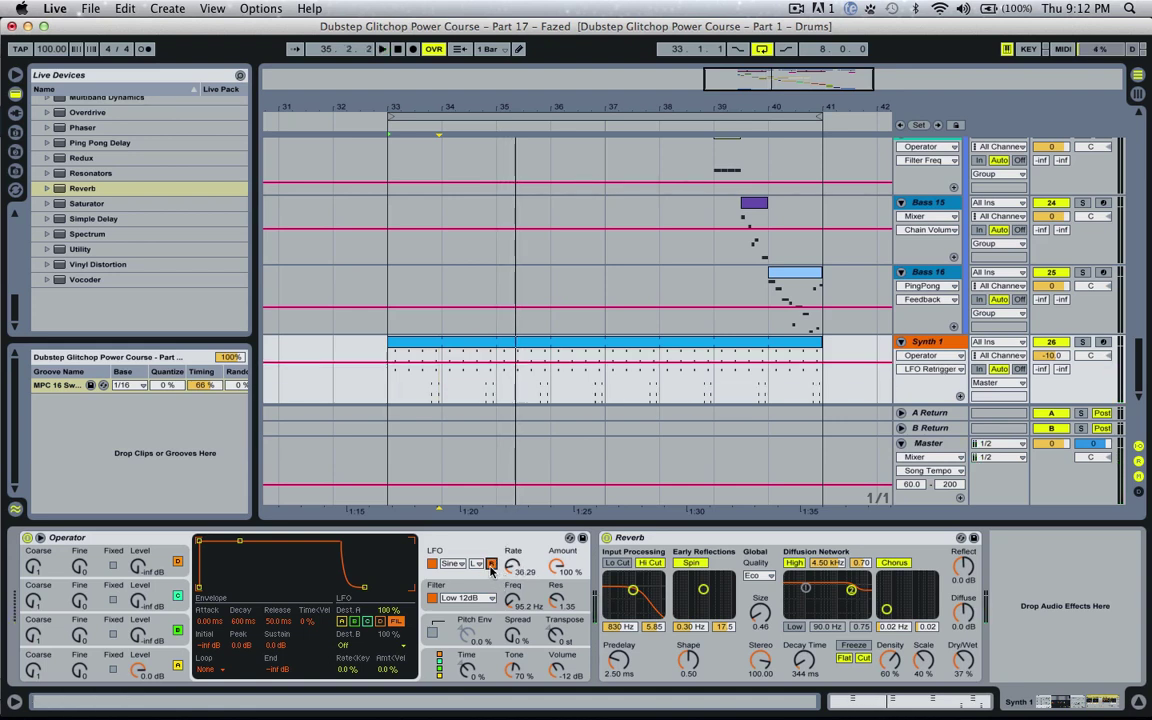
{"action": "left_click", "coordinate": [492, 565]}
{"action": "left_click", "coordinate": [492, 565]}
{"action": "left_click", "coordinate": [491, 564]}
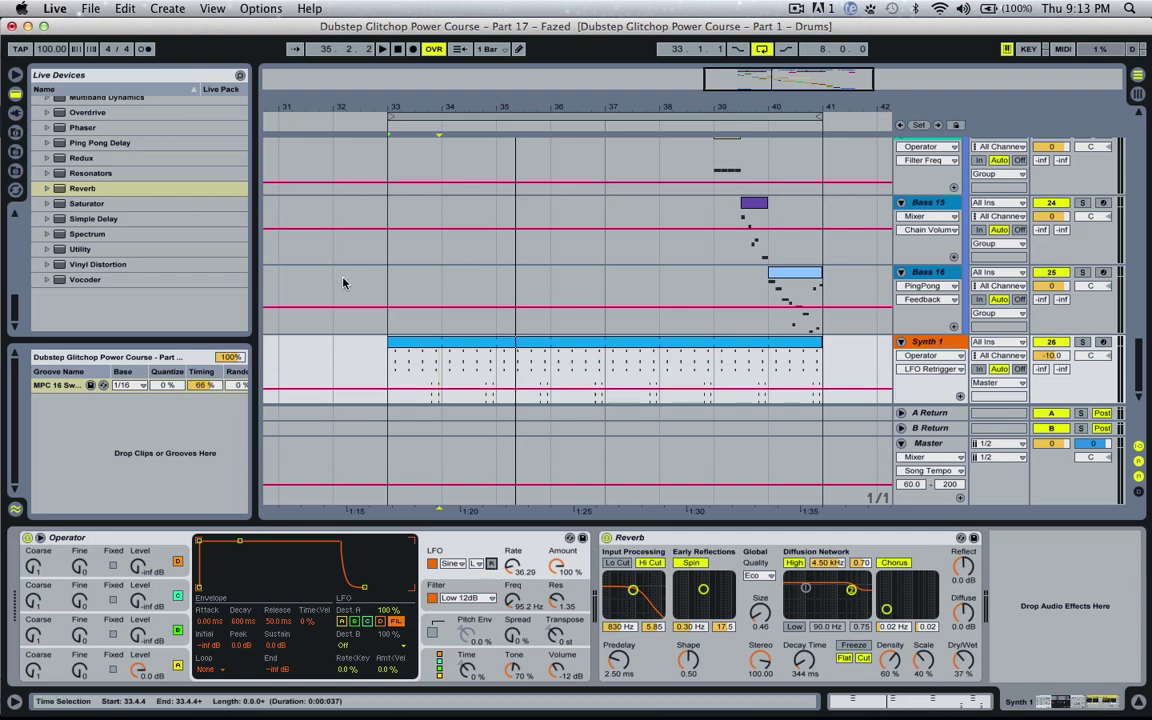
Audition Synth 1 from bar 33 and set Operator's filter envelope decay to 1.37 s.
{"action": "left_click", "coordinate": [390, 369]}
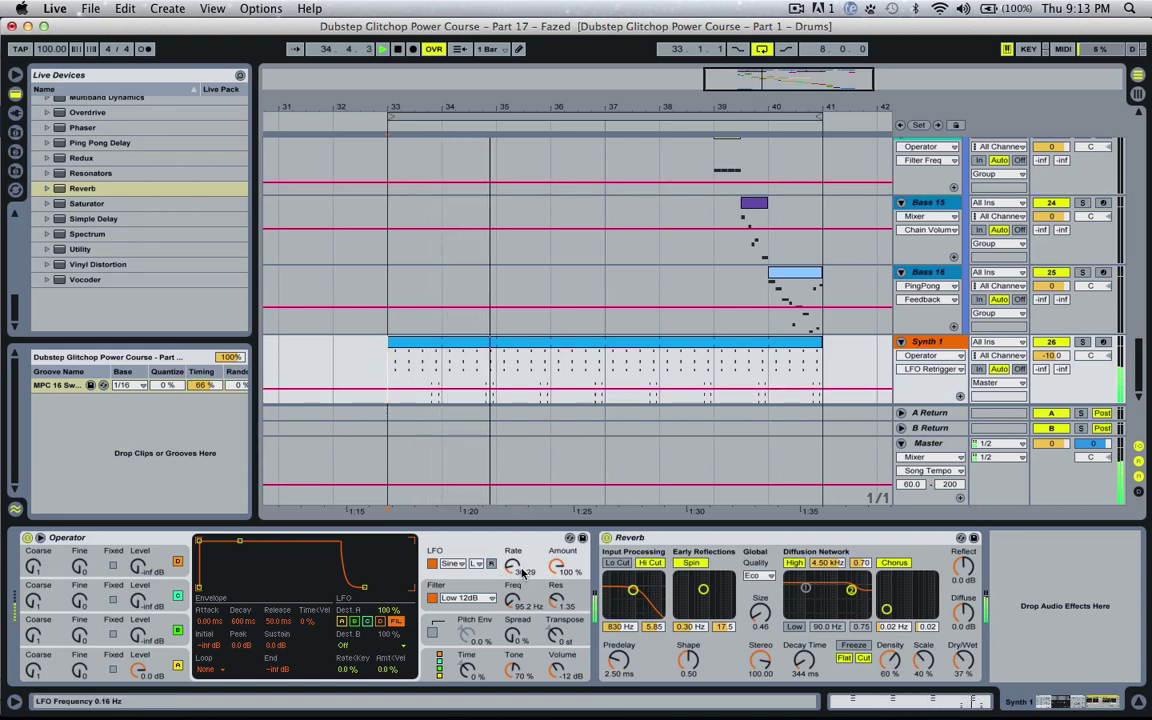
{"action": "left_click", "coordinate": [396, 622]}
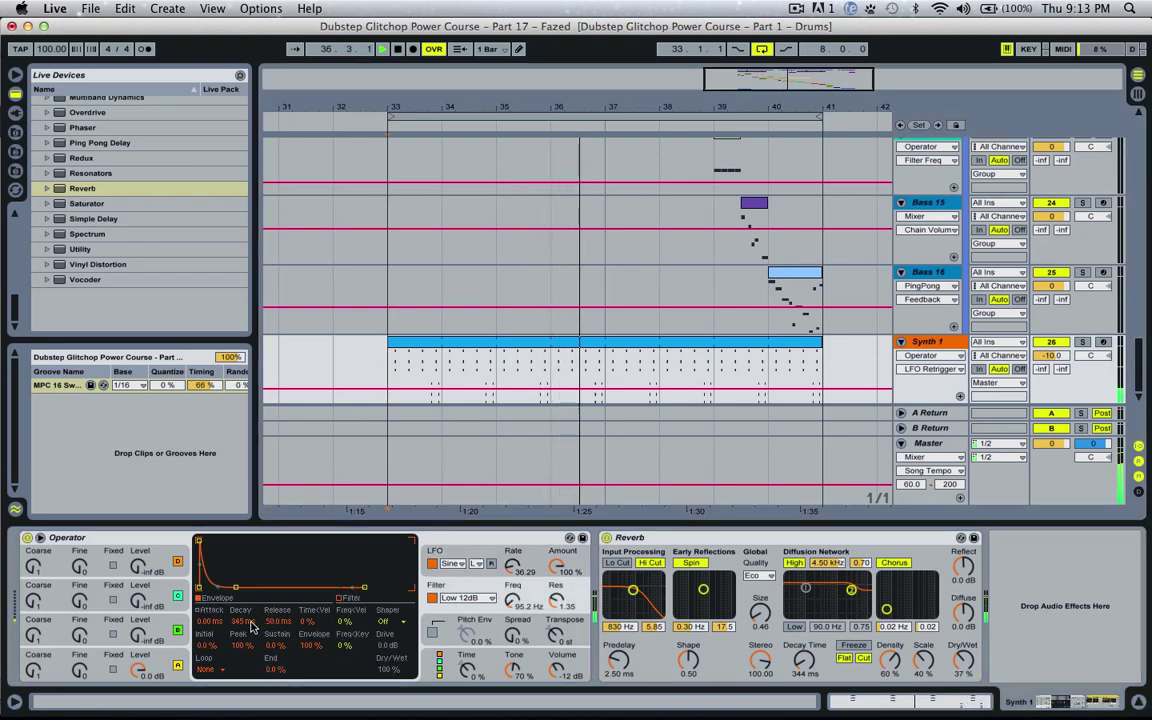
{"action": "left_click_drag", "start_coordinate": [250, 625], "coordinate": [247, 628]}
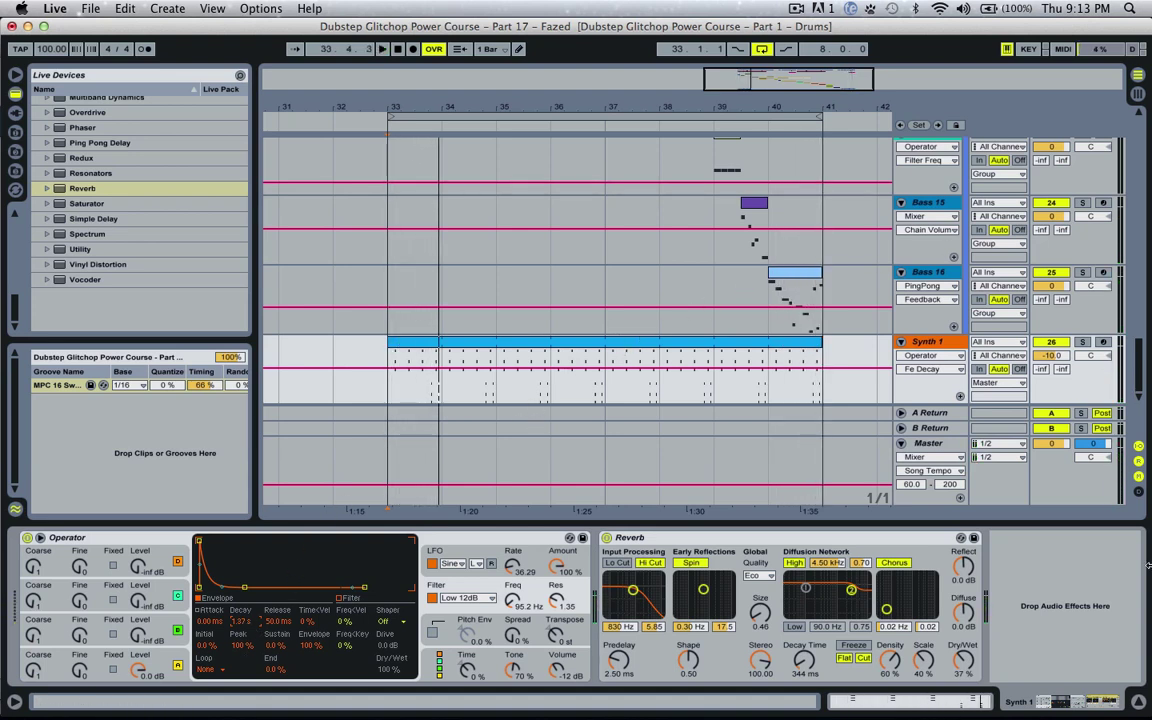
Hide the device view and play the arrangement from bar 33 with the first bass clips in close view.
{"action": "left_click_drag", "start_coordinate": [1137, 348], "coordinate": [1099, 5]}
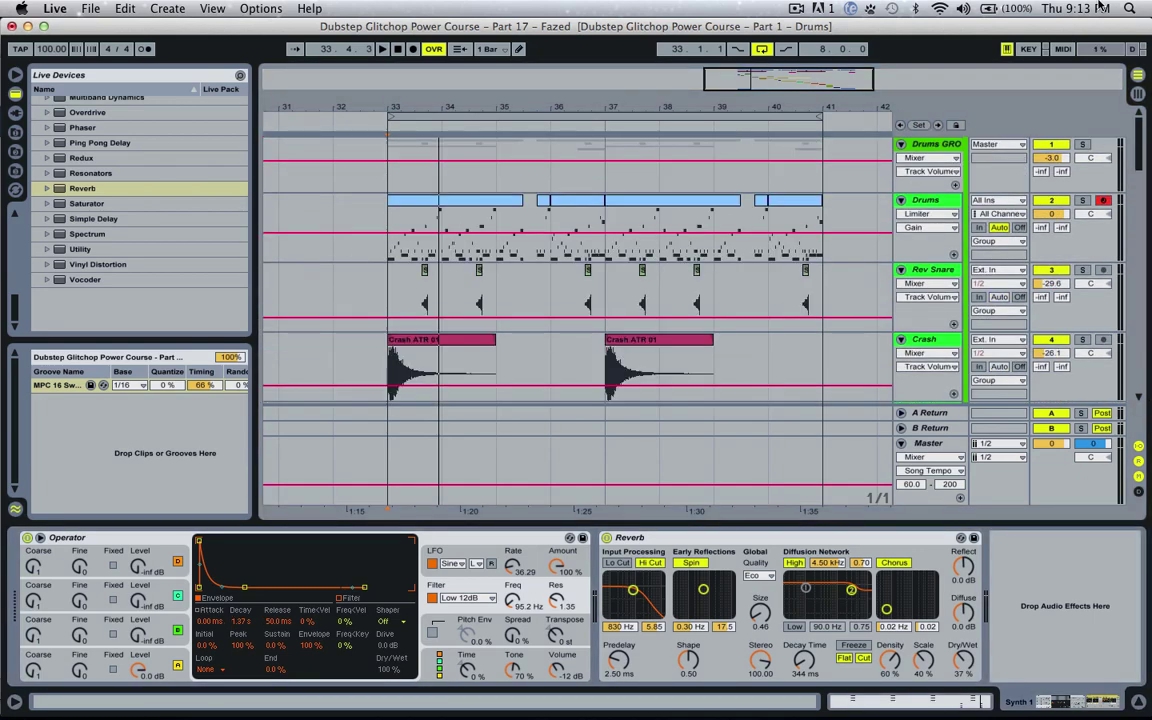
{"action": "left_click", "coordinate": [1137, 703]}
{"action": "left_click", "coordinate": [1137, 703]}
{"action": "left_click", "coordinate": [1137, 704]}
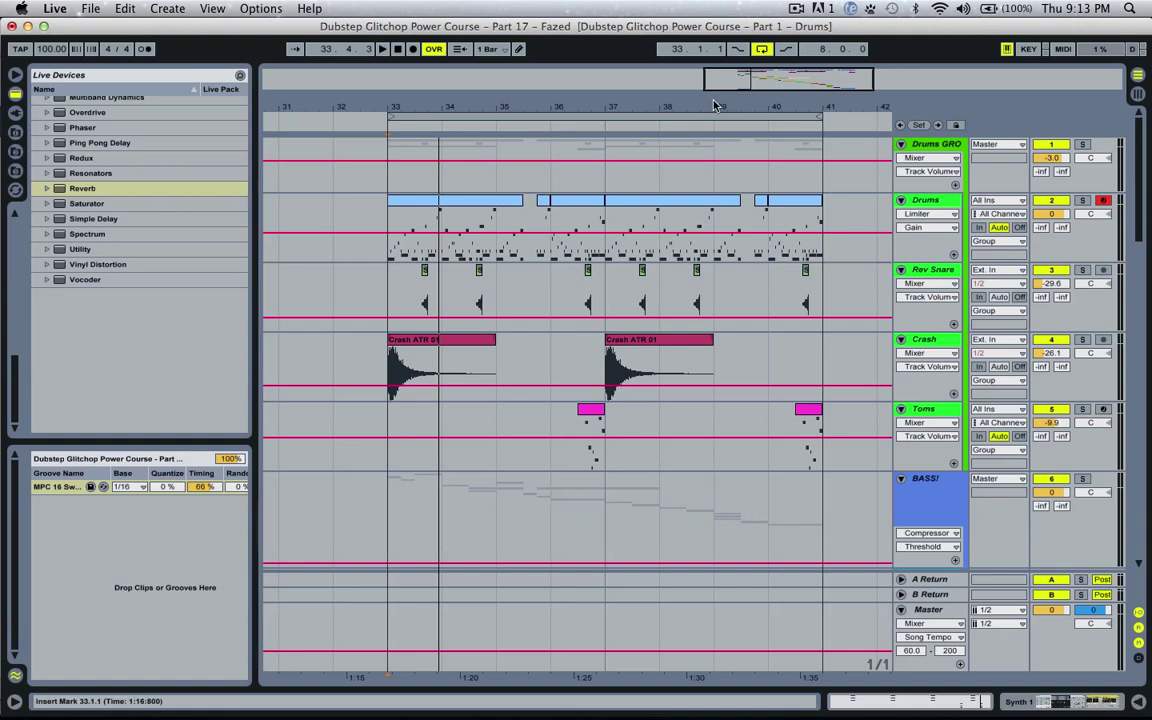
{"action": "left_click_drag", "start_coordinate": [412, 105], "coordinate": [370, 125]}
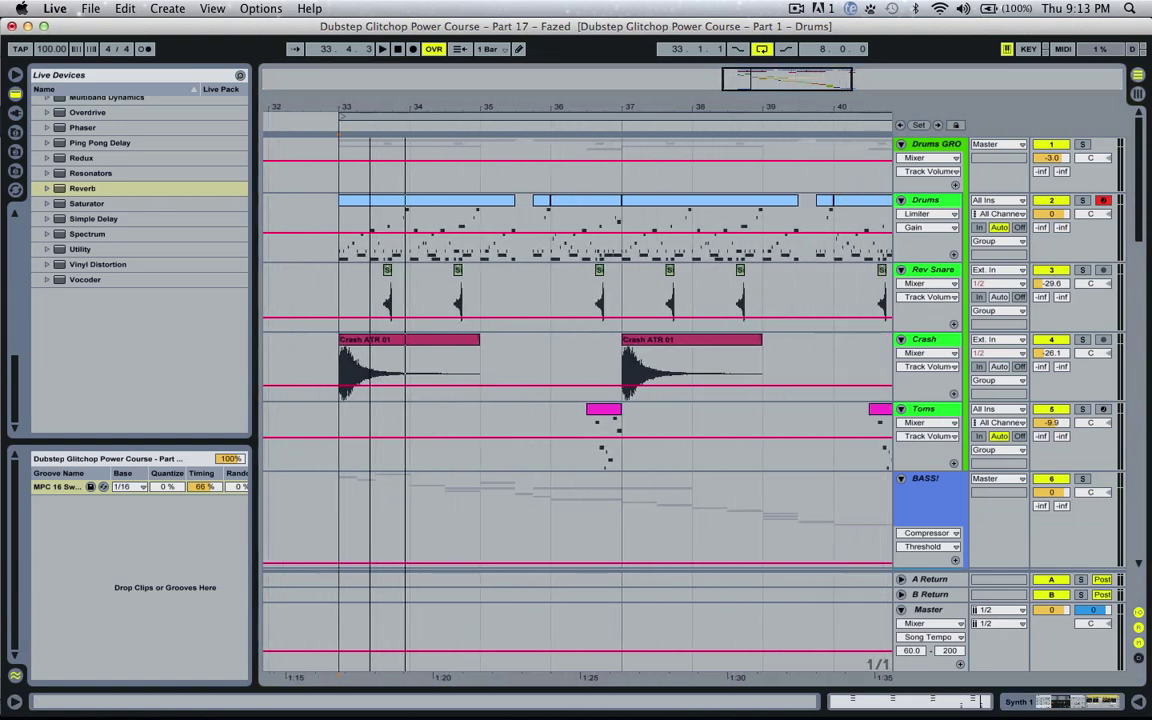
{"action": "left_click_drag", "start_coordinate": [757, 84], "coordinate": [757, 84]}
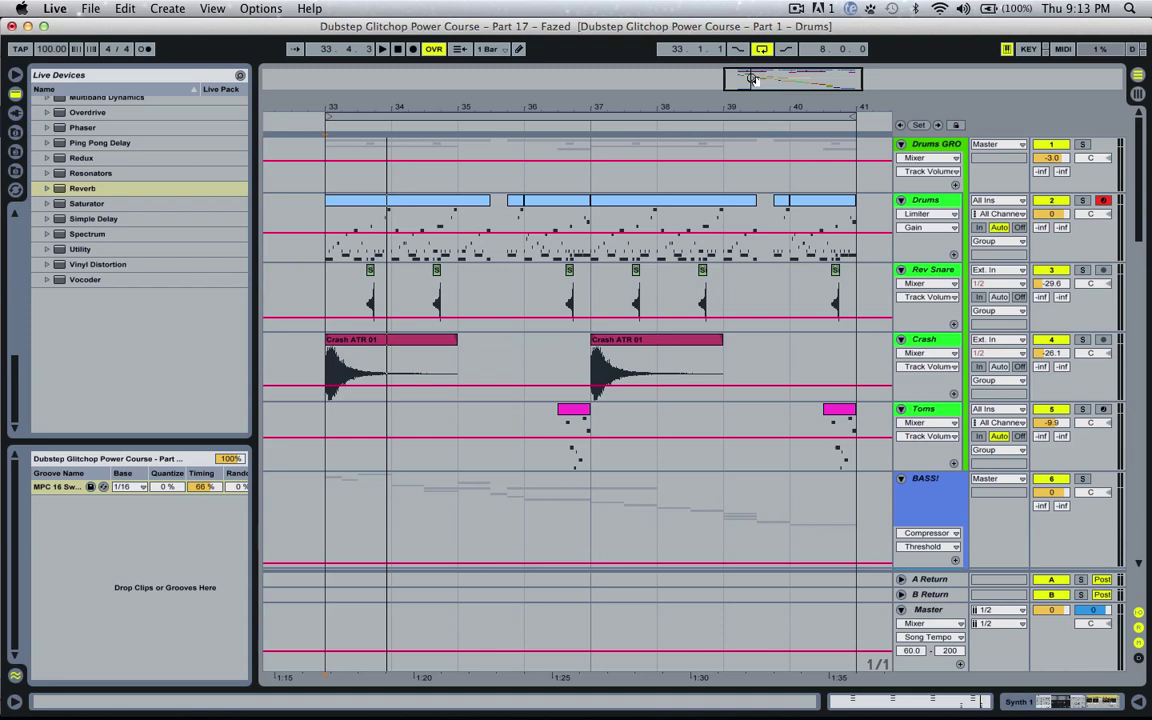
{"action": "left_click_drag", "start_coordinate": [745, 75], "coordinate": [750, 76]}
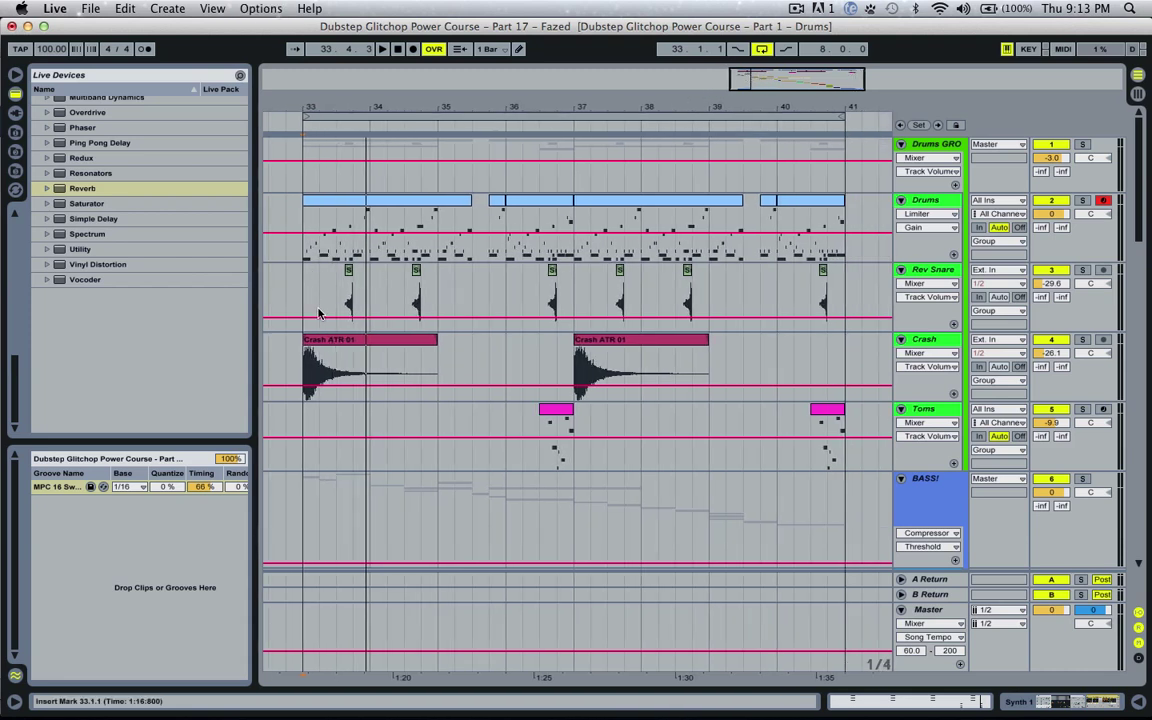
{"action": "left_click", "coordinate": [416, 274]}
{"action": "scroll", "coordinate": [597, 330], "scroll_direction": "down", "scroll_amount": 5}
{"action": "scroll", "coordinate": [597, 330], "scroll_direction": "left", "scroll_amount": 2}
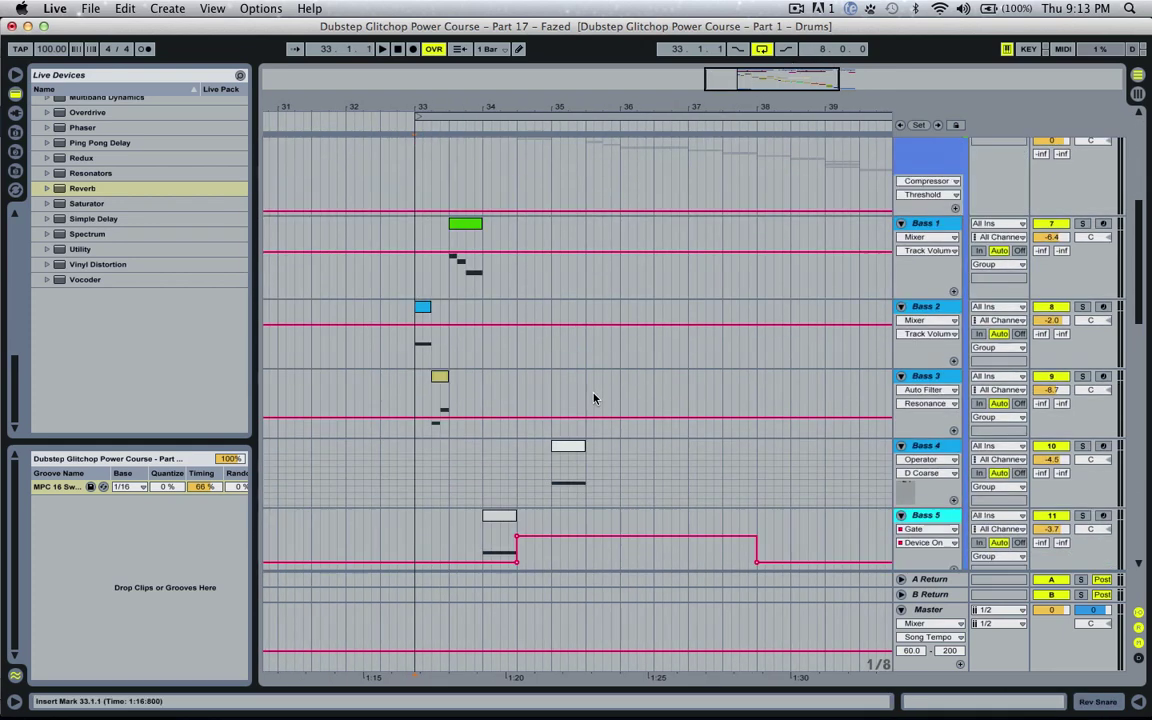
{"action": "left_click_drag", "start_coordinate": [746, 72], "coordinate": [740, 104]}
{"action": "key", "text": "space"}
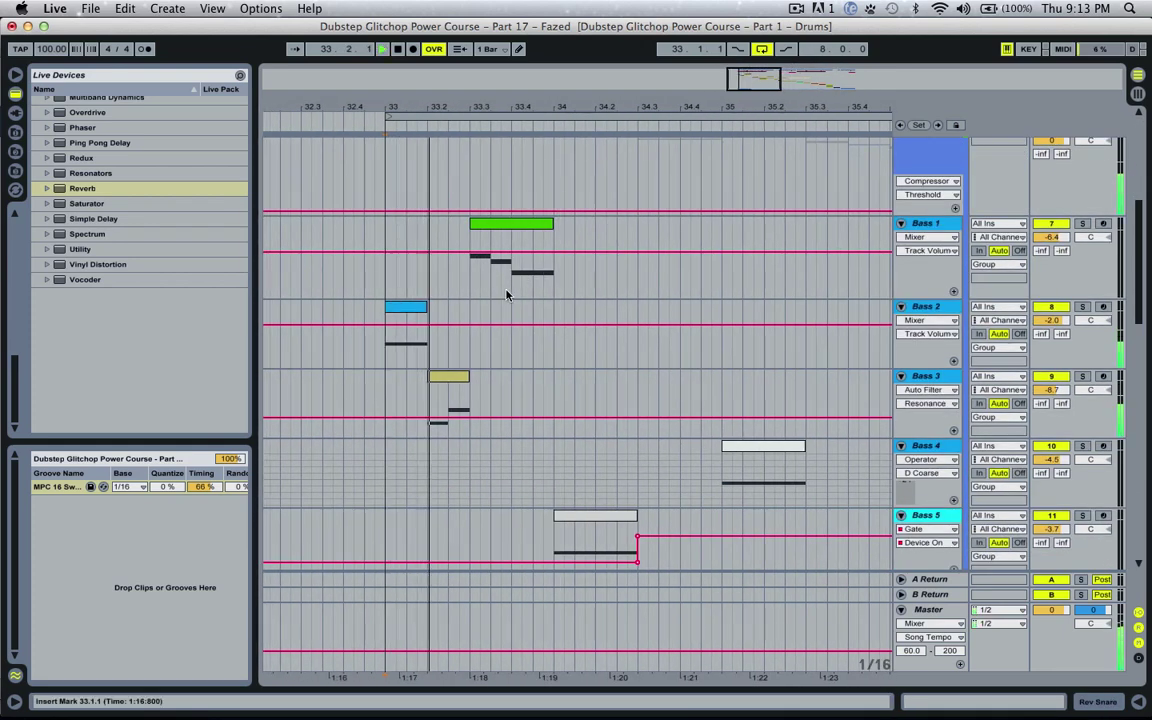
Listen to Bass 2 and Bass 3 in solo, one after the other, from bar 33.
{"action": "left_click", "coordinate": [378, 346]}
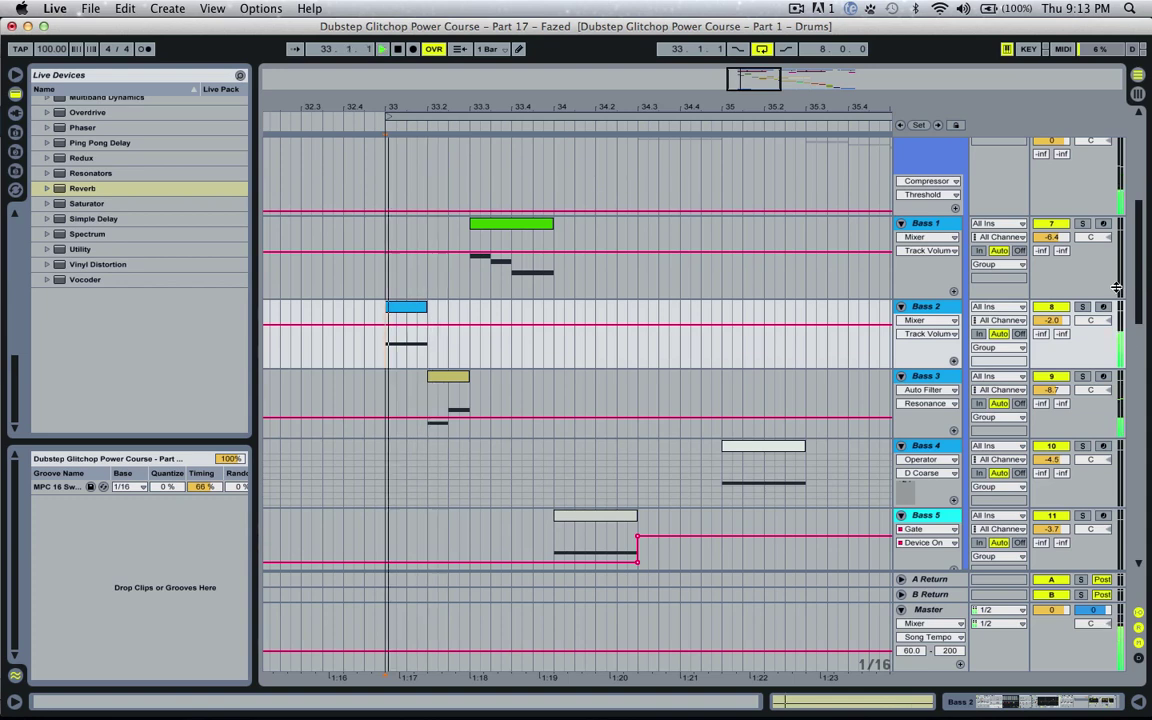
{"action": "left_click", "coordinate": [1085, 307]}
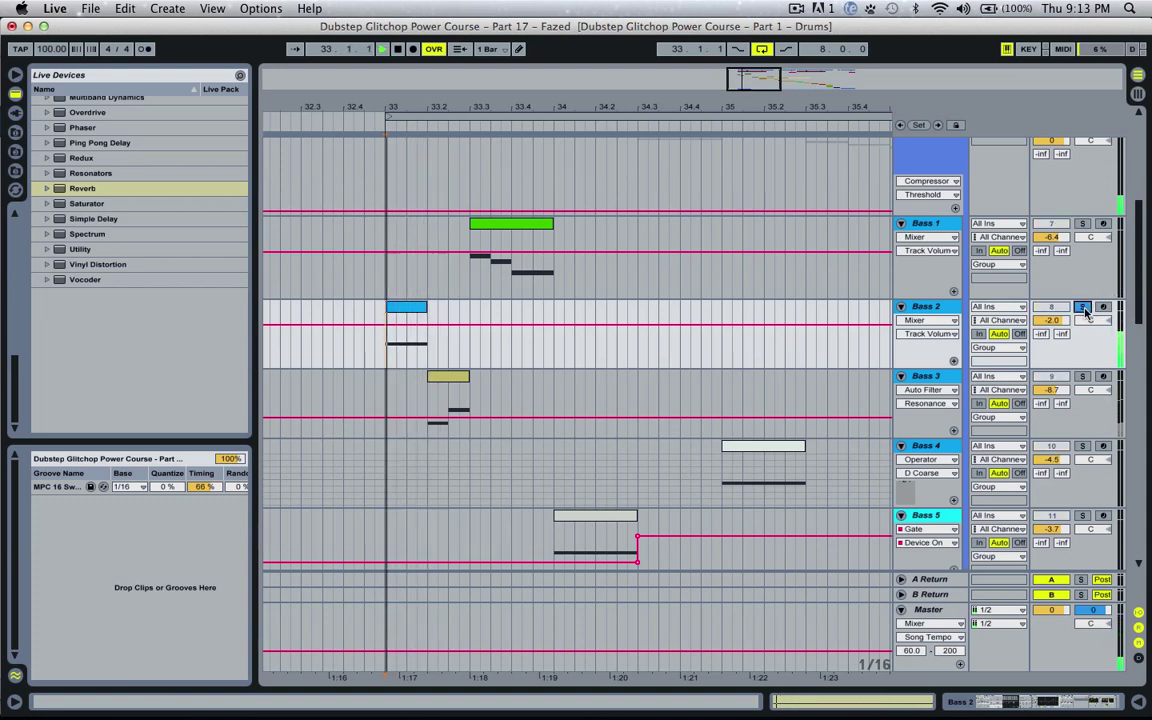
{"action": "left_click", "coordinate": [1082, 312]}
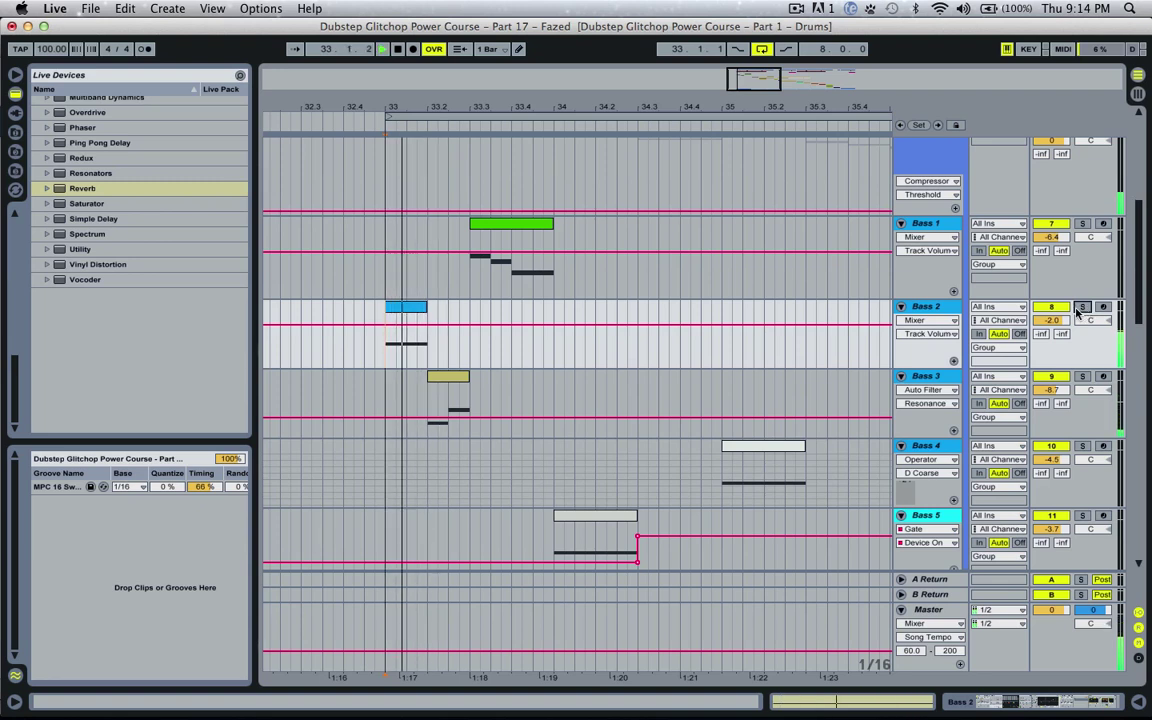
{"action": "left_click", "coordinate": [1082, 377]}
{"action": "key", "text": "space"}
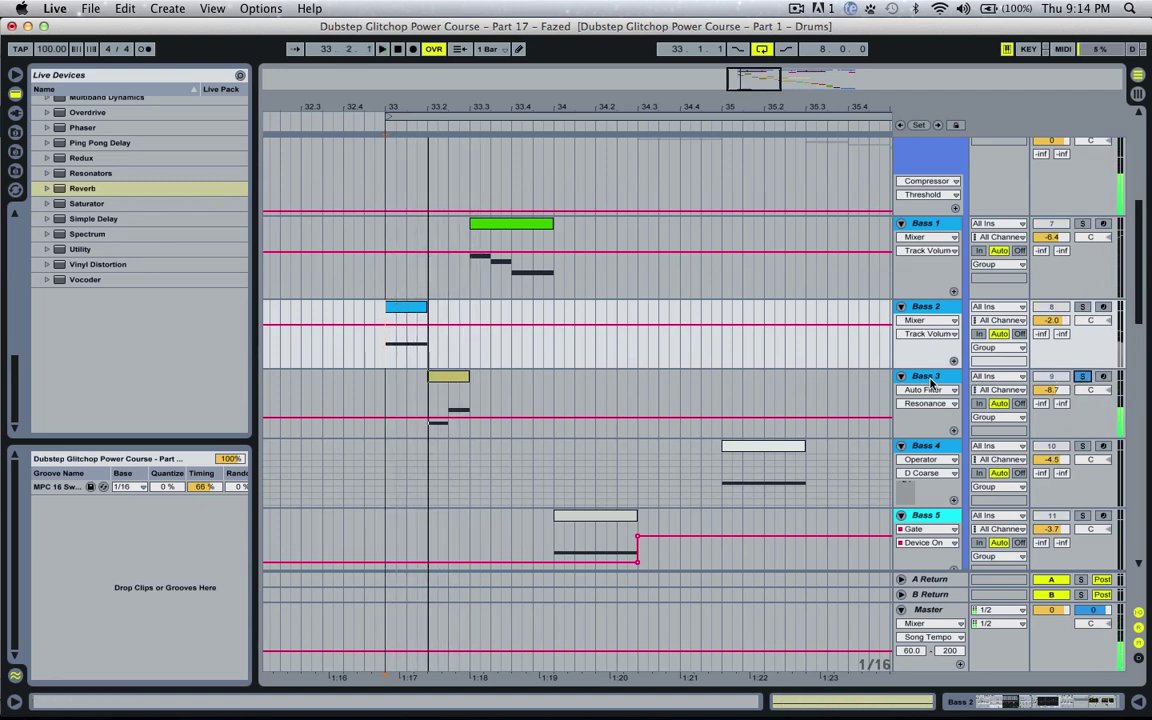
Show the device chain of Bass 2, audition it in solo against Bass 3, and clear the solos.
{"action": "double_click", "coordinate": [930, 378]}
{"action": "left_click", "coordinate": [941, 275]}
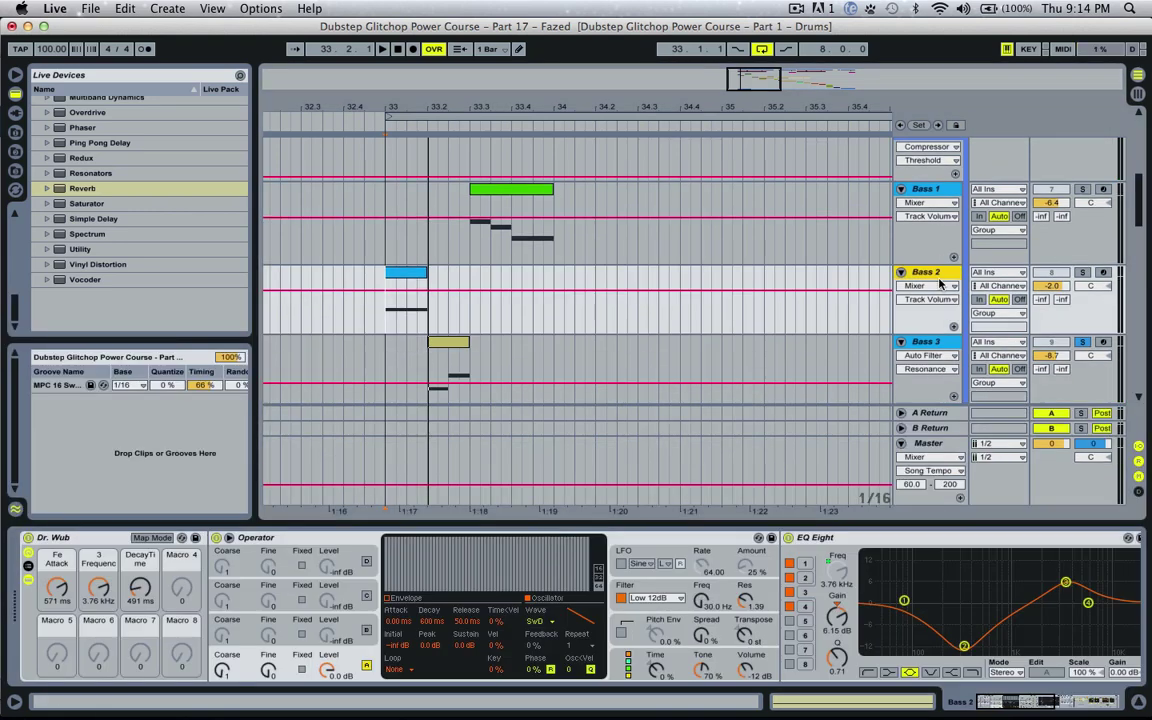
{"action": "left_click", "coordinate": [1083, 275]}
{"action": "key", "text": "space"}
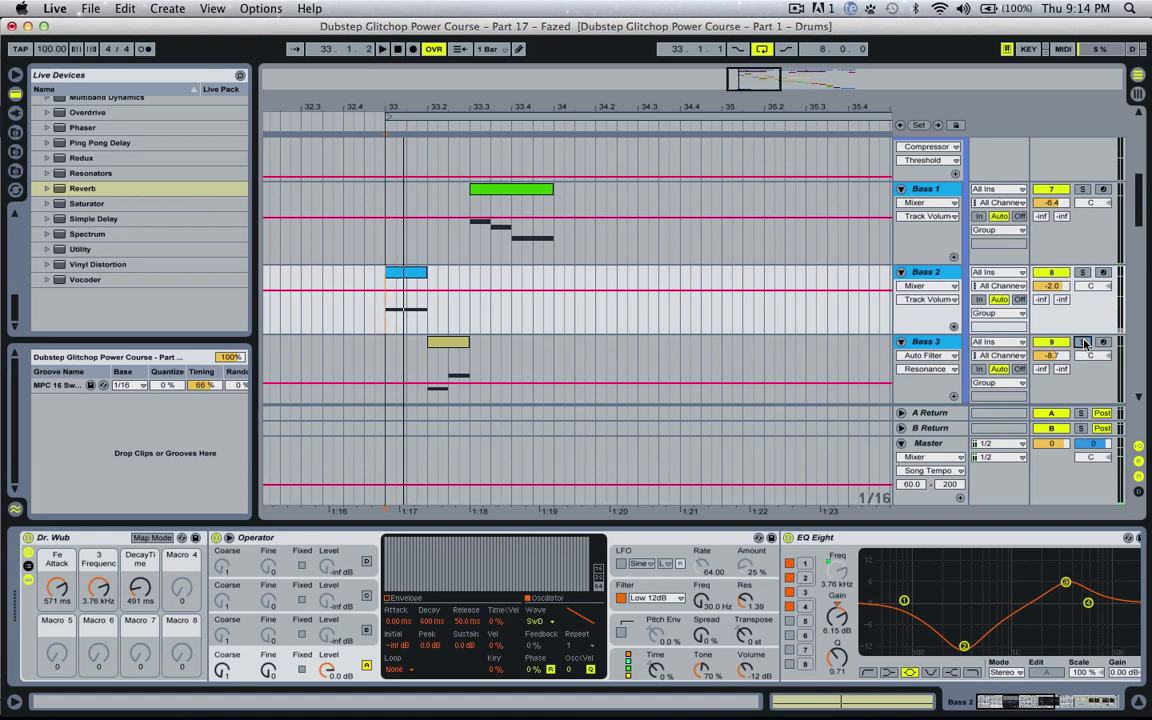
Play Bass 3 from 33.2.1 and set its track volume to -1.5 dB.
{"action": "left_click", "coordinate": [404, 366]}
{"action": "scroll", "coordinate": [680, 352], "scroll_direction": "down", "scroll_amount": 2}
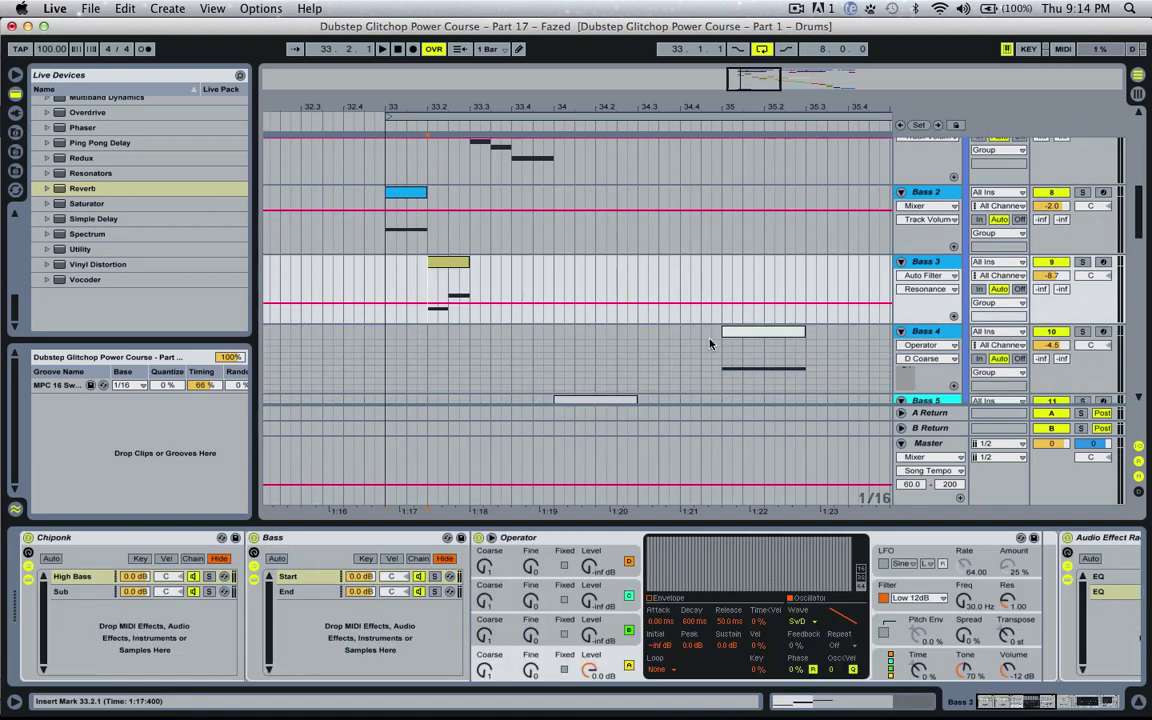
{"action": "mouse_move", "coordinate": [1051, 275]}
{"action": "left_mouse_down"}
{"action": "mouse_move", "coordinate": [1051, 255]}
{"action": "mouse_move", "coordinate": [1056, 267]}
{"action": "left_mouse_up"}
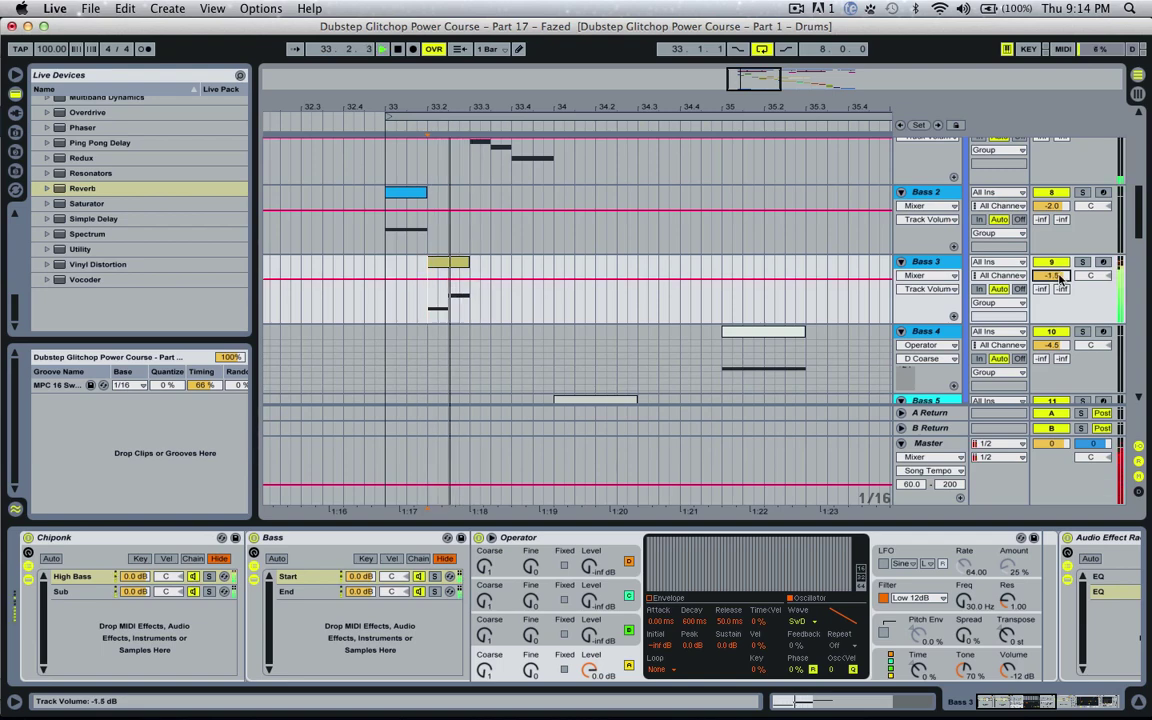
Add a Limiter to the end of Bass 3's device chain and play the result.
{"action": "scroll", "coordinate": [107, 214], "scroll_direction": "up", "scroll_amount": 8}
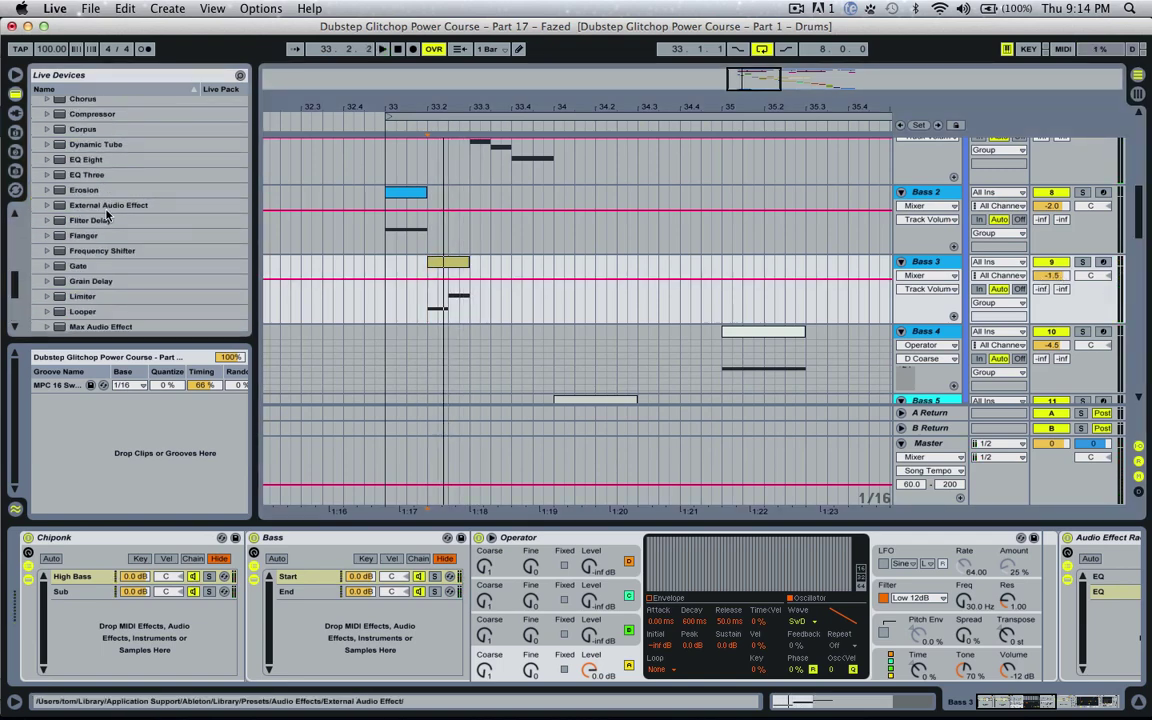
{"action": "scroll", "coordinate": [96, 252], "scroll_direction": "up", "scroll_amount": 3}
{"action": "scroll", "coordinate": [96, 253], "scroll_direction": "down", "scroll_amount": 6}
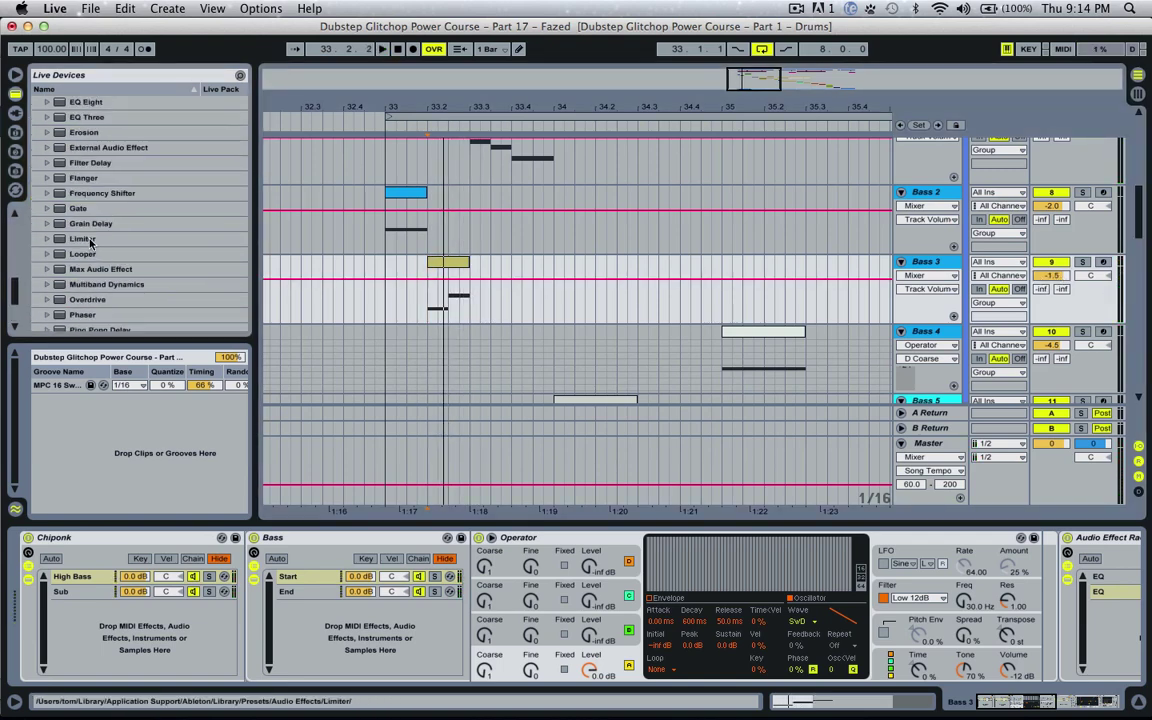
{"action": "double_click", "coordinate": [90, 242]}
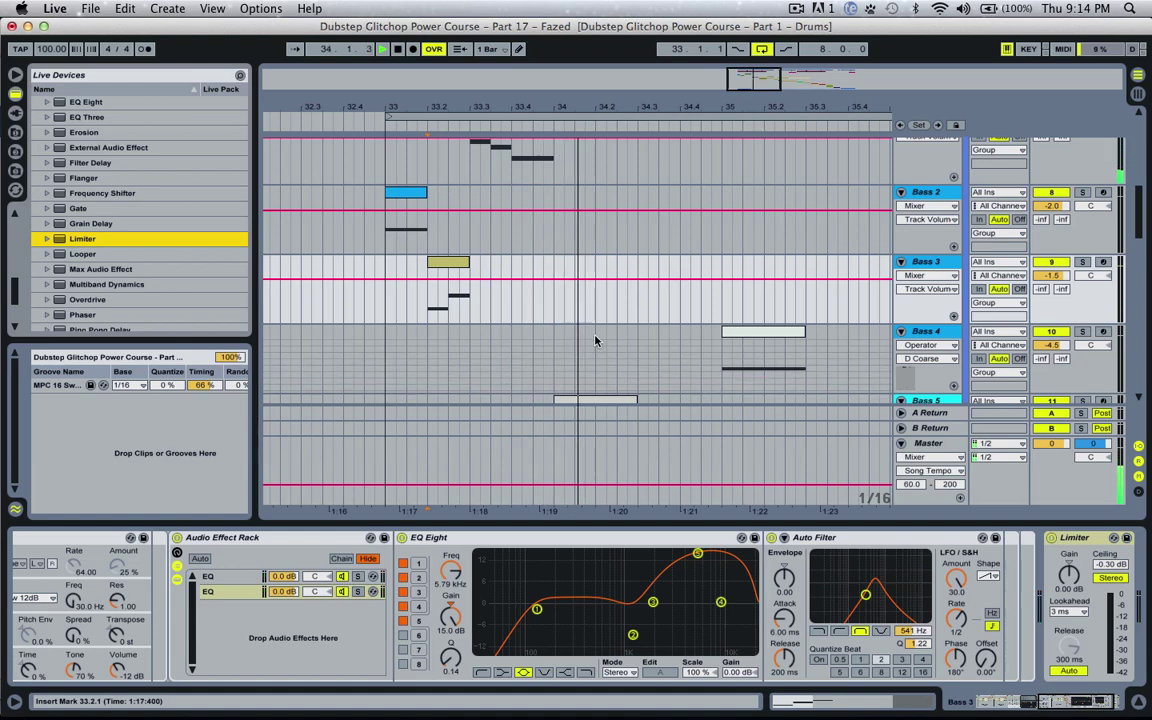
Stop playback and place the insert marker at 33.3.1 on the Bass 1 track.
{"action": "scroll", "coordinate": [1064, 267], "scroll_direction": "up", "scroll_amount": 3}
{"action": "key", "text": "space"}
{"action": "left_click", "coordinate": [469, 246]}
{"action": "left_click", "coordinate": [469, 246]}
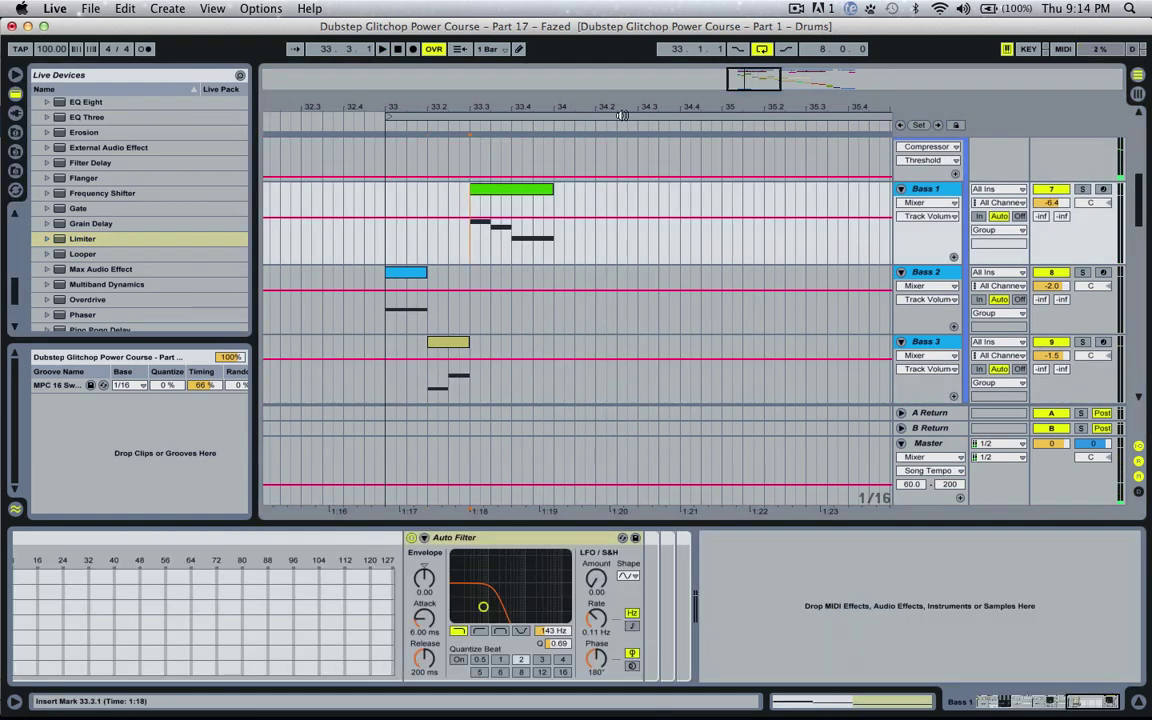
Show the automation of the Audio Effect Rack's first macro on Bass 1 and play from 33.3.1.
{"action": "key", "text": "plus"}
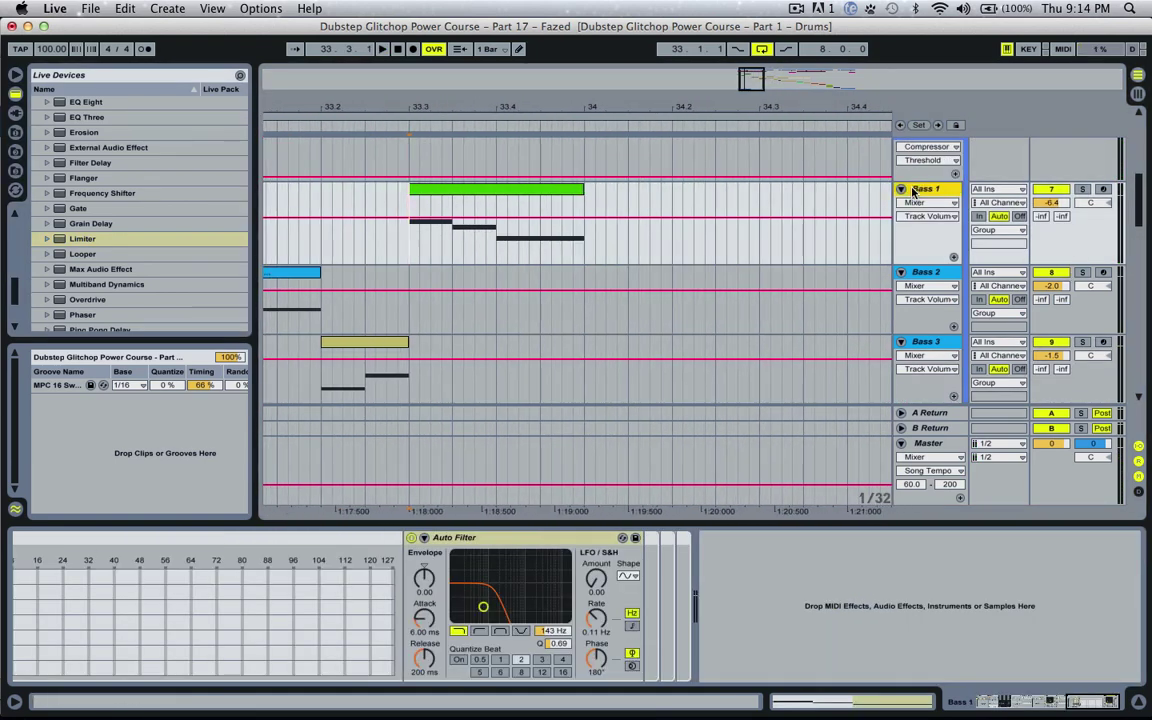
{"action": "scroll", "coordinate": [528, 560], "scroll_direction": "up", "scroll_amount": 10}
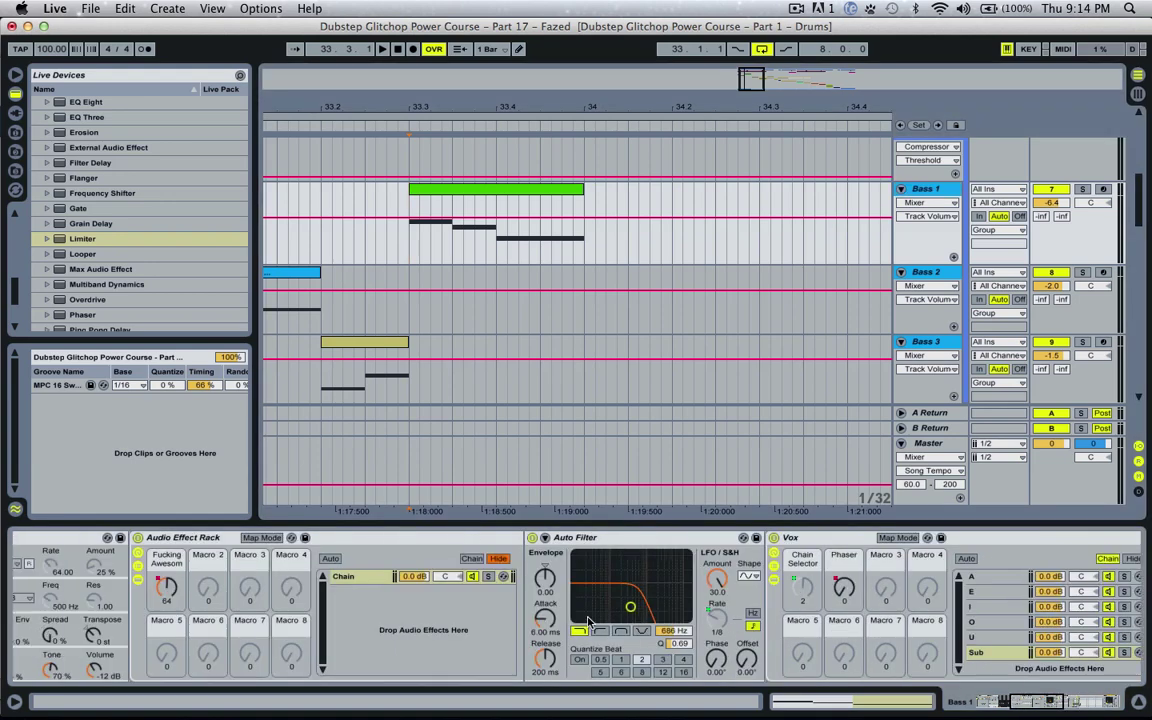
{"action": "scroll", "coordinate": [587, 622], "scroll_direction": "up", "scroll_amount": 3}
{"action": "left_click", "coordinate": [857, 588]}
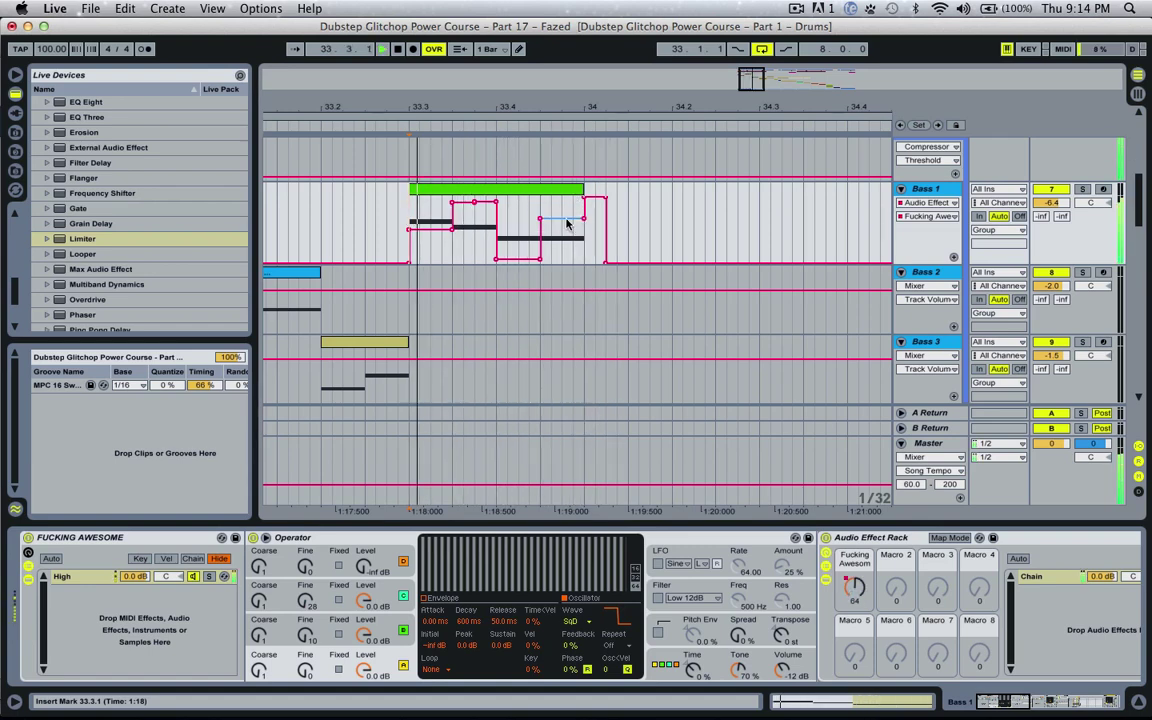
{"action": "key", "text": "space"}
Open the Bass 1 clip, move its first two notes down to D0 and play the result.
{"action": "double_click", "coordinate": [450, 188]}
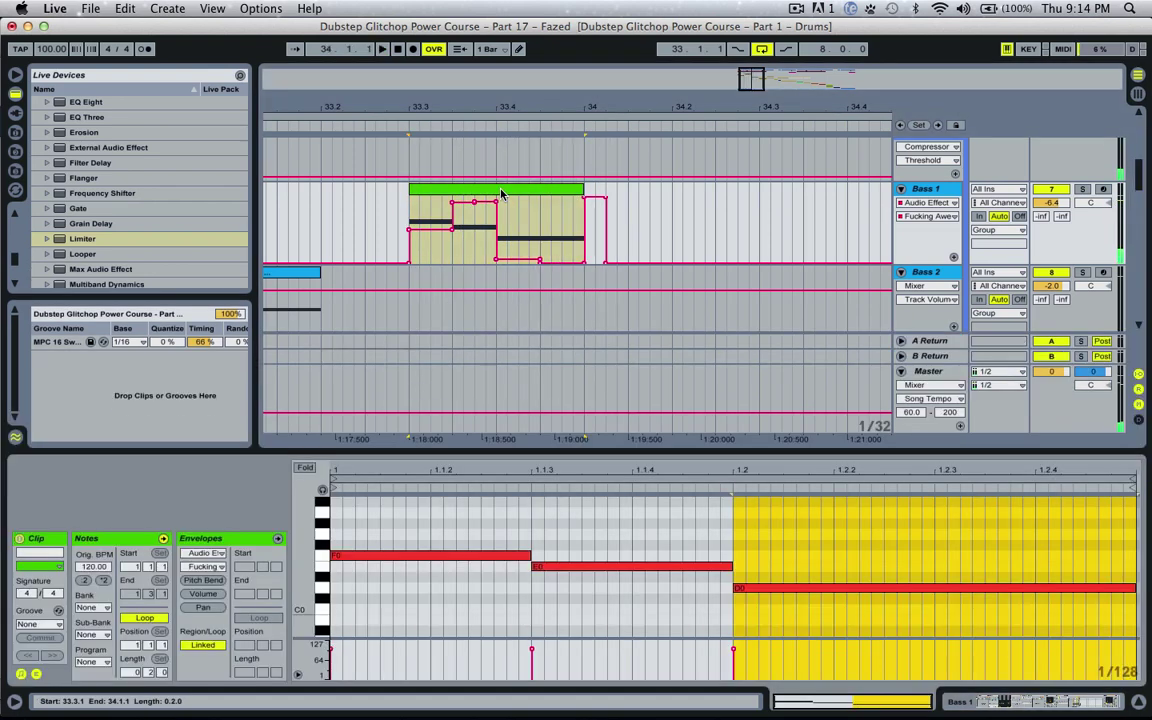
{"action": "key", "text": "space"}
{"action": "scroll", "coordinate": [447, 542], "scroll_direction": "down", "scroll_amount": 2}
{"action": "key", "text": "space"}
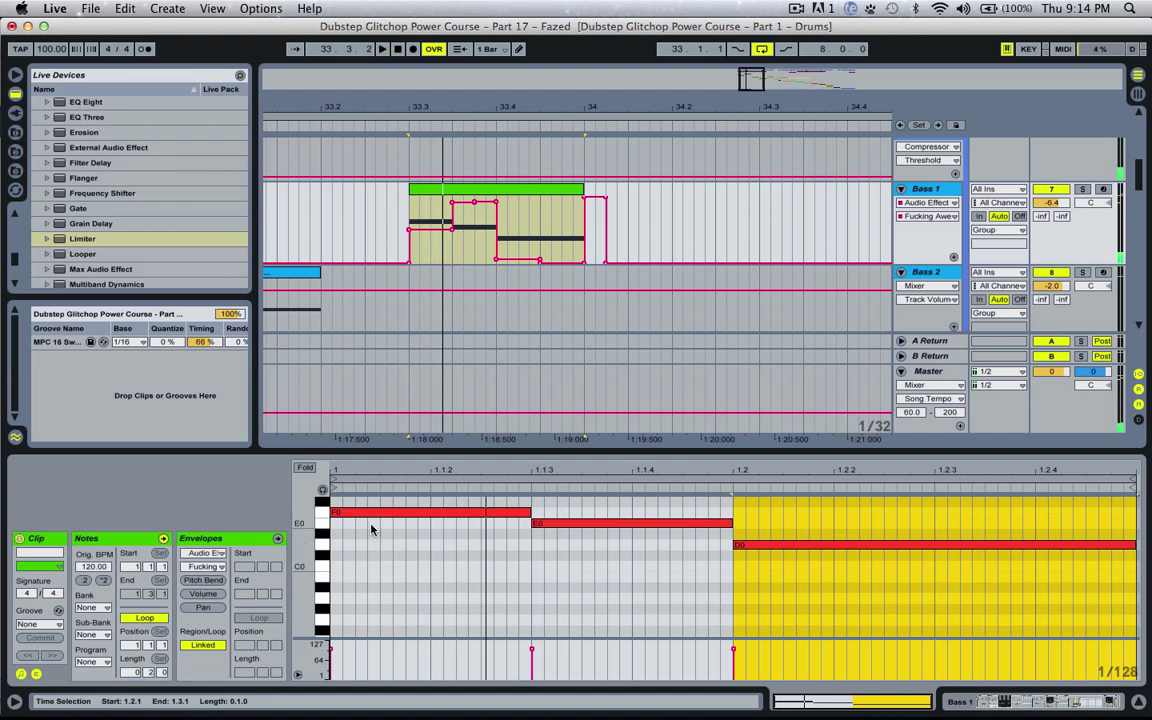
{"action": "left_click_drag", "start_coordinate": [371, 515], "coordinate": [371, 539]}
{"action": "key", "text": "Down"}
{"action": "left_click_drag", "start_coordinate": [550, 525], "coordinate": [552, 545]}
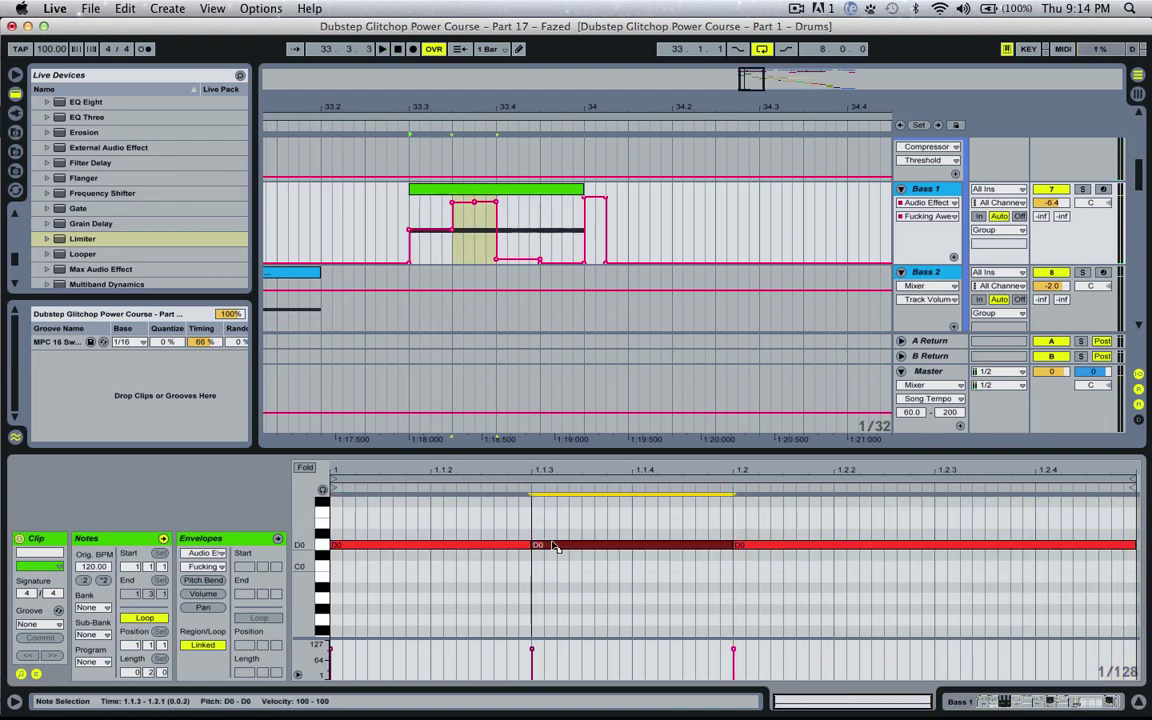
{"action": "key", "text": "space"}
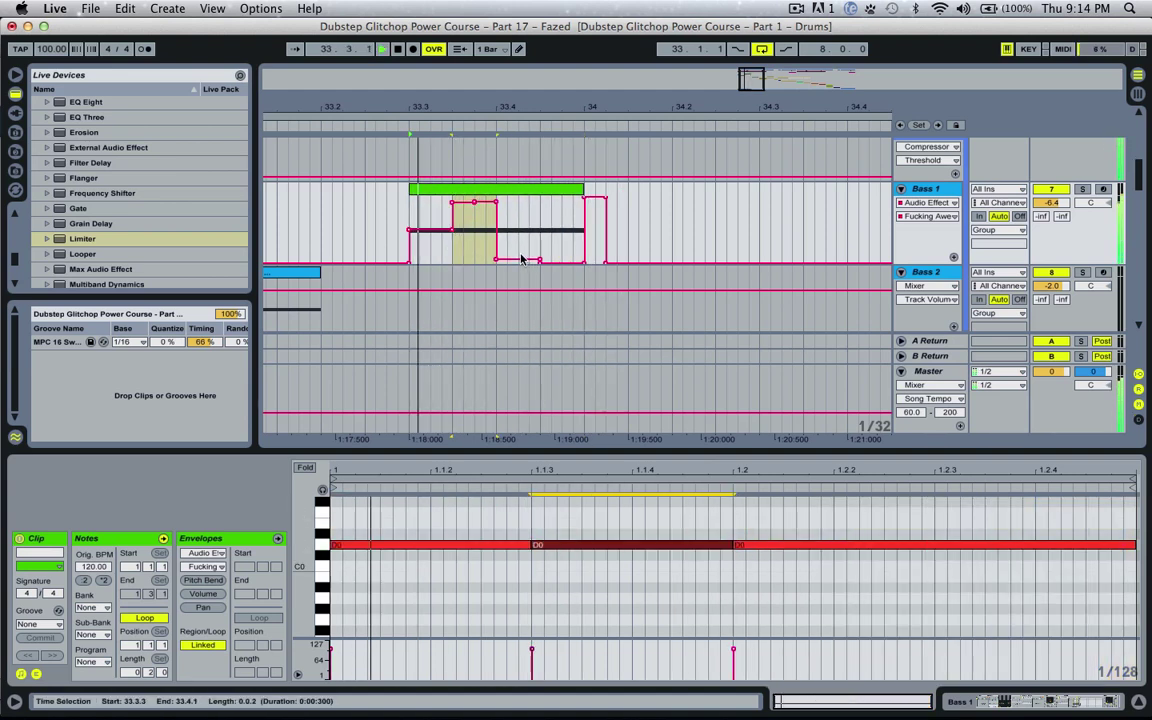
Flatten the first macro's automation under the Bass 1 clip to its minimum and remove the raised breakpoints.
{"action": "left_click_drag", "start_coordinate": [515, 260], "coordinate": [411, 265]}
{"action": "double_click", "coordinate": [453, 202]}
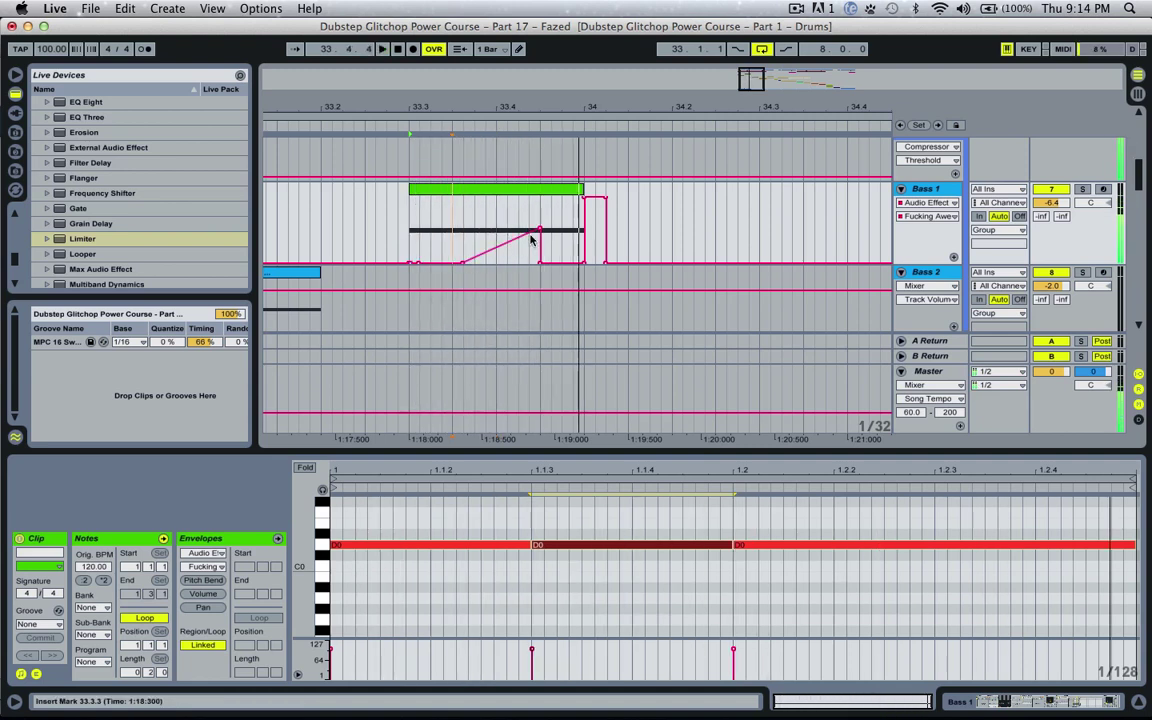
{"action": "left_click_drag", "start_coordinate": [540, 230], "coordinate": [522, 264]}
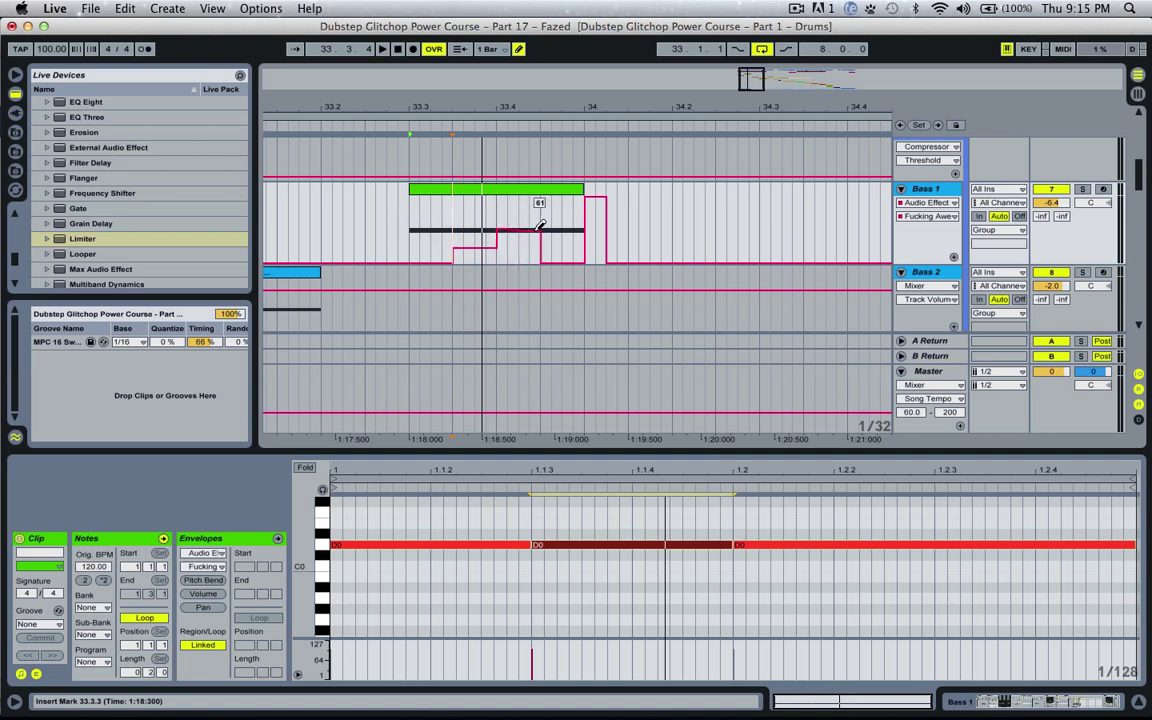
Draw three eighth-note automation steps for the macro from 33.3.3 to 34.1.1, low, high and medium, and play them.
{"action": "key", "text": "super+2"}
{"action": "key", "text": "super+2"}
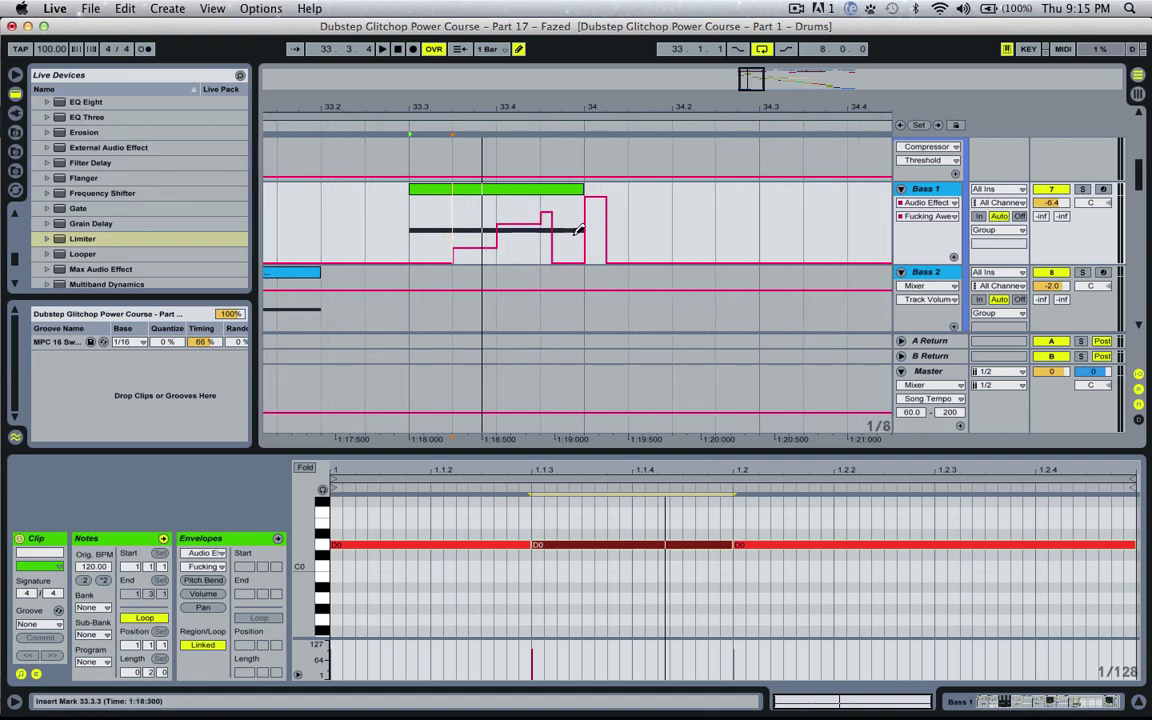
{"action": "key", "text": "super+1"}
{"action": "key", "text": "super+1"}
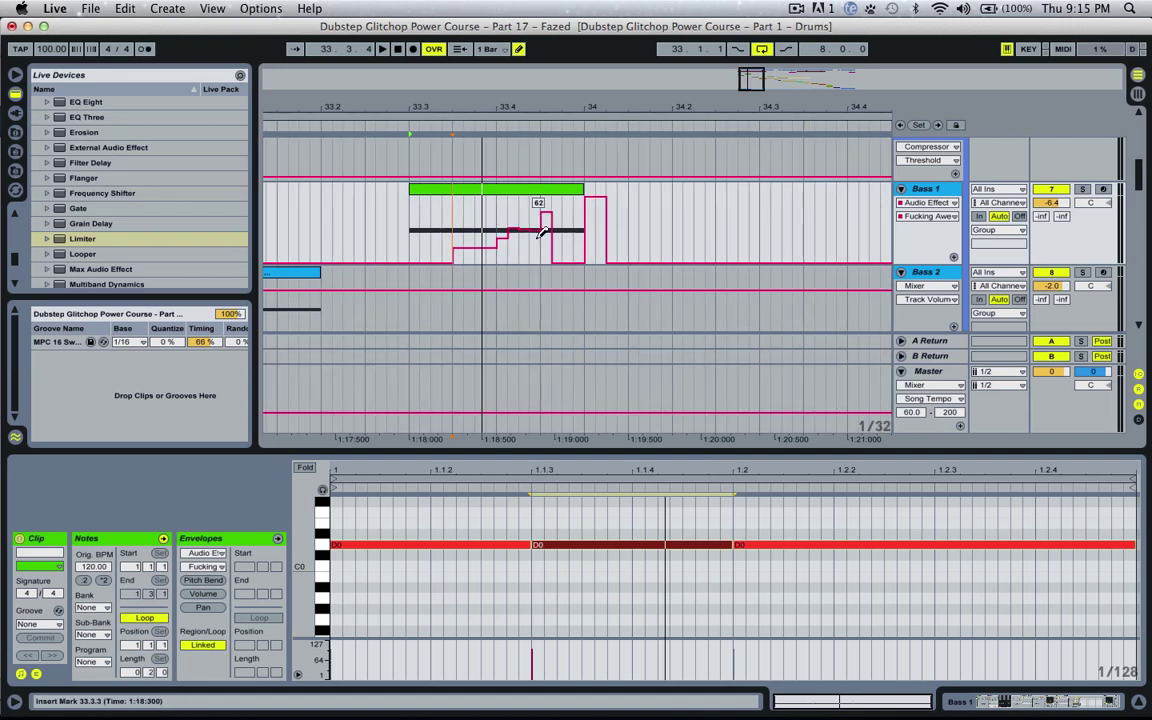
{"action": "key", "text": "super+2"}
{"action": "key", "text": "super+2"}
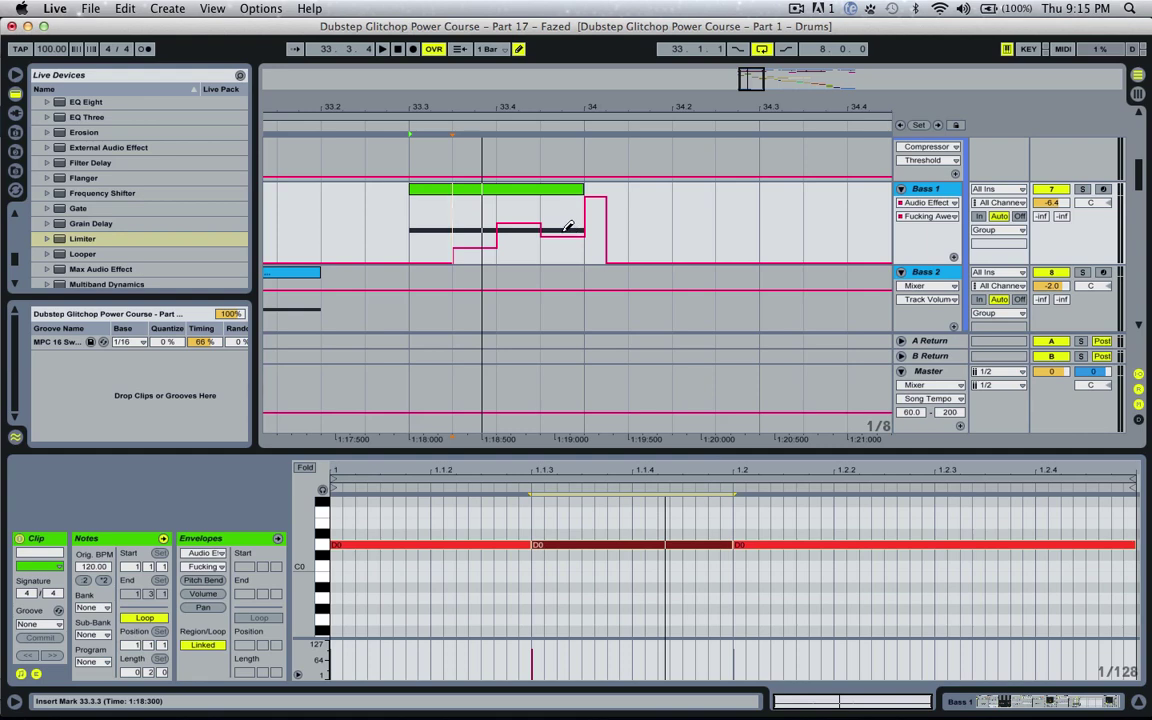
{"action": "key", "text": "space"}
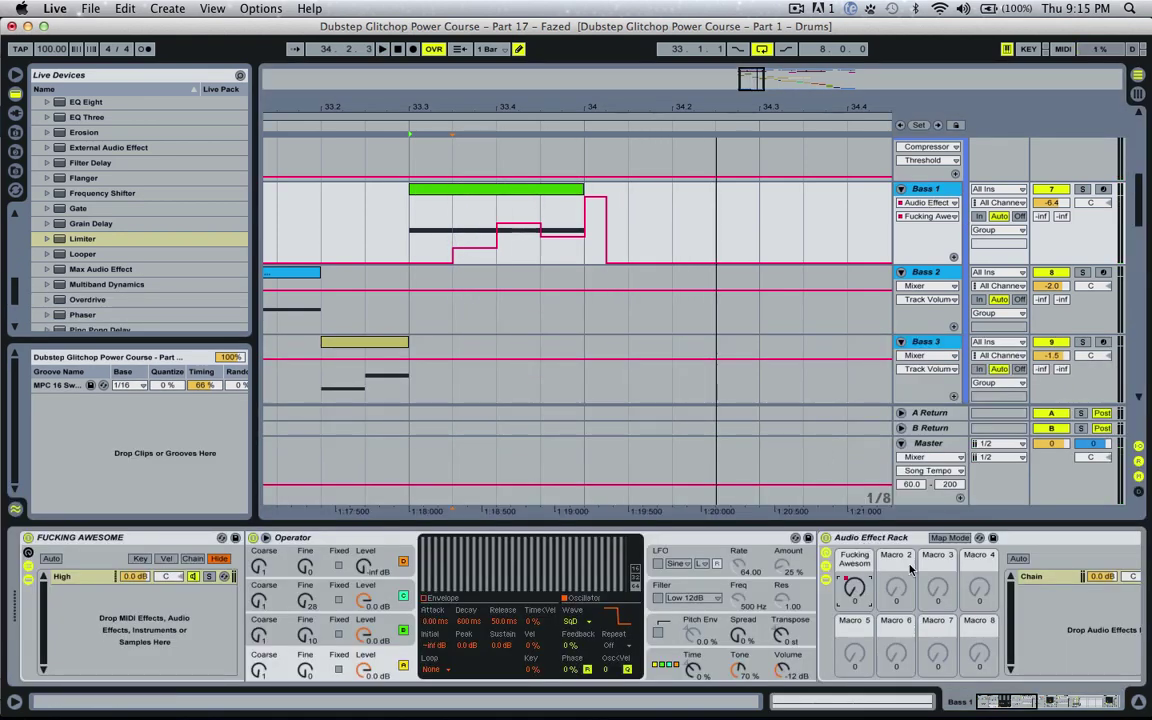
Set the first macro's mapping range for the Auto Filter LFO Synced Rate to 1/24 minimum and 1/6 maximum, and play the result.
{"action": "scroll", "coordinate": [910, 570], "scroll_direction": "right", "scroll_amount": 5}
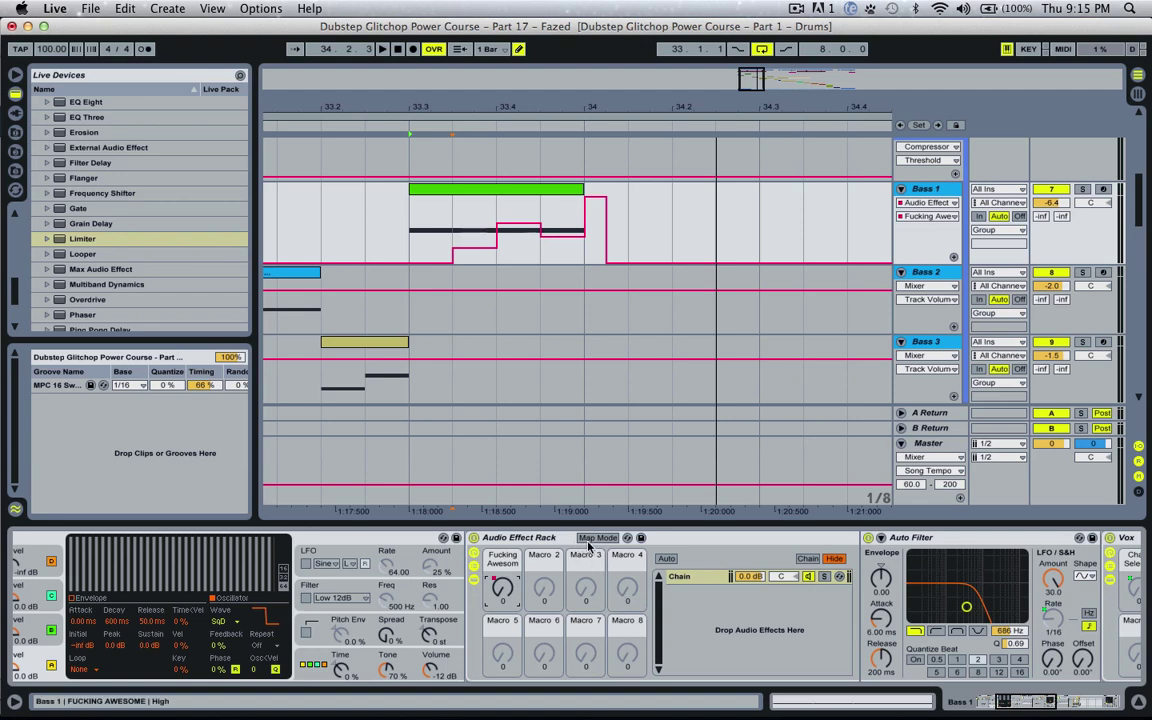
{"action": "left_click", "coordinate": [596, 540]}
{"action": "left_click", "coordinate": [316, 104]}
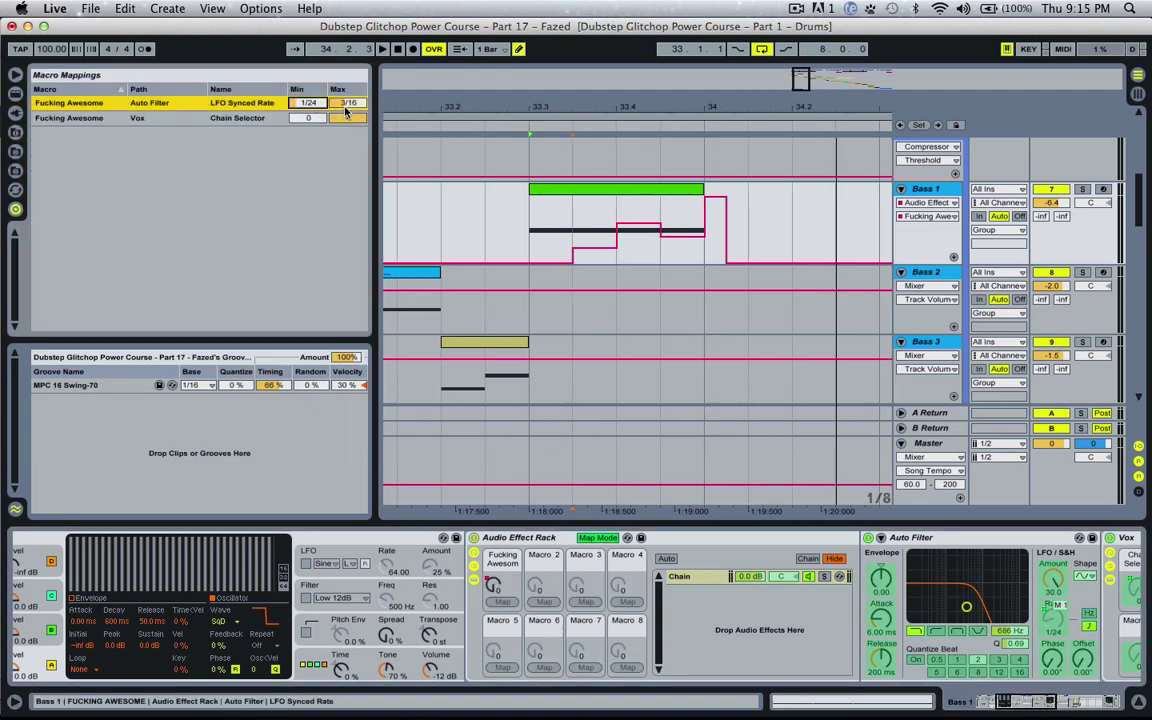
{"action": "key", "text": "Down"}
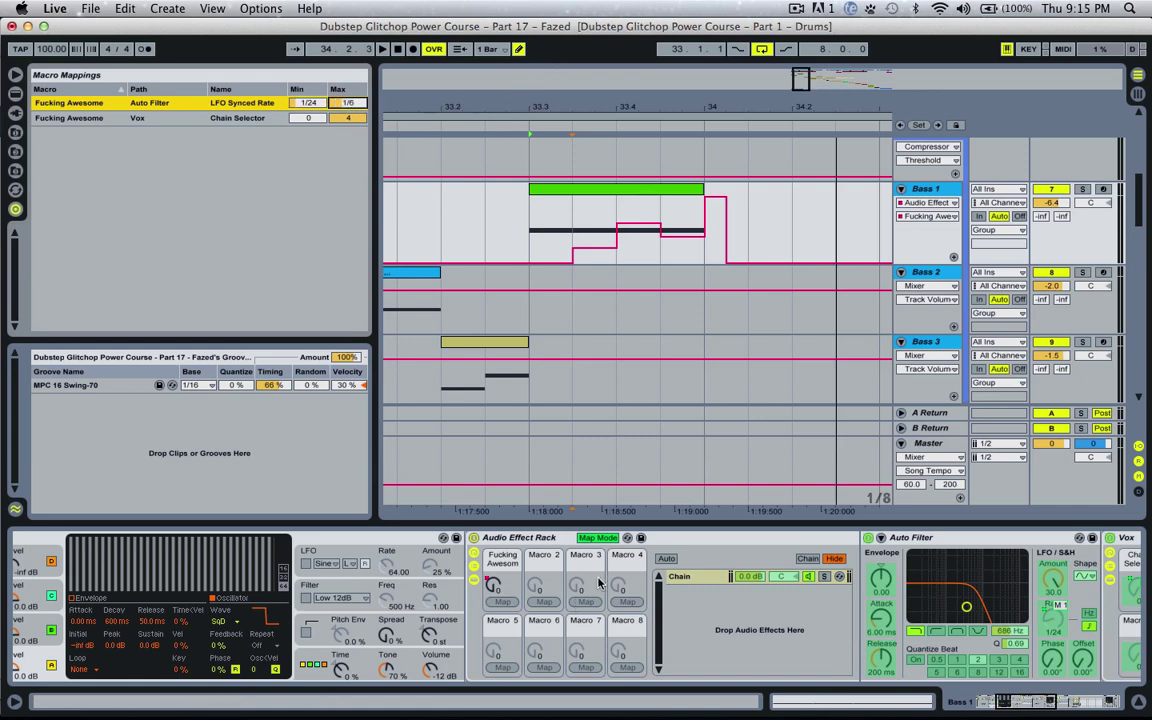
{"action": "left_click", "coordinate": [596, 540]}
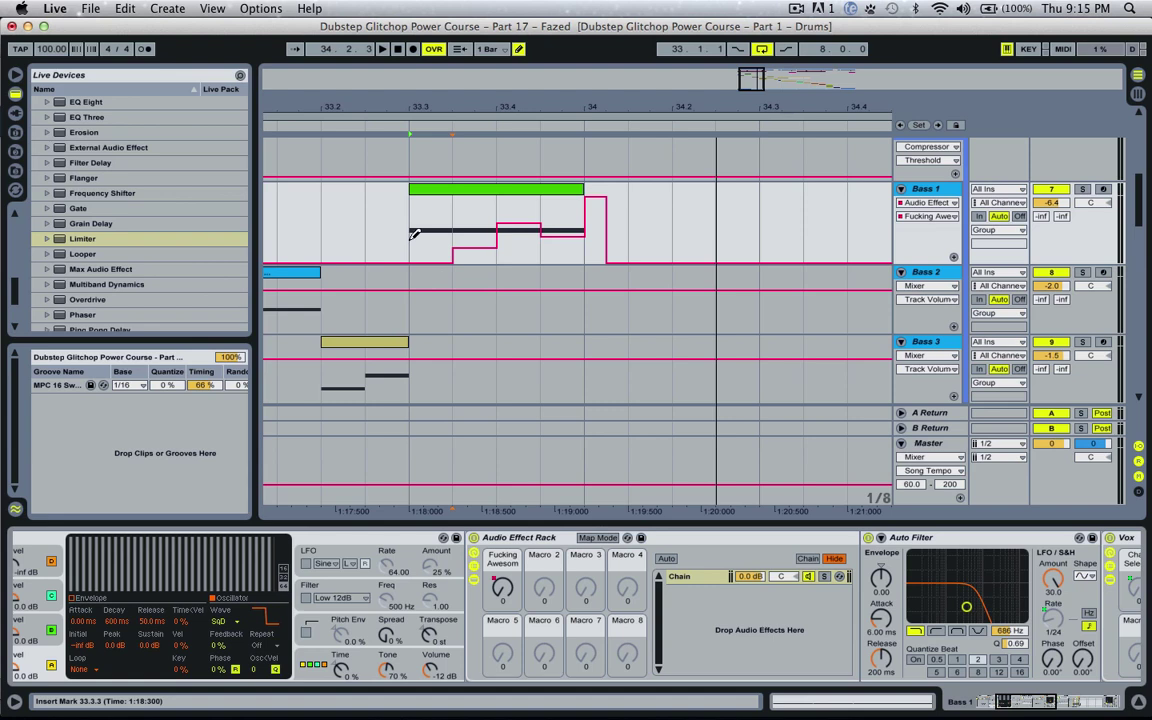
{"action": "key", "text": "space"}
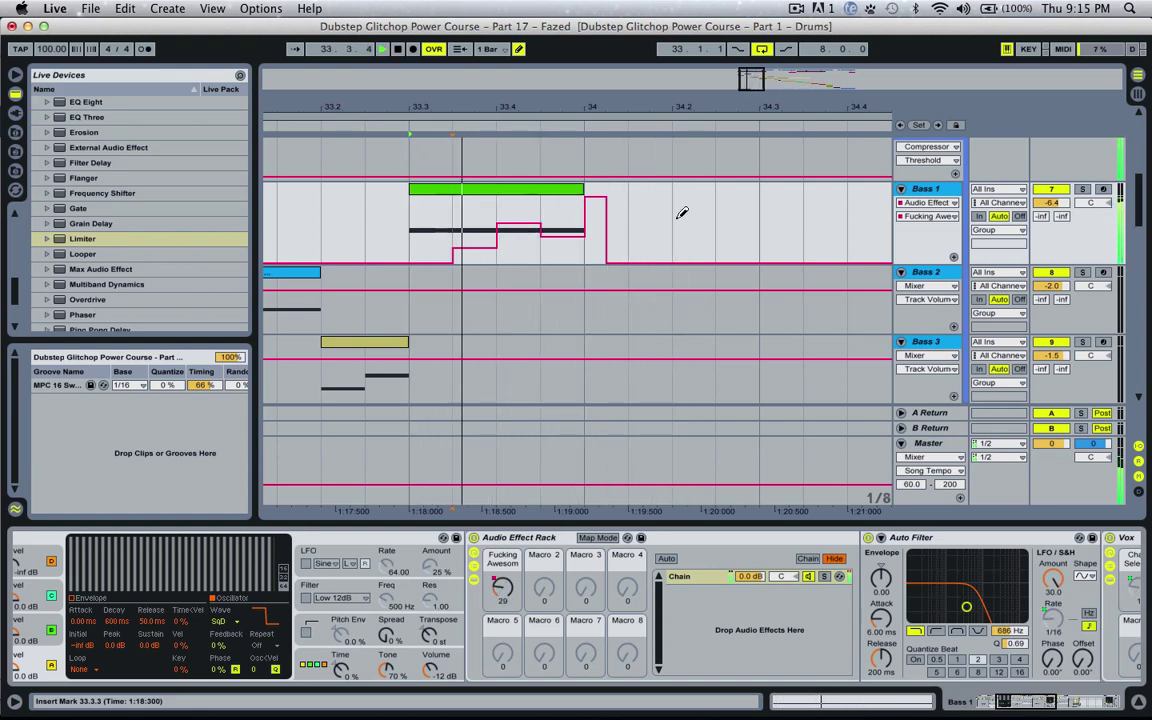
Play the bass sequence from 33.1.1 to check how the Bass 1 macro steps follow Bass 2 and Bass 3.
{"action": "left_click_drag", "start_coordinate": [760, 84], "coordinate": [567, 65]}
{"action": "key", "text": "space"}
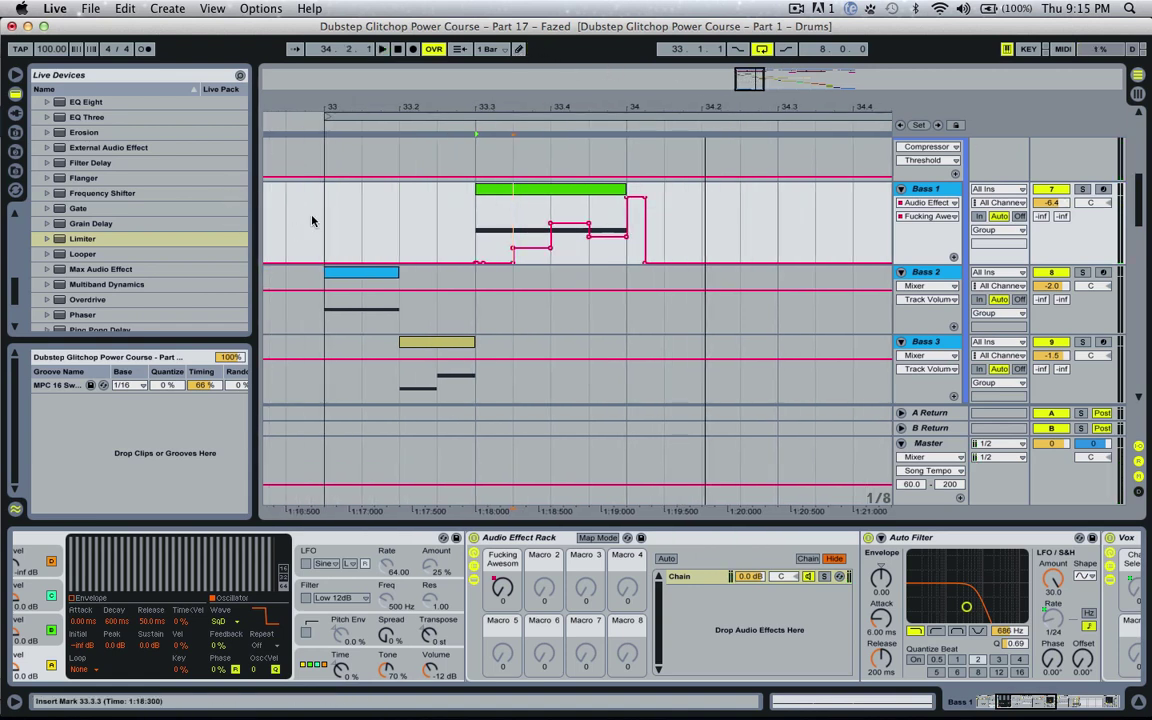
{"action": "left_click", "coordinate": [325, 216]}
{"action": "key", "text": "space"}
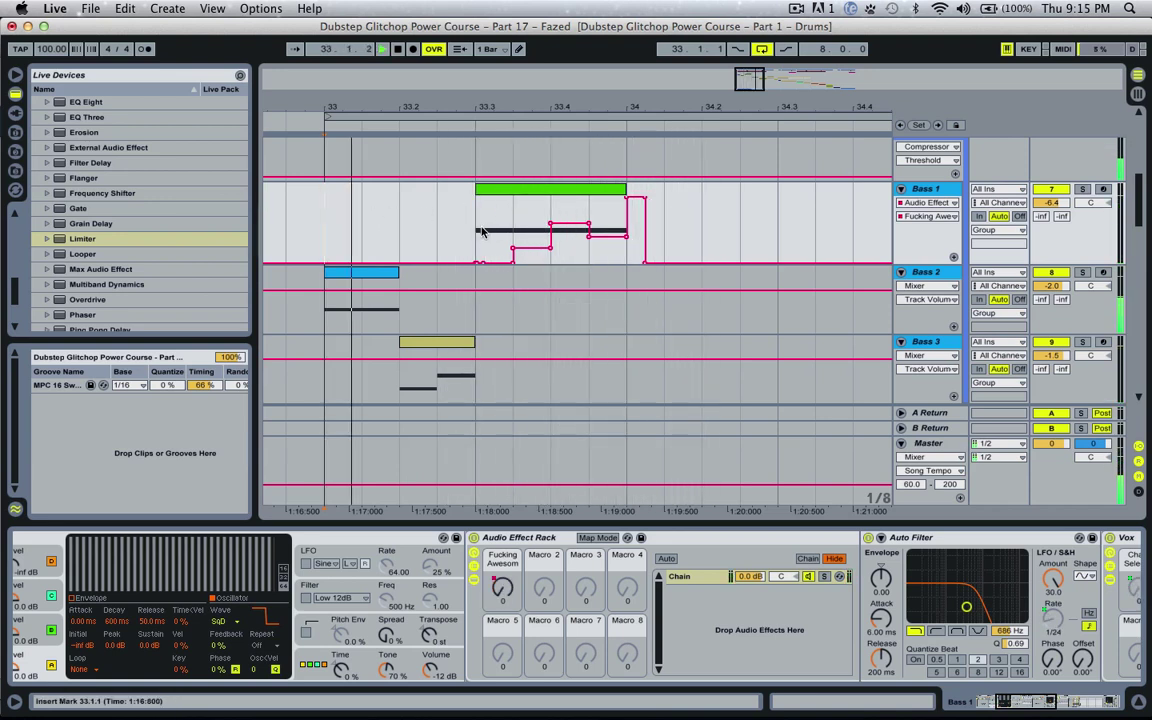
{"action": "mouse_move", "coordinate": [525, 248]}
{"action": "left_mouse_down"}
{"action": "mouse_move", "coordinate": [530, 197]}
{"action": "mouse_move", "coordinate": [522, 243]}
{"action": "mouse_move", "coordinate": [532, 248]}
{"action": "left_mouse_up"}
{"action": "left_click", "coordinate": [530, 250]}
{"action": "key", "text": "space"}
{"action": "key", "text": "space"}
{"action": "key", "text": "space"}
Replay the Bass 1 clip repeatedly from 33.3.1 to judge the new macro automation.
{"action": "left_click", "coordinate": [478, 231]}
{"action": "key", "text": "space"}
{"action": "key", "text": "space"}
{"action": "key", "text": "space"}
{"action": "key", "text": "space"}
{"action": "key", "text": "space"}
{"action": "key", "text": "space"}
{"action": "key", "text": "space"}
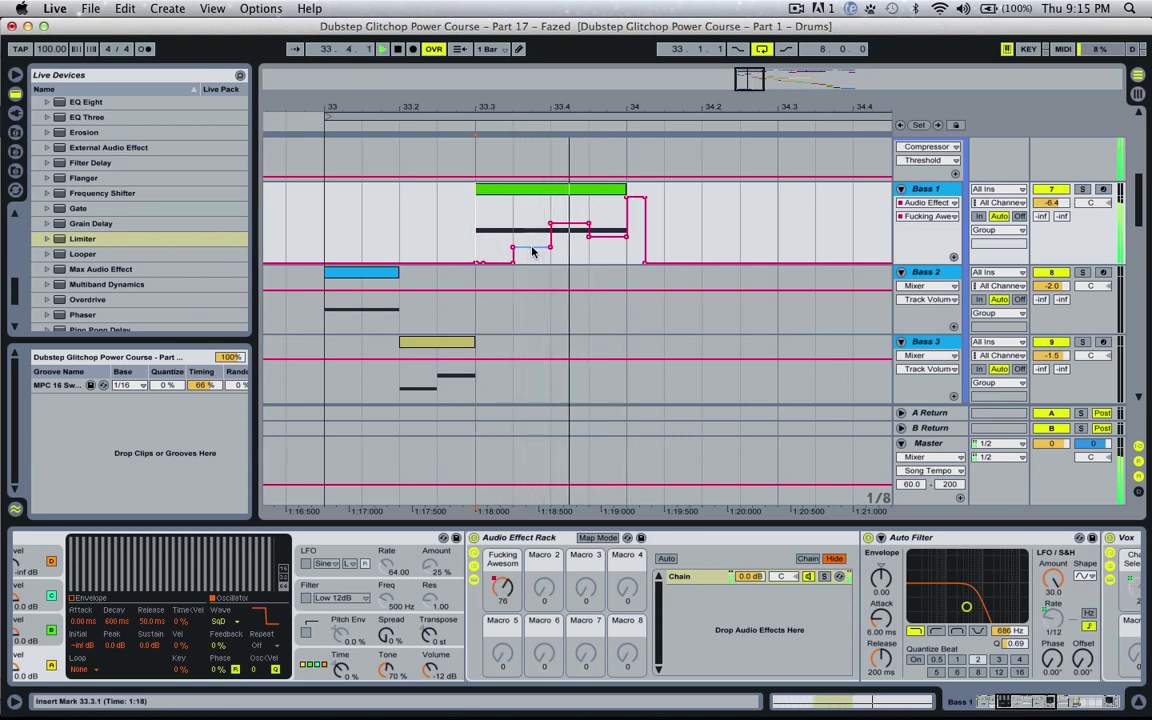
Play from 34.1.1, show the device chain of Bass 5 and solo the track.
{"action": "left_click", "coordinate": [627, 285]}
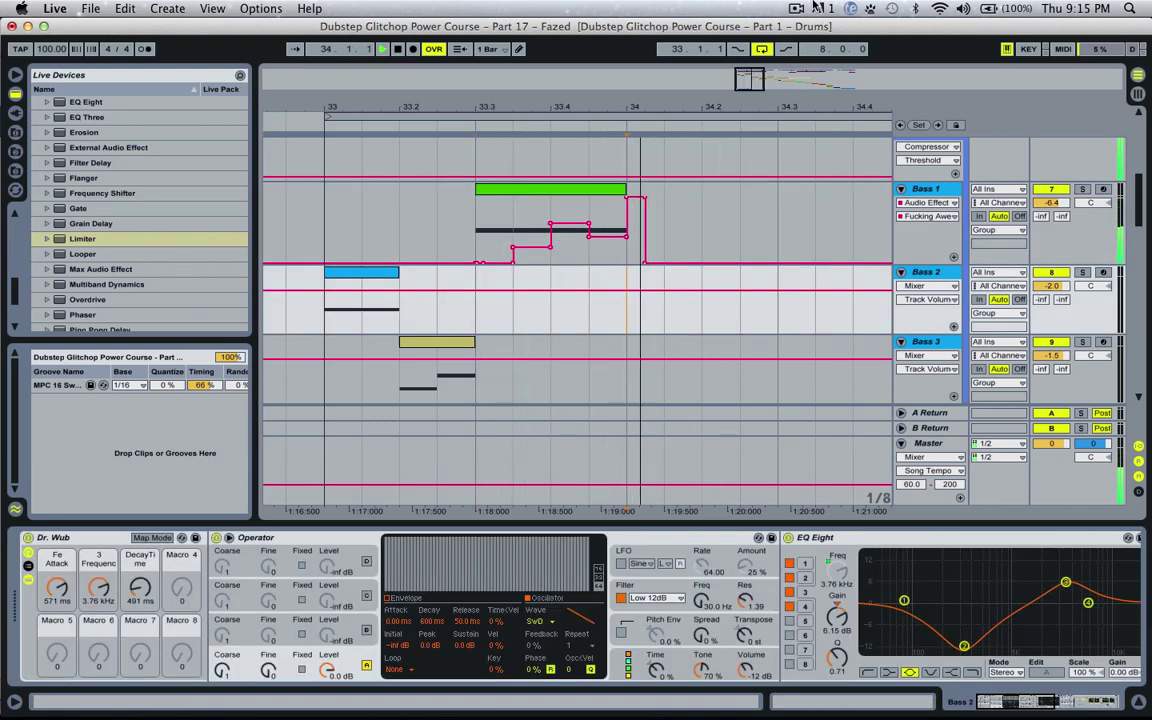
{"action": "scroll", "coordinate": [629, 267], "scroll_direction": "right", "scroll_amount": 3}
{"action": "scroll", "coordinate": [629, 267], "scroll_direction": "down", "scroll_amount": 5}
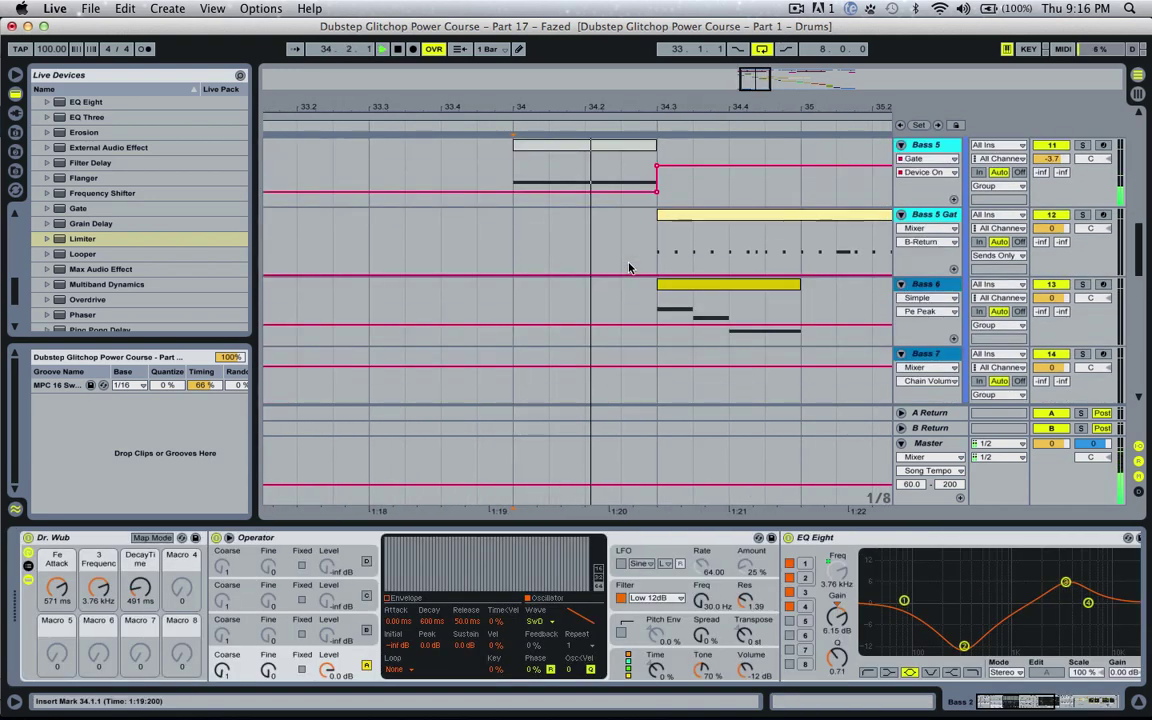
{"action": "left_click", "coordinate": [501, 172]}
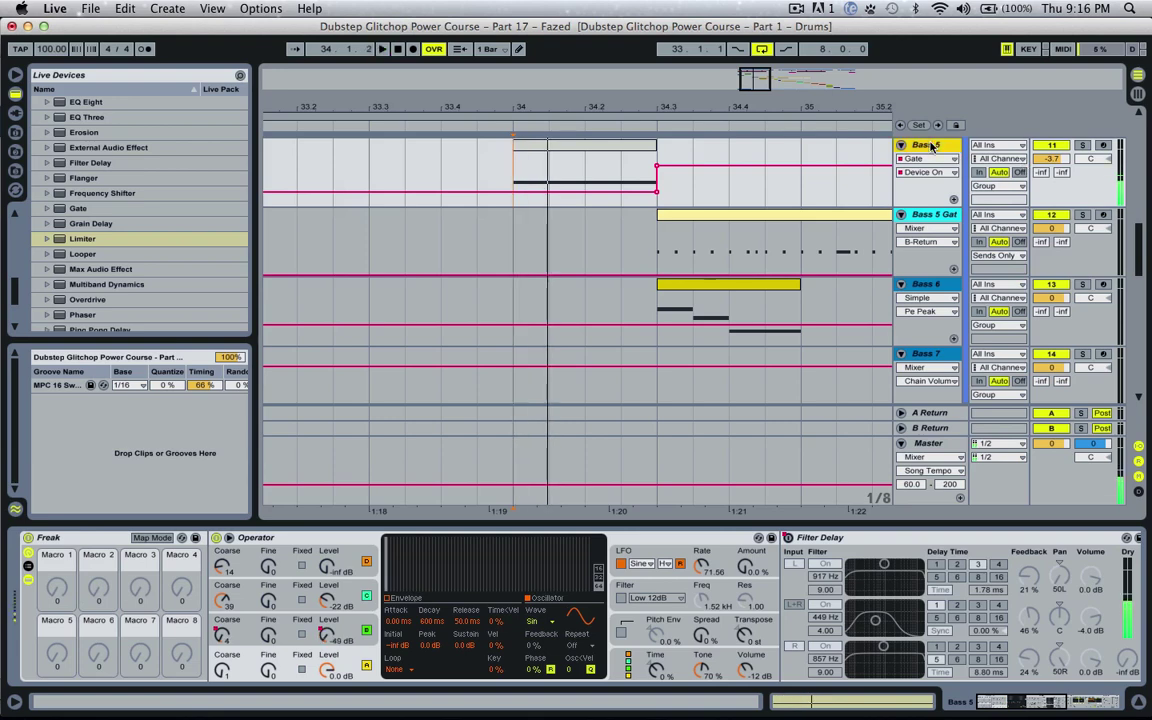
{"action": "left_click", "coordinate": [1082, 145]}
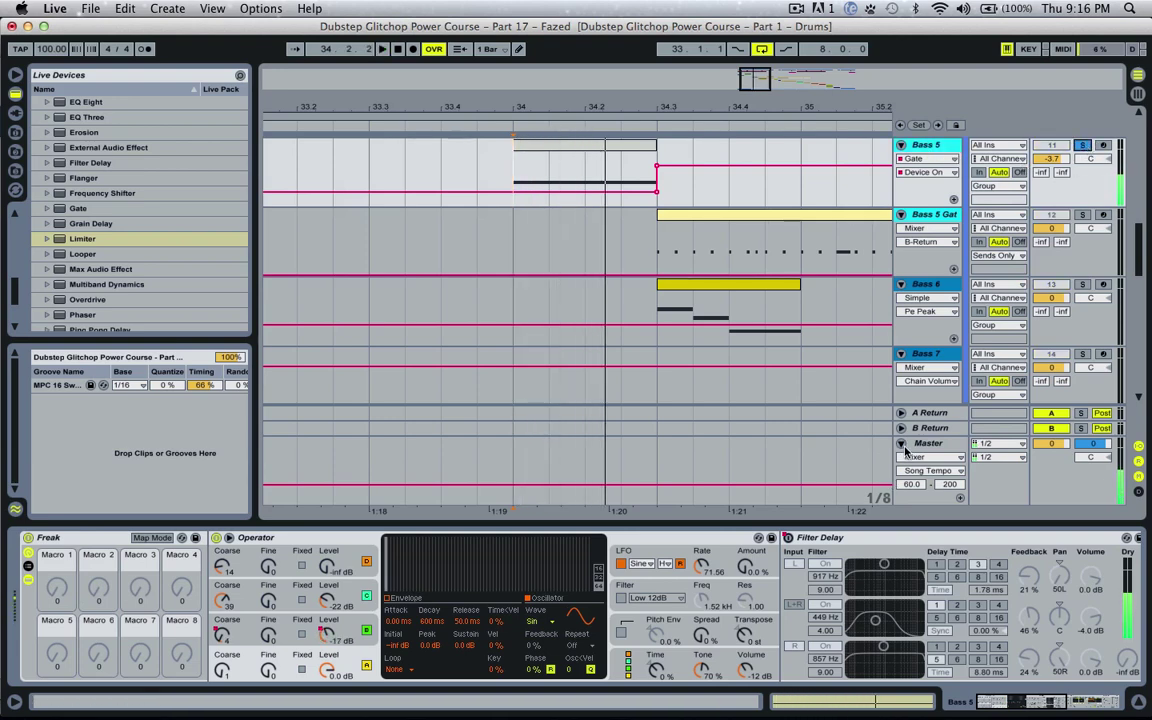
Set the right channel's beat delay to 6 in Bass 5's Filter Delay, turn the device on and play the result.
{"action": "mouse_move", "coordinate": [1015, 698]}
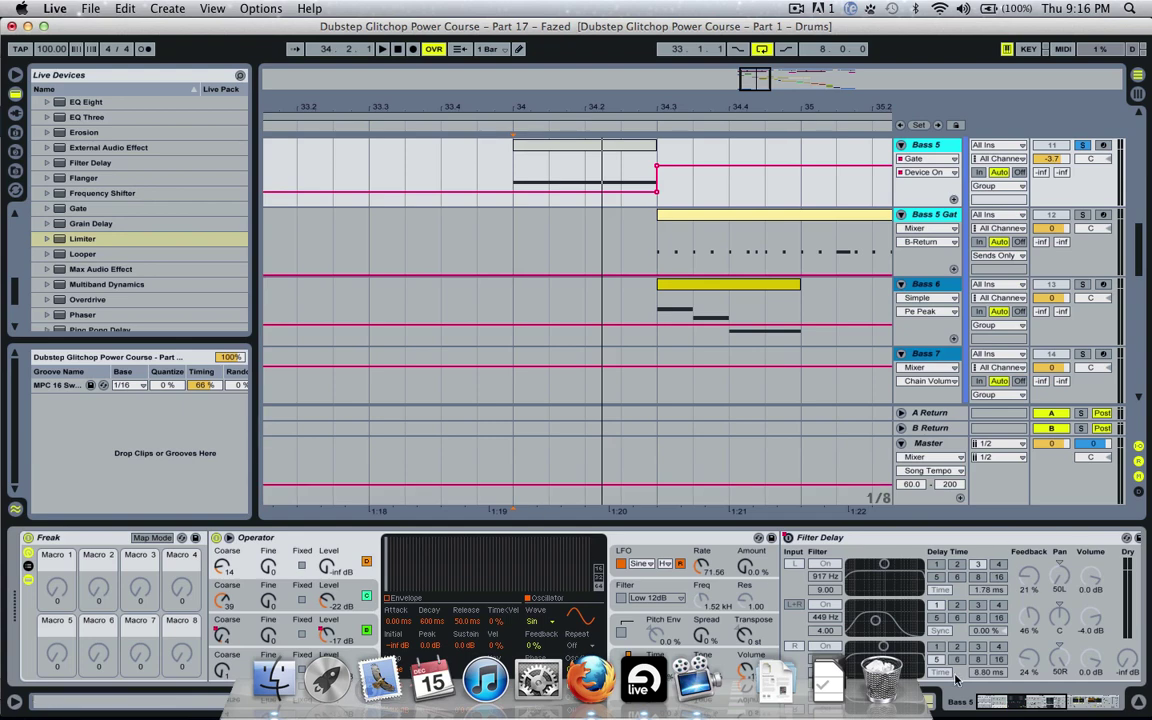
{"action": "left_click", "coordinate": [955, 678]}
{"action": "right_click", "coordinate": [787, 683]}
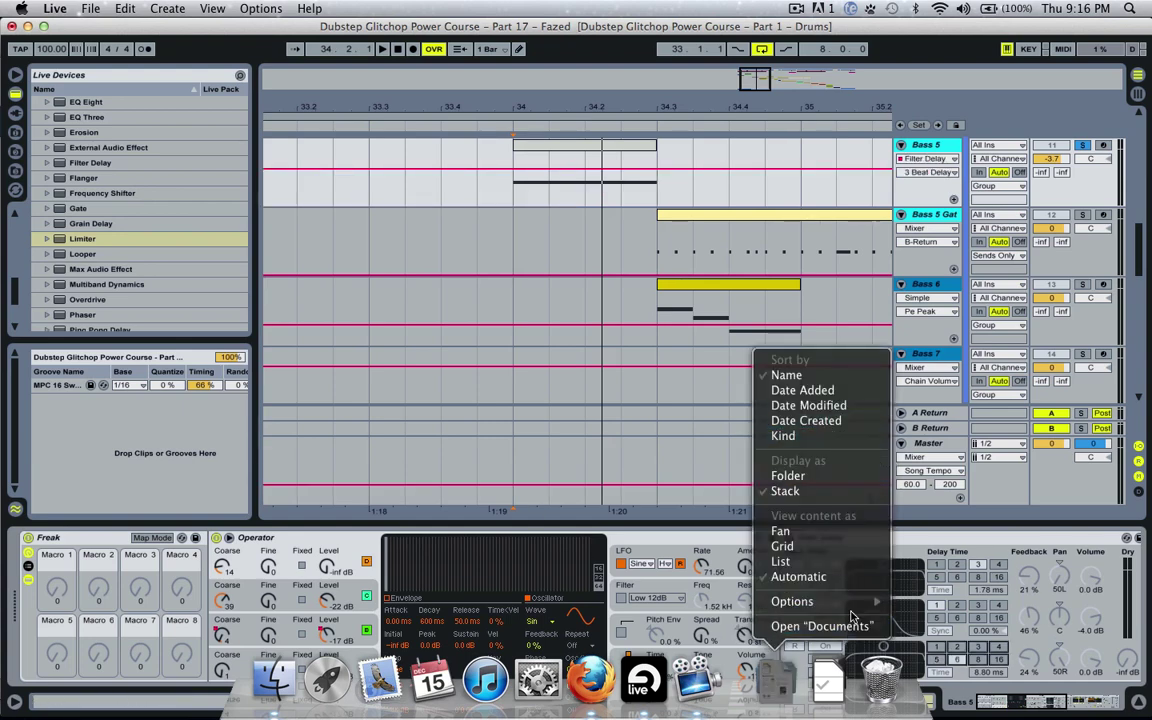
{"action": "mouse_move", "coordinate": [852, 608]}
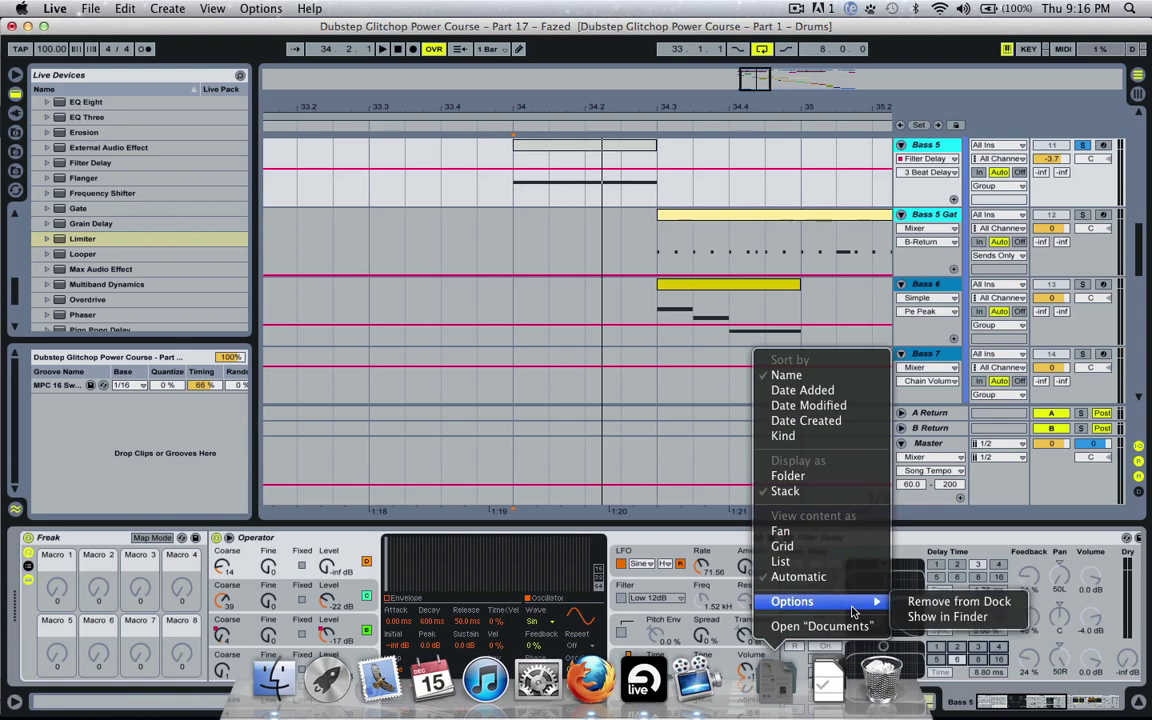
{"action": "left_click", "coordinate": [964, 709]}
{"action": "key", "text": "space"}
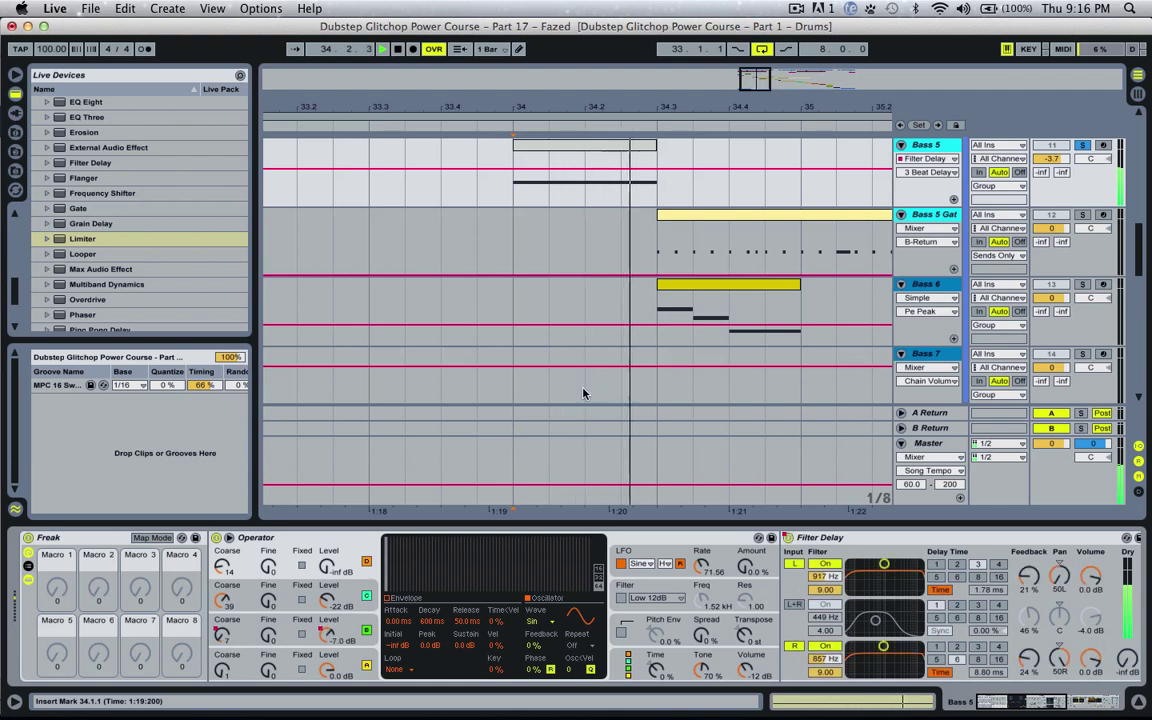
Check the oscillator B level automation on Bass 5 and set Operator's oscillator C level to -27 dB.
{"action": "left_click", "coordinate": [327, 634]}
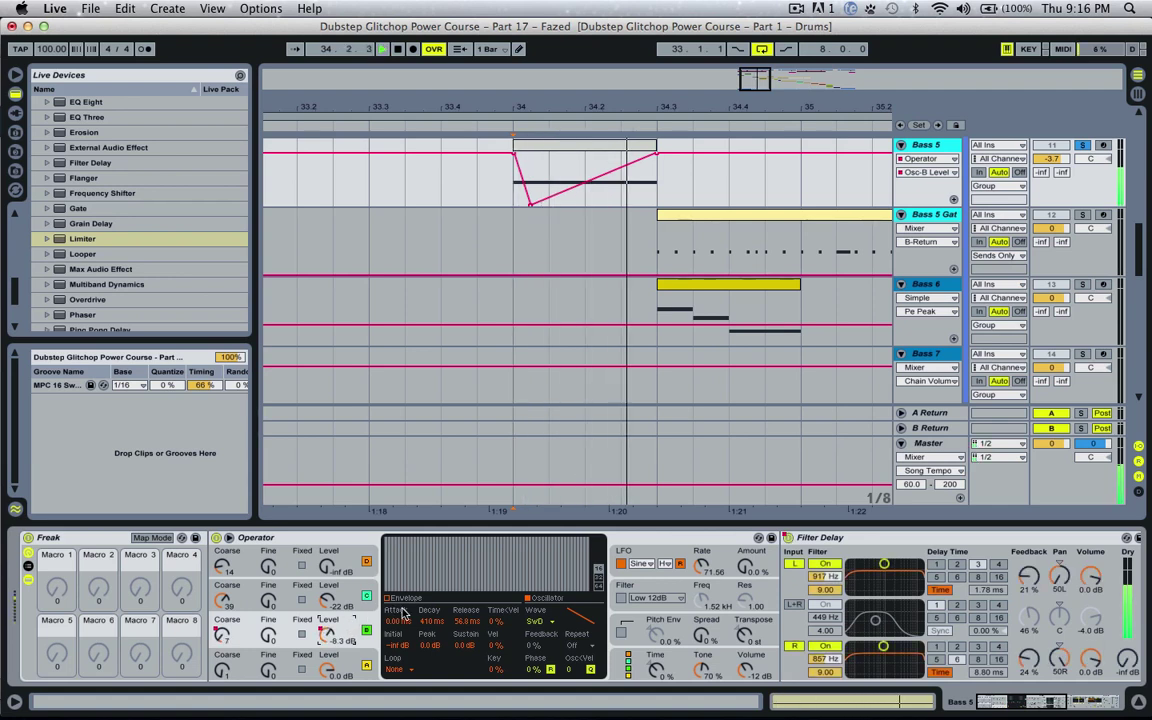
{"action": "left_click", "coordinate": [327, 600]}
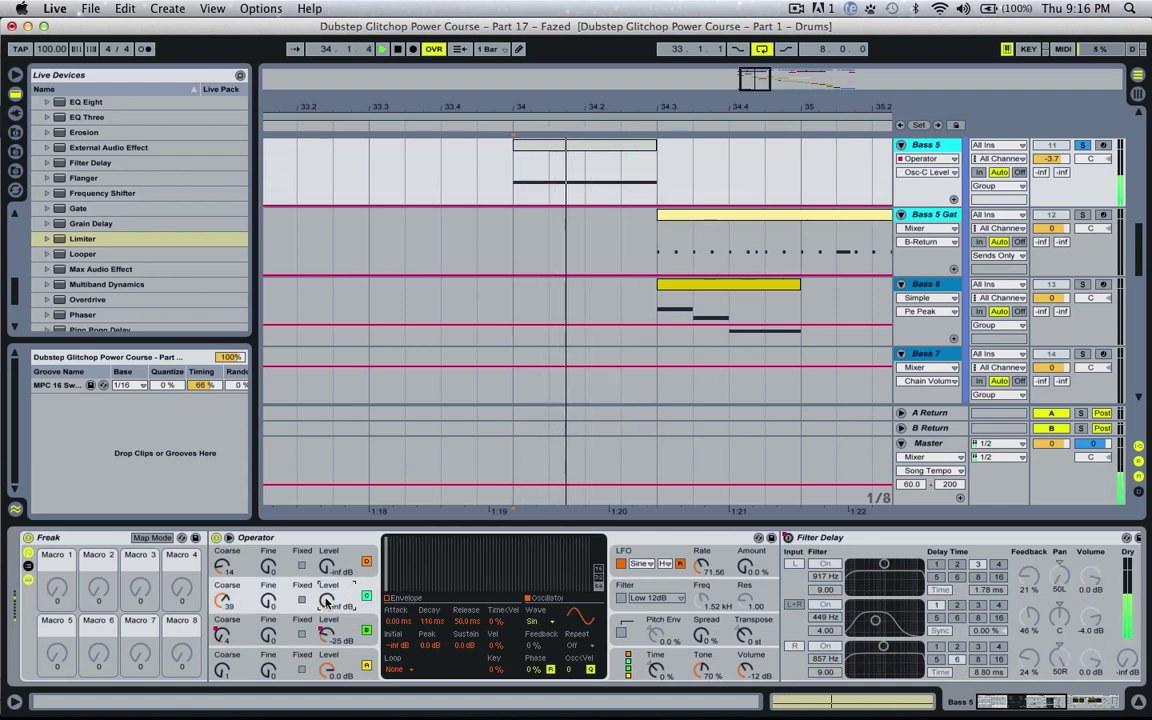
{"action": "left_click_drag", "start_coordinate": [327, 600], "coordinate": [329, 609]}
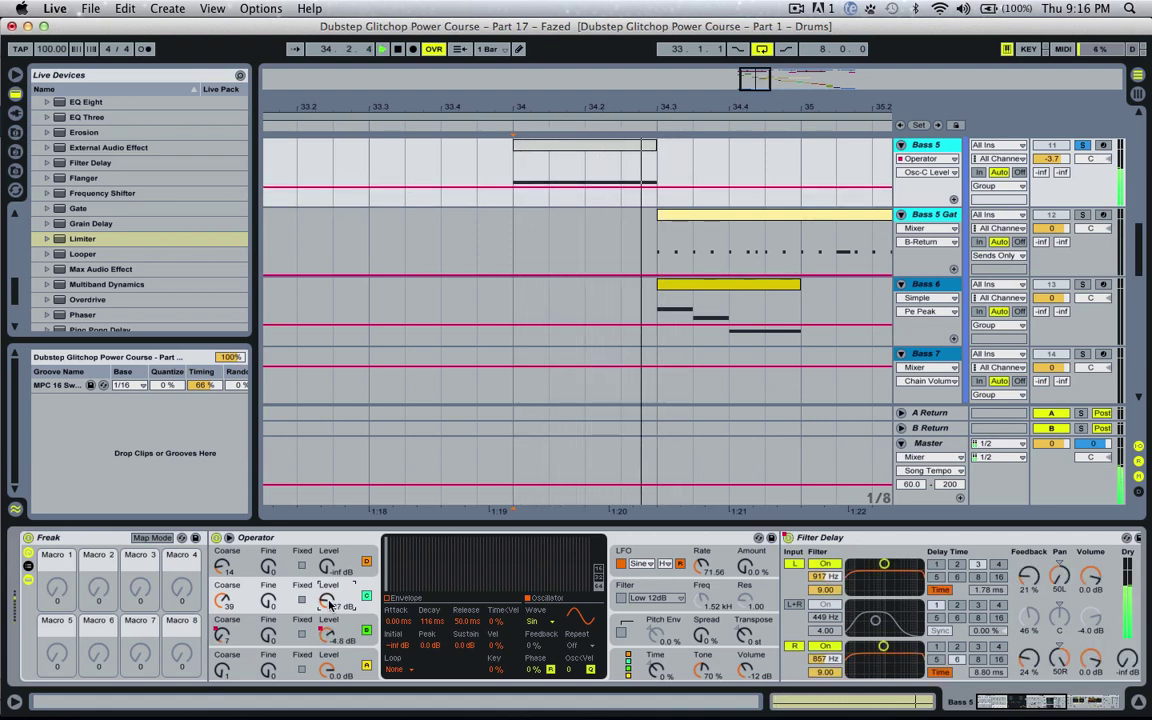
{"action": "key", "text": "space"}
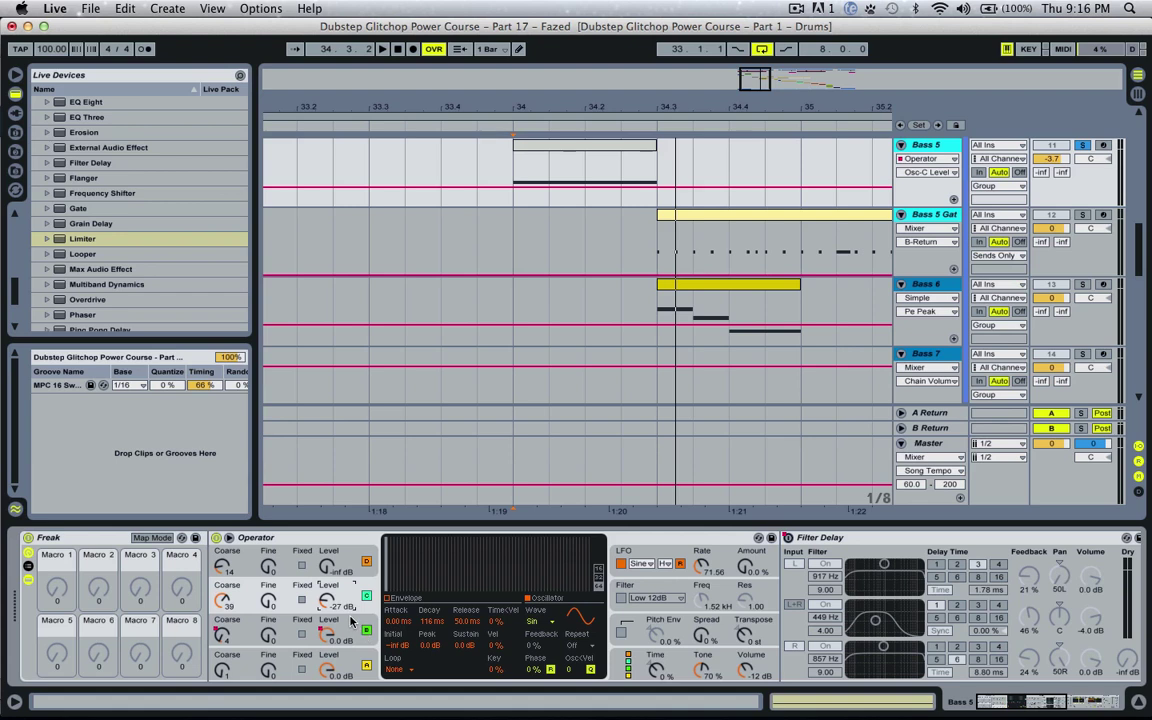
Set oscillator B's waveform to Sine 4 Bit and audition the Bass 5 clip.
{"action": "left_click", "coordinate": [351, 621]}
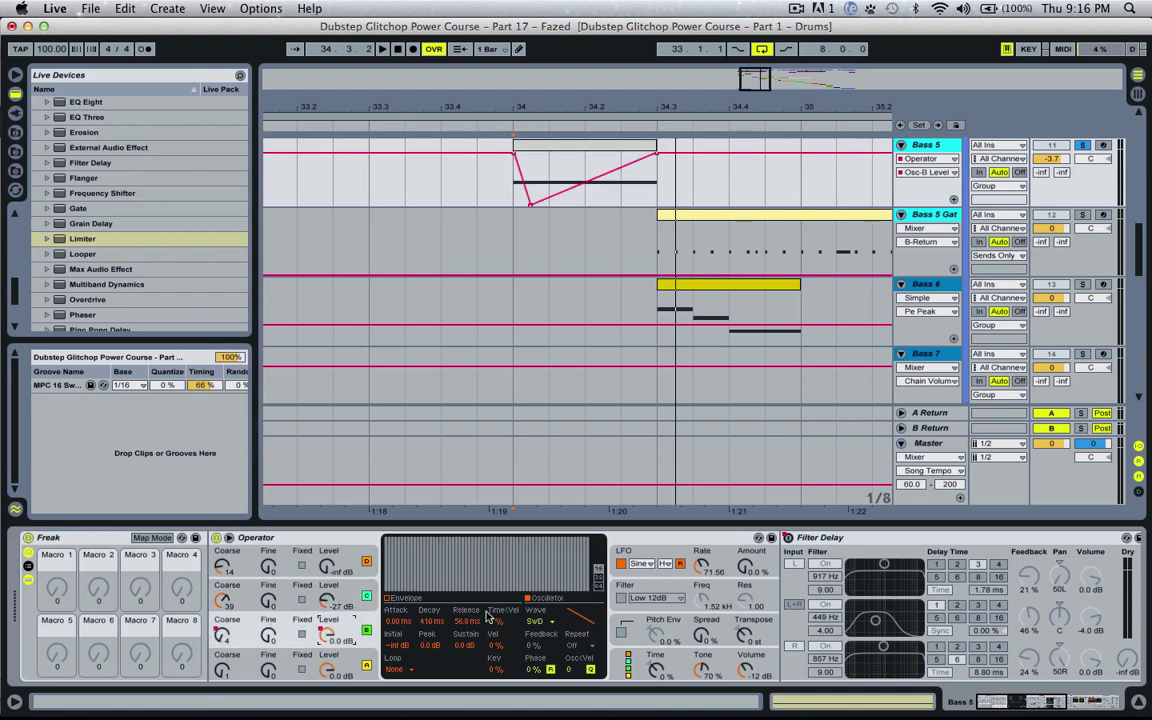
{"action": "left_click", "coordinate": [533, 622]}
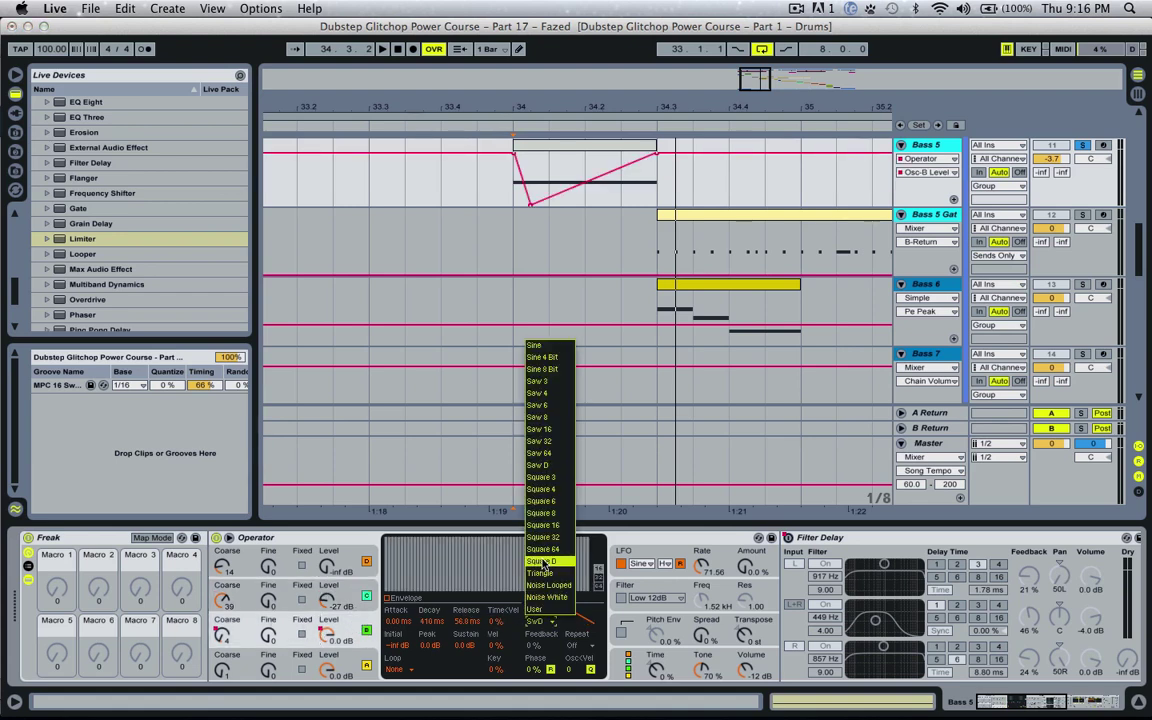
{"action": "left_click", "coordinate": [533, 346]}
{"action": "key", "text": "space"}
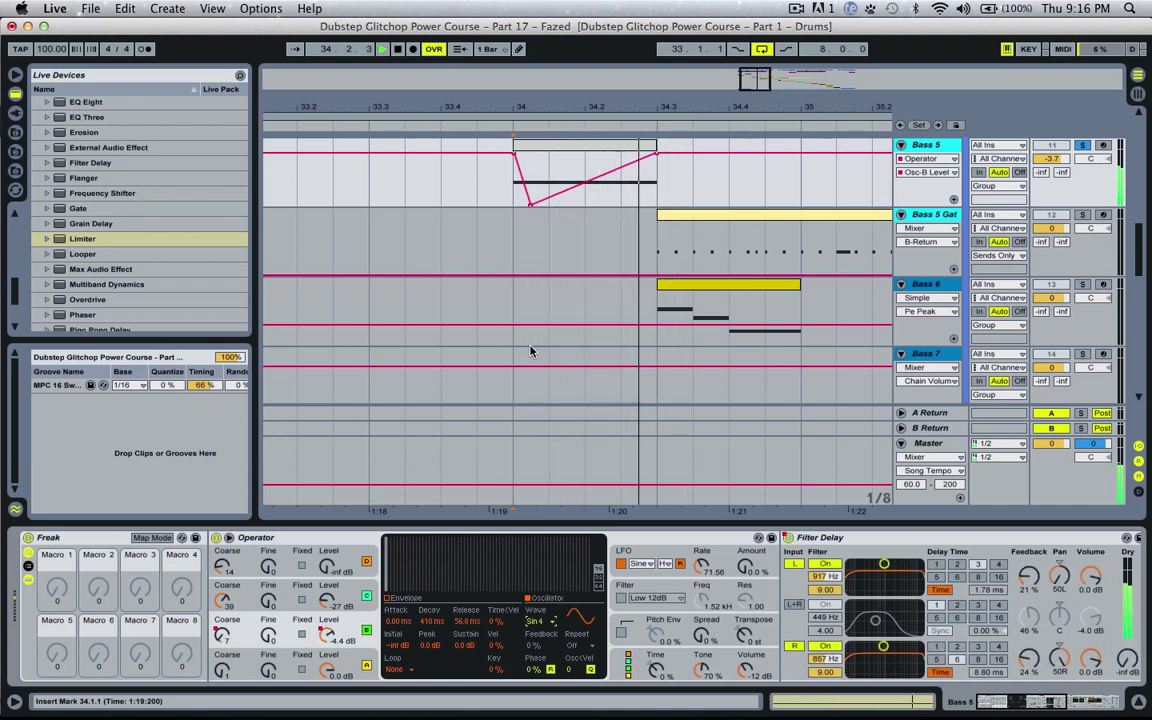
{"action": "key", "text": "space"}
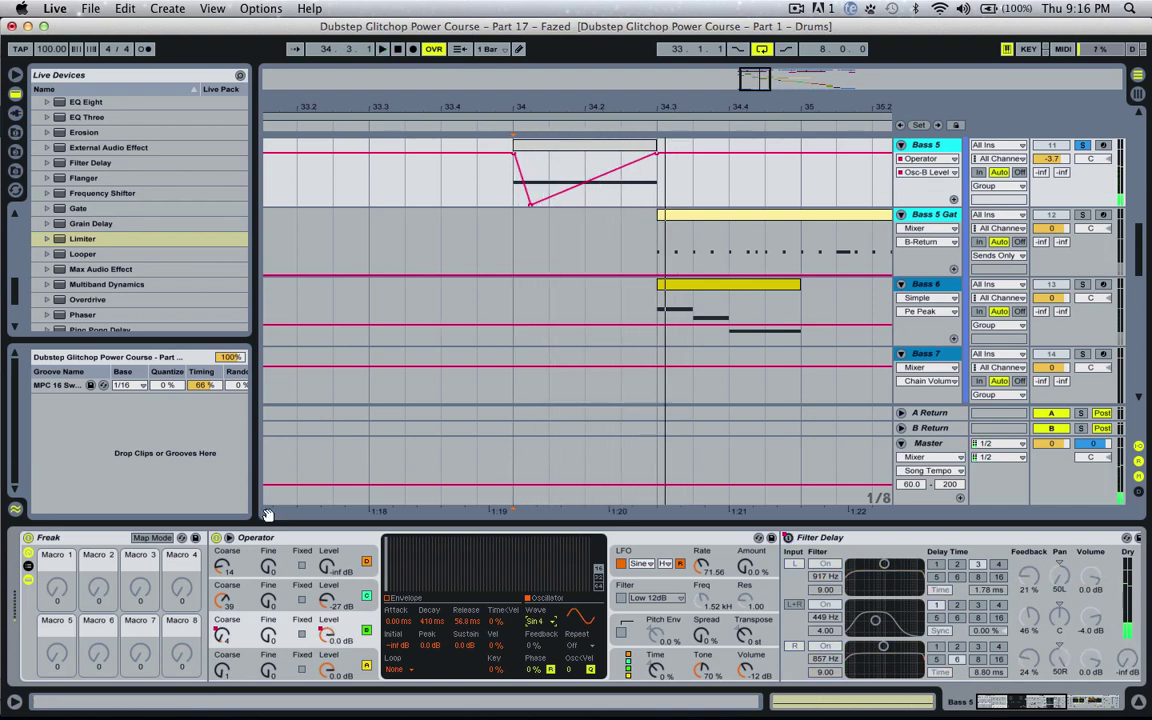
Flatten the B Coarse automation across the Bass 5 clip at bar 34 and audition it.
{"action": "left_click", "coordinate": [222, 633]}
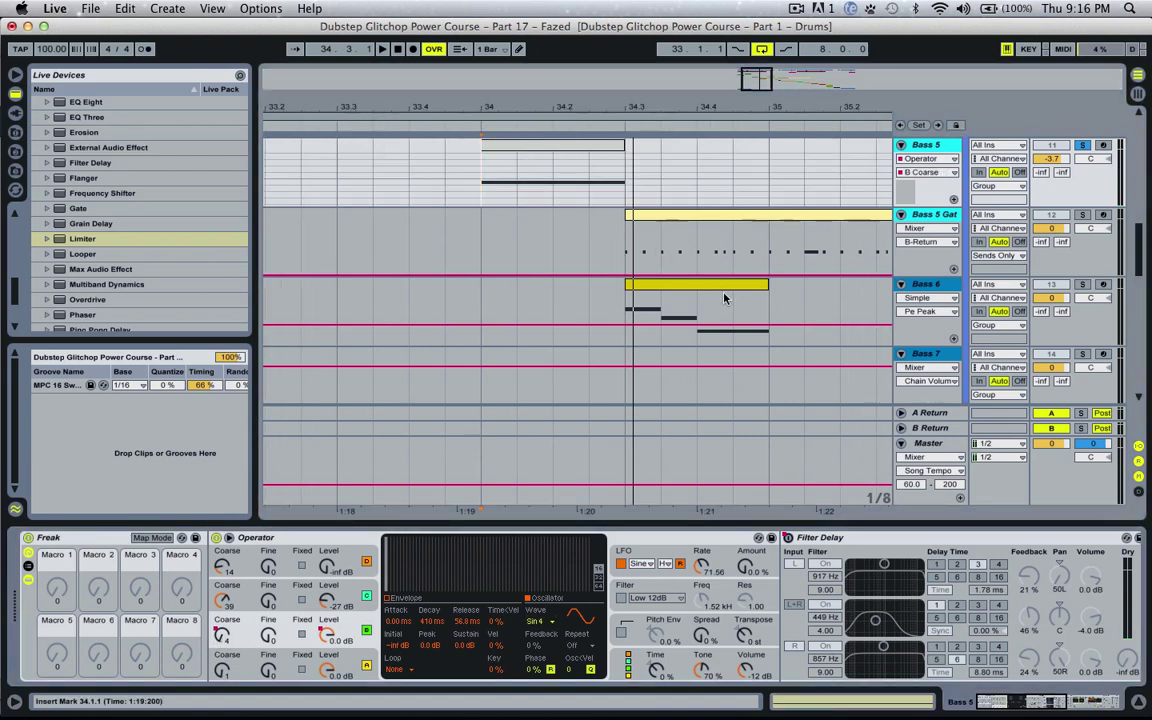
{"action": "scroll", "coordinate": [724, 300], "scroll_direction": "down", "scroll_amount": 4}
{"action": "scroll", "coordinate": [724, 300], "scroll_direction": "right", "scroll_amount": 2}
{"action": "scroll", "coordinate": [806, 261], "scroll_direction": "left", "scroll_amount": 3}
{"action": "scroll", "coordinate": [700, 260], "scroll_direction": "up", "scroll_amount": 5}
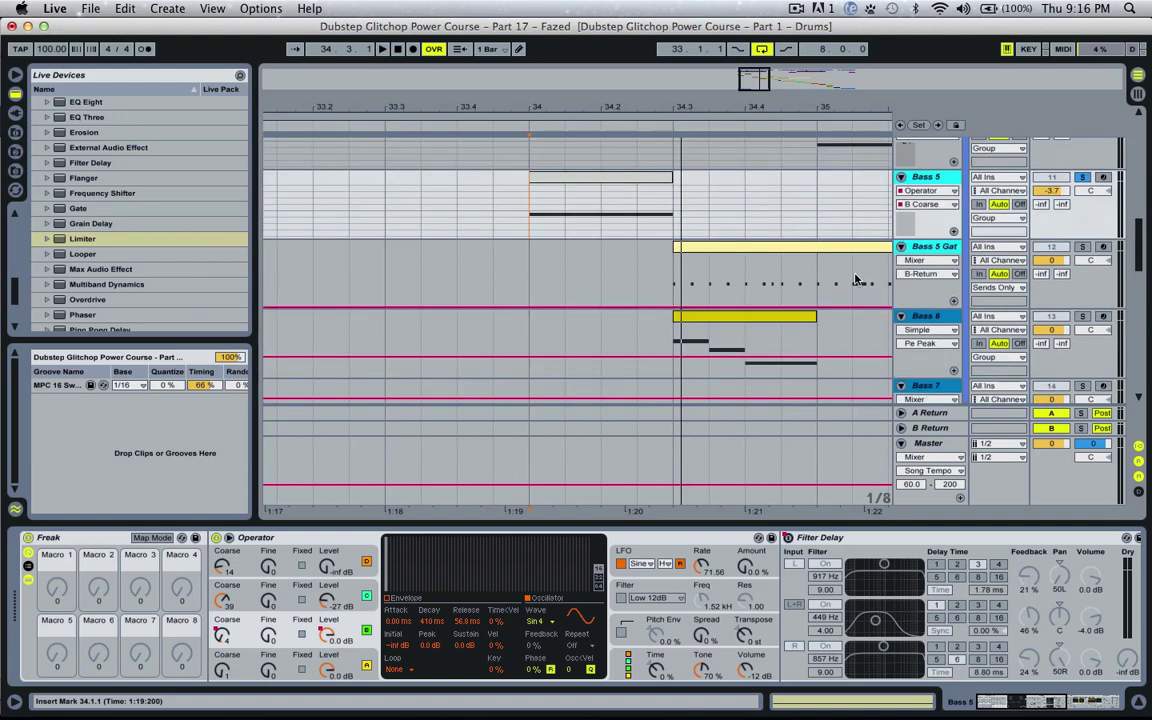
{"action": "scroll", "coordinate": [760, 262], "scroll_direction": "up", "scroll_amount": 2}
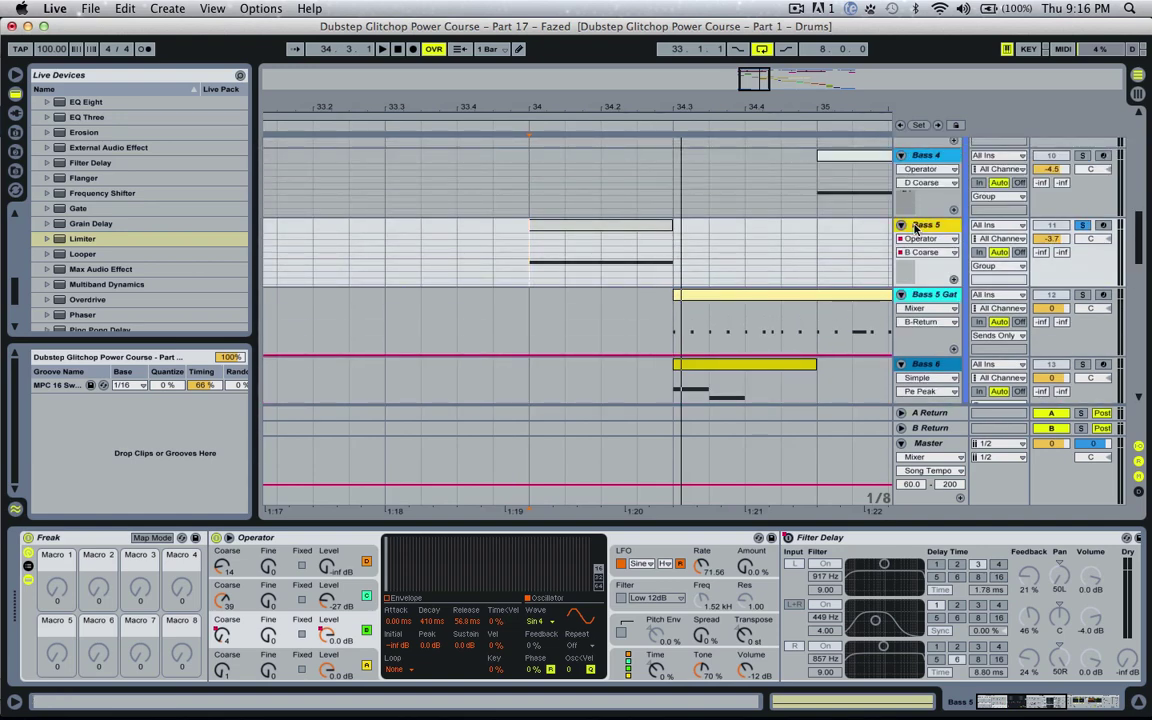
{"action": "key", "text": "space"}
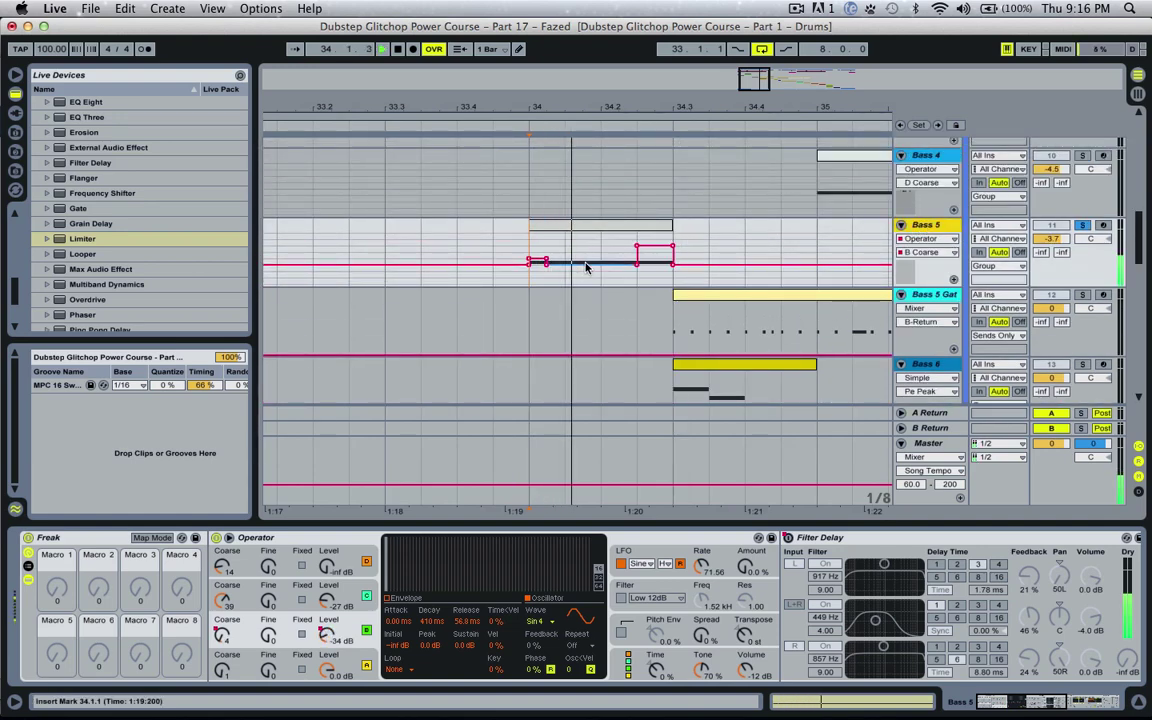
{"action": "key", "text": "space"}
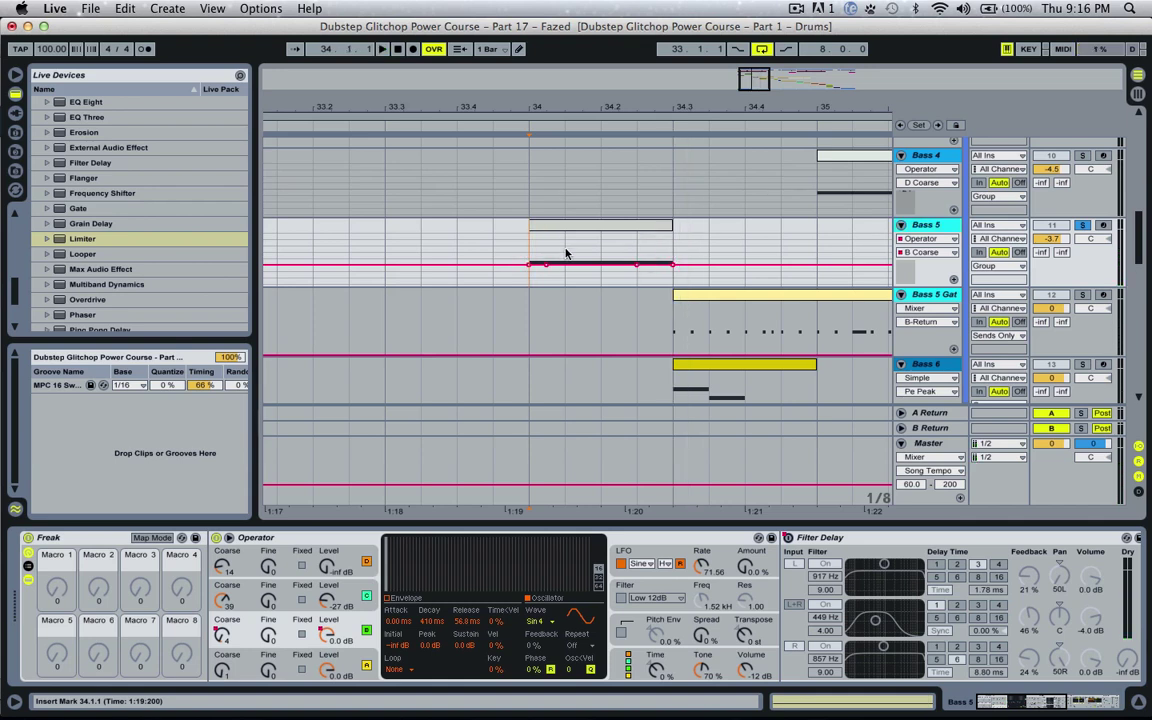
{"action": "key", "text": "space"}
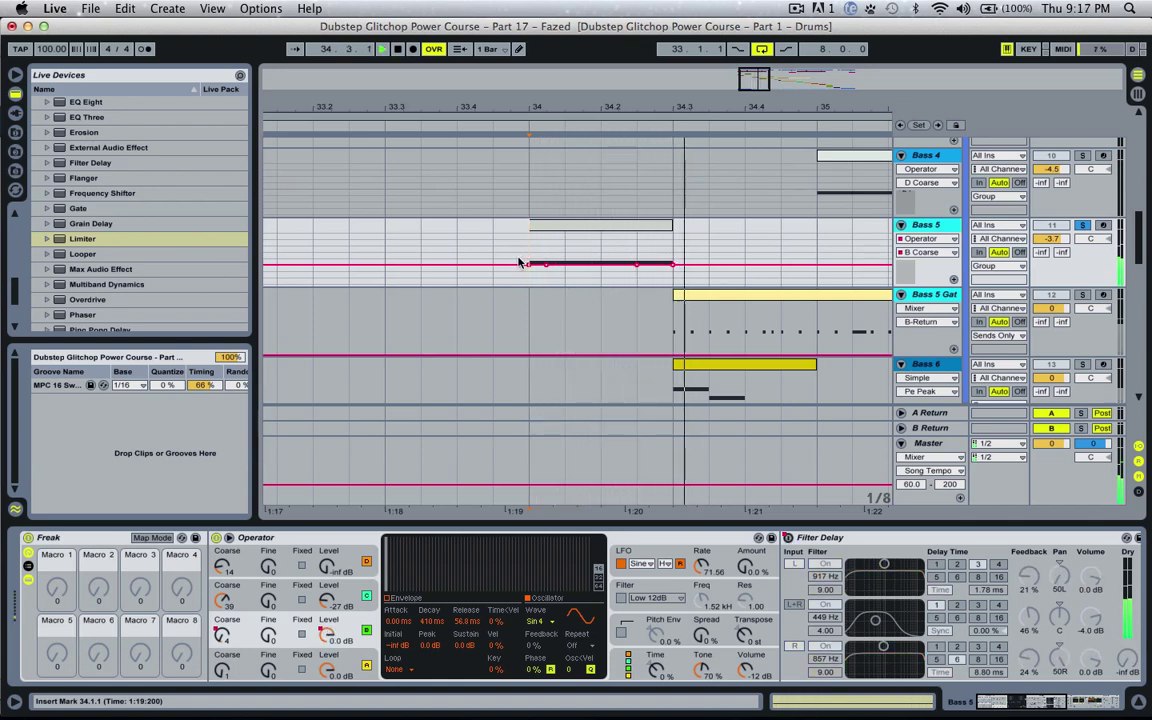
Lower oscillator C's level to -inf dB and set oscillator B's waveform to Sine 8 Bit.
{"action": "left_click", "coordinate": [327, 634]}
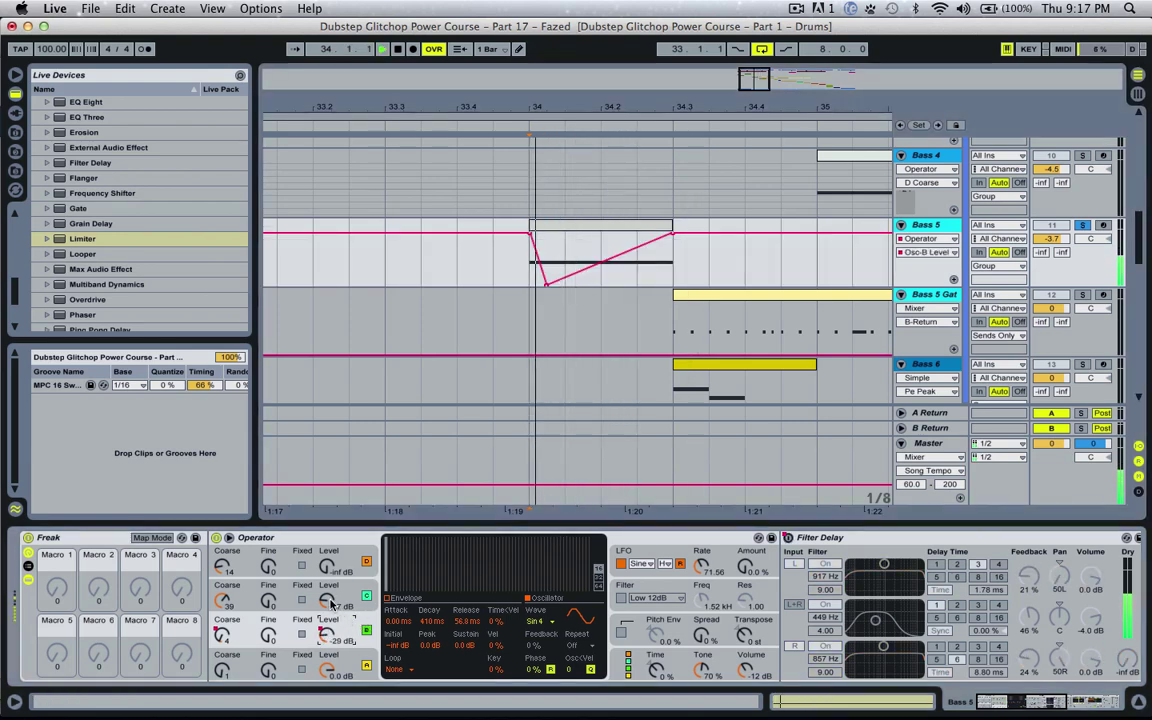
{"action": "left_click_drag", "start_coordinate": [328, 600], "coordinate": [328, 660]}
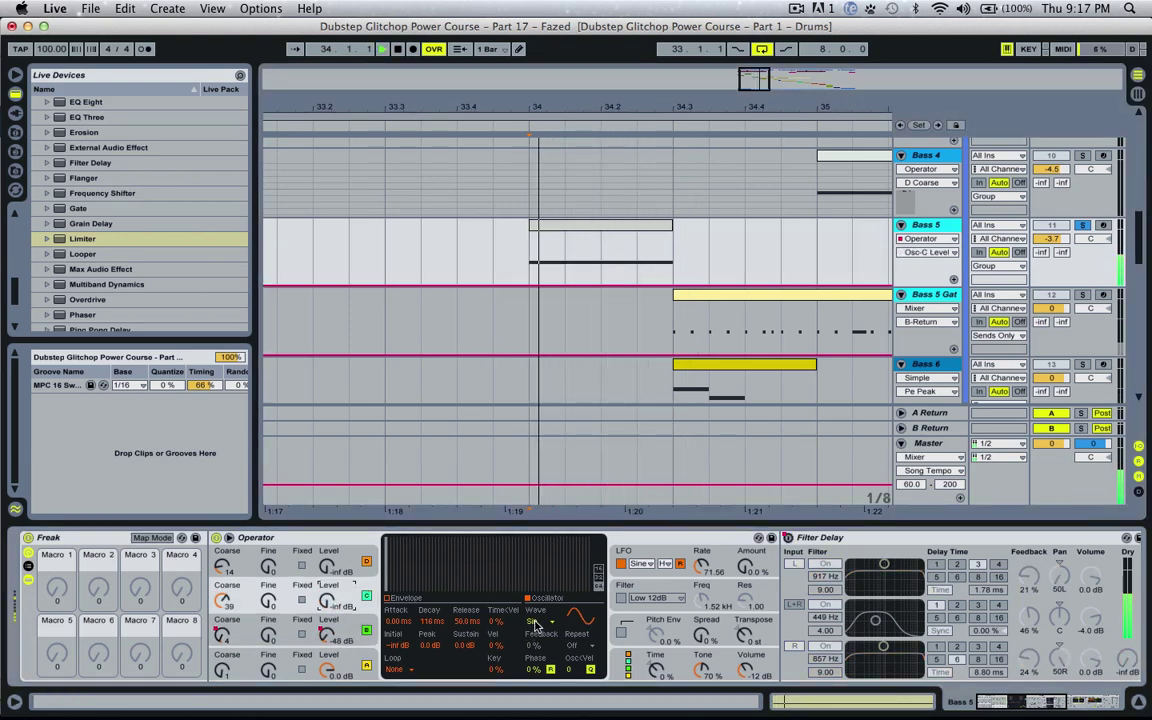
{"action": "left_click", "coordinate": [349, 630]}
{"action": "left_click", "coordinate": [550, 621]}
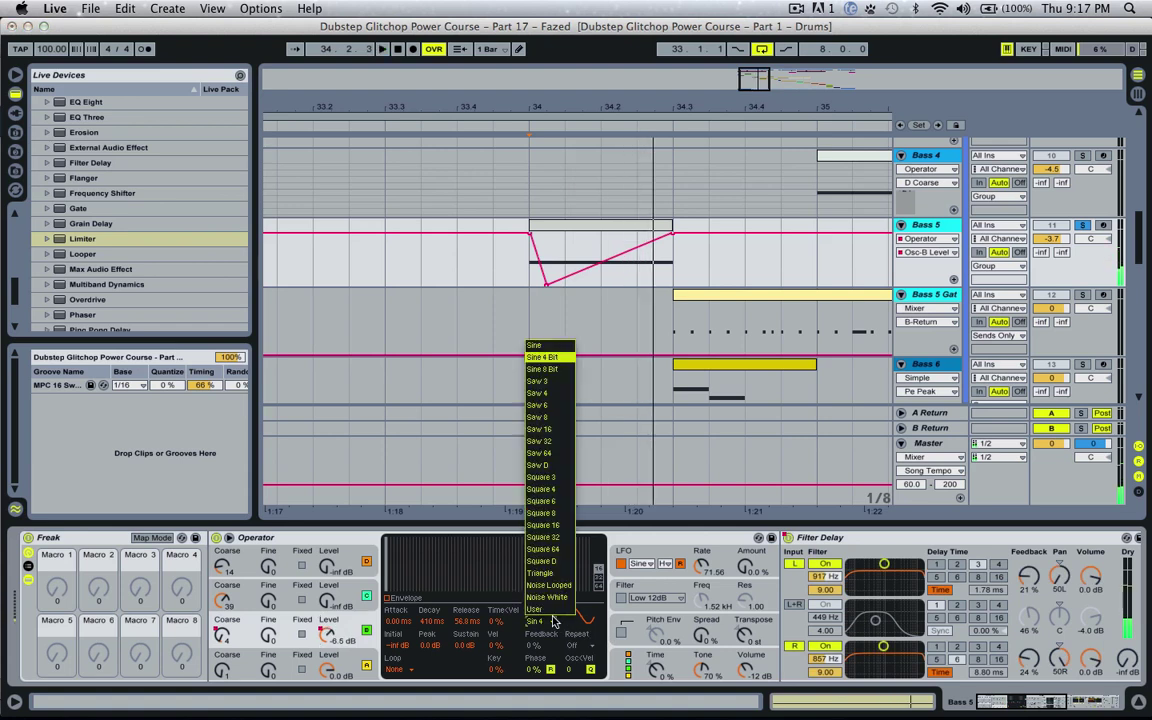
{"action": "left_click", "coordinate": [540, 371]}
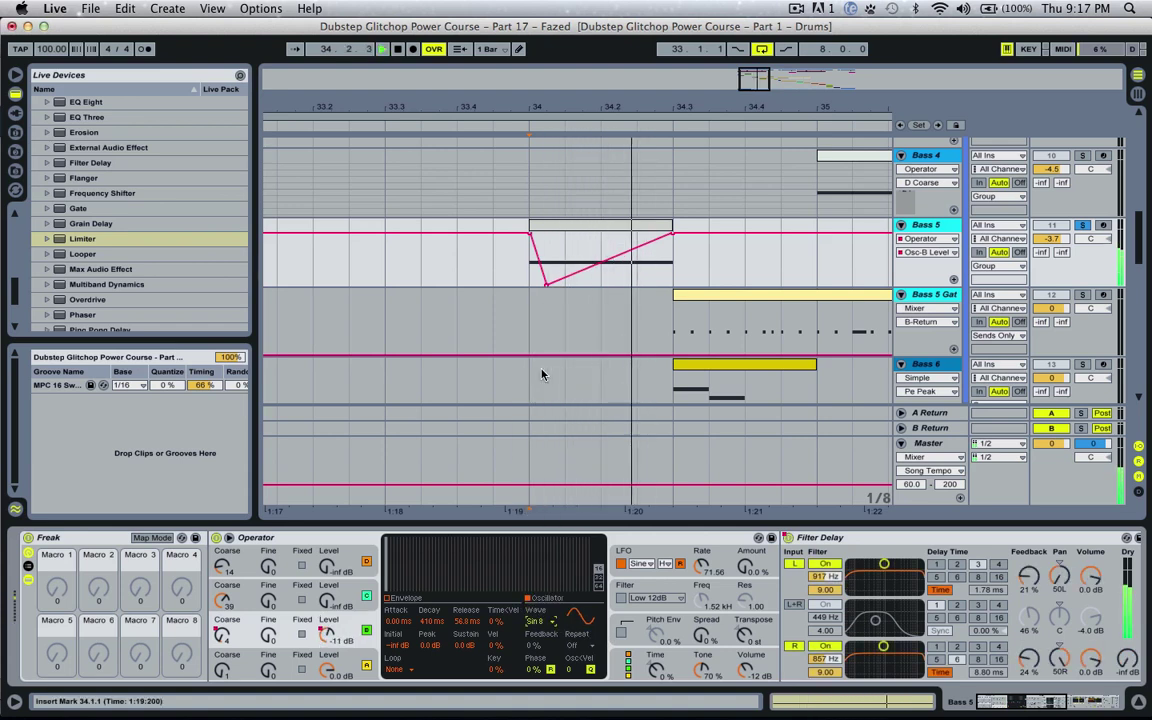
Audition successive waveforms for oscillator B through the Saw types and settle on Saw 8.
{"action": "key", "text": "space"}
{"action": "key", "text": "Down"}
{"action": "key", "text": "space"}
{"action": "key", "text": "space"}
{"action": "key", "text": "Down"}
{"action": "key", "text": "space"}
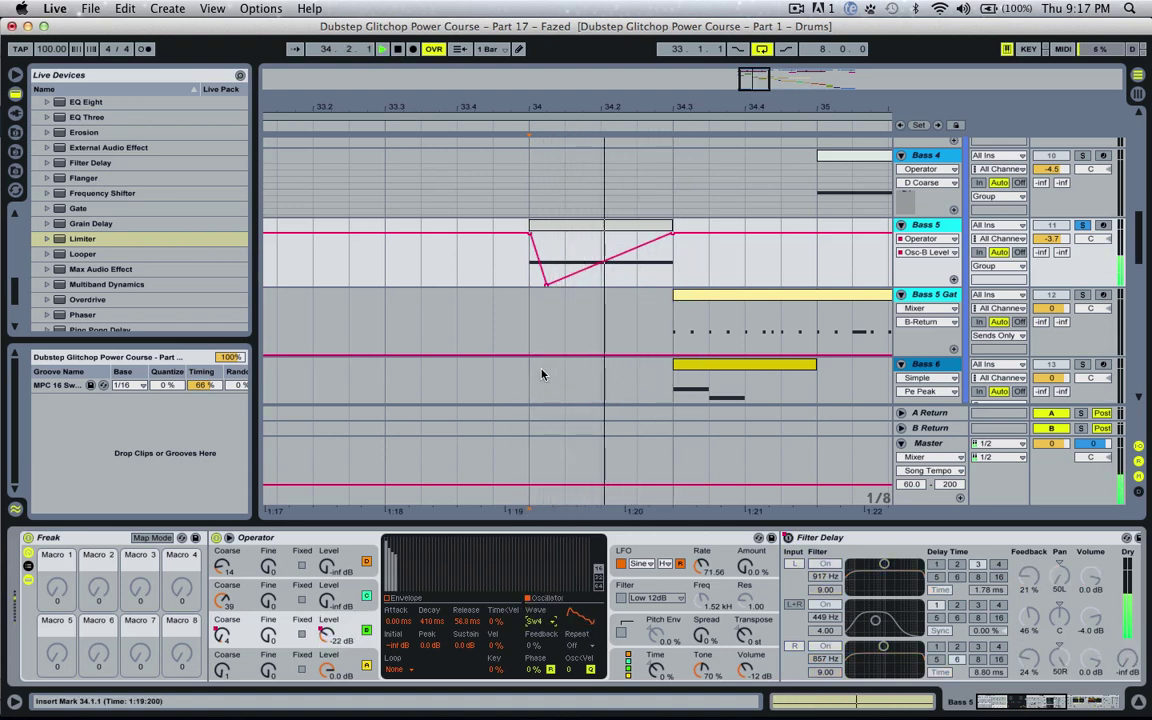
{"action": "key", "text": "space"}
{"action": "key", "text": "space"}
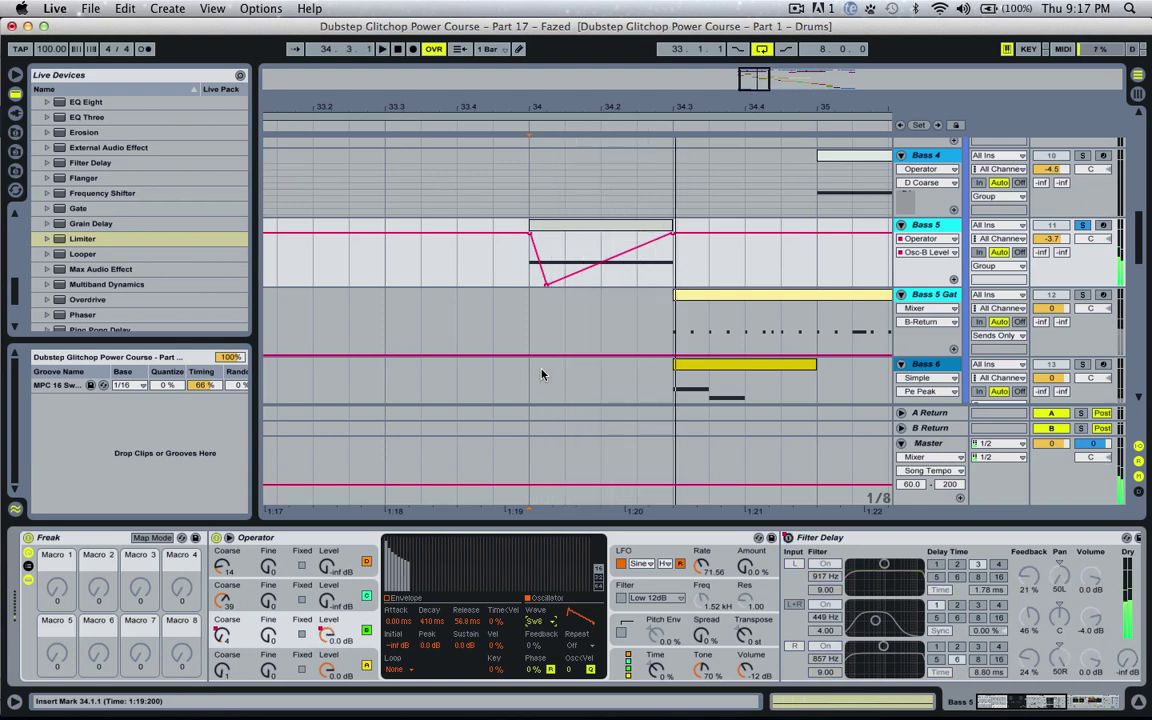
Set oscillator A's waveform to Saw D and audition the Bass 5 clip repeatedly.
{"action": "left_click", "coordinate": [268, 670]}
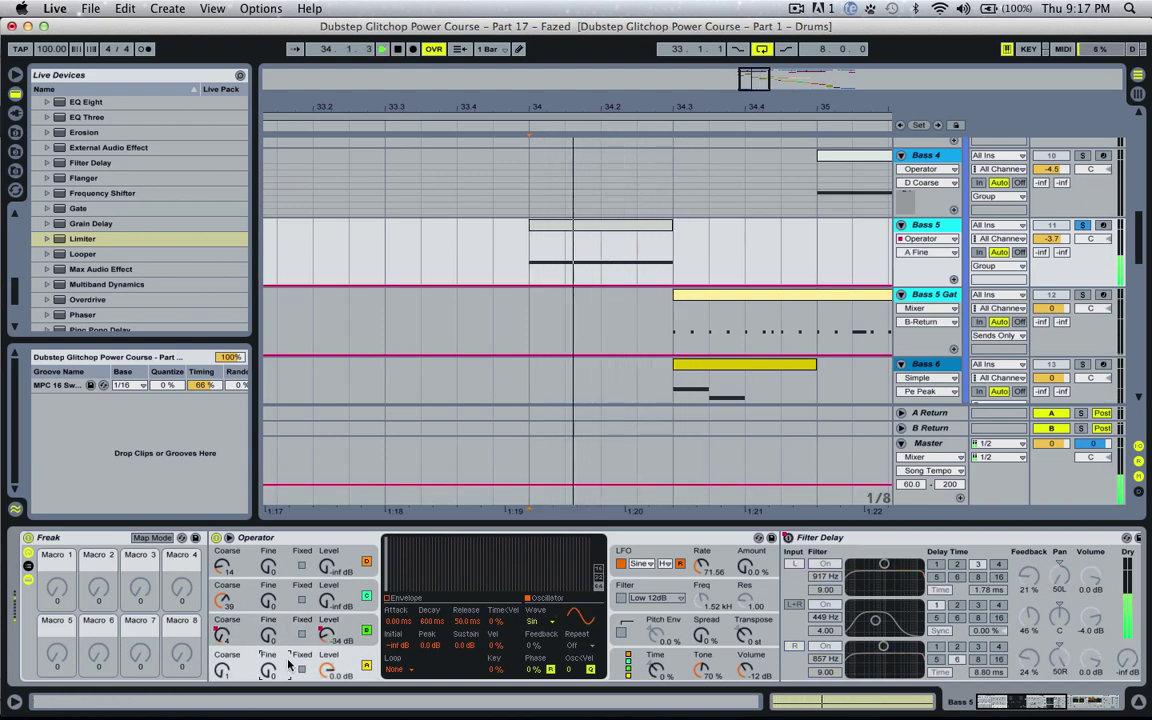
{"action": "key", "text": "space"}
{"action": "left_click", "coordinate": [536, 621]}
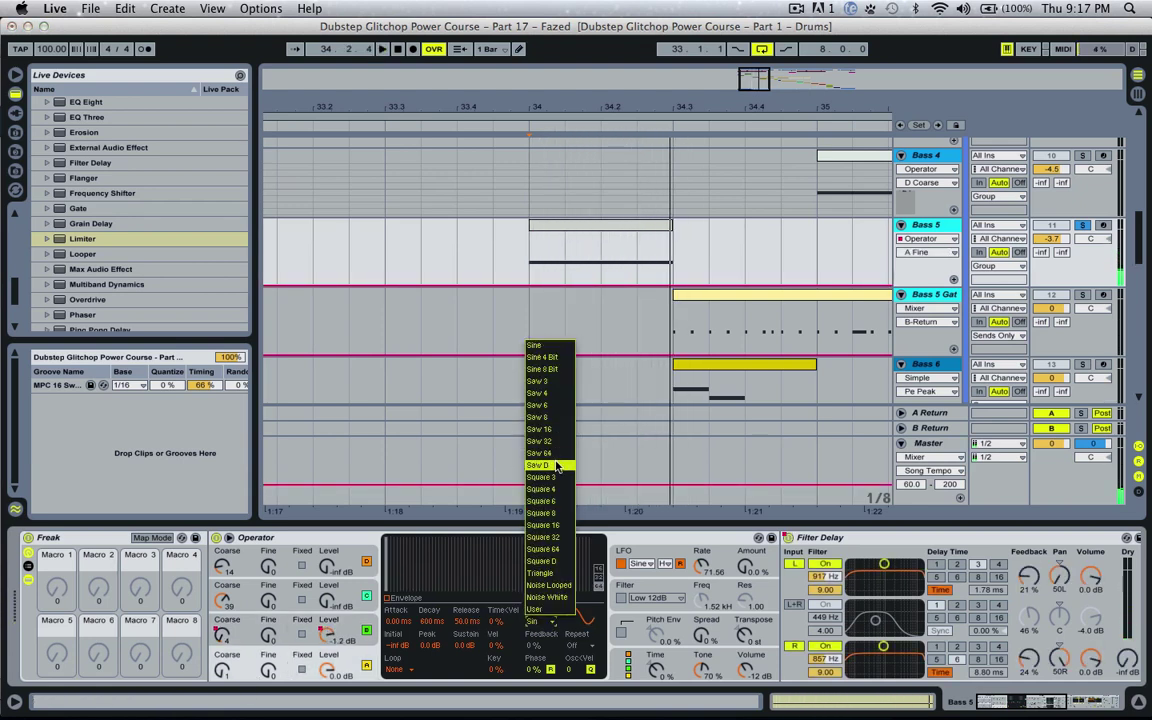
{"action": "left_click", "coordinate": [557, 466]}
{"action": "key", "text": "space"}
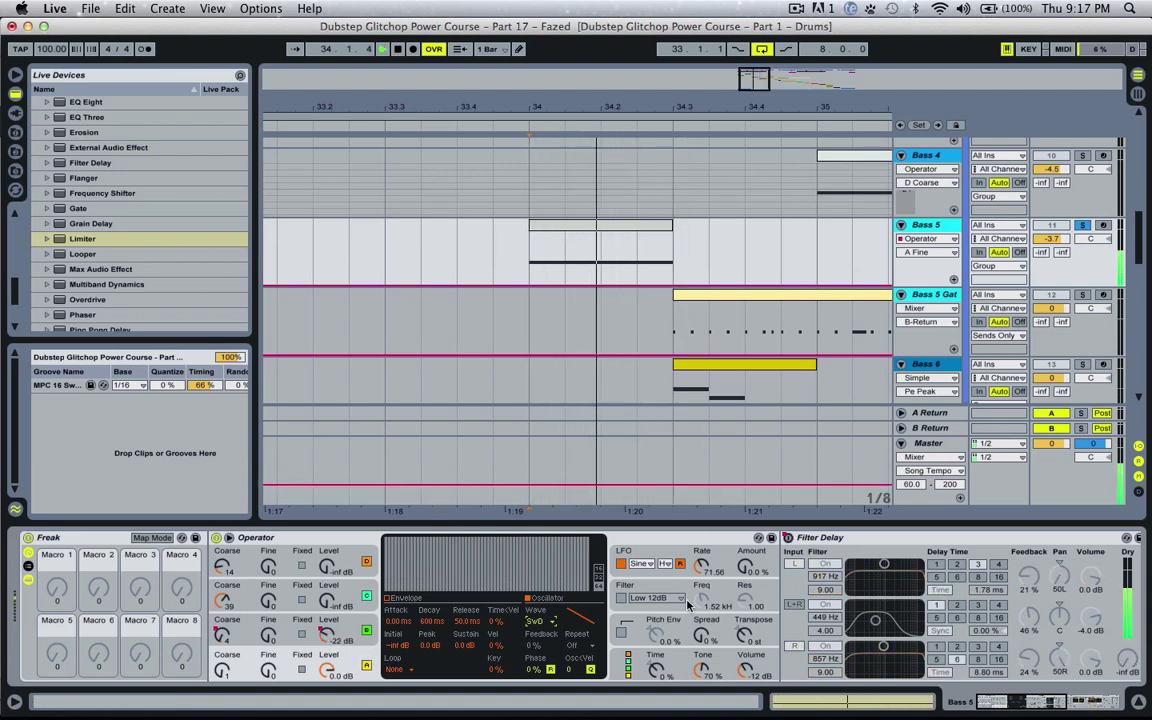
{"action": "key", "text": "space"}
{"action": "key", "text": "space"}
{"action": "key", "text": "space"}
{"action": "key", "text": "space"}
{"action": "key", "text": "space"}
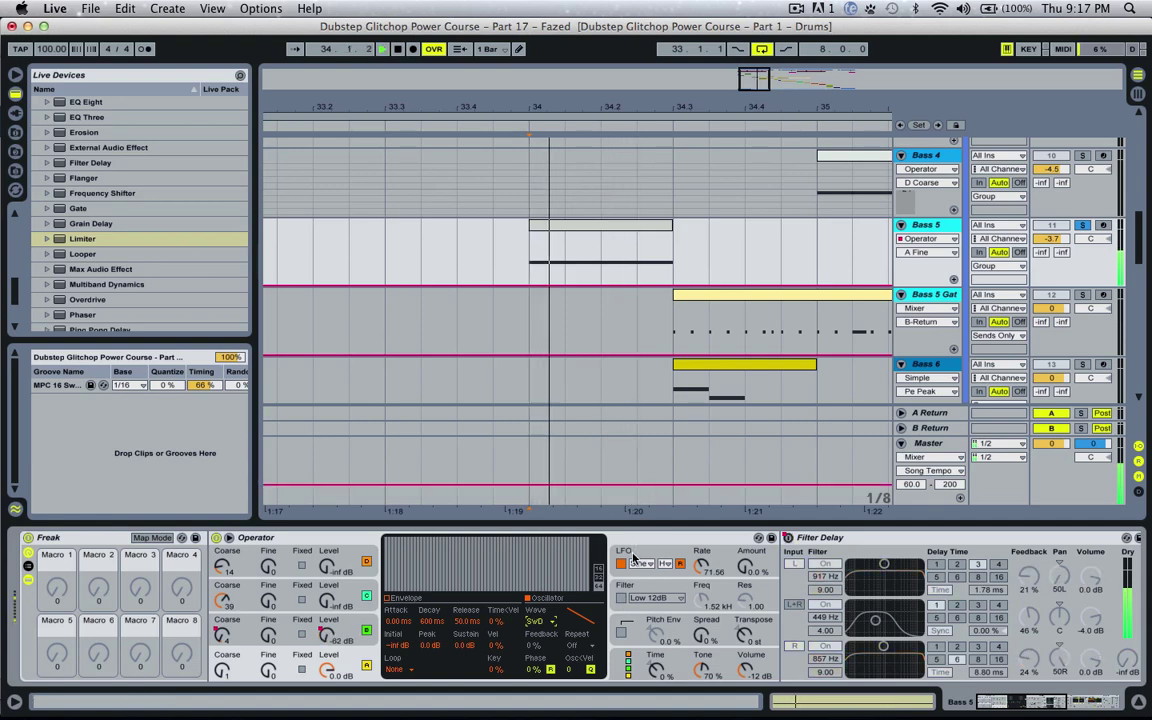
Turn on Operator's Low 12dB filter and lower its frequency to 67.8 Hz during playback.
{"action": "scroll", "coordinate": [829, 616], "scroll_direction": "right", "scroll_amount": 5}
{"action": "scroll", "coordinate": [830, 612], "scroll_direction": "left", "scroll_amount": 10}
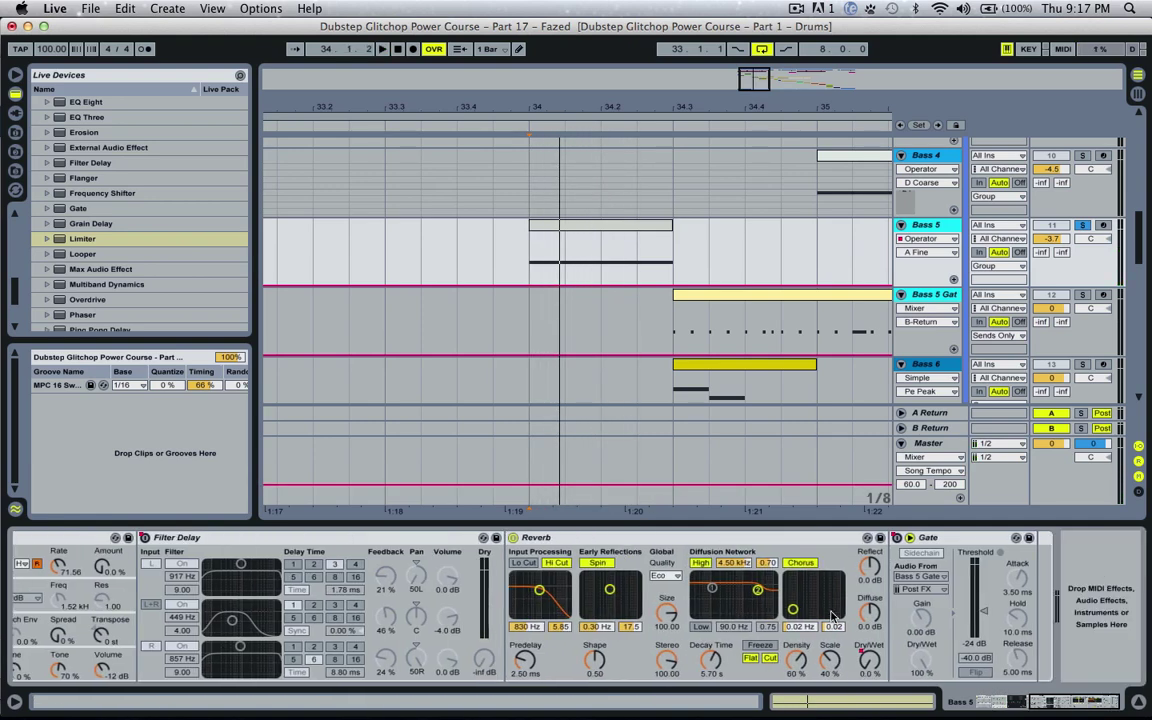
{"action": "left_click", "coordinate": [620, 598]}
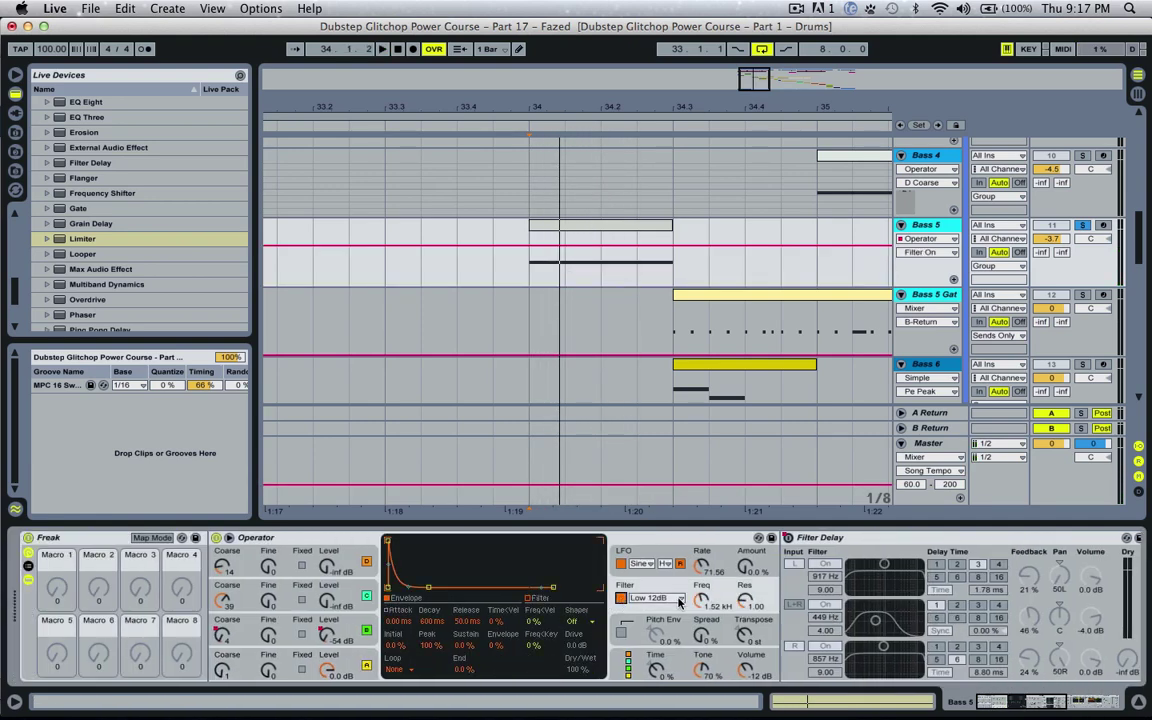
{"action": "key", "text": "space"}
{"action": "key", "text": "space"}
{"action": "key", "text": "space"}
{"action": "key", "text": "space"}
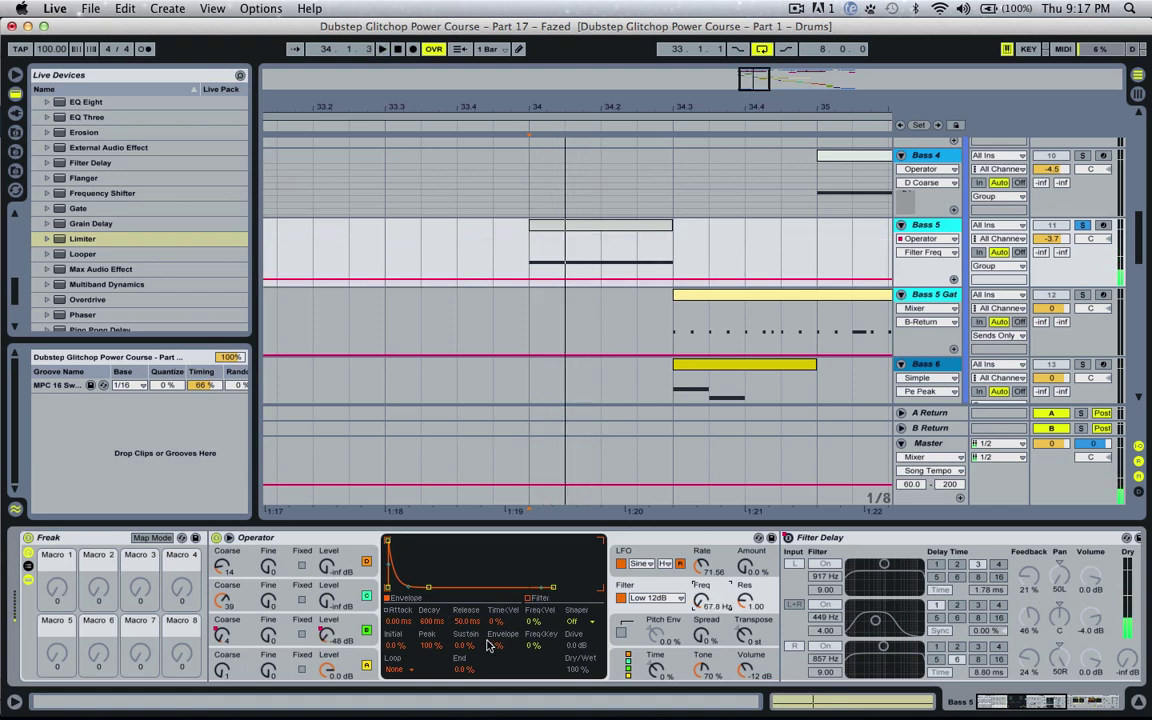
Set the filter envelope amount to 100% and shape it with 100% initial, 0% peak, 358 ms attack, 1.10 s decay and a raised sustain.
{"action": "left_click_drag", "start_coordinate": [494, 645], "coordinate": [494, 590]}
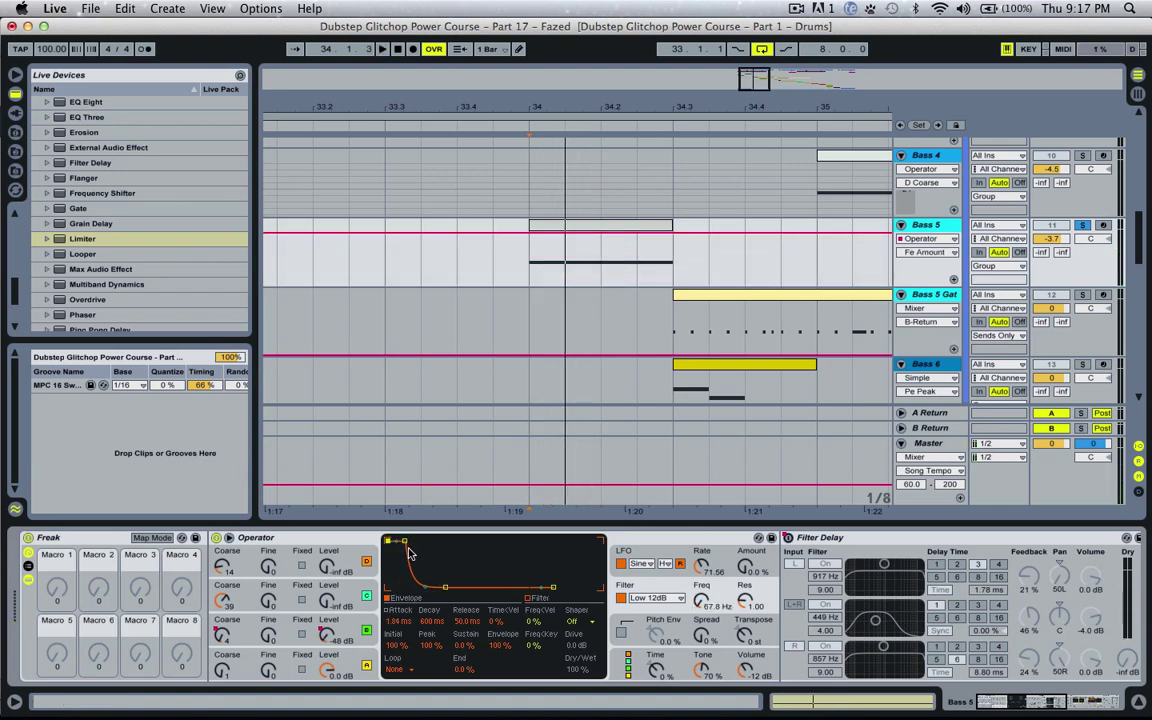
{"action": "key", "text": "space"}
{"action": "left_click_drag", "start_coordinate": [398, 621], "coordinate": [398, 590]}
{"action": "key", "text": "space"}
{"action": "key", "text": "space"}
{"action": "left_click_drag", "start_coordinate": [480, 587], "coordinate": [480, 542]}
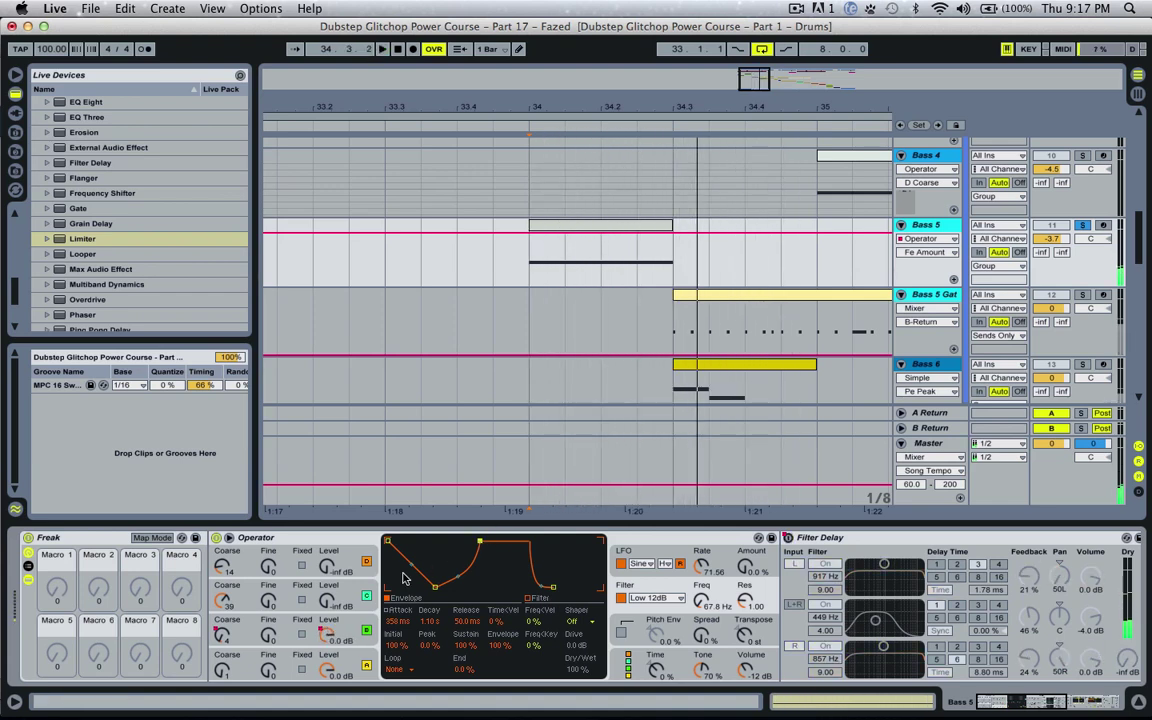
{"action": "key", "text": "space"}
Raise oscillator C's level to -11 dB and set its Coarse tuning to 9 while auditioning the clip.
{"action": "left_click_drag", "start_coordinate": [326, 600], "coordinate": [326, 560]}
{"action": "key", "text": "space"}
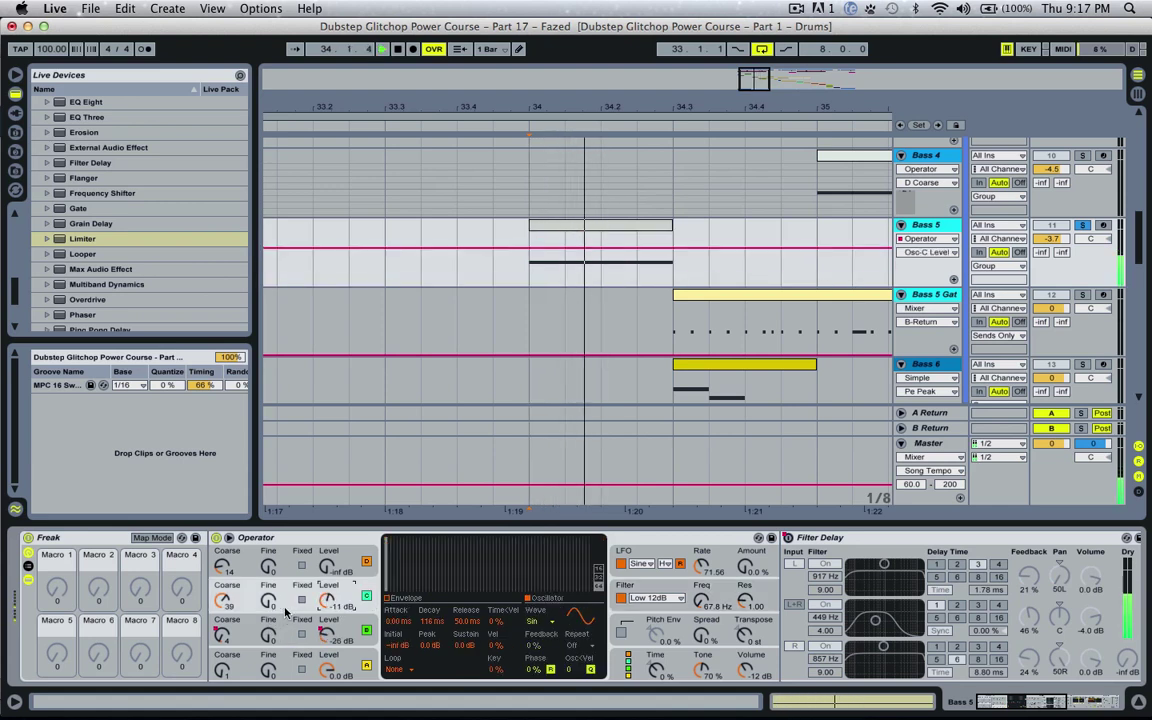
{"action": "key", "text": "space"}
{"action": "key", "text": "space"}
{"action": "left_click", "coordinate": [224, 600]}
{"action": "left_click_drag", "start_coordinate": [223, 600], "coordinate": [223, 590]}
{"action": "key", "text": "space"}
{"action": "key", "text": "space"}
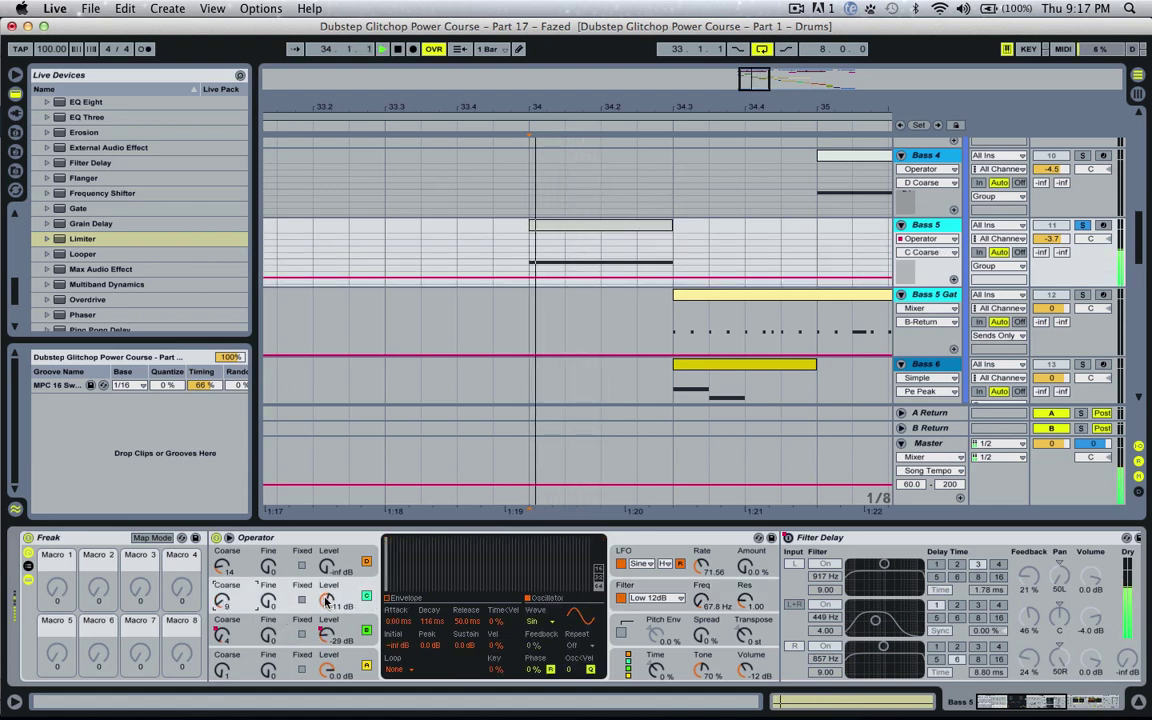
Lower oscillator C's level back to -inf dB and audition the bass without it.
{"action": "left_click_drag", "start_coordinate": [325, 600], "coordinate": [325, 650]}
{"action": "key", "text": "space"}
{"action": "key", "text": "space"}
{"action": "key", "text": "space"}
Delete the B Coarse automation breakpoints on Bass 5 between 34.1.1 and 34.4.1.
{"action": "left_click", "coordinate": [219, 636]}
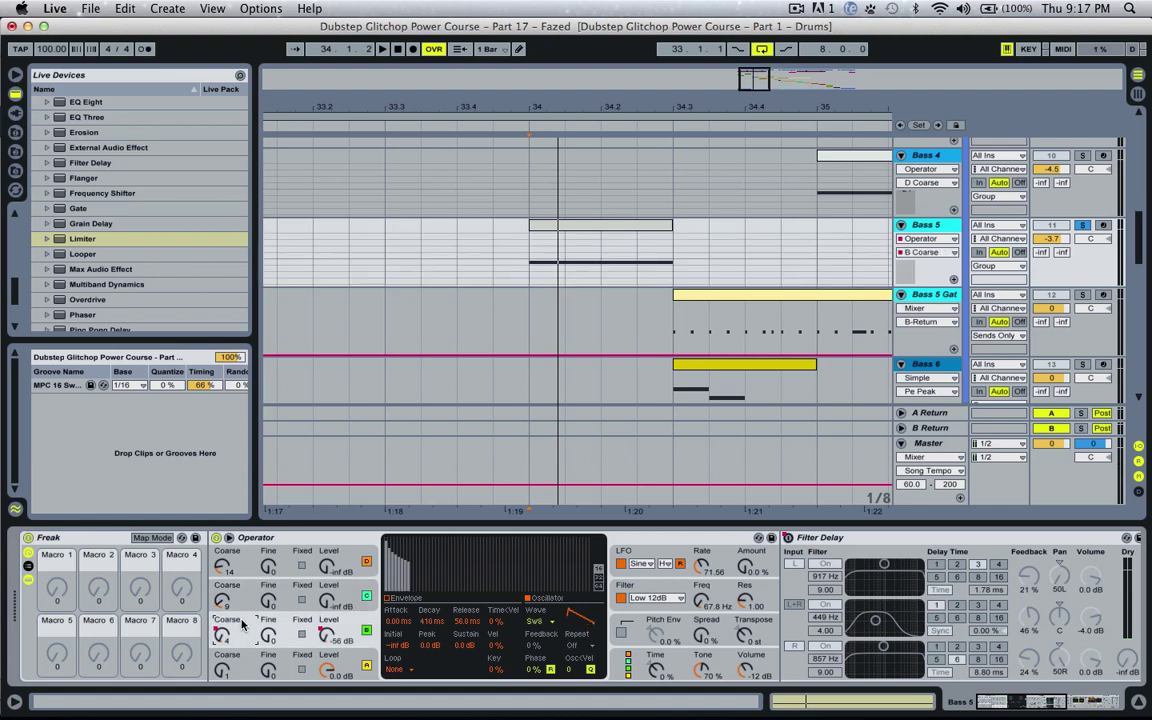
{"action": "key", "text": "space"}
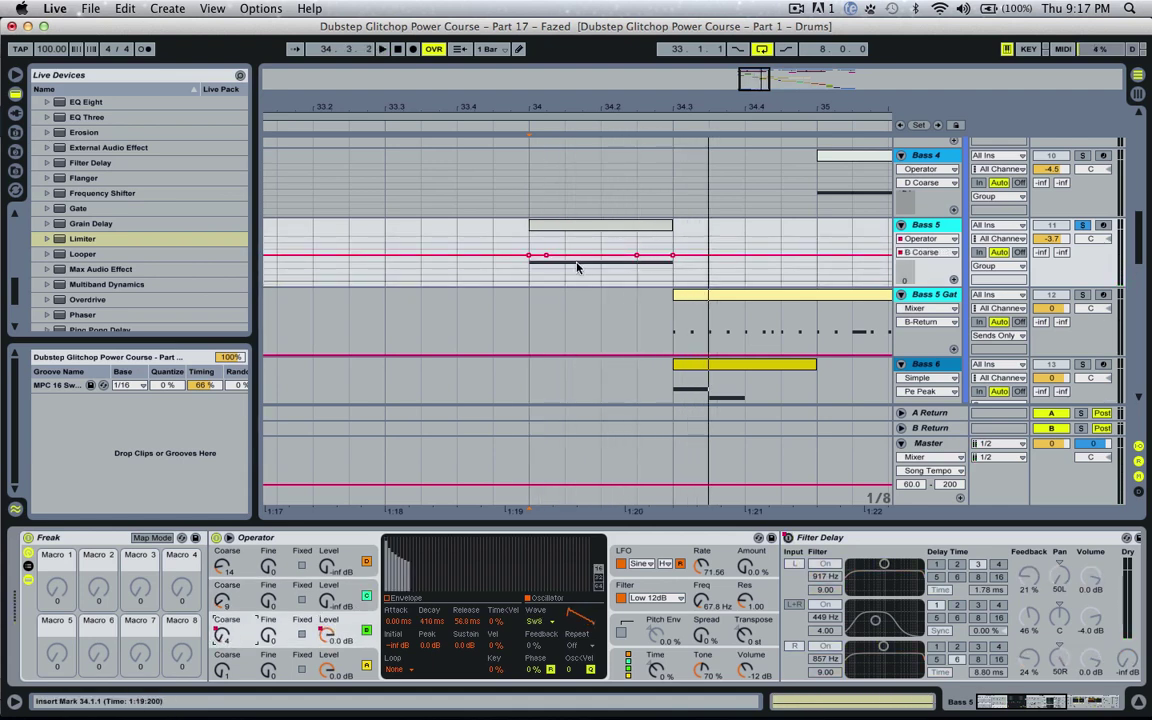
{"action": "left_click_drag", "start_coordinate": [545, 264], "coordinate": [742, 274]}
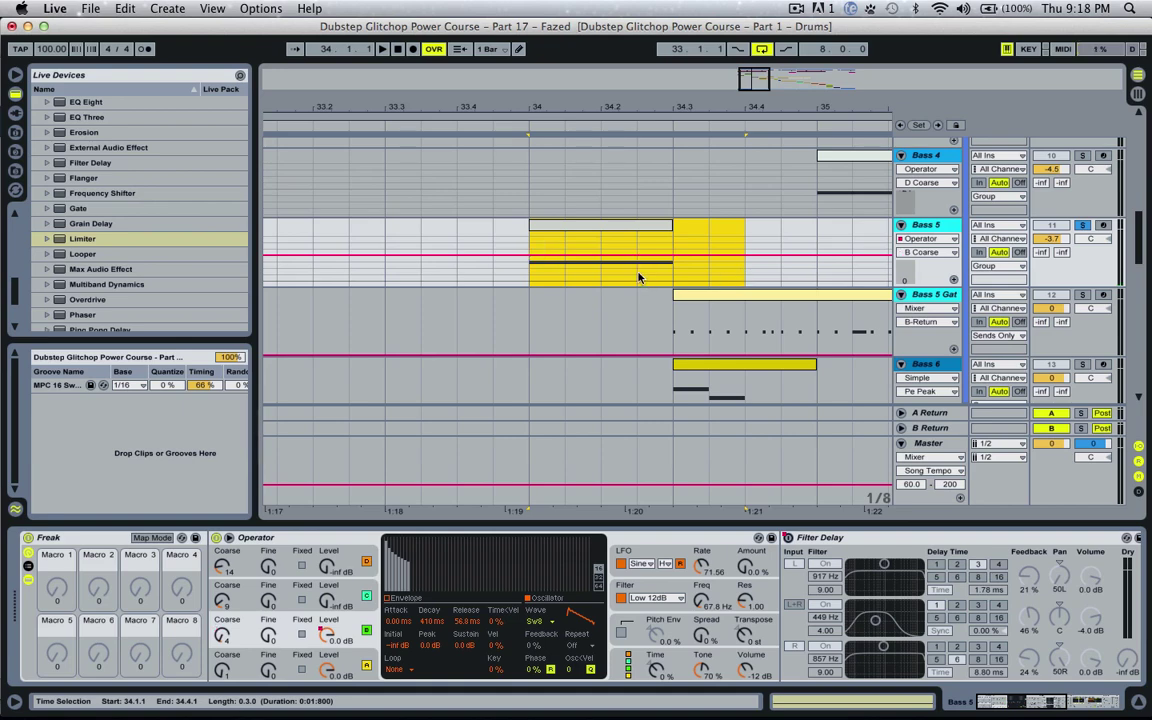
{"action": "left_click", "coordinate": [640, 278]}
Set oscillator B's Coarse tuning to 3 and audition the Bass 5 clip from 34.1.1.
{"action": "left_click", "coordinate": [228, 636]}
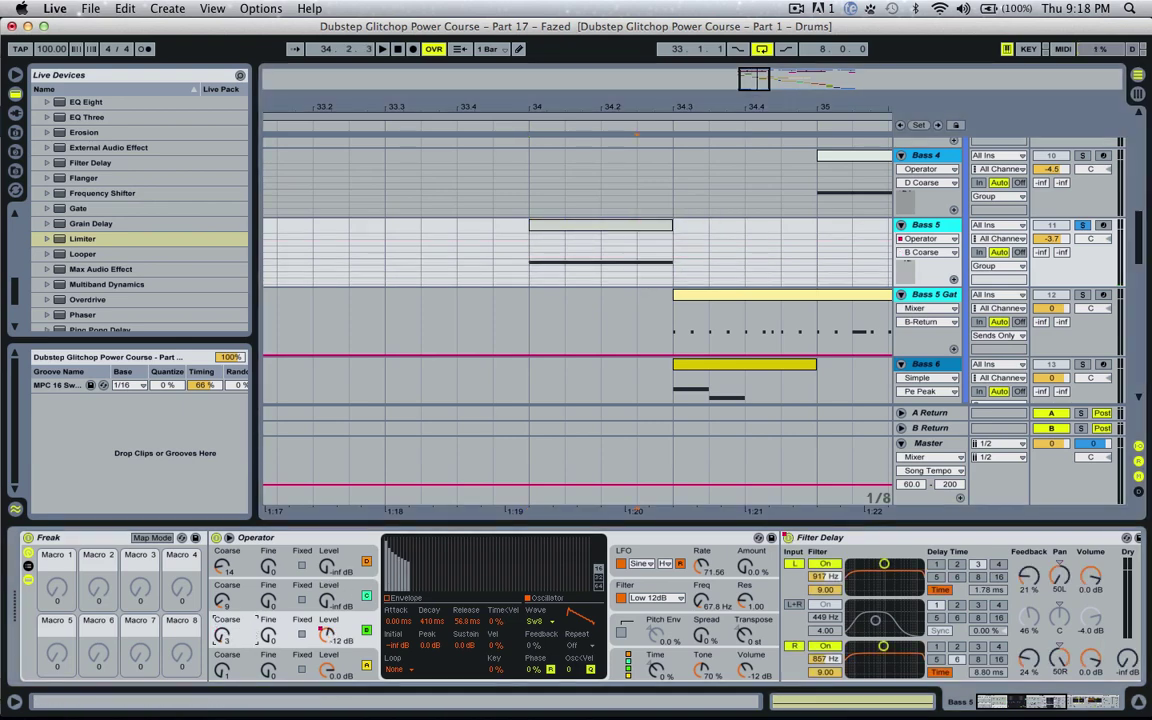
{"action": "left_click", "coordinate": [528, 262]}
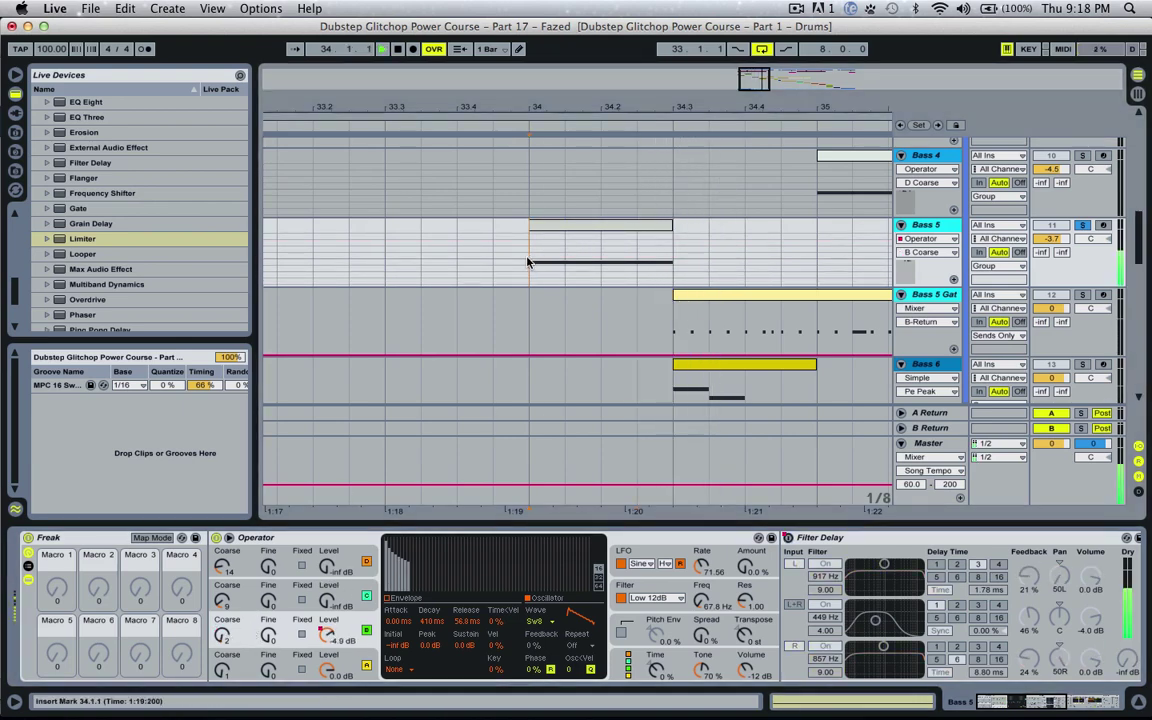
{"action": "key", "text": "space"}
{"action": "key", "text": "space"}
{"action": "left_click", "coordinate": [221, 637]}
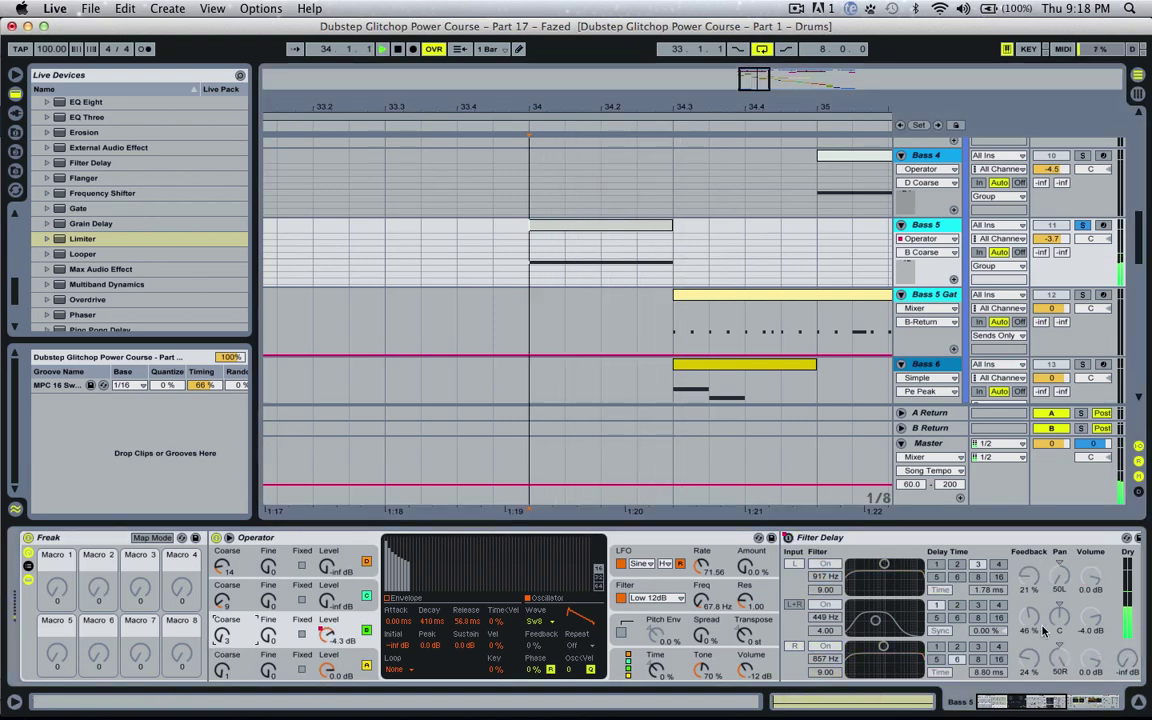
{"action": "scroll", "coordinate": [1054, 617], "scroll_direction": "right", "scroll_amount": 10}
{"action": "scroll", "coordinate": [1058, 630], "scroll_direction": "left", "scroll_amount": 5}
{"action": "scroll", "coordinate": [1058, 630], "scroll_direction": "left", "scroll_amount": 8}
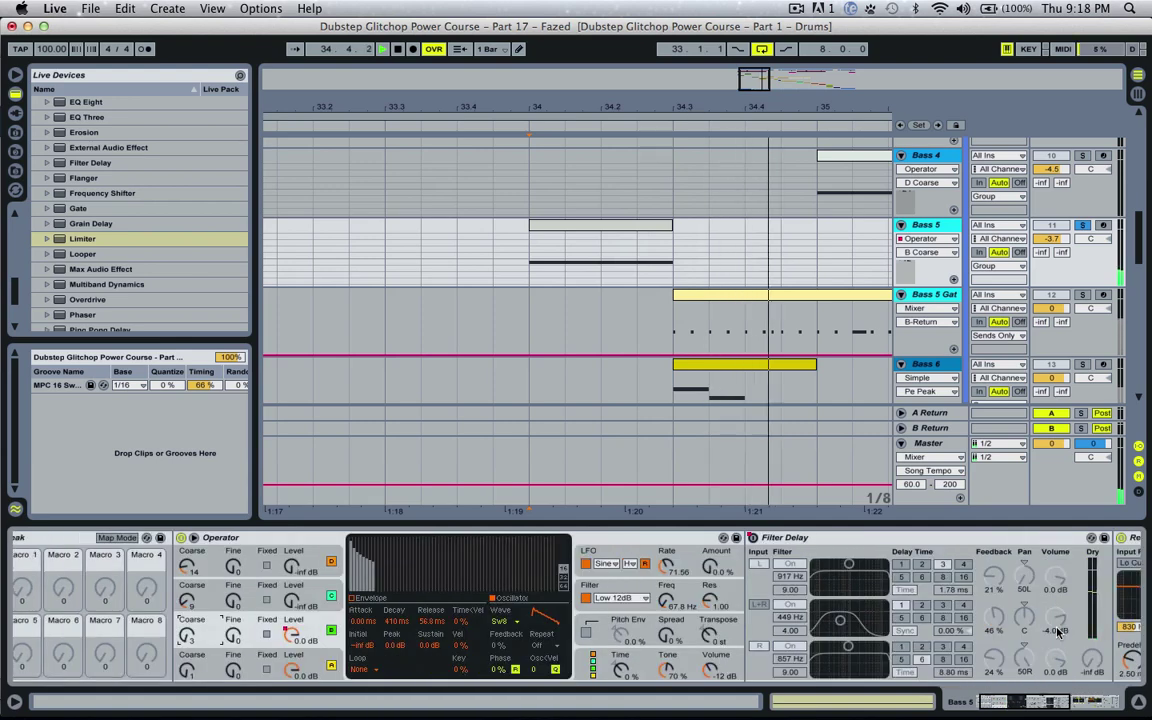
{"action": "key", "text": "space"}
{"action": "key", "text": "space"}
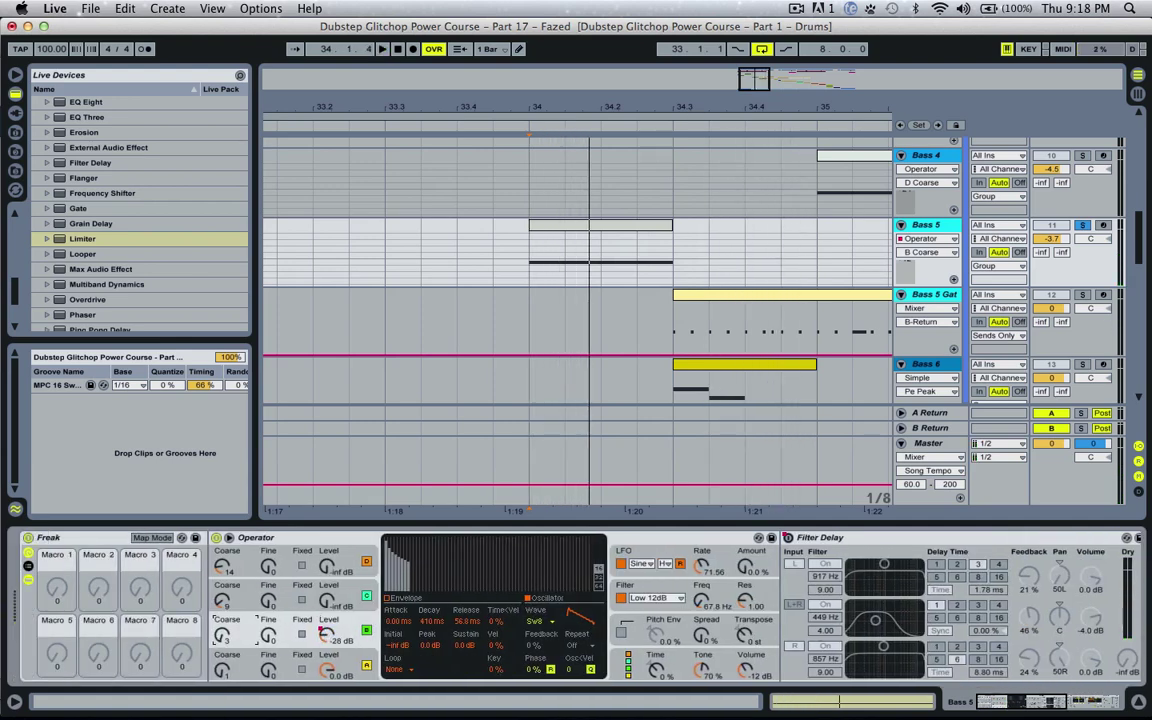
Set oscillator B's waveform to Triangle on Bass 5 and audition the clip.
{"action": "left_click", "coordinate": [541, 621]}
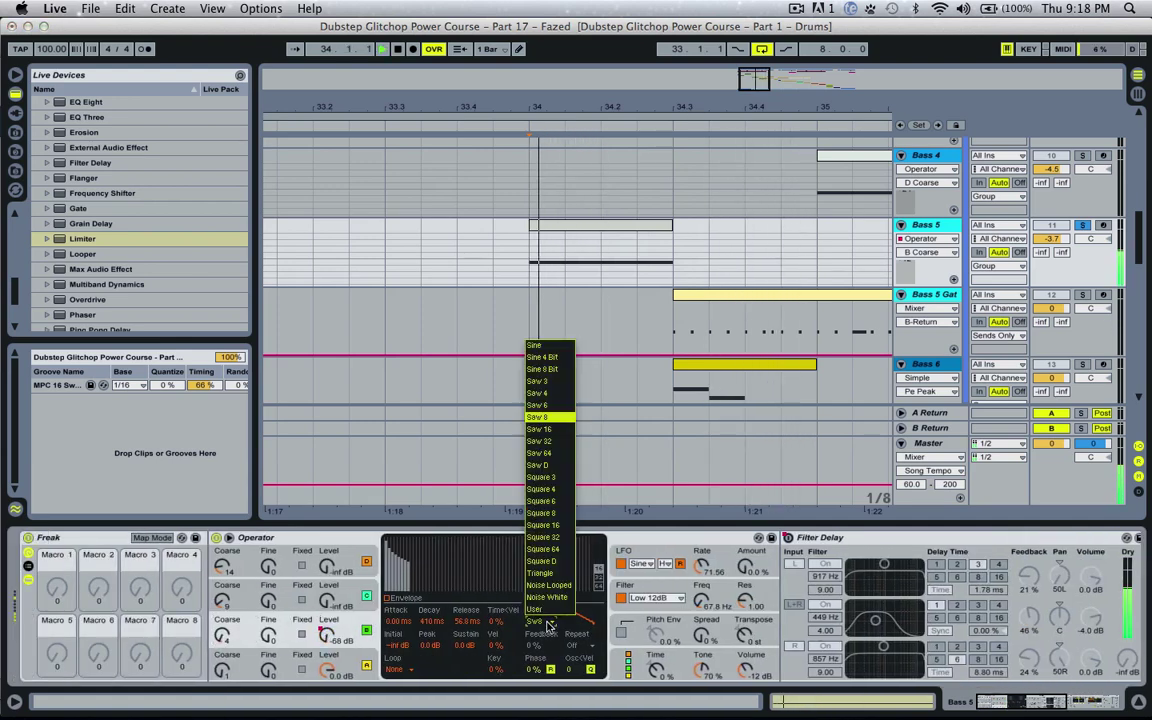
{"action": "left_click", "coordinate": [562, 566]}
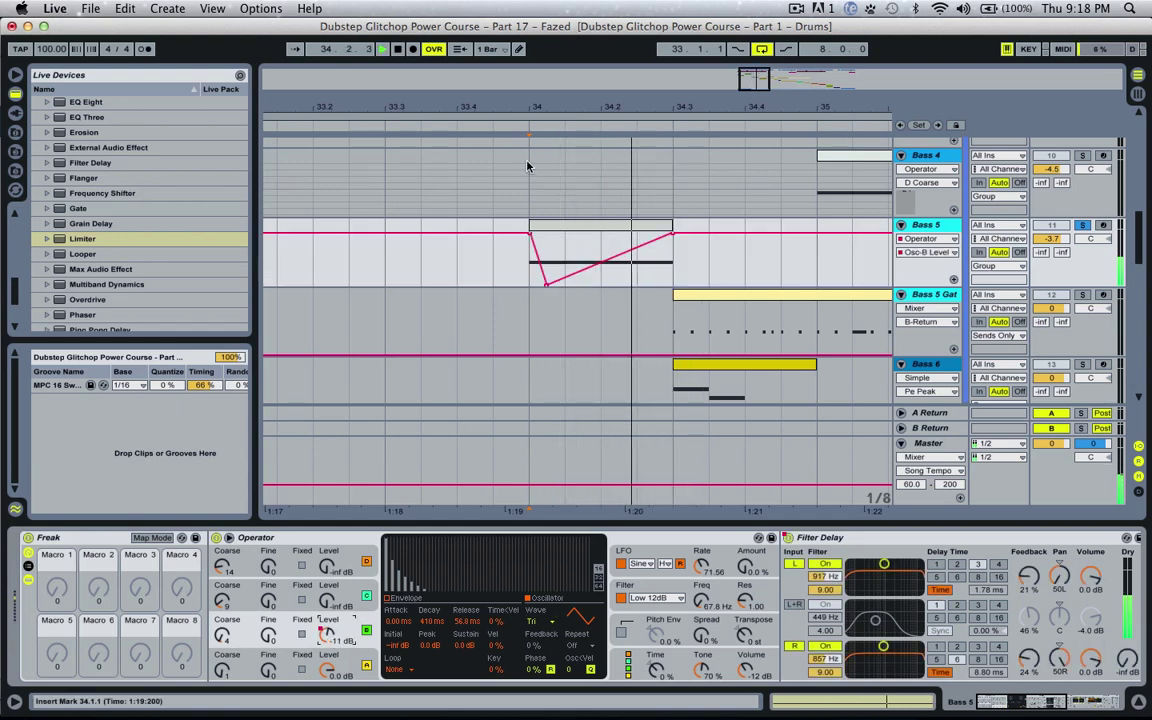
{"action": "key", "text": "space"}
Reshape Bass 5's Osc-B Level automation into a single ramp rising from -inf dB at 34.1.1 to its 34.3.1 breakpoint, and audition it.
{"action": "left_click", "coordinate": [531, 230]}
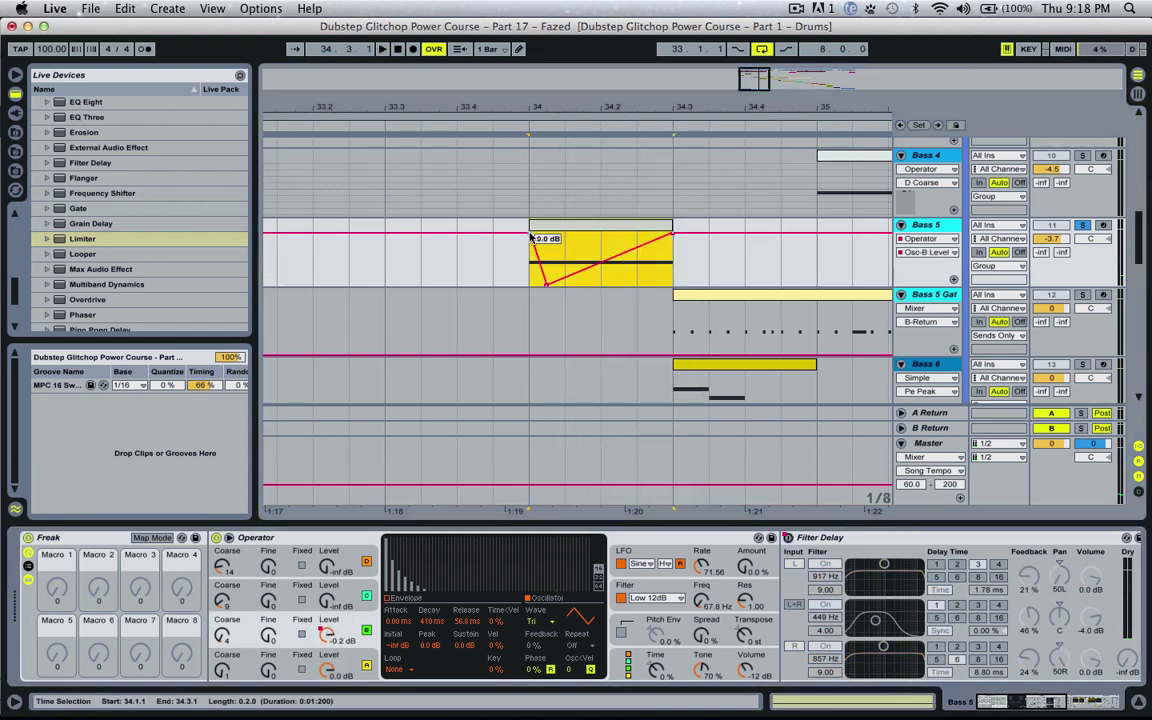
{"action": "left_click", "coordinate": [548, 285]}
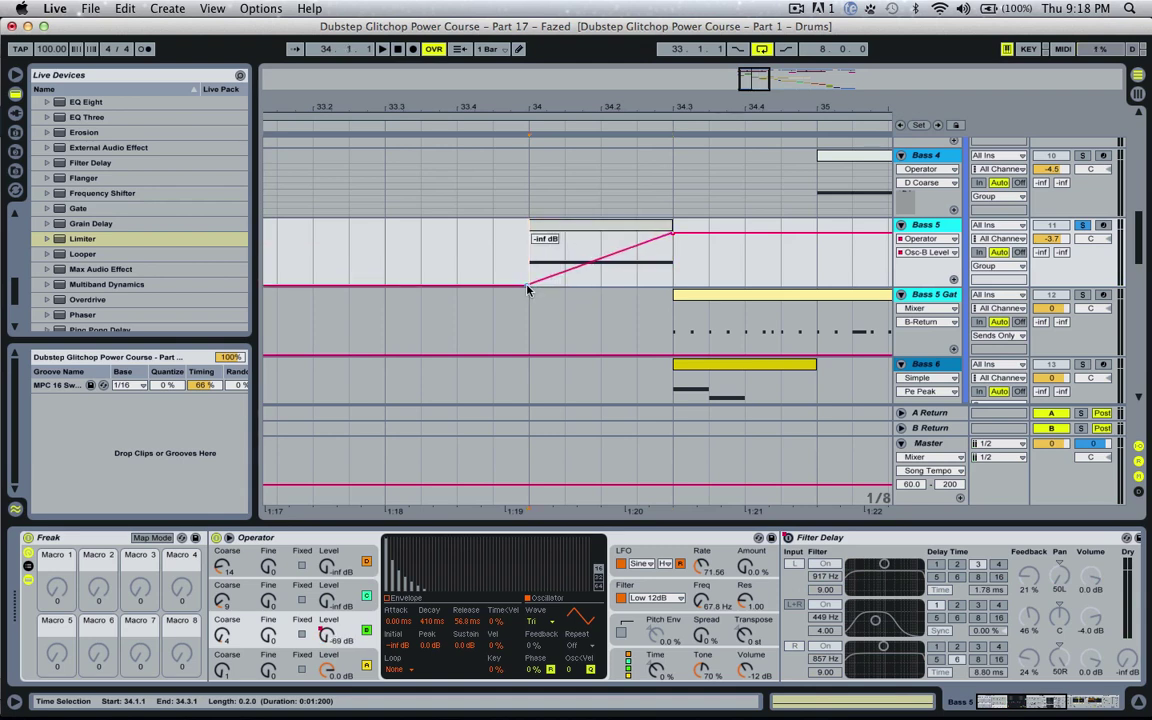
{"action": "key", "text": "space"}
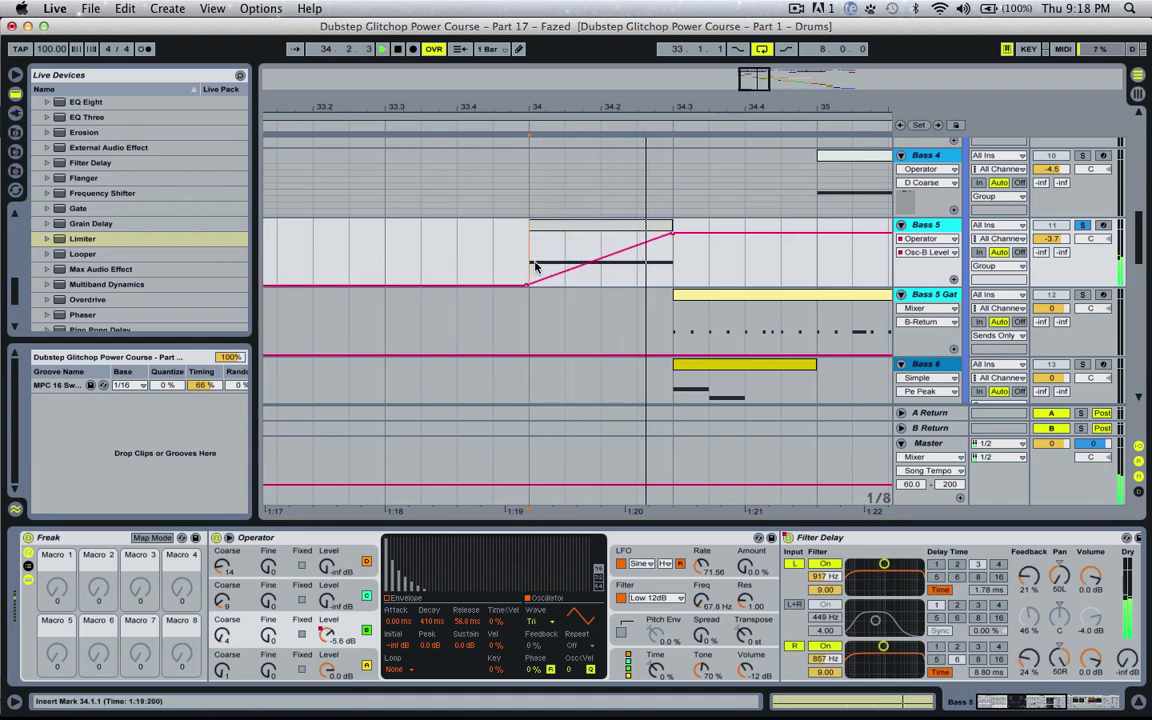
Unsolo Bass 5 and play the arrangement from 33.1.1 to hear the bass in the full mix.
{"action": "left_click_drag", "start_coordinate": [743, 108], "coordinate": [743, 72]}
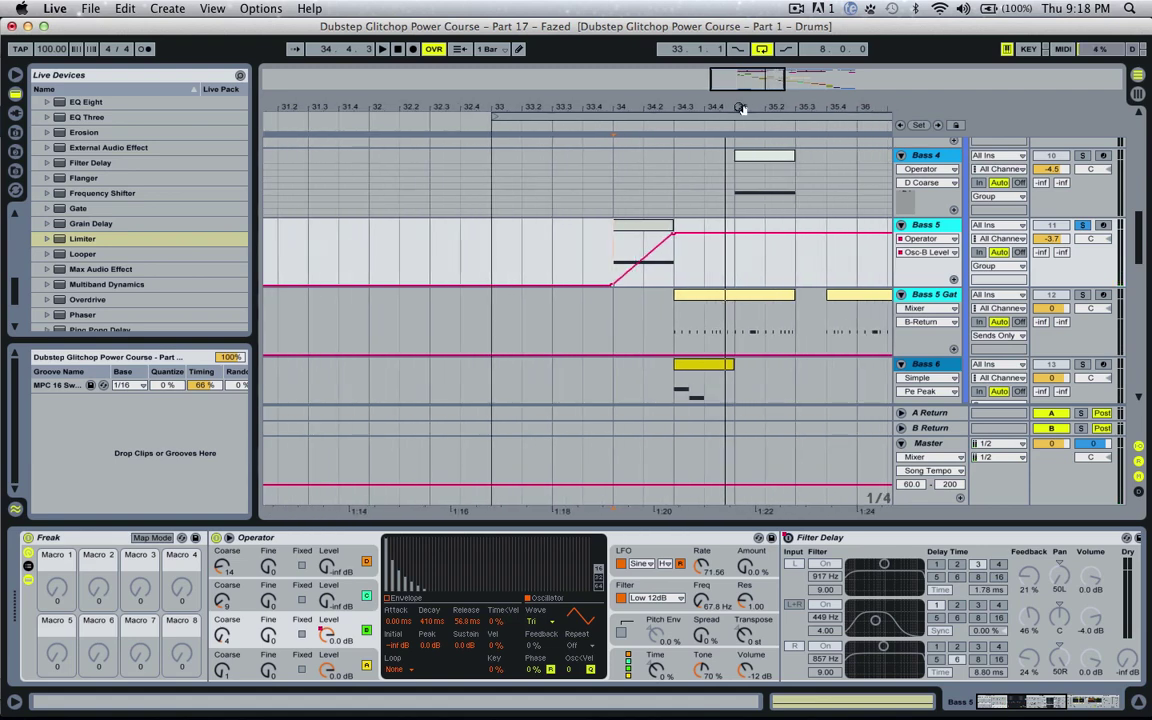
{"action": "left_click", "coordinate": [499, 284]}
{"action": "key", "text": "space"}
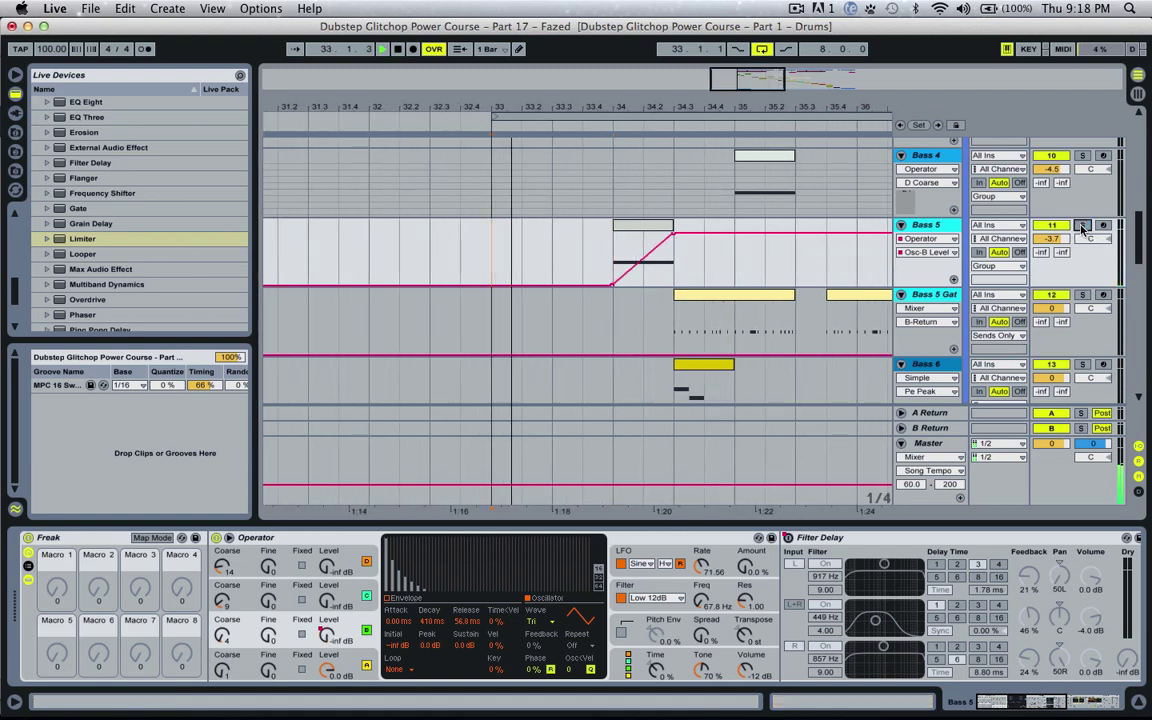
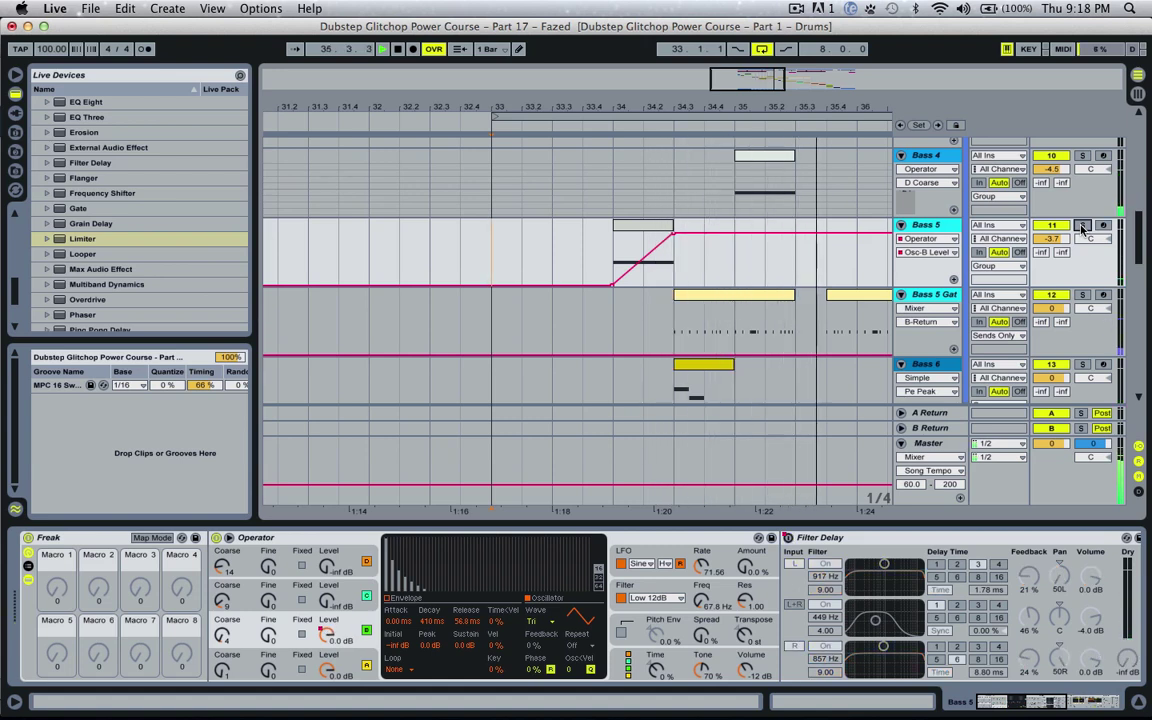
{"action": "key", "text": "space"}
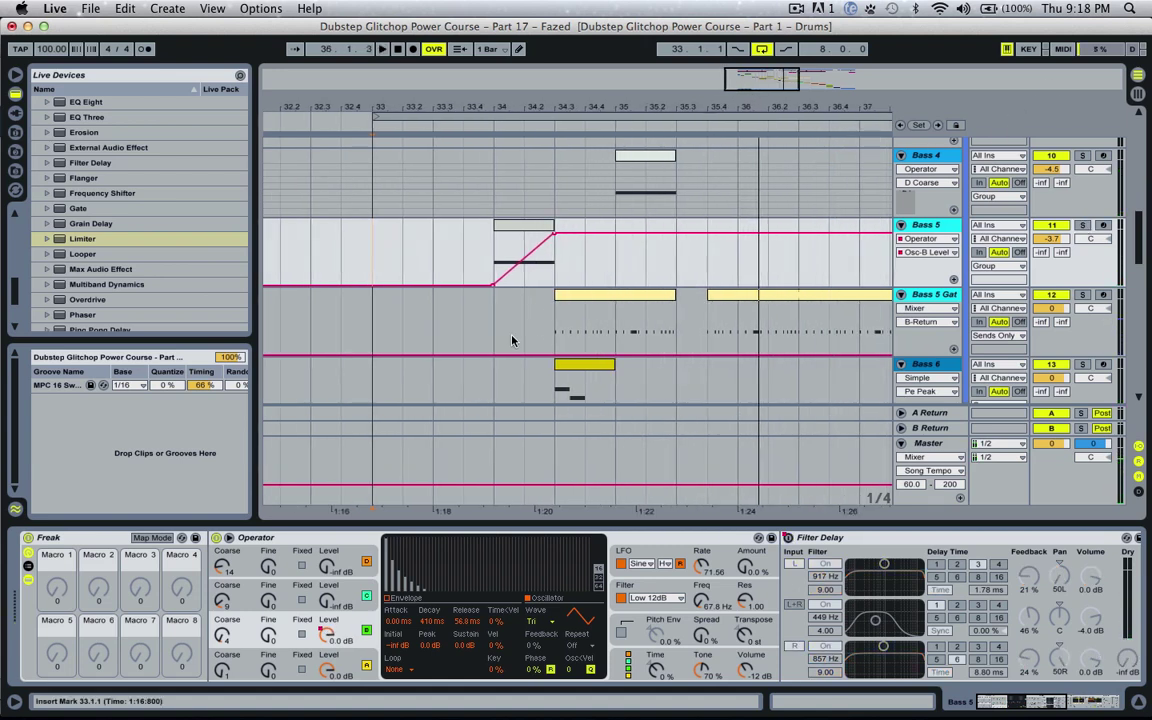
Try shortening the first D1 note in the Bass 6 clip and adding a second D1 note at 1.1.2.
{"action": "scroll", "coordinate": [660, 280], "scroll_direction": "down", "scroll_amount": 2}
{"action": "left_click", "coordinate": [597, 302]}
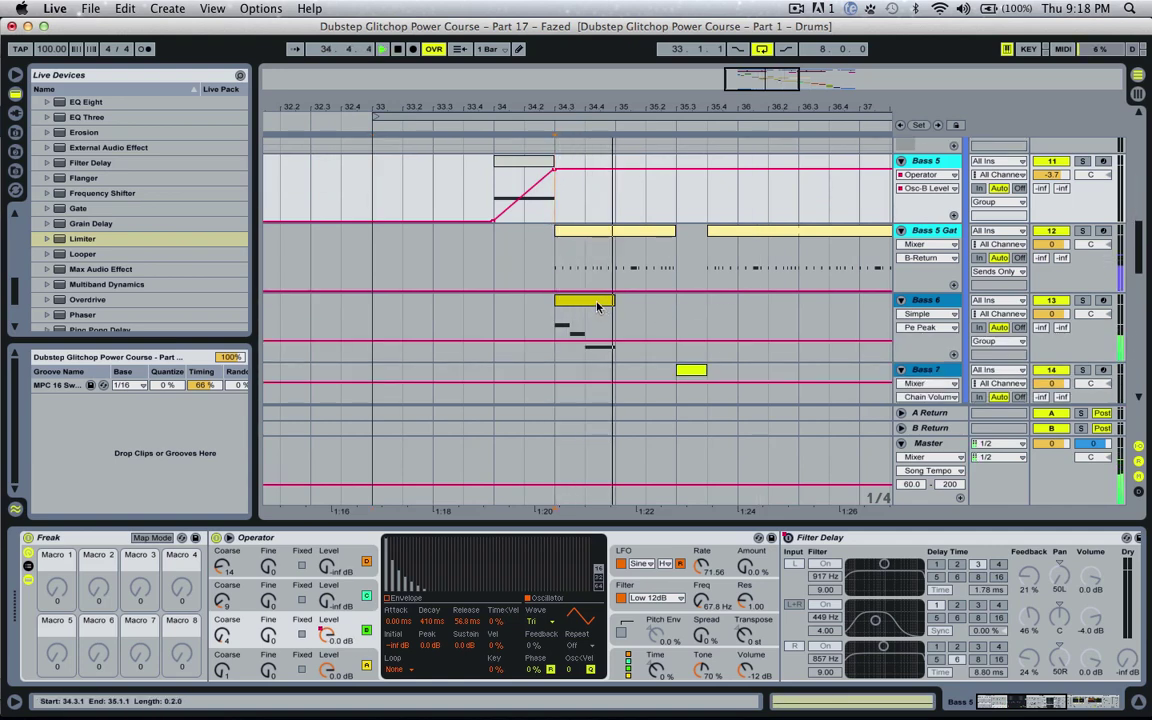
{"action": "double_click", "coordinate": [594, 303]}
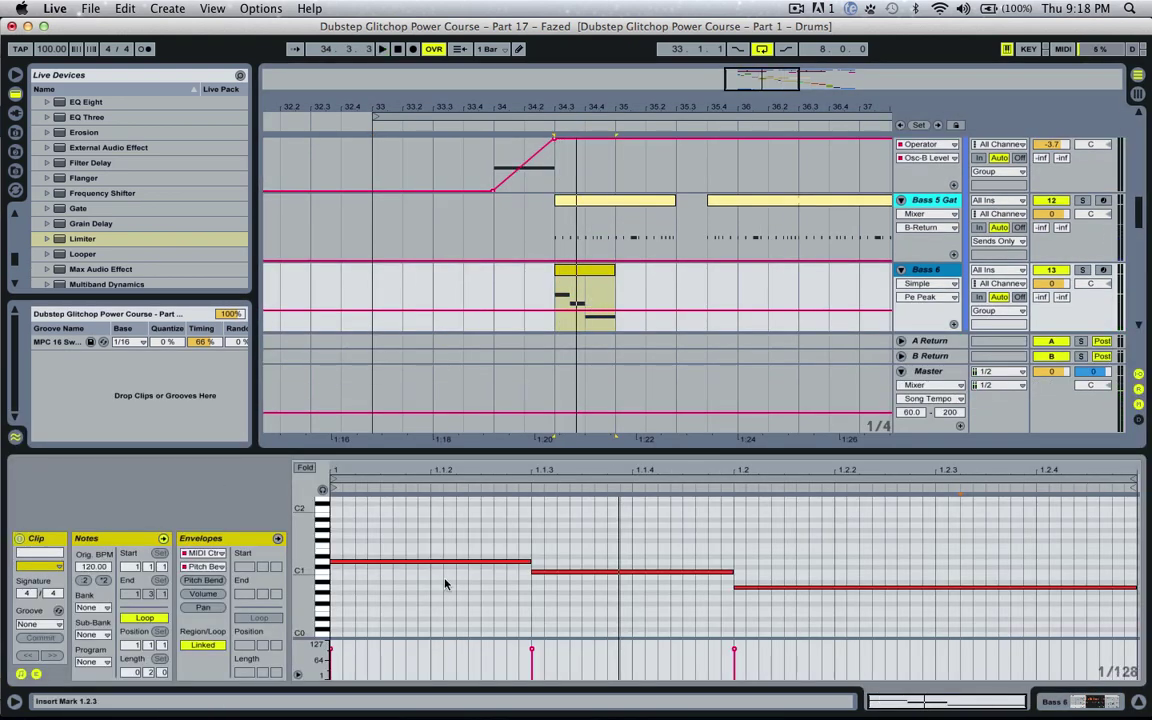
{"action": "left_click_drag", "start_coordinate": [530, 560], "coordinate": [410, 563]}
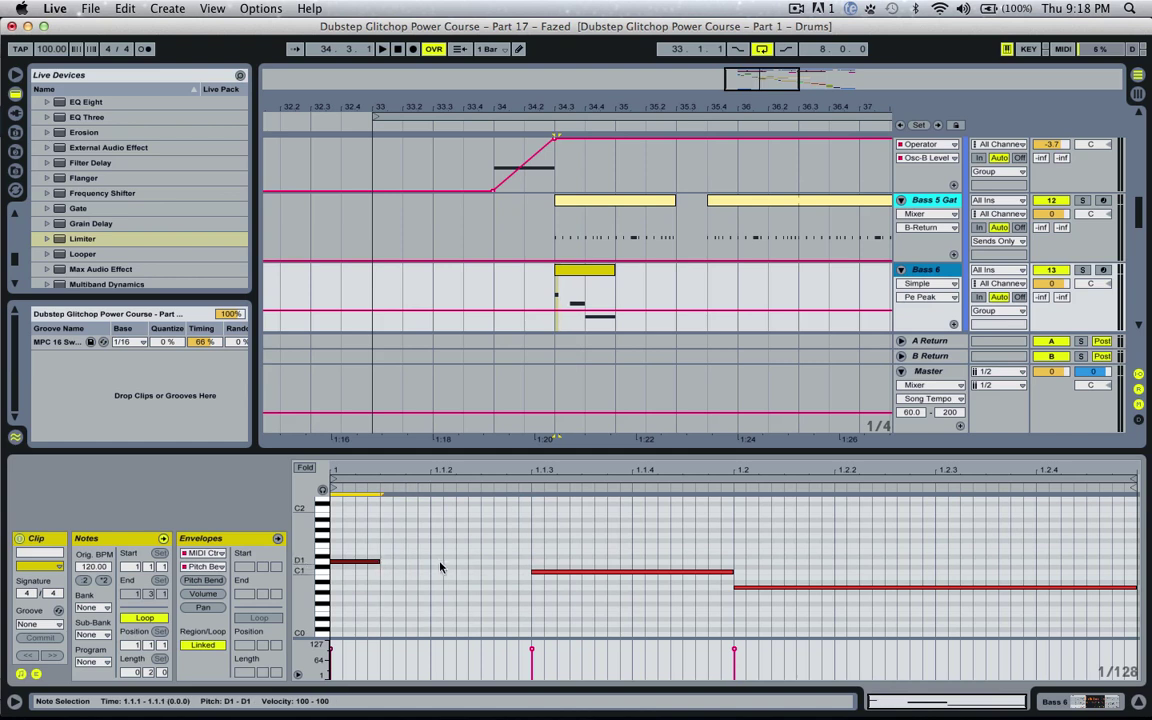
{"action": "key", "text": "space"}
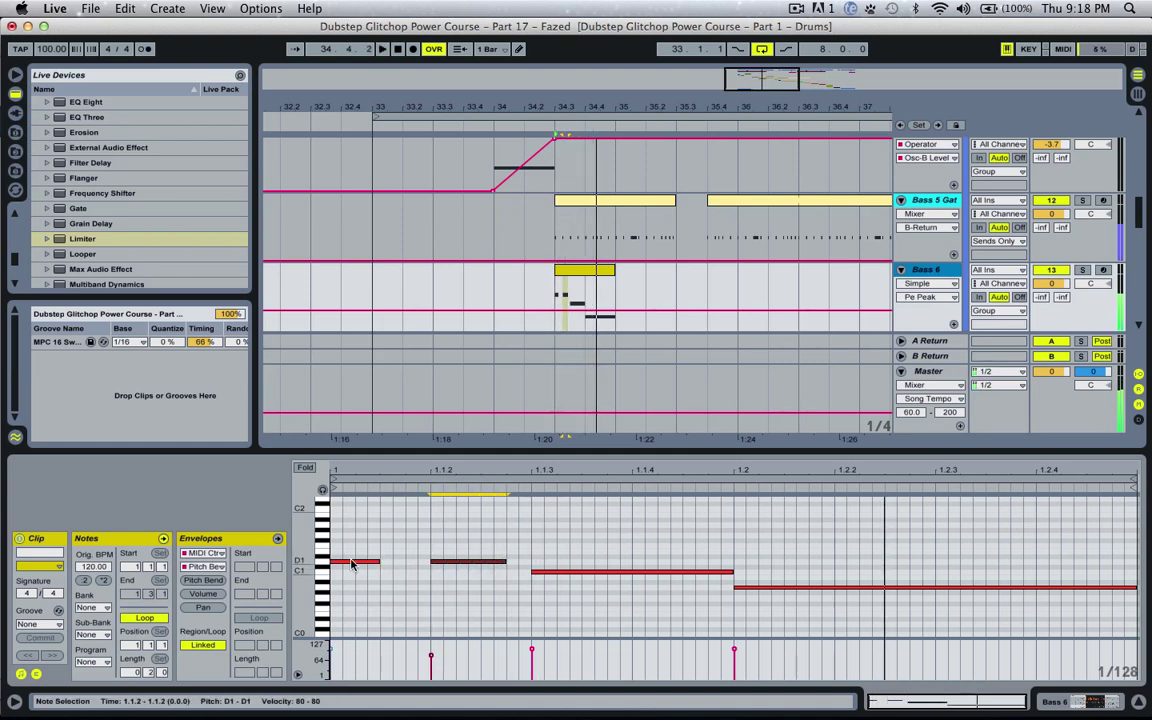
Apply the MPC 16 Swing groove to the Bass 6 clip and audition it.
{"action": "left_click_drag", "start_coordinate": [57, 345], "coordinate": [563, 280]}
{"action": "left_click", "coordinate": [381, 562]}
{"action": "key", "text": "space"}
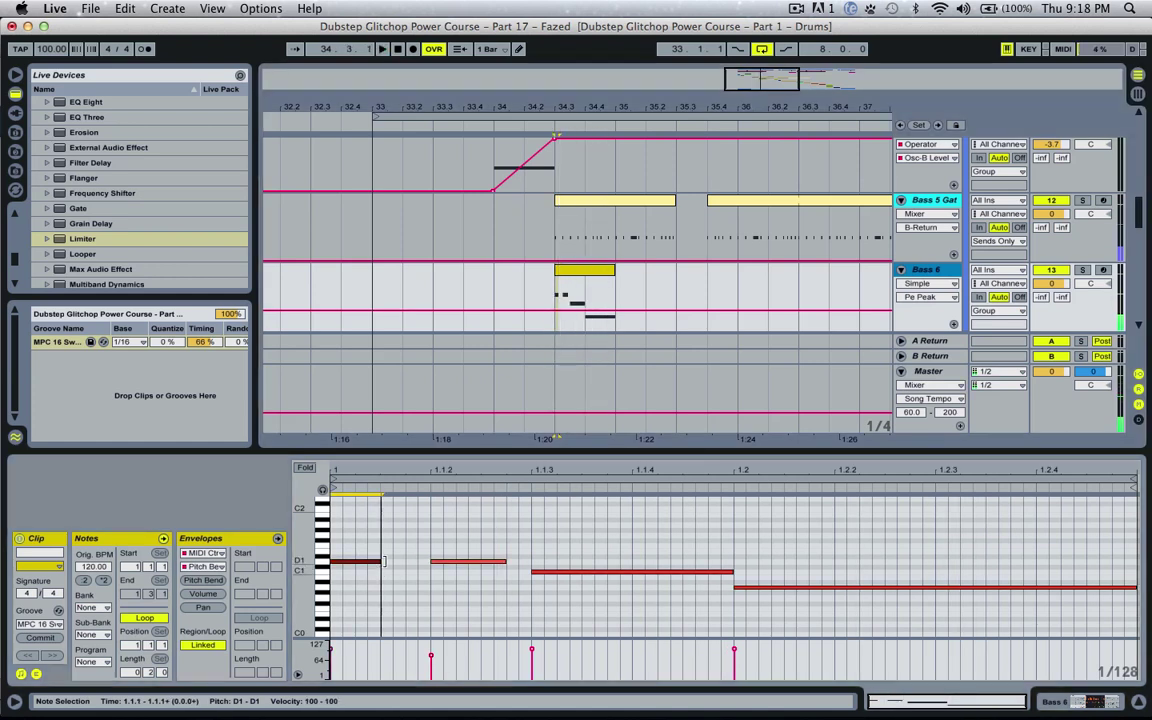
Try different lengths for the two D1 notes in the Bass 6 clip, and restore one D1 note spanning 1.1.1 to 1.1.3.
{"action": "left_click", "coordinate": [450, 566]}
{"action": "left_click_drag", "start_coordinate": [505, 562], "coordinate": [478, 562]}
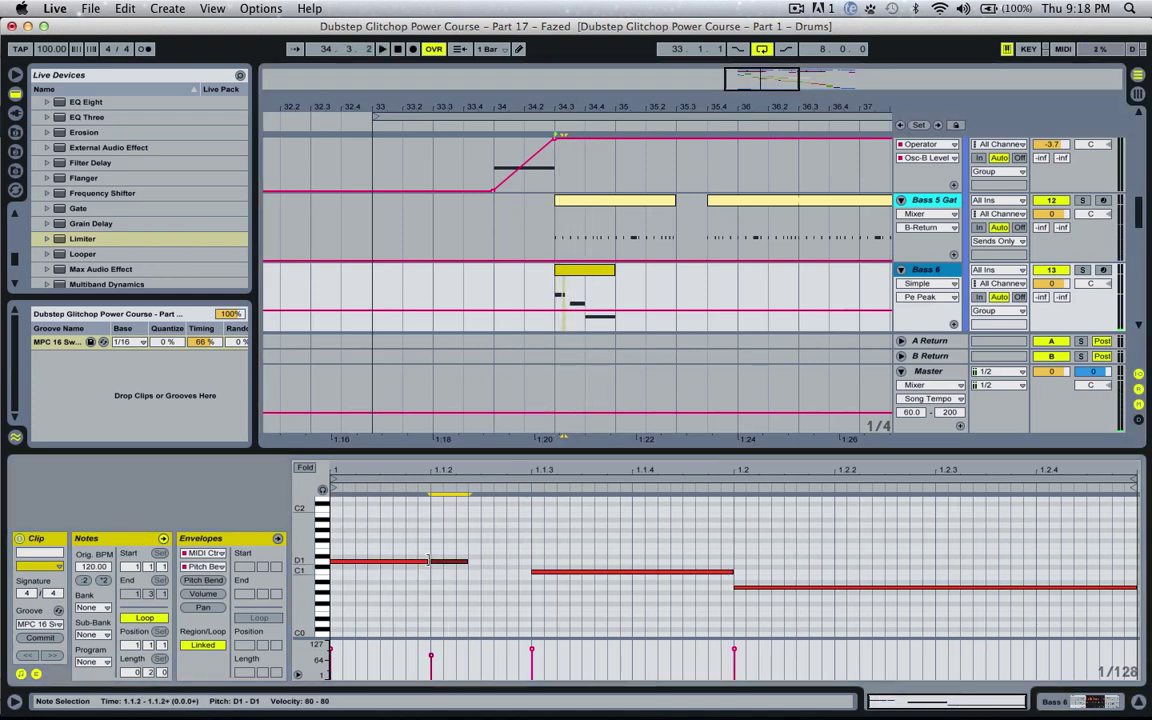
{"action": "key", "text": "space"}
{"action": "left_click_drag", "start_coordinate": [406, 562], "coordinate": [531, 562]}
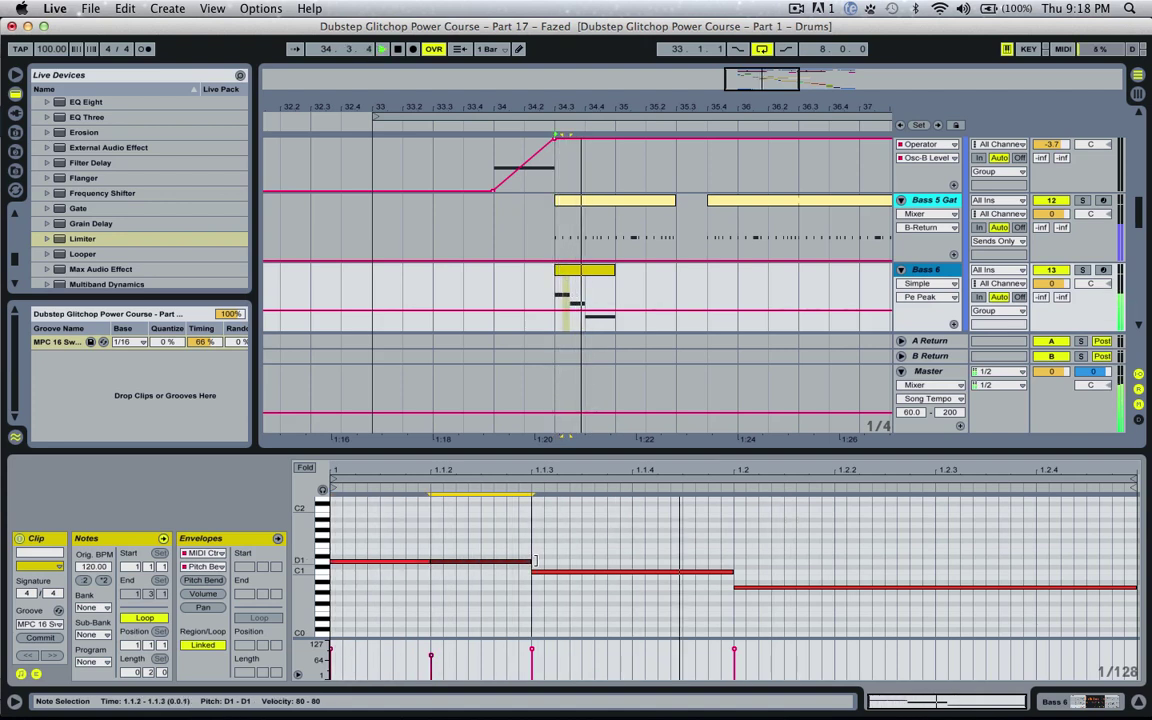
{"action": "left_click", "coordinate": [428, 564]}
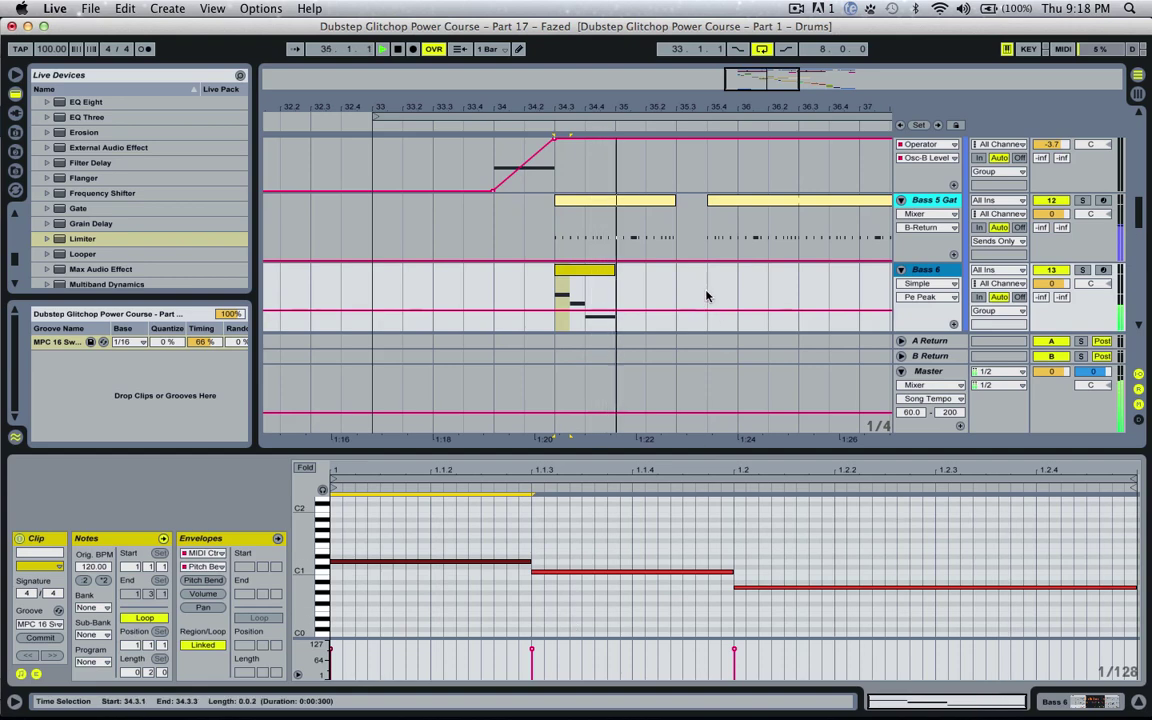
Redraw some of oscillator A's harmonics in the Bass 6 synth and audition the clip.
{"action": "double_click", "coordinate": [933, 271]}
{"action": "key", "text": "space"}
{"action": "key", "text": "space"}
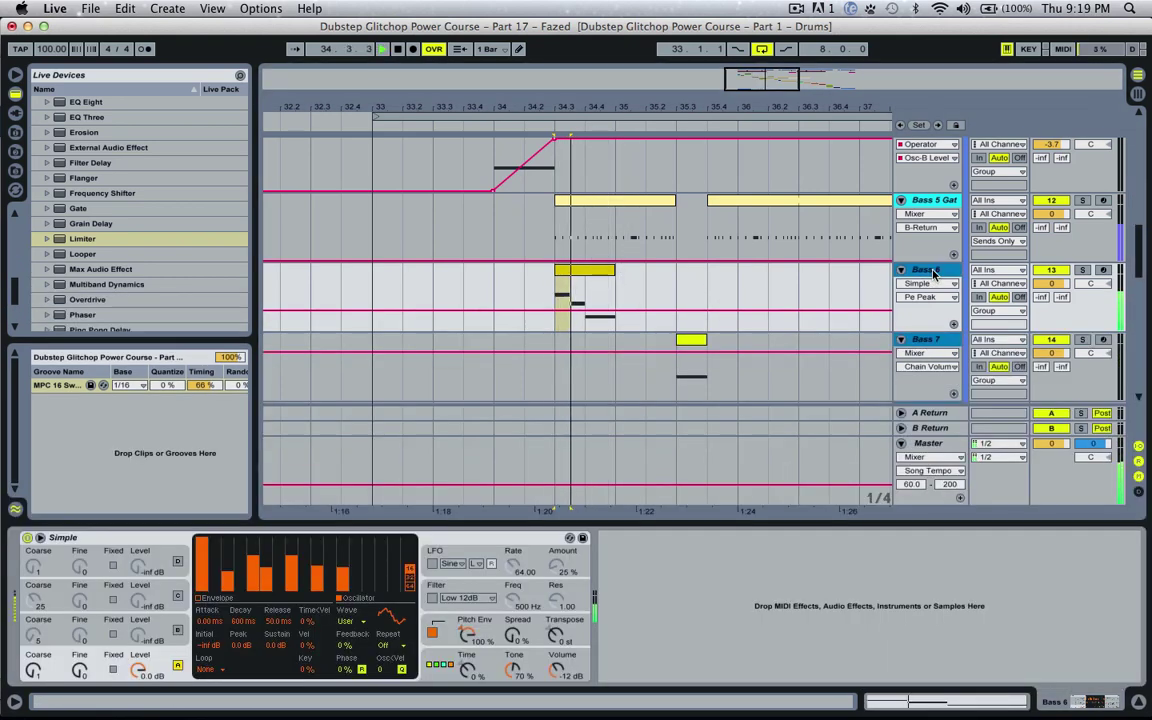
{"action": "key", "text": "space"}
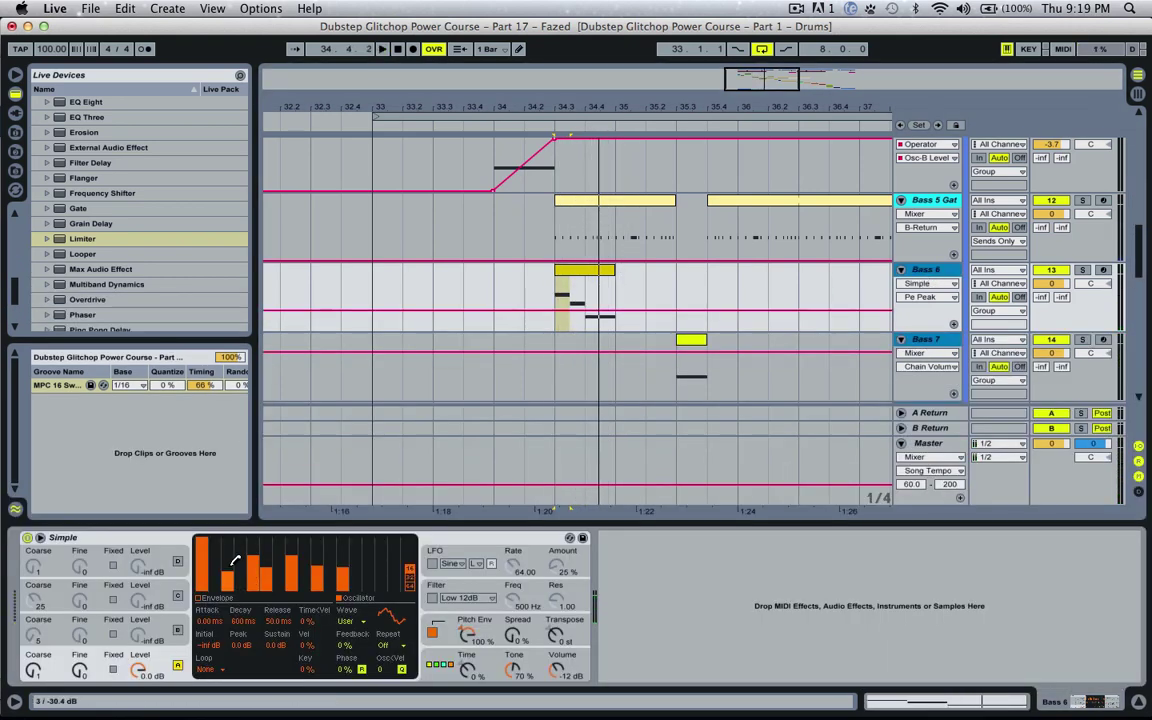
{"action": "mouse_move", "coordinate": [235, 543]}
{"action": "left_mouse_down"}
{"action": "mouse_move", "coordinate": [259, 562]}
{"action": "mouse_move", "coordinate": [311, 558]}
{"action": "mouse_move", "coordinate": [320, 539]}
{"action": "mouse_move", "coordinate": [318, 565]}
{"action": "mouse_move", "coordinate": [290, 542]}
{"action": "mouse_move", "coordinate": [346, 561]}
{"action": "mouse_move", "coordinate": [345, 550]}
{"action": "mouse_move", "coordinate": [340, 560]}
{"action": "mouse_move", "coordinate": [268, 556]}
{"action": "mouse_move", "coordinate": [270, 546]}
{"action": "mouse_move", "coordinate": [345, 565]}
{"action": "mouse_move", "coordinate": [254, 567]}
{"action": "mouse_move", "coordinate": [344, 558]}
{"action": "left_mouse_up"}
{"action": "key", "text": "space"}
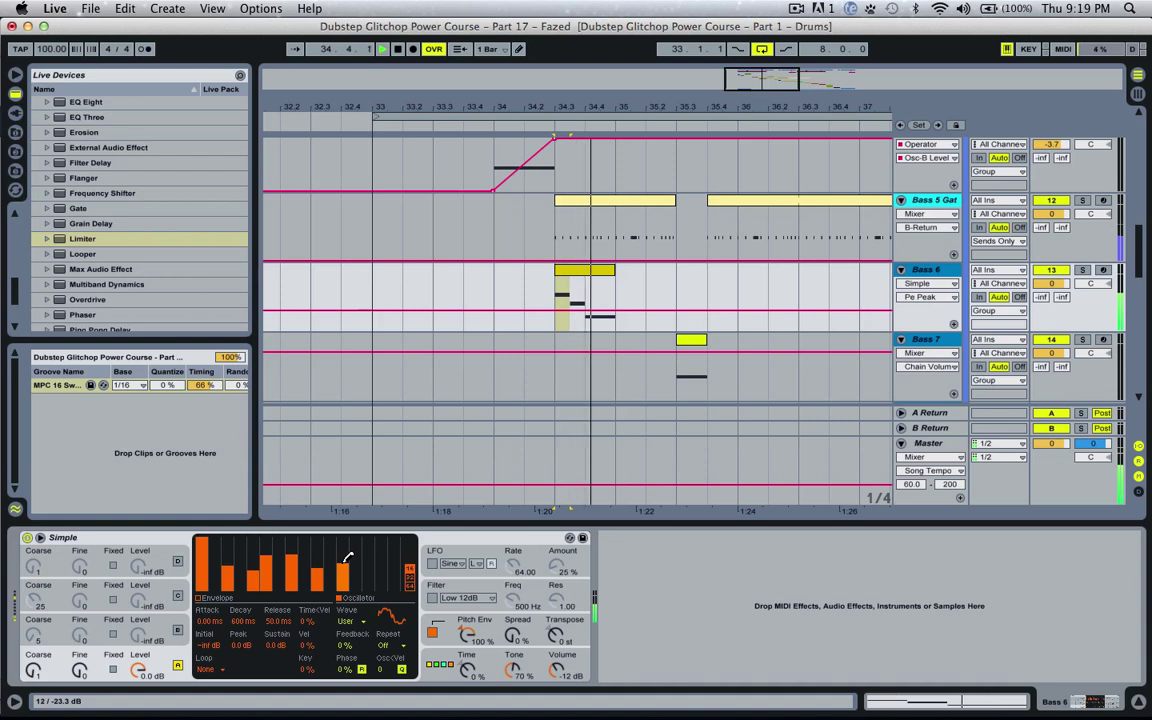
{"action": "key", "text": "space"}
Turn on oscillator B in the Bass 6 synth with a Square 8 waveform, -20 dB level and Coarse tuning 3.
{"action": "left_click", "coordinate": [152, 628]}
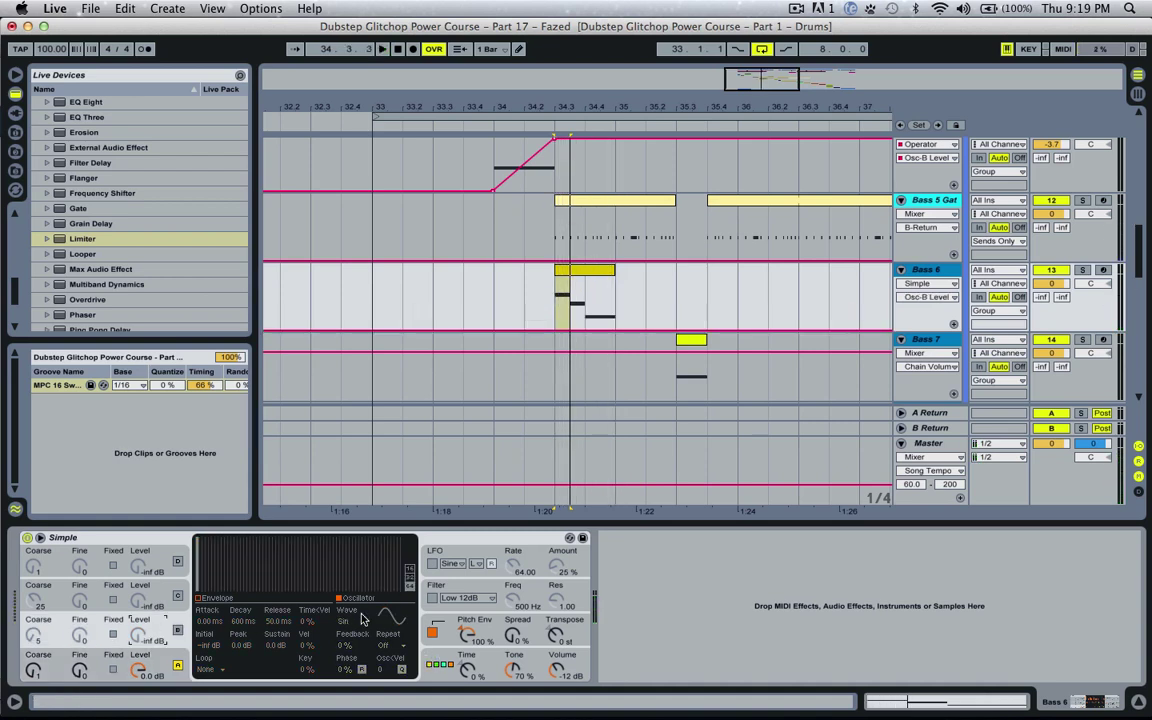
{"action": "left_click", "coordinate": [177, 631]}
{"action": "left_click", "coordinate": [343, 621]}
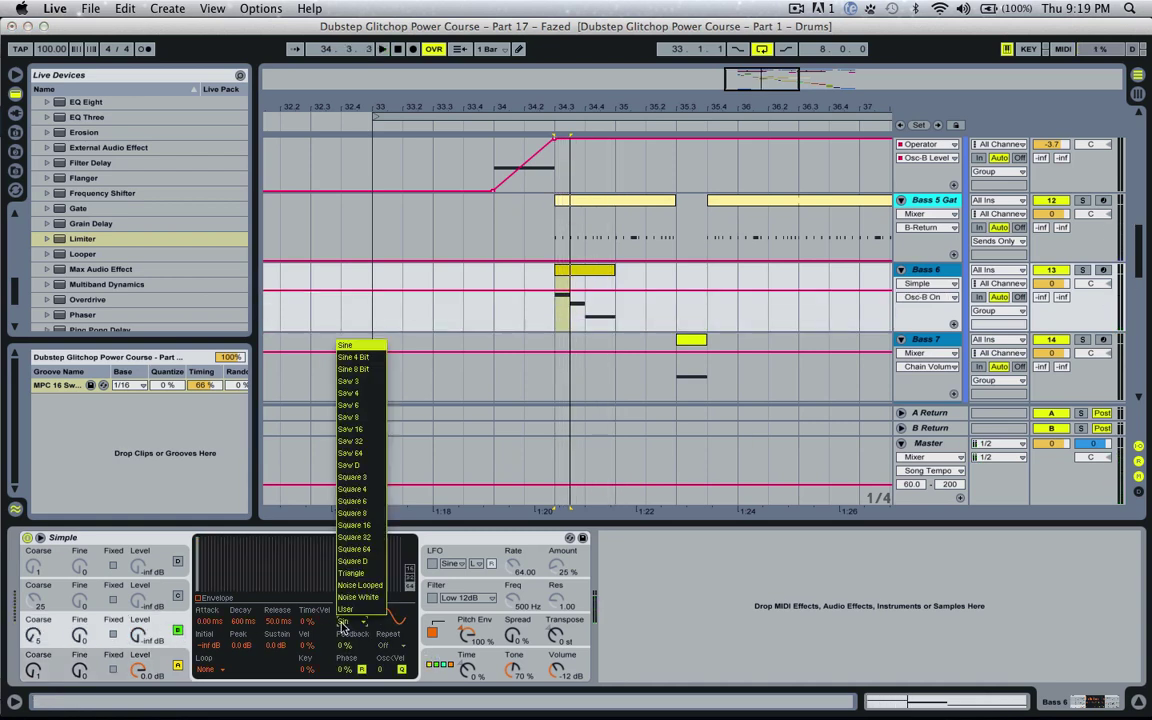
{"action": "left_click", "coordinate": [376, 514]}
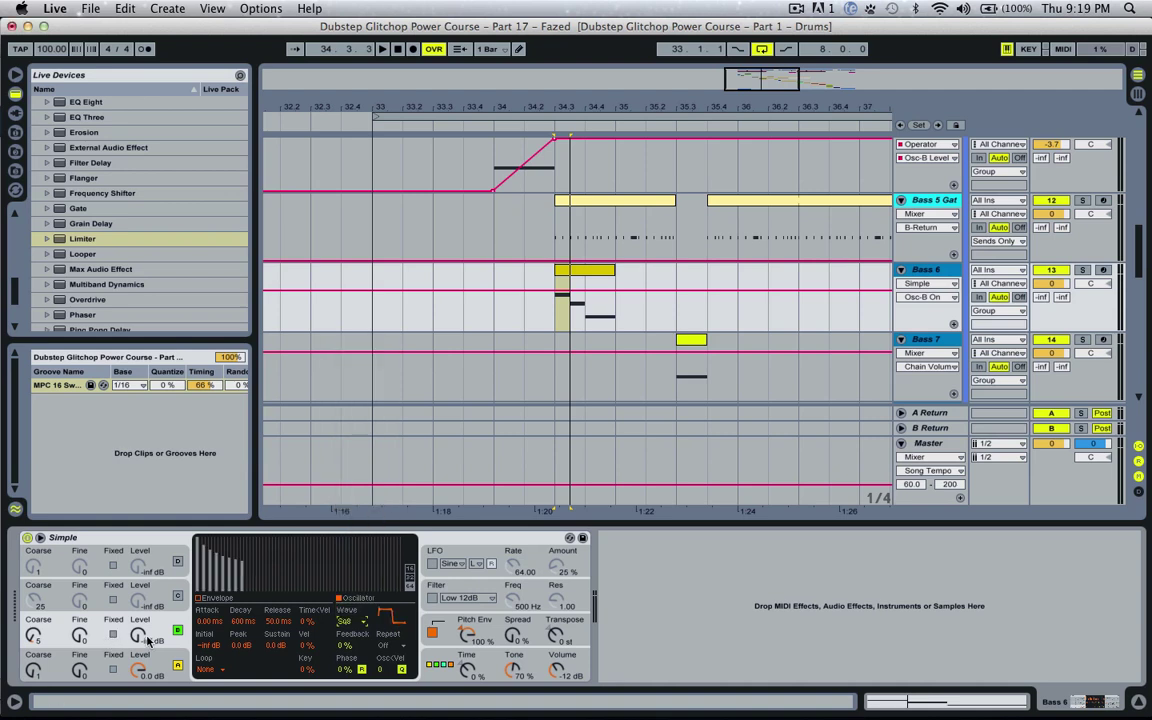
{"action": "left_click_drag", "start_coordinate": [143, 637], "coordinate": [143, 590]}
{"action": "left_click", "coordinate": [34, 634]}
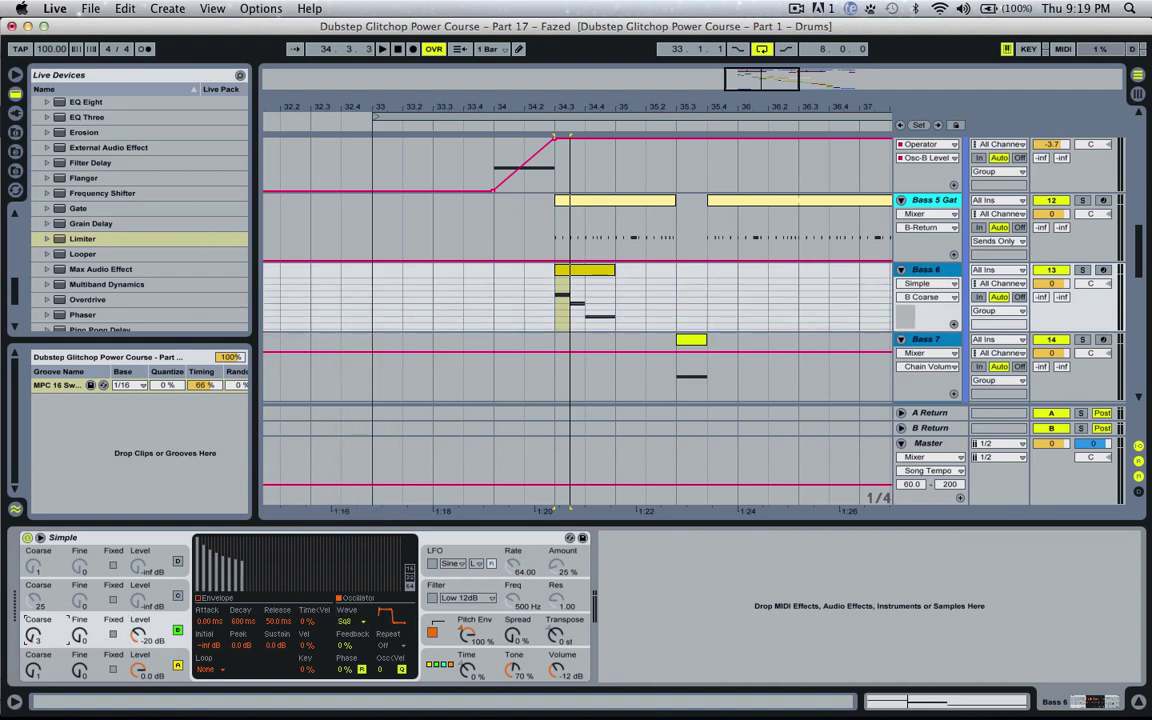
Raise Bass 6 oscillator B's level to -6.0 dB and set its Coarse tuning to 1 while auditioning the clip.
{"action": "left_click", "coordinate": [442, 665]}
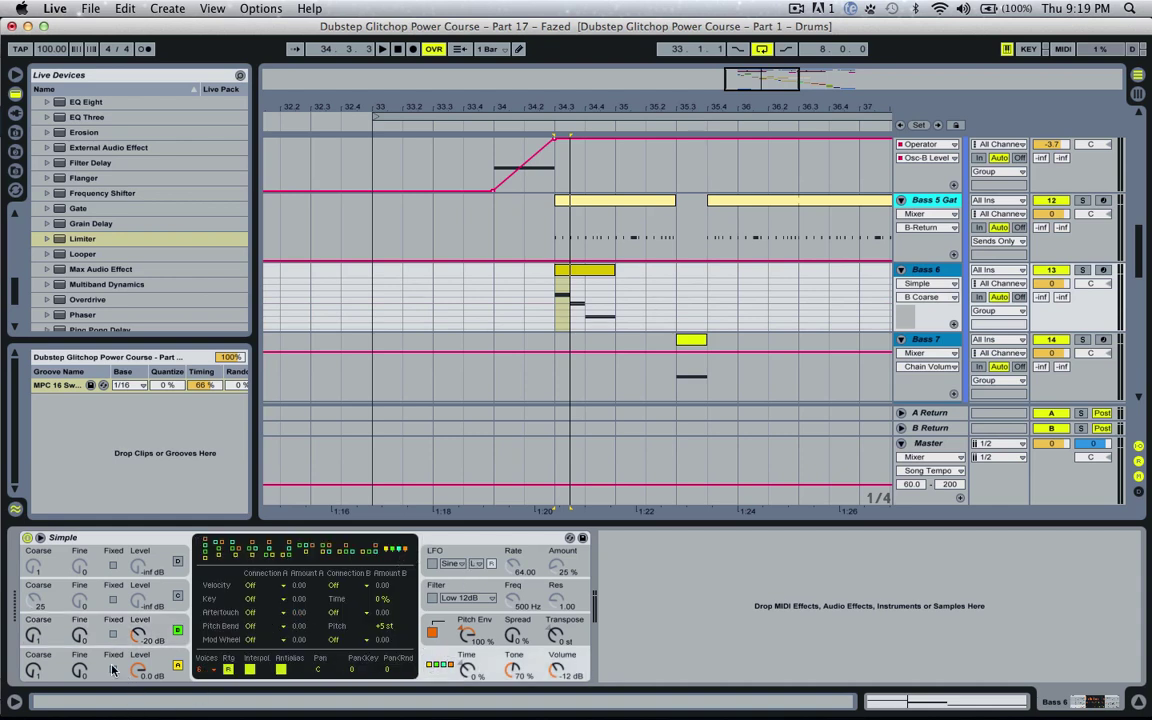
{"action": "left_click_drag", "start_coordinate": [137, 636], "coordinate": [137, 610]}
{"action": "key", "text": "space"}
{"action": "key", "text": "space"}
{"action": "key", "text": "space"}
{"action": "key", "text": "space"}
{"action": "key", "text": "space"}
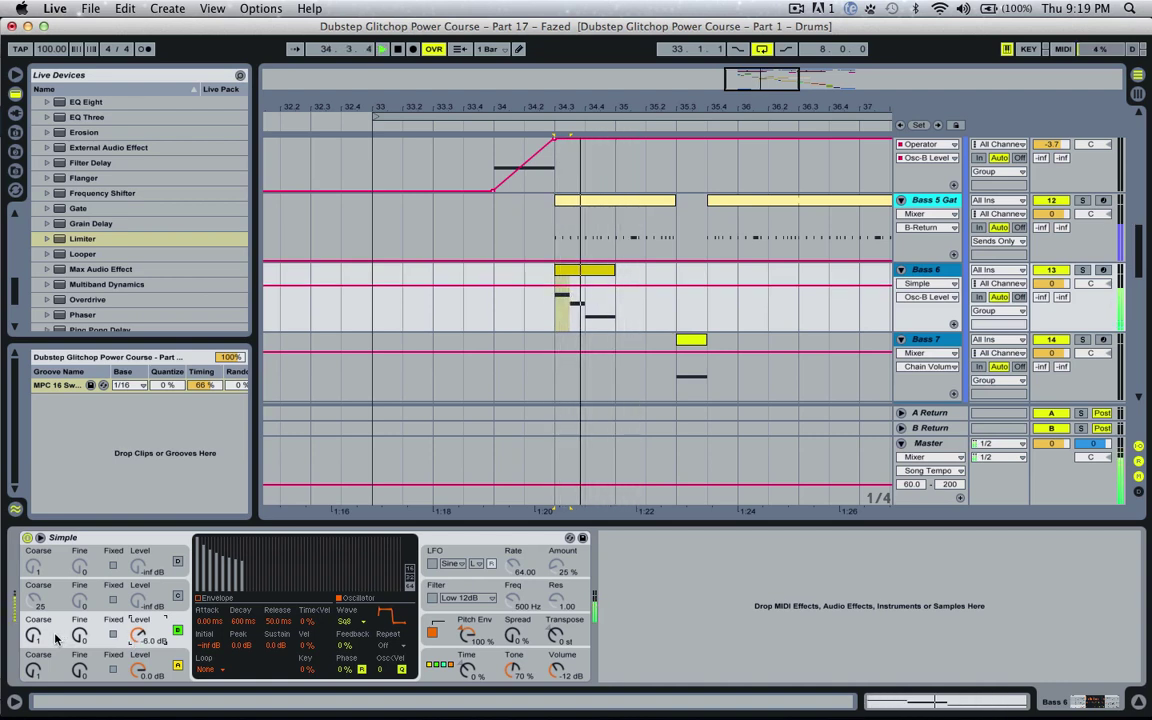
{"action": "key", "text": "space"}
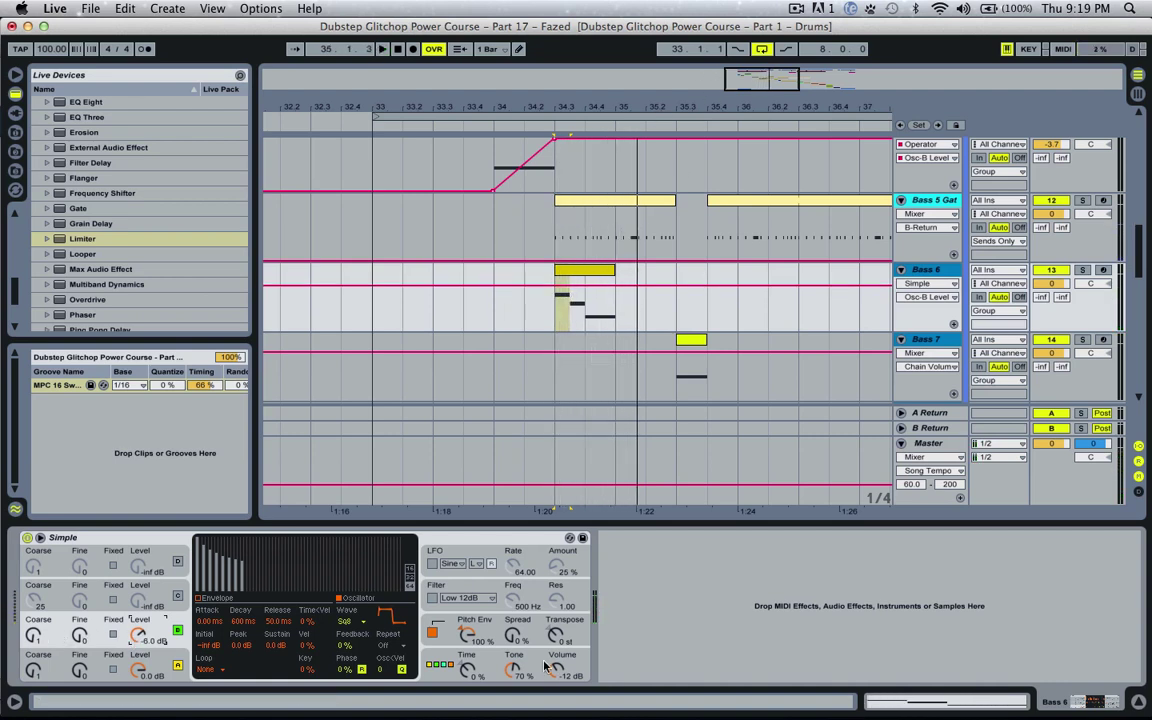
Show Bass 6's Spread parameter and play the arrangement from 34.1.1.
{"action": "left_click", "coordinate": [518, 637]}
{"action": "left_click", "coordinate": [494, 280]}
{"action": "key", "text": "space"}
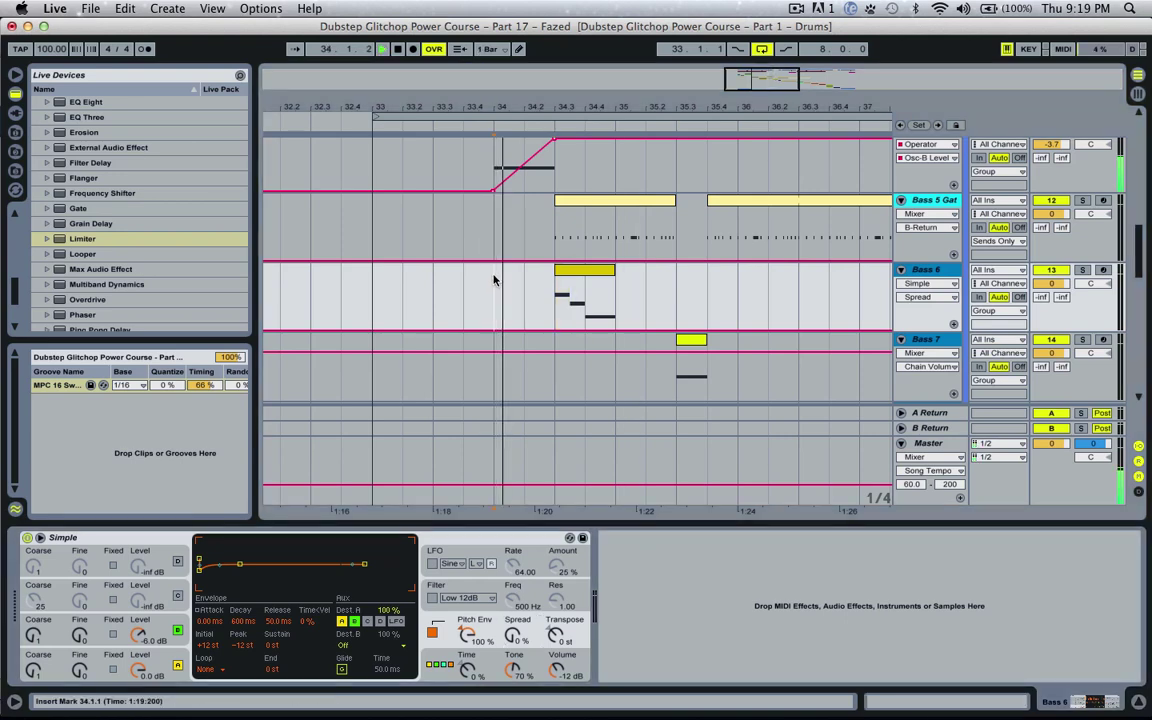
Solo the Bass 5 track and audition its clip from 34.1.1.
{"action": "left_click", "coordinate": [1090, 168]}
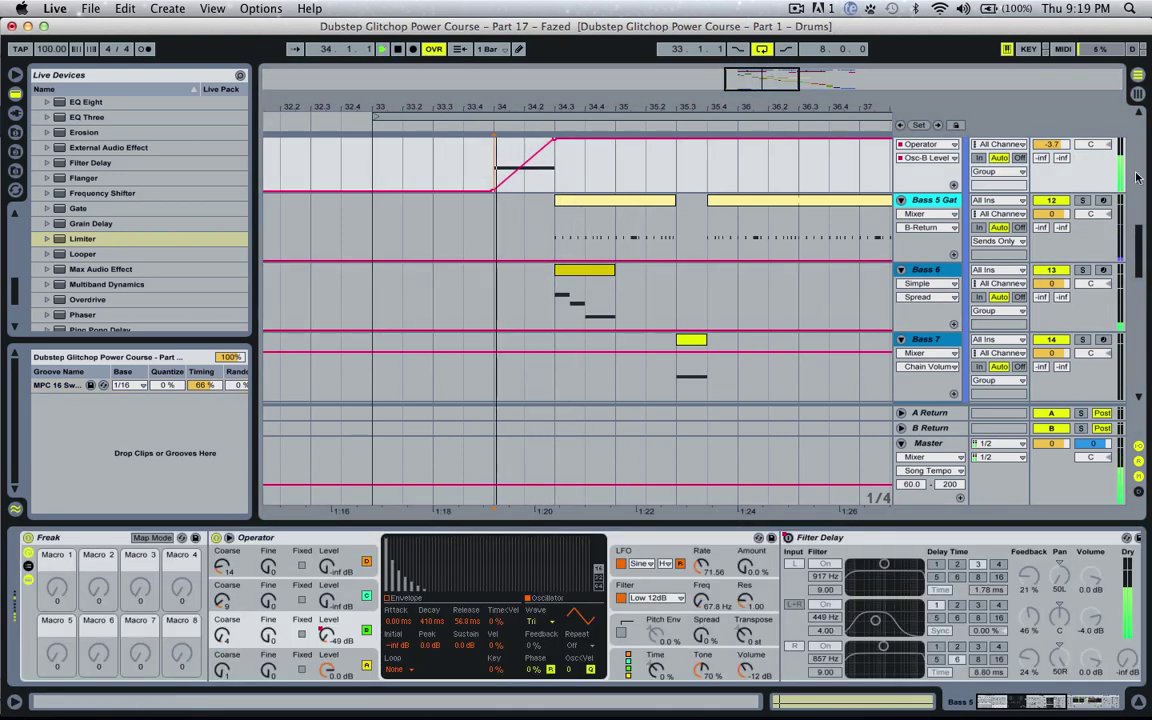
{"action": "scroll", "coordinate": [1090, 168], "scroll_direction": "up", "scroll_amount": 2}
{"action": "key", "text": "space"}
{"action": "left_click", "coordinate": [1083, 180]}
{"action": "key", "text": "space"}
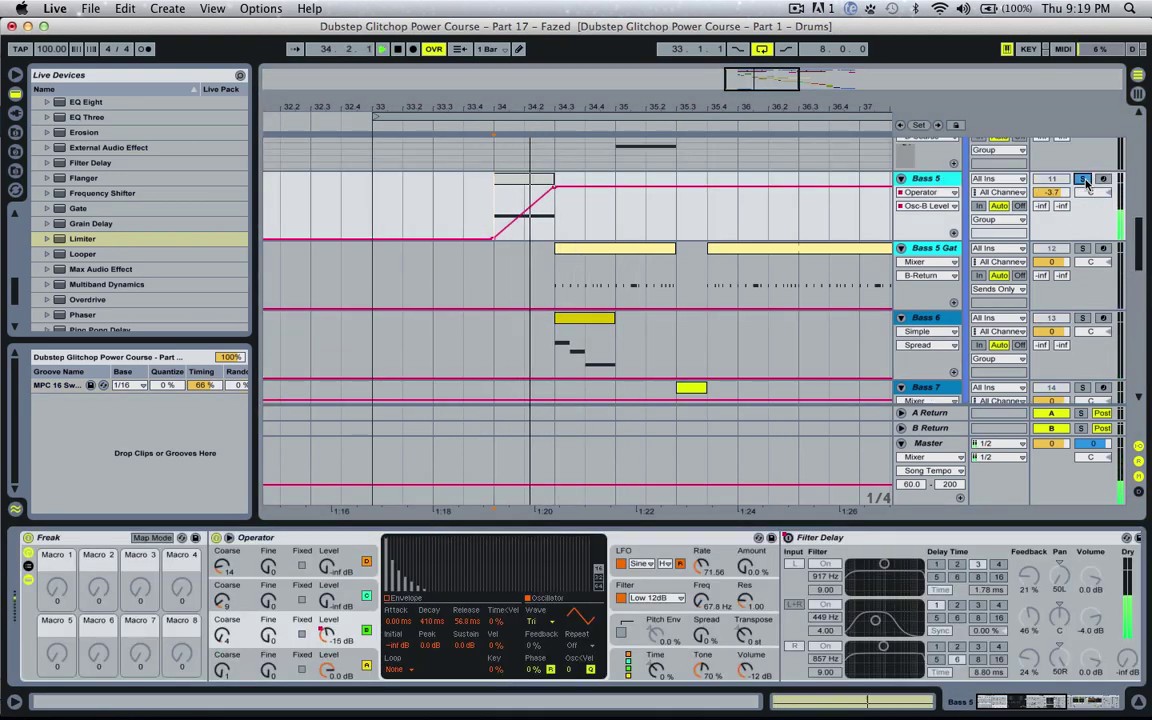
{"action": "key", "text": "space"}
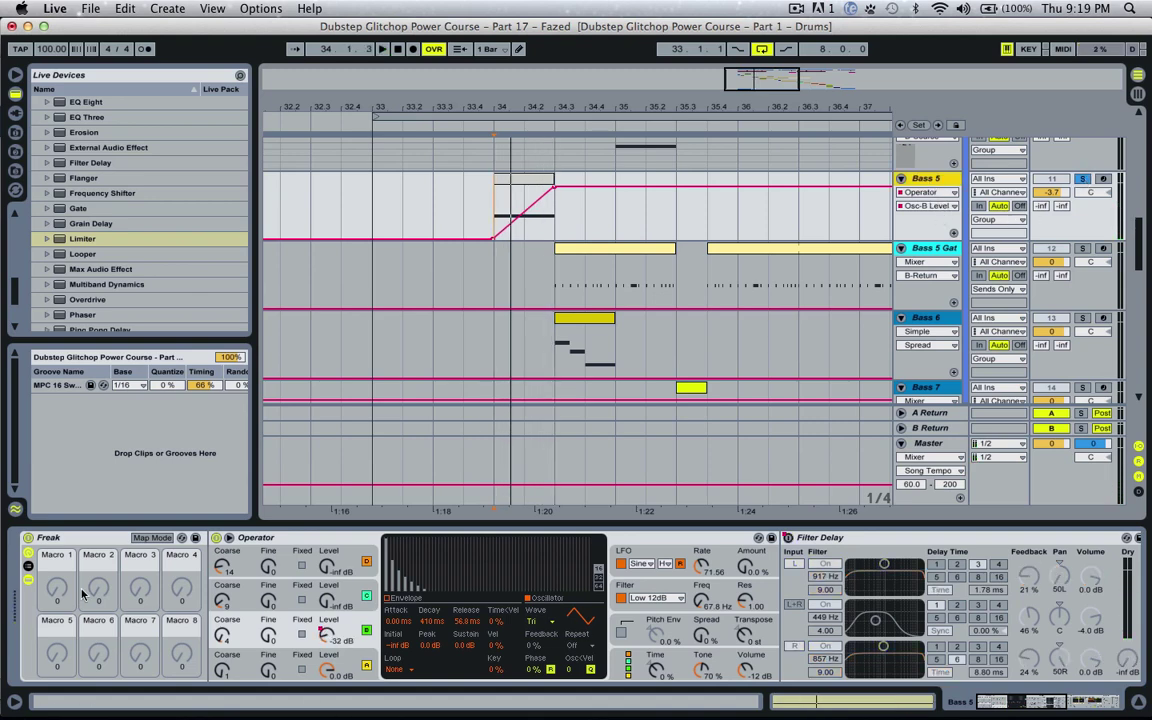
Show the chain list of Bass 5's Freak rack and rename the Operator chain to High.
{"action": "left_click", "coordinate": [70, 538]}
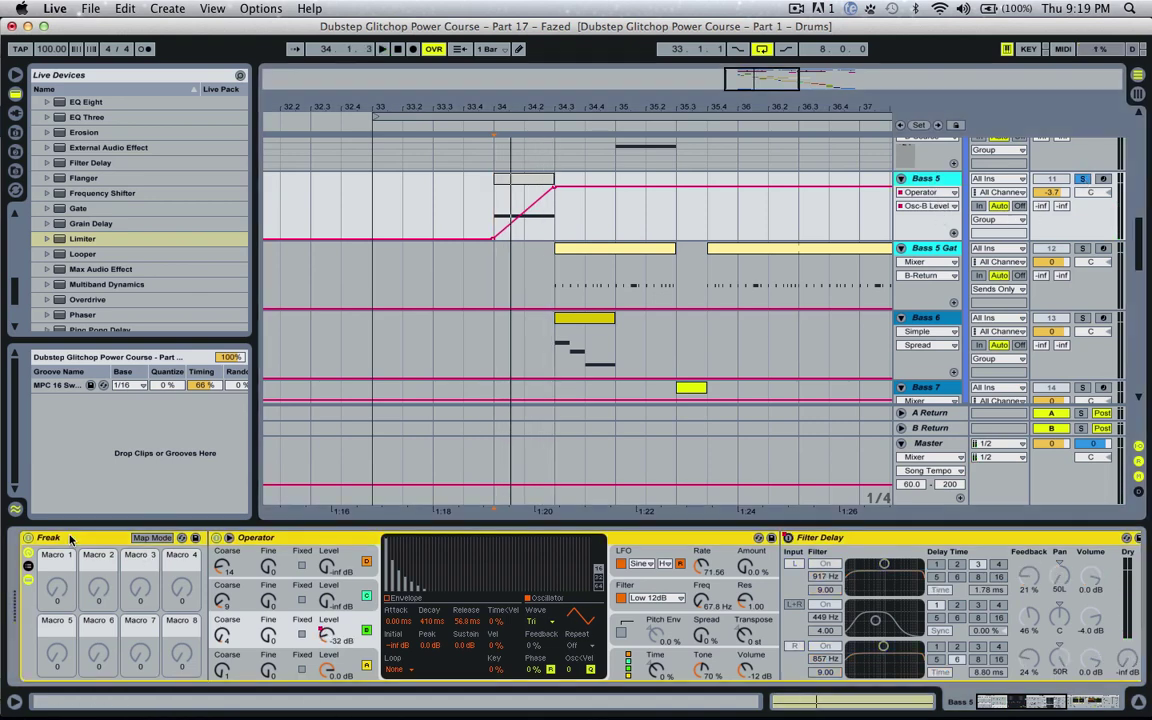
{"action": "left_click", "coordinate": [27, 566]}
{"action": "left_click", "coordinate": [27, 566]}
{"action": "left_click", "coordinate": [28, 567]}
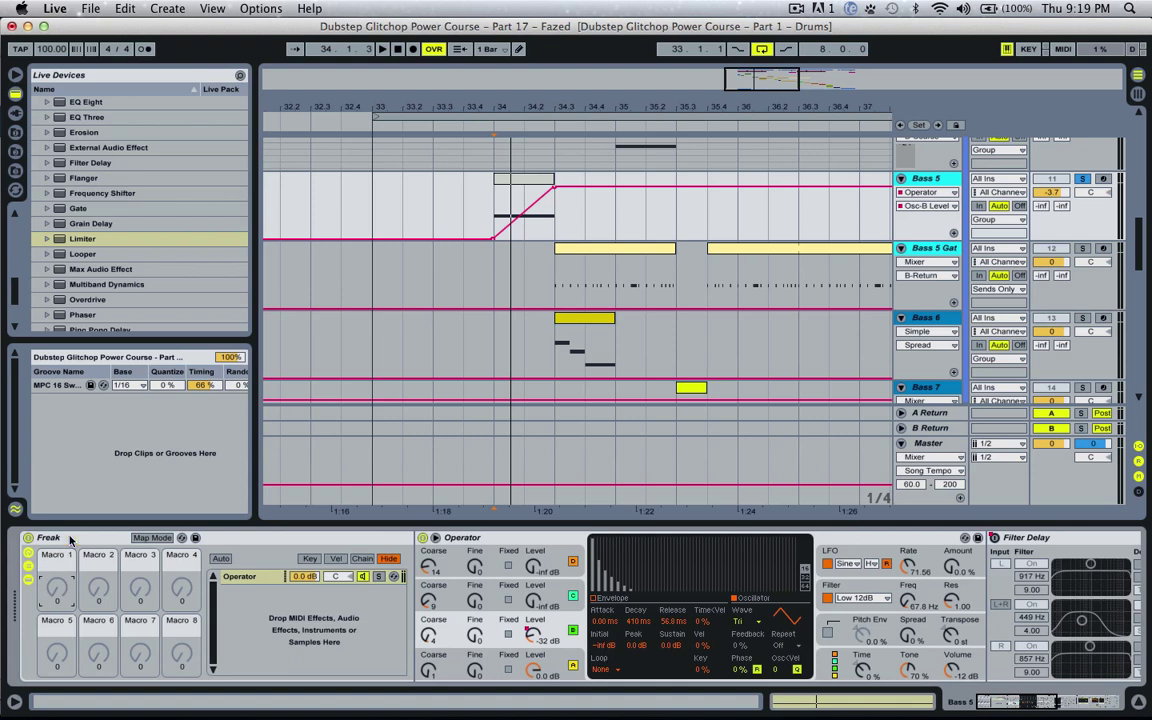
{"action": "left_click", "coordinate": [70, 539]}
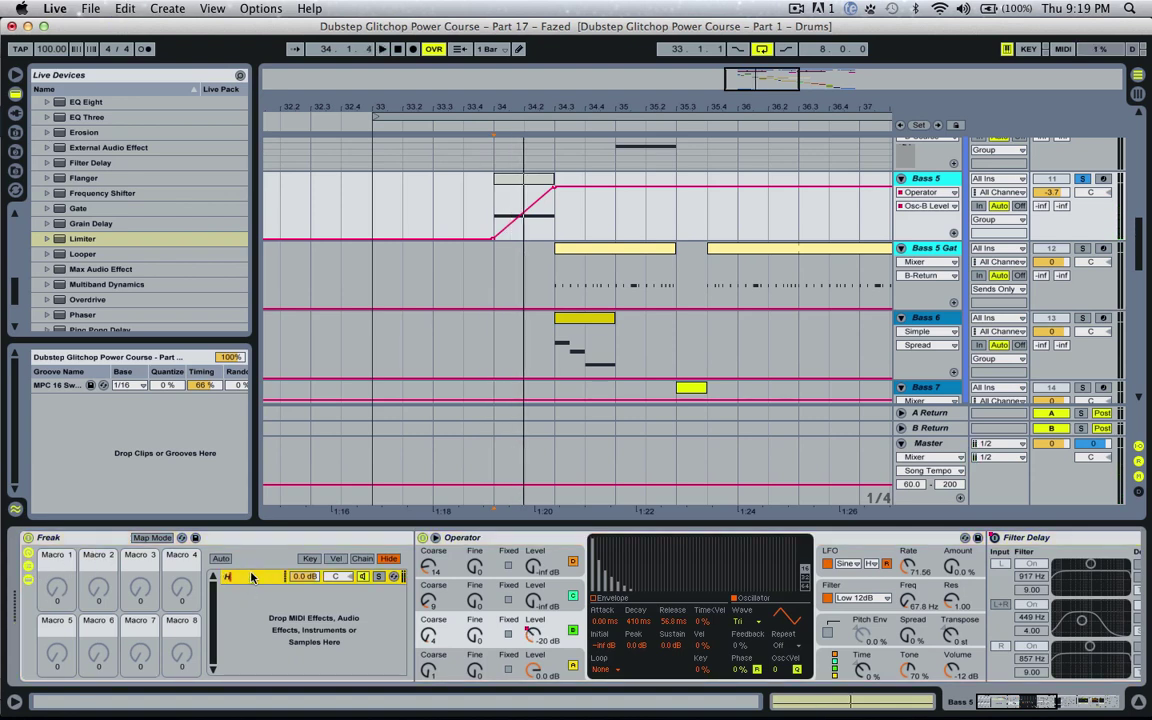
{"action": "scroll", "coordinate": [690, 555], "scroll_direction": "right", "scroll_amount": 6}
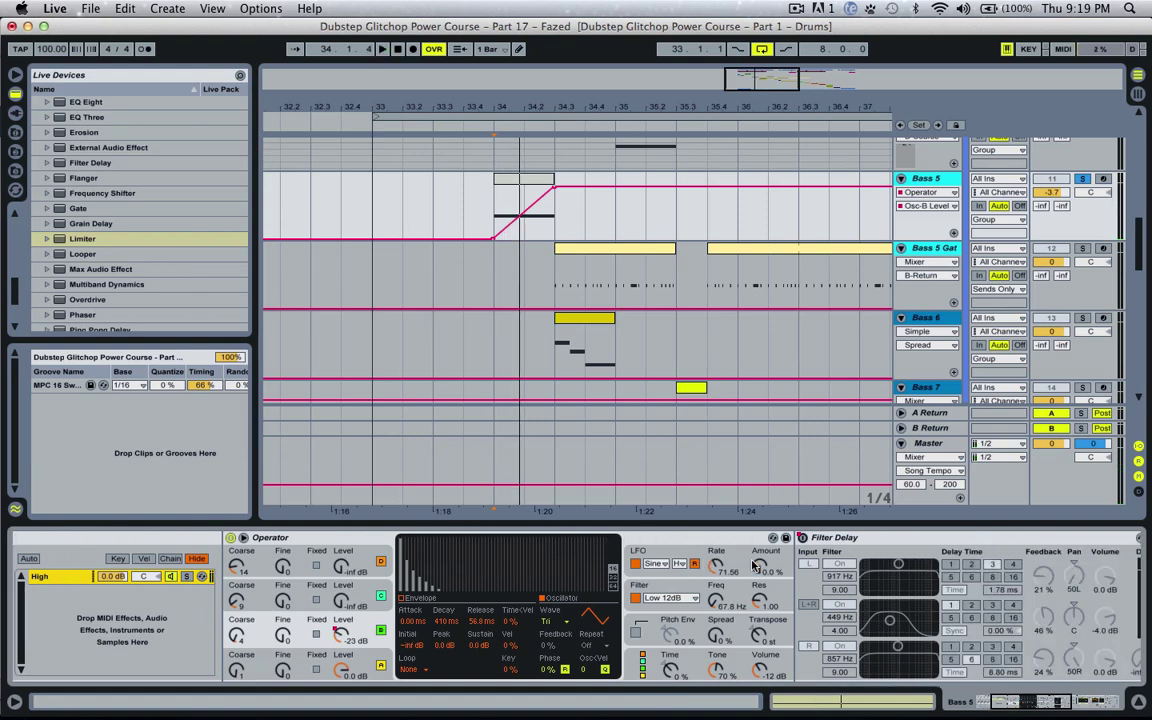
Add an EQ Eight after the Gate at the end of Bass 5's High chain.
{"action": "scroll", "coordinate": [754, 565], "scroll_direction": "right", "scroll_amount": 2}
{"action": "scroll", "coordinate": [172, 239], "scroll_direction": "up", "scroll_amount": 4}
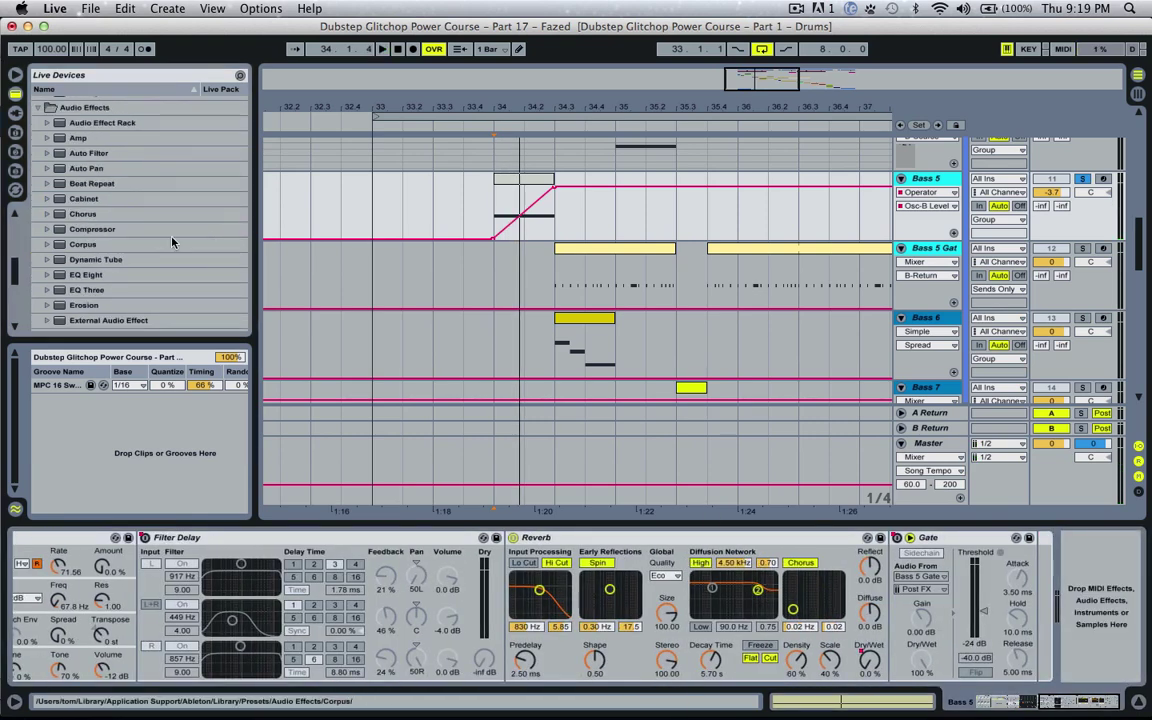
{"action": "scroll", "coordinate": [135, 229], "scroll_direction": "down", "scroll_amount": 2}
{"action": "left_click_drag", "start_coordinate": [88, 180], "coordinate": [1040, 572]}
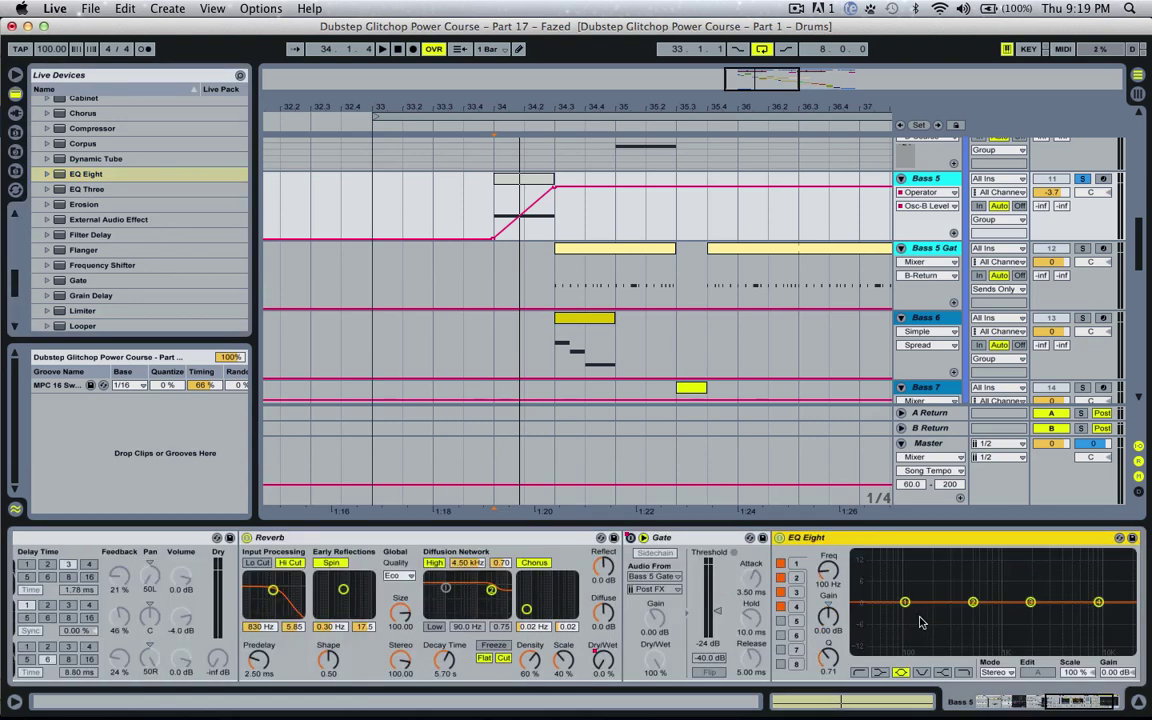
Make EQ Eight band 1 a low cut at about 118 Hz with a Q of 0.60 while auditioning Bass 5.
{"action": "left_click", "coordinate": [860, 672]}
{"action": "key", "text": "space"}
{"action": "mouse_move", "coordinate": [907, 613]}
{"action": "left_mouse_down"}
{"action": "mouse_move", "coordinate": [928, 612]}
{"action": "mouse_move", "coordinate": [912, 617]}
{"action": "left_mouse_up"}
{"action": "key", "text": "space"}
{"action": "key", "text": "space"}
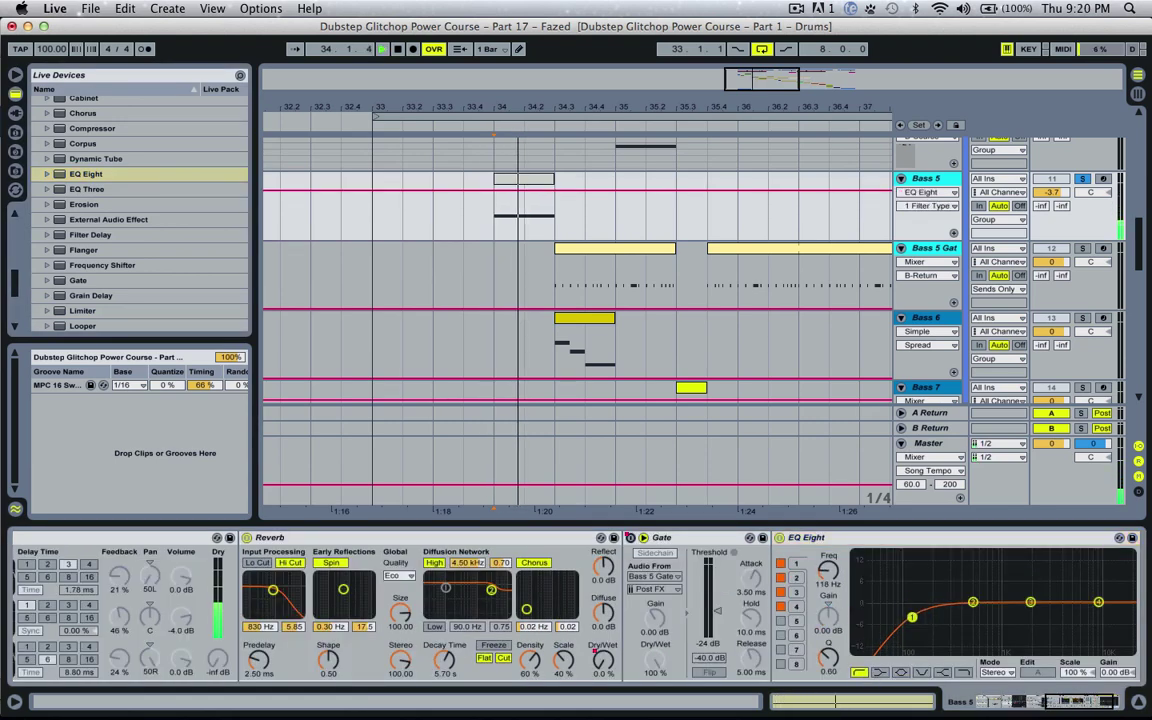
{"action": "key", "text": "space"}
{"action": "key", "text": "space"}
Add a new Operator as a second chain in Bass 5's Freak rack and rename that chain to Sub.
{"action": "left_click_drag", "start_coordinate": [1050, 701], "coordinate": [841, 700]}
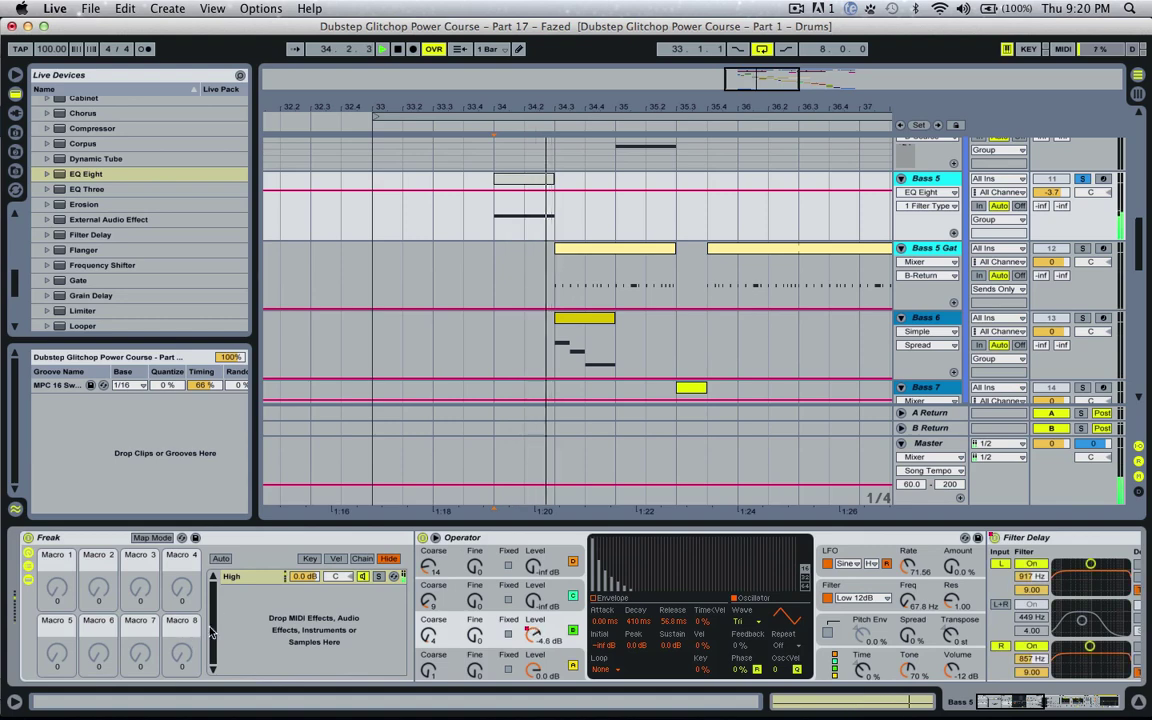
{"action": "key", "text": "space"}
{"action": "scroll", "coordinate": [113, 159], "scroll_direction": "up", "scroll_amount": 10}
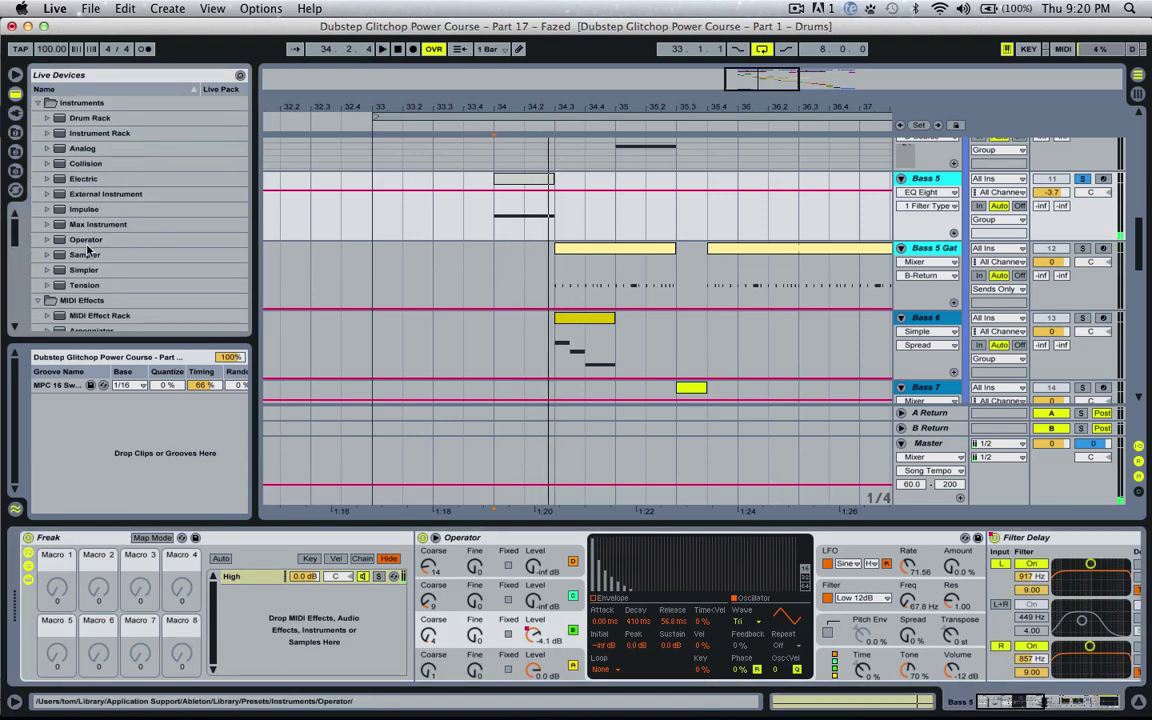
{"action": "left_click_drag", "start_coordinate": [82, 240], "coordinate": [225, 571]}
{"action": "left_click_drag", "start_coordinate": [250, 615], "coordinate": [248, 613]}
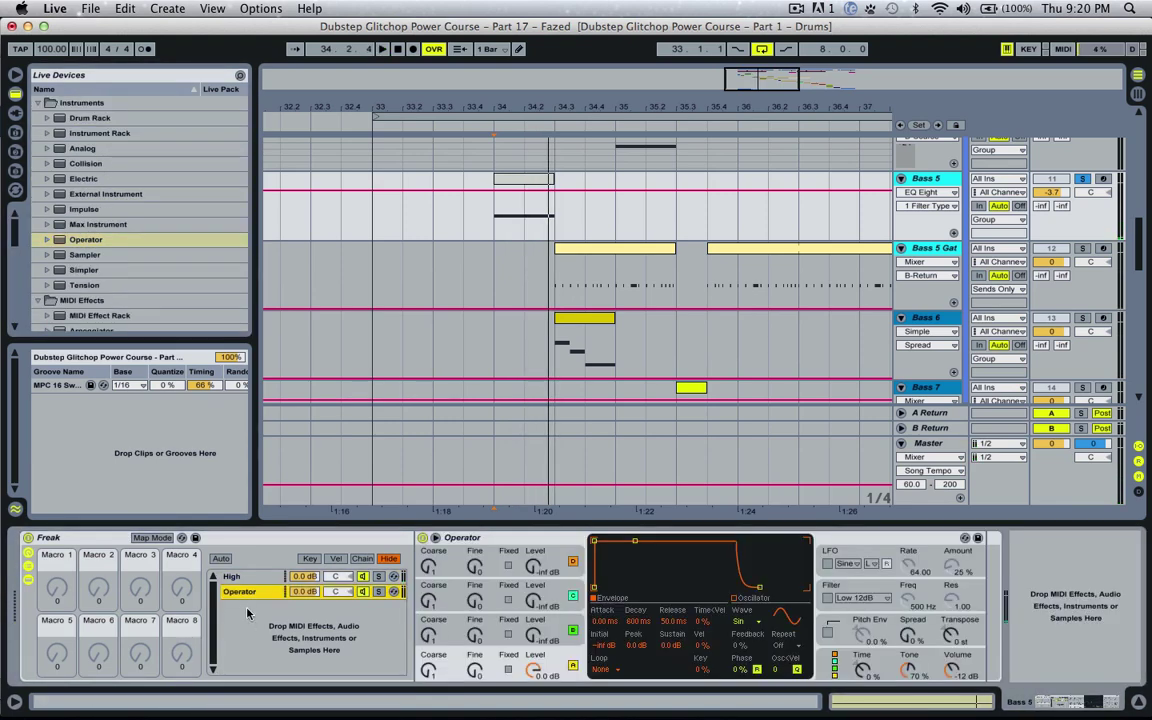
{"action": "type", "text": "Sub"}
{"action": "key", "text": "Return"}
Audition Bass 5 with the Sub chain layered in and take the track out of solo.
{"action": "key", "text": "space"}
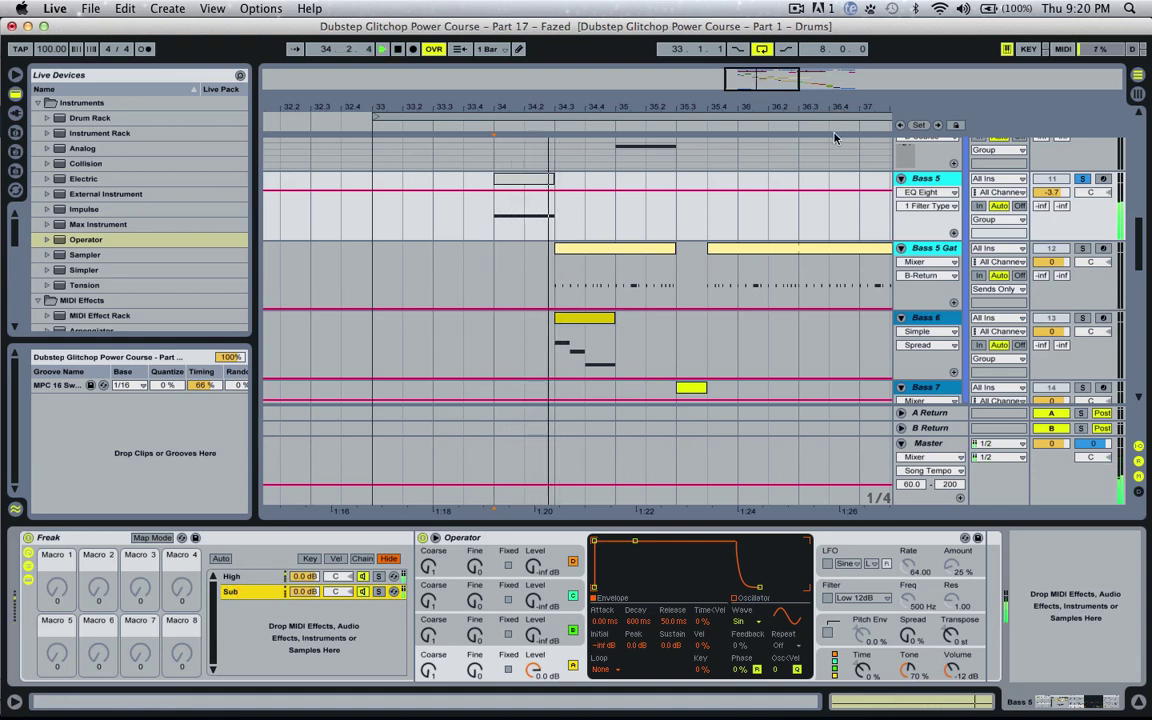
{"action": "key", "text": "space"}
{"action": "key", "text": "space"}
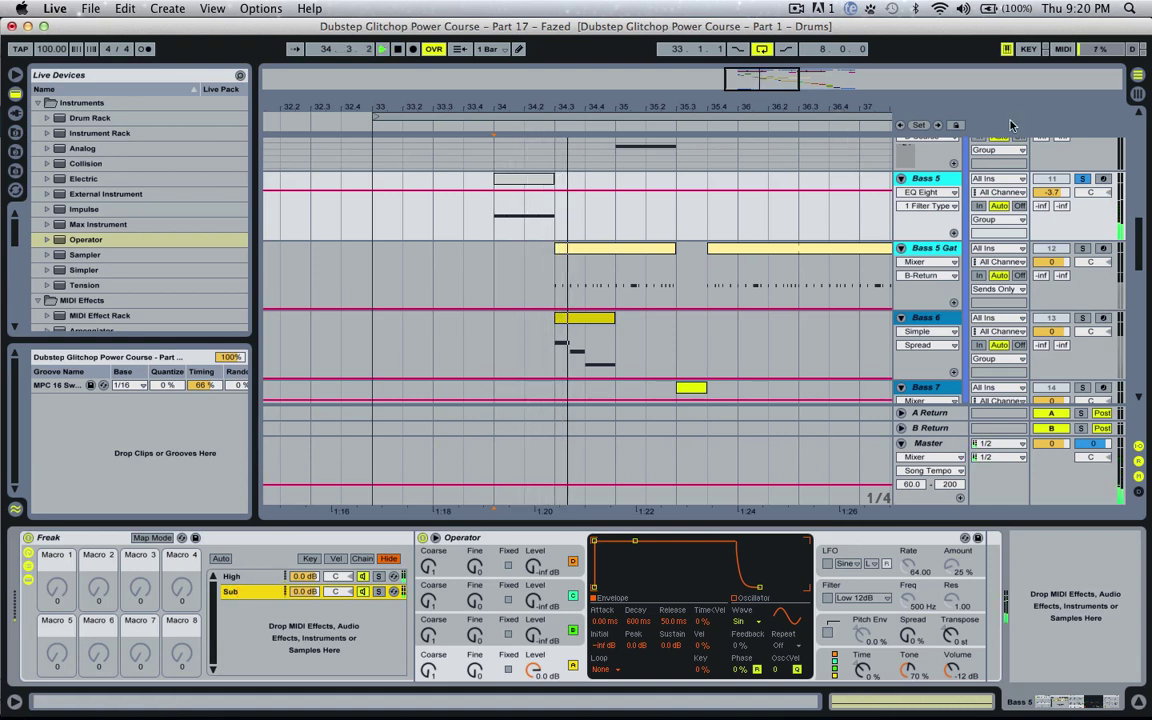
{"action": "key", "text": "space"}
{"action": "left_click", "coordinate": [1082, 178]}
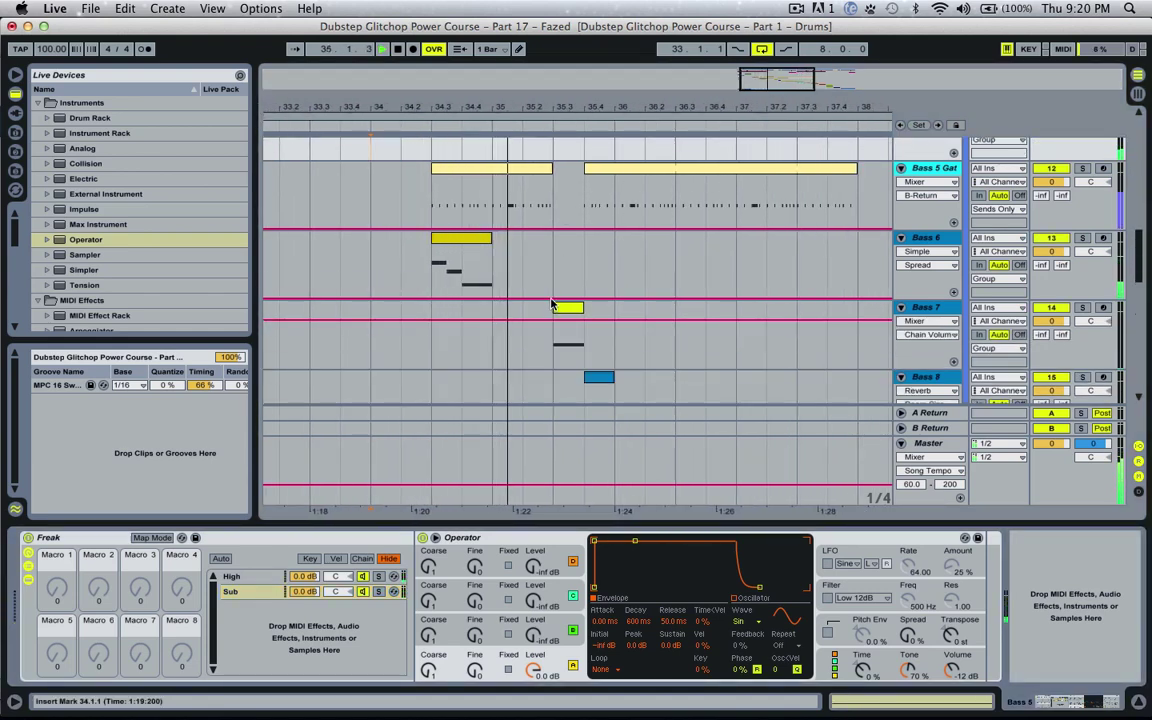
Play Bass 4's clip and delete the Spectrum device at the end of its device chain.
{"action": "scroll", "coordinate": [497, 289], "scroll_direction": "up", "scroll_amount": 4}
{"action": "left_click", "coordinate": [499, 289]}
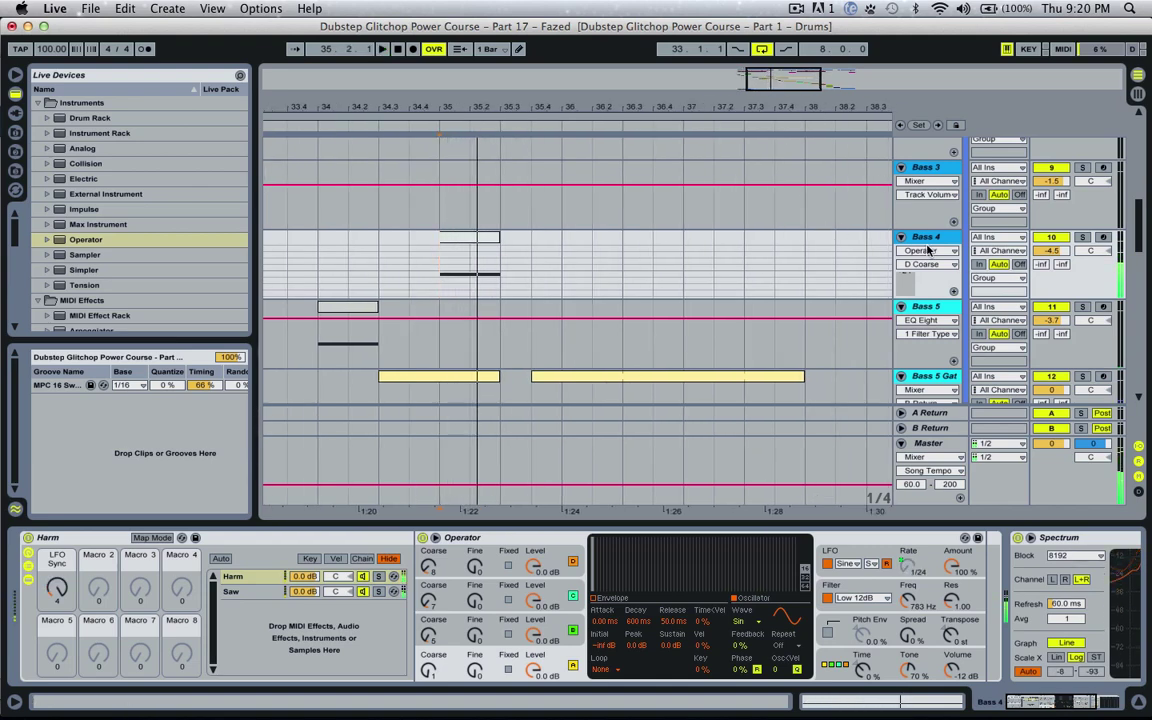
{"action": "left_click", "coordinate": [1105, 707]}
{"action": "left_click_drag", "start_coordinate": [1105, 707], "coordinate": [995, 707]}
{"action": "key", "text": "space"}
{"action": "key", "text": "space"}
{"action": "key", "text": "space"}
{"action": "key", "text": "space"}
{"action": "key", "text": "space"}
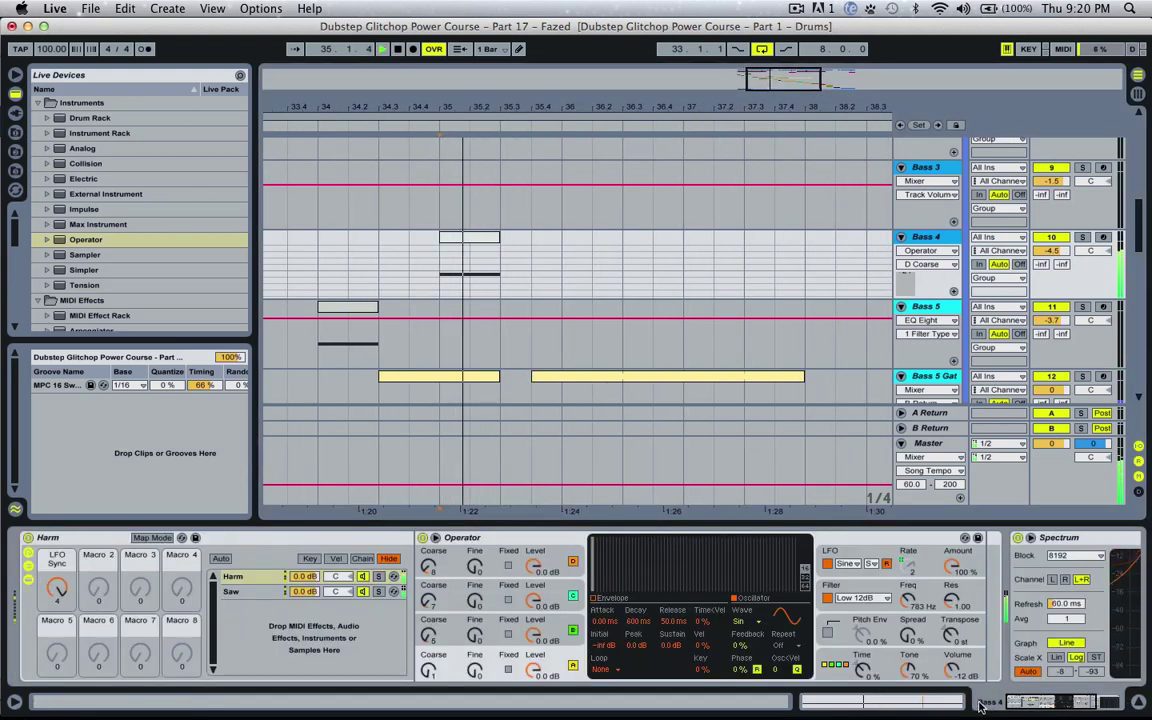
{"action": "left_click", "coordinate": [1067, 541]}
{"action": "key", "text": "Delete"}
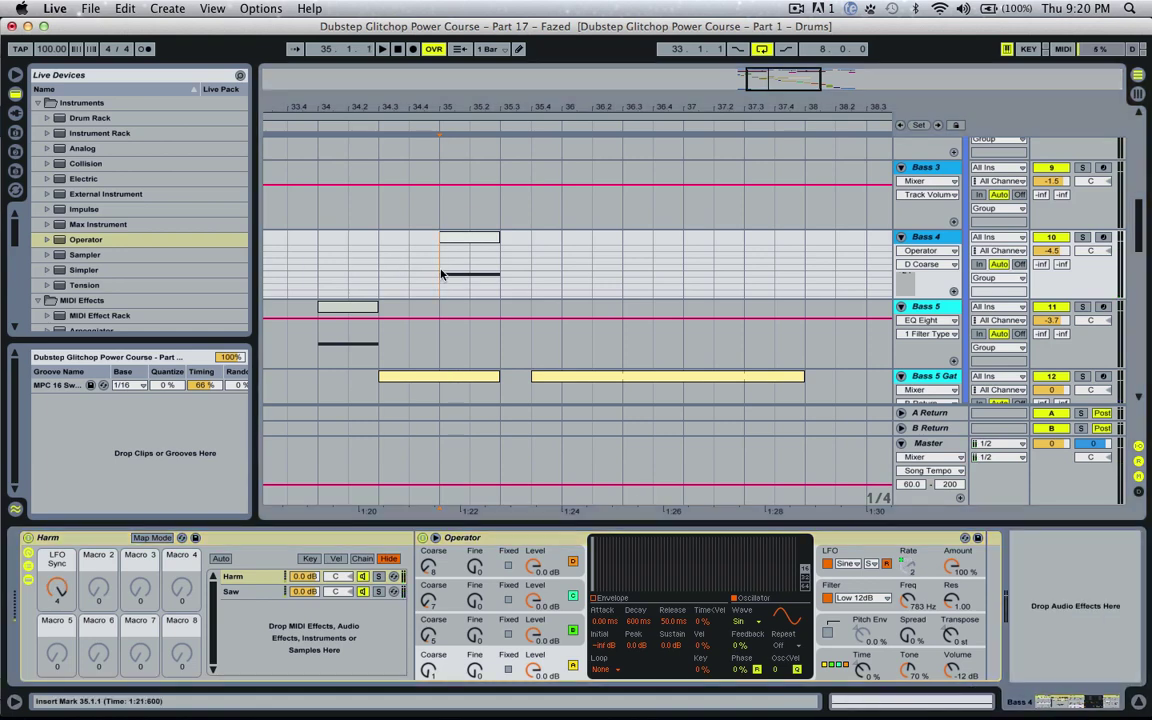
Audition Bass 4's clip from 35.1.1 and inspect the Saw chain of its Harm rack.
{"action": "key", "text": "space"}
{"action": "key", "text": "space"}
{"action": "key", "text": "space"}
{"action": "key", "text": "space"}
{"action": "key", "text": "space"}
{"action": "key", "text": "space"}
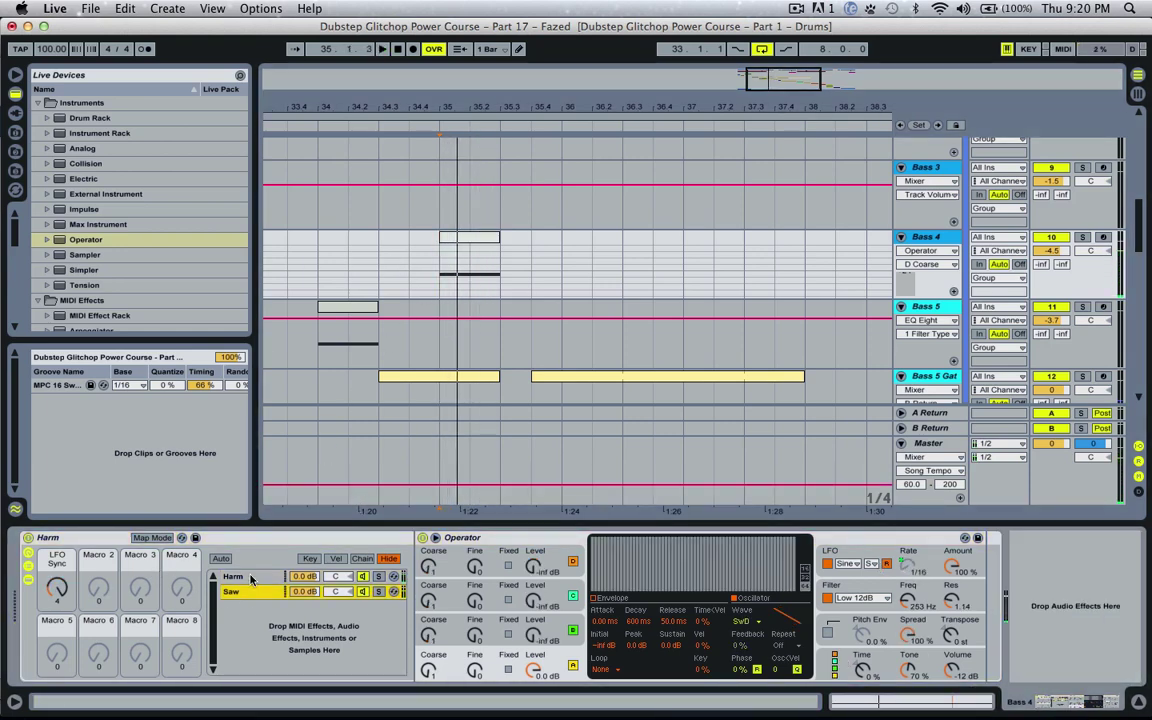
Show the LFO Sync macro's automation on Bass 4 and open the clip's LFO Sync envelope.
{"action": "left_click", "coordinate": [57, 588]}
{"action": "key", "text": "space"}
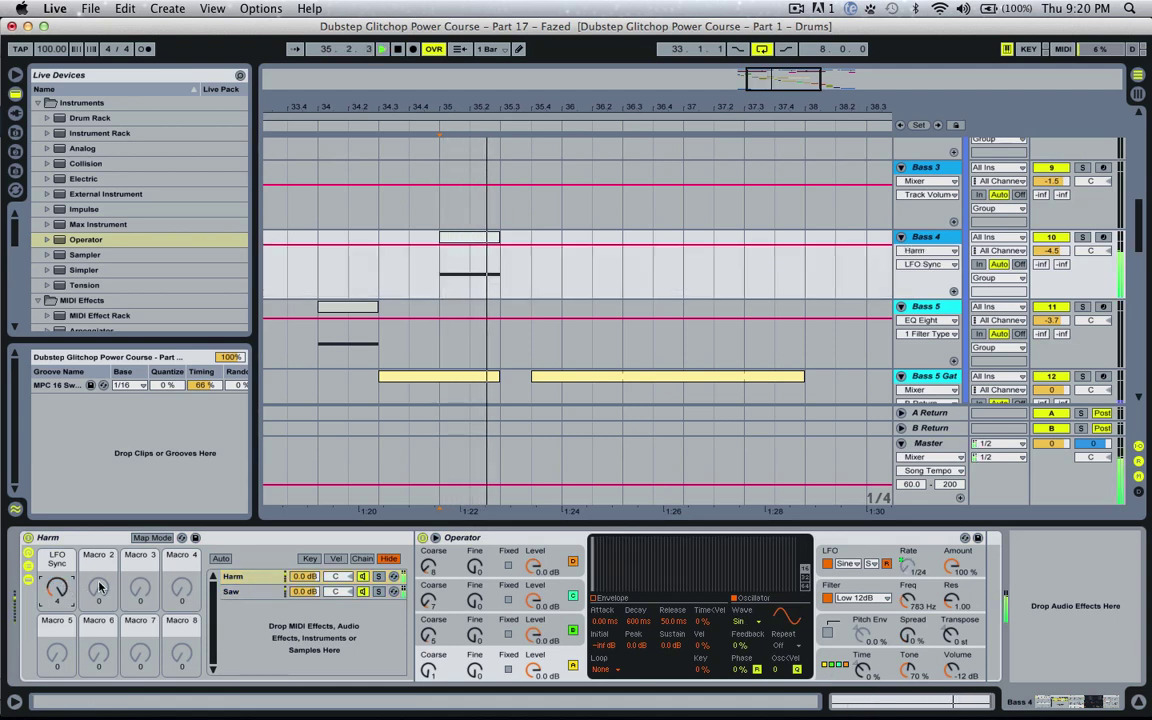
{"action": "key", "text": "space"}
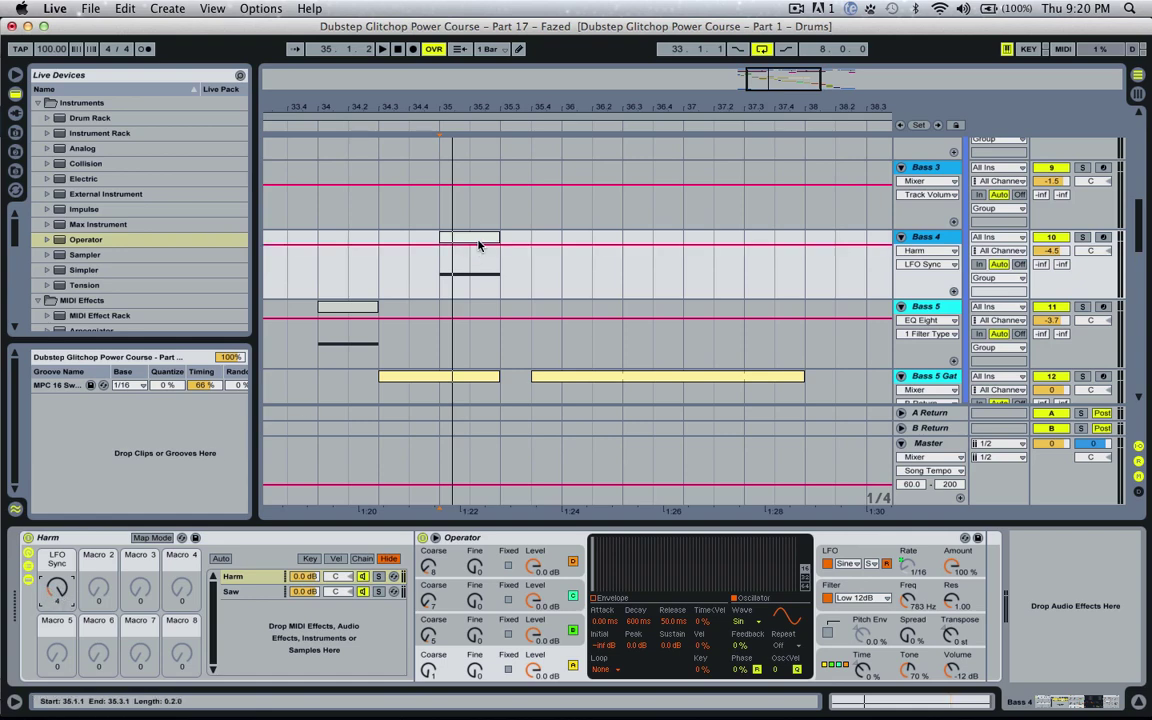
{"action": "left_click", "coordinate": [478, 244]}
{"action": "double_click", "coordinate": [489, 237]}
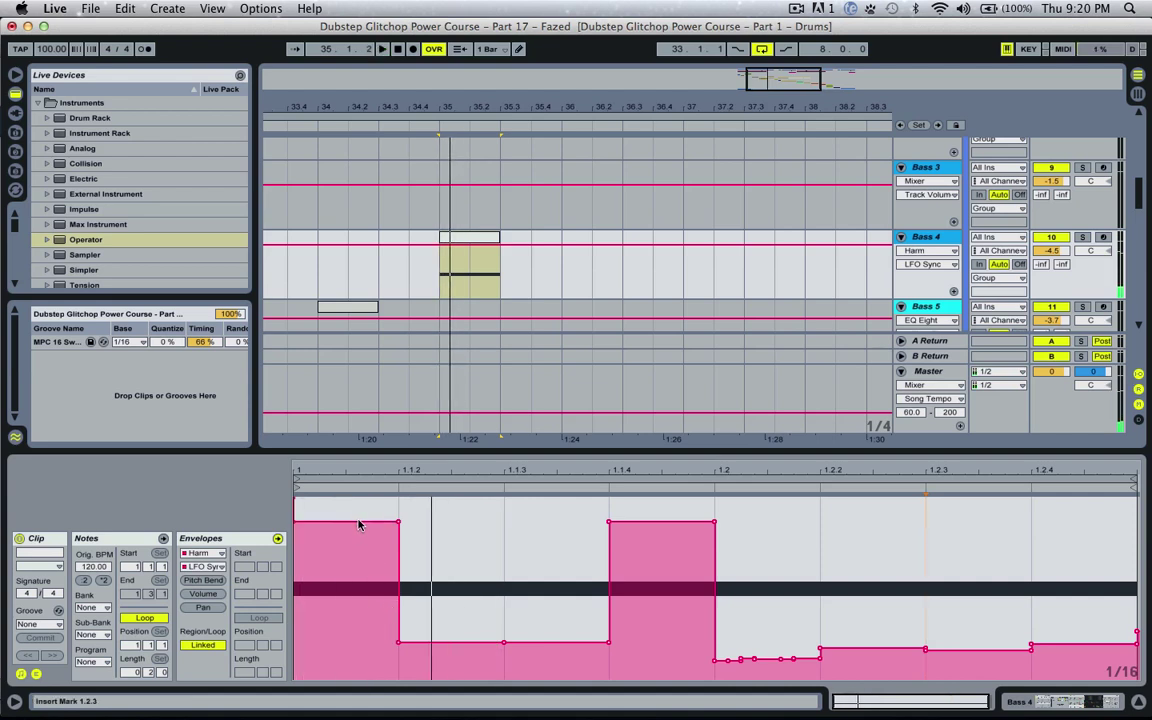
Reshape the LFO Sync envelope: first sixteenth to maximum, second to minimum, and the 1.2.2 sixteenth raised to about half.
{"action": "left_click_drag", "start_coordinate": [359, 522], "coordinate": [359, 539]}
{"action": "left_click_drag", "start_coordinate": [346, 590], "coordinate": [338, 502]}
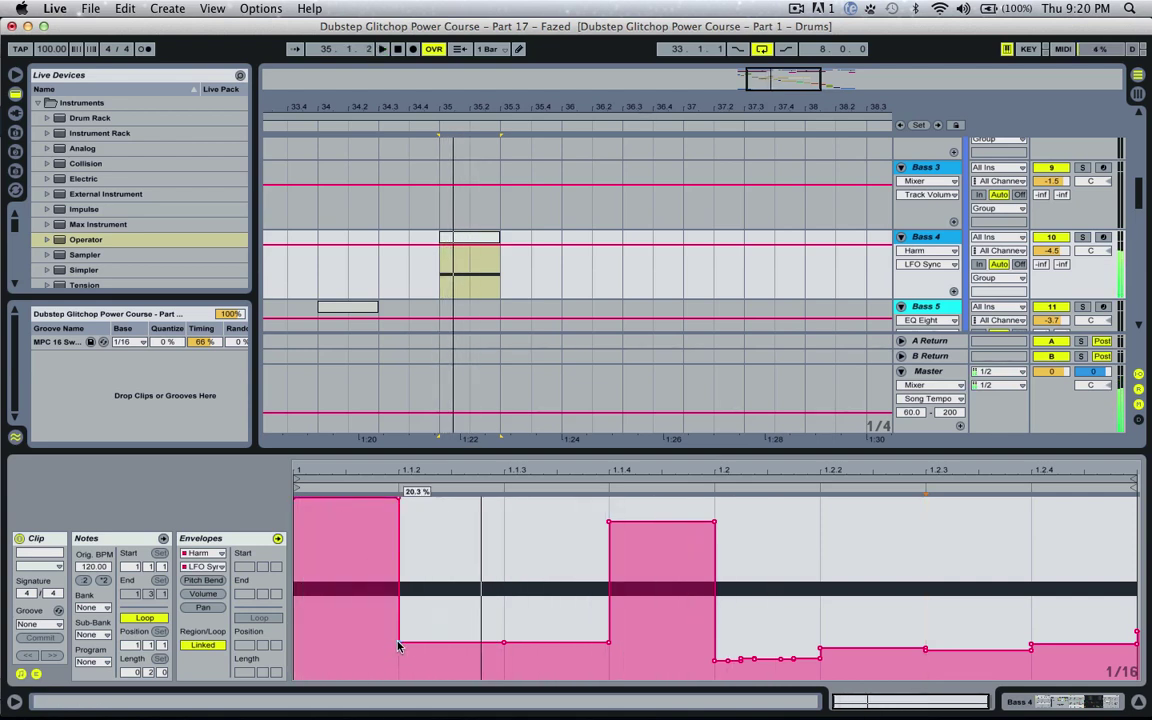
{"action": "left_click_drag", "start_coordinate": [405, 645], "coordinate": [430, 676]}
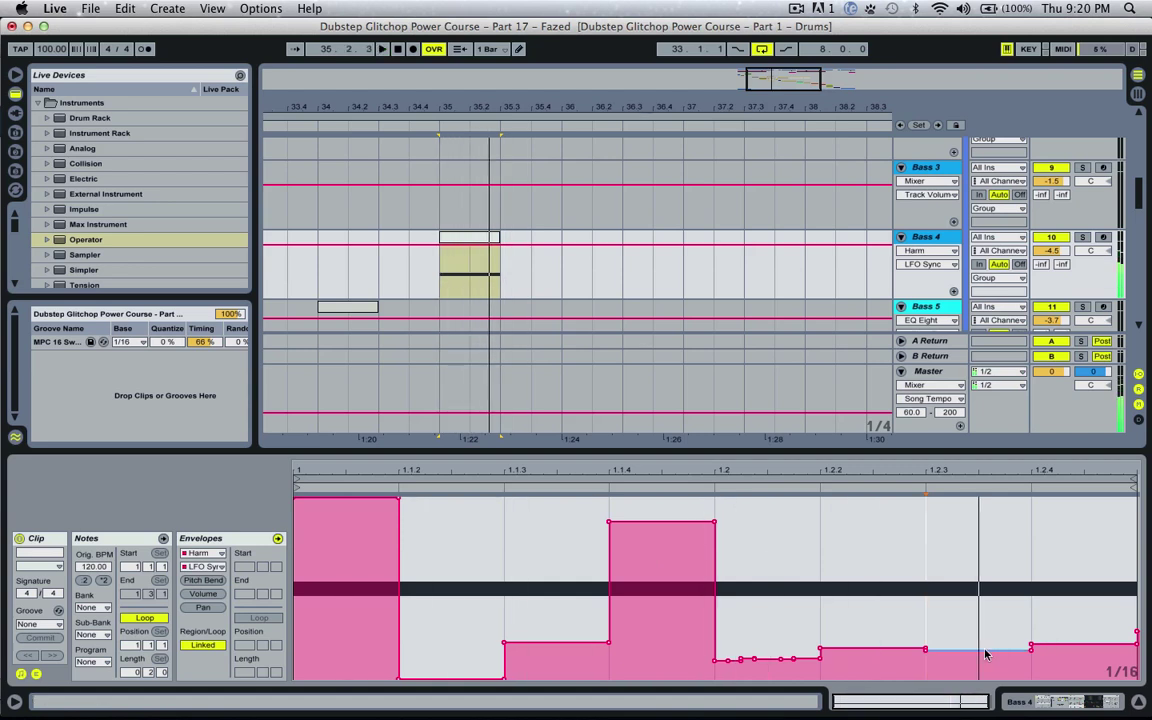
{"action": "left_click_drag", "start_coordinate": [895, 651], "coordinate": [872, 590]}
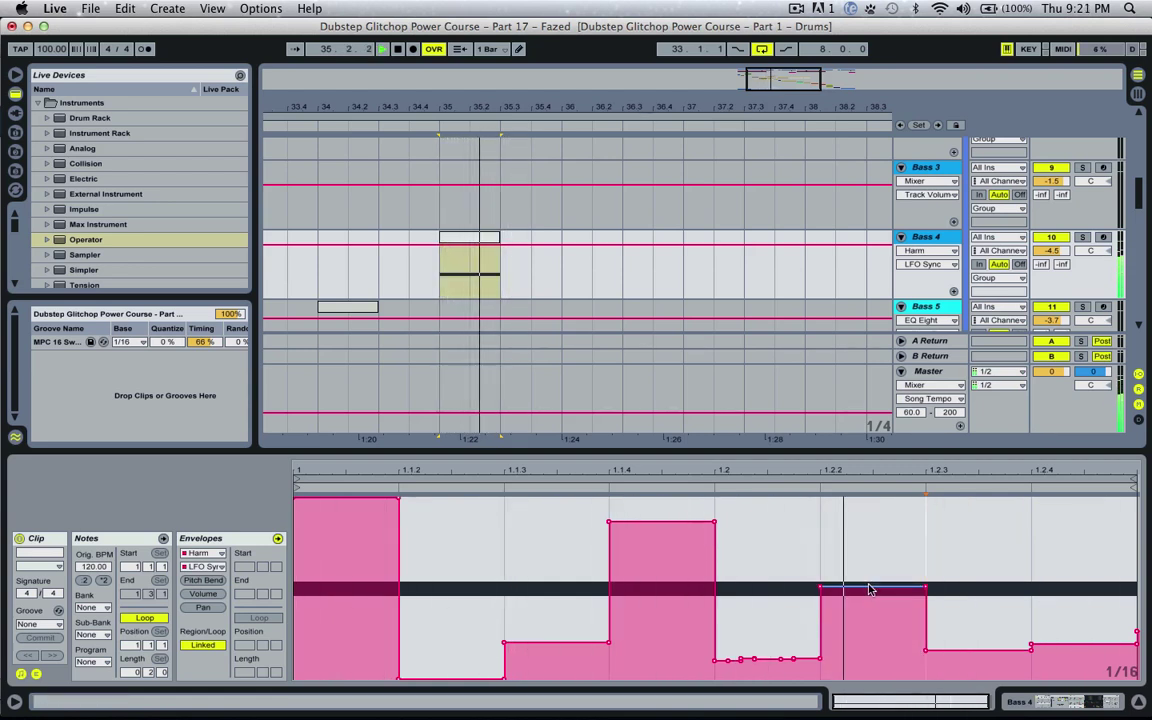
Play the arrangement from 34.3.1, 35.2.1 and 35.3.1 to check Bass 4's edited envelope in context.
{"action": "left_click", "coordinate": [373, 272]}
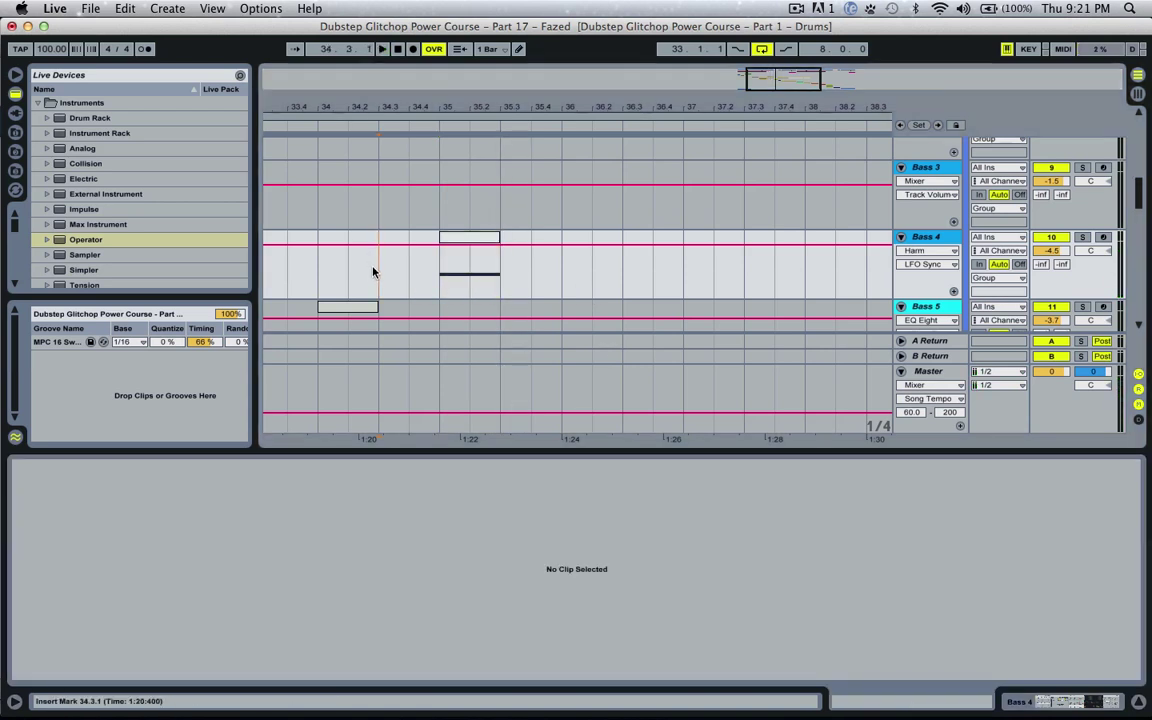
{"action": "key", "text": "XF86AudioRaiseVolume"}
{"action": "key", "text": "space"}
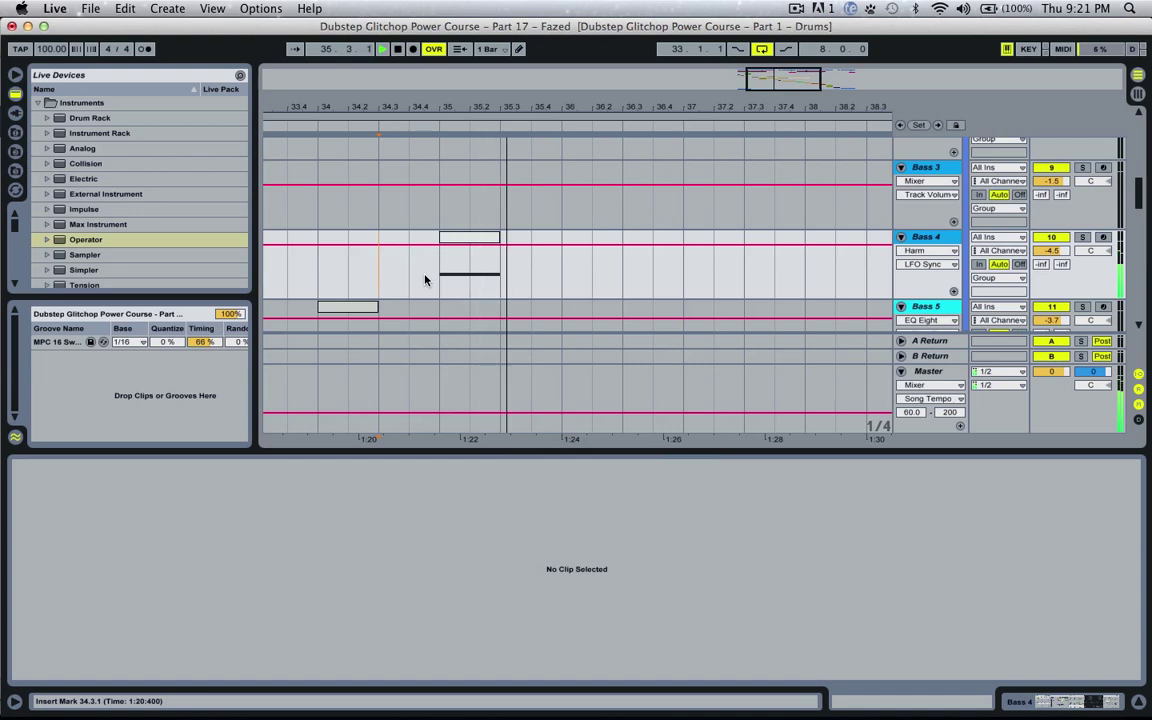
{"action": "left_click", "coordinate": [470, 271]}
{"action": "key", "text": "space"}
{"action": "key", "text": "space"}
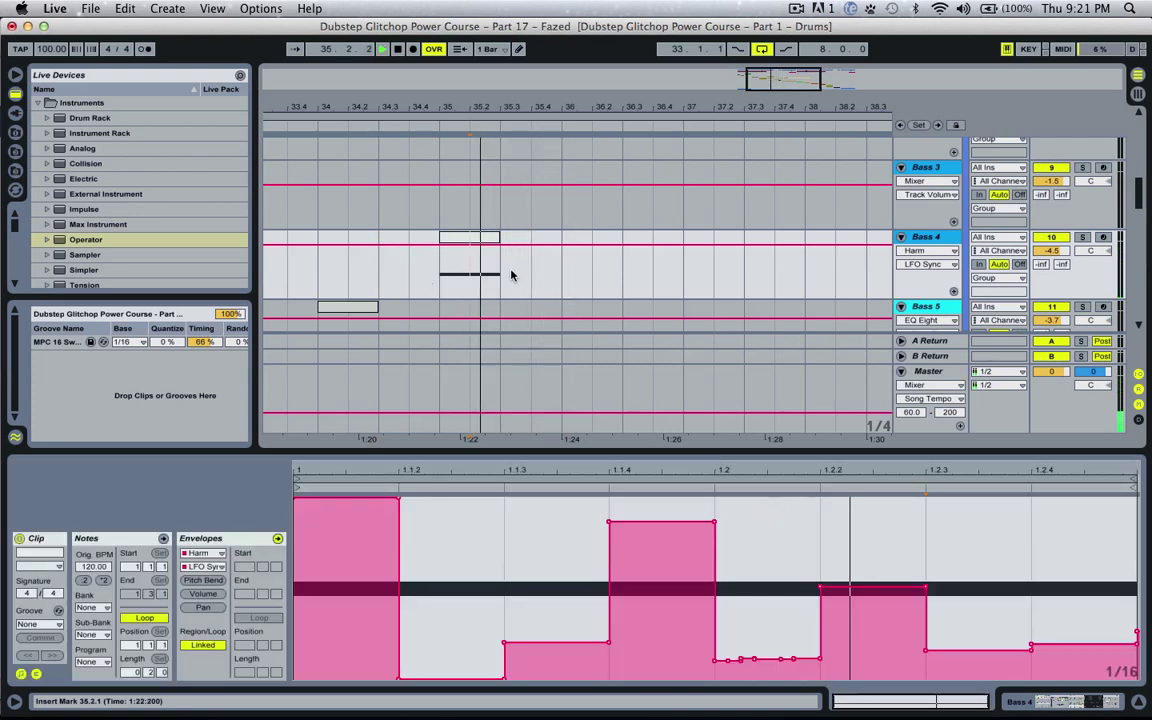
{"action": "key", "text": "space"}
{"action": "left_click", "coordinate": [501, 272]}
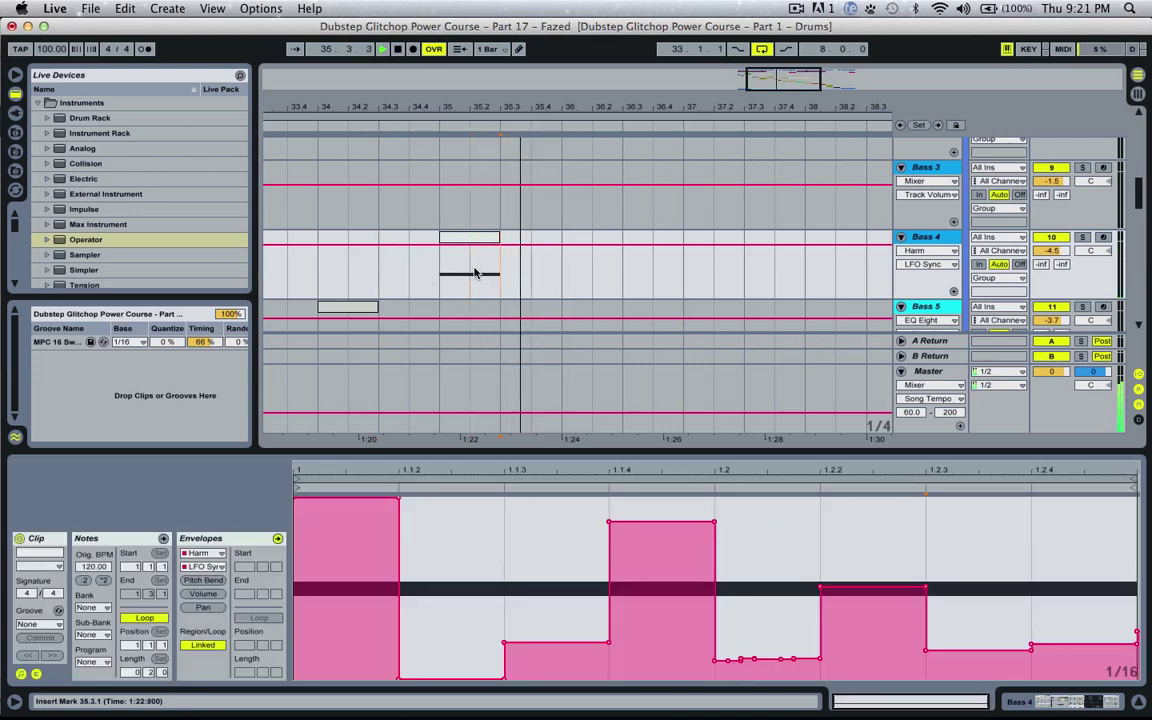
Cut a gap in the Synth 1 clip from 35.3.1 to 36.1.1 and play from 35.1.1.
{"action": "scroll", "coordinate": [530, 295], "scroll_direction": "down", "scroll_amount": 15}
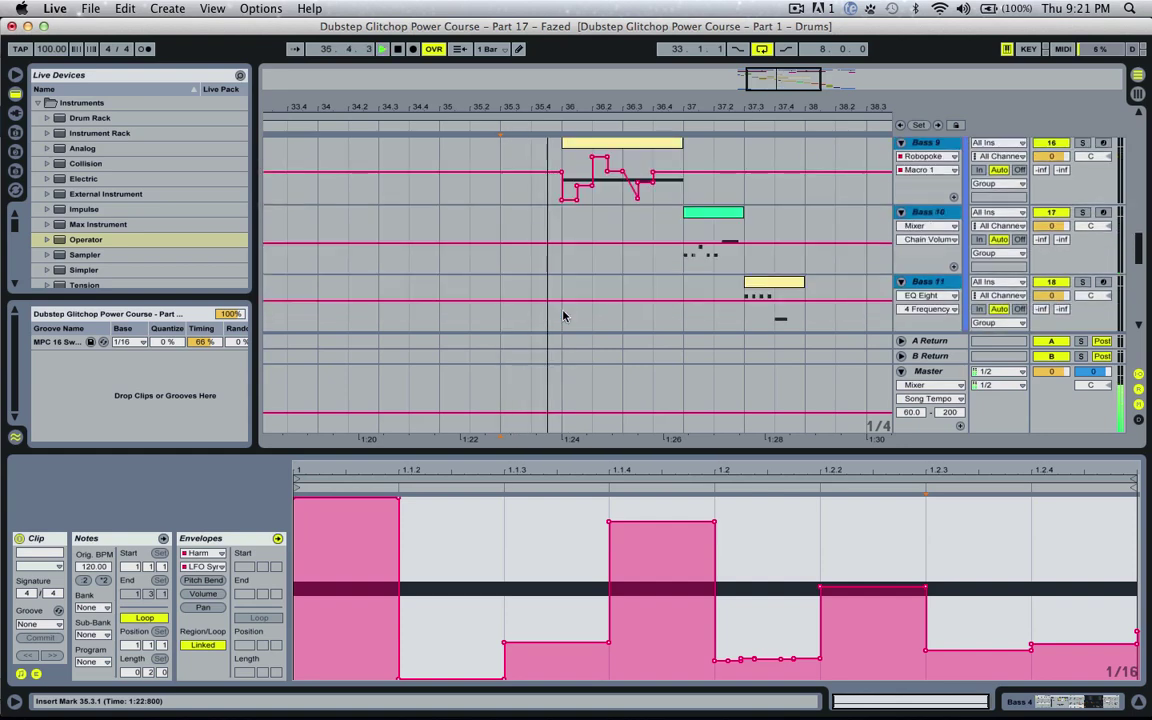
{"action": "left_click", "coordinate": [528, 316]}
{"action": "key", "text": "space"}
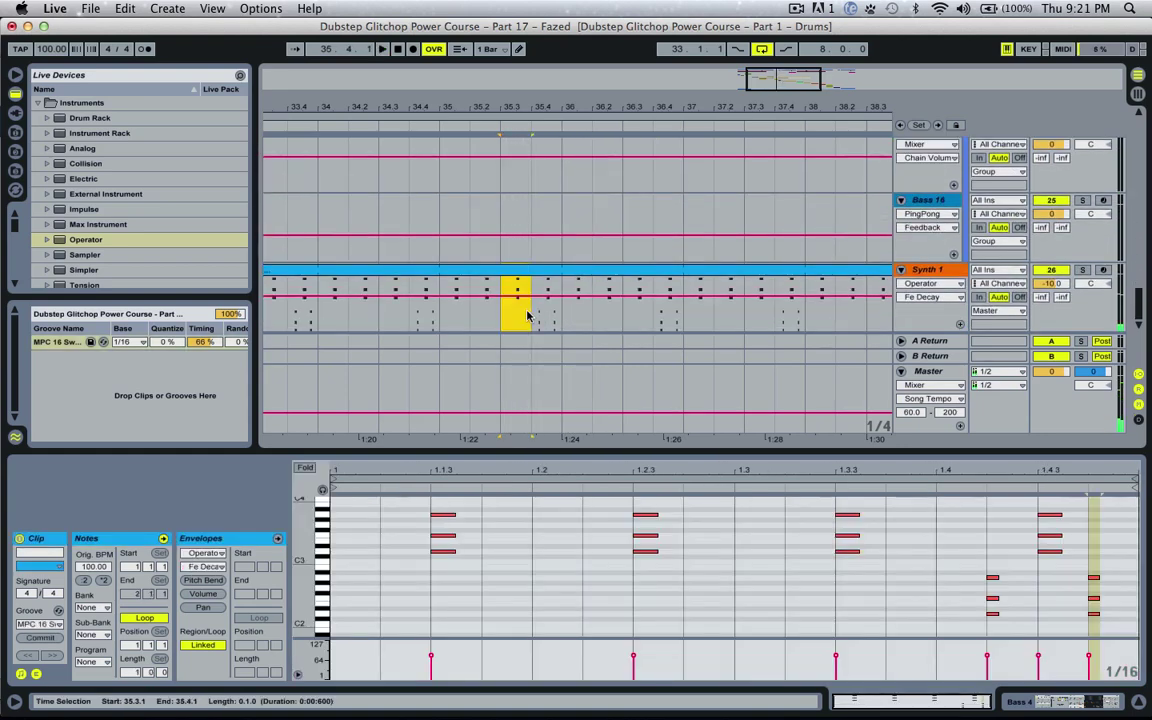
{"action": "key", "text": "Delete"}
{"action": "left_click", "coordinate": [442, 316]}
{"action": "key", "text": "space"}
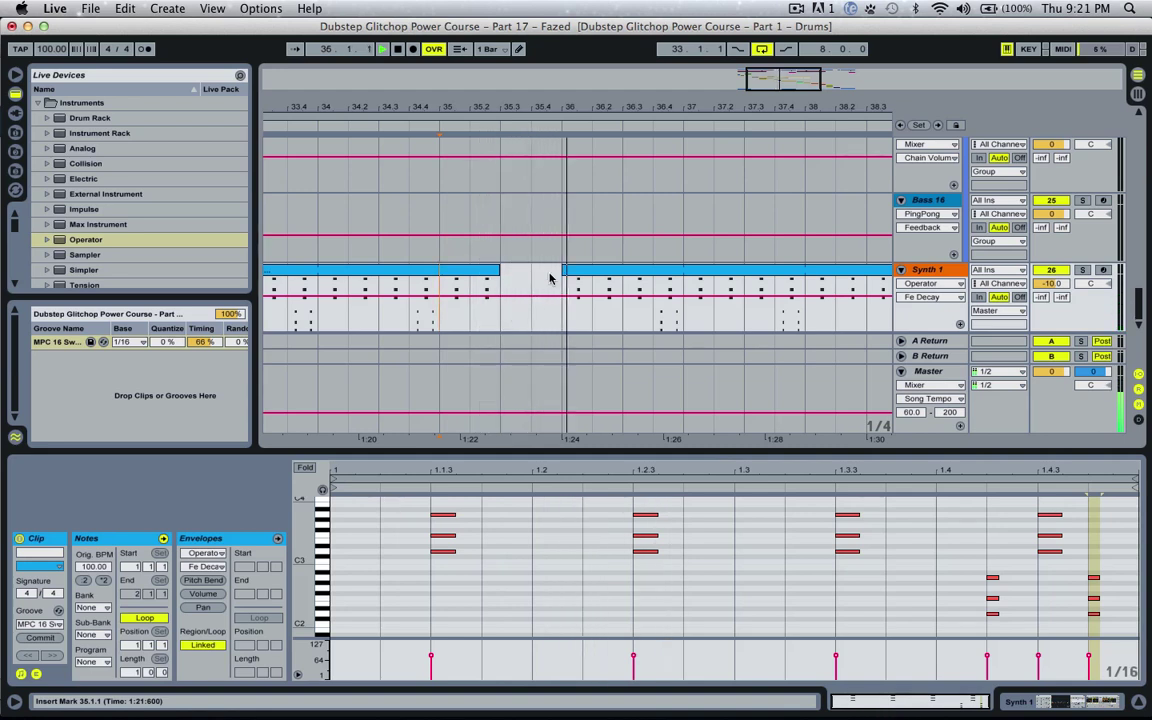
Extend the start of the second Synth 1 clip back to 35.4.1 and play from there.
{"action": "key", "text": "space"}
{"action": "left_click_drag", "start_coordinate": [564, 270], "coordinate": [531, 270]}
{"action": "key", "text": "space"}
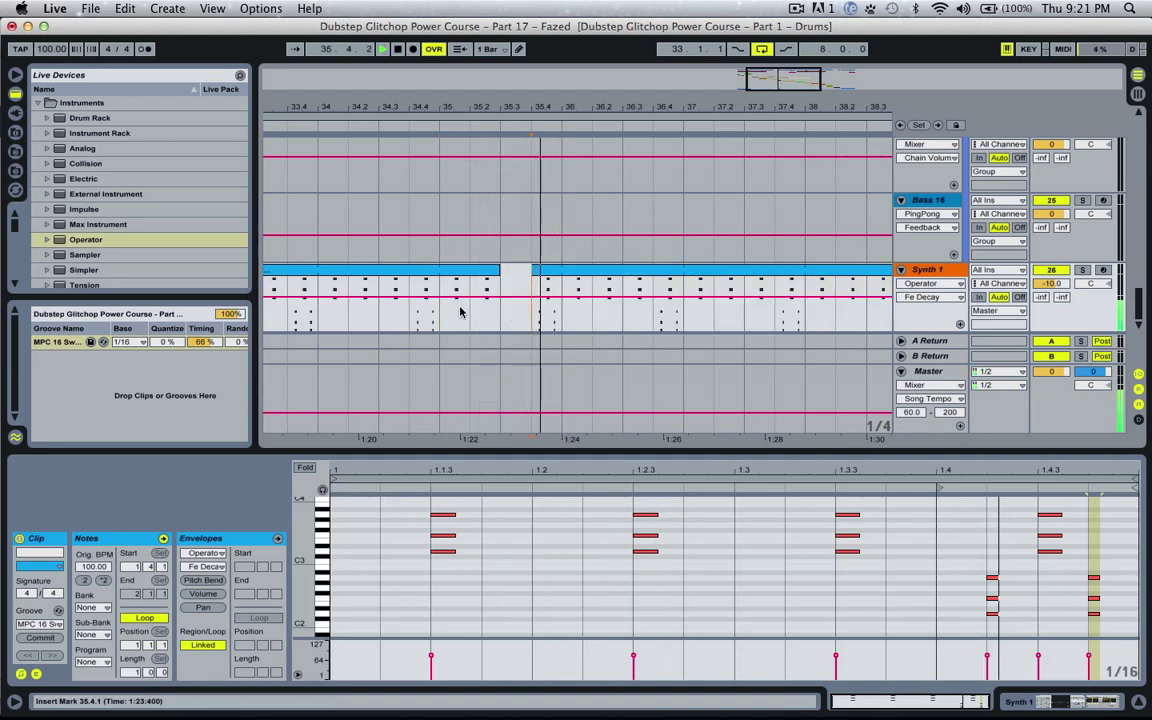
Play from 35.2.1 and 35.3.1 to audition the one-beat gap in Synth 1.
{"action": "left_click", "coordinate": [470, 318]}
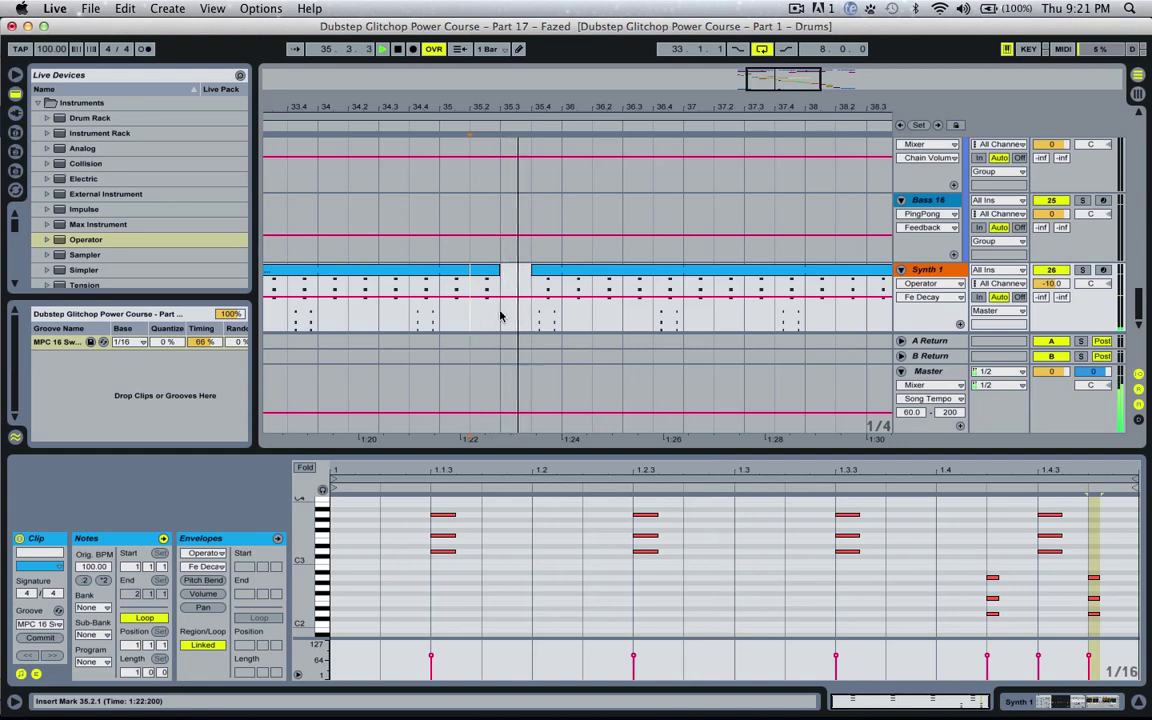
{"action": "key", "text": "space"}
{"action": "left_click", "coordinate": [500, 316]}
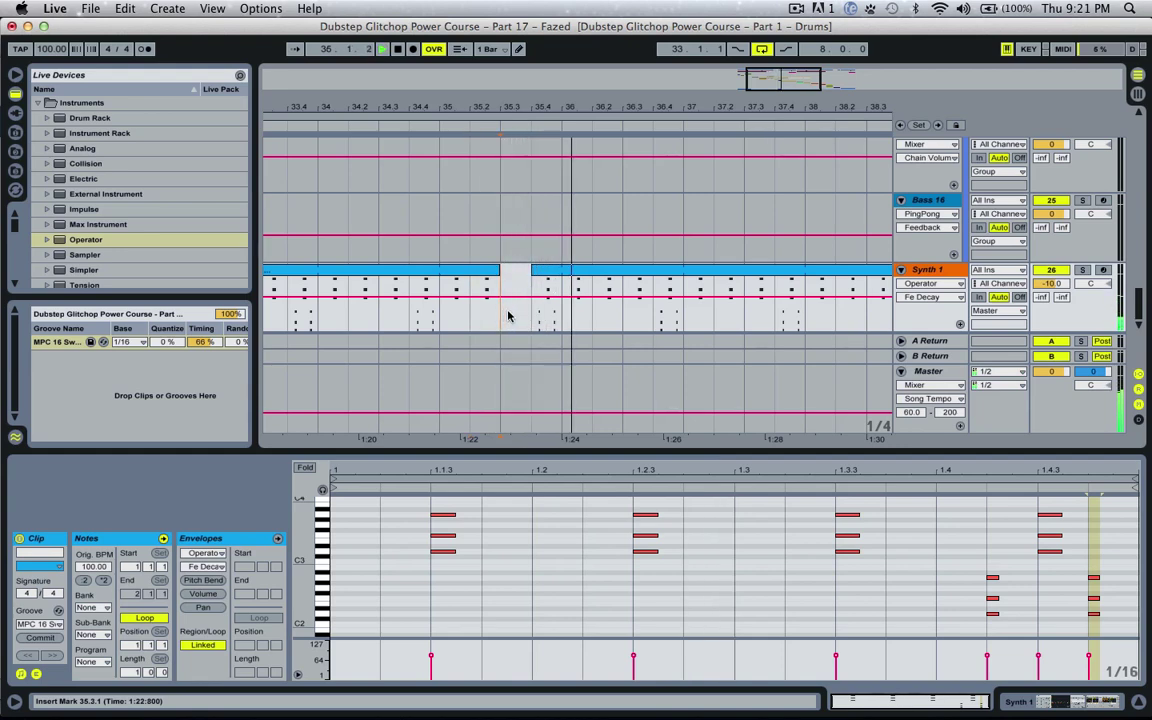
{"action": "key", "text": "space"}
{"action": "key", "text": "space"}
Show Bass 9's devices and add a Compressor at the end of its device chain.
{"action": "scroll", "coordinate": [732, 234], "scroll_direction": "up", "scroll_amount": 8}
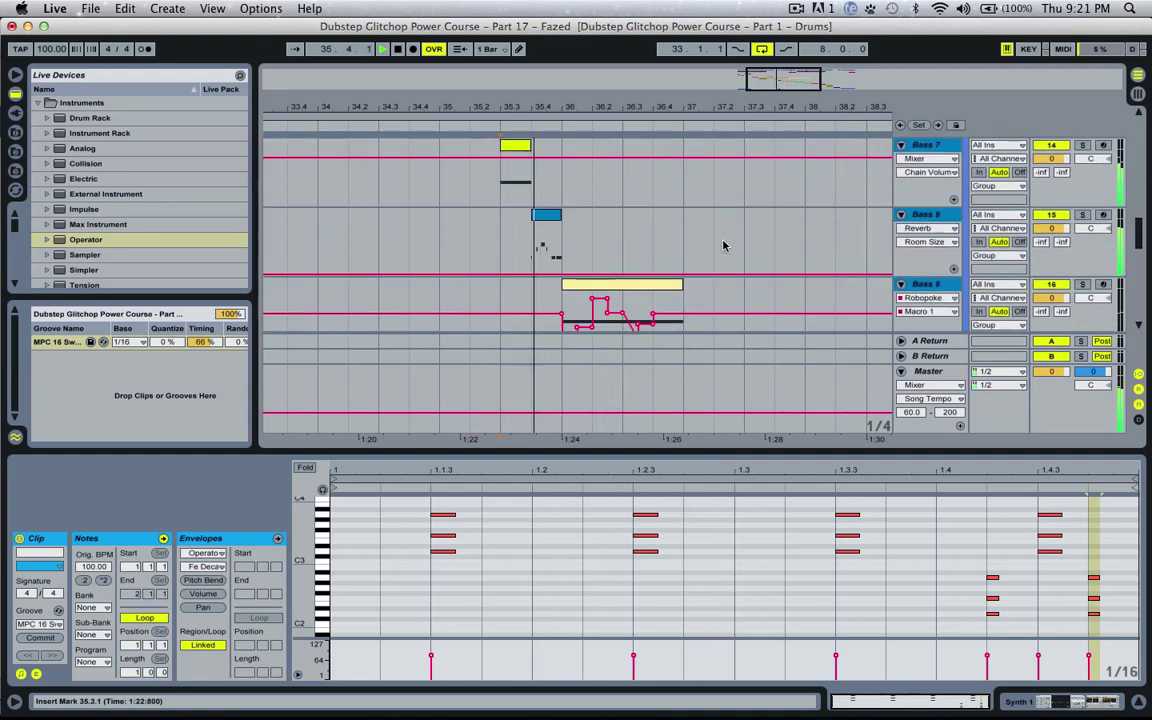
{"action": "scroll", "coordinate": [725, 247], "scroll_direction": "down", "scroll_amount": 3}
{"action": "scroll", "coordinate": [715, 251], "scroll_direction": "up", "scroll_amount": 2}
{"action": "scroll", "coordinate": [622, 212], "scroll_direction": "up", "scroll_amount": 2}
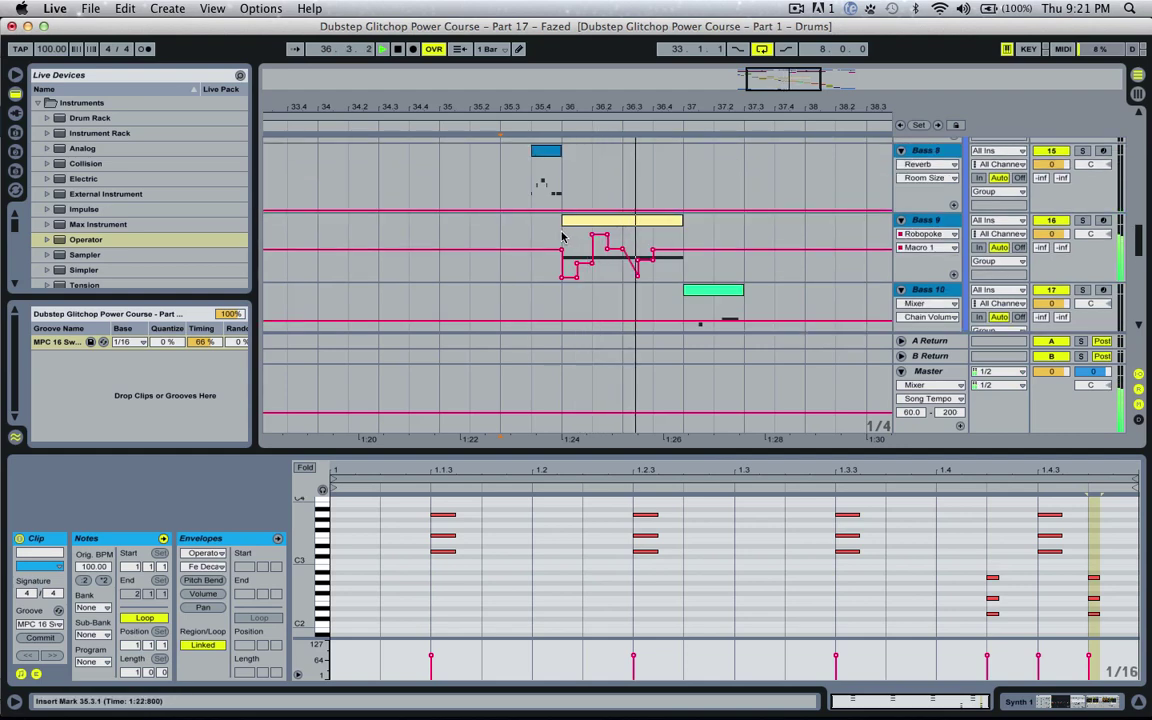
{"action": "left_click", "coordinate": [562, 237]}
{"action": "double_click", "coordinate": [930, 222]}
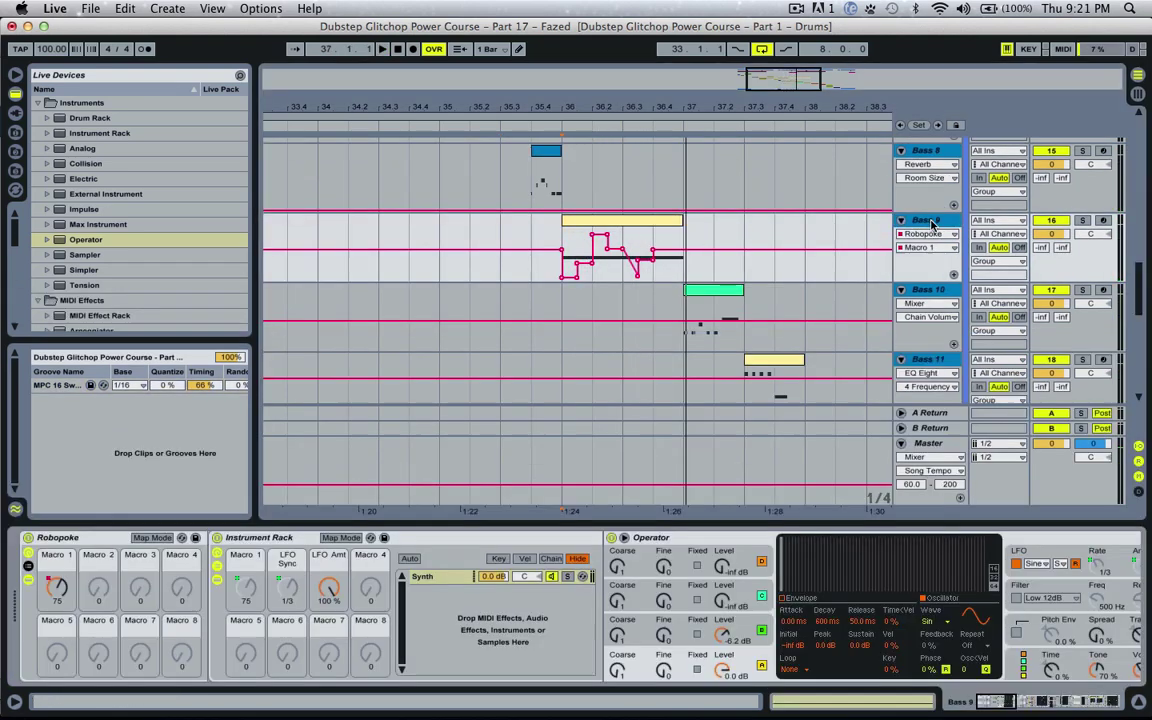
{"action": "left_click_drag", "start_coordinate": [997, 708], "coordinate": [1100, 703]}
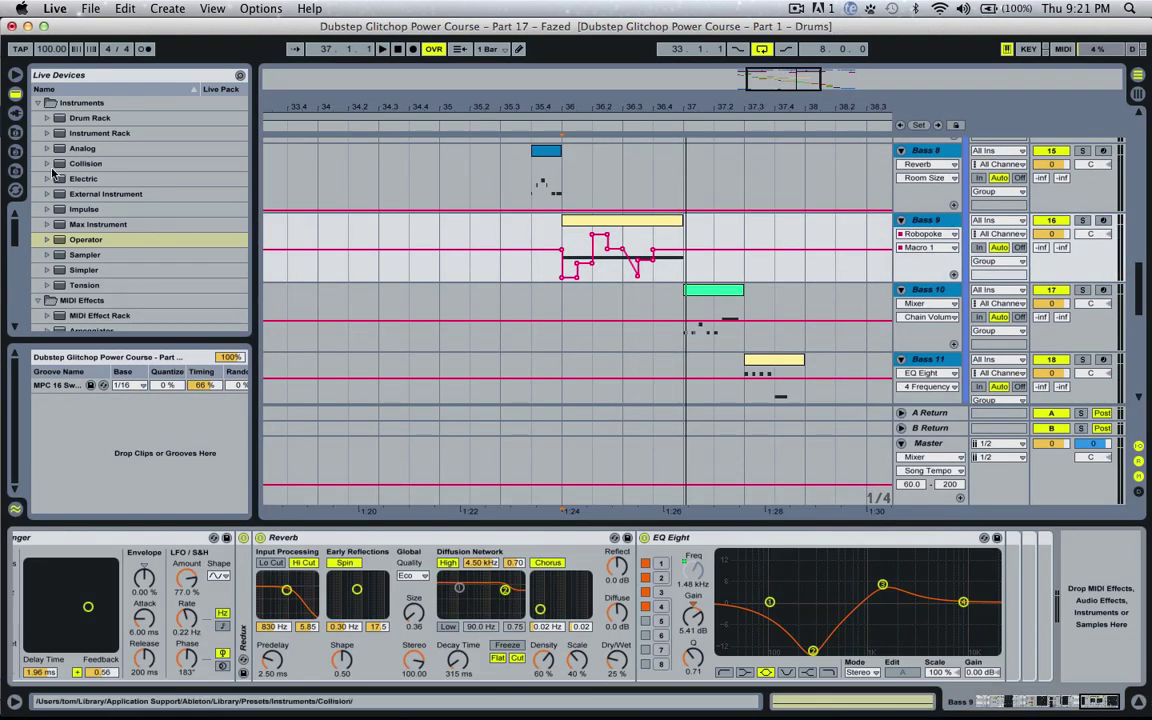
{"action": "scroll", "coordinate": [121, 233], "scroll_direction": "down", "scroll_amount": 10}
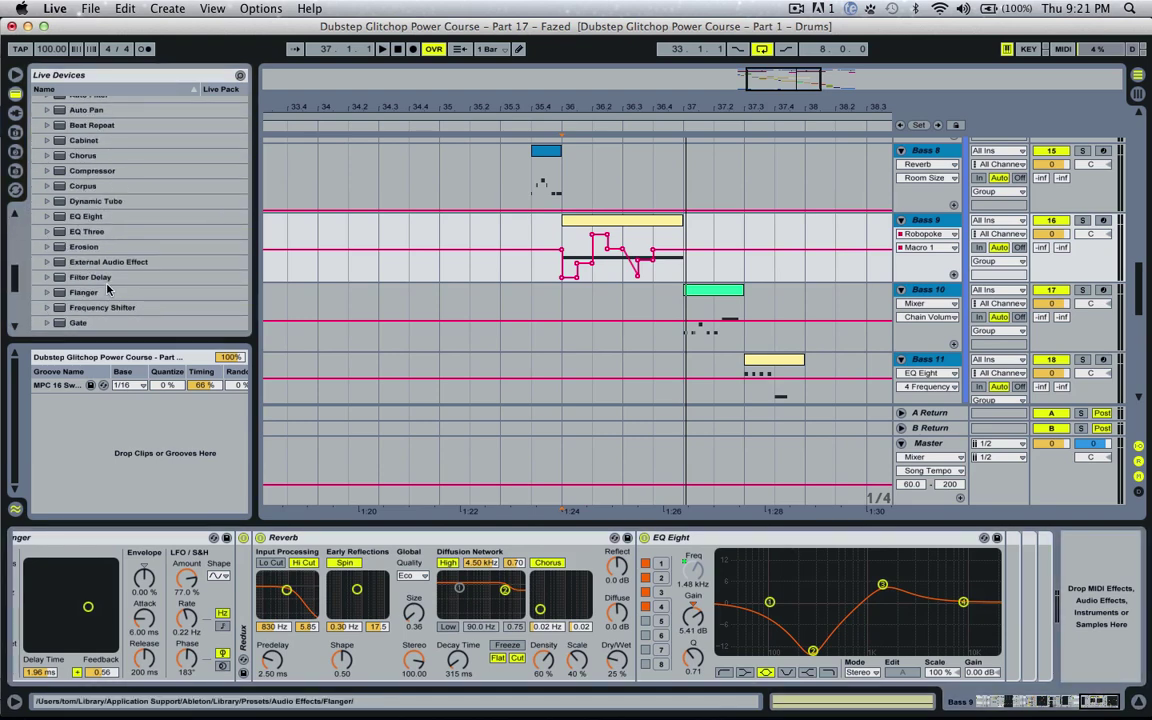
{"action": "left_click_drag", "start_coordinate": [96, 175], "coordinate": [1082, 578]}
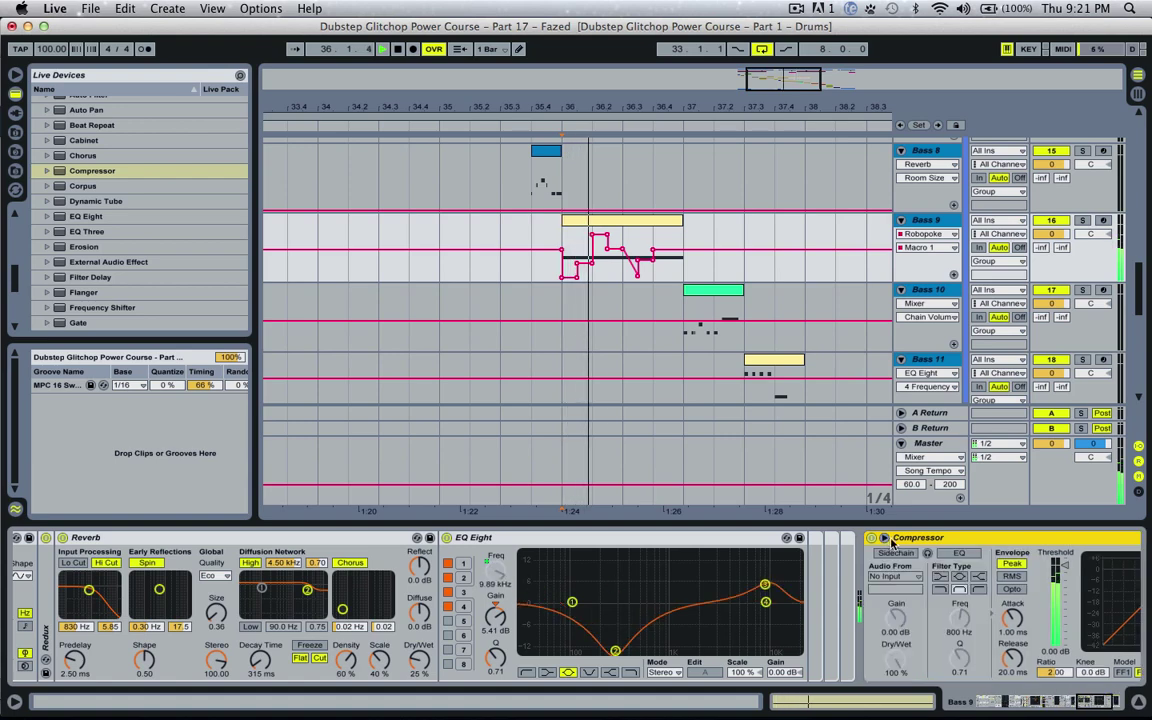
Enable the sidechain on Bass 9's Compressor and feed it a Pre FX signal from the Drums track.
{"action": "left_click", "coordinate": [906, 558]}
{"action": "left_click", "coordinate": [900, 576]}
{"action": "left_click", "coordinate": [900, 232]}
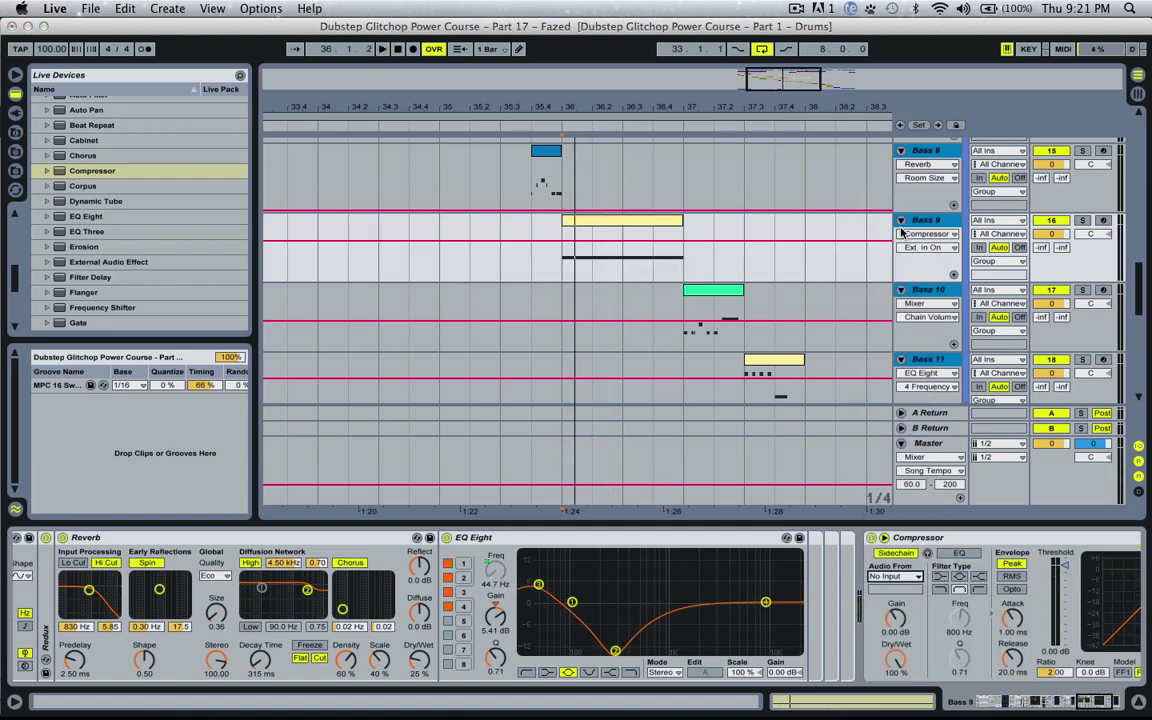
{"action": "left_click", "coordinate": [895, 589]}
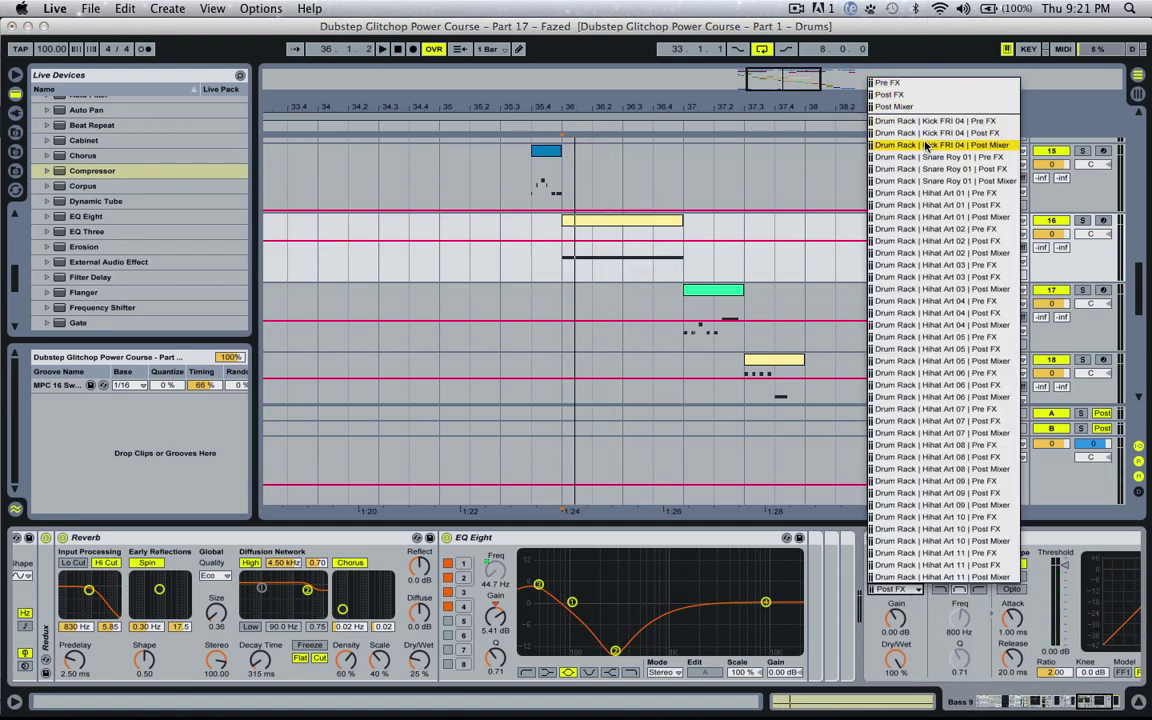
Lower the Compressor's threshold on Bass 9 to about -50.2 dB while auditioning the clip from 36.1.1.
{"action": "left_click", "coordinate": [1042, 624]}
{"action": "left_click_drag", "start_coordinate": [1059, 620], "coordinate": [1064, 636]}
{"action": "key", "text": "space"}
{"action": "key", "text": "space"}
{"action": "key", "text": "space"}
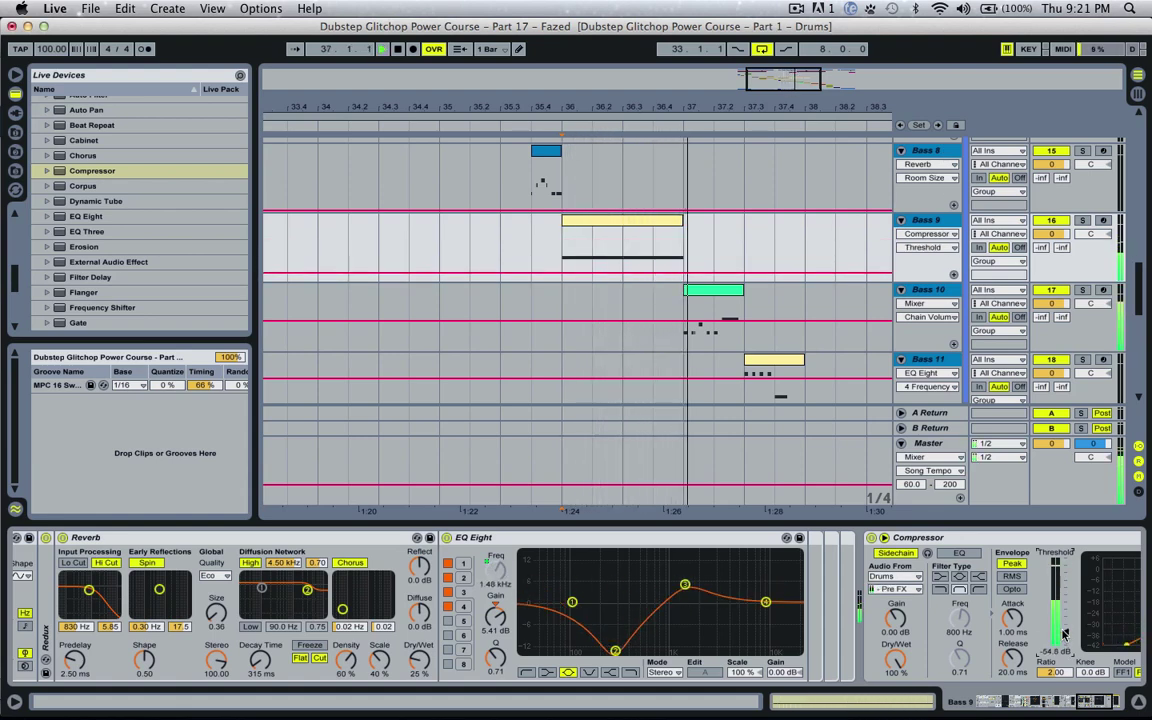
{"action": "key", "text": "space"}
{"action": "key", "text": "space"}
{"action": "left_click_drag", "start_coordinate": [1063, 634], "coordinate": [1058, 624]}
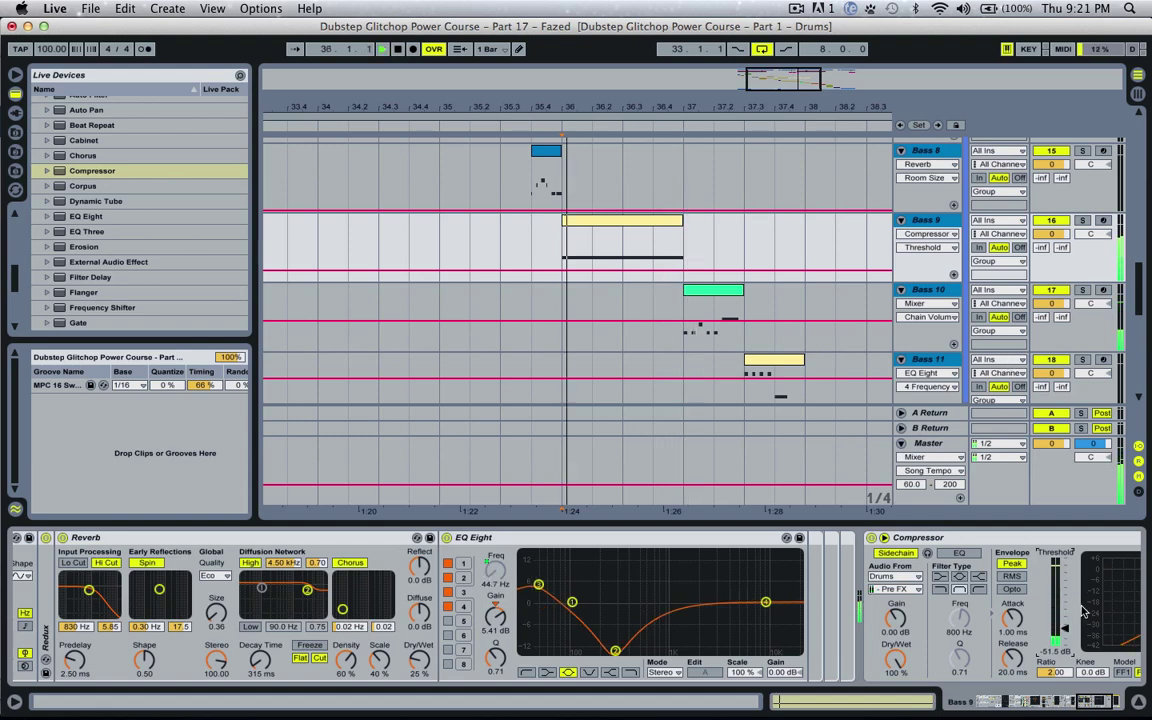
{"action": "key", "text": "space"}
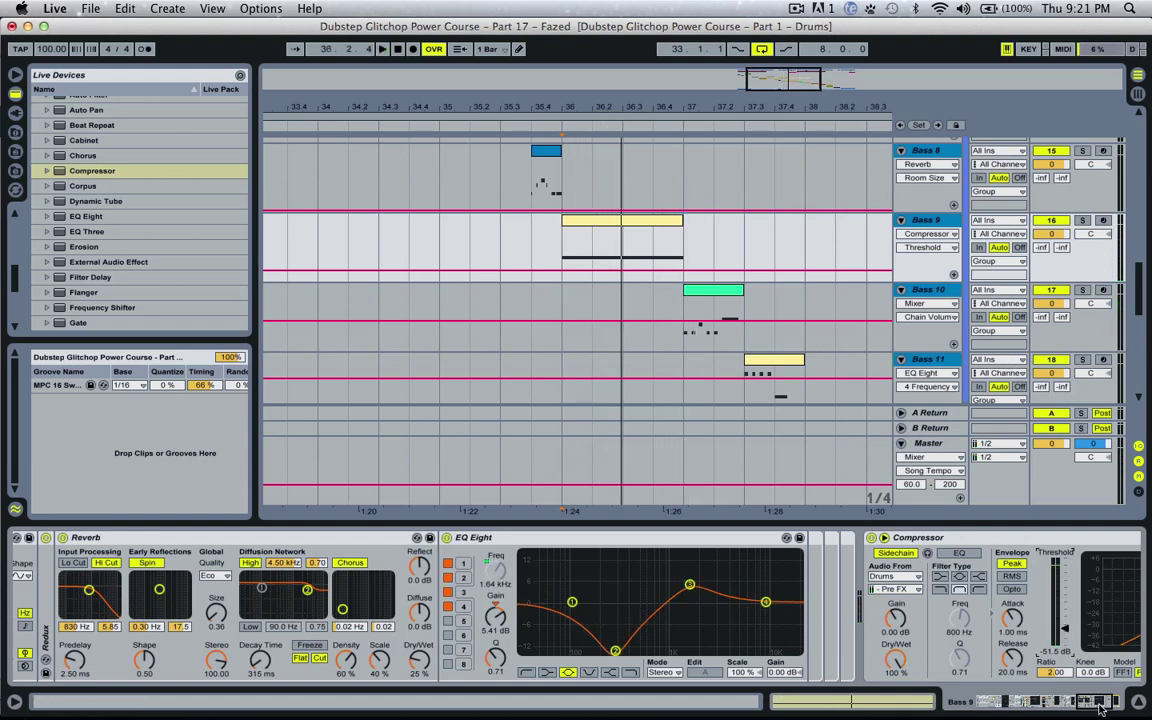
{"action": "left_click_drag", "start_coordinate": [1068, 633], "coordinate": [1057, 626]}
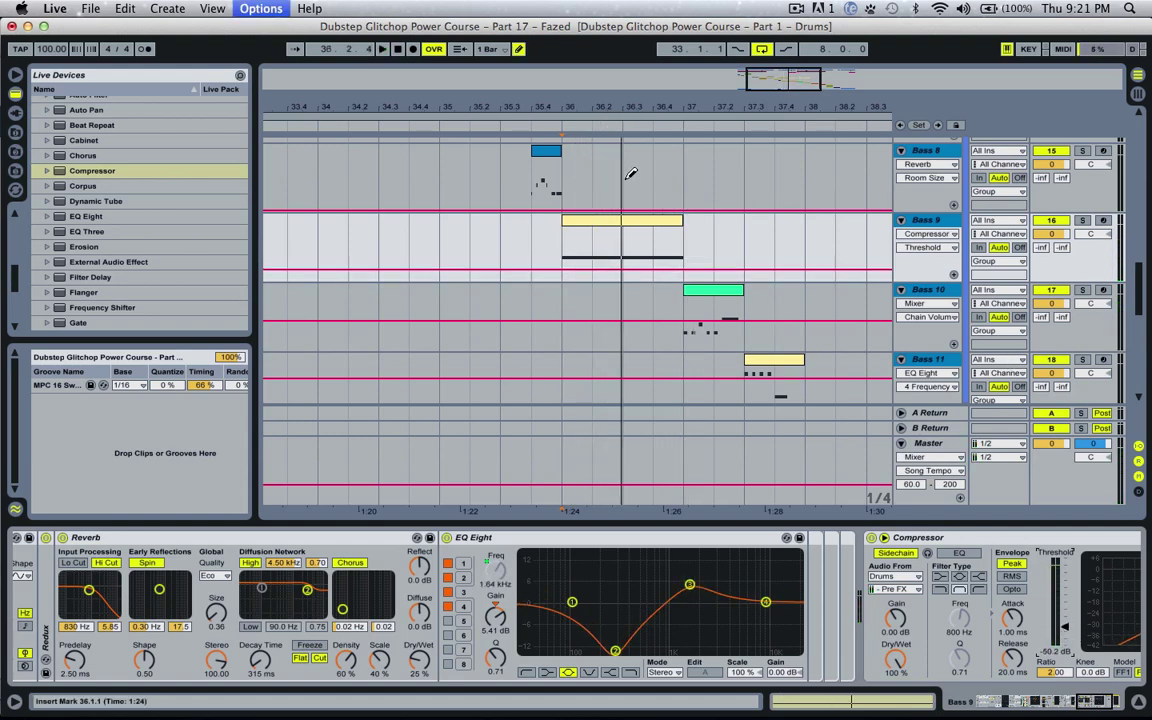
Draw Bass 9's Compressor threshold automation up to about -21 dB from 36.3.1 to 37.1.1 and play the passage.
{"action": "left_click_drag", "start_coordinate": [648, 234], "coordinate": [657, 243]}
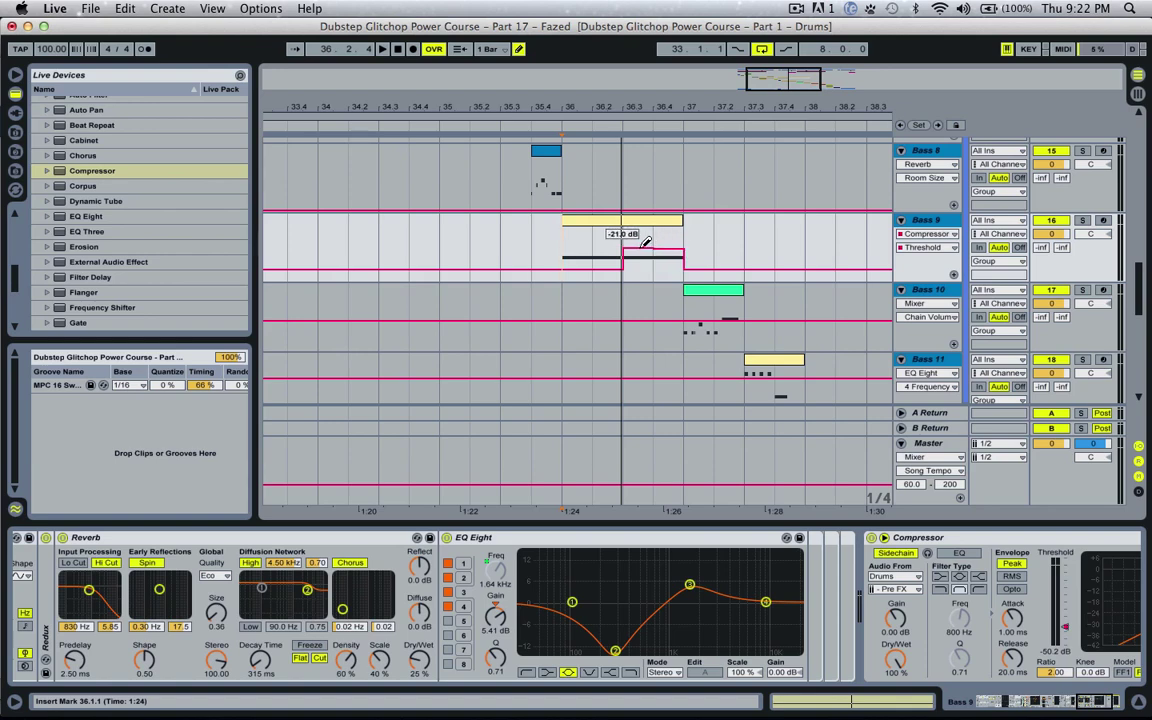
{"action": "key", "text": "space"}
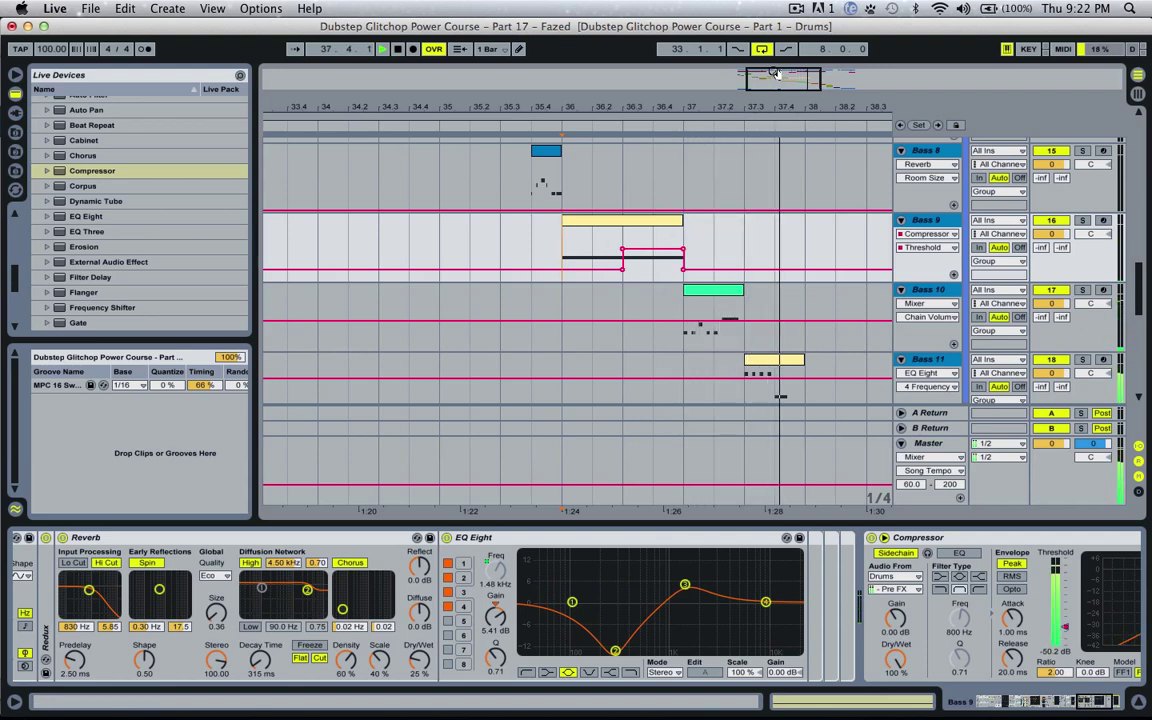
{"action": "key", "text": "space"}
{"action": "key", "text": "space"}
{"action": "left_click_drag", "start_coordinate": [795, 77], "coordinate": [795, 98]}
{"action": "scroll", "coordinate": [579, 326], "scroll_direction": "right", "scroll_amount": 2}
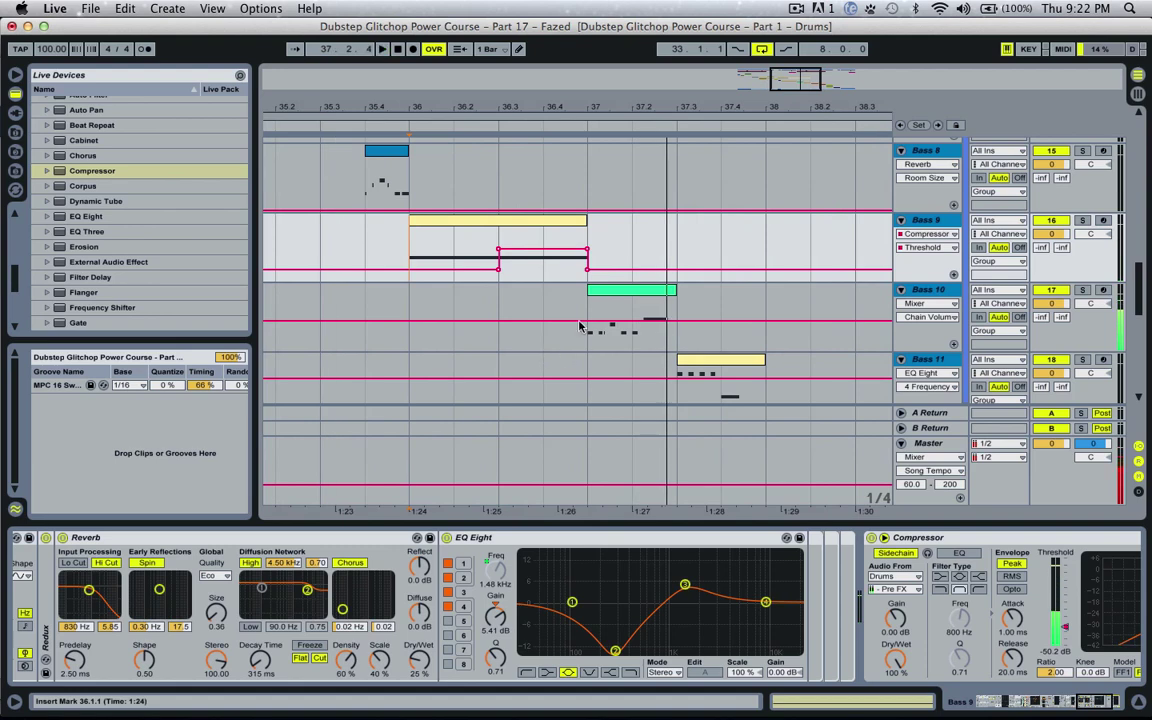
{"action": "key", "text": "space"}
Play from 37.1.1 and solo Bass 10 to hear its clip on its own.
{"action": "left_click", "coordinate": [588, 301]}
{"action": "key", "text": "space"}
{"action": "key", "text": "space"}
{"action": "key", "text": "space"}
{"action": "key", "text": "space"}
{"action": "left_click", "coordinate": [1083, 290]}
{"action": "key", "text": "space"}
{"action": "key", "text": "space"}
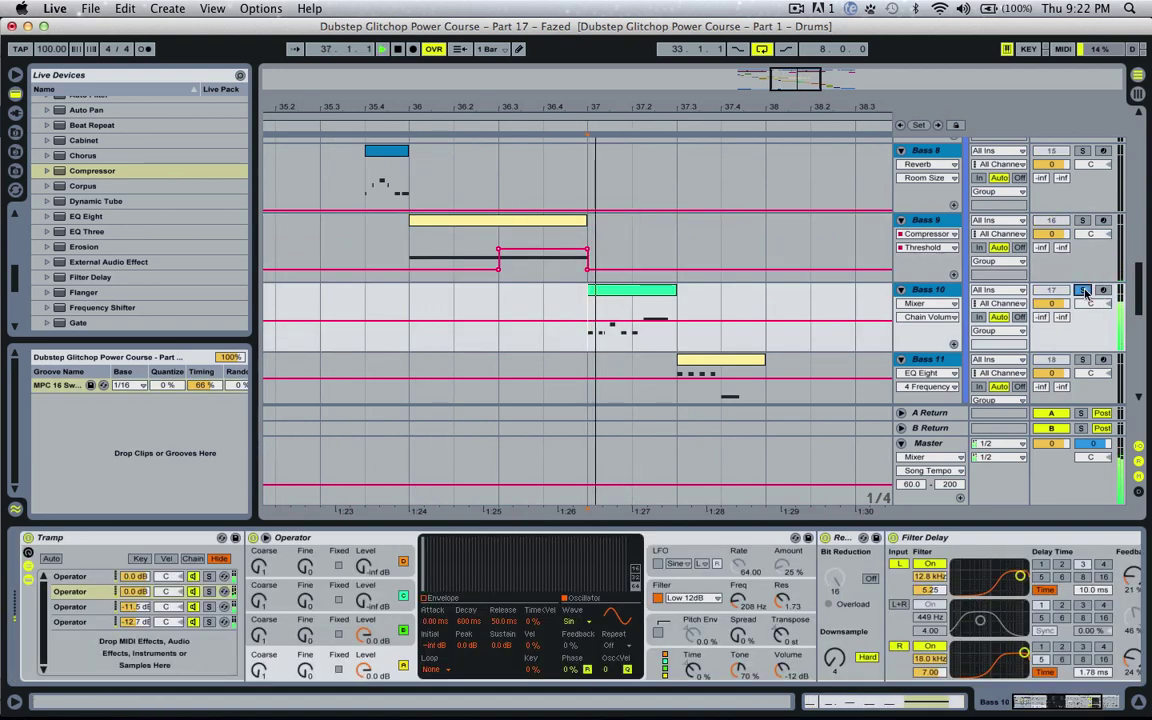
{"action": "key", "text": "space"}
{"action": "key", "text": "space"}
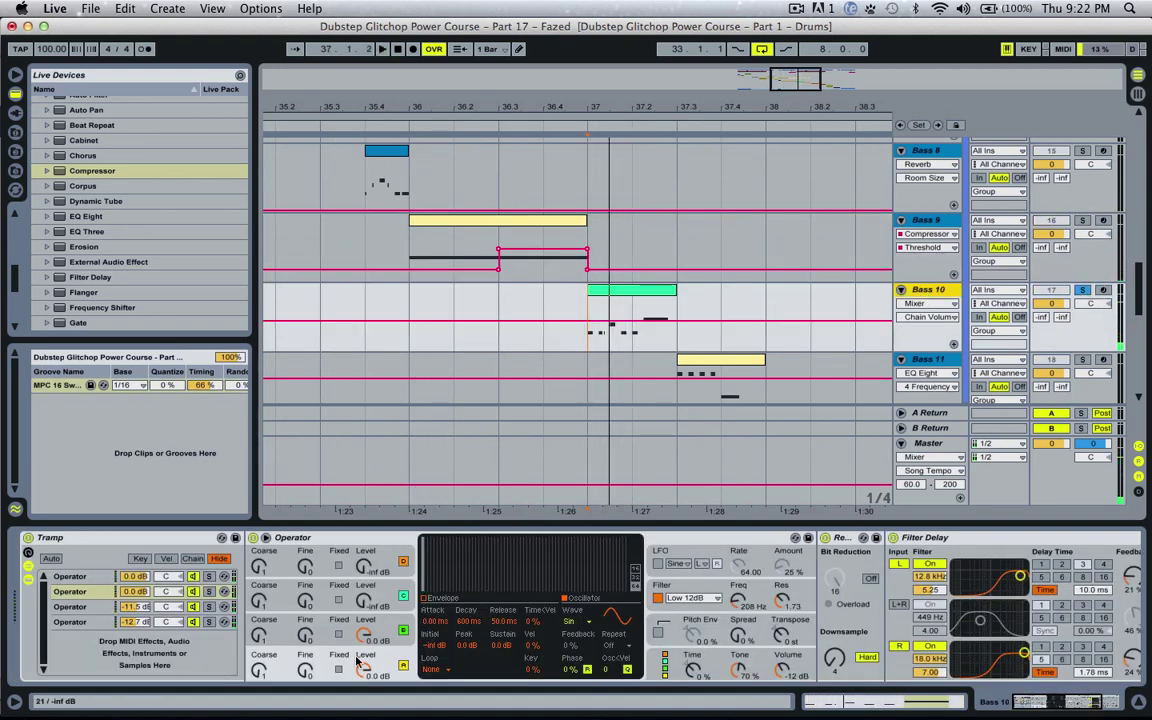
Solo each of the four Operator chains in Bass 10's Tramp rack in turn during playback to compare their sounds.
{"action": "key", "text": "space"}
{"action": "left_click", "coordinate": [92, 577]}
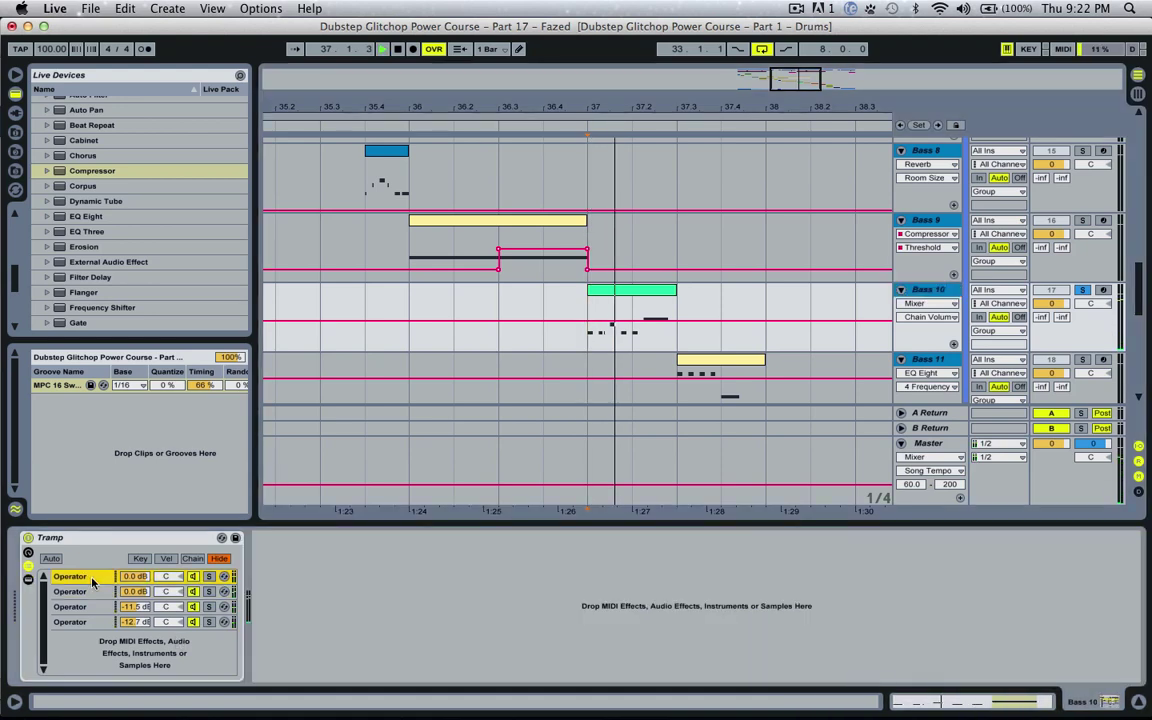
{"action": "left_click", "coordinate": [75, 580]}
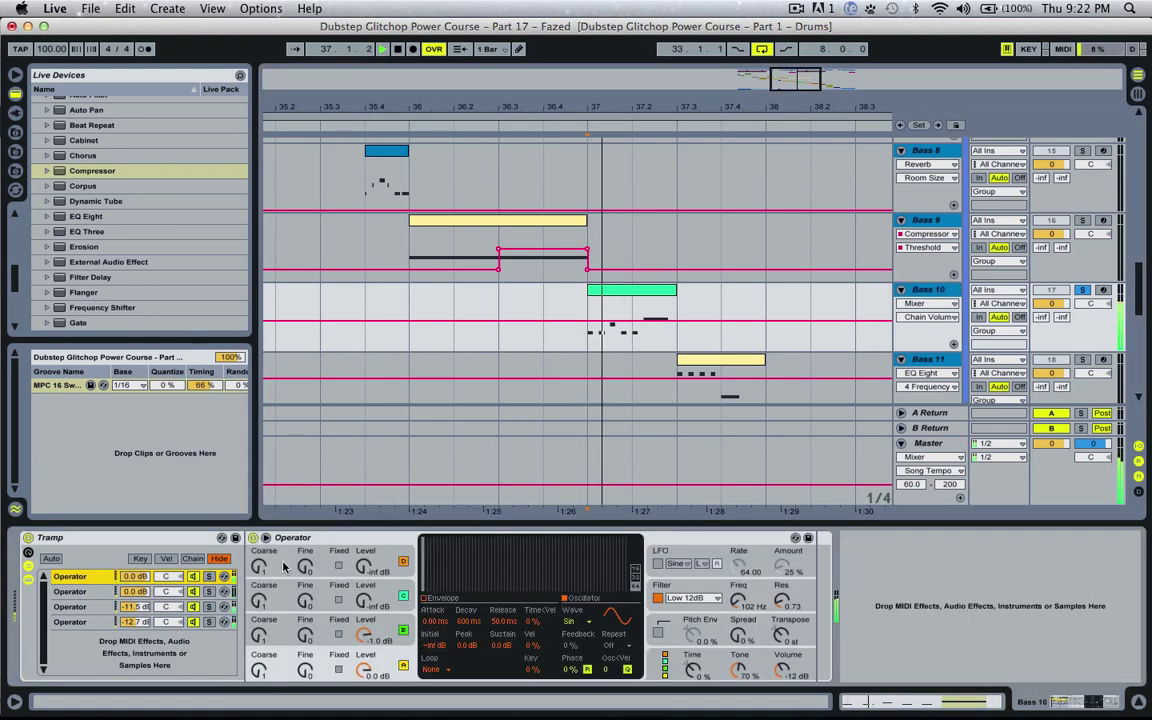
{"action": "left_click", "coordinate": [210, 578]}
{"action": "left_click", "coordinate": [210, 591]}
{"action": "left_click", "coordinate": [210, 607]}
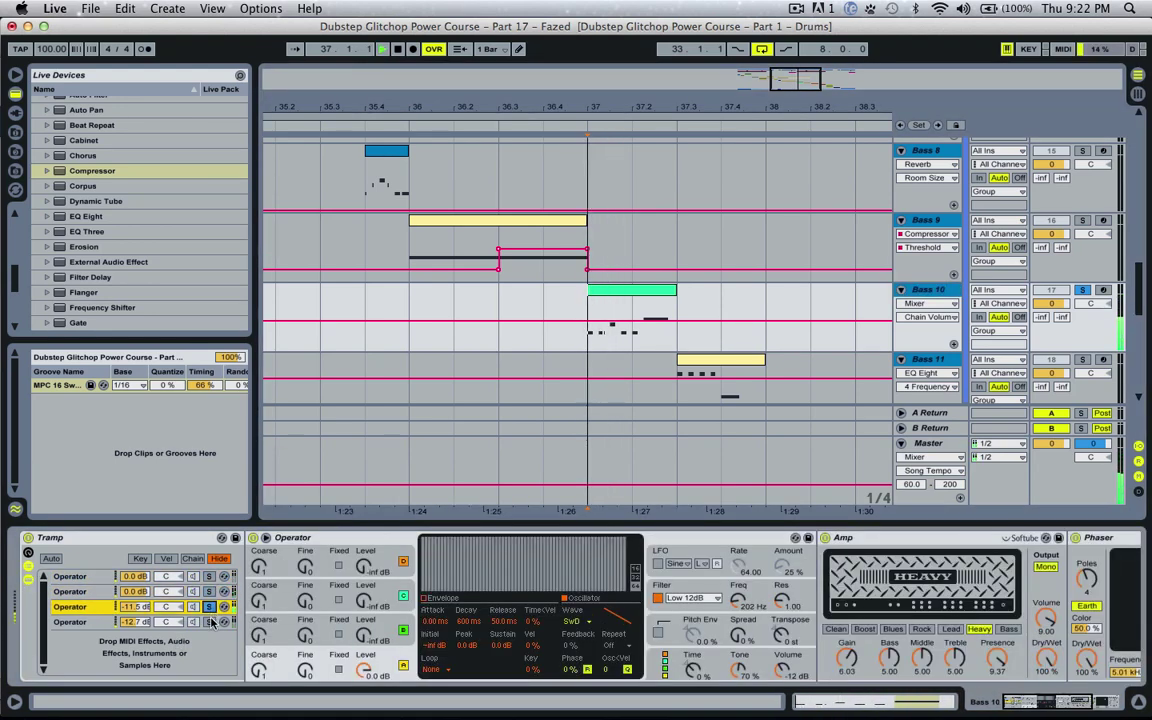
{"action": "left_click", "coordinate": [210, 622]}
{"action": "left_click", "coordinate": [210, 580]}
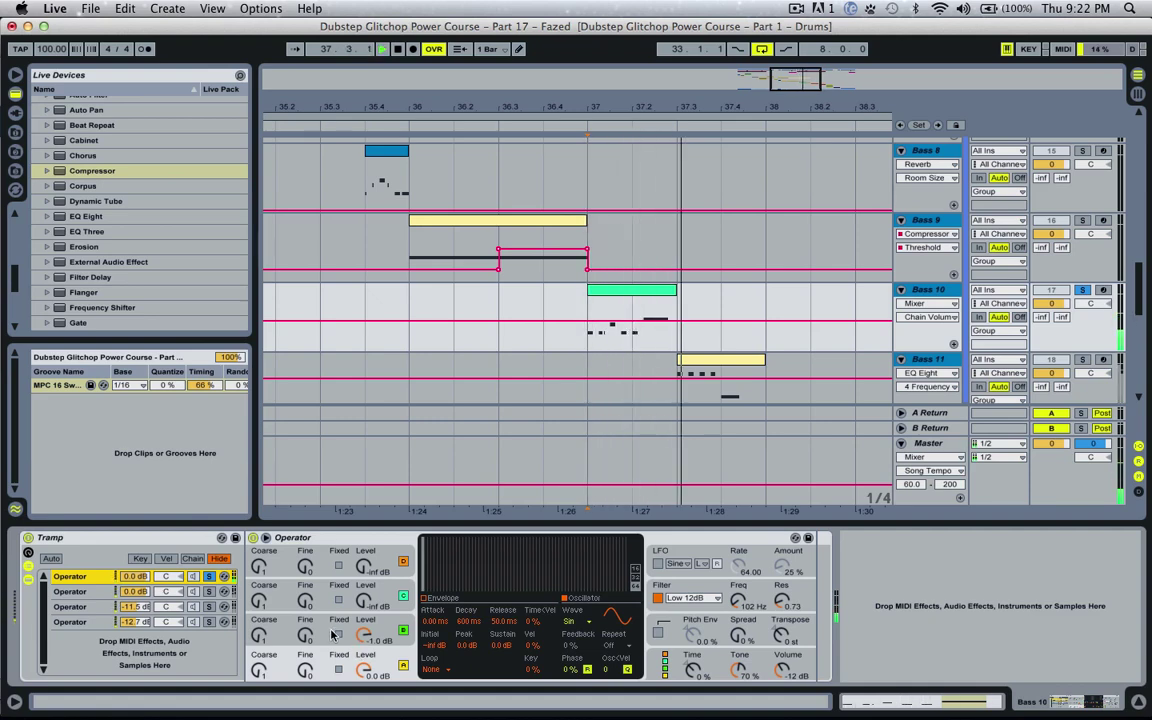
{"action": "left_click", "coordinate": [209, 592]}
{"action": "left_click", "coordinate": [209, 606]}
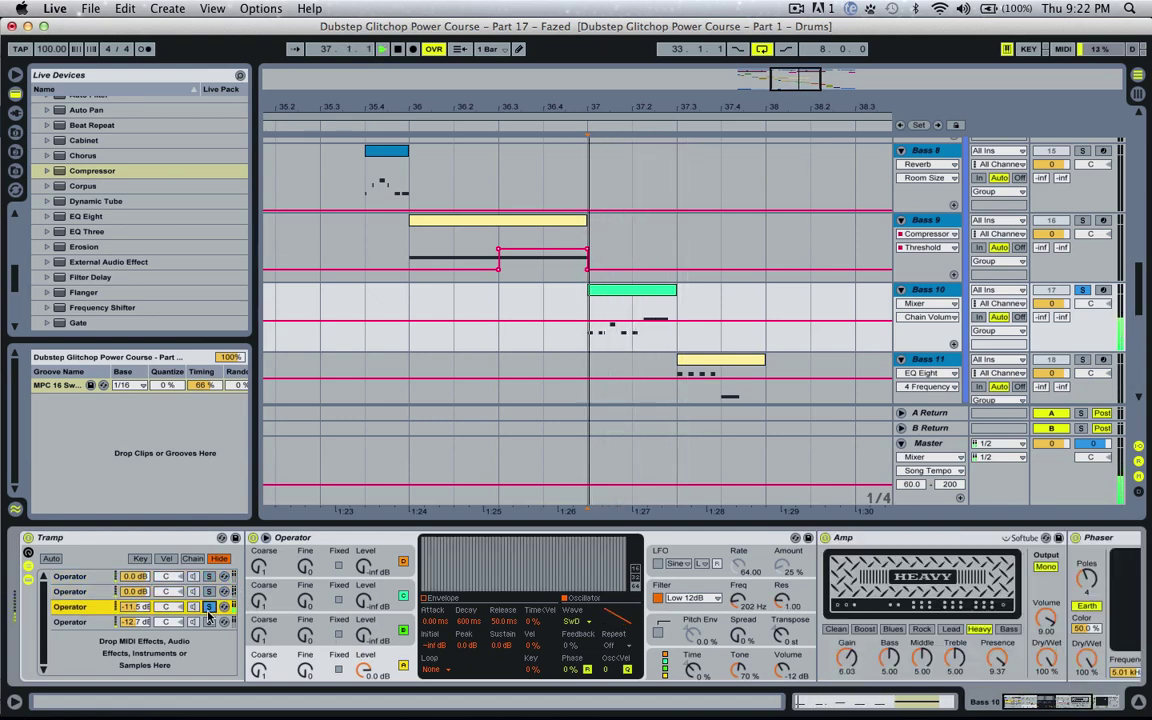
{"action": "left_click", "coordinate": [209, 622]}
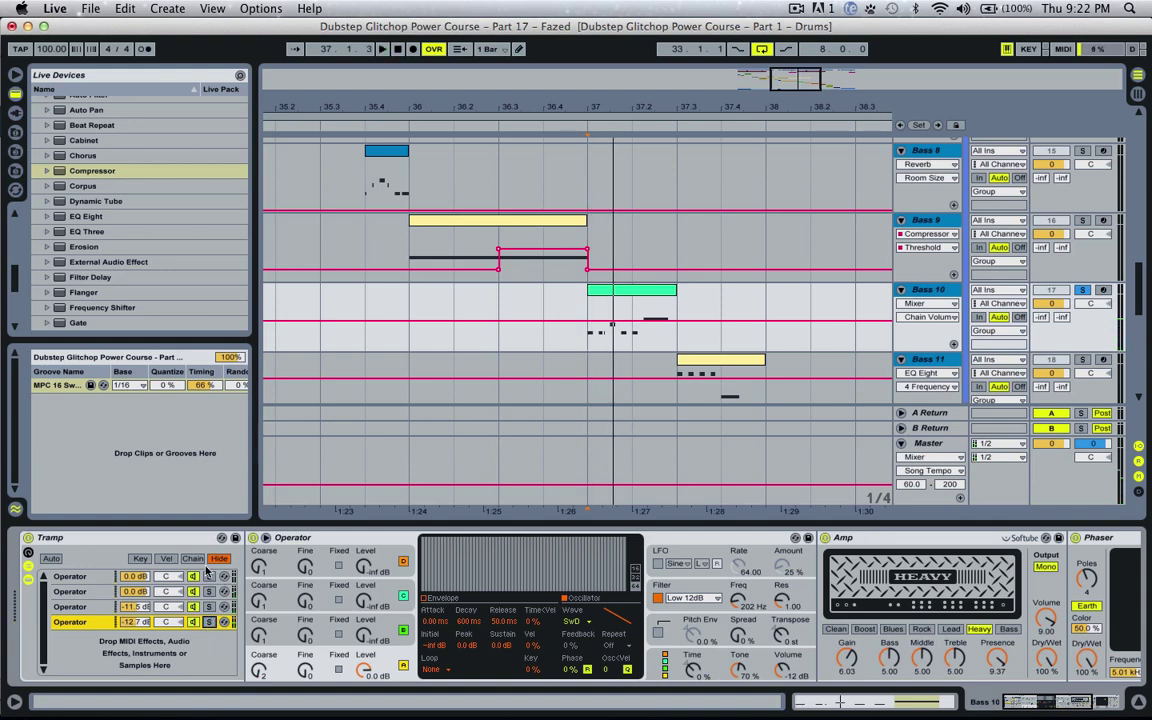
Group the Tramp rack into an outer Instrument Rack on Bass 10 and show that rack's chain list.
{"action": "right_click", "coordinate": [136, 540]}
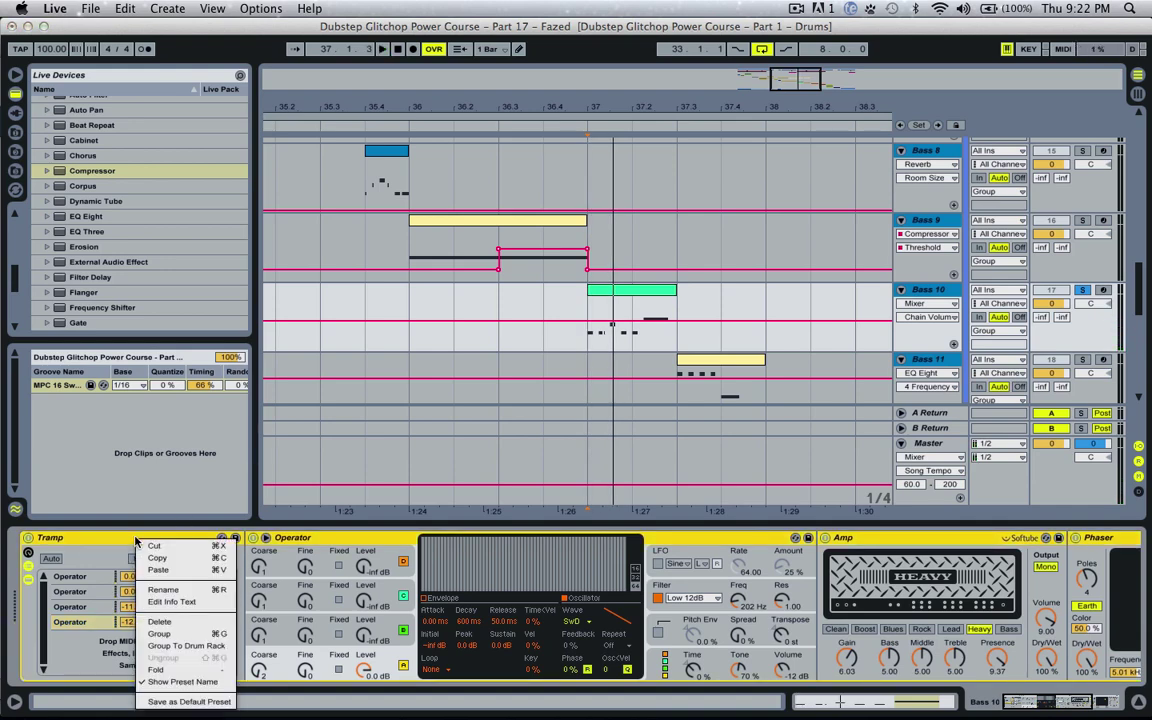
{"action": "left_click", "coordinate": [170, 634]}
{"action": "left_click", "coordinate": [58, 551]}
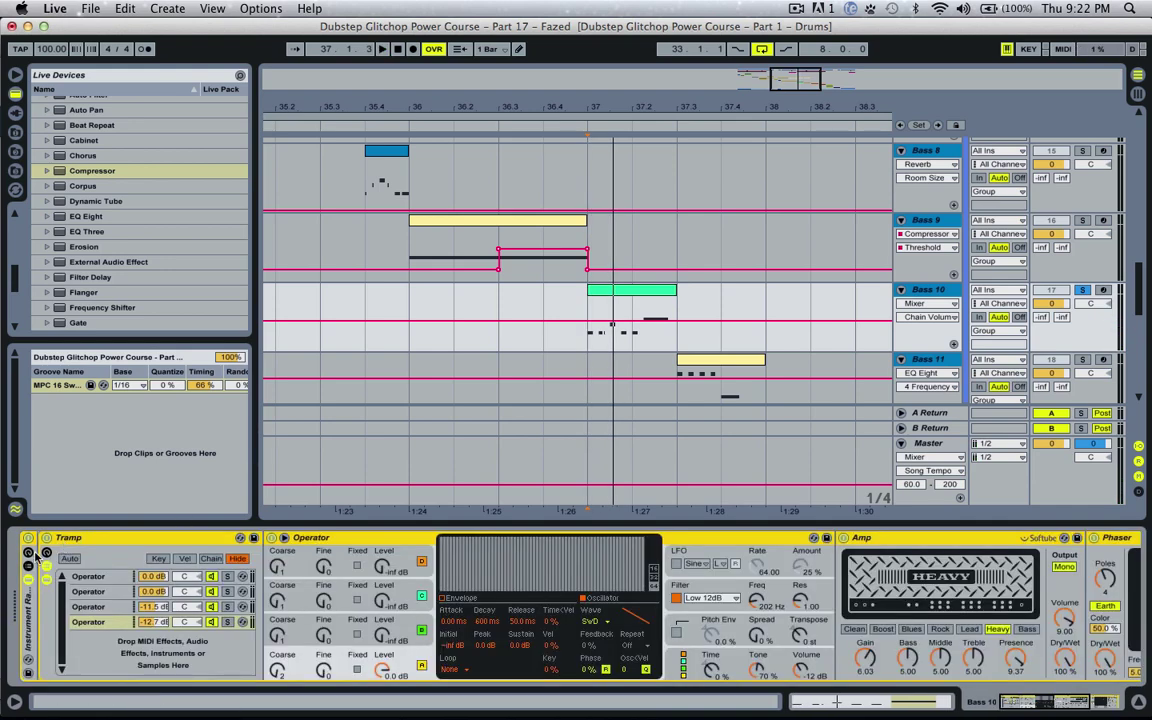
{"action": "double_click", "coordinate": [28, 566]}
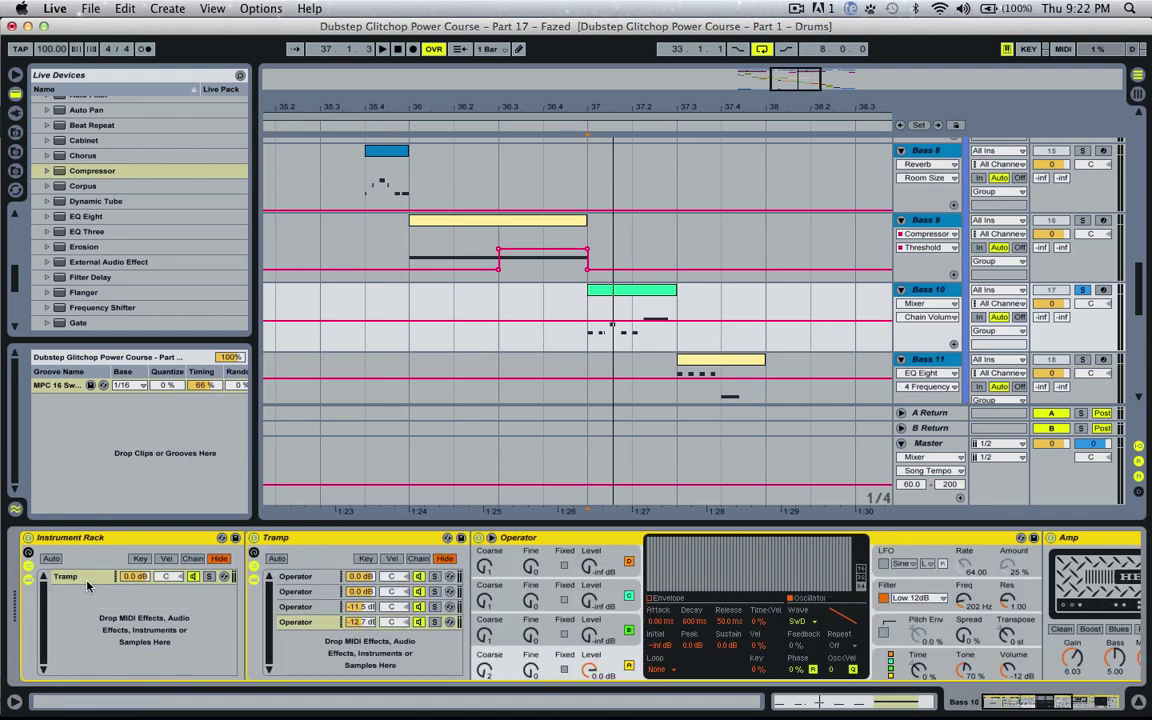
Add an EQ Eight at the end of the Tramp chain and make its band 1 a low-cut filter.
{"action": "left_click", "coordinate": [89, 217]}
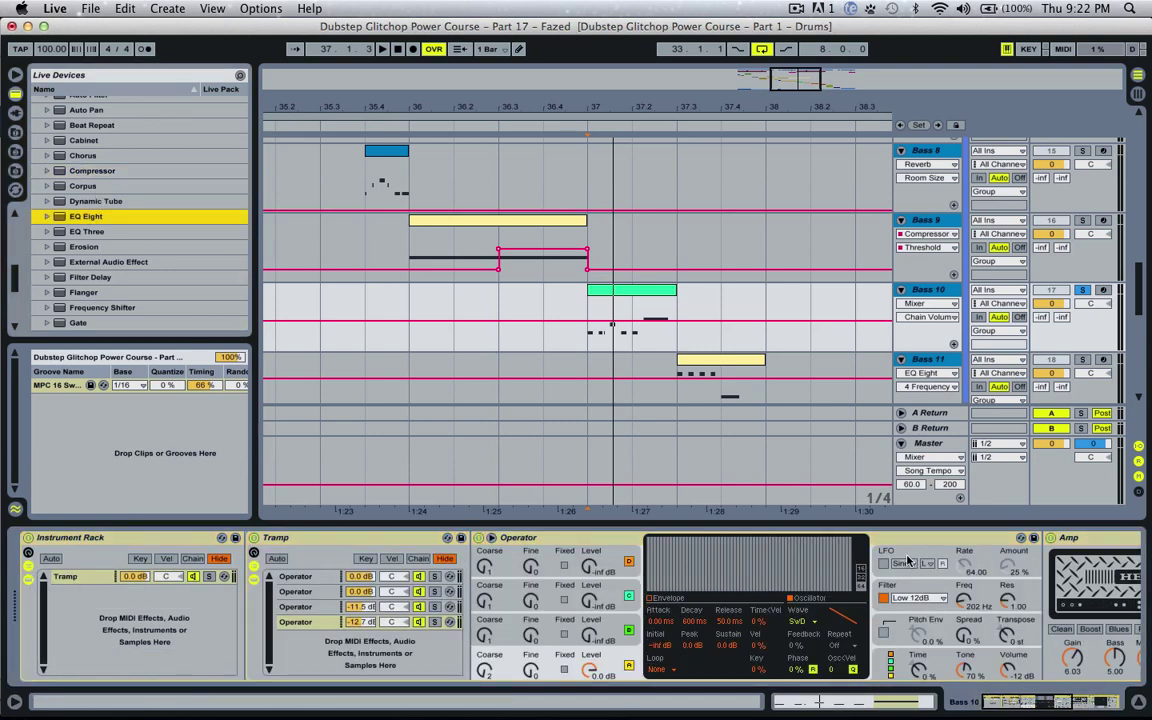
{"action": "scroll", "coordinate": [908, 560], "scroll_direction": "right", "scroll_amount": 6}
{"action": "left_click_drag", "start_coordinate": [98, 217], "coordinate": [1038, 564]}
{"action": "left_click", "coordinate": [860, 673]}
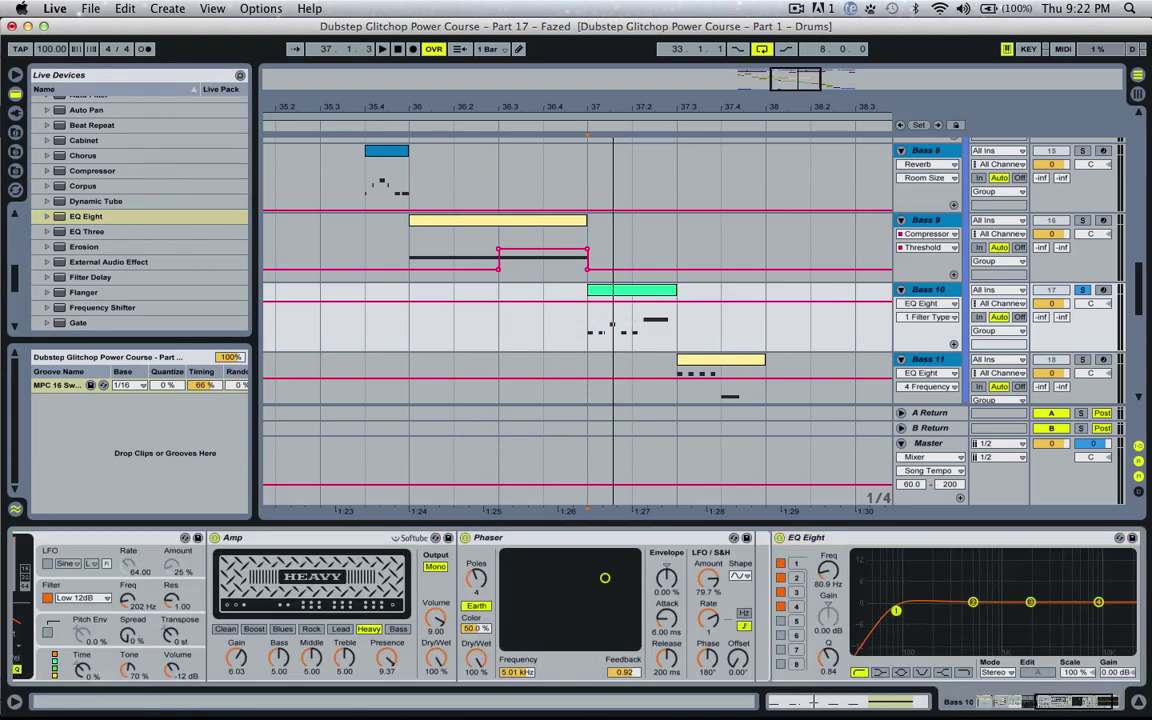
Set the EQ Eight's band 1 to about 184 Hz with a Q of 1.08 while playing Bass 10.
{"action": "left_click_drag", "start_coordinate": [838, 655], "coordinate": [838, 630]}
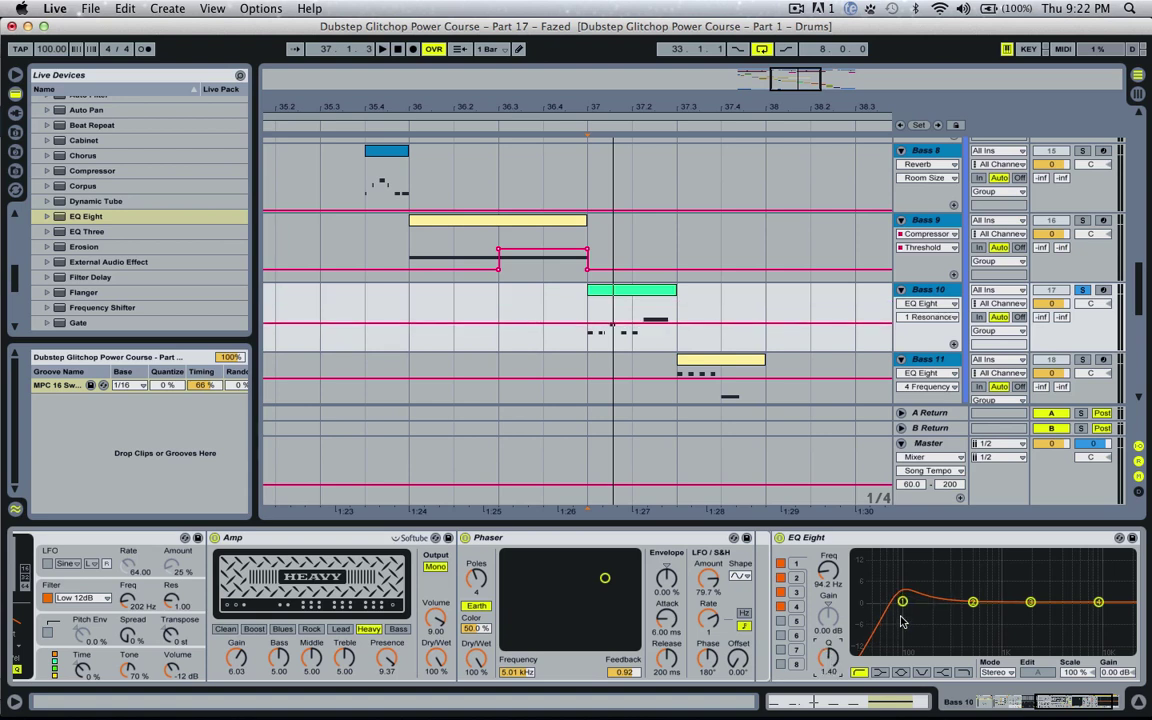
{"action": "left_click_drag", "start_coordinate": [902, 602], "coordinate": [904, 604]}
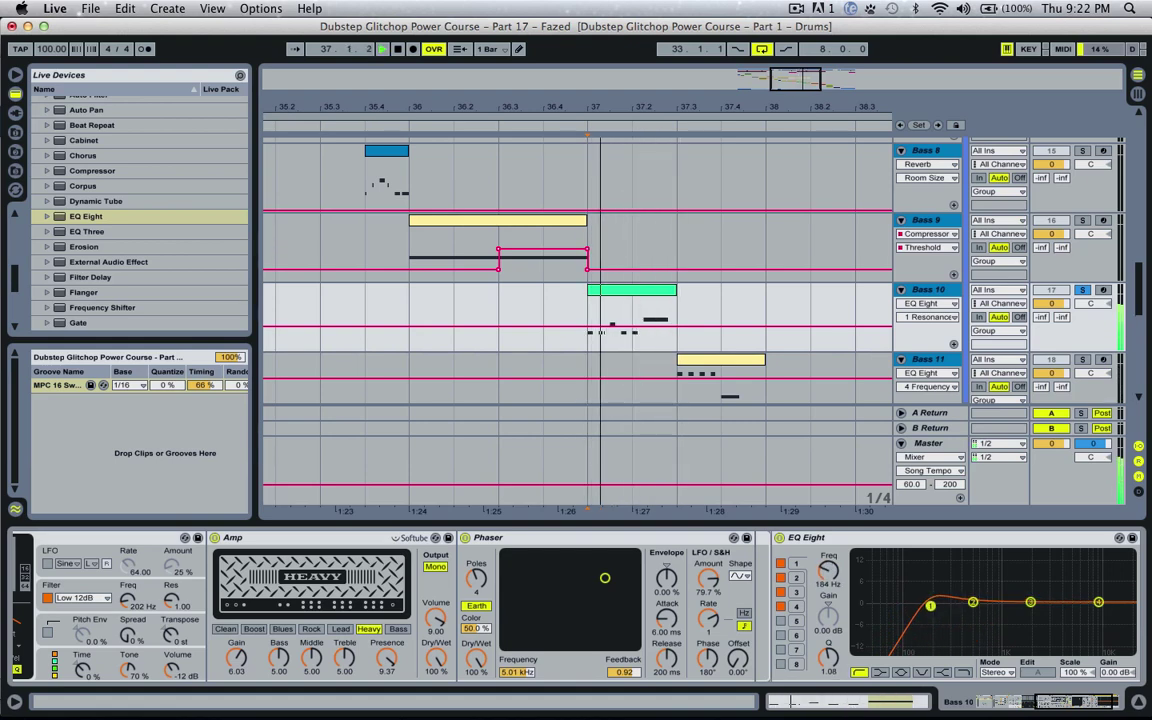
{"action": "key", "text": "space"}
Add an Operator as a second chain in the outer Instrument Rack, rename the chain Sub and play it with Tramp.
{"action": "left_click_drag", "start_coordinate": [1047, 703], "coordinate": [4, 569]}
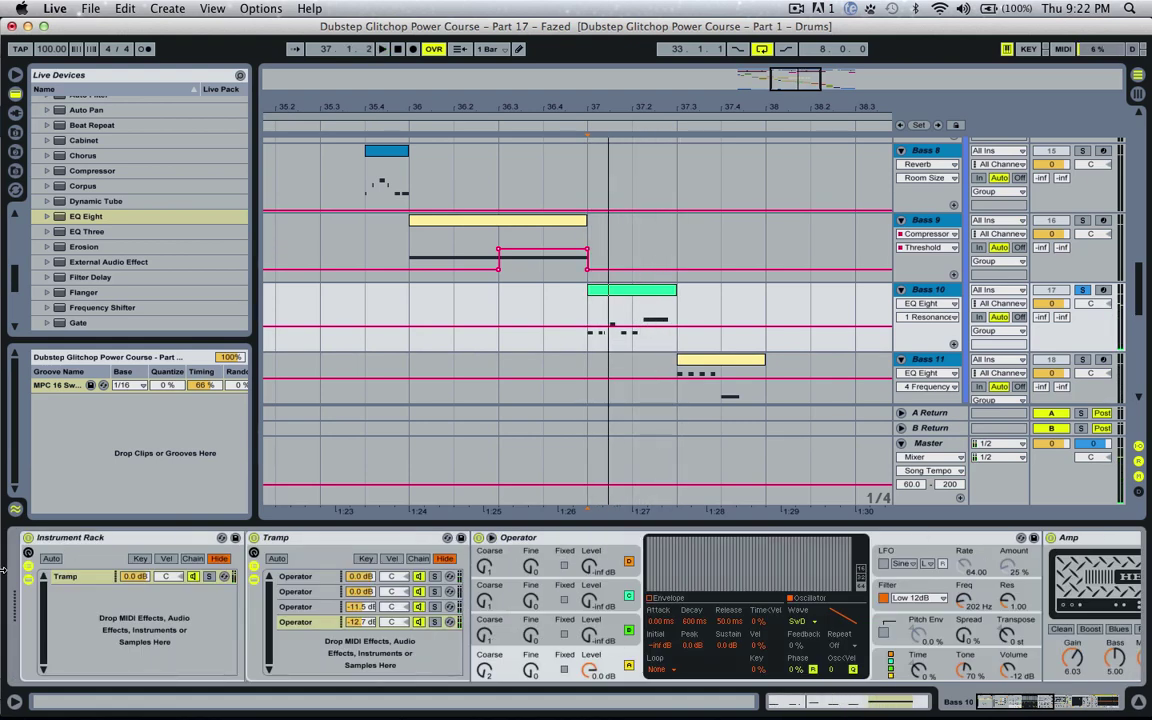
{"action": "scroll", "coordinate": [125, 120], "scroll_direction": "up", "scroll_amount": 10}
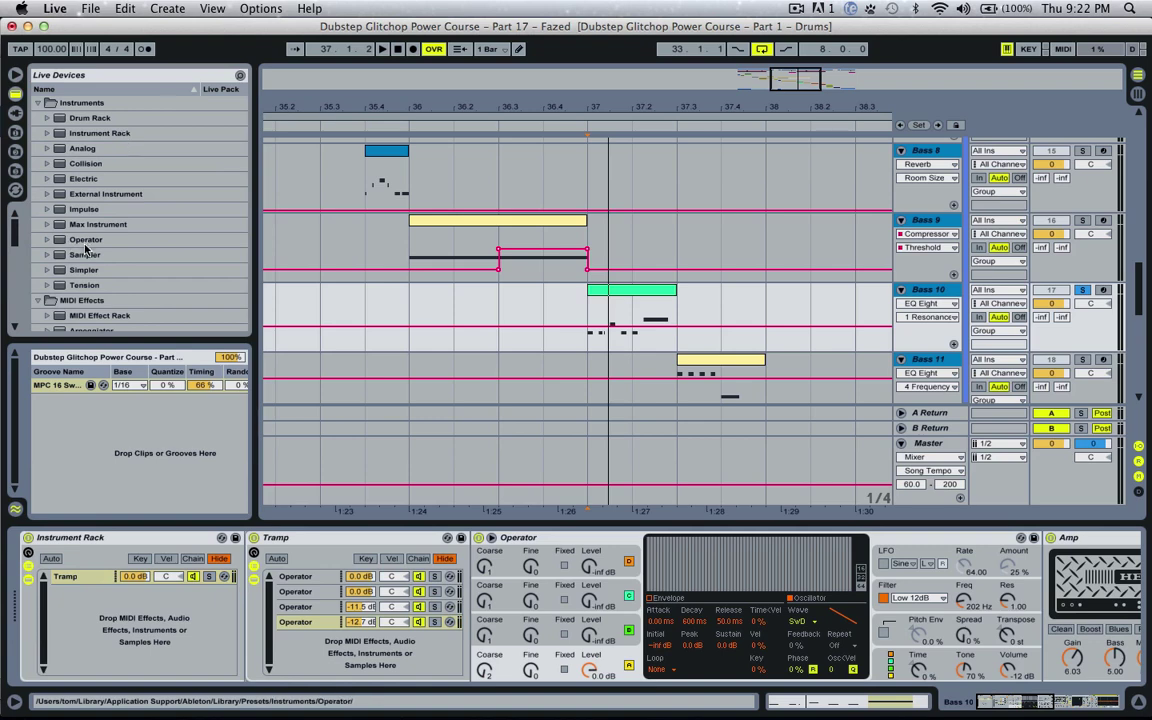
{"action": "left_click_drag", "start_coordinate": [85, 247], "coordinate": [79, 458]}
{"action": "left_click_drag", "start_coordinate": [95, 607], "coordinate": [73, 596]}
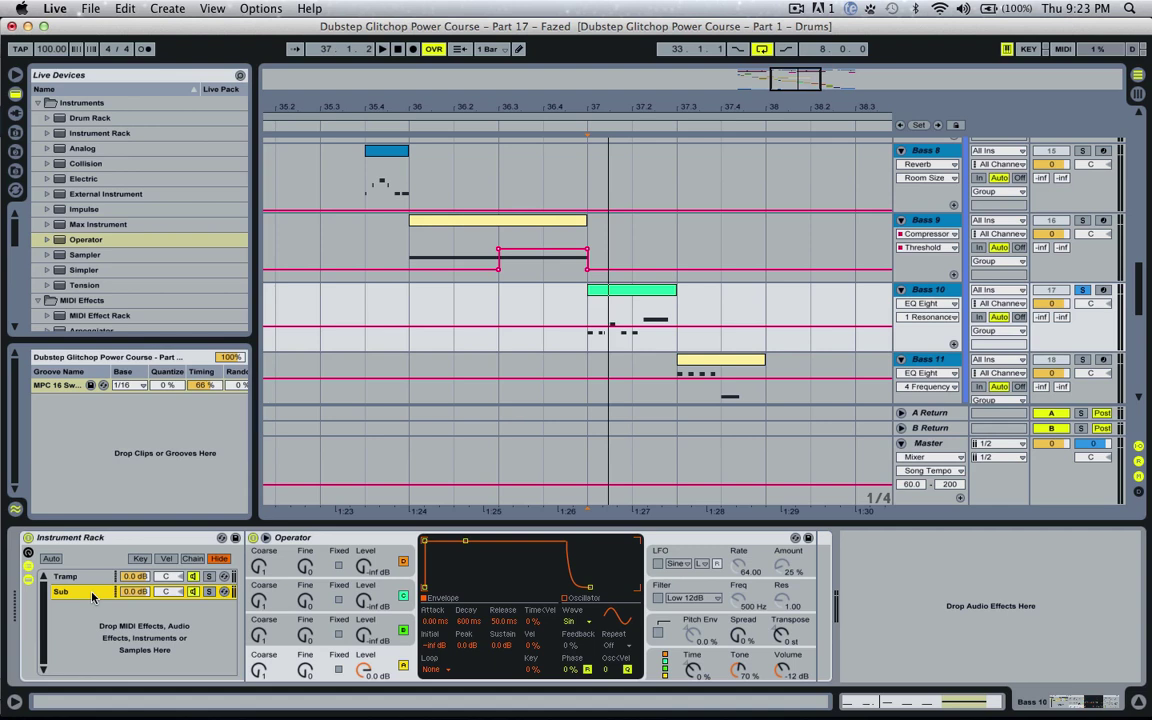
{"action": "key", "text": "space"}
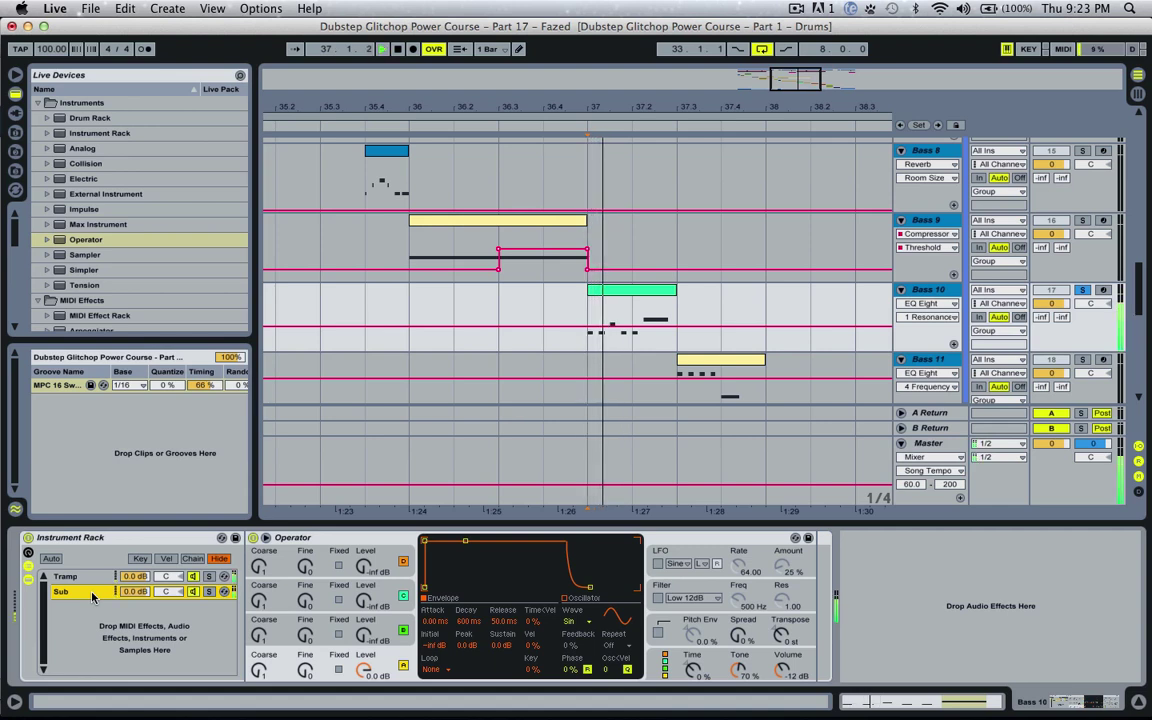
{"action": "key", "text": "space"}
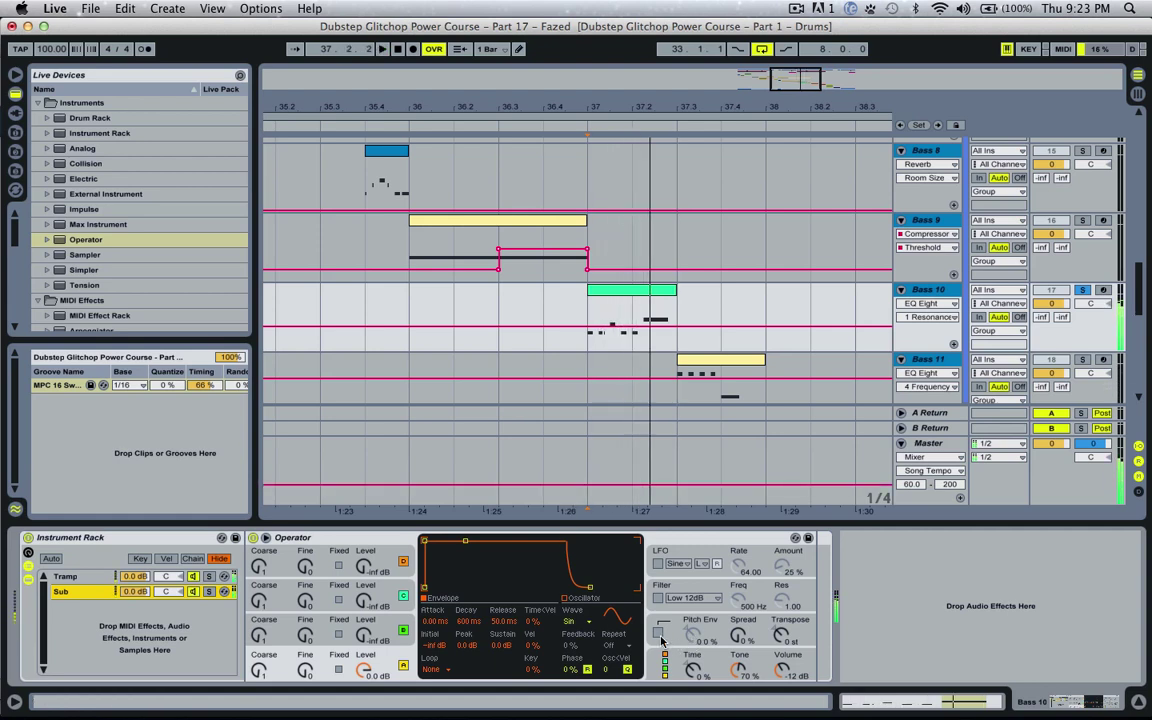
Enable the Sub Operator's pitch envelope at 100 % with initial +12 st, peak +27 st and decay 113 ms, and play from 37.1.1.
{"action": "left_click", "coordinate": [658, 632]}
{"action": "left_click_drag", "start_coordinate": [692, 635], "coordinate": [692, 570]}
{"action": "left_click_drag", "start_coordinate": [461, 626], "coordinate": [466, 630]}
{"action": "key", "text": "space"}
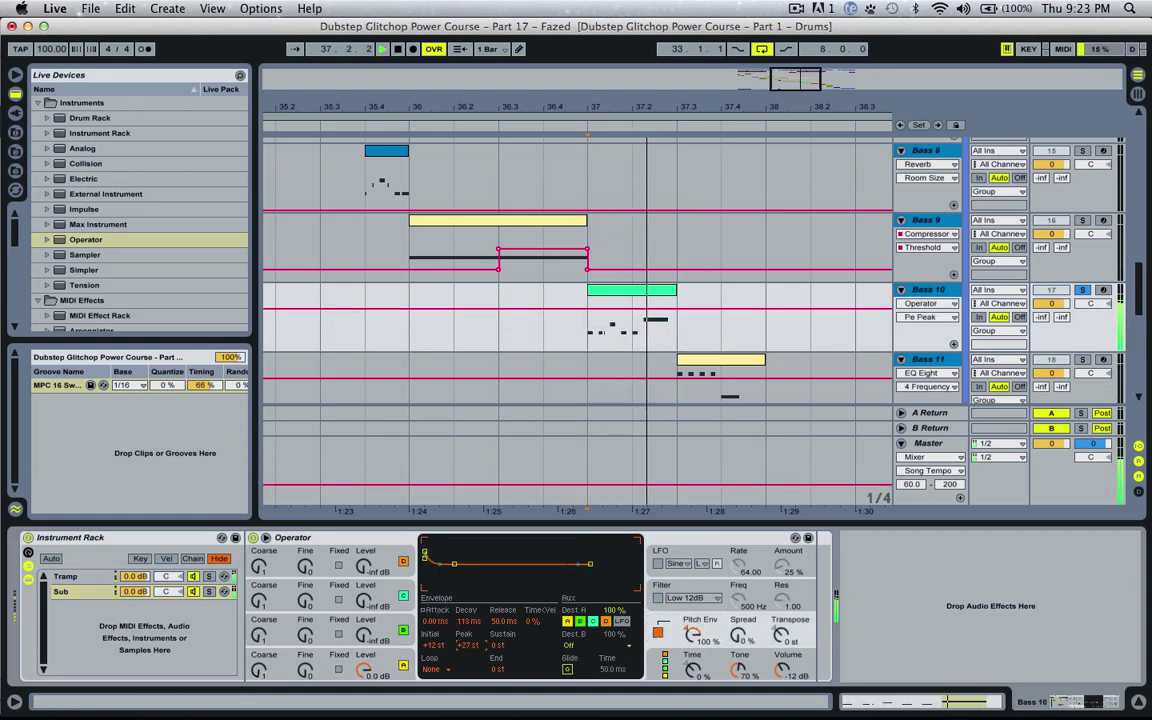
{"action": "left_click", "coordinate": [631, 340]}
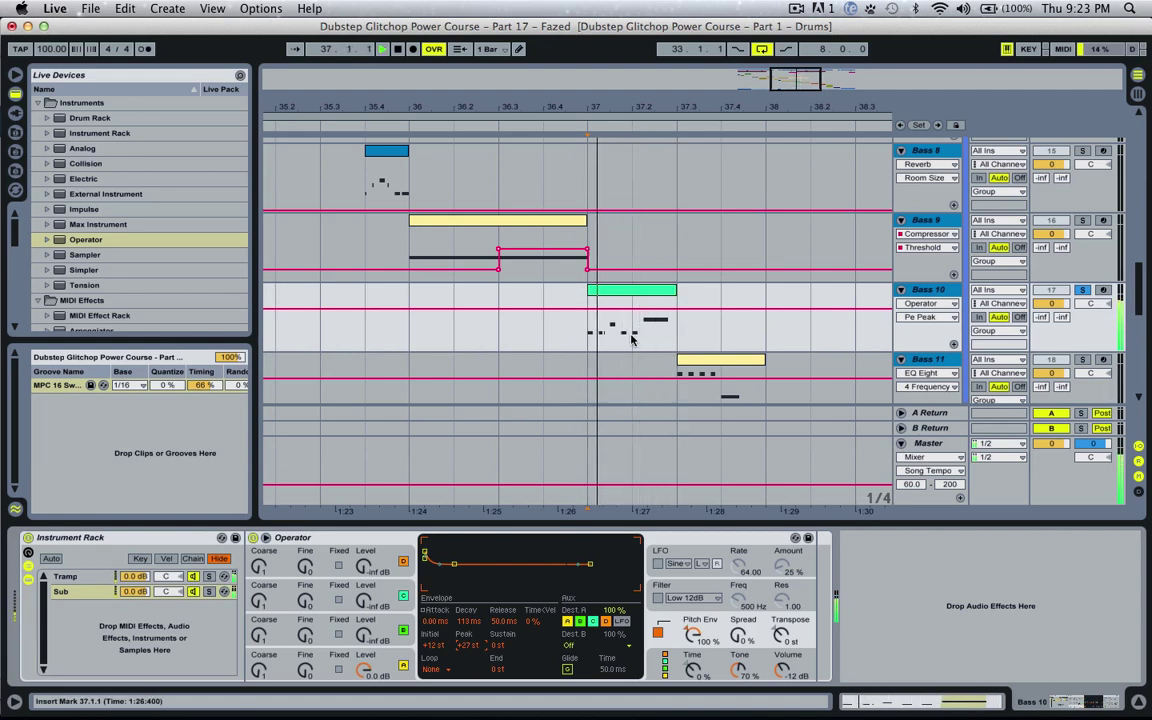
Unsolo Bass 10 and play the full arrangement from 36.4.1 through the following bass clips.
{"action": "left_click", "coordinate": [542, 331]}
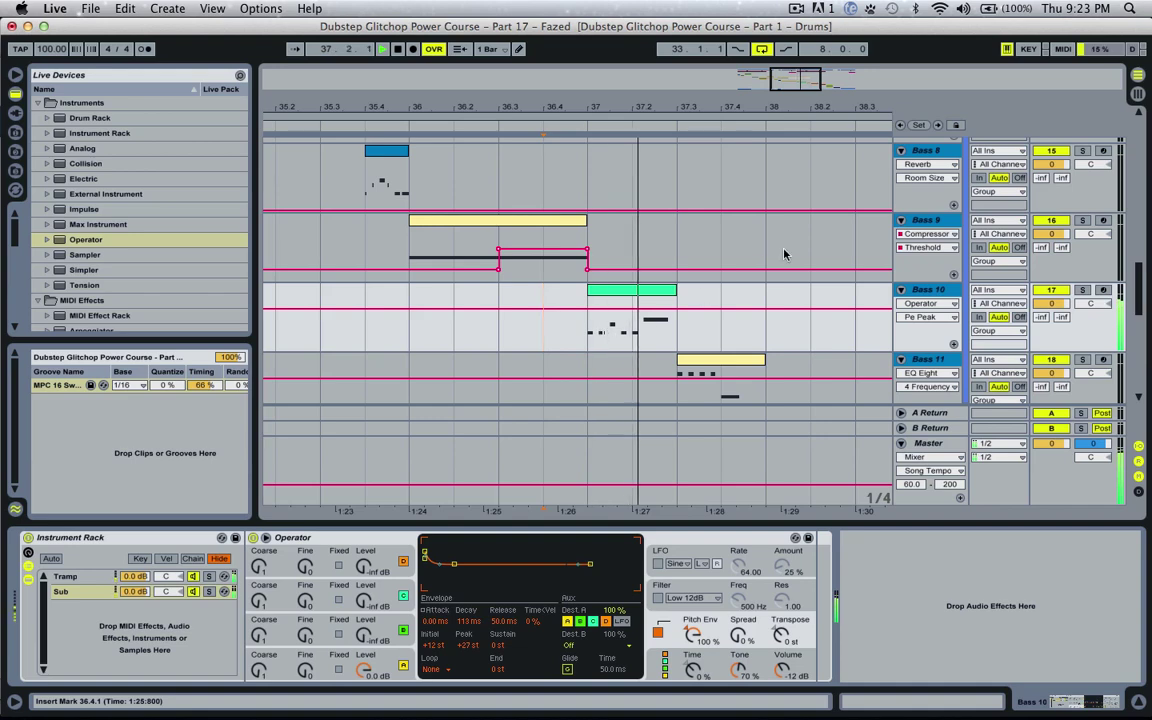
{"action": "scroll", "coordinate": [784, 360], "scroll_direction": "down", "scroll_amount": 3}
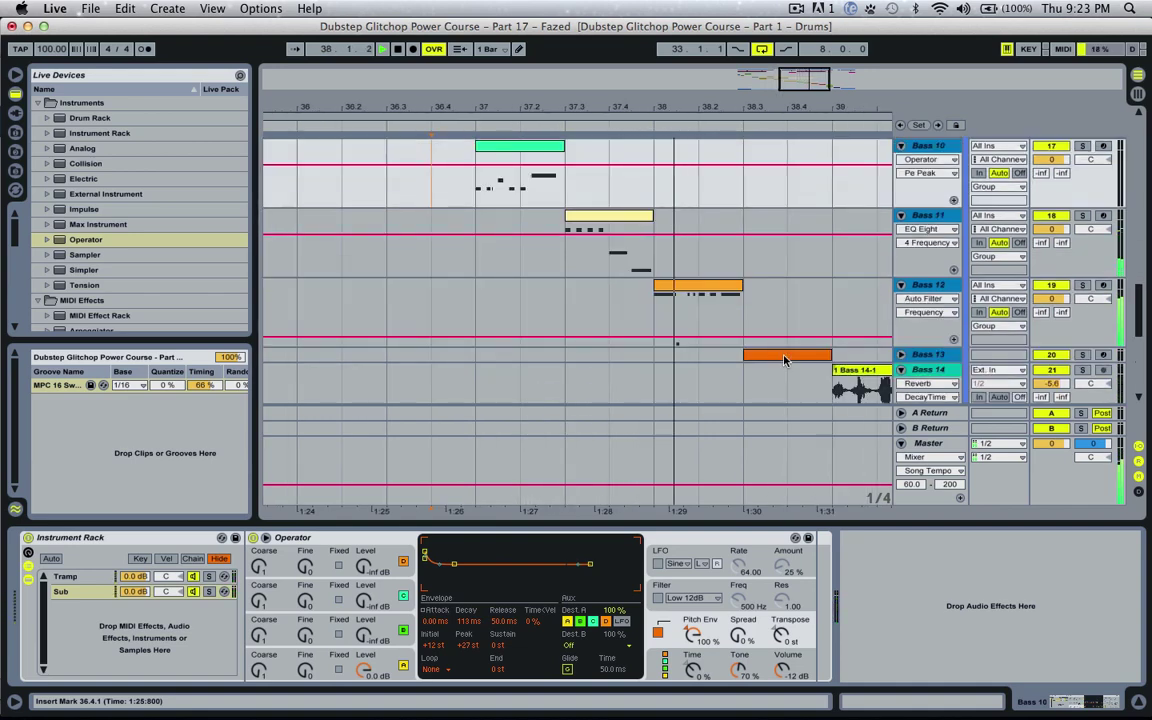
{"action": "left_click_drag", "start_coordinate": [830, 86], "coordinate": [855, 86]}
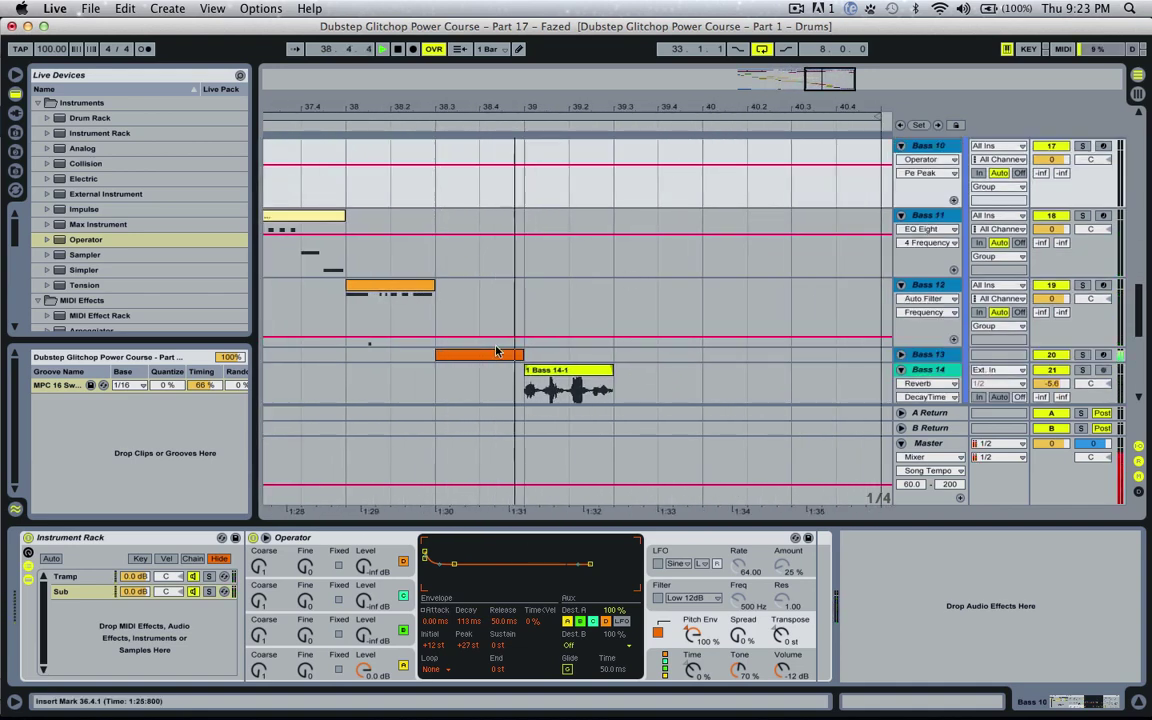
Unfold the Bass 13 track to show its notes and automation lanes, and stop playback.
{"action": "scroll", "coordinate": [712, 337], "scroll_direction": "down", "scroll_amount": 3}
{"action": "left_click", "coordinate": [900, 275]}
{"action": "key", "text": "space"}
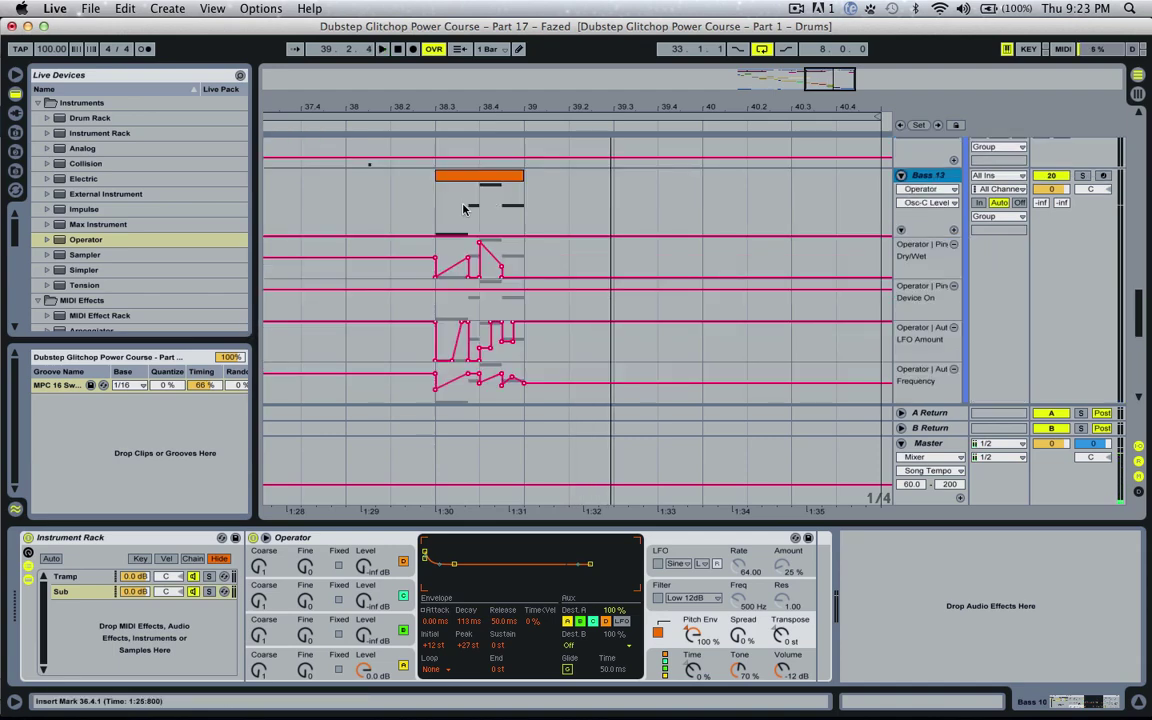
Play from 38.3.1 with Bass 13 soloed, unsolo it and listen on through the following bass clips.
{"action": "left_click", "coordinate": [466, 210]}
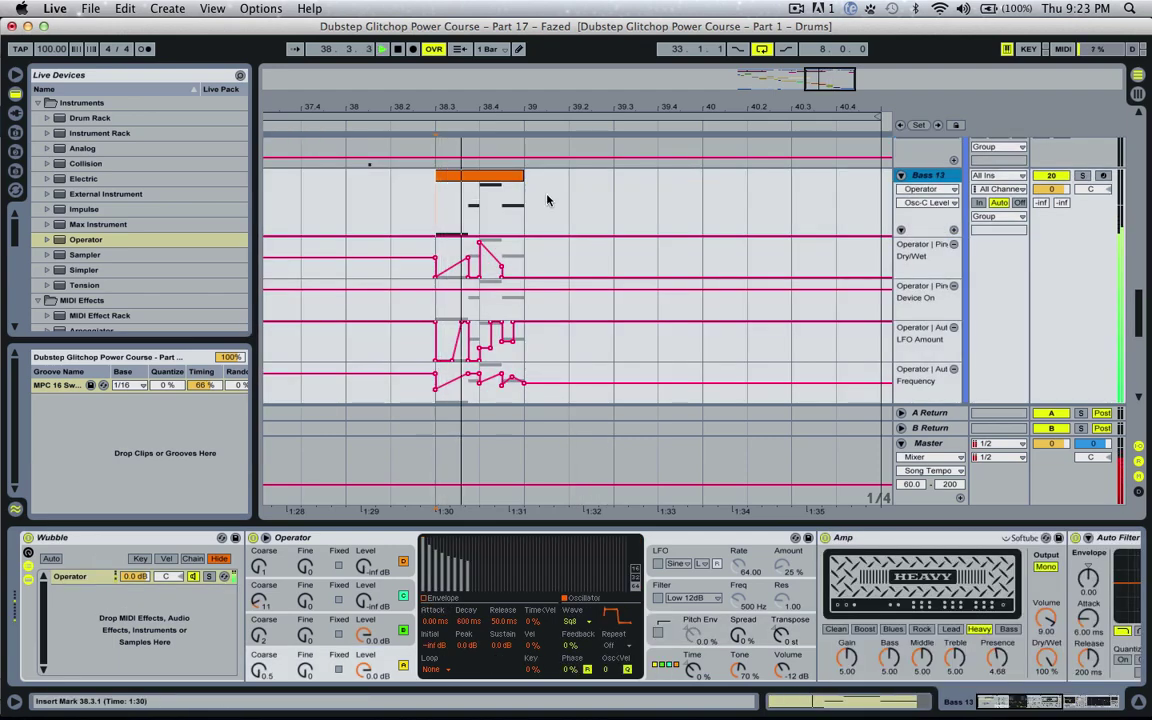
{"action": "left_click", "coordinate": [1087, 177]}
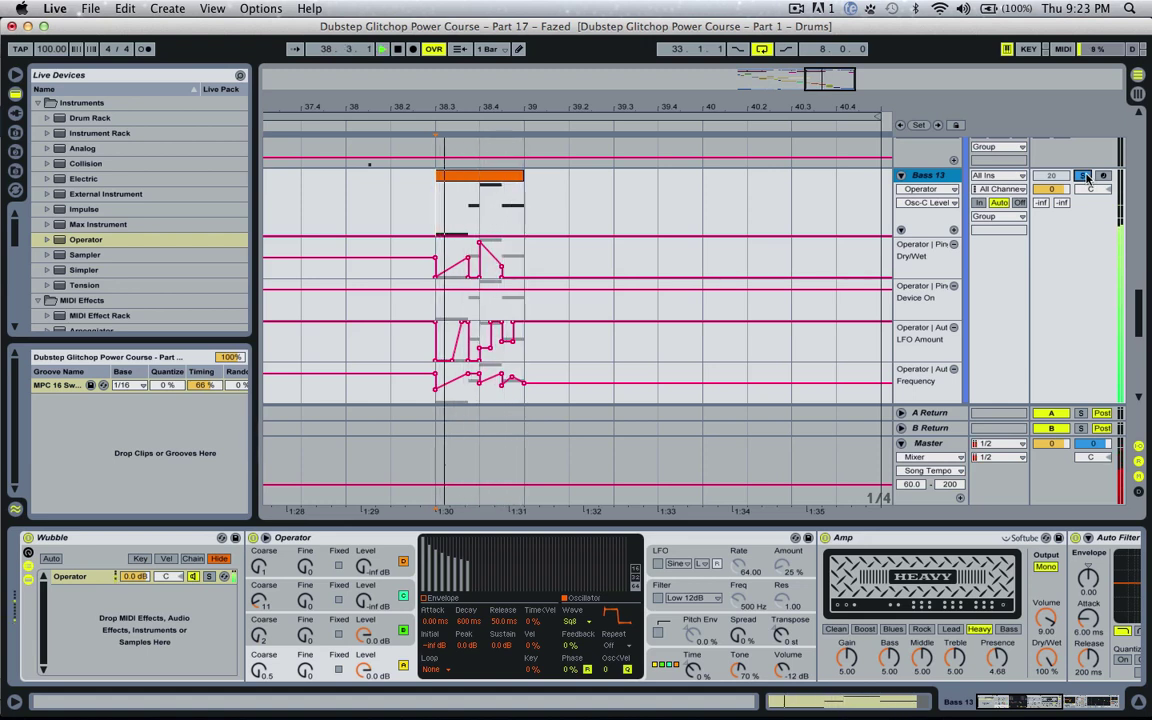
{"action": "left_click", "coordinate": [1085, 177]}
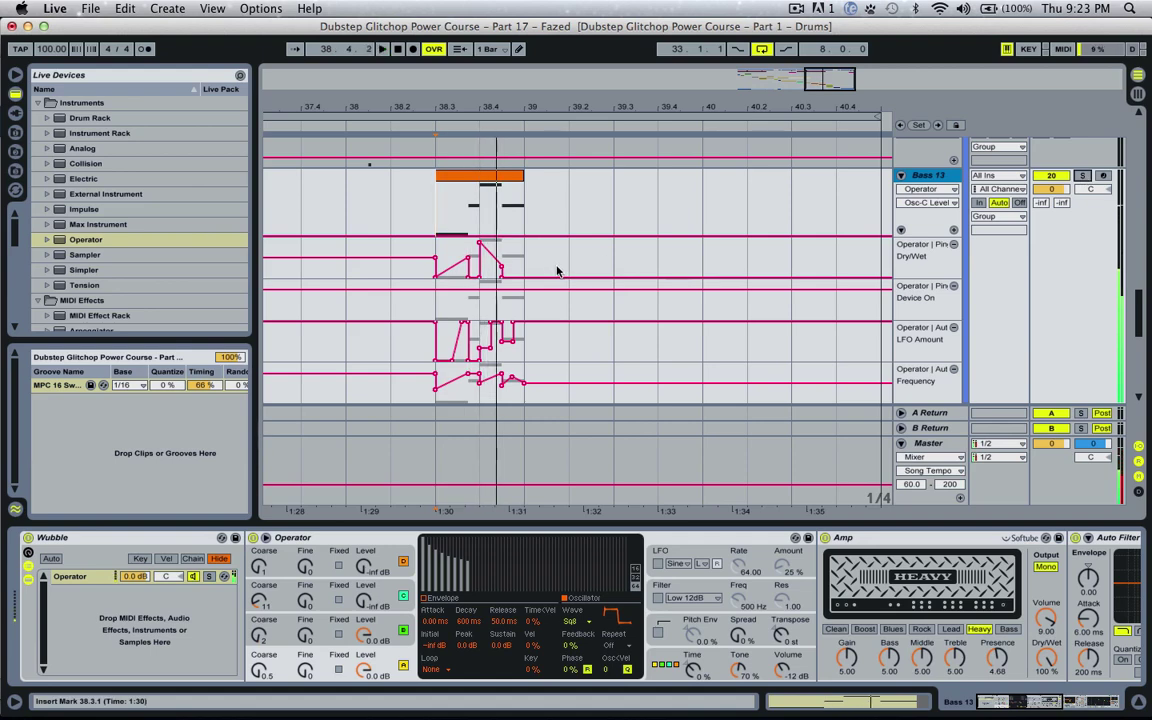
{"action": "scroll", "coordinate": [570, 290], "scroll_direction": "down", "scroll_amount": 4}
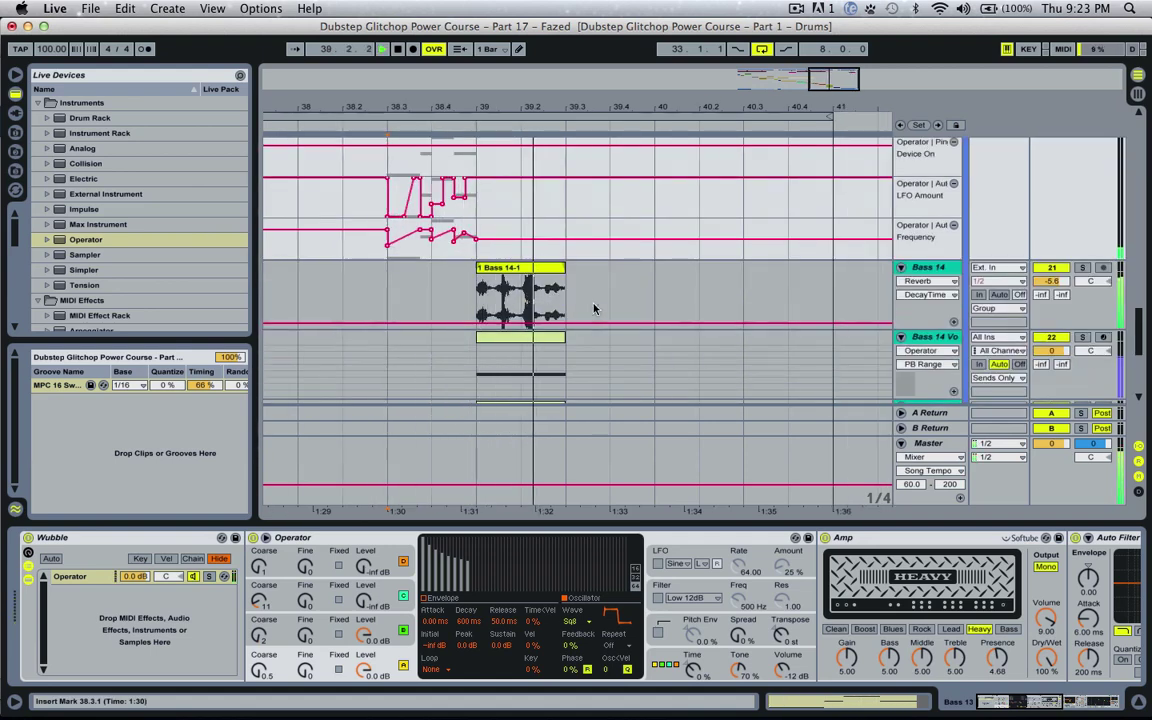
{"action": "scroll", "coordinate": [597, 312], "scroll_direction": "down", "scroll_amount": 5}
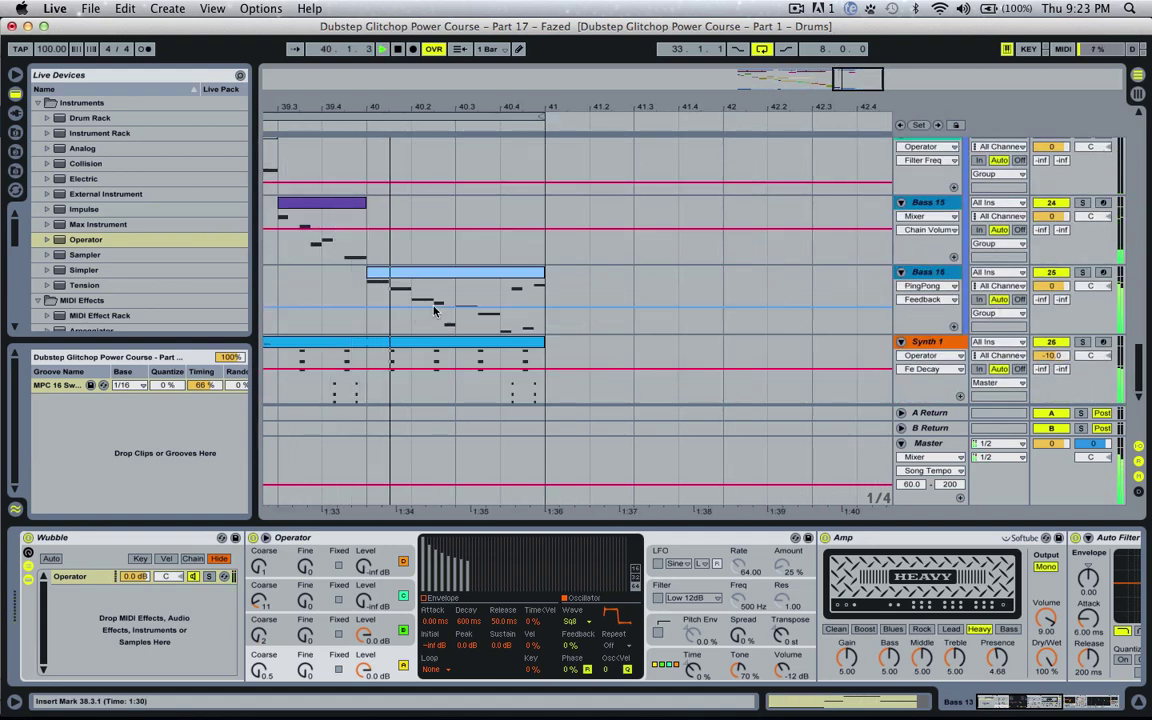
Open the Bass 16 clip's notes and slightly shorten the G#0 note at 1.2.3 while auditioning the clip.
{"action": "double_click", "coordinate": [416, 318]}
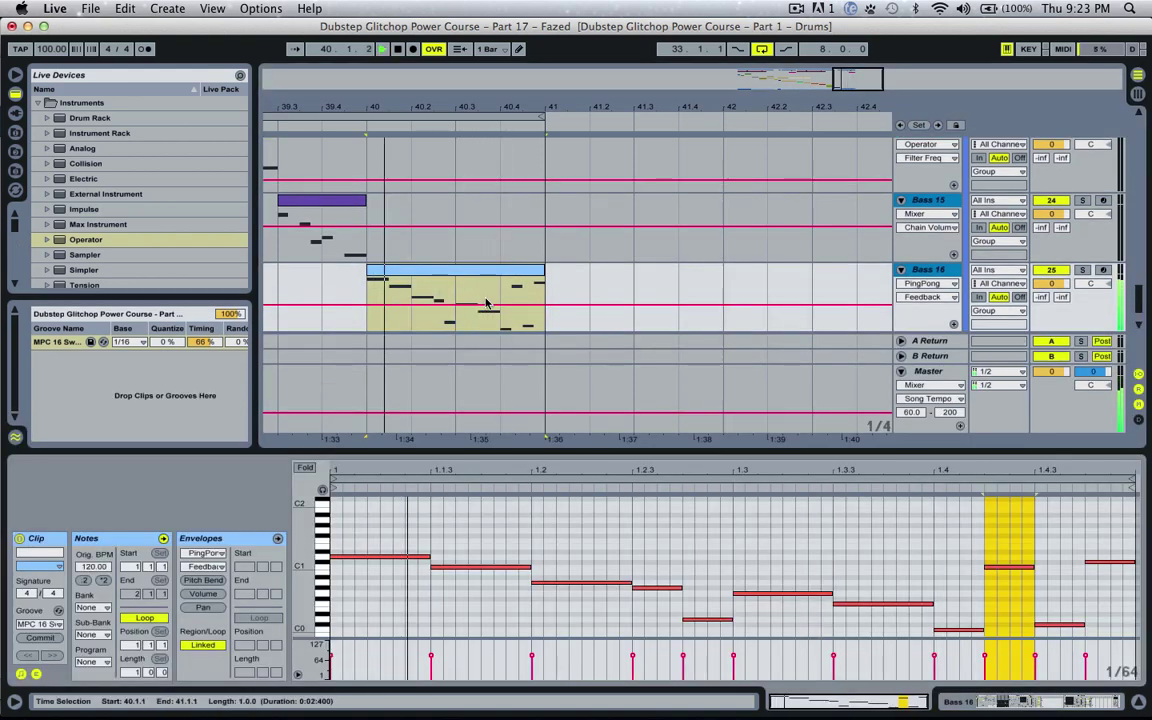
{"action": "scroll", "coordinate": [680, 580], "scroll_direction": "down", "scroll_amount": 2}
{"action": "left_click", "coordinate": [678, 553]}
{"action": "left_click_drag", "start_coordinate": [678, 554], "coordinate": [669, 557]}
{"action": "key", "text": "space"}
{"action": "key", "text": "space"}
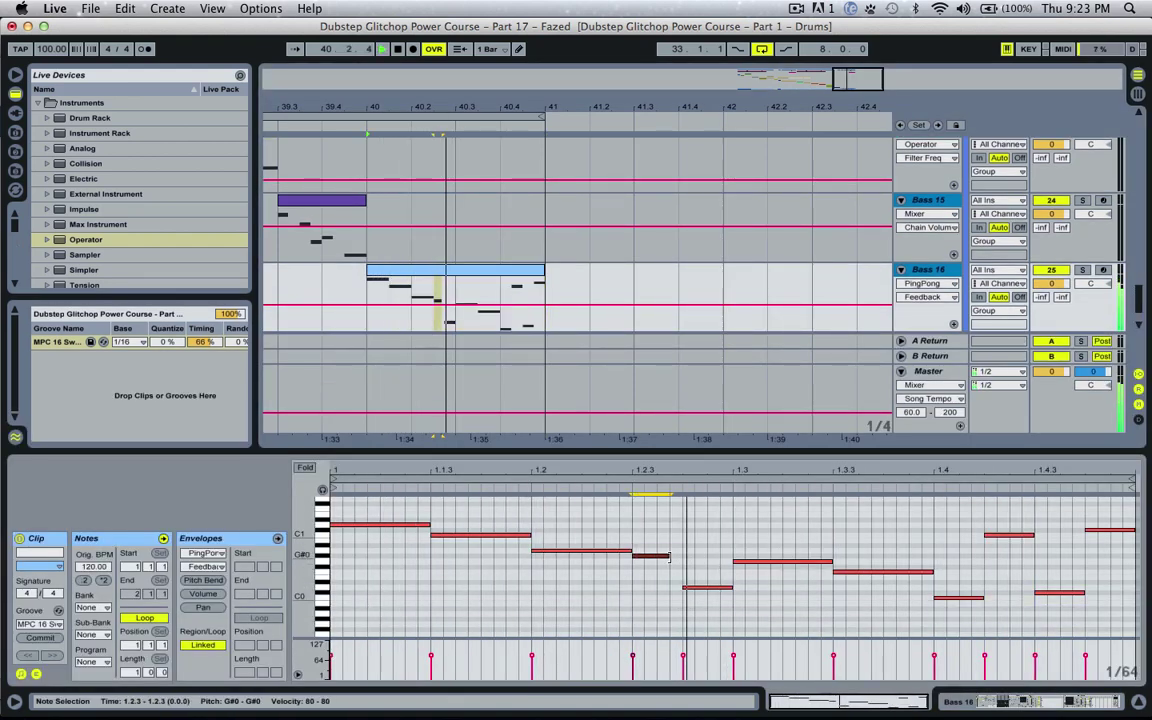
Slightly shorten the D0 note at 1.2.4, the C1 note at 1.4.2 and the last note of the Bass 16 clip.
{"action": "left_click", "coordinate": [731, 588]}
{"action": "key", "text": "space"}
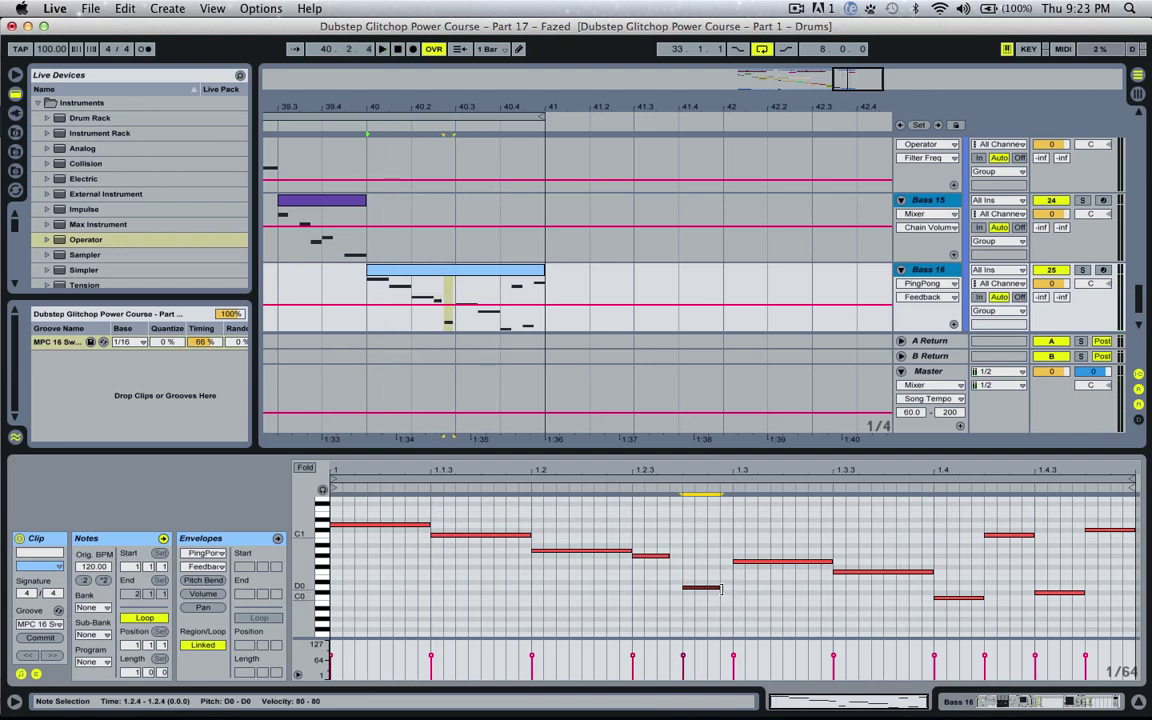
{"action": "key", "text": "space"}
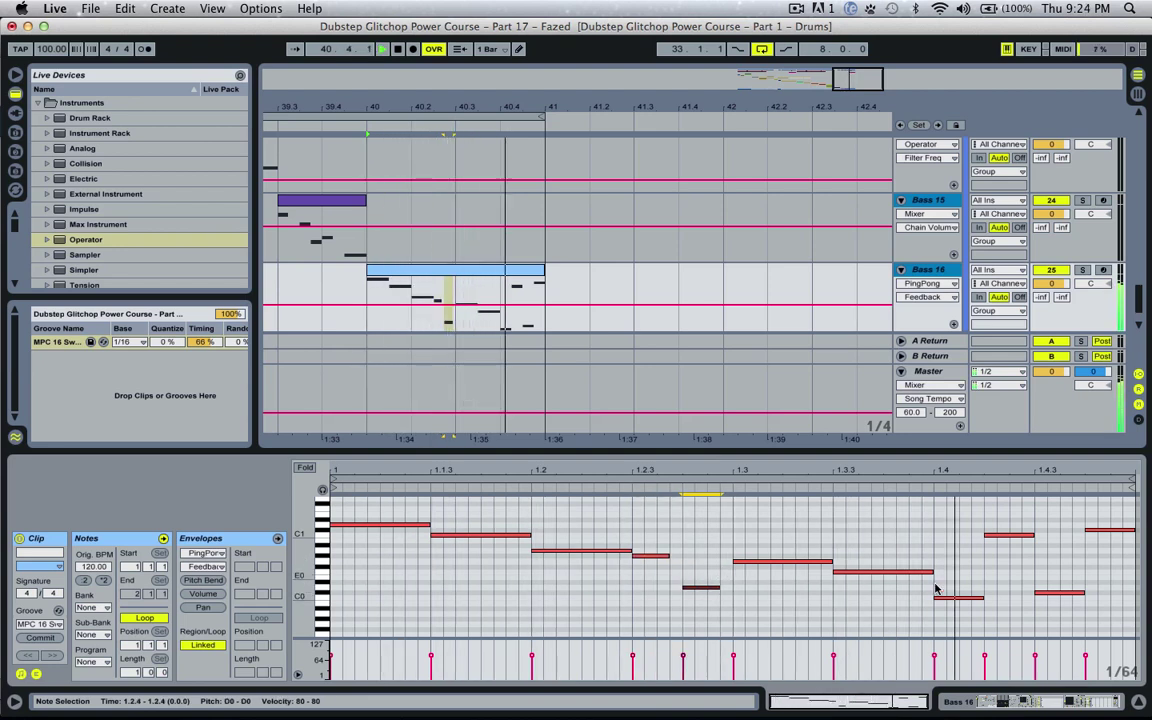
{"action": "left_click", "coordinate": [1120, 530]}
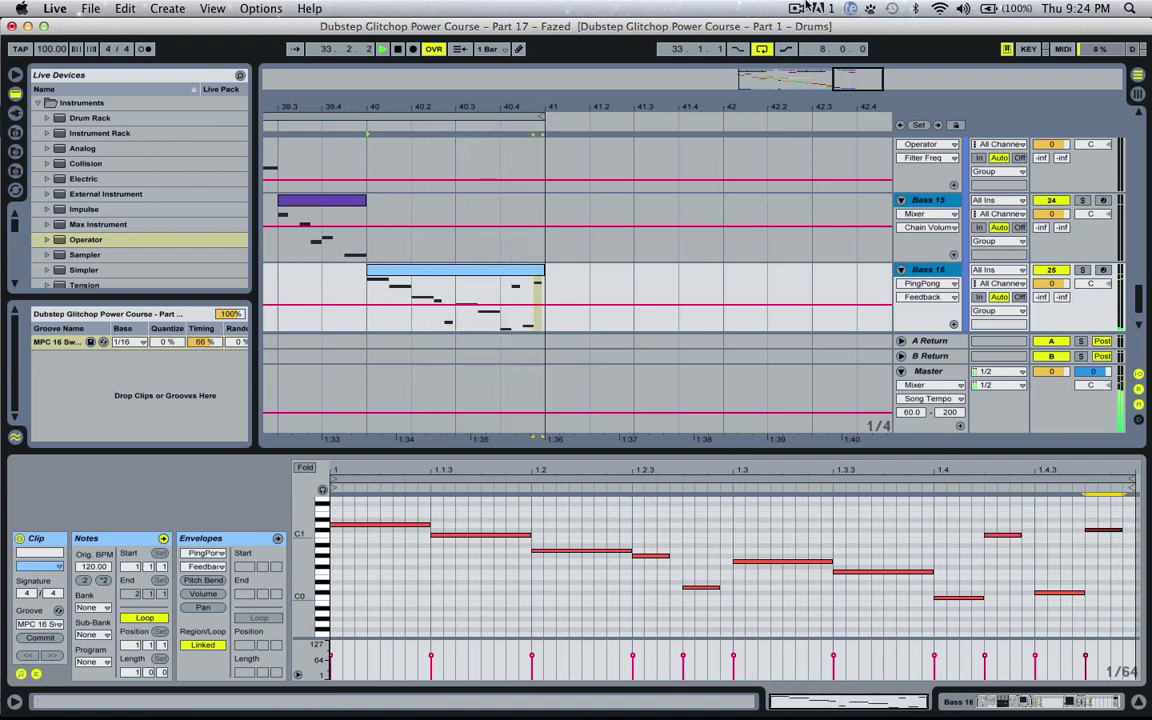
Play the full looped section from bar 33 through the Bass 16 clip.
{"action": "left_click_drag", "start_coordinate": [848, 69], "coordinate": [766, 85]}
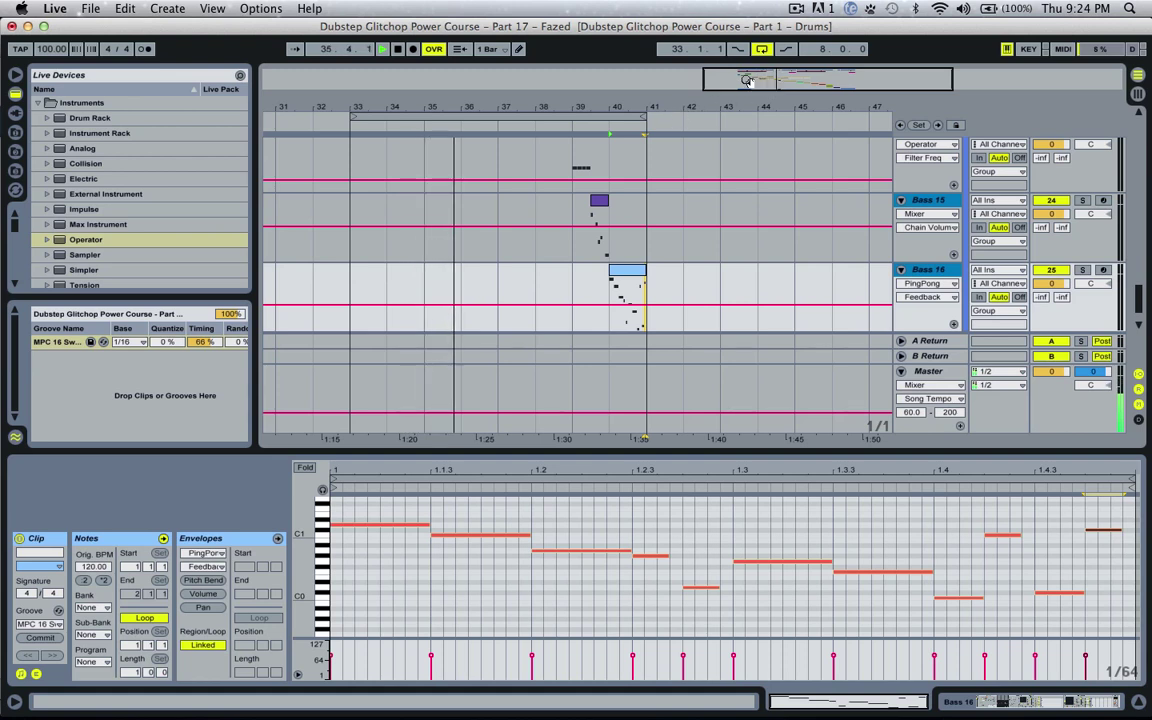
{"action": "left_click_drag", "start_coordinate": [746, 80], "coordinate": [746, 86]}
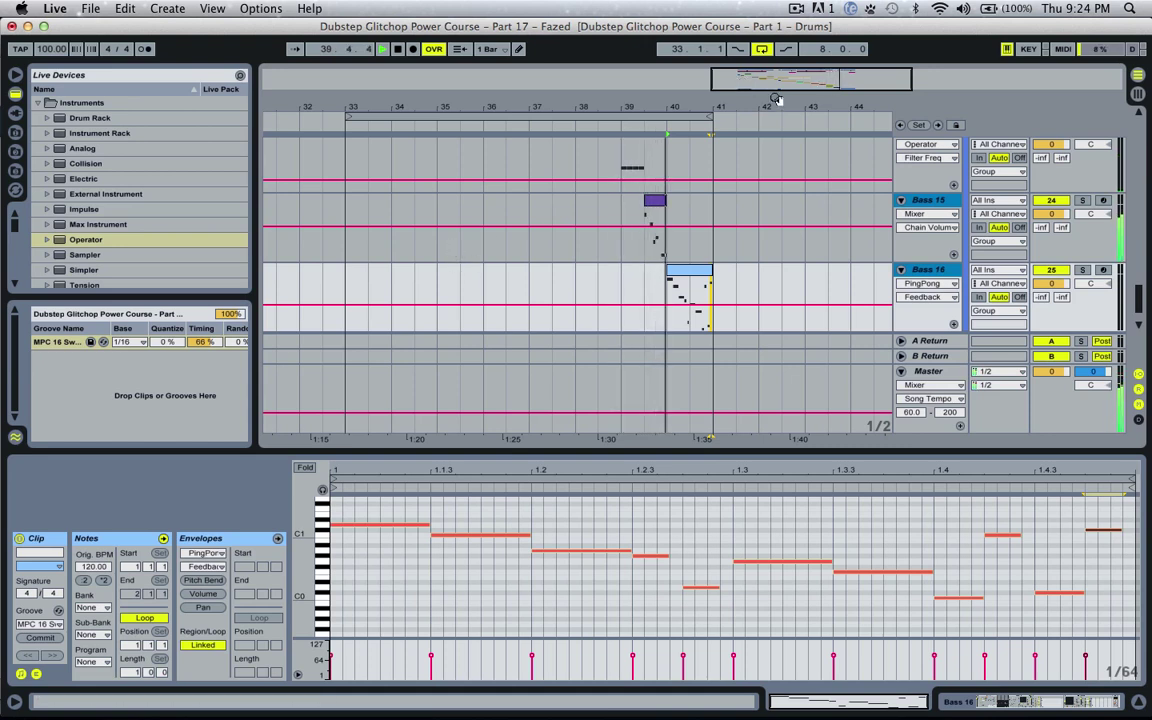
{"action": "left_click_drag", "start_coordinate": [779, 103], "coordinate": [825, 131]}
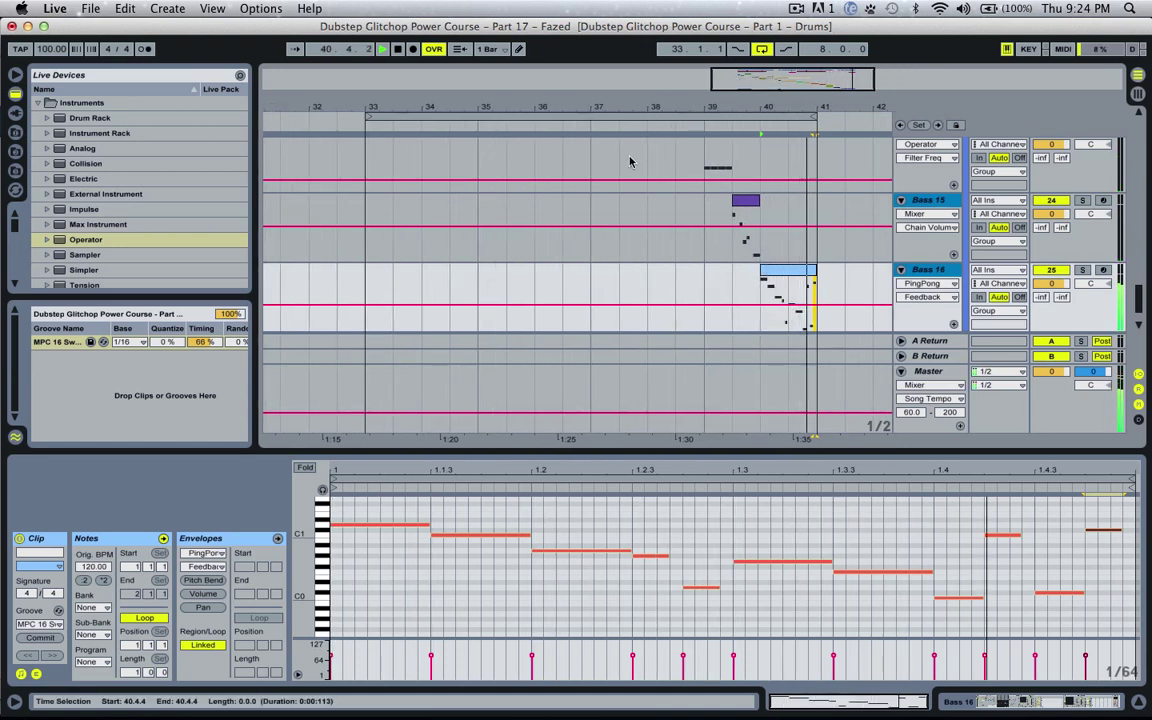
Place the start position at 34.1.1, then solo and arm Bass 5 and play its clip.
{"action": "left_click", "coordinate": [431, 252]}
{"action": "key", "text": "space"}
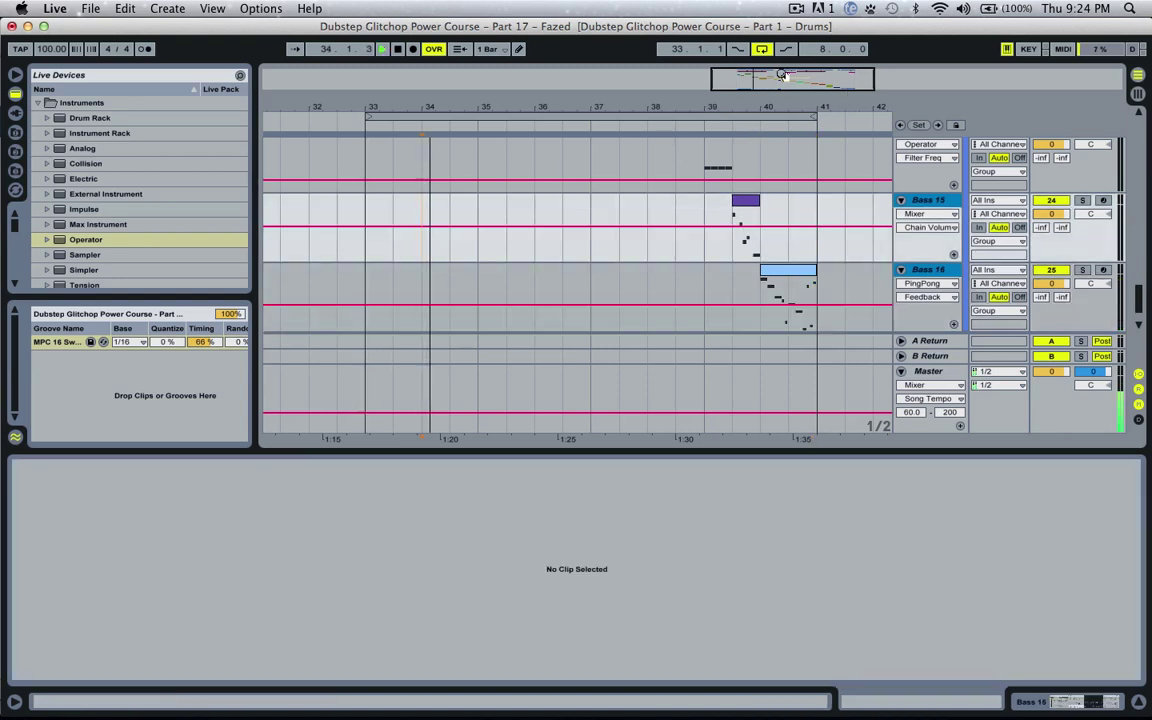
{"action": "left_click_drag", "start_coordinate": [465, 106], "coordinate": [592, 184]}
{"action": "scroll", "coordinate": [599, 249], "scroll_direction": "down", "scroll_amount": 5}
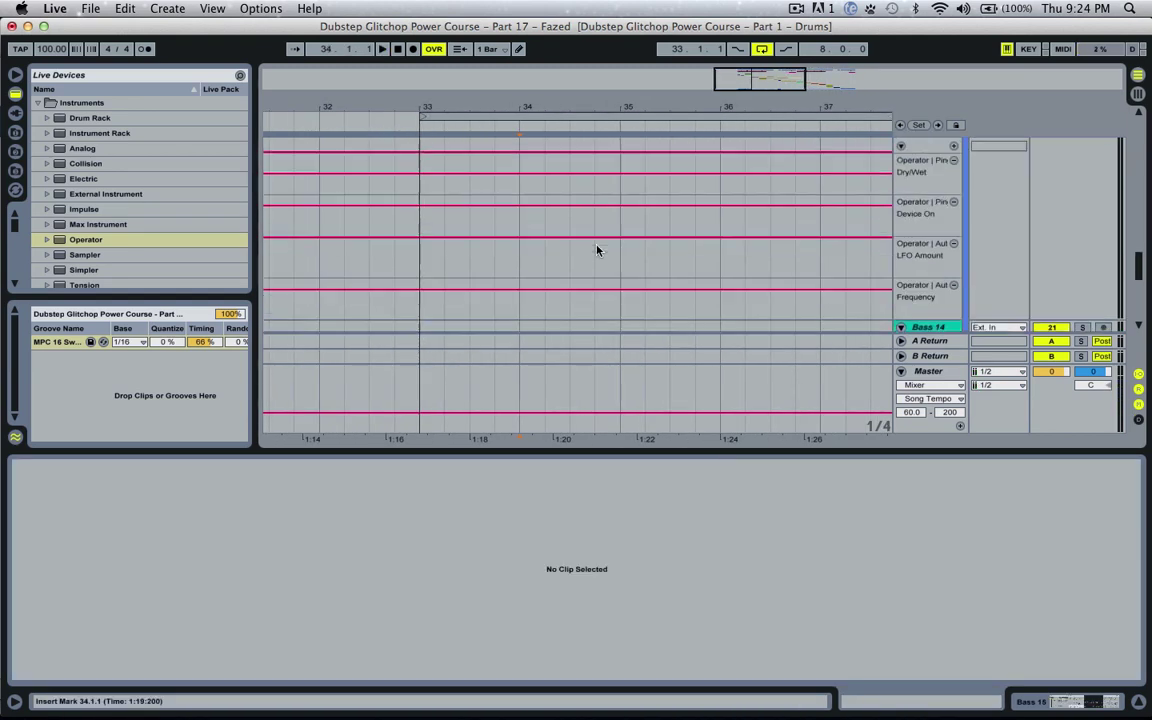
{"action": "scroll", "coordinate": [597, 252], "scroll_direction": "up", "scroll_amount": 10}
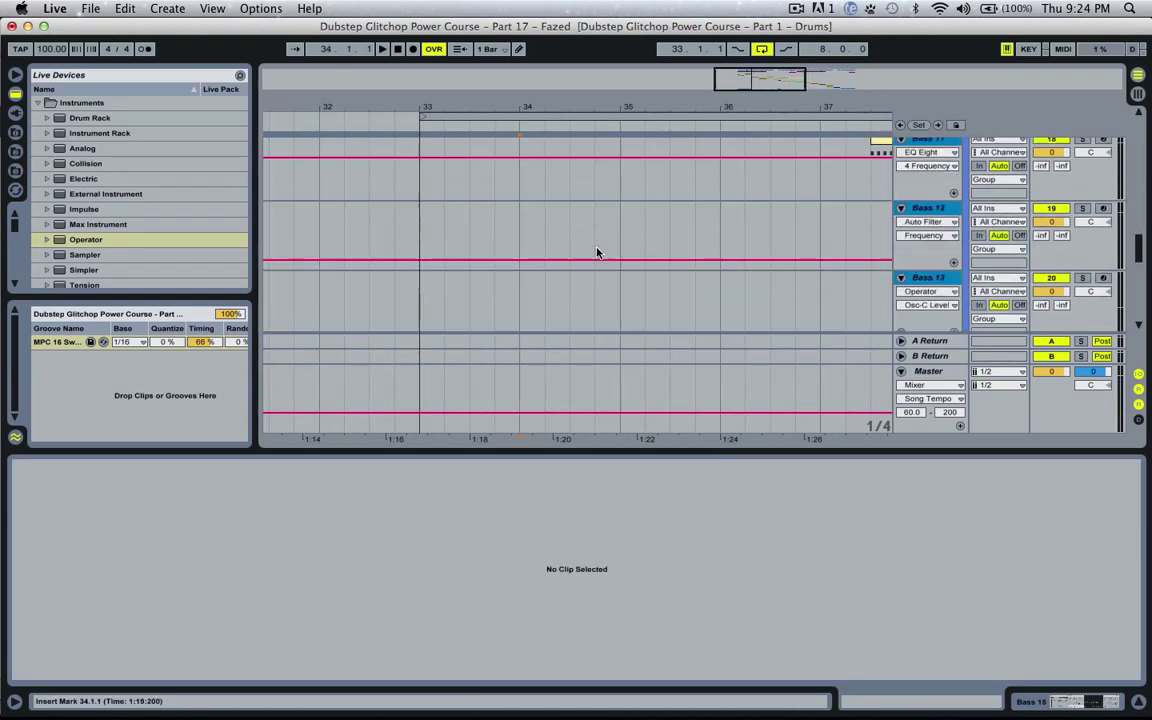
{"action": "left_click", "coordinate": [1017, 247]}
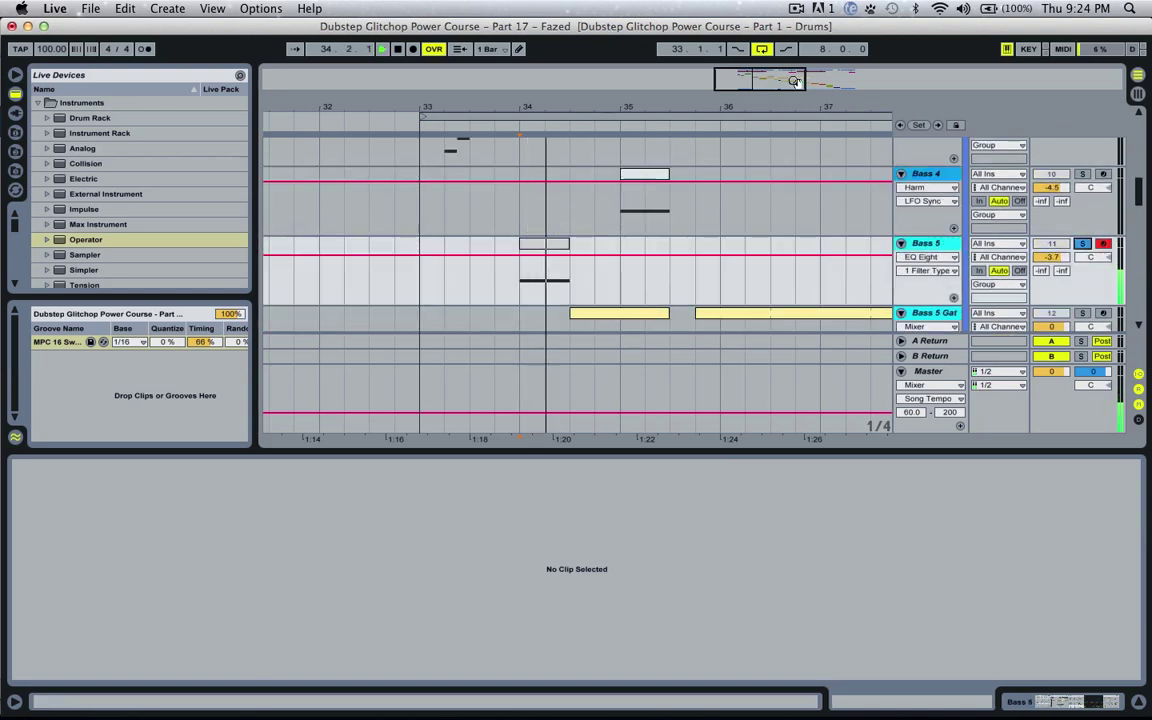
{"action": "left_click_drag", "start_coordinate": [792, 79], "coordinate": [762, 84]}
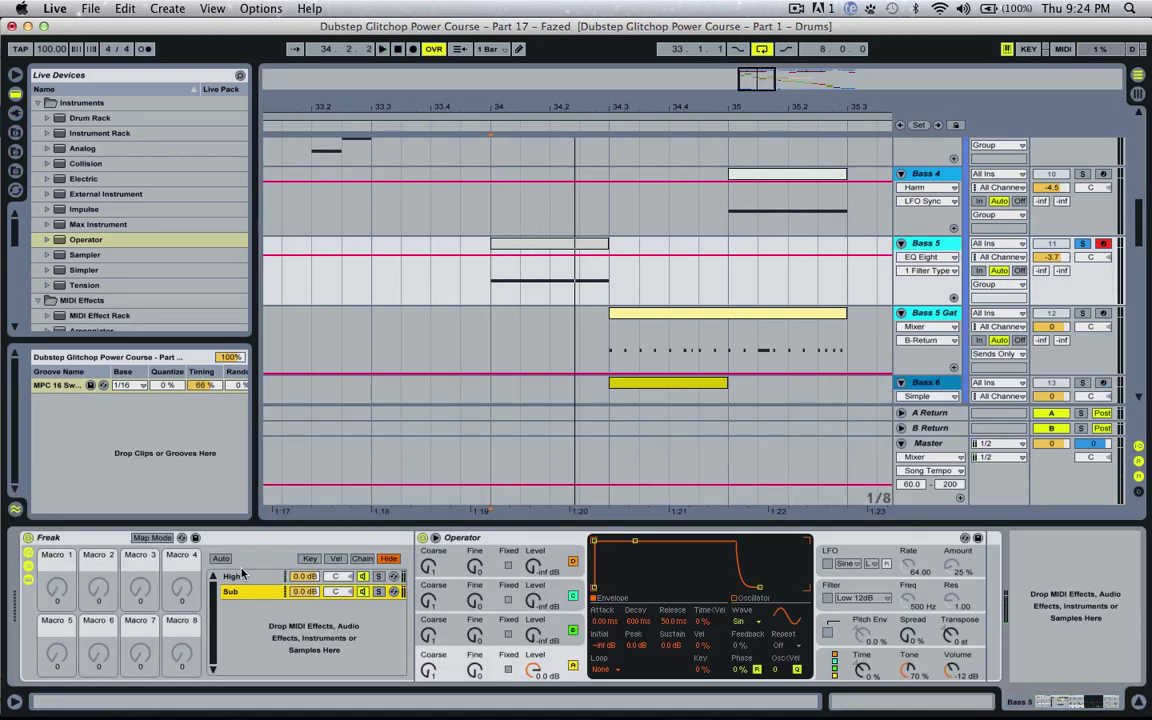
In the Operator of Bass 5's High chain, set oscillator B's coarse tuning to 10 and turn the filter off.
{"action": "left_click", "coordinate": [241, 576]}
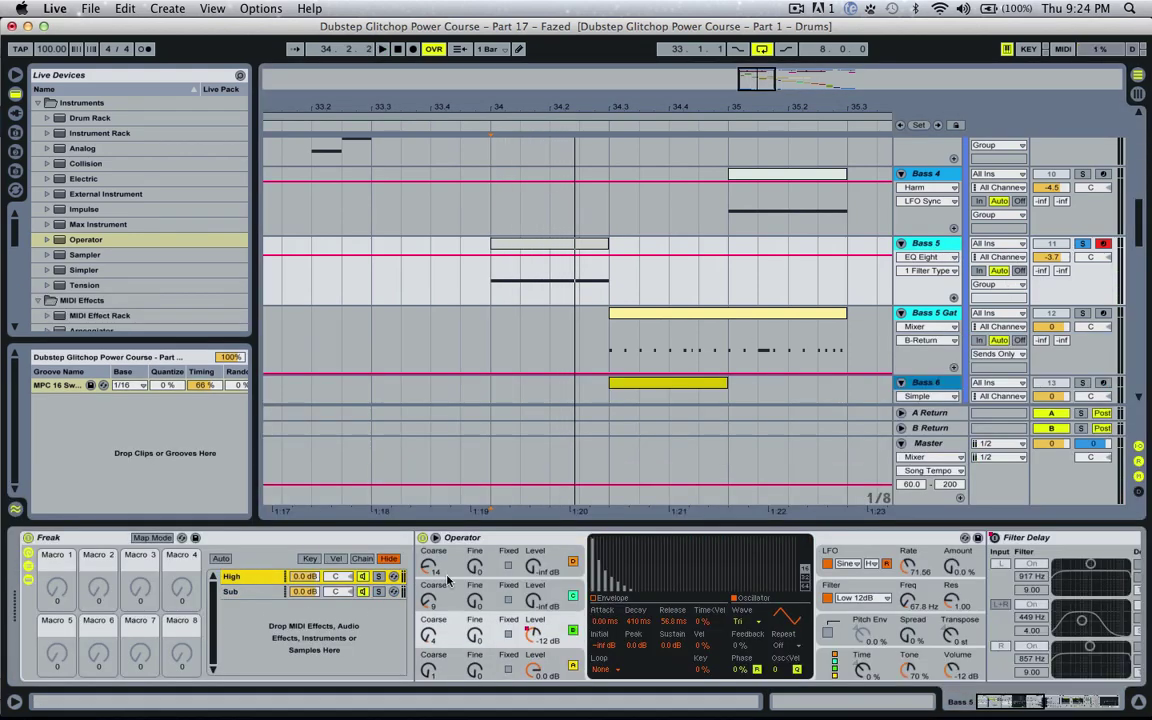
{"action": "left_click", "coordinate": [440, 636]}
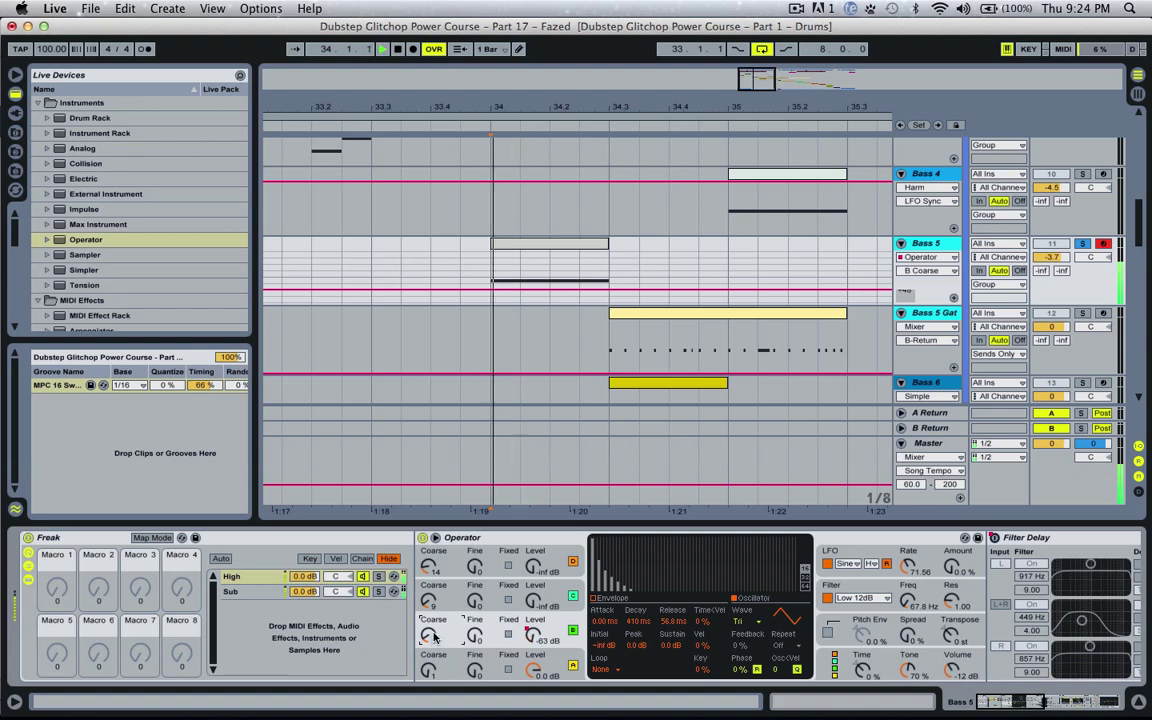
{"action": "left_click", "coordinate": [828, 598]}
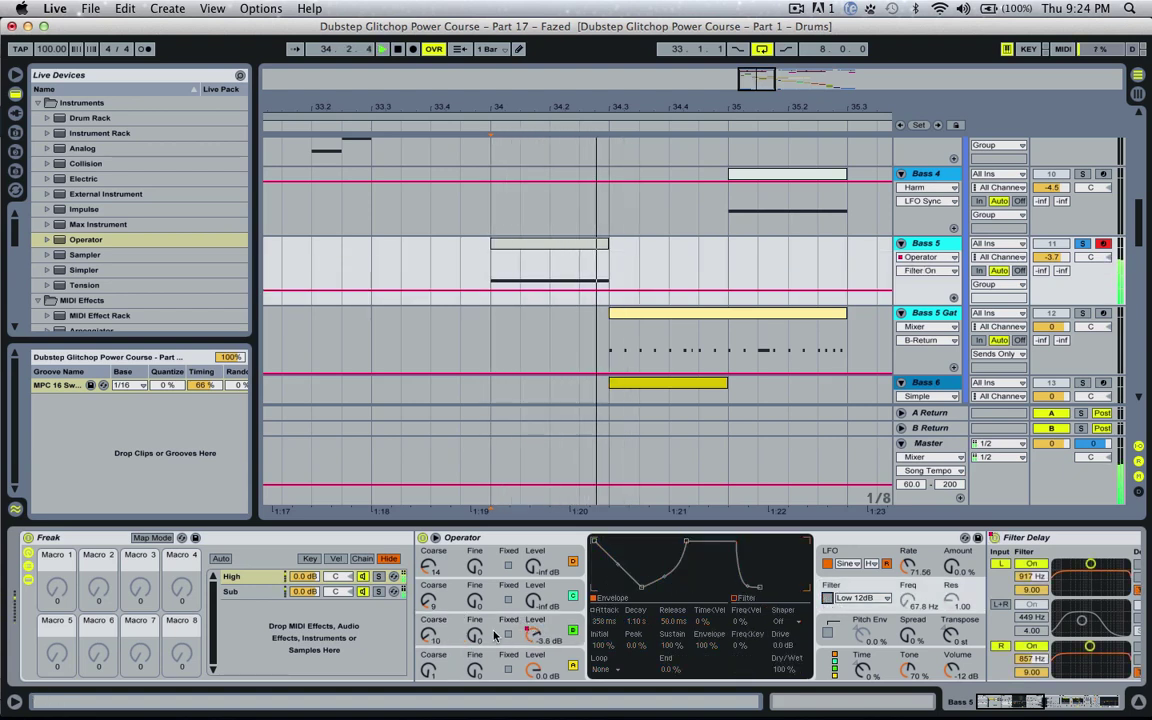
Set oscillator C to coarse 13 and level -9.7 dB, and change oscillator B's waveform to Sin 4.
{"action": "left_click_drag", "start_coordinate": [531, 600], "coordinate": [528, 592]}
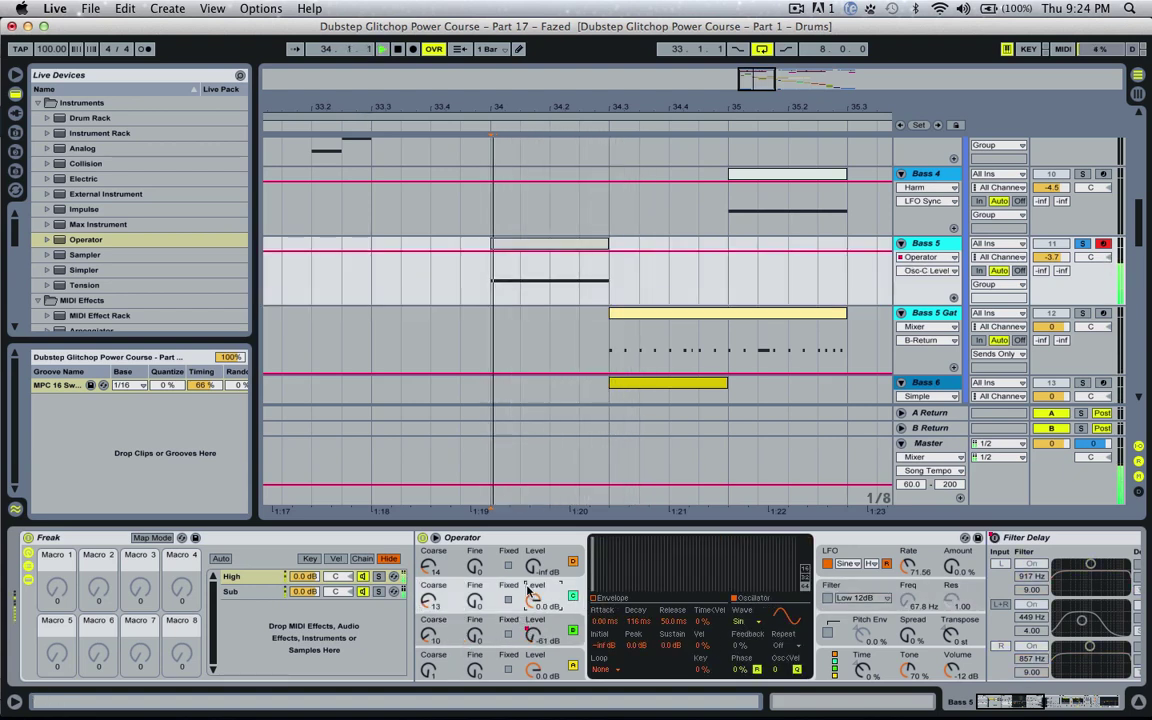
{"action": "left_click_drag", "start_coordinate": [531, 598], "coordinate": [535, 611]}
{"action": "left_click", "coordinate": [553, 628]}
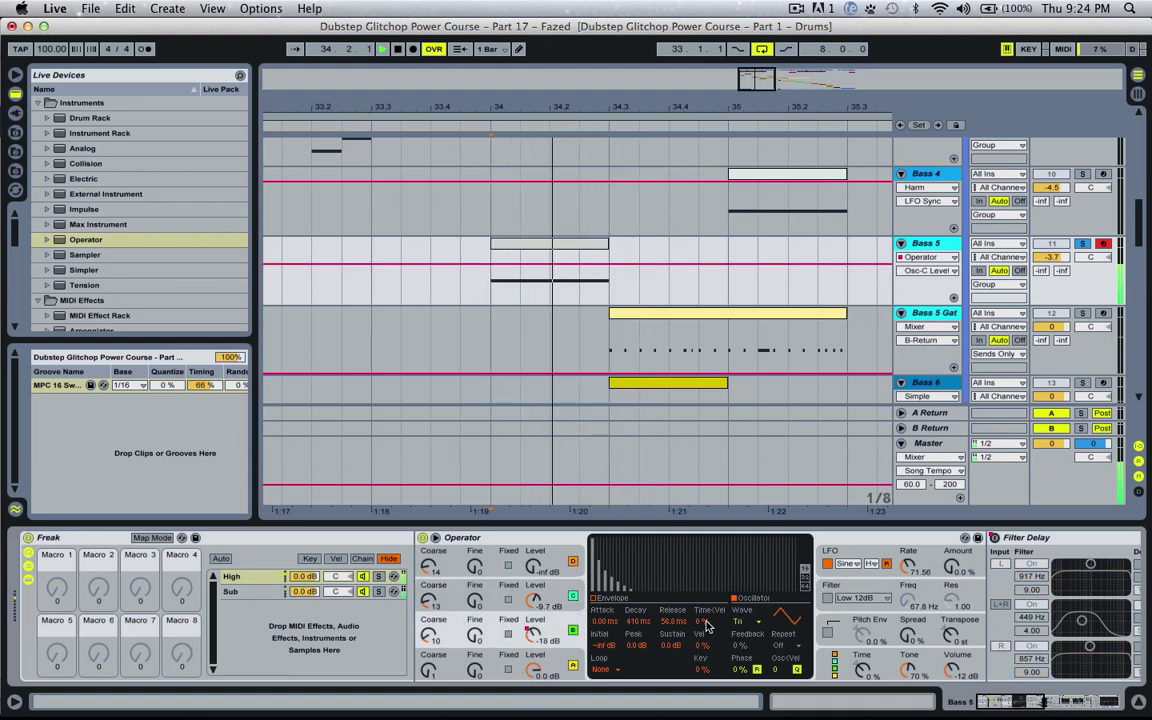
{"action": "left_click", "coordinate": [746, 621]}
{"action": "left_click", "coordinate": [760, 359]}
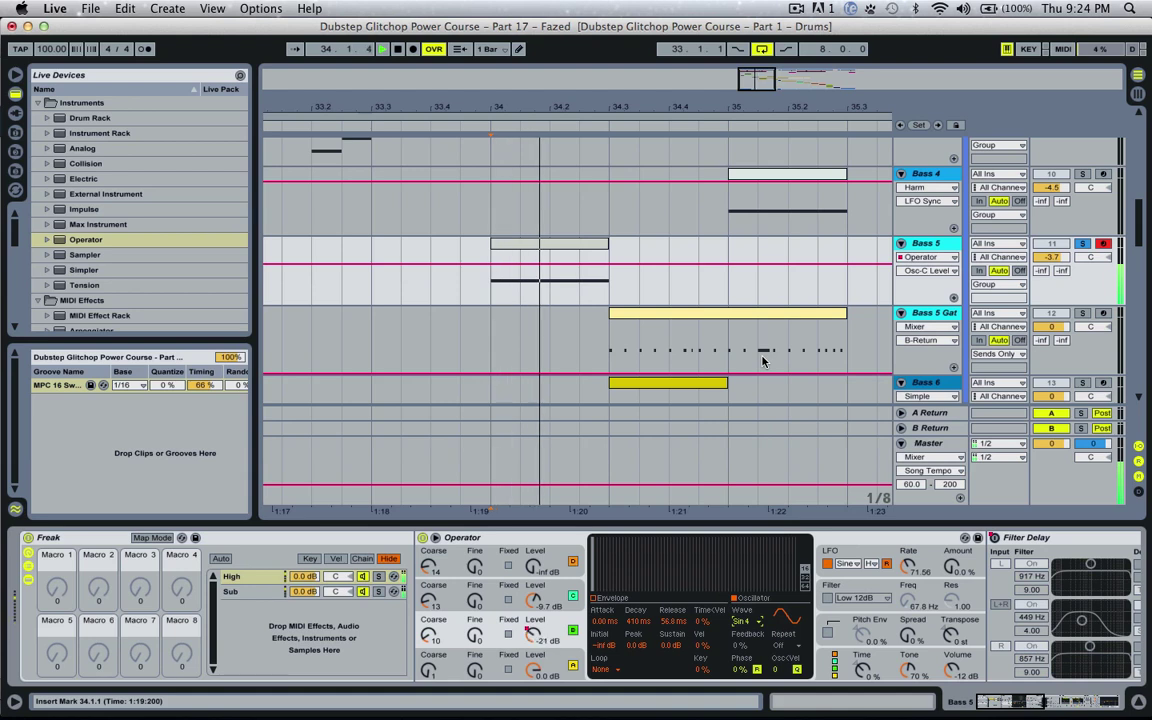
Change oscillator A's waveform to Sin 4 and audition the Bass 5 clip.
{"action": "left_click", "coordinate": [474, 669]}
{"action": "key", "text": "space"}
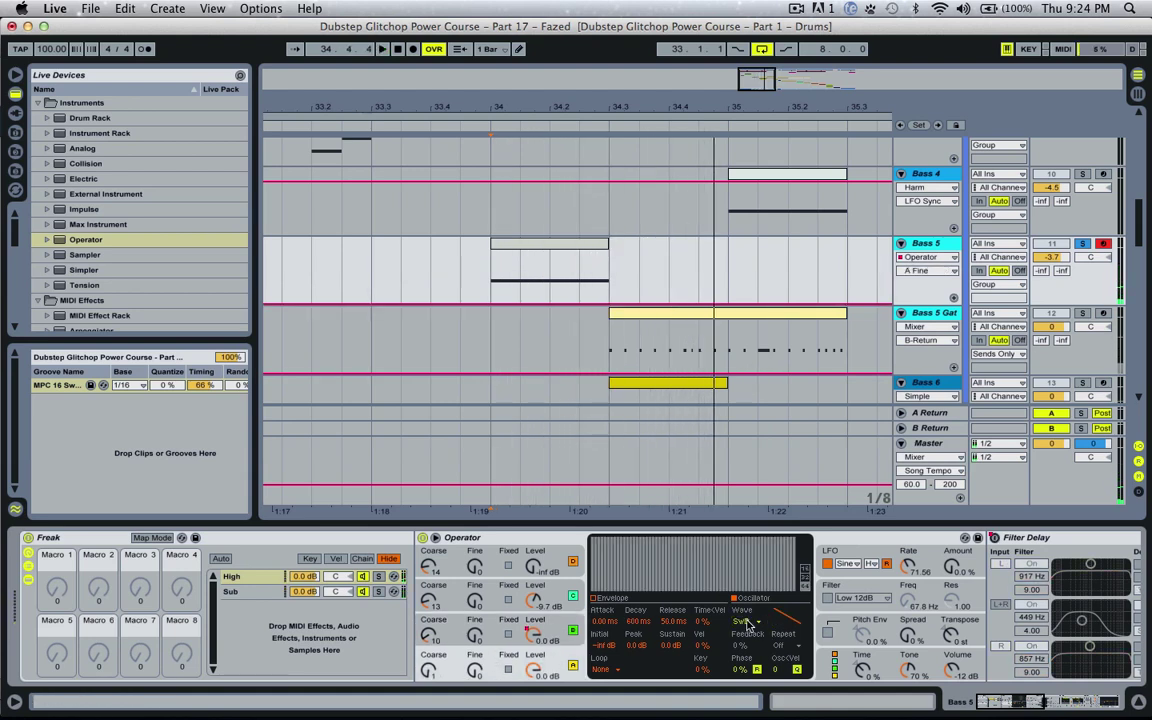
{"action": "left_click", "coordinate": [746, 622]}
{"action": "left_click", "coordinate": [746, 358]}
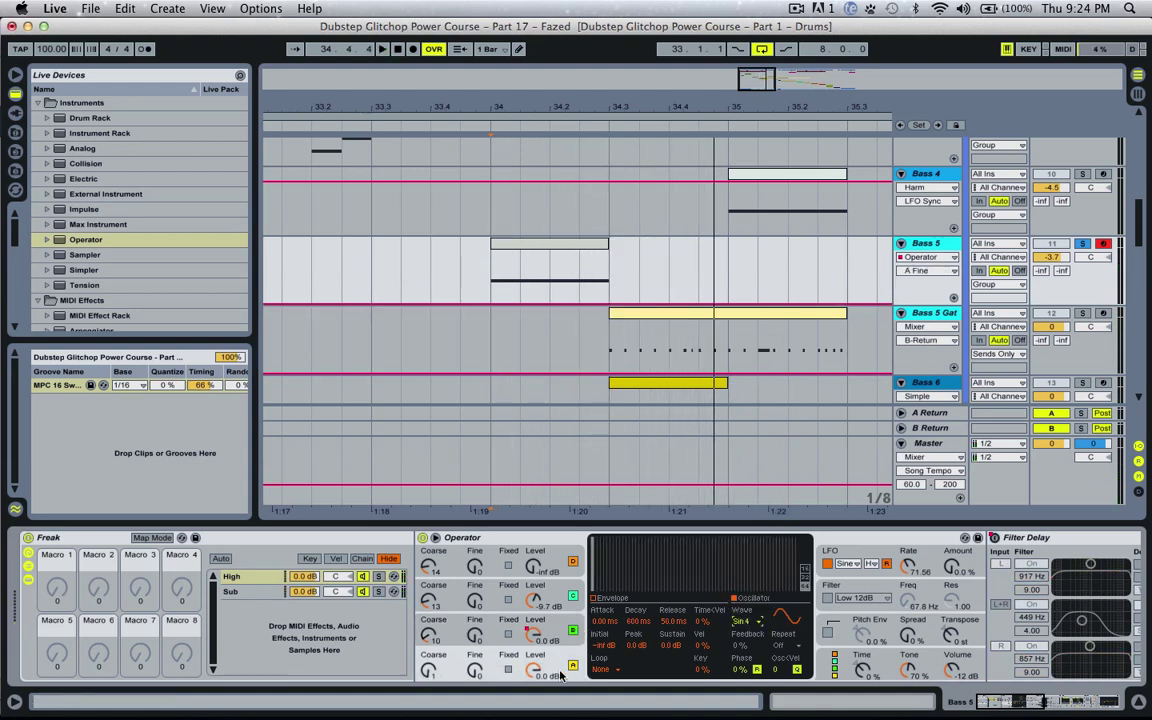
{"action": "key", "text": "space"}
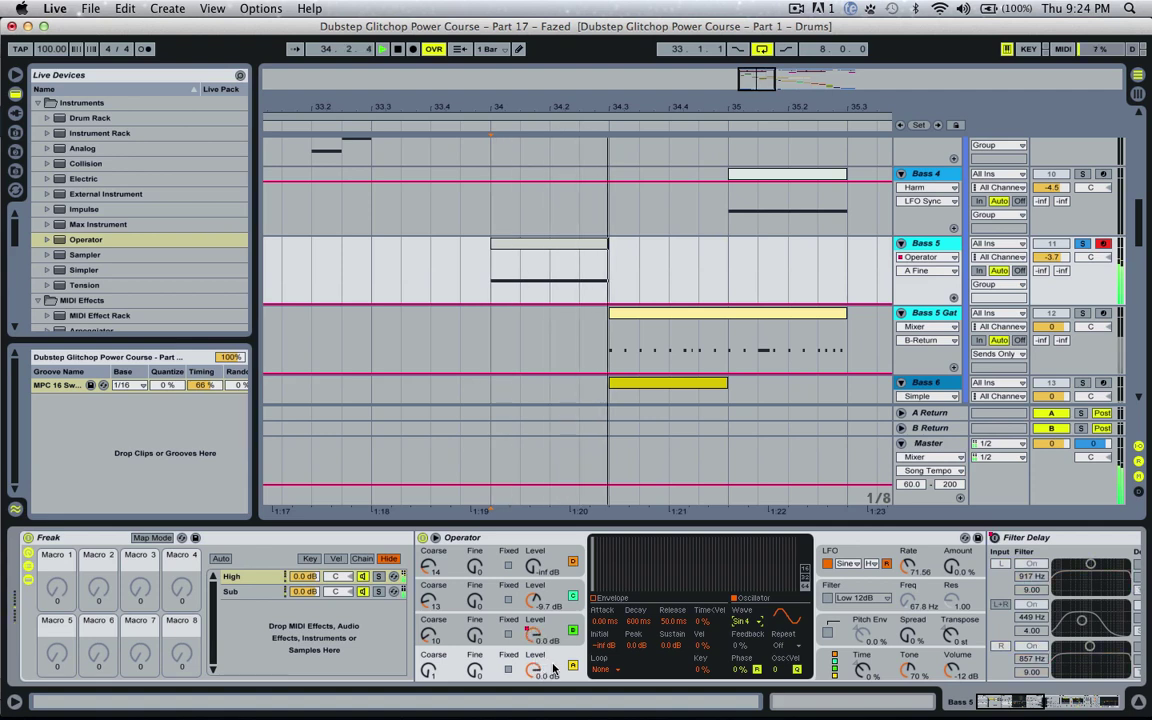
{"action": "key", "text": "space"}
{"action": "key", "text": "space"}
Lower oscillator B's coarse tuning to 0.5 while replaying the Bass 5 clip.
{"action": "left_click_drag", "start_coordinate": [429, 632], "coordinate": [429, 676]}
{"action": "key", "text": "space"}
{"action": "key", "text": "space"}
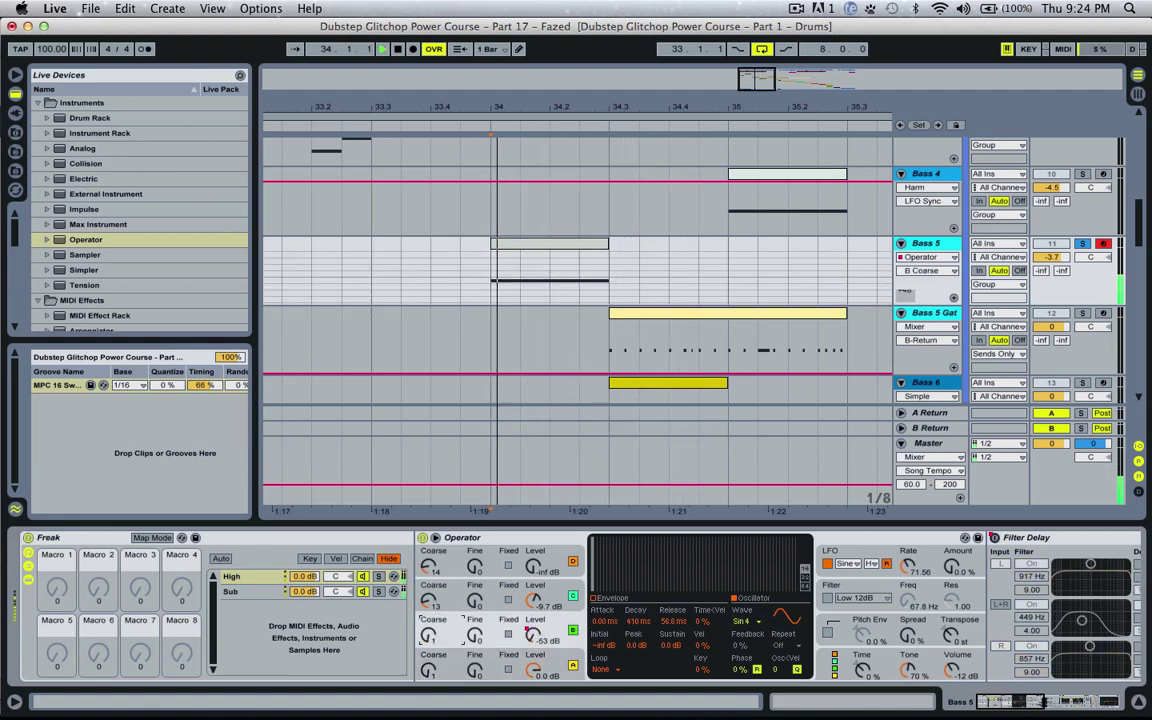
{"action": "mouse_move", "coordinate": [429, 632]}
{"action": "left_mouse_down"}
{"action": "mouse_move", "coordinate": [429, 616]}
{"action": "mouse_move", "coordinate": [429, 648]}
{"action": "left_mouse_up"}
{"action": "key", "text": "space"}
{"action": "key", "text": "space"}
{"action": "key", "text": "space"}
{"action": "key", "text": "space"}
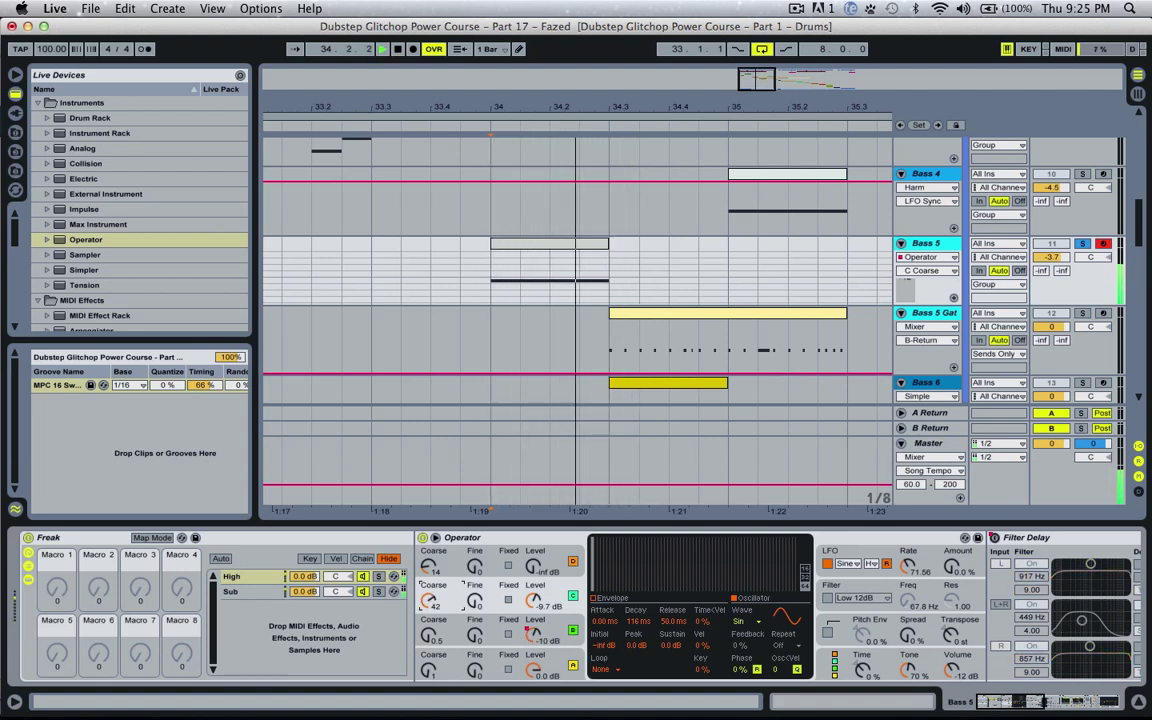
Set oscillator C to coarse 26 and level -26 dB while replaying the Bass 5 clip.
{"action": "left_click_drag", "start_coordinate": [429, 600], "coordinate": [429, 630]}
{"action": "key", "text": "space"}
{"action": "key", "text": "space"}
{"action": "key", "text": "space"}
{"action": "key", "text": "space"}
{"action": "left_click_drag", "start_coordinate": [534, 600], "coordinate": [534, 650]}
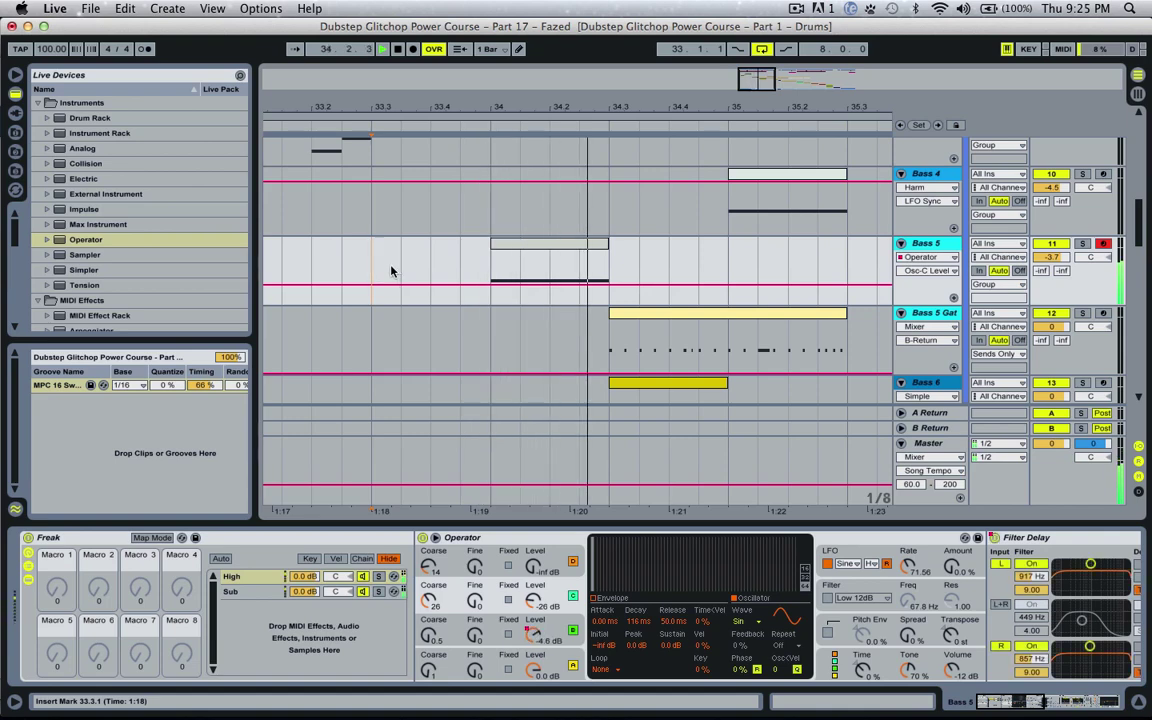
Draw a pitch bend envelope in the Bass 5 clip that falls from maximum at the start to centre at the end.
{"action": "left_click", "coordinate": [506, 248]}
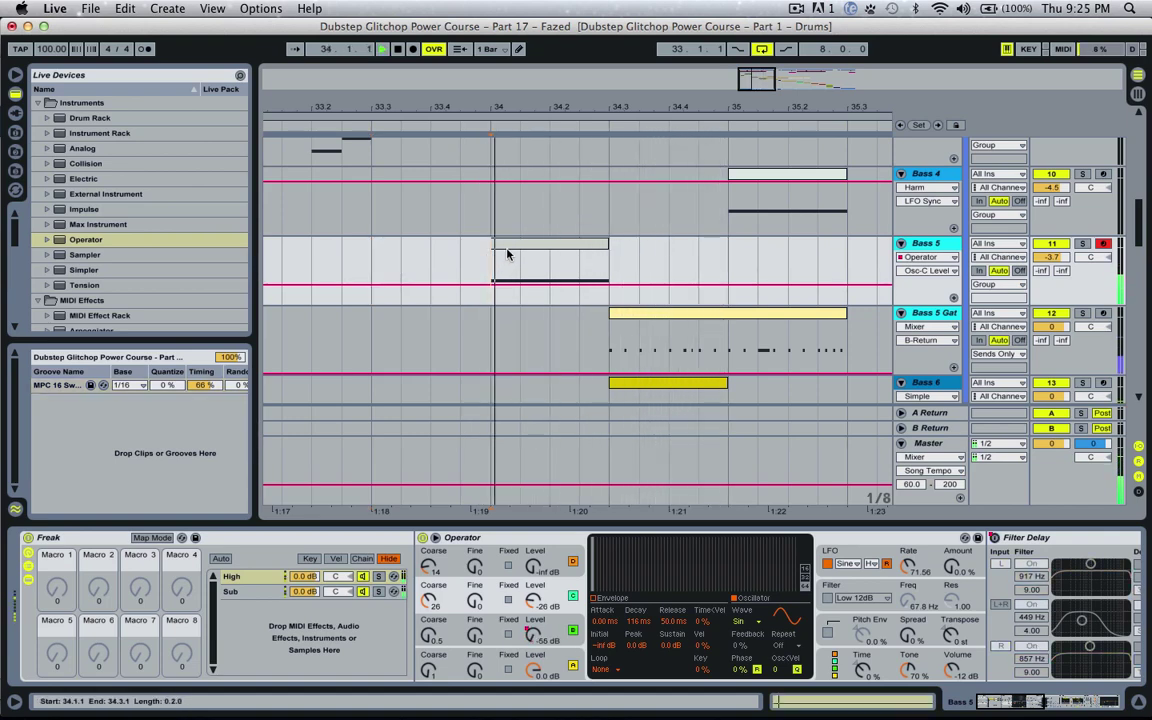
{"action": "double_click", "coordinate": [567, 246]}
{"action": "left_click", "coordinate": [201, 580]}
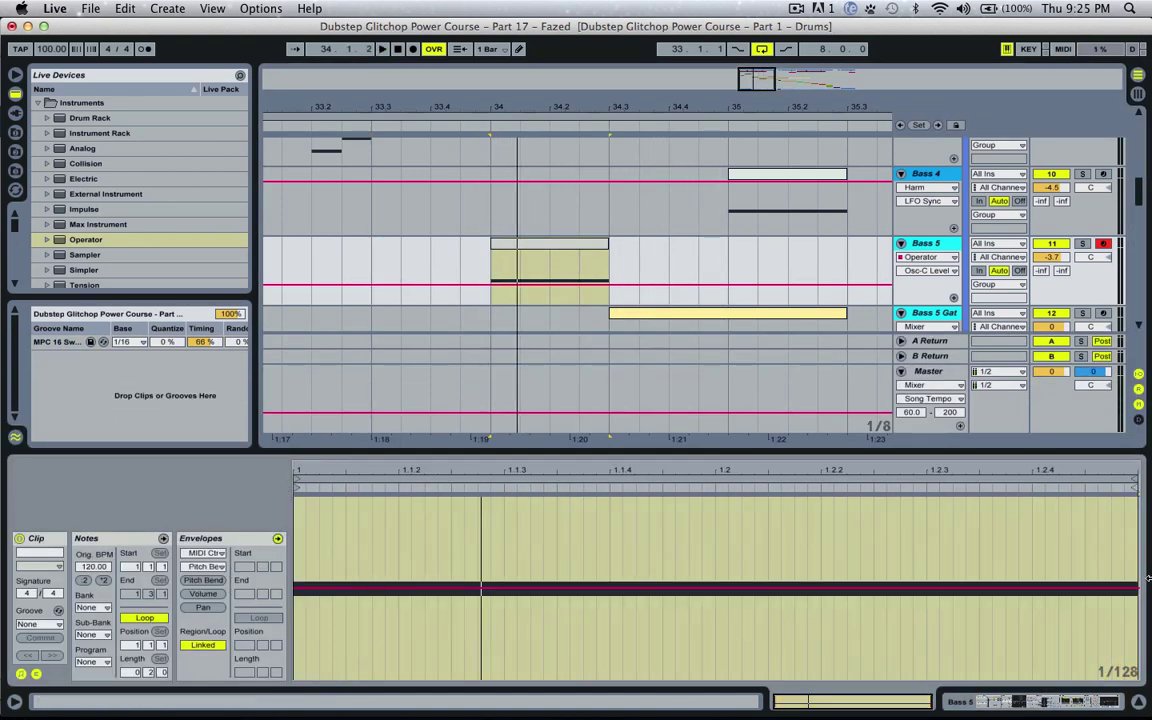
{"action": "double_click", "coordinate": [1132, 589]}
{"action": "left_click_drag", "start_coordinate": [294, 588], "coordinate": [295, 492]}
{"action": "key", "text": "space"}
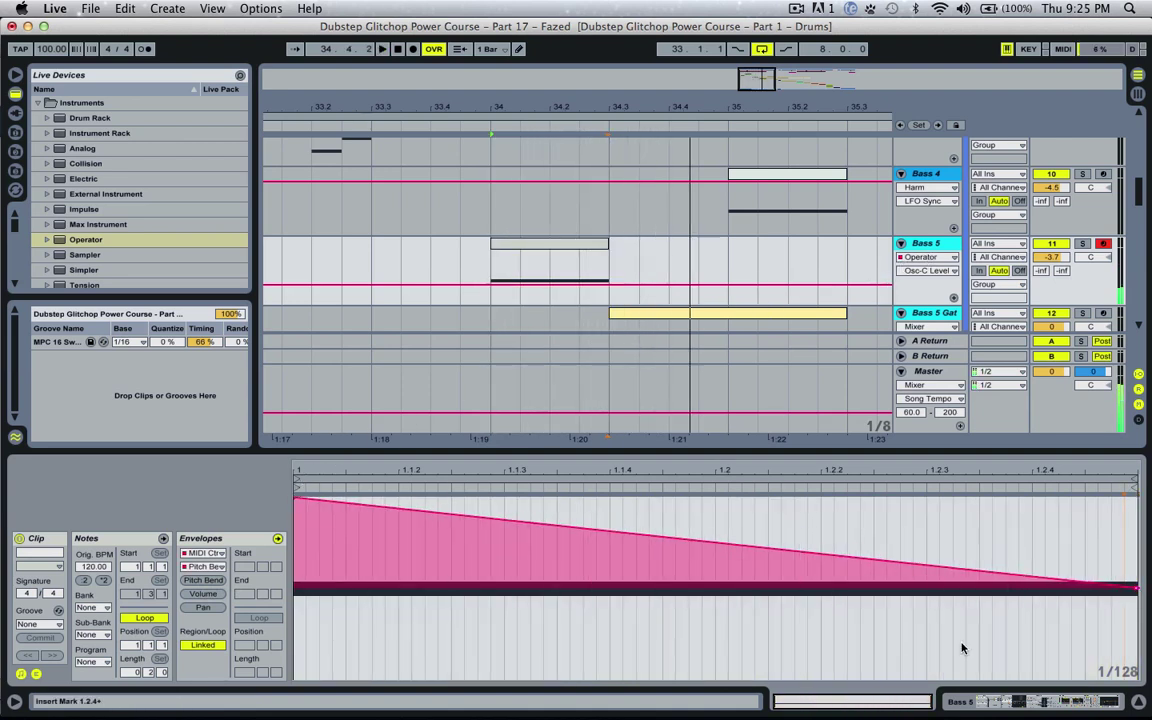
Pull the pitch bend ramp down to centre at about 1.2.3 and set the High Operator's pitch bend range to +24 st.
{"action": "key", "text": "space"}
{"action": "left_click_drag", "start_coordinate": [948, 572], "coordinate": [956, 588]}
{"action": "key", "text": "space"}
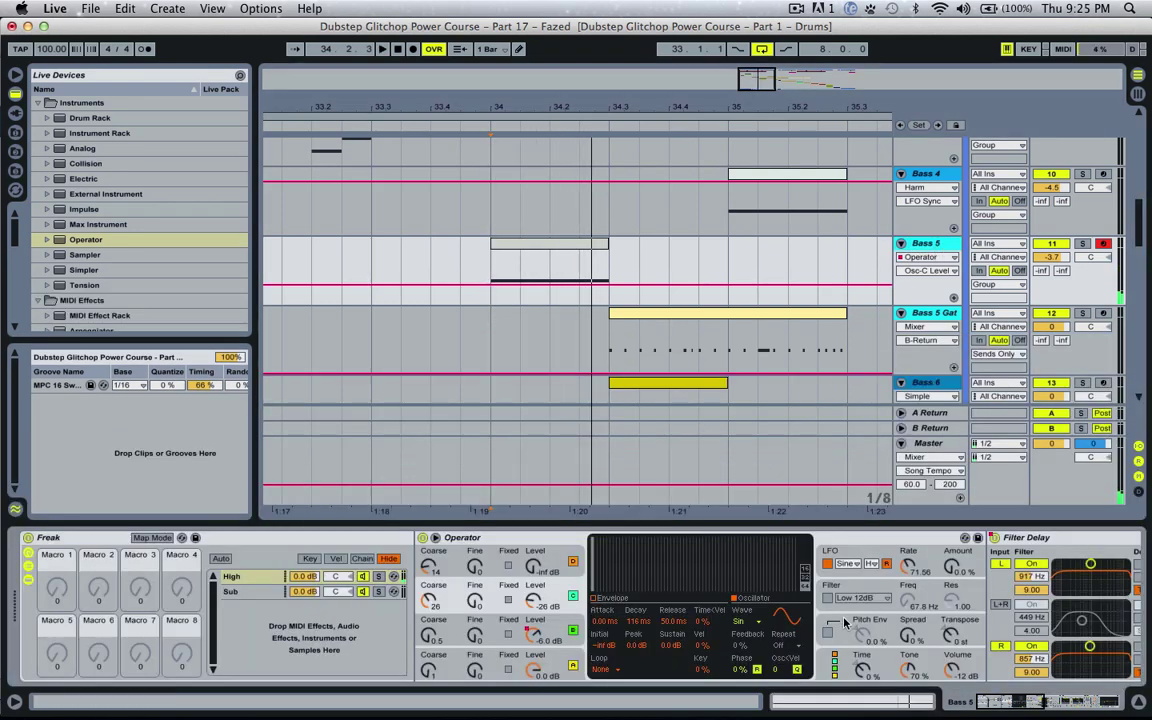
{"action": "left_click", "coordinate": [845, 657]}
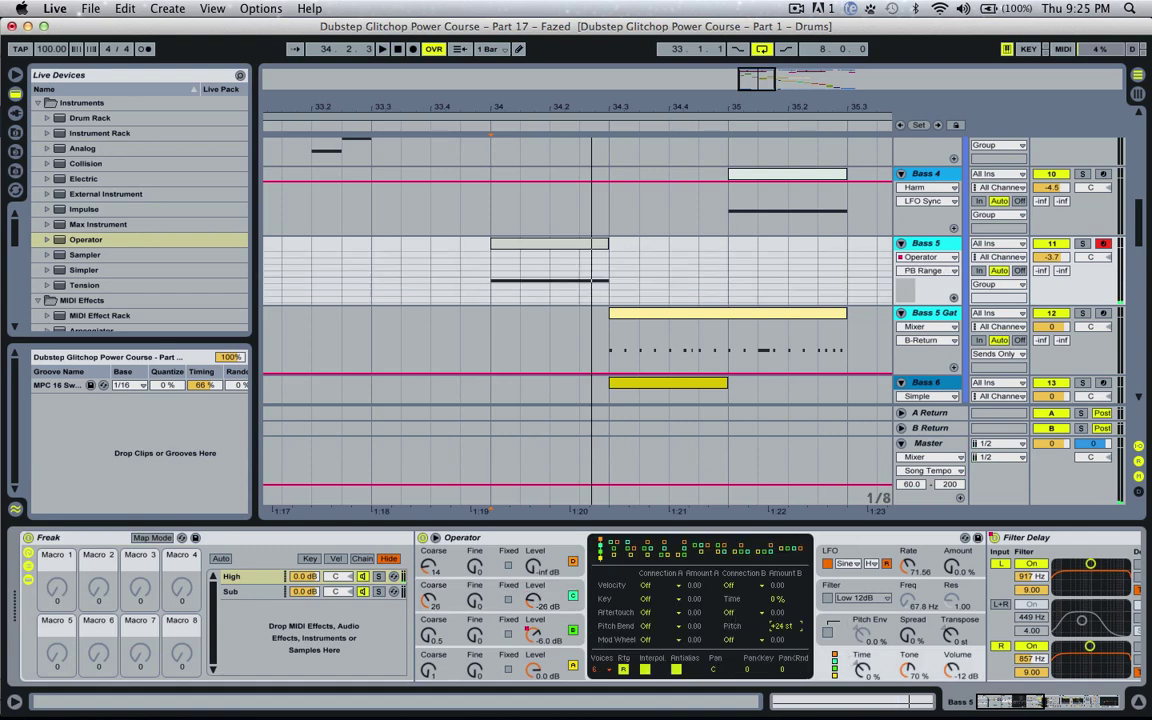
Extend the Bass 5 clip's pitch bend ramp to fall to -8192 at the clip's end and replay the clip.
{"action": "key", "text": "space"}
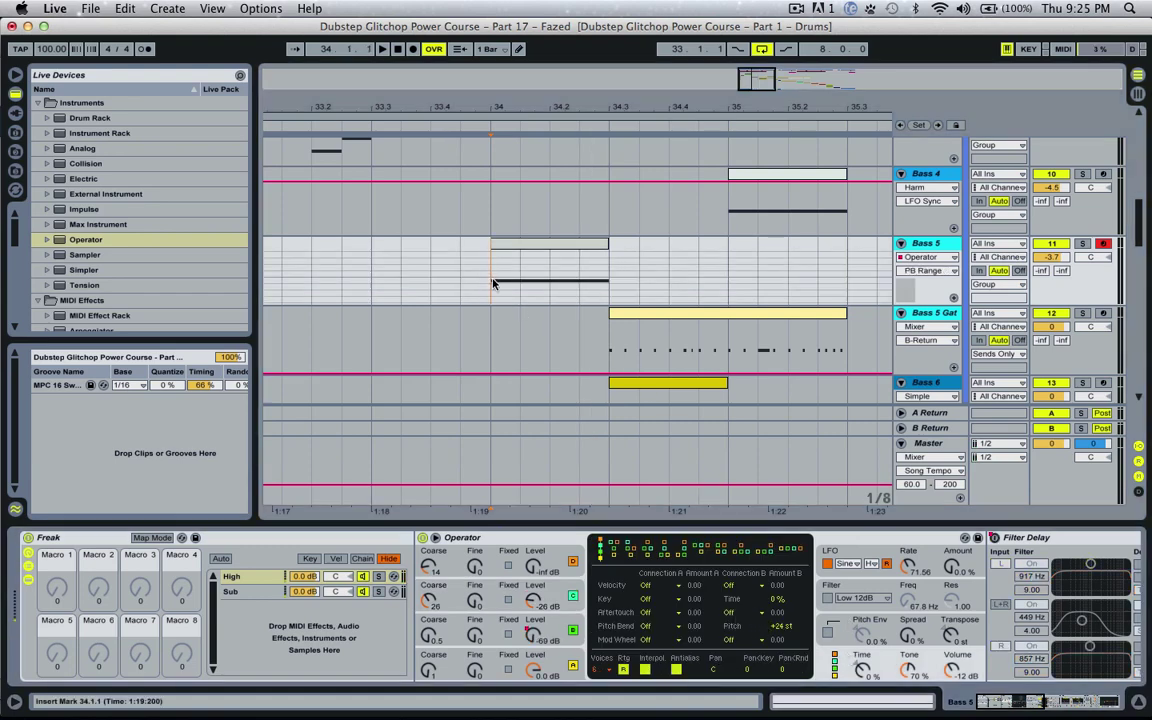
{"action": "left_click_drag", "start_coordinate": [494, 283], "coordinate": [610, 281]}
{"action": "left_click", "coordinate": [203, 580]}
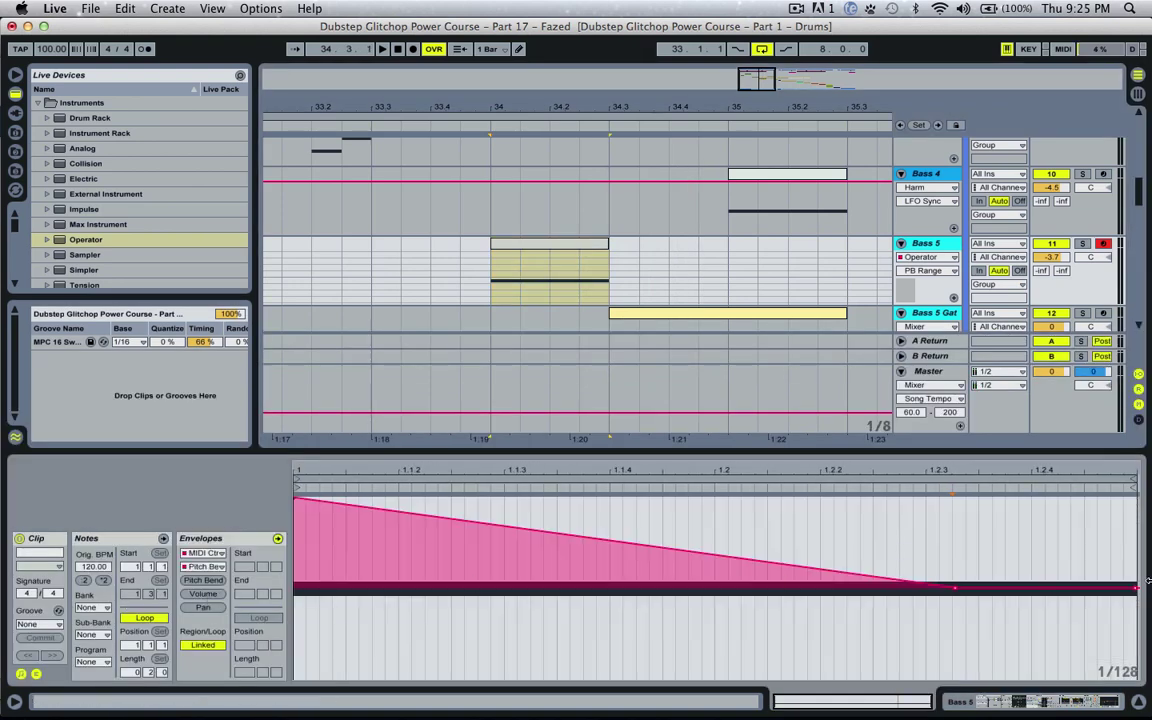
{"action": "left_click_drag", "start_coordinate": [952, 596], "coordinate": [1135, 683]}
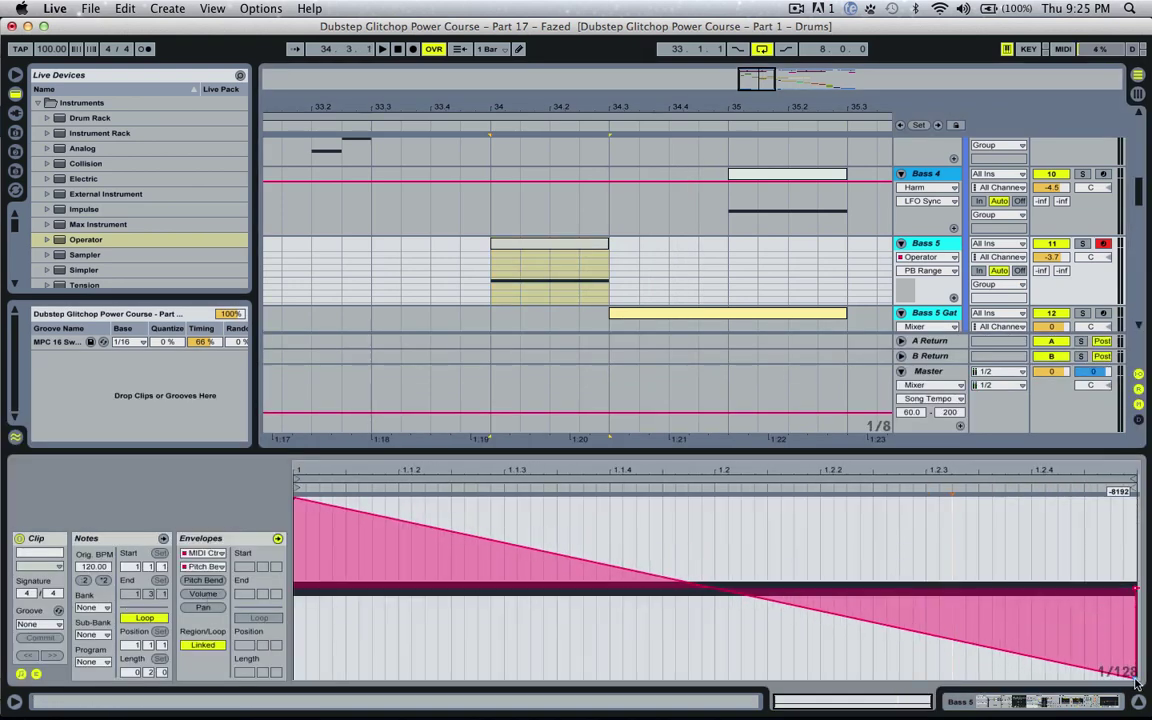
{"action": "key", "text": "space"}
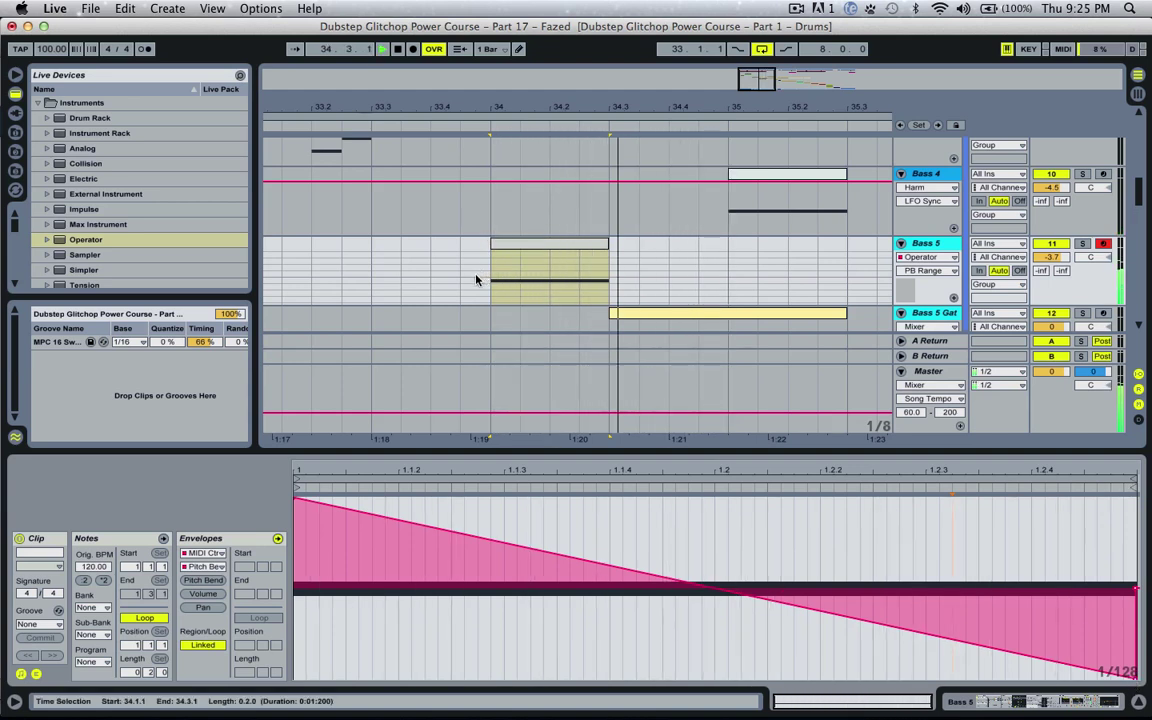
{"action": "left_click", "coordinate": [376, 282]}
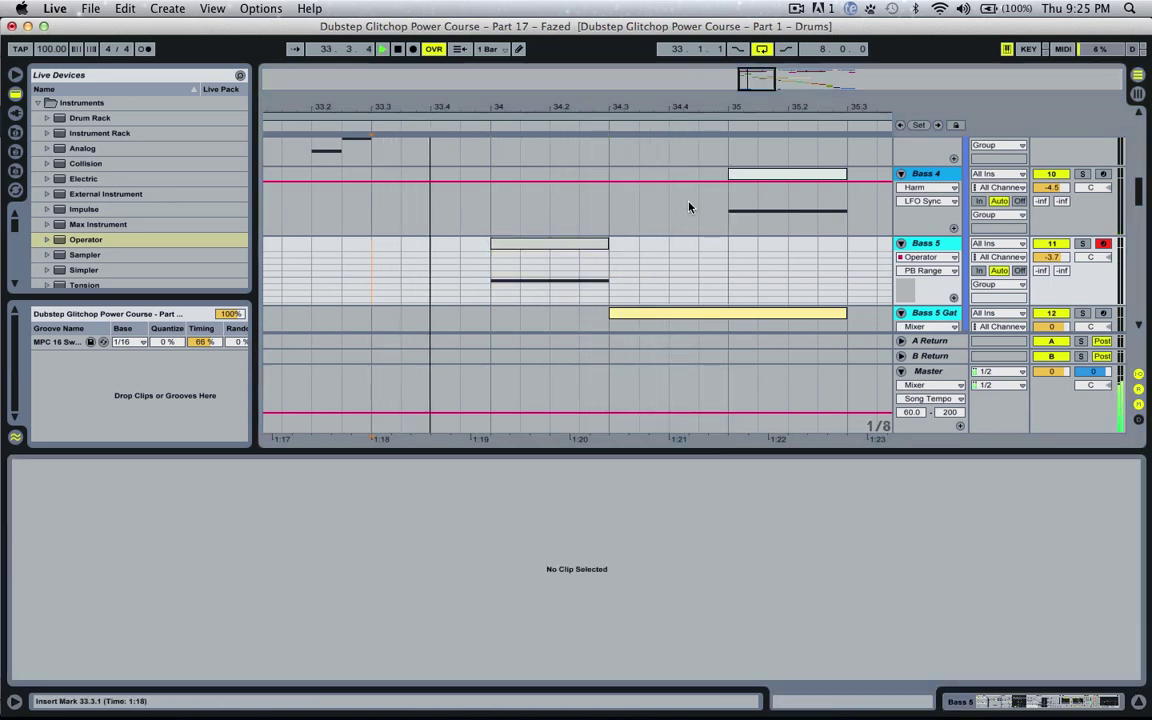
{"action": "left_click", "coordinate": [532, 270]}
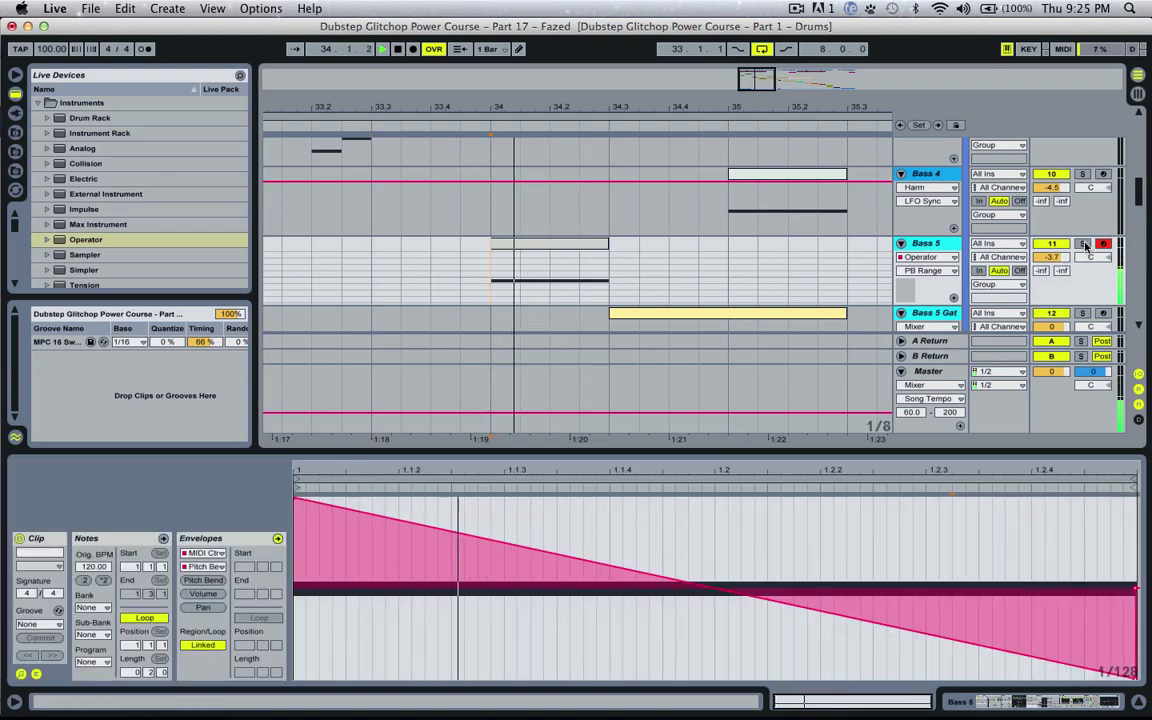
Solo Bass 5 and add another Operator chain named Start to the Freak rack.
{"action": "left_click", "coordinate": [1083, 244]}
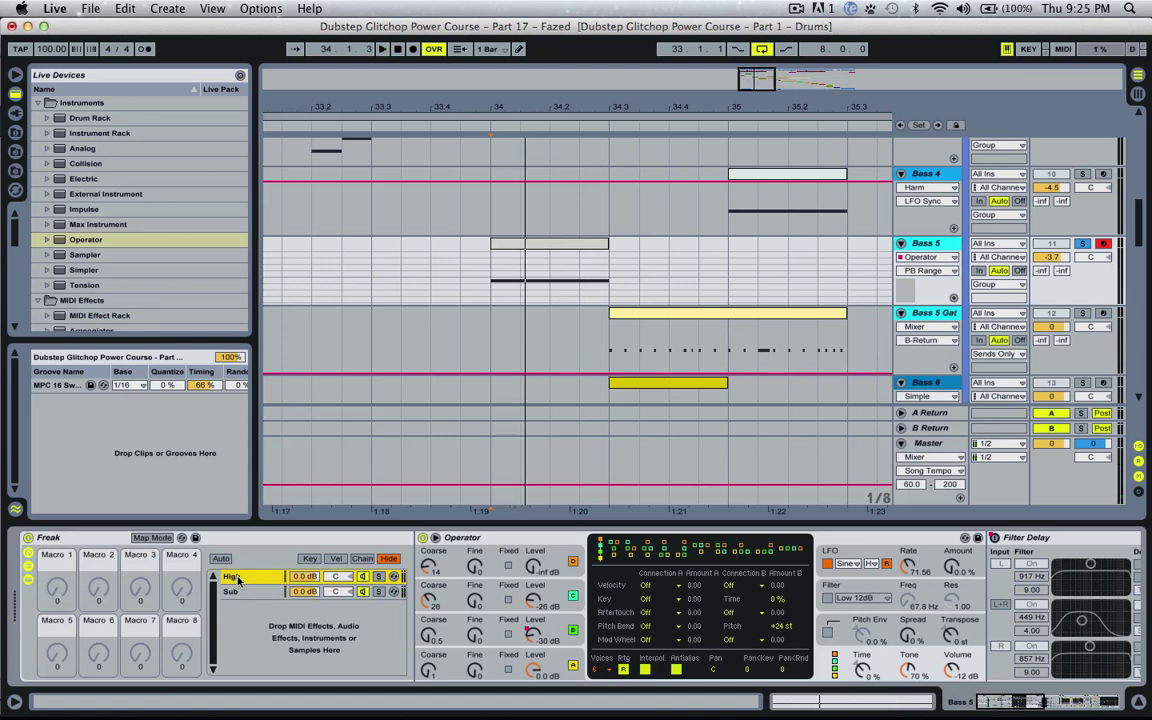
{"action": "left_click_drag", "start_coordinate": [93, 242], "coordinate": [254, 615]}
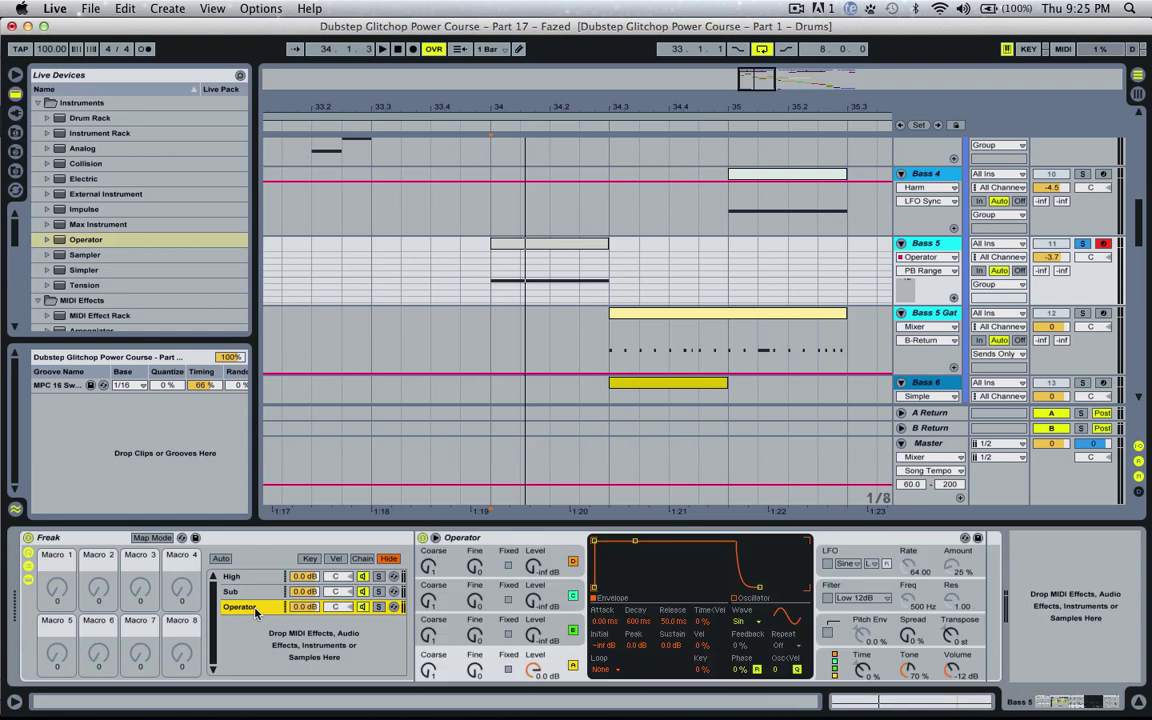
{"action": "key", "text": "space"}
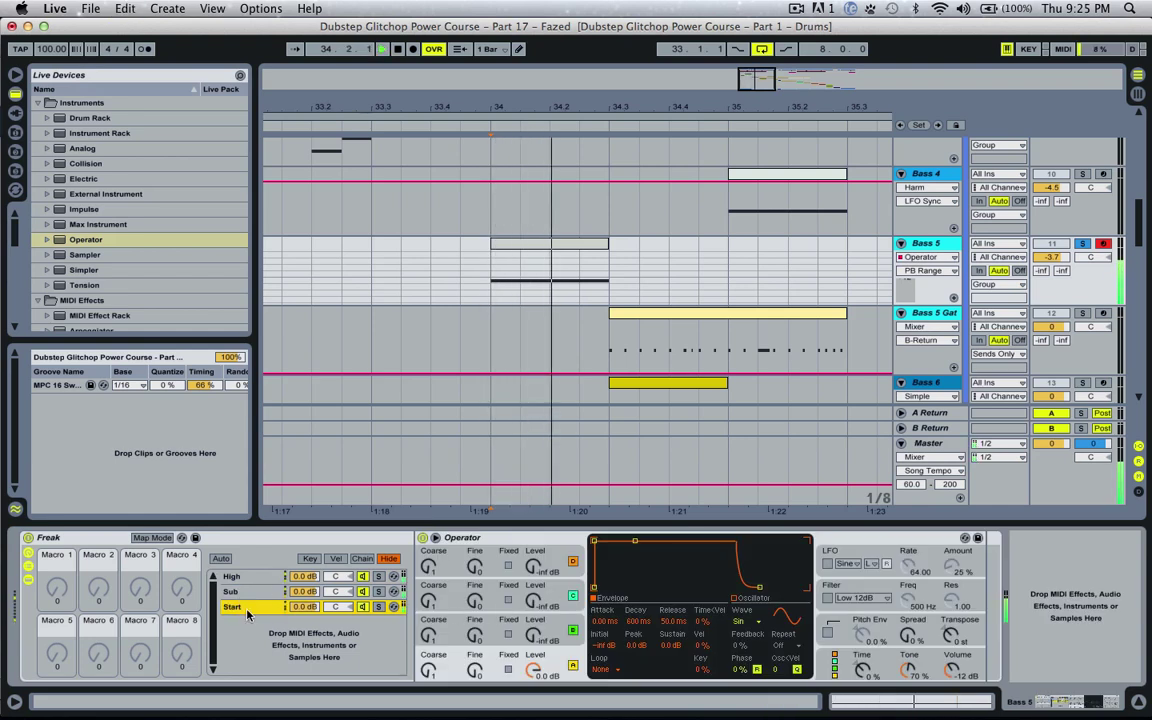
{"action": "left_click", "coordinate": [265, 595]}
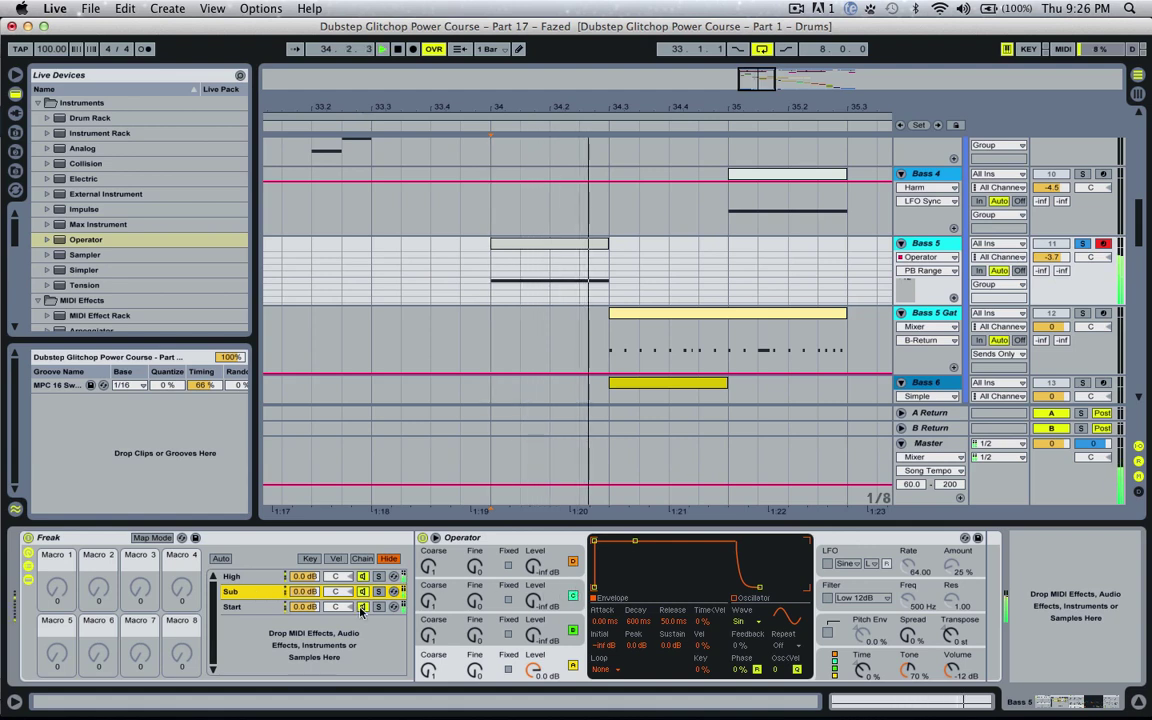
{"action": "left_click", "coordinate": [265, 607]}
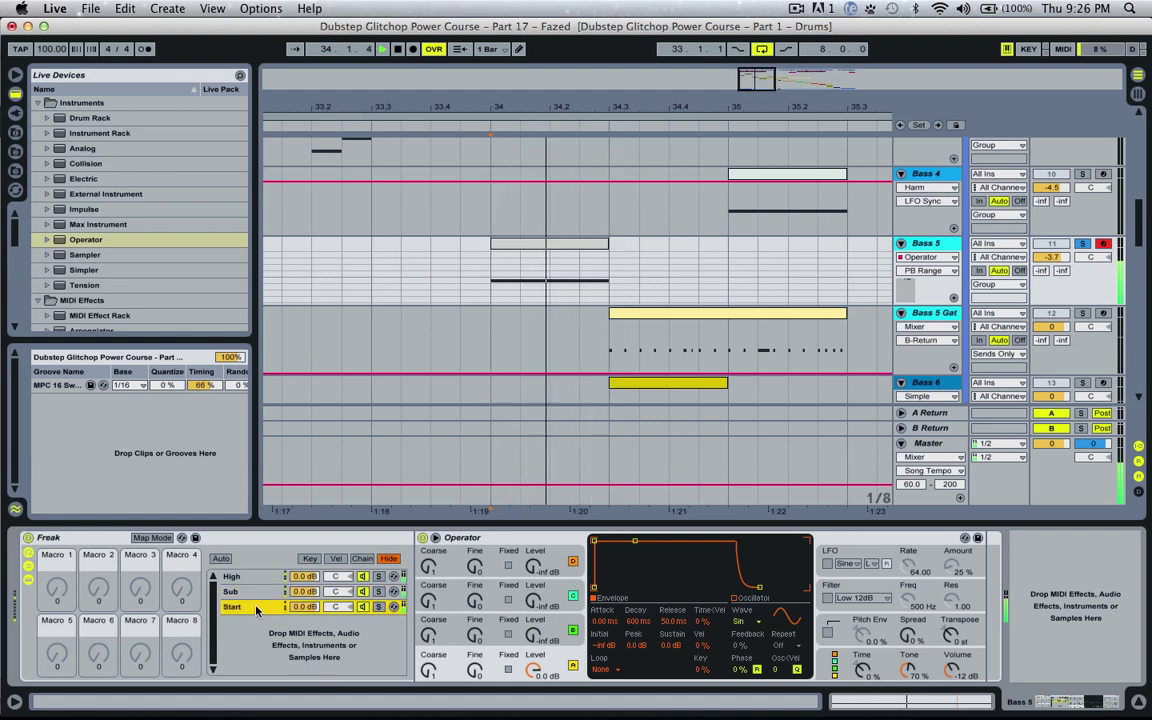
Set the Start Operator's oscillator A to Square D and enable its Low 12dB filter with 100% envelope amount and 631 ms decay.
{"action": "left_click", "coordinate": [750, 622]}
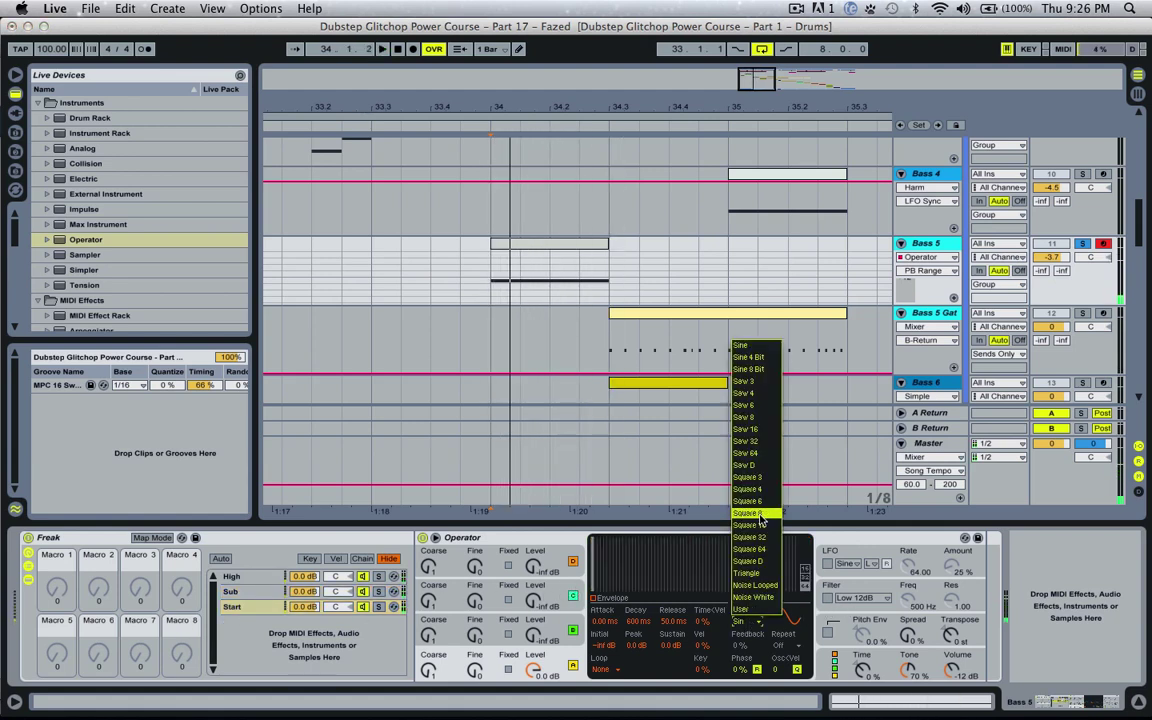
{"action": "left_click", "coordinate": [771, 563]}
{"action": "left_click", "coordinate": [827, 598]}
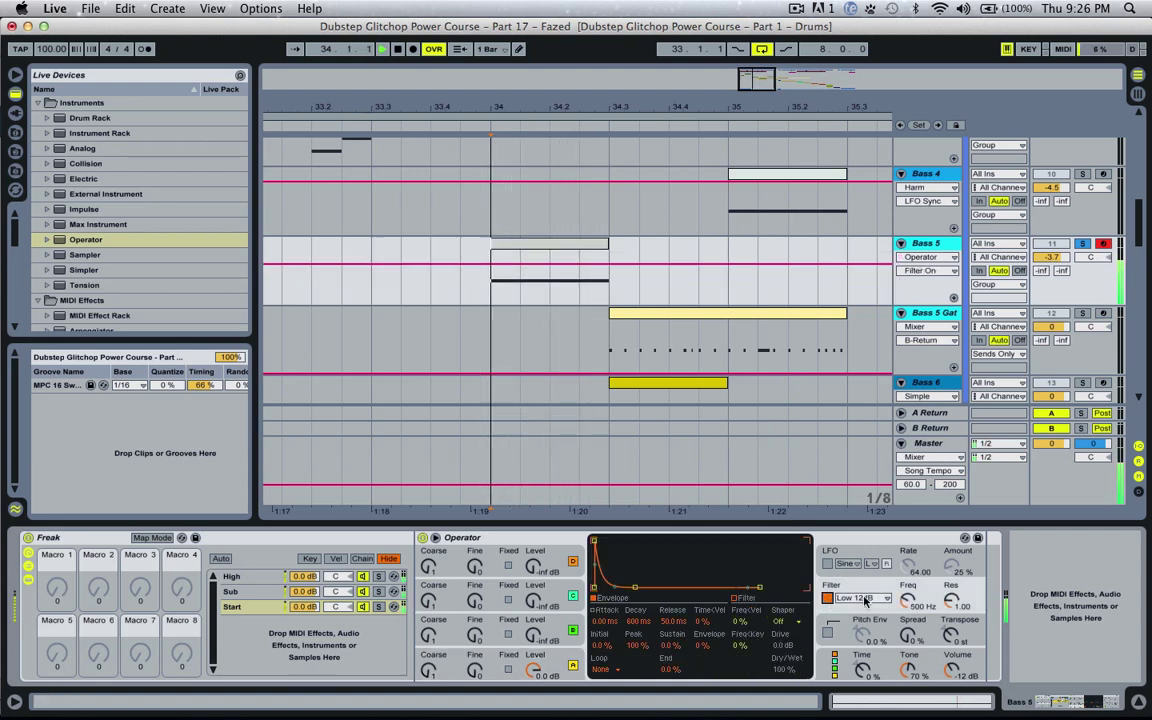
{"action": "left_click_drag", "start_coordinate": [701, 646], "coordinate": [648, 625]}
{"action": "key", "text": "space"}
{"action": "key", "text": "space"}
{"action": "key", "text": "space"}
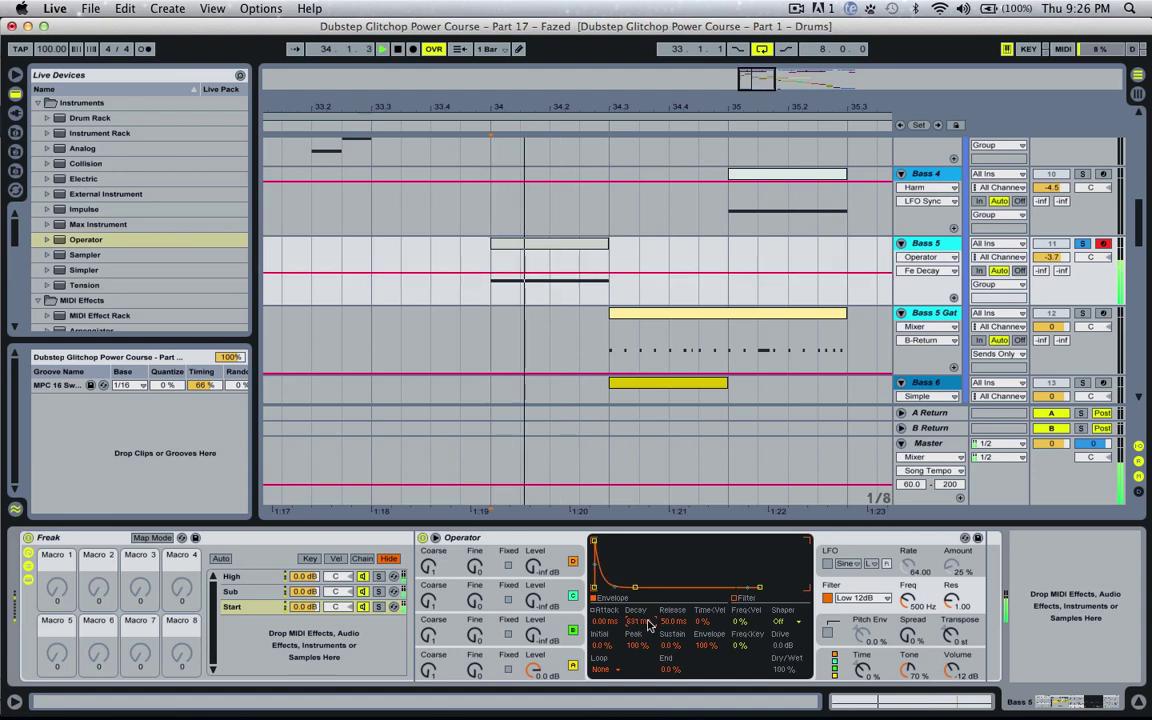
{"action": "key", "text": "space"}
{"action": "key", "text": "space"}
Lower the Start Operator's filter frequency to 30 Hz and lengthen the filter envelope decay to 6.42 s while replaying the clip.
{"action": "left_click_drag", "start_coordinate": [907, 601], "coordinate": [907, 660]}
{"action": "key", "text": "space"}
{"action": "key", "text": "space"}
{"action": "left_click_drag", "start_coordinate": [646, 623], "coordinate": [646, 584]}
{"action": "key", "text": "space"}
{"action": "key", "text": "space"}
{"action": "key", "text": "space"}
{"action": "key", "text": "space"}
{"action": "key", "text": "space"}
Shape the Start filter envelope with a 271 ms attack and a 2.63 s decay while replaying the clip.
{"action": "left_click_drag", "start_coordinate": [595, 541], "coordinate": [643, 541]}
{"action": "key", "text": "space"}
{"action": "key", "text": "space"}
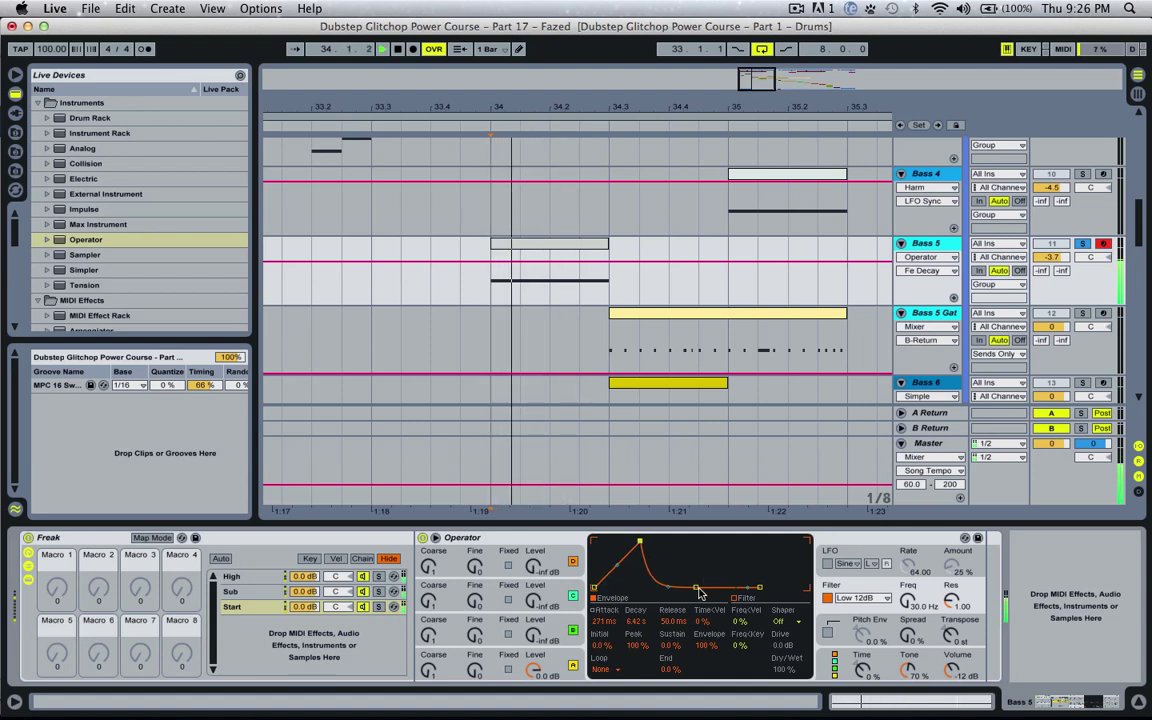
{"action": "left_click_drag", "start_coordinate": [696, 587], "coordinate": [689, 587]}
{"action": "key", "text": "space"}
{"action": "key", "text": "space"}
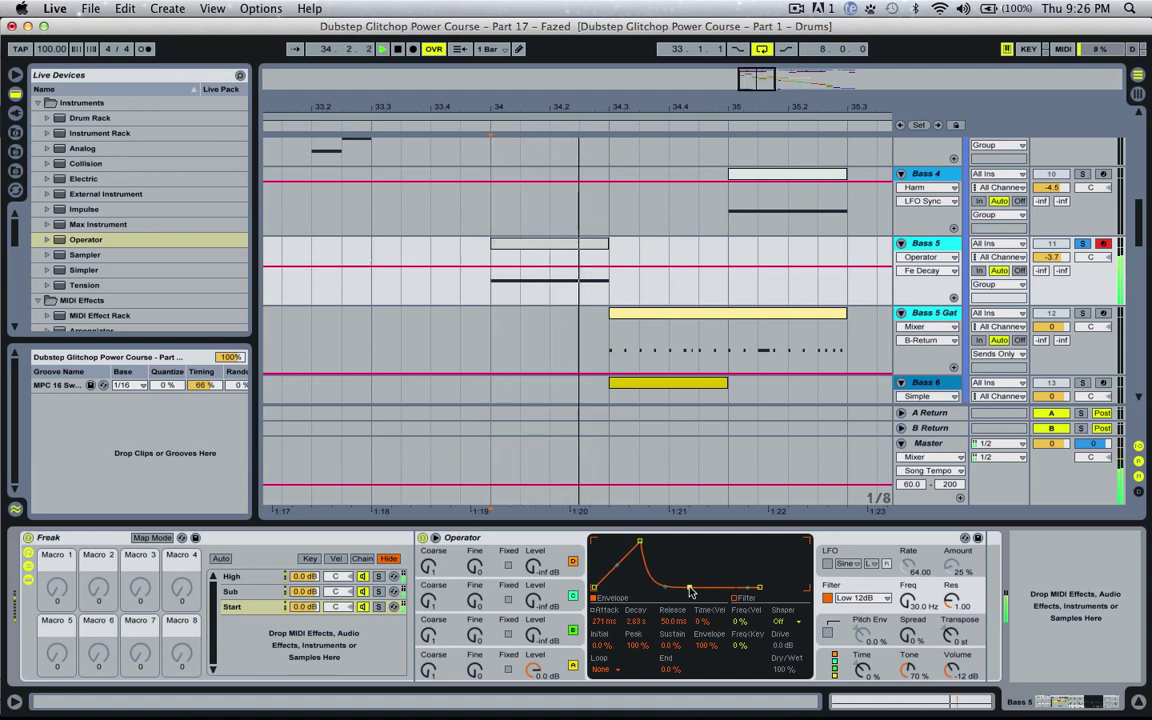
Add EQ Eight after the Start Operator and set its first band to a low cut at 177 Hz.
{"action": "left_click", "coordinate": [384, 289]}
{"action": "scroll", "coordinate": [116, 266], "scroll_direction": "down", "scroll_amount": 7}
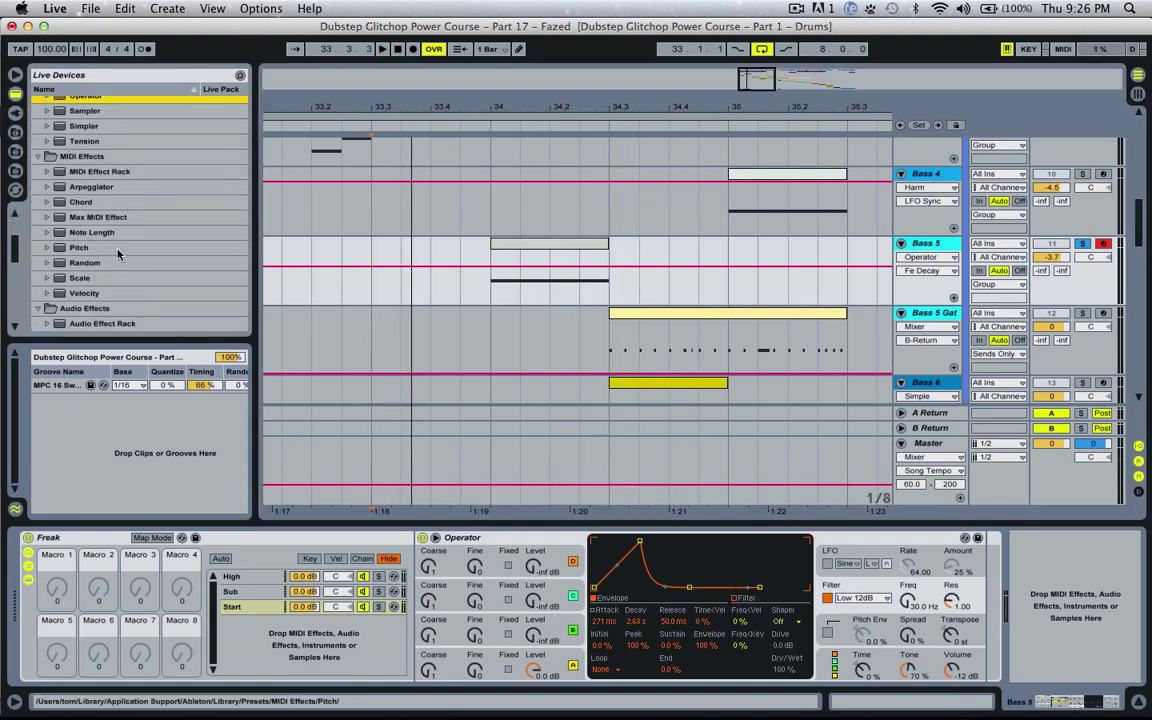
{"action": "left_click", "coordinate": [86, 272]}
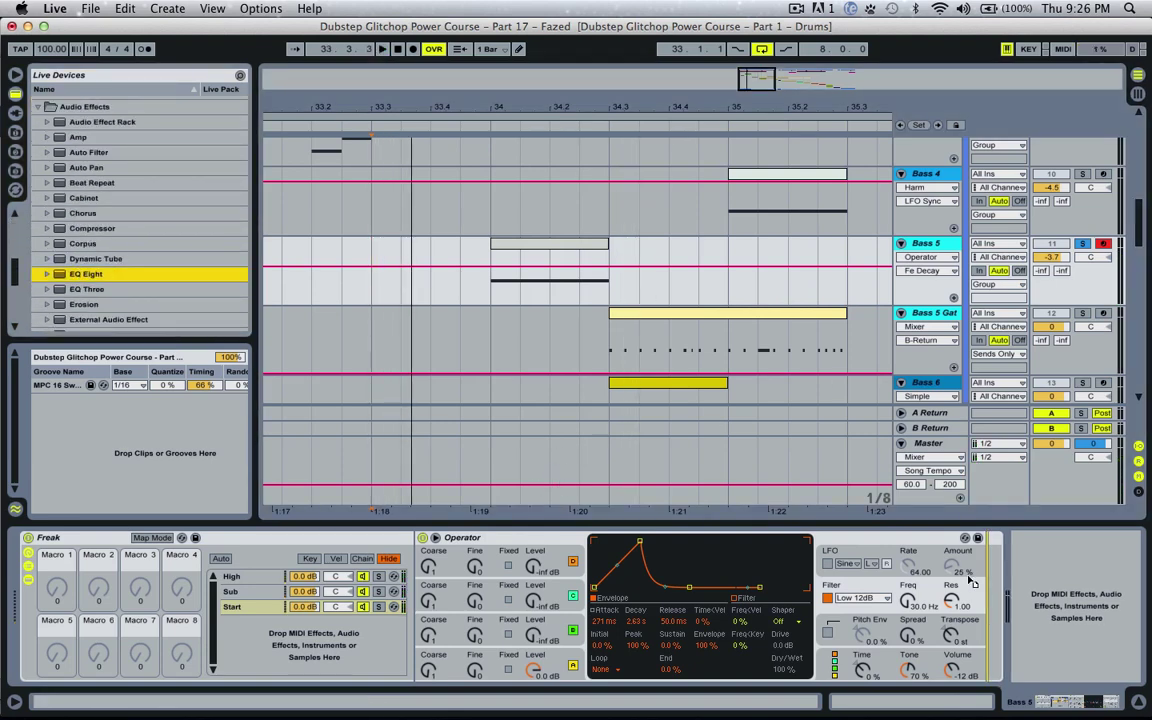
{"action": "left_click_drag", "start_coordinate": [953, 661], "coordinate": [929, 606]}
{"action": "left_click", "coordinate": [906, 604]}
{"action": "left_click", "coordinate": [859, 672]}
{"action": "key", "text": "space"}
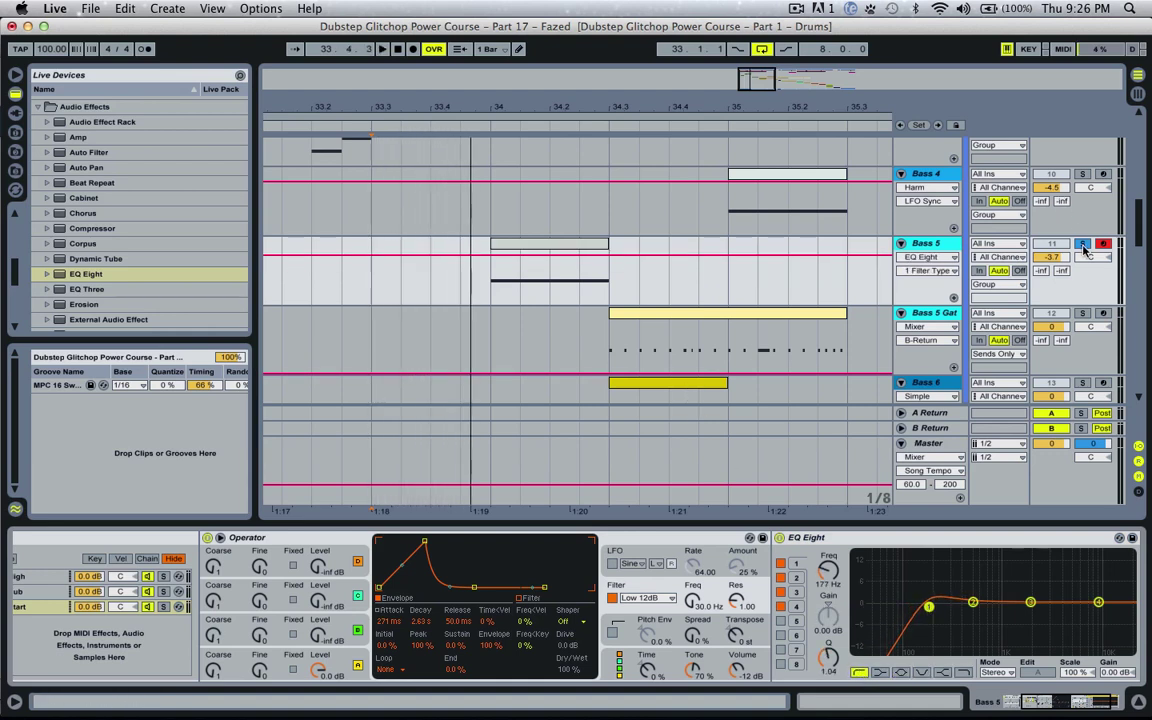
Unsolo Bass 5 and raise the Start Operator's Spread to 100% while listening to the full mix.
{"action": "left_click", "coordinate": [1082, 244]}
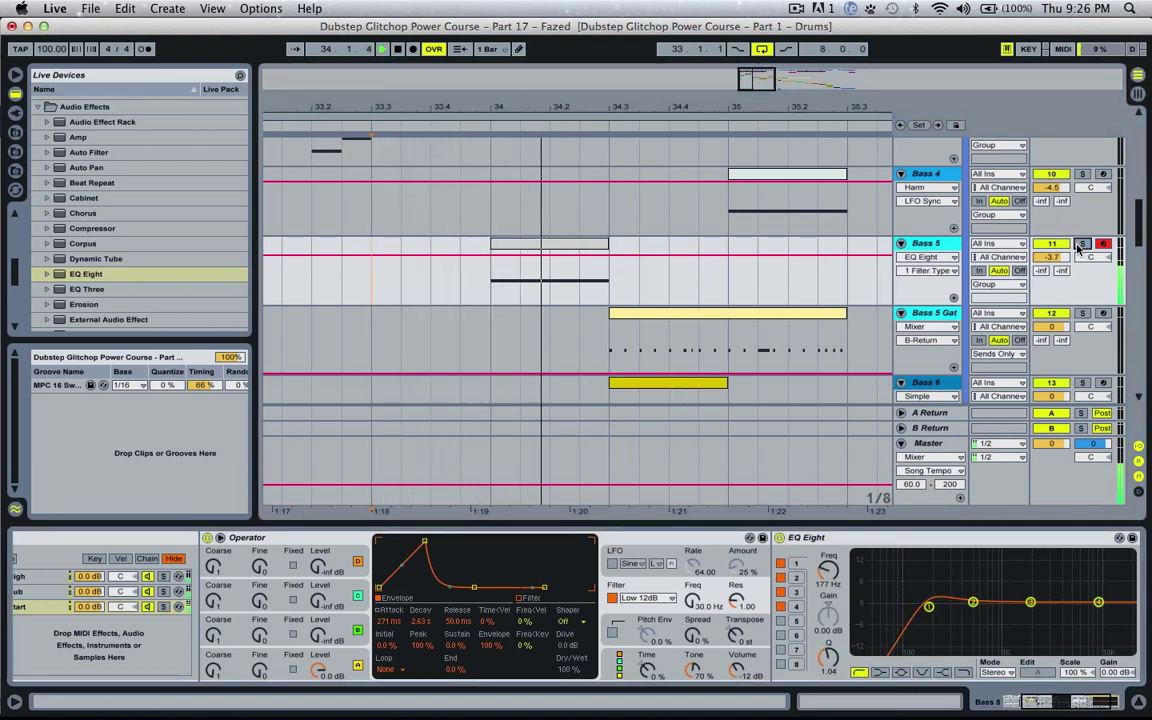
{"action": "key", "text": "space"}
{"action": "left_click_drag", "start_coordinate": [697, 634], "coordinate": [697, 565]}
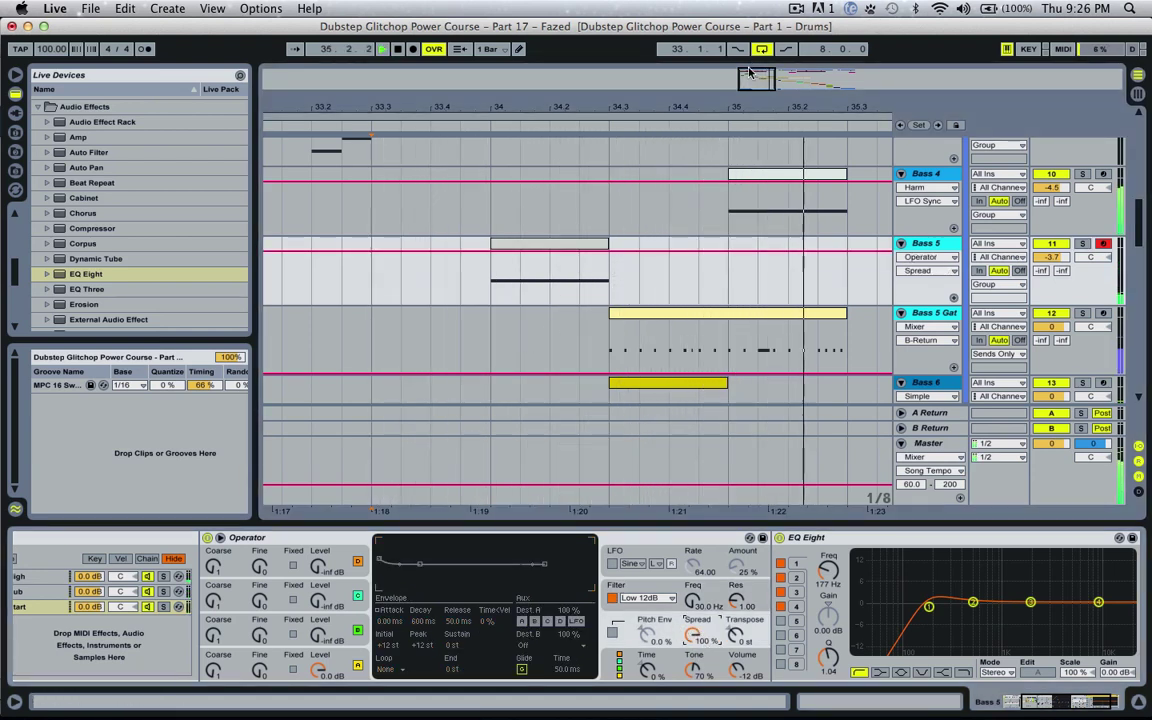
Select bars 33 to 41 across all tracks and move the whole section so it starts at bar 17.
{"action": "left_click_drag", "start_coordinate": [750, 72], "coordinate": [749, 30]}
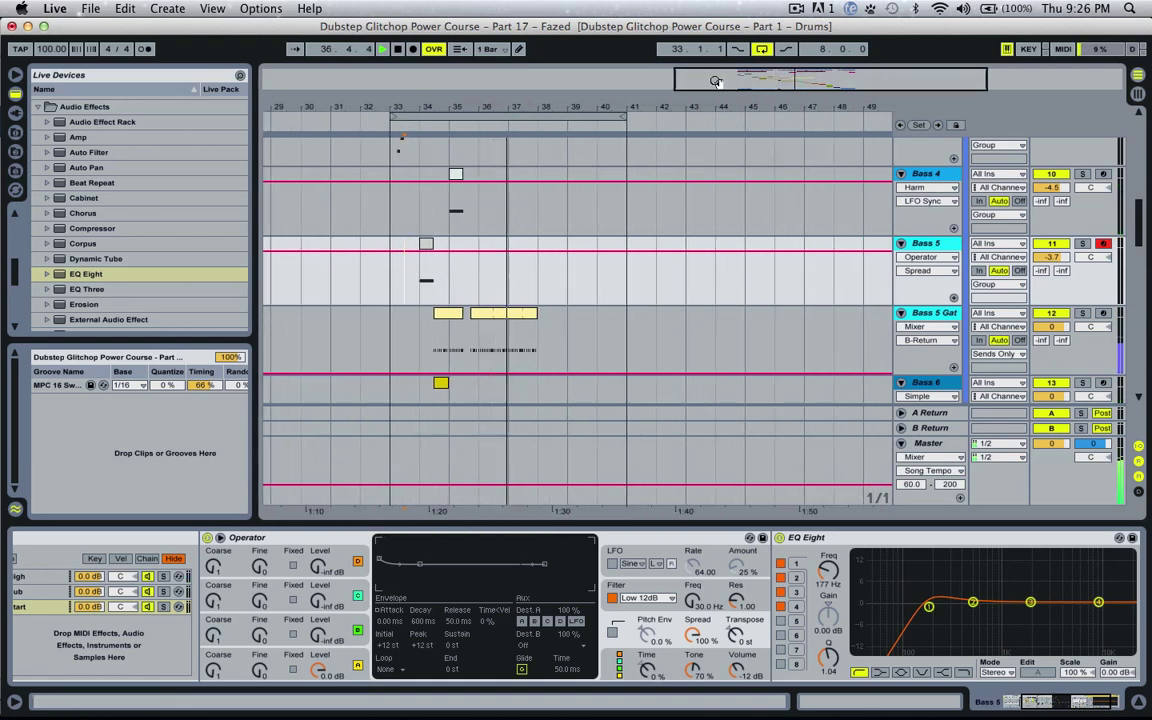
{"action": "left_click_drag", "start_coordinate": [716, 81], "coordinate": [676, 30]}
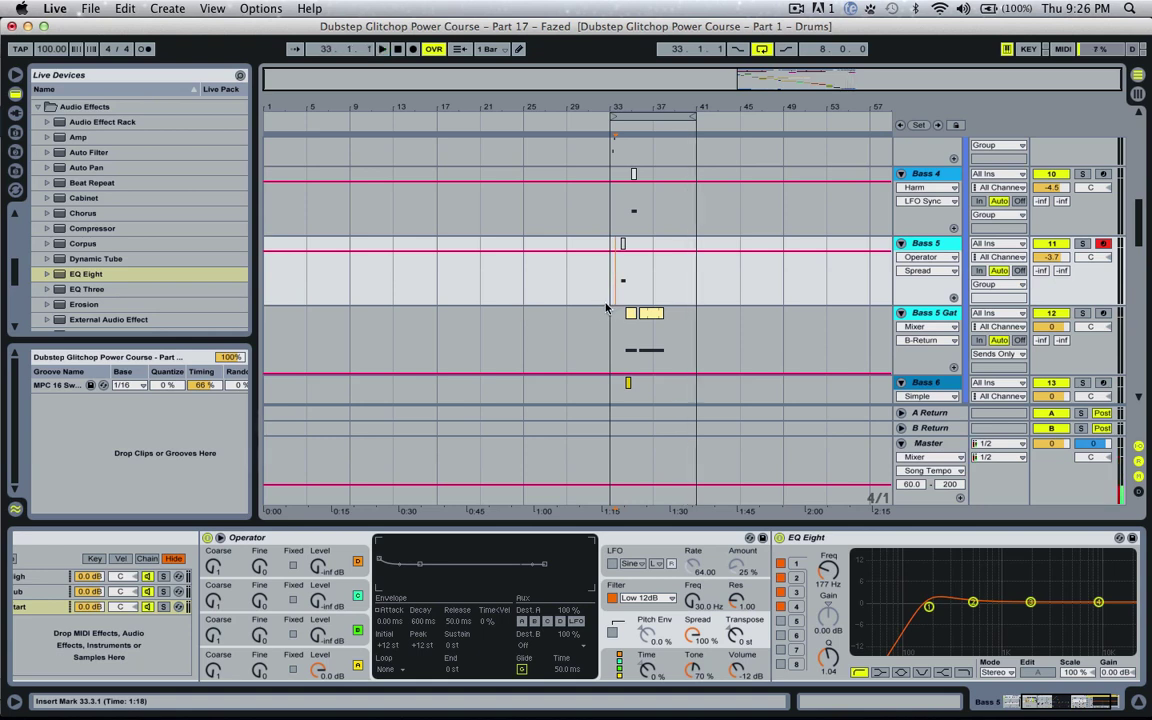
{"action": "left_click", "coordinate": [611, 504]}
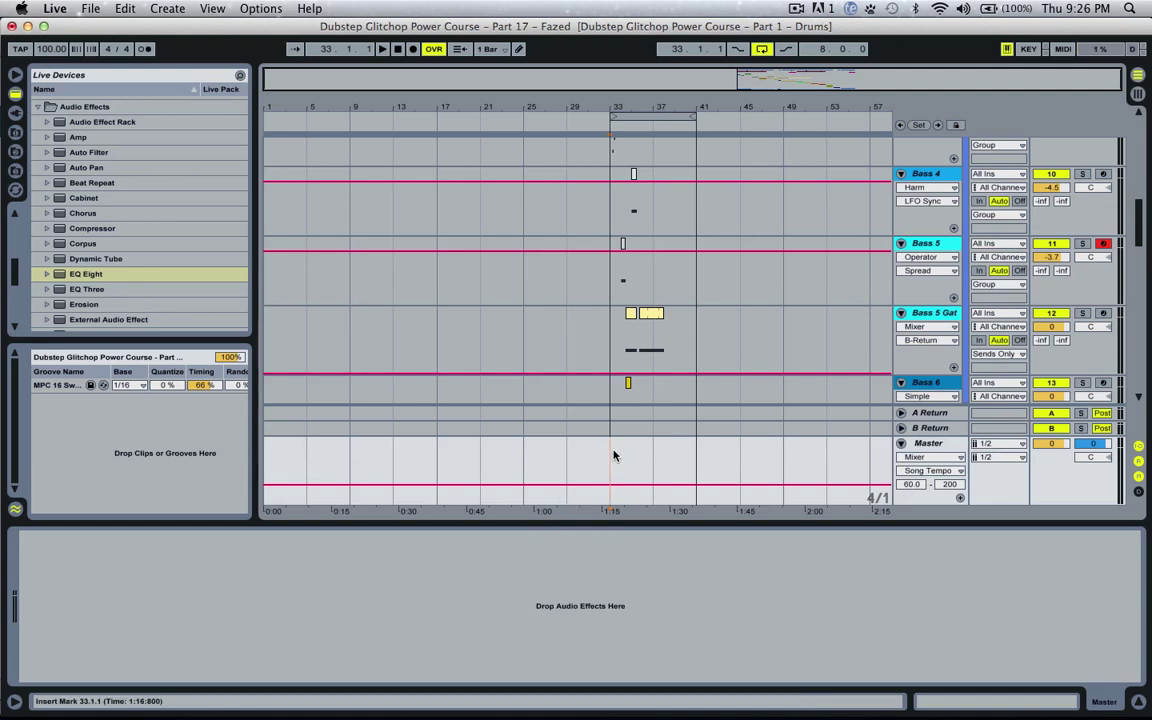
{"action": "scroll", "coordinate": [1137, 243], "scroll_direction": "up", "scroll_amount": 10}
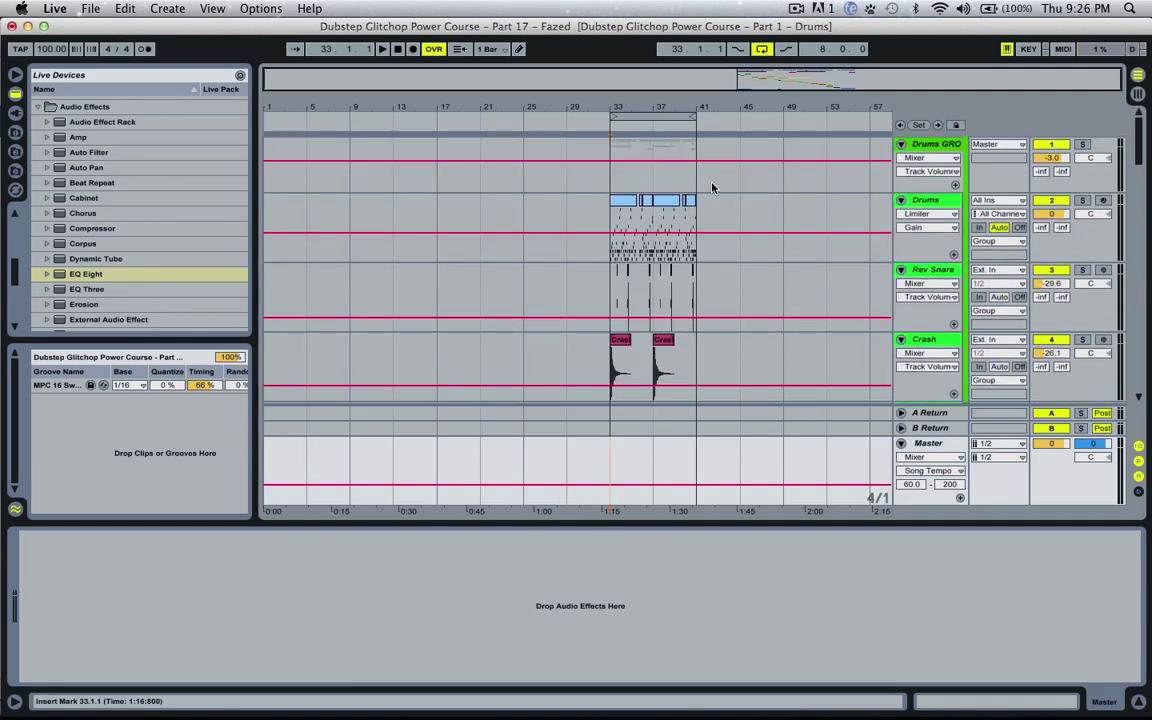
{"action": "left_click", "coordinate": [698, 137], "text": "shift"}
{"action": "left_click", "coordinate": [695, 142], "text": "shift"}
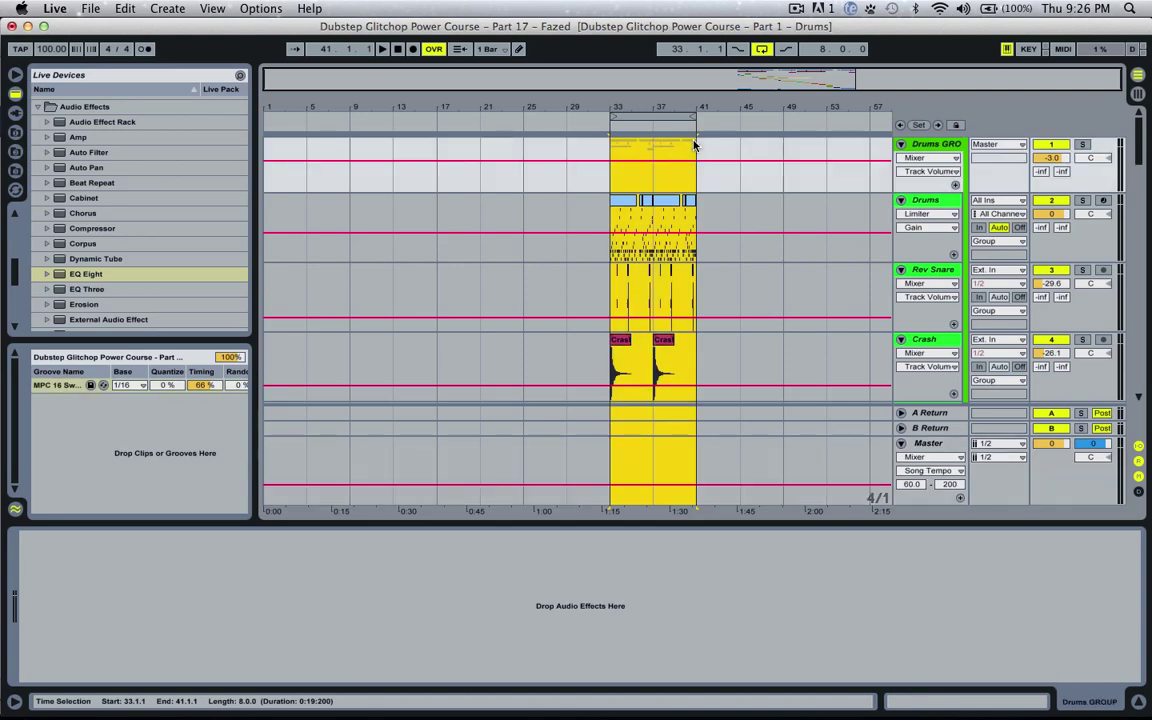
{"action": "left_click_drag", "start_coordinate": [625, 204], "coordinate": [447, 218]}
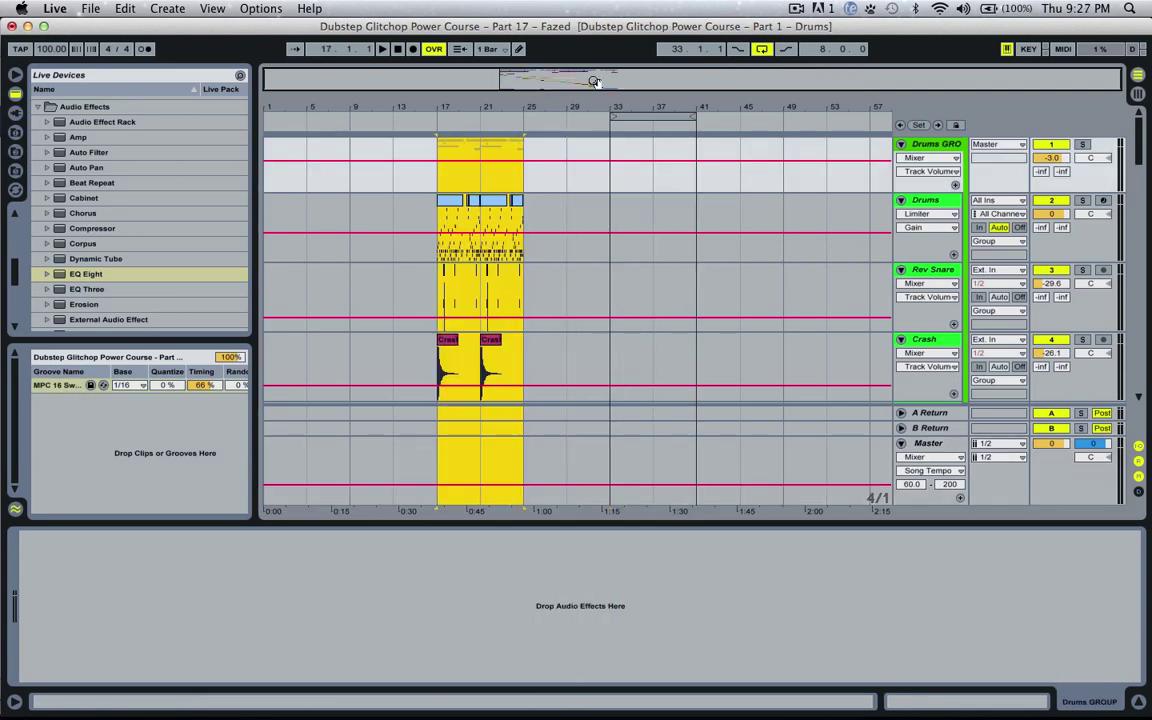
Add a locator named Intro at bar 1 and one named First Drop at bar 17.
{"action": "left_click_drag", "start_coordinate": [594, 82], "coordinate": [594, 96]}
{"action": "left_click", "coordinate": [281, 135]}
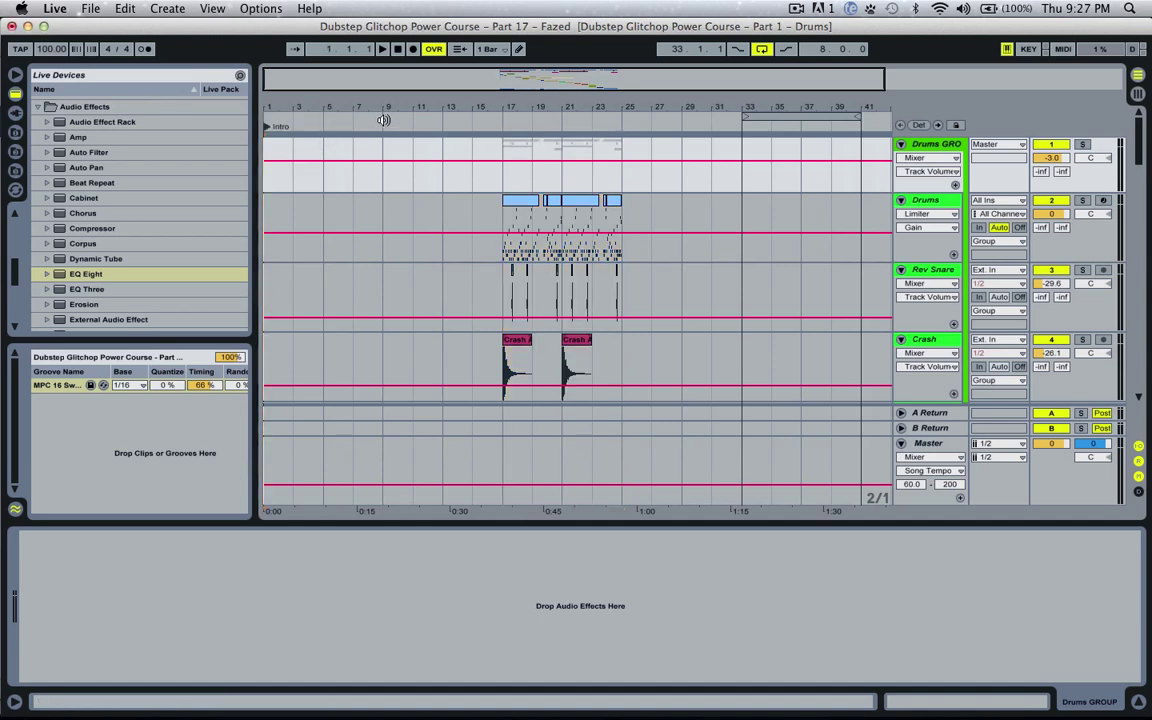
{"action": "right_click", "coordinate": [505, 123]}
{"action": "left_click", "coordinate": [540, 163]}
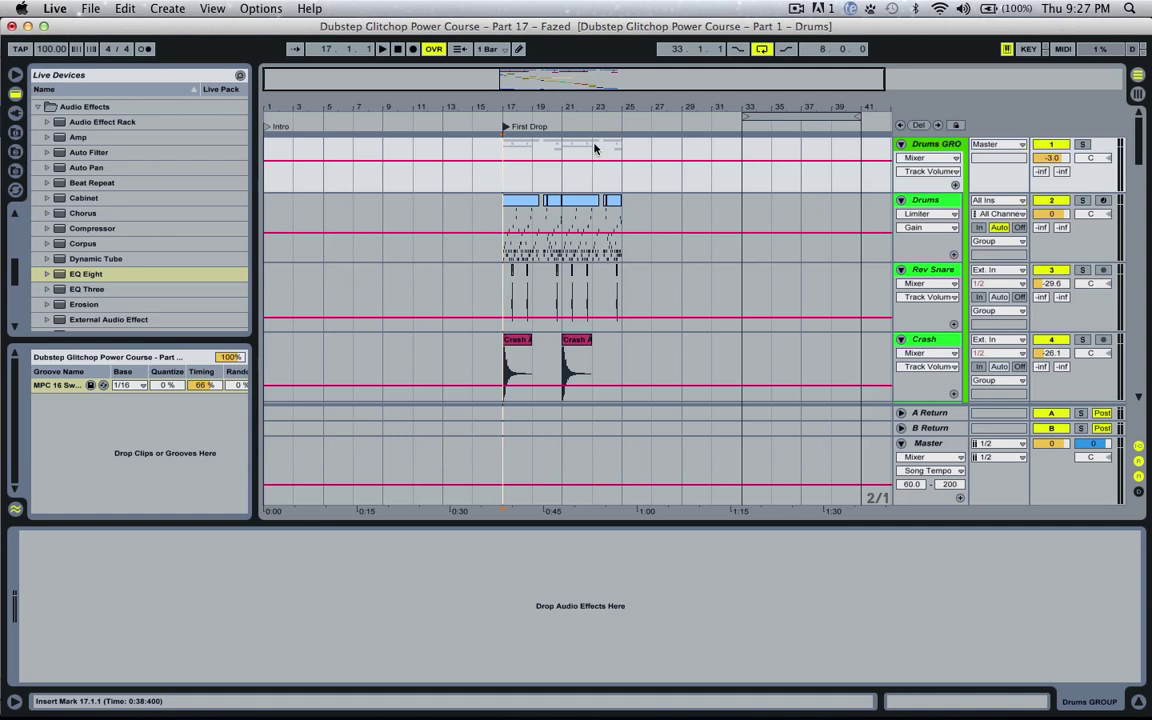
Add a locator named Chords In at bar 25, where the moved section ends.
{"action": "right_click", "coordinate": [623, 125]}
{"action": "left_click", "coordinate": [656, 160]}
{"action": "type", "text": "Chr"}
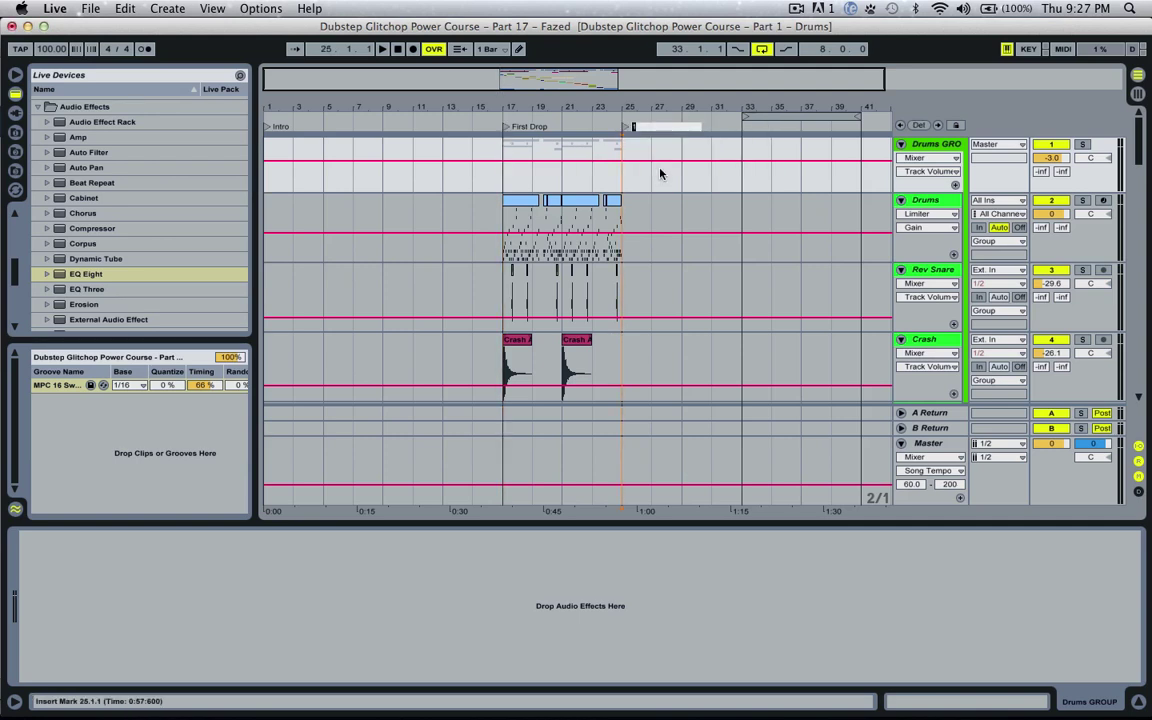
{"action": "type", "text": "rds In"}
{"action": "key", "text": "Return"}
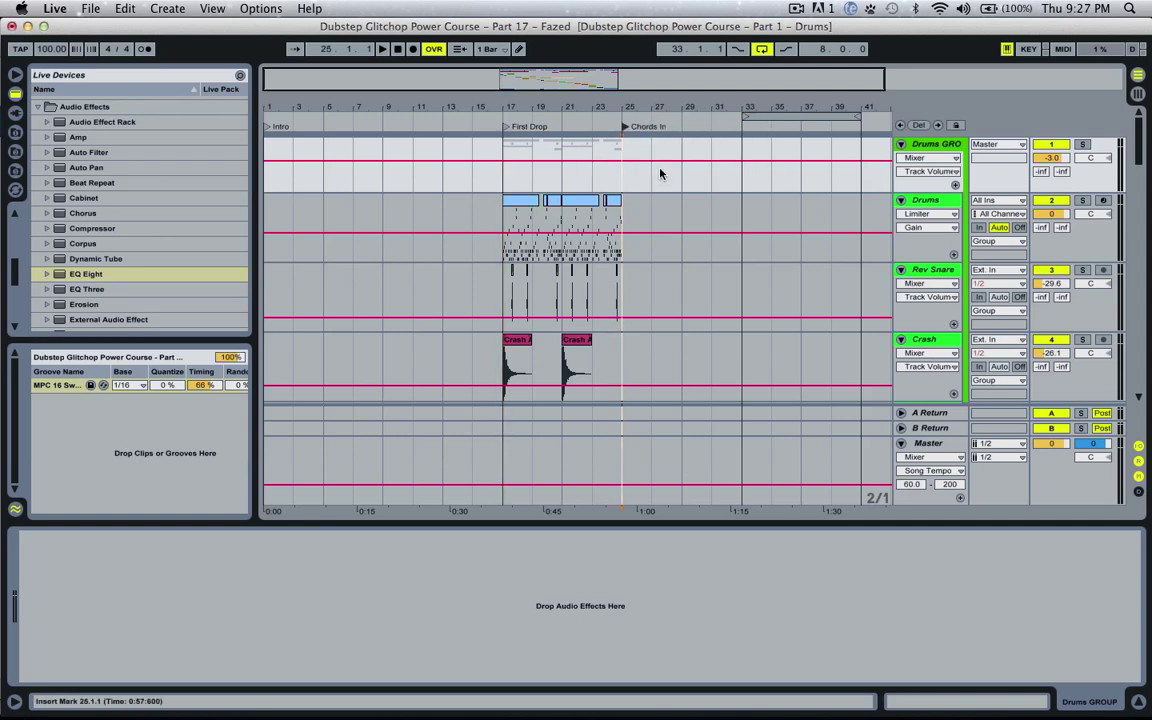
Add a locator named Breakdown at bar 33.
{"action": "right_click", "coordinate": [748, 127]}
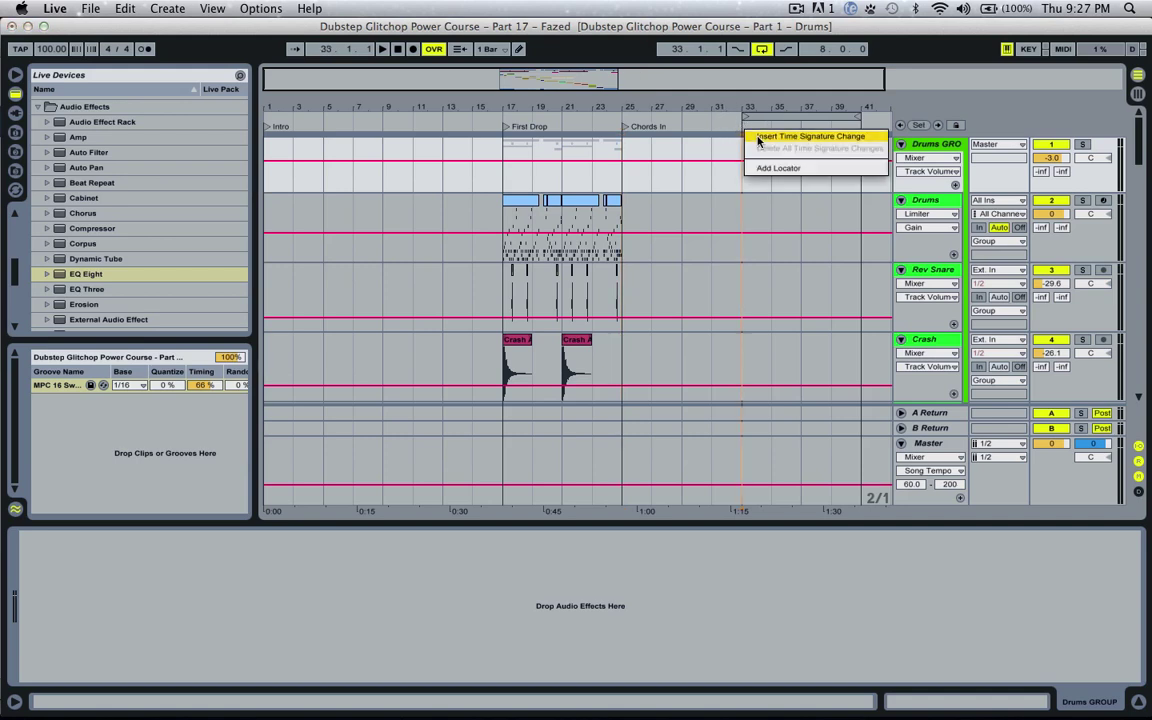
{"action": "left_click", "coordinate": [784, 167]}
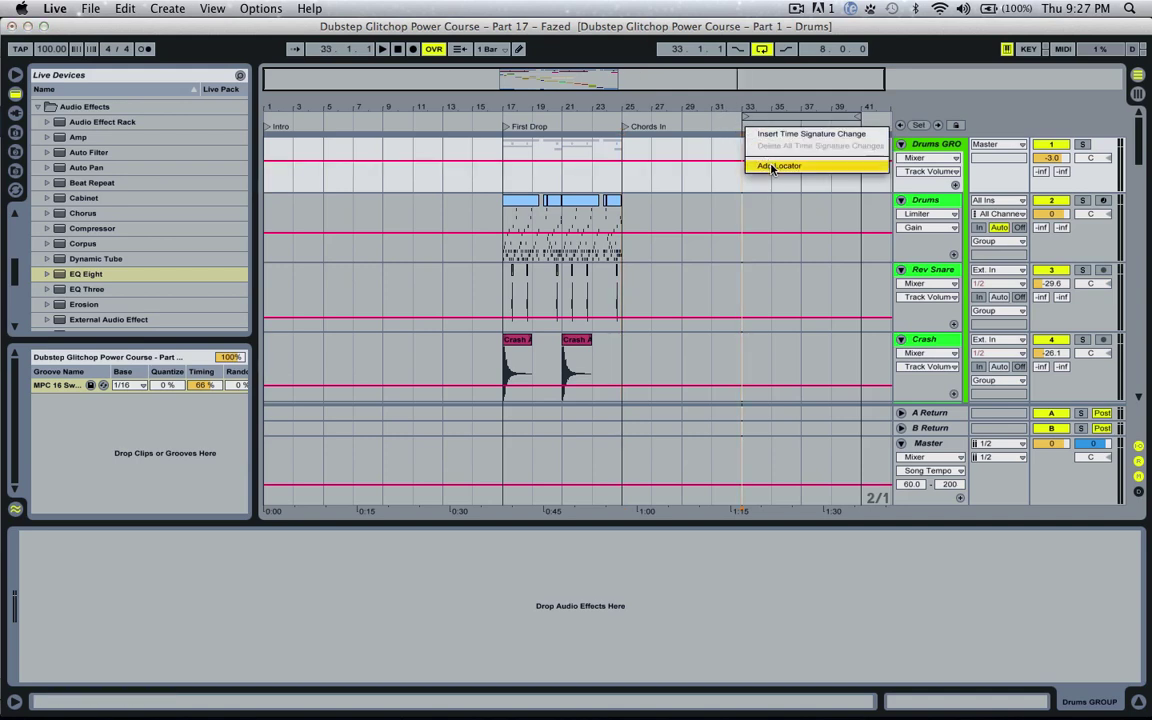
{"action": "left_click", "coordinate": [766, 166]}
{"action": "type", "text": "Breakdown"}
{"action": "key", "text": "Return"}
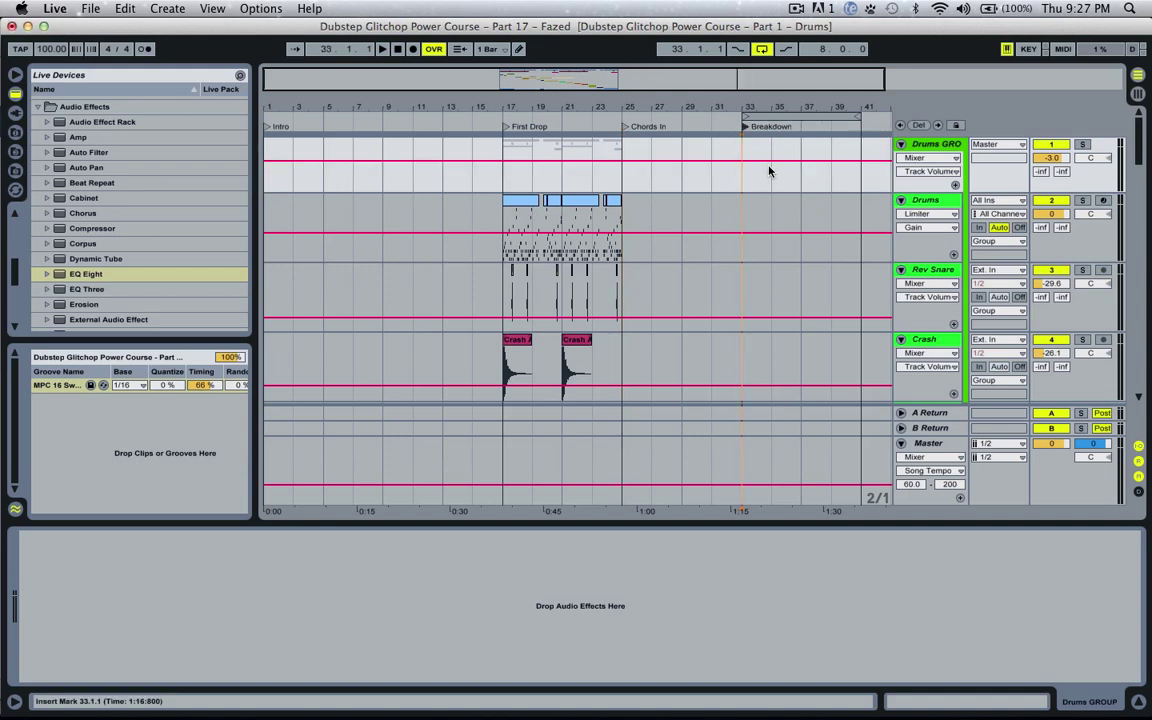
{"action": "left_click_drag", "start_coordinate": [716, 72], "coordinate": [716, 56]}
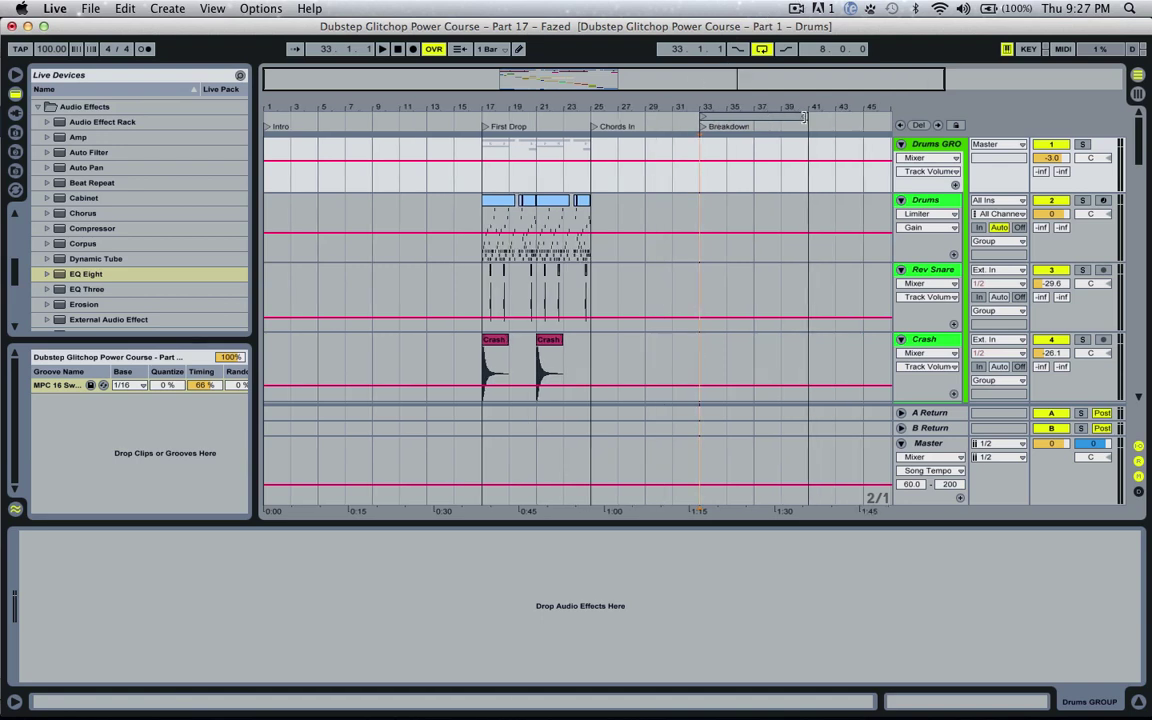
Extend the loop from bar 33 to 16 bars and add a locator named Second Drop at its end, bar 49.
{"action": "mouse_move", "coordinate": [805, 116]}
{"action": "left_mouse_down"}
{"action": "mouse_move", "coordinate": [928, 117]}
{"action": "mouse_move", "coordinate": [823, 118]}
{"action": "left_mouse_up"}
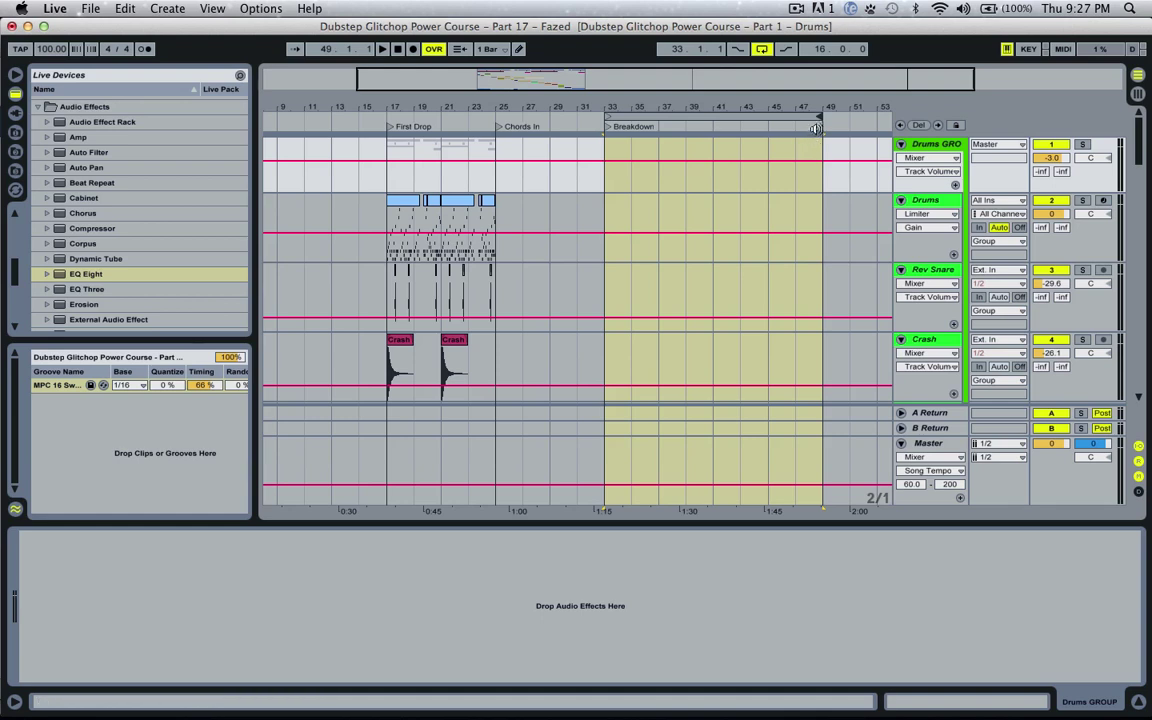
{"action": "left_click", "coordinate": [781, 185]}
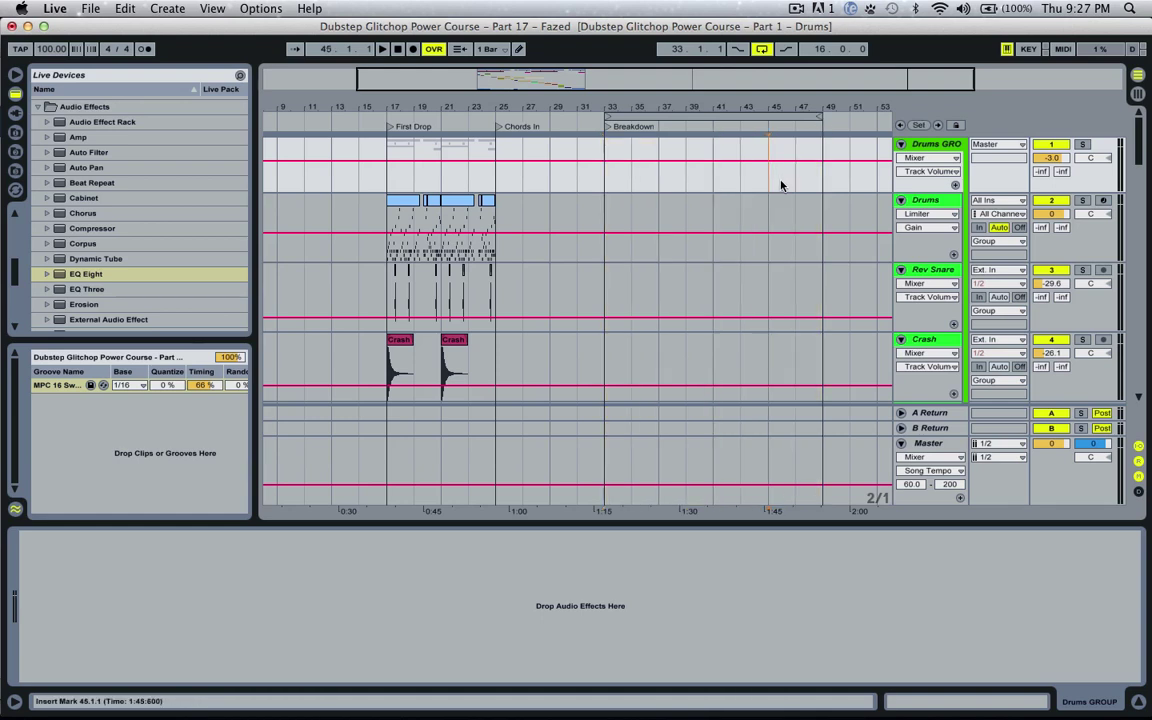
{"action": "left_click", "coordinate": [828, 141]}
{"action": "right_click", "coordinate": [827, 124]}
{"action": "left_click", "coordinate": [860, 167]}
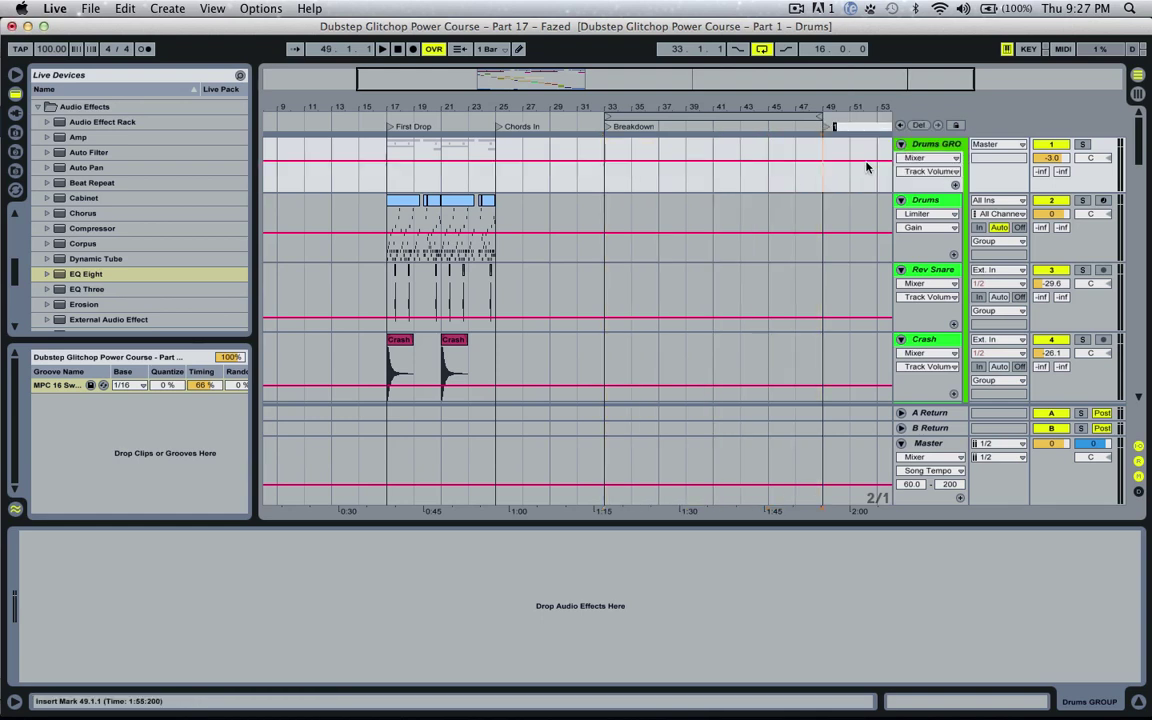
{"action": "type", "text": "Second Drop"}
{"action": "key", "text": "Return"}
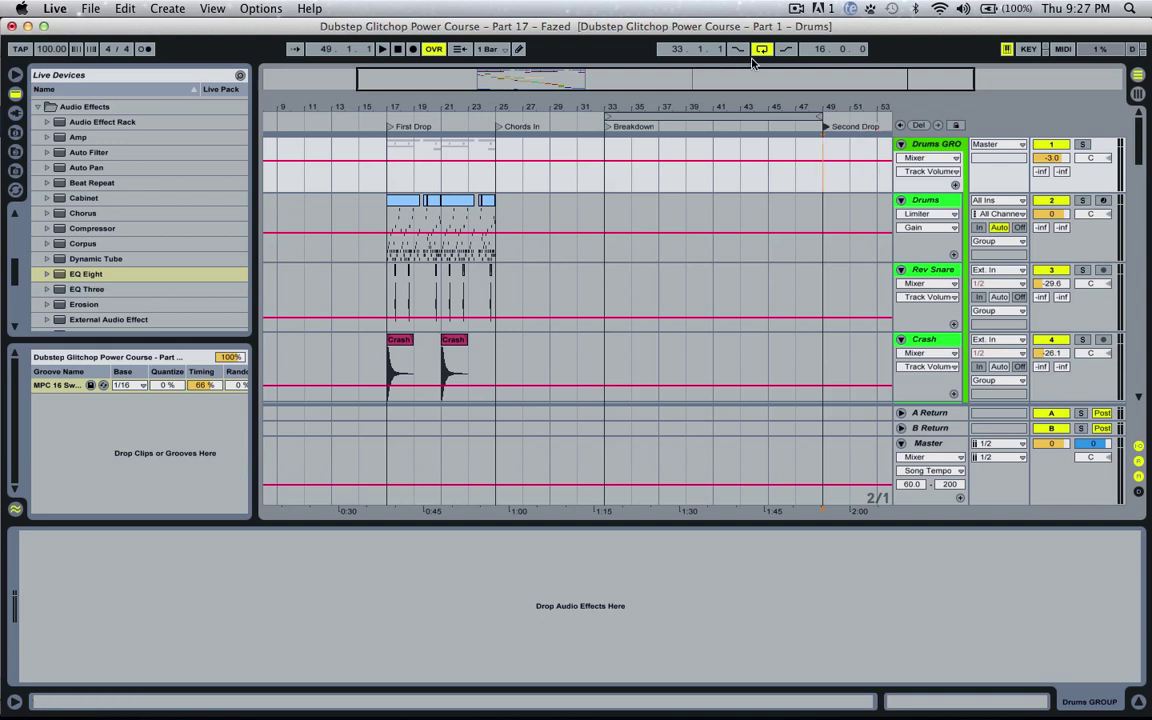
Add a locator named 2nd Element at bar 57.
{"action": "left_click_drag", "start_coordinate": [735, 80], "coordinate": [785, 80]}
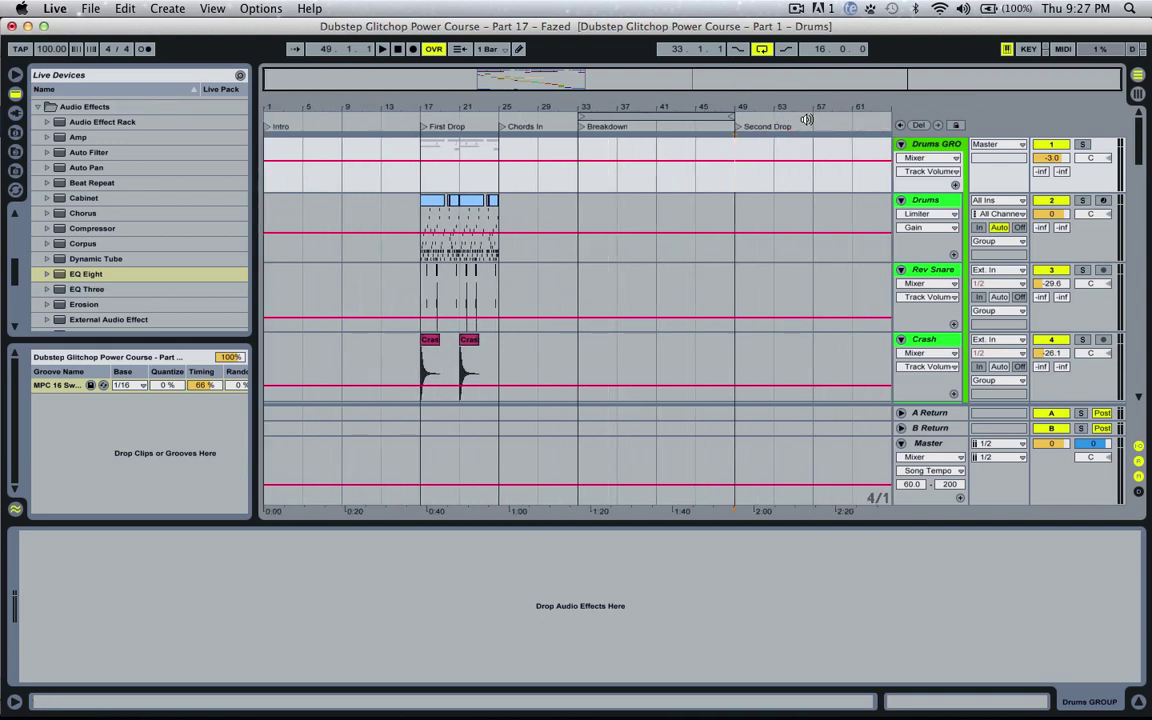
{"action": "right_click", "coordinate": [814, 124]}
{"action": "left_click", "coordinate": [839, 164]}
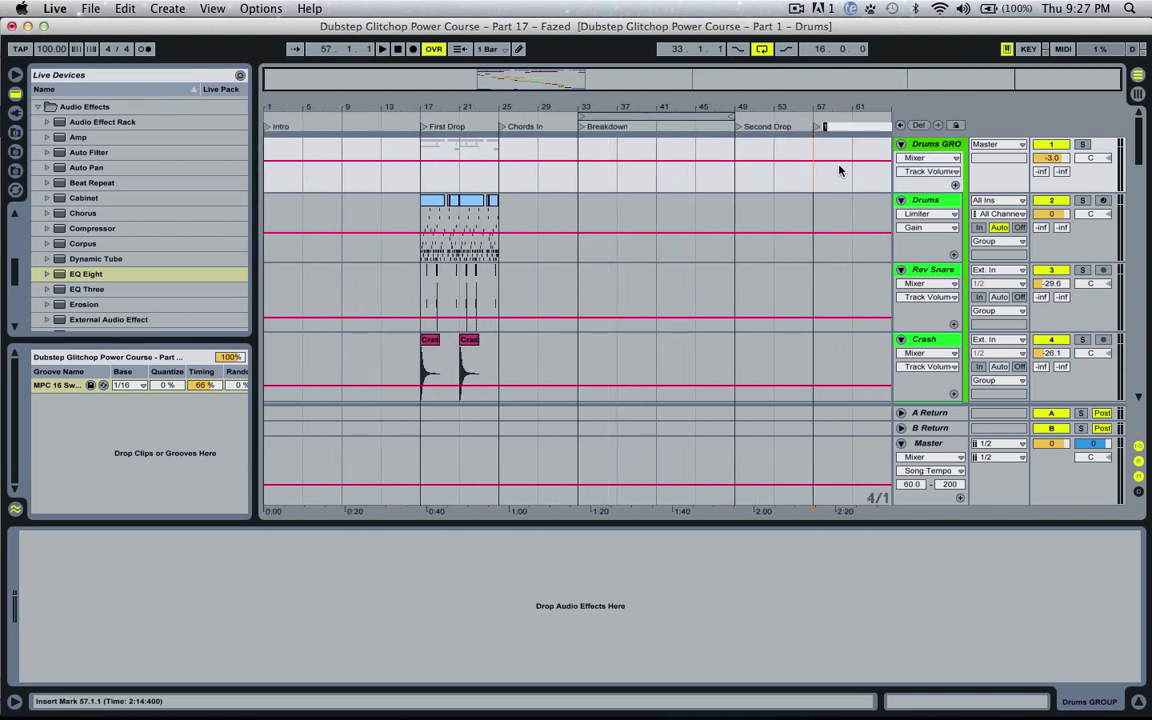
{"action": "type", "text": "2nd Element"}
{"action": "key", "text": "Return"}
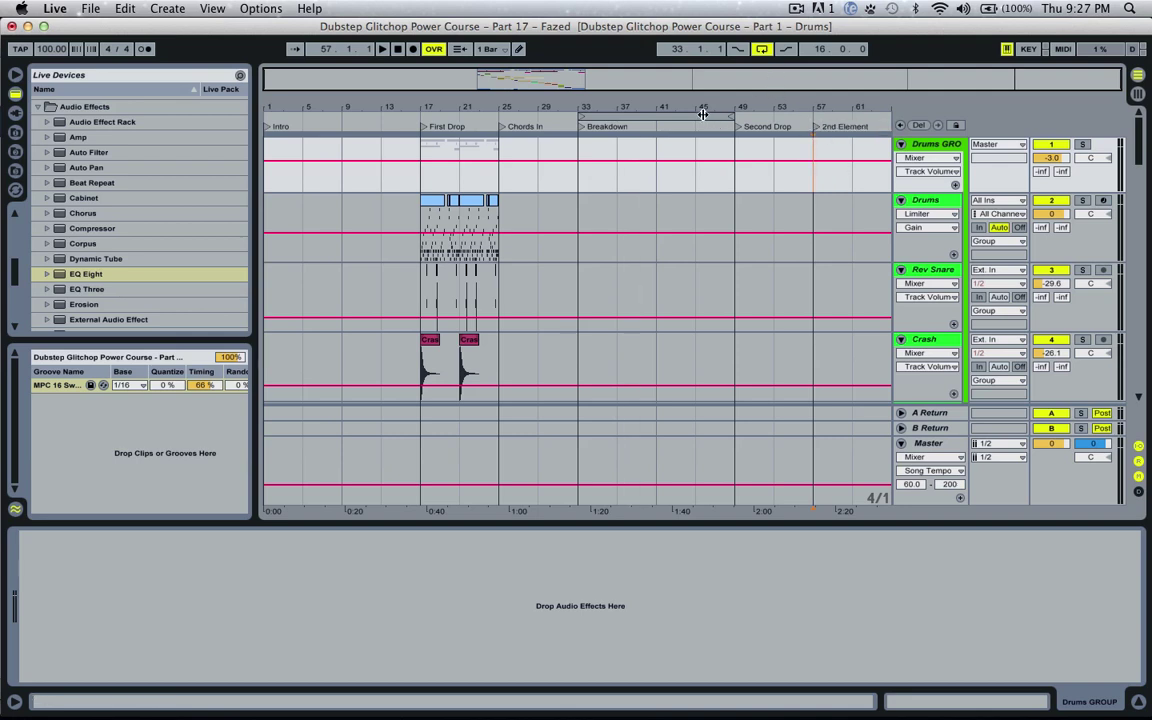
Move the 16-bar loop to start at bar 69 and add a locator named Outro at bar 65.
{"action": "left_click_drag", "start_coordinate": [702, 115], "coordinate": [962, 90]}
{"action": "left_click_drag", "start_coordinate": [826, 84], "coordinate": [826, 64]}
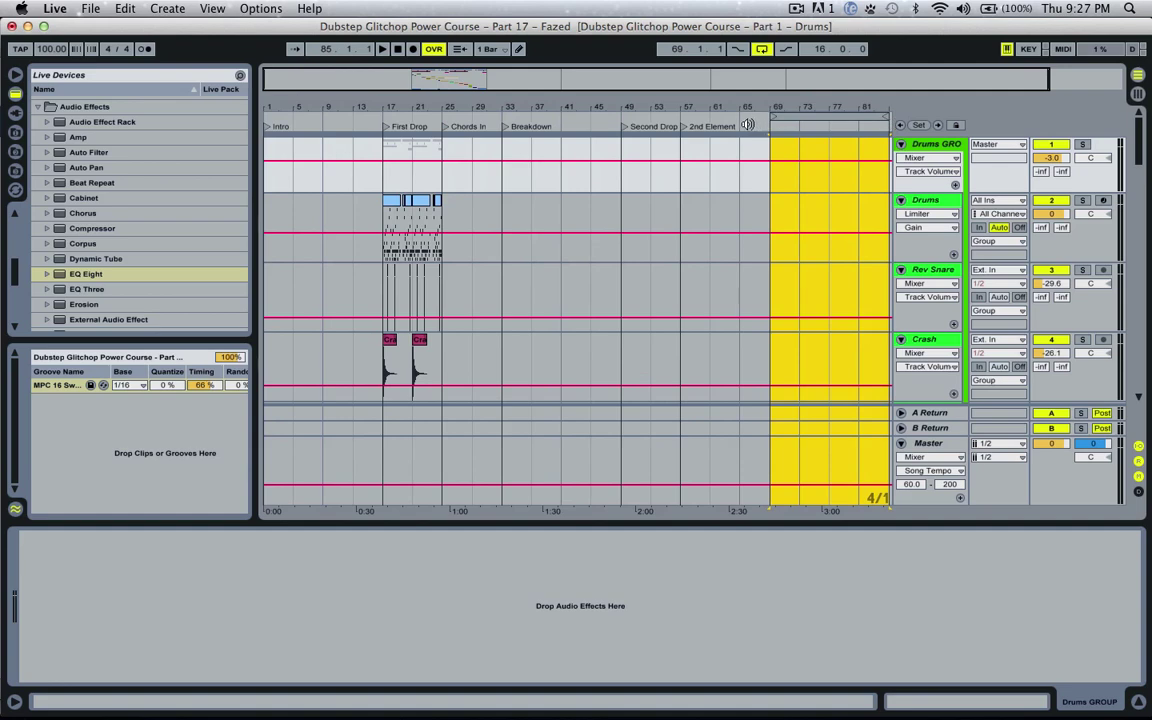
{"action": "right_click", "coordinate": [741, 125]}
{"action": "left_click", "coordinate": [765, 163]}
{"action": "type", "text": "Outro"}
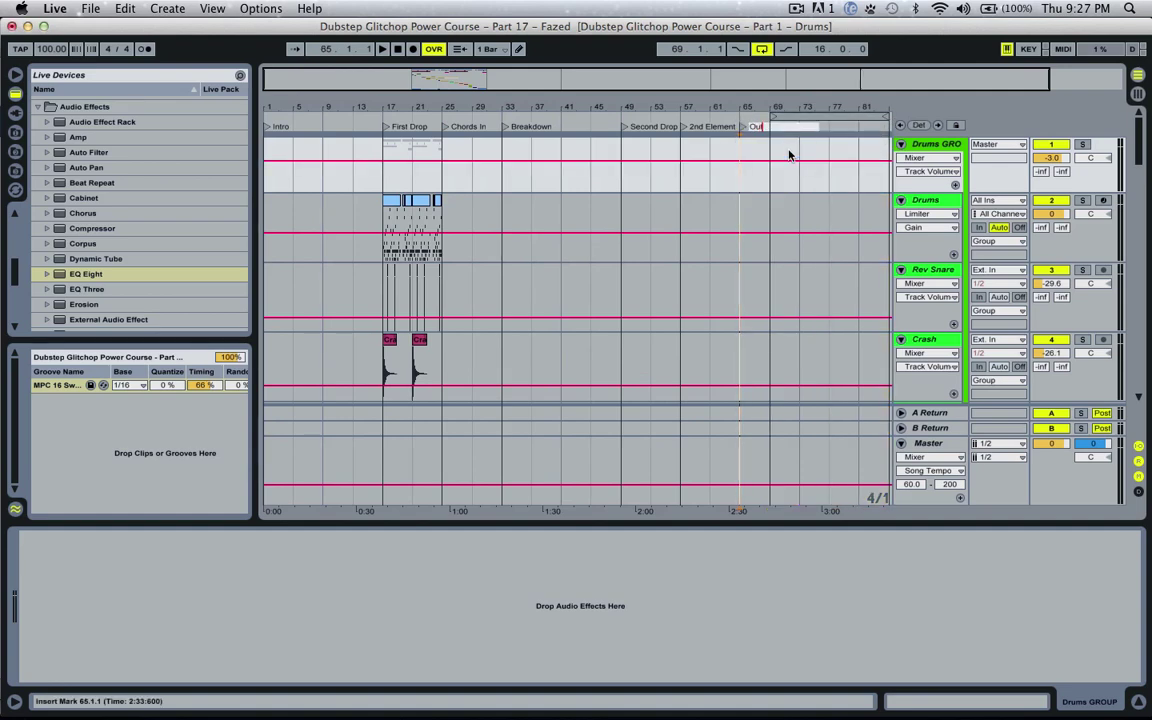
{"action": "key", "text": "Return"}
Select bars 17 to 25 across all tracks and duplicate the section so the copy fills bars 25 to 33.
{"action": "left_click_drag", "start_coordinate": [380, 72], "coordinate": [358, 70]}
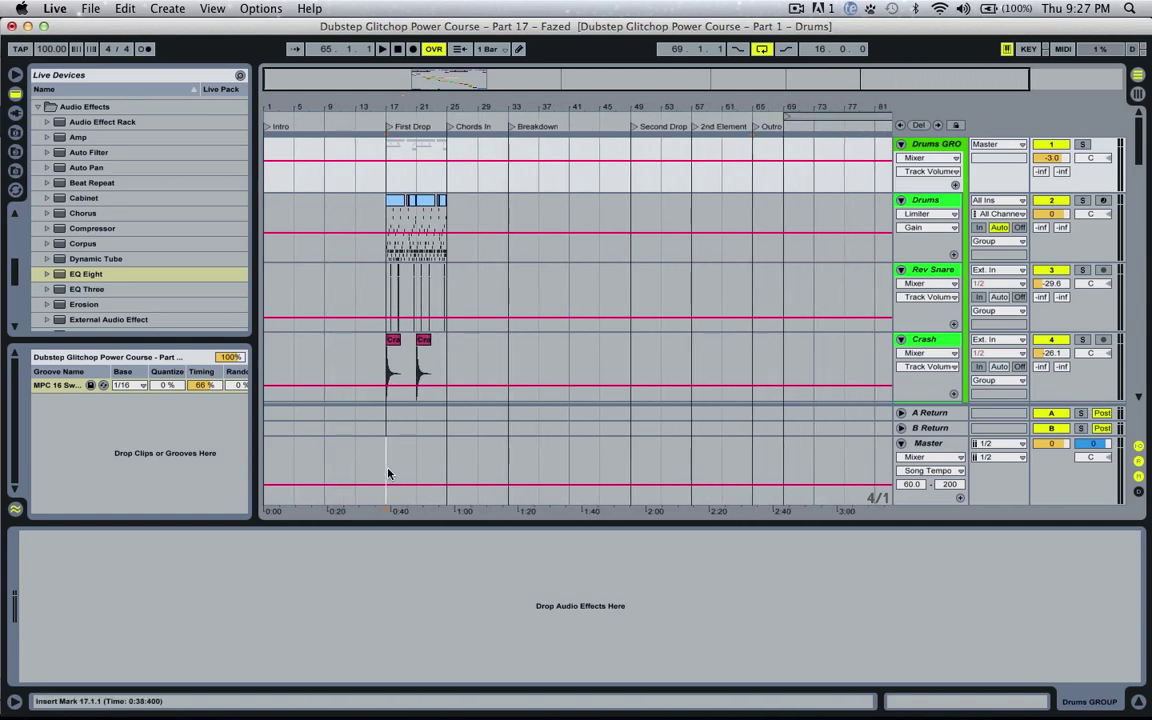
{"action": "left_click", "coordinate": [387, 470]}
{"action": "key", "text": "super+a"}
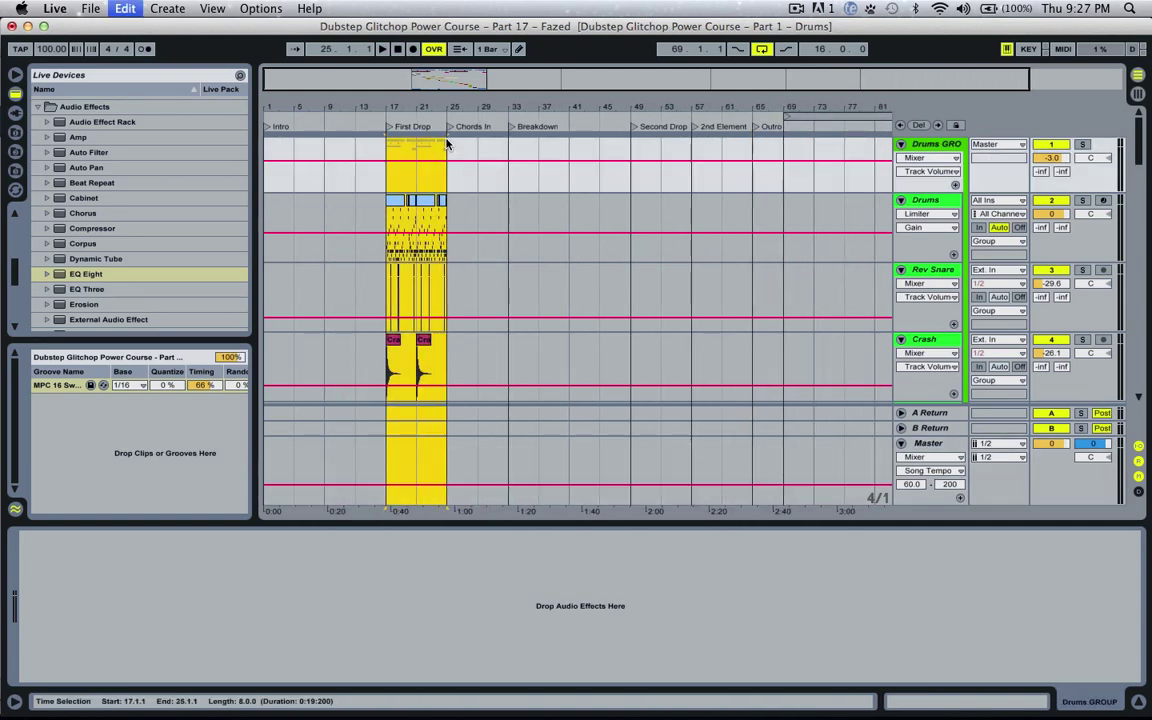
{"action": "key", "text": "super+d"}
Delete the Synth 1 clip material between bars 17 and 25 so the chords start at the Chords In locator.
{"action": "left_click", "coordinate": [384, 484]}
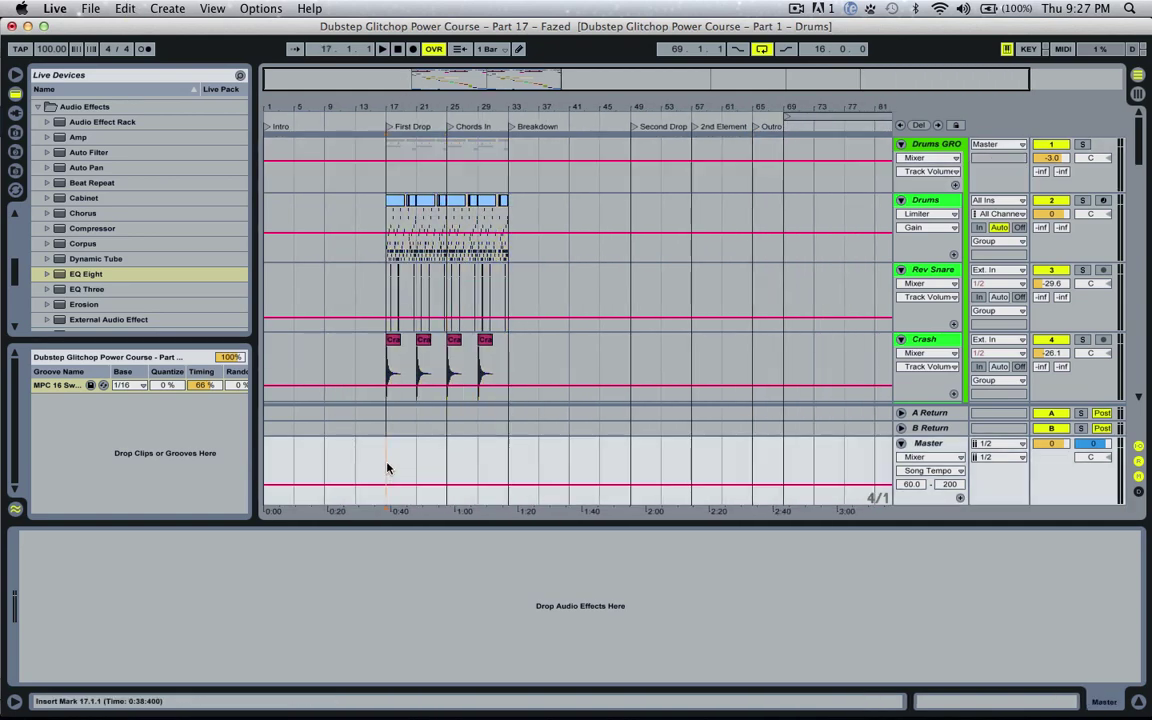
{"action": "scroll", "coordinate": [440, 380], "scroll_direction": "down", "scroll_amount": 15}
{"action": "scroll", "coordinate": [445, 360], "scroll_direction": "down", "scroll_amount": 5}
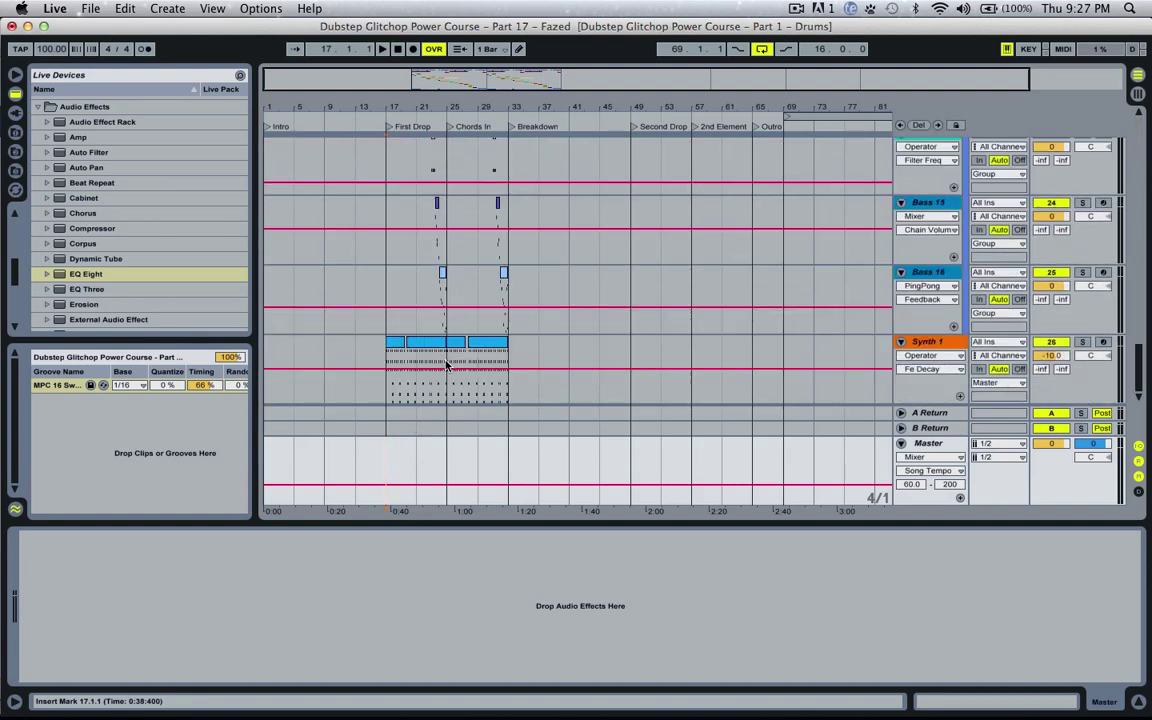
{"action": "left_click_drag", "start_coordinate": [447, 366], "coordinate": [393, 368]}
{"action": "key", "text": "Delete"}
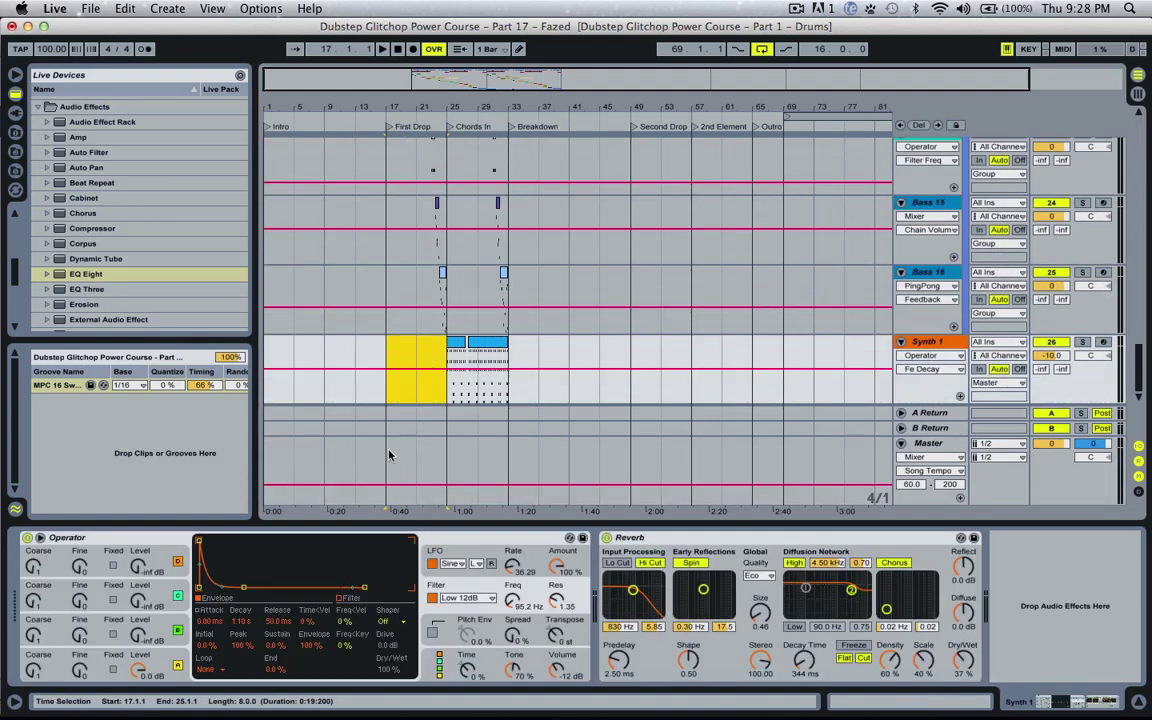
Play the arrangement from bar 25 to audition where the Synth 1 chords enter.
{"action": "left_click", "coordinate": [389, 455]}
{"action": "left_click", "coordinate": [449, 390]}
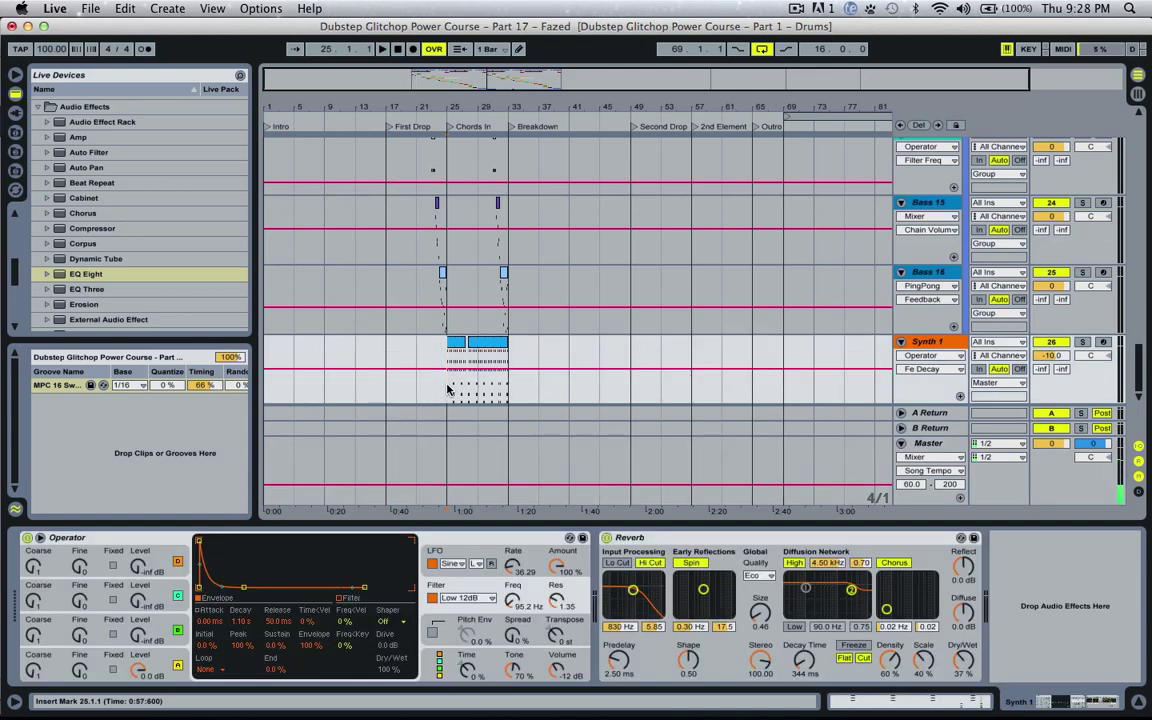
{"action": "key", "text": "space"}
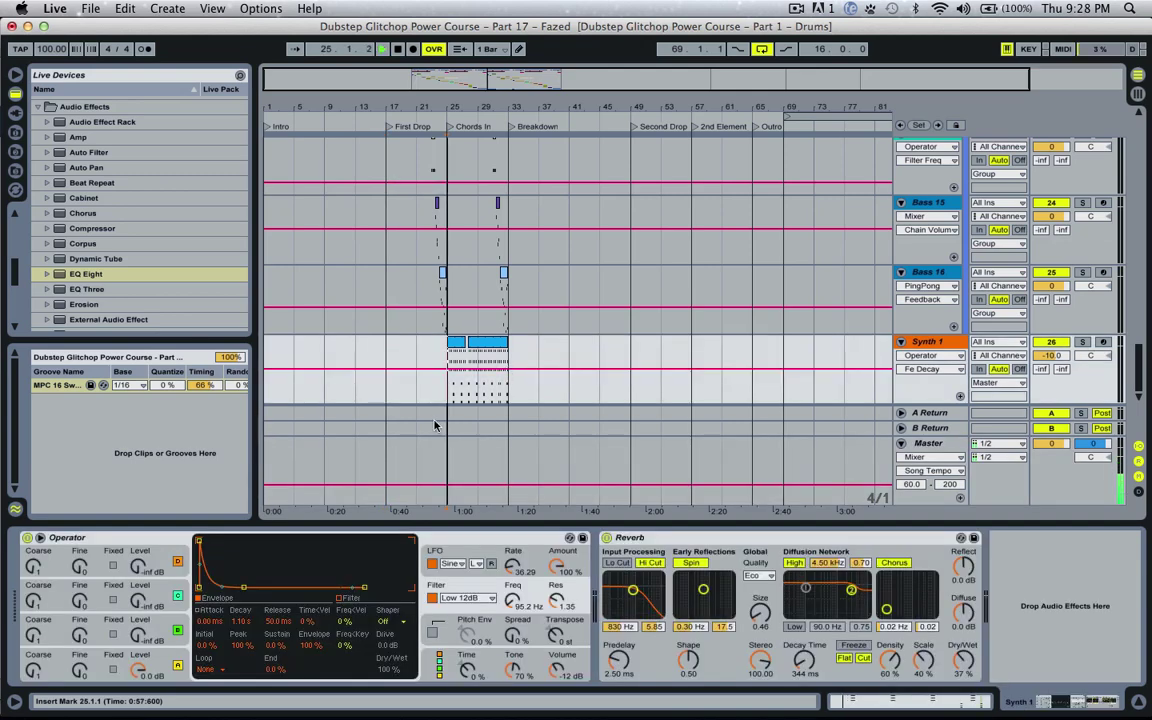
Copy bars 17 to 33 across all tracks and paste the section at the Second Drop locator, bar 49.
{"action": "left_click", "coordinate": [385, 471]}
{"action": "scroll", "coordinate": [617, 249], "scroll_direction": "up", "scroll_amount": 15}
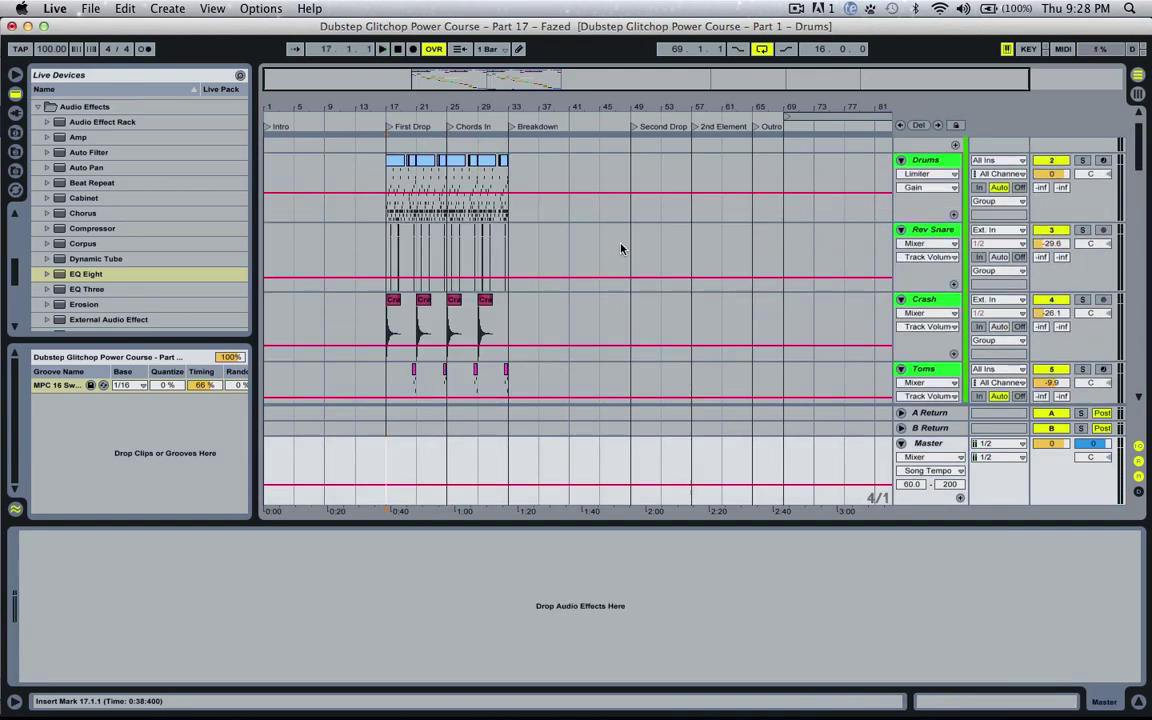
{"action": "key", "text": "super+g"}
{"action": "left_click", "coordinate": [505, 150]}
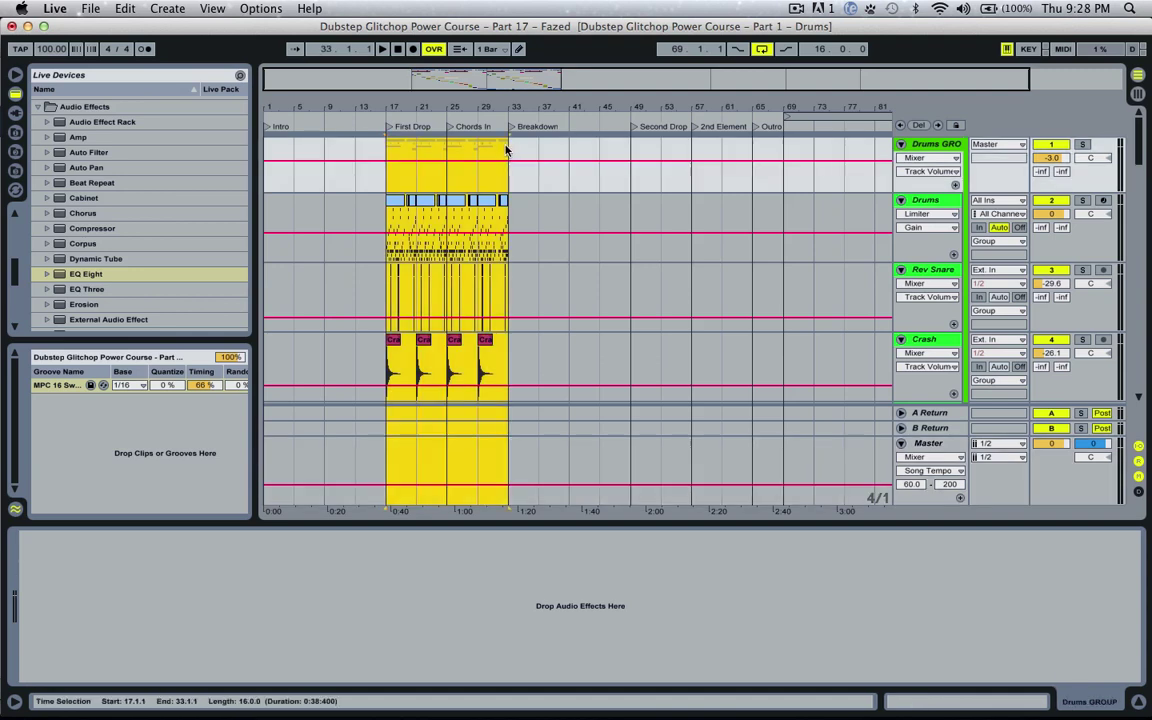
{"action": "key", "text": "super+c"}
{"action": "left_click", "coordinate": [631, 150]}
{"action": "key", "text": "super+v"}
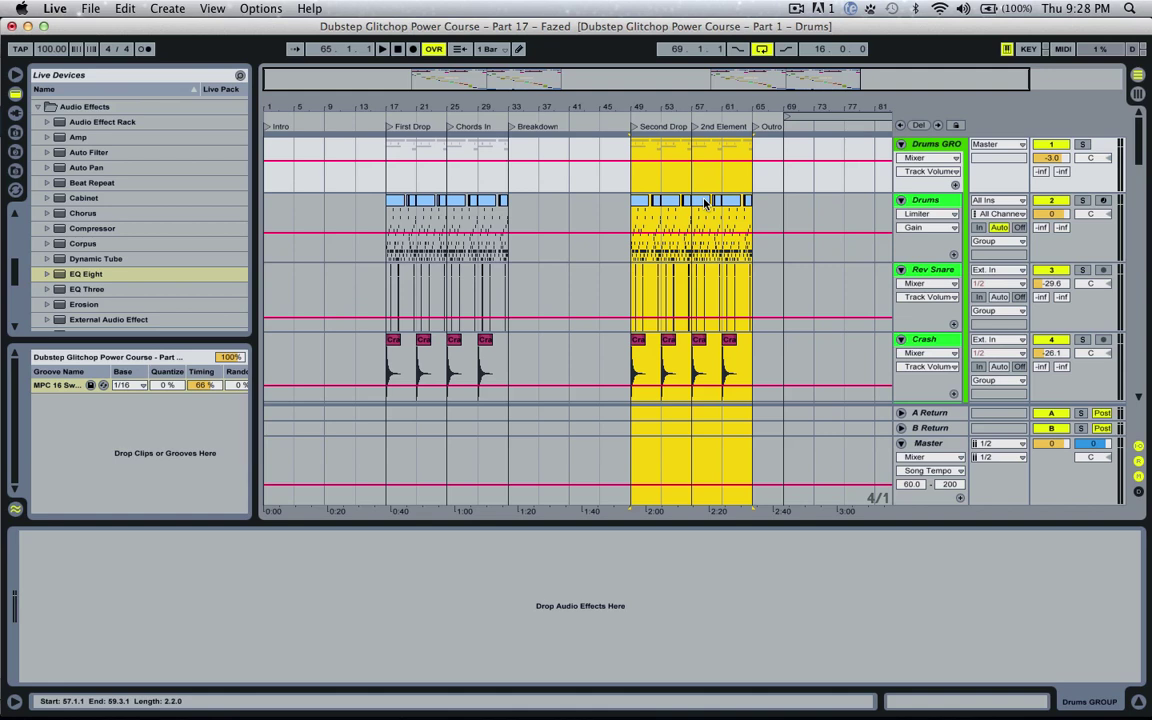
{"action": "left_click_drag", "start_coordinate": [549, 99], "coordinate": [582, 84]}
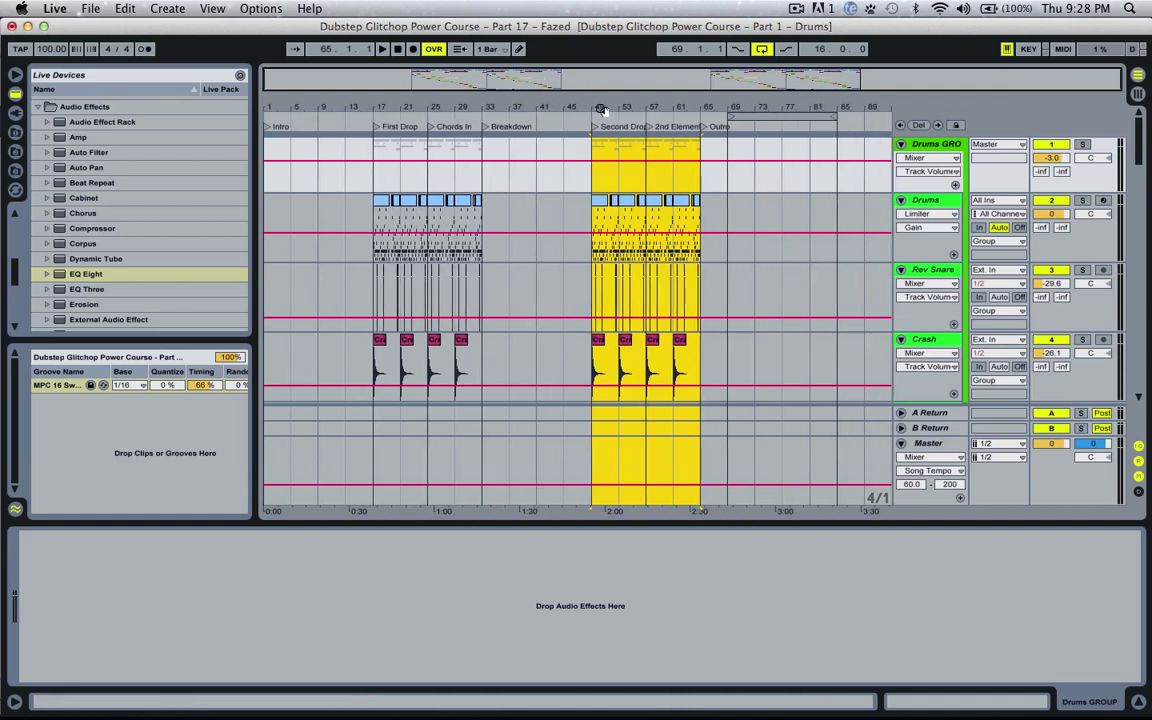
{"action": "left_click", "coordinate": [272, 172]}
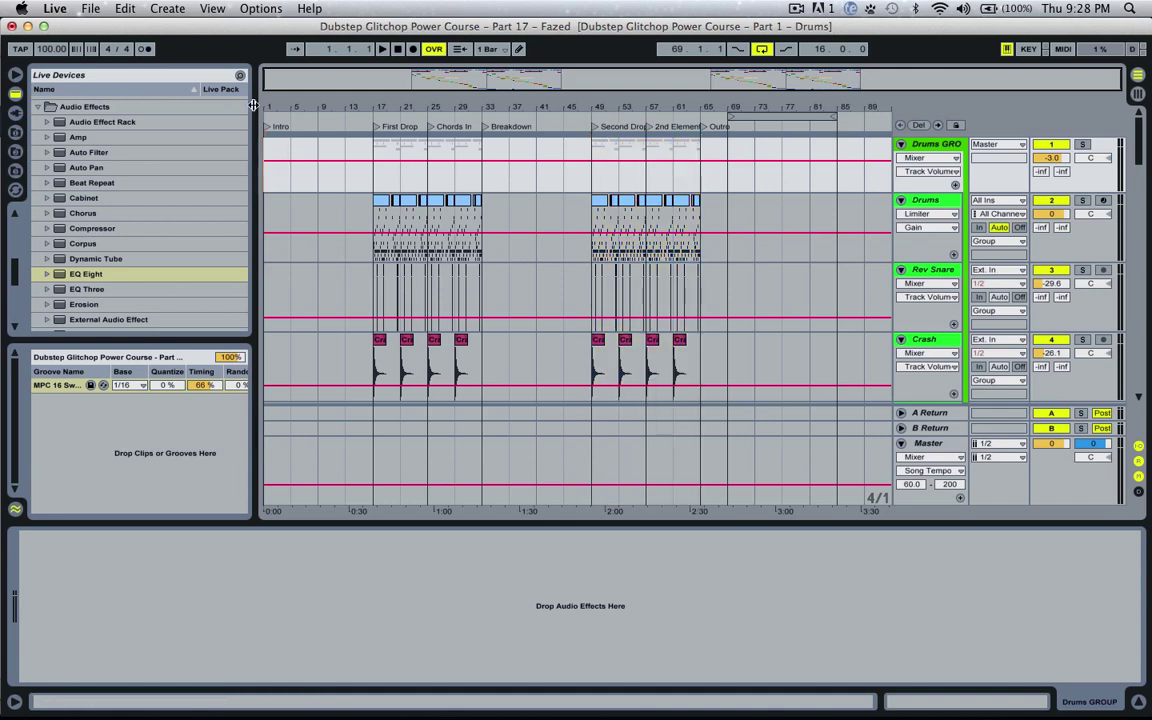
{"action": "left_click", "coordinate": [916, 200]}
{"action": "scroll", "coordinate": [908, 280], "scroll_direction": "down", "scroll_amount": 3}
{"action": "scroll", "coordinate": [908, 284], "scroll_direction": "down", "scroll_amount": 5}
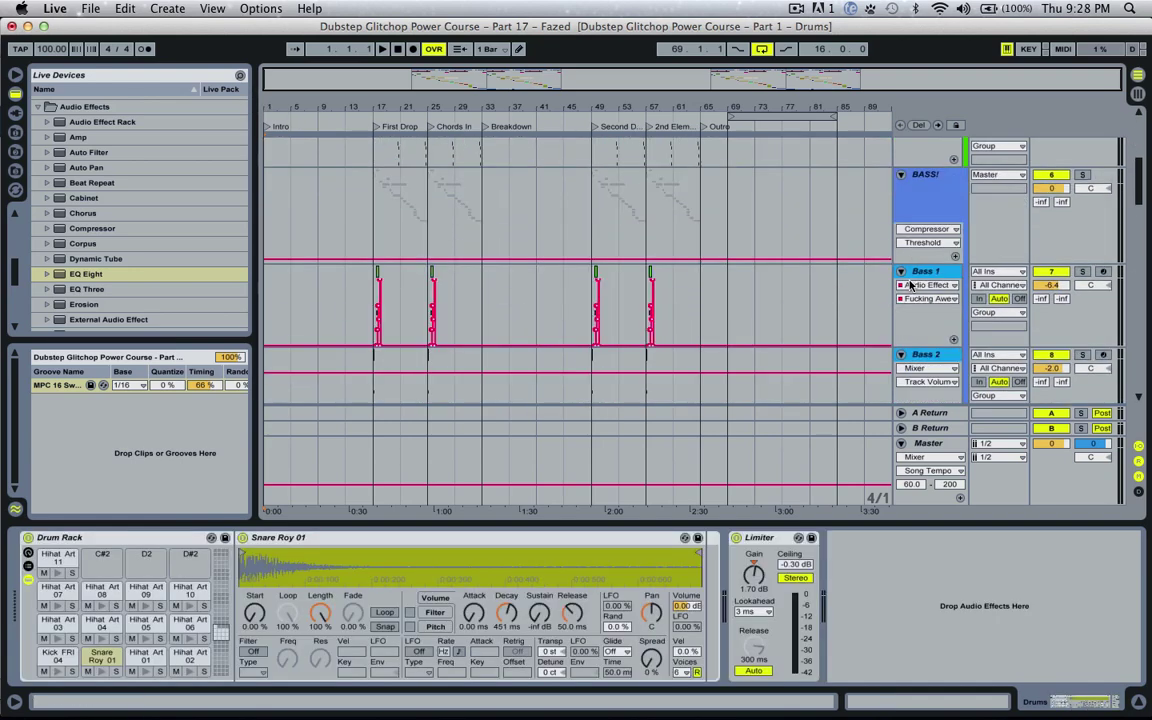
{"action": "left_click_drag", "start_coordinate": [1147, 240], "coordinate": [1146, 140]}
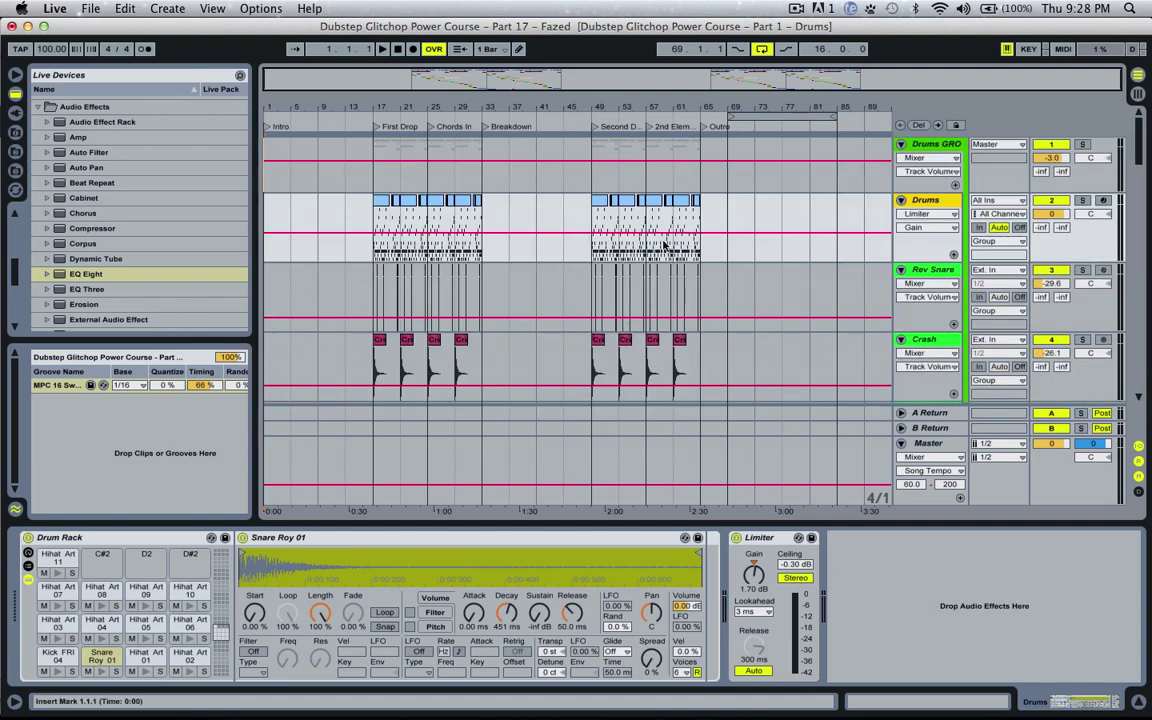
{"action": "left_click", "coordinate": [797, 8]}
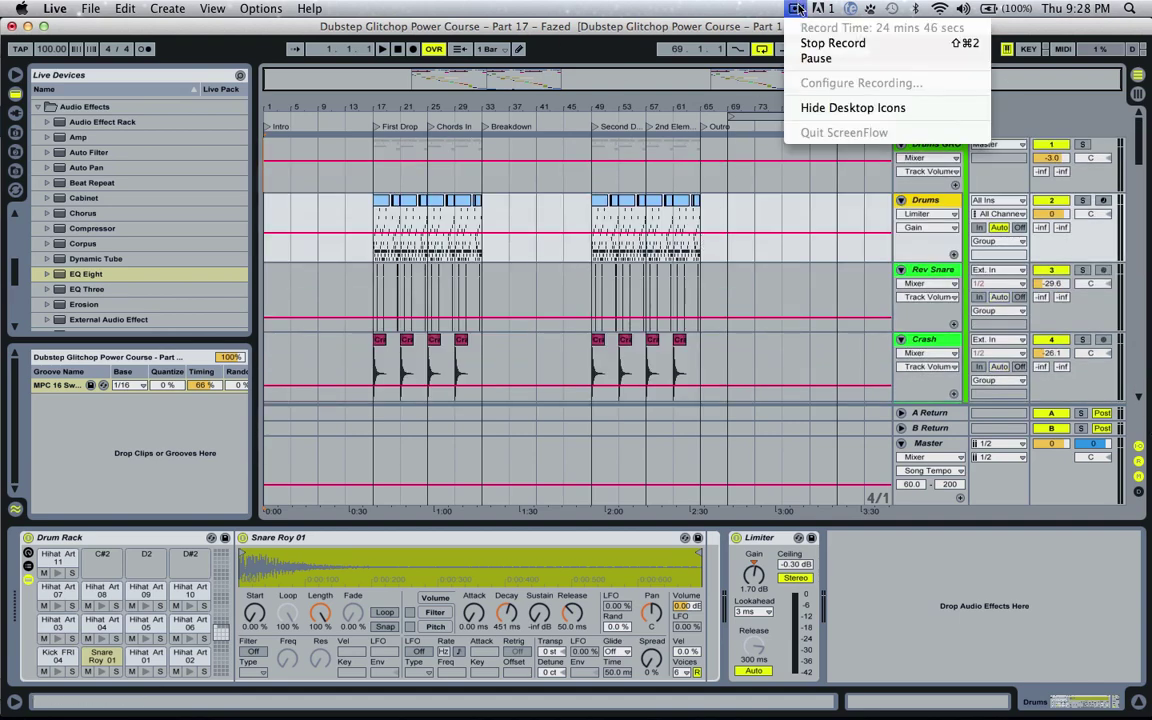